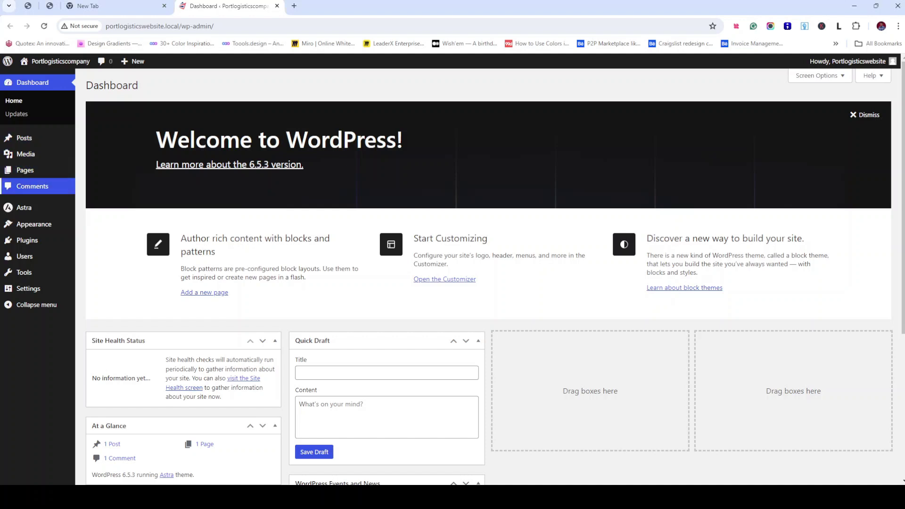
Go to the page for adding new plugins and search the plugin directory for "elementor"
middle_click(28, 240)
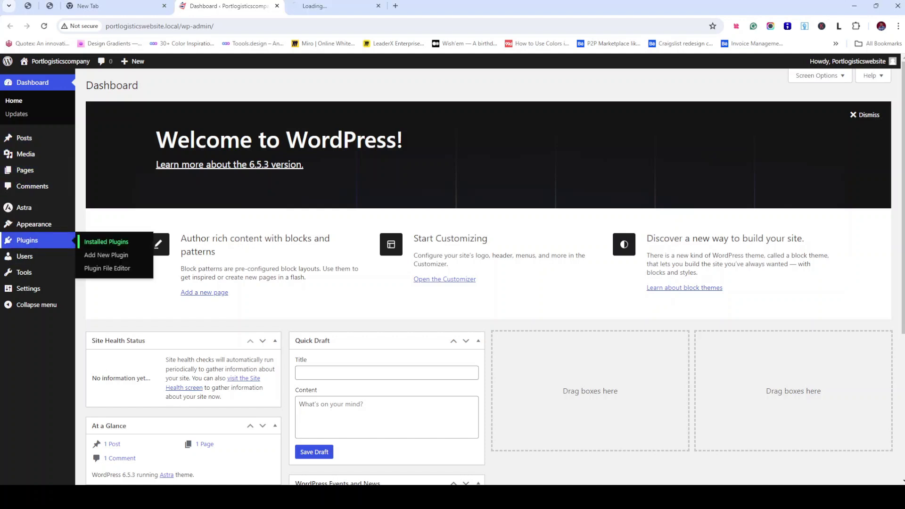
key(ctrl+Tab)
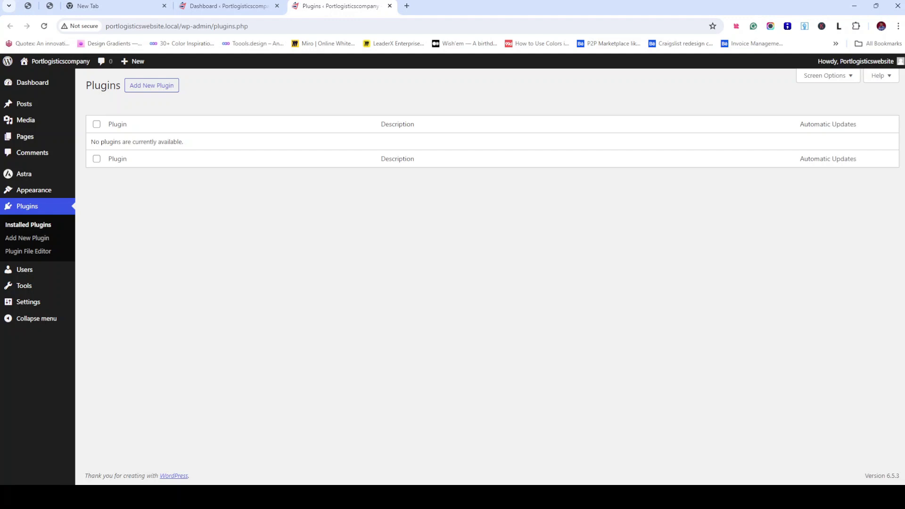
click(152, 86)
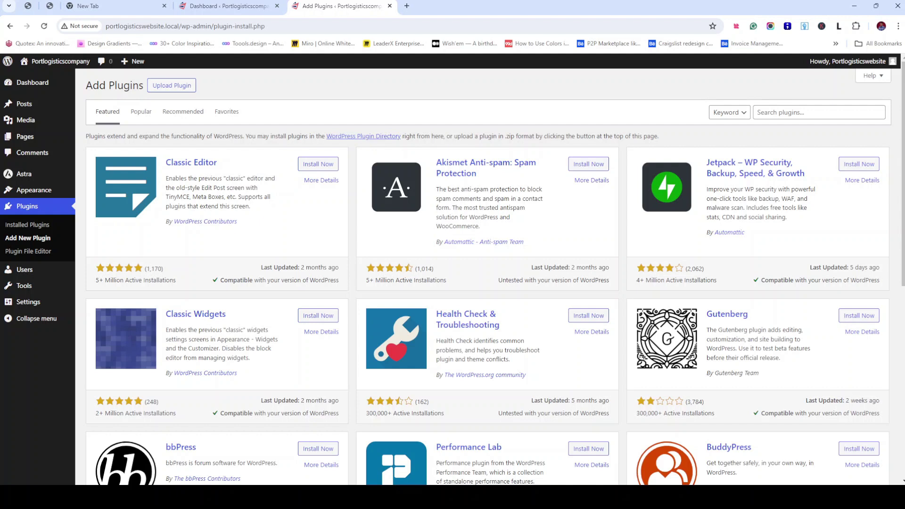
click(758, 112)
text(elemen)
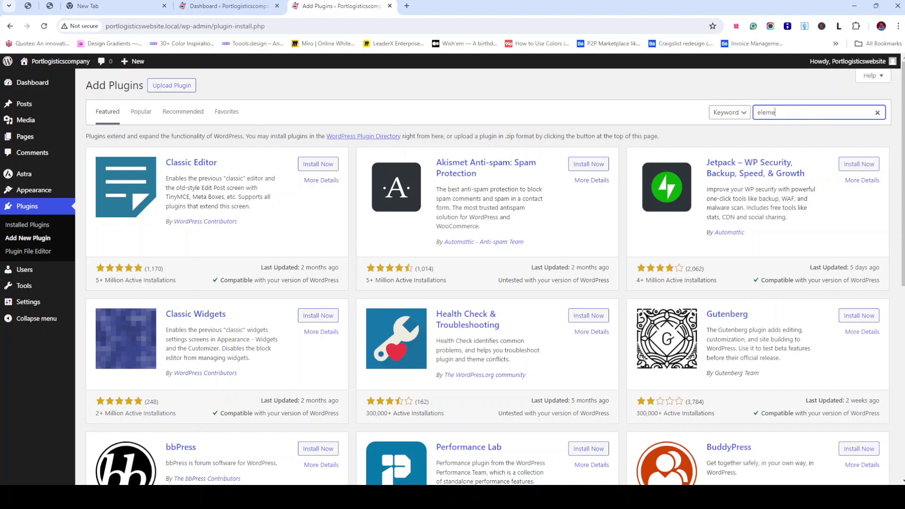
text(tor)
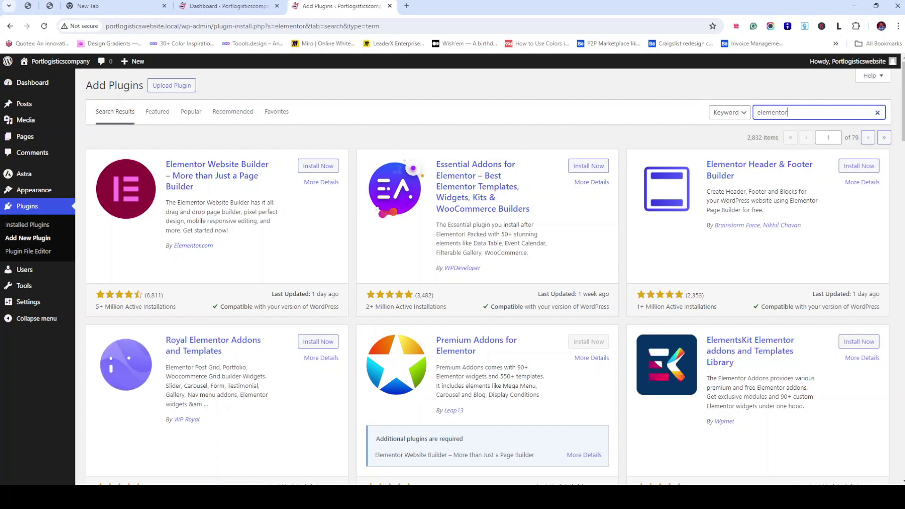
Install and activate the Elementor Website Builder plugin from the search results
scroll(490, 278, down, 2)
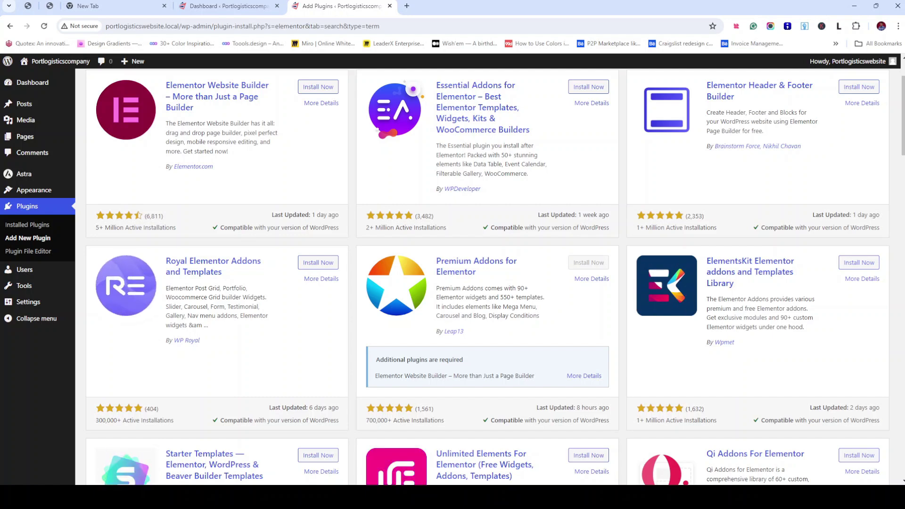
scroll(490, 279, down, 4)
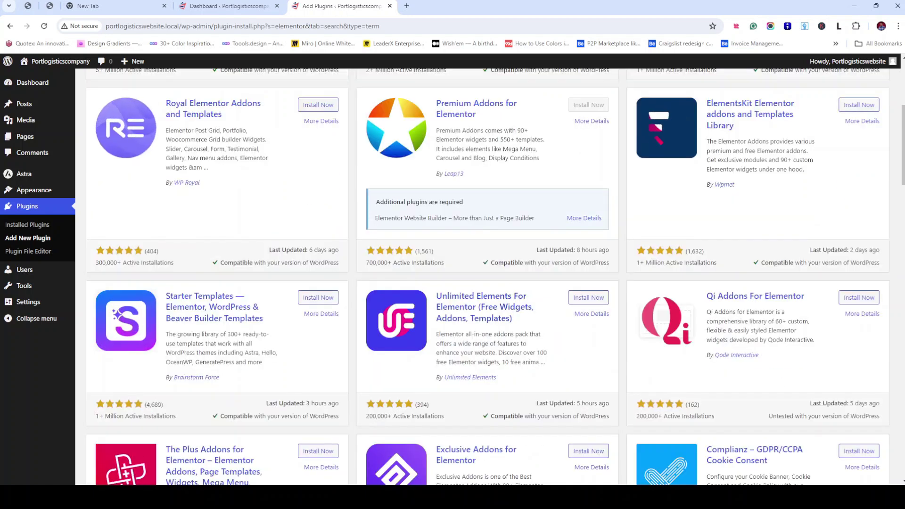
scroll(489, 278, down, 4)
scroll(489, 278, up, 10)
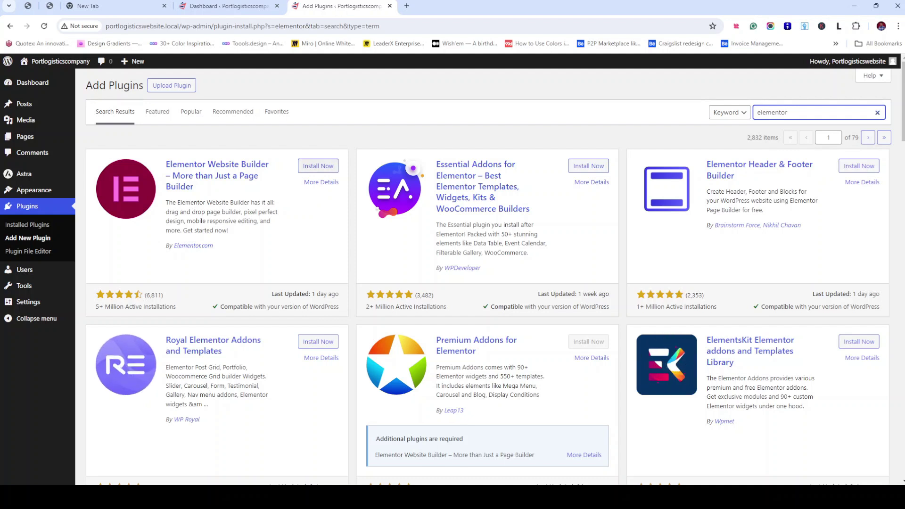
click(318, 166)
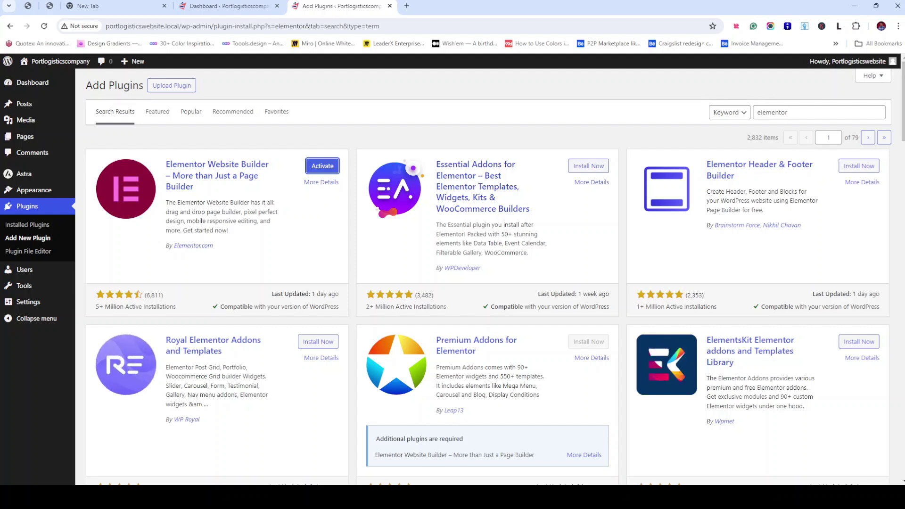
key(Return)
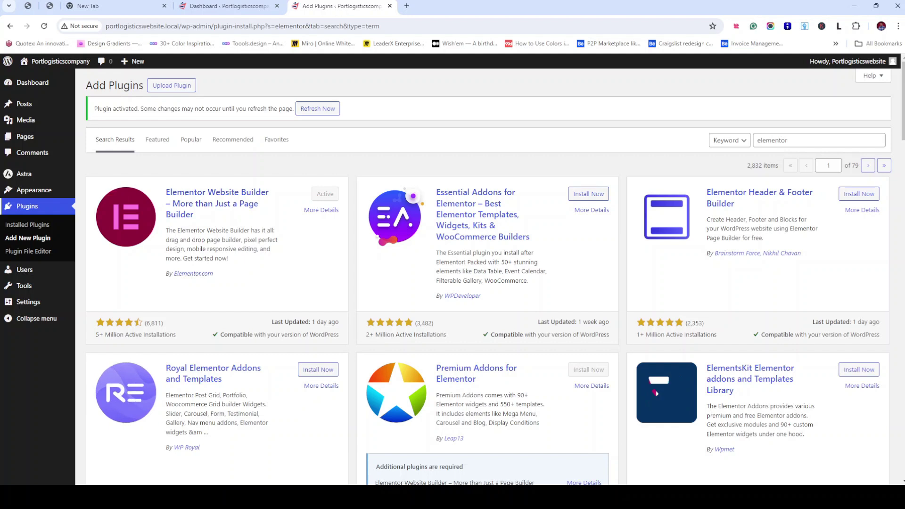
Refresh the plugin page and open the Elementor plugin's settings in a separate browser tab
key(F5)
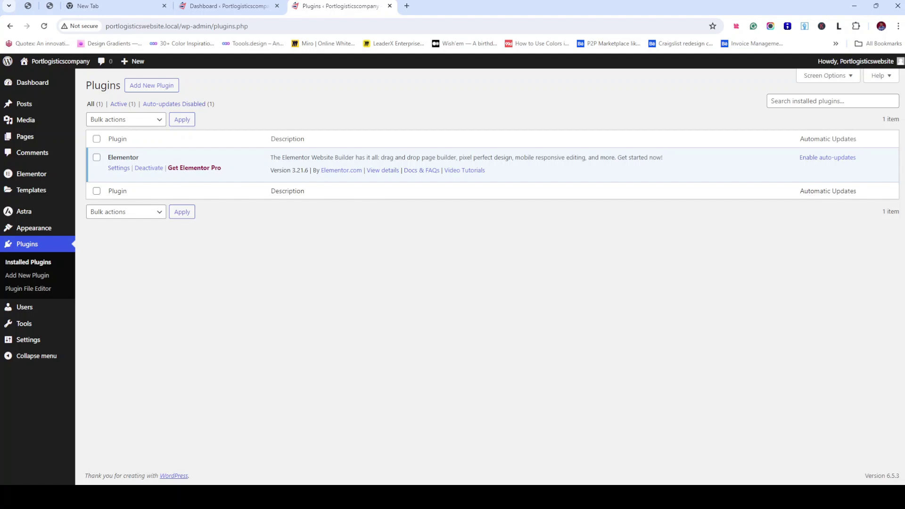
click(118, 168)
key(ctrl+Tab)
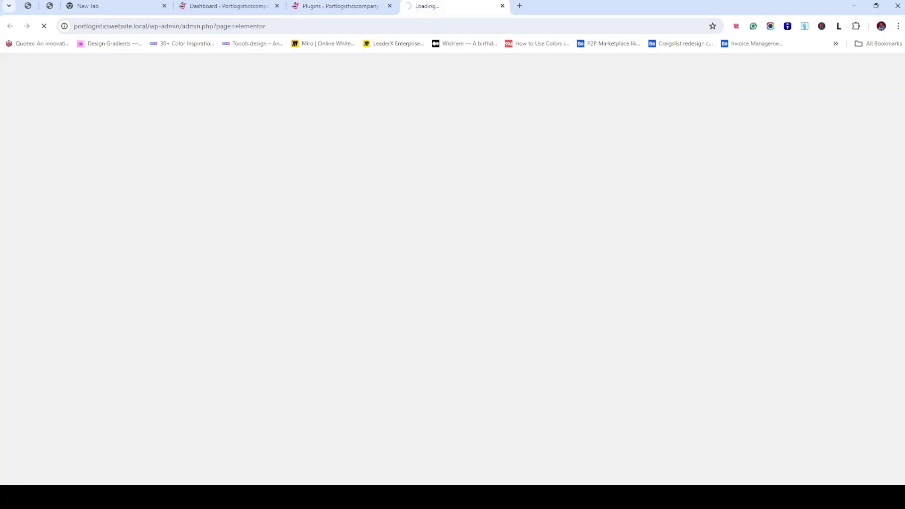
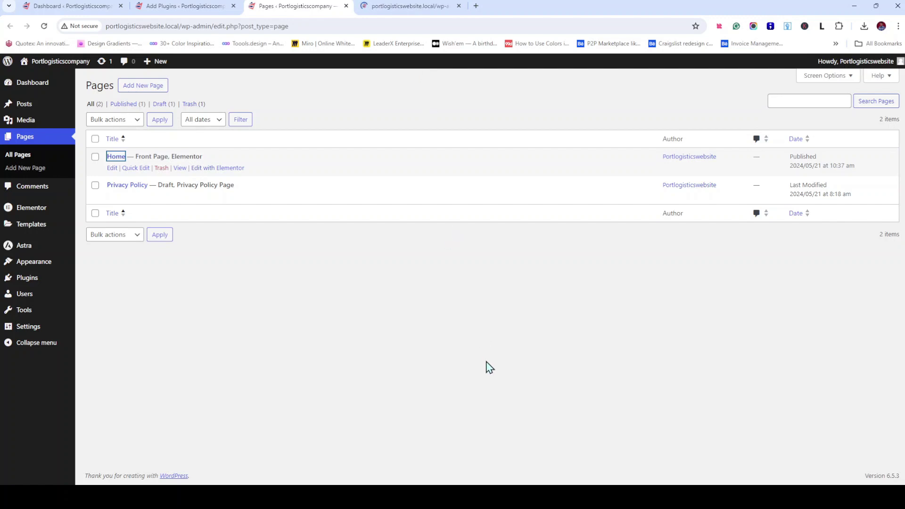
Open the Home page in the Elementor editor and look through its existing content
click(400, 5)
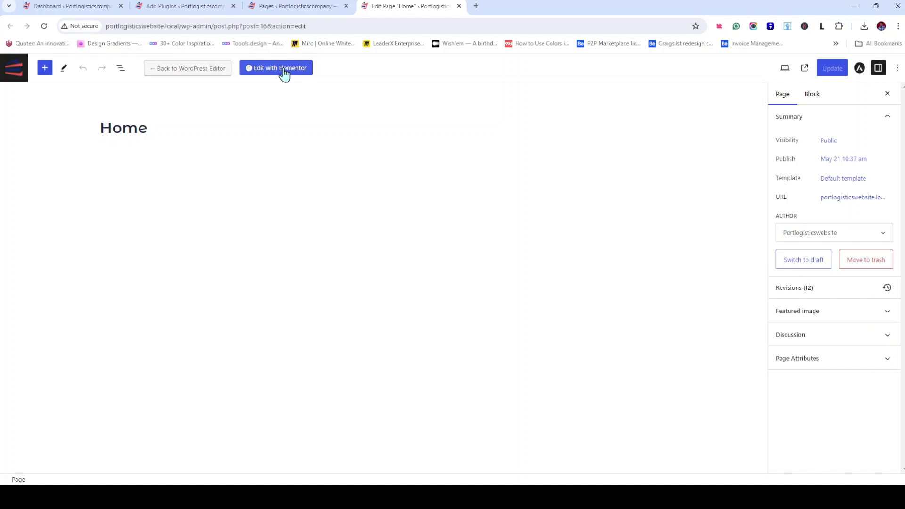
click(283, 70)
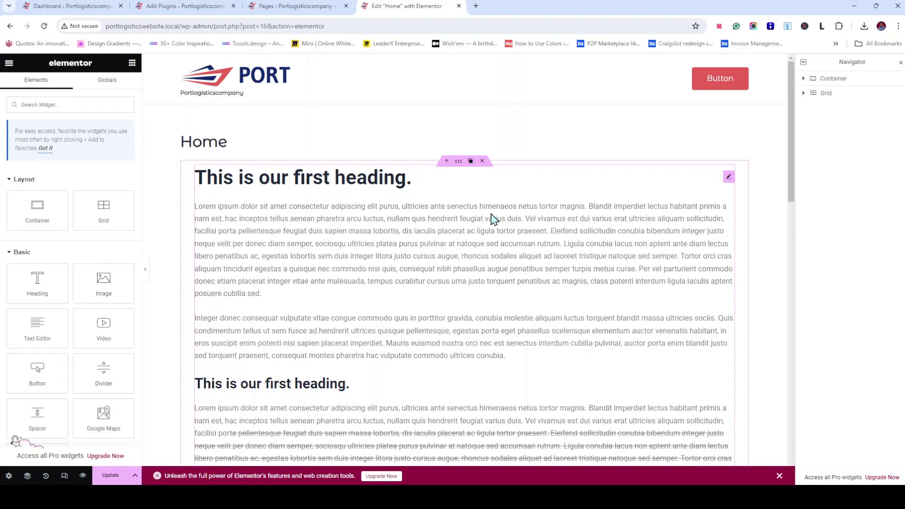
scroll(515, 233, down, 1)
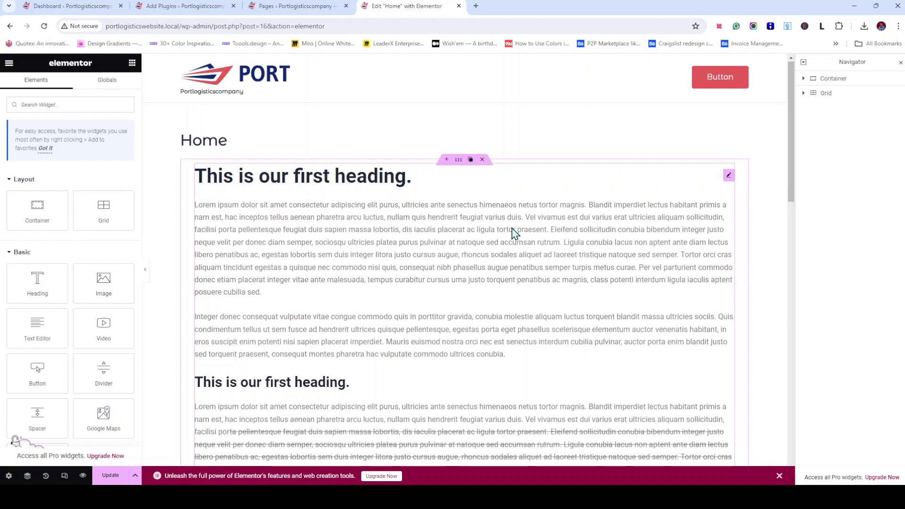
scroll(515, 233, down, 15)
scroll(514, 236, up, 5)
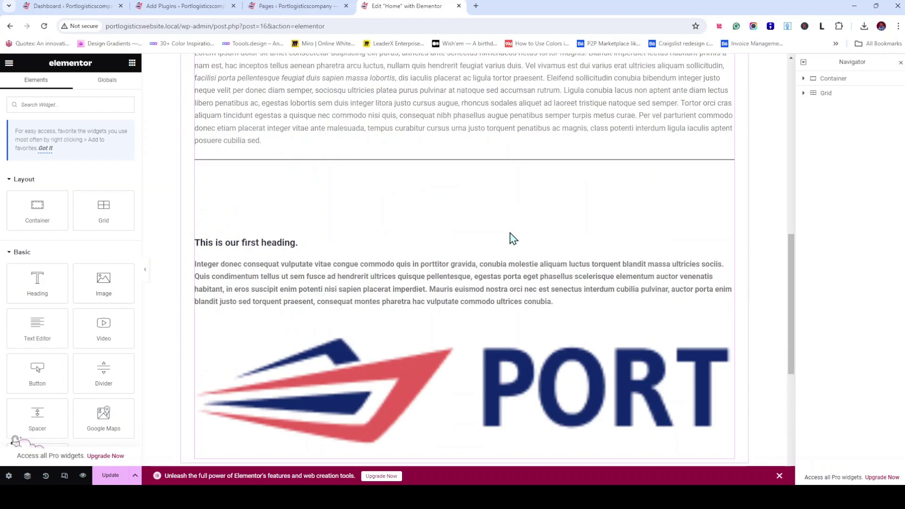
scroll(513, 238, up, 10)
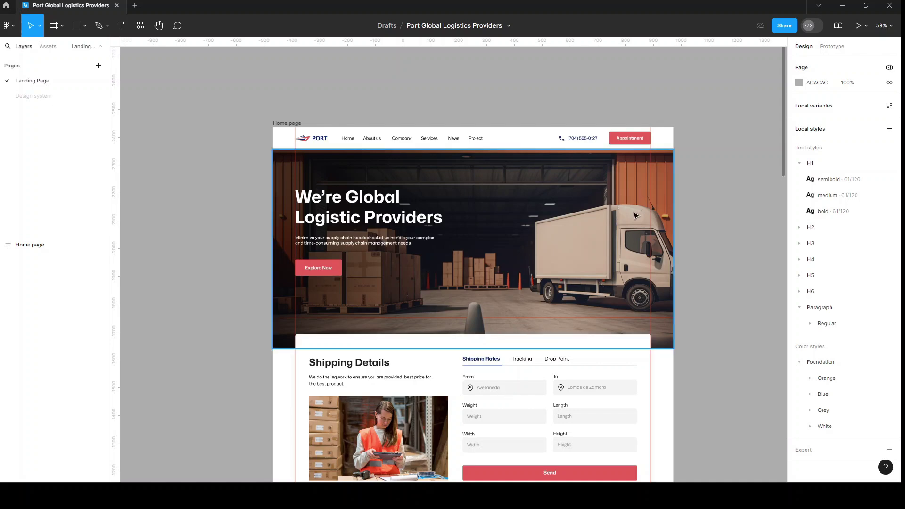
Examine the sections of the Home page design in the Port Global Logistics Providers file in Figma
scroll(608, 238, down, 10)
scroll(608, 237, down, 12)
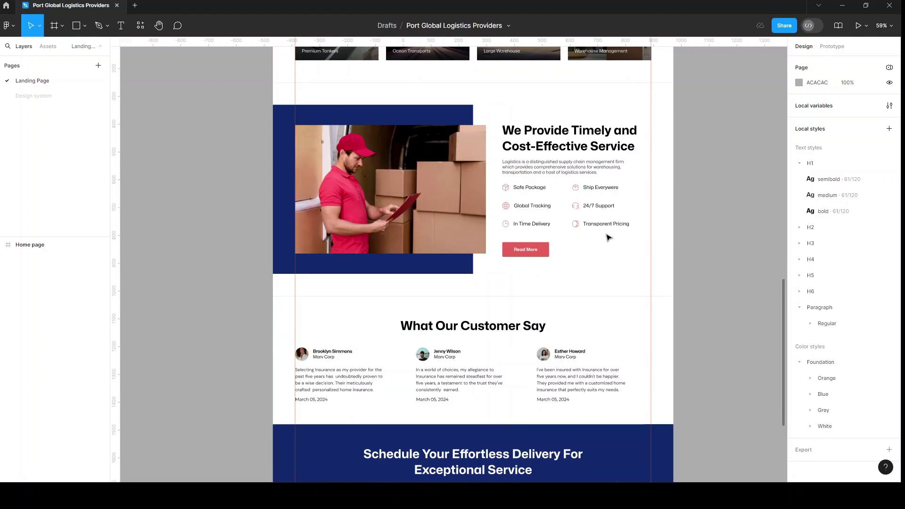
scroll(609, 237, up, 8)
scroll(609, 237, up, 3)
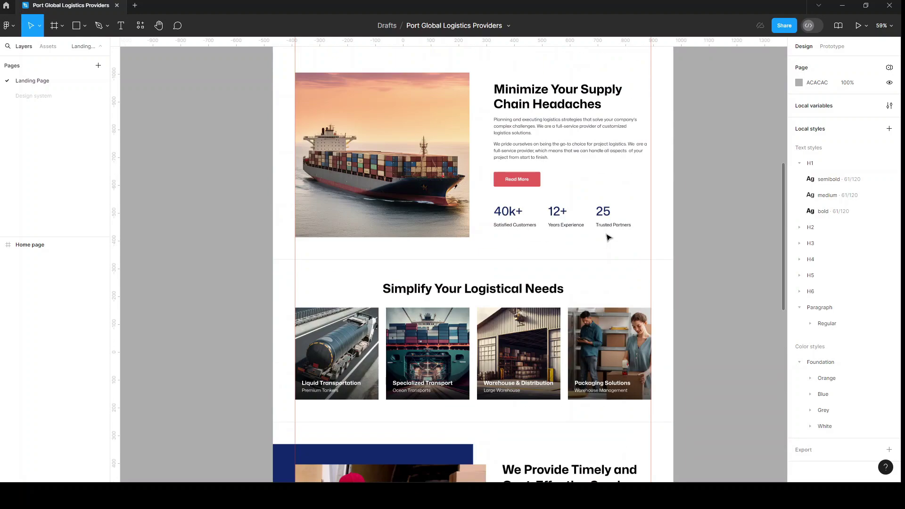
scroll(609, 238, up, 10)
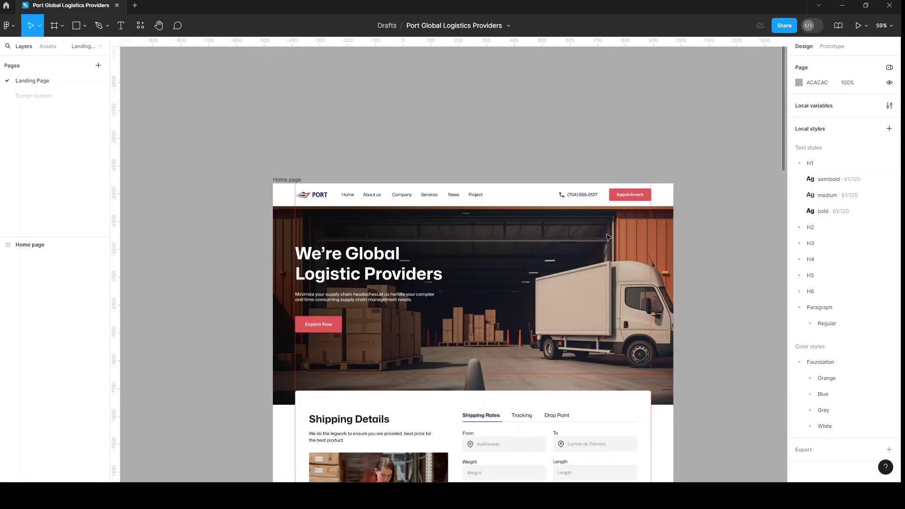
scroll(608, 238, down, 2)
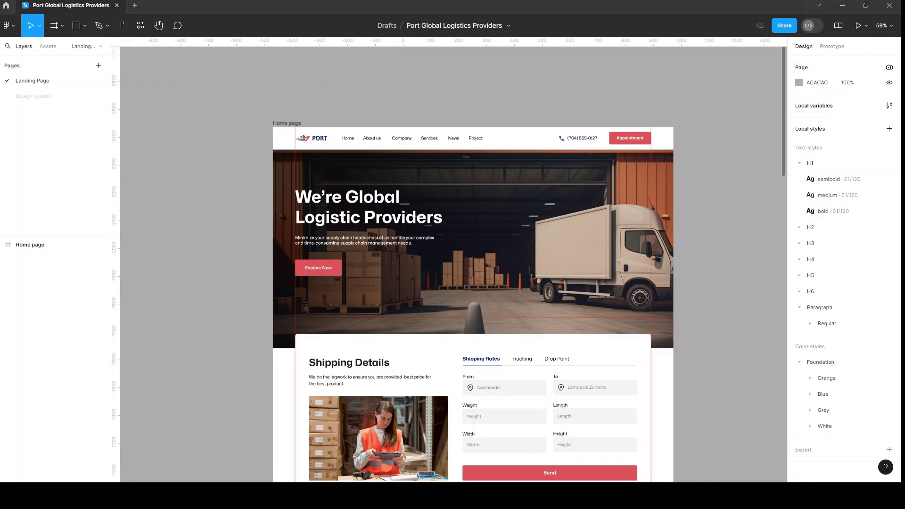
Switch back to Elementor in the browser and add a Flexbox container with two equal columns above the first heading
key(alt+Tab)
click(446, 160)
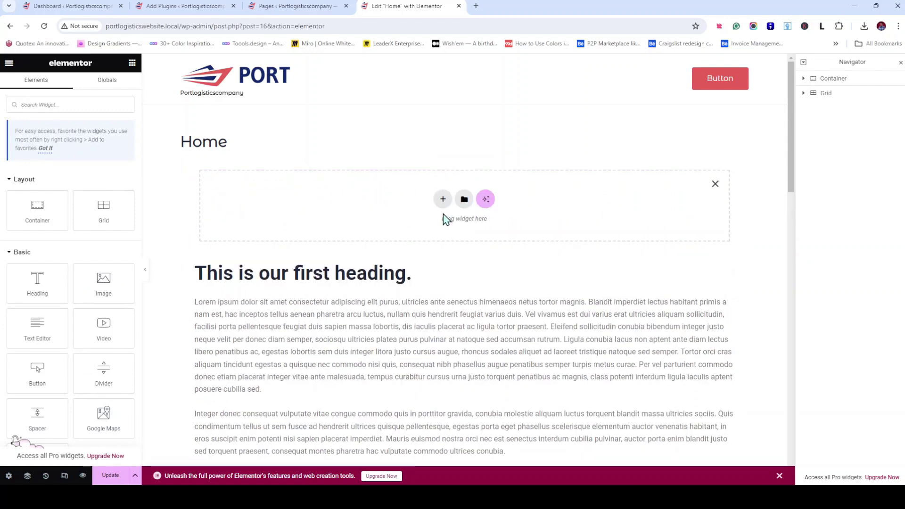
click(443, 199)
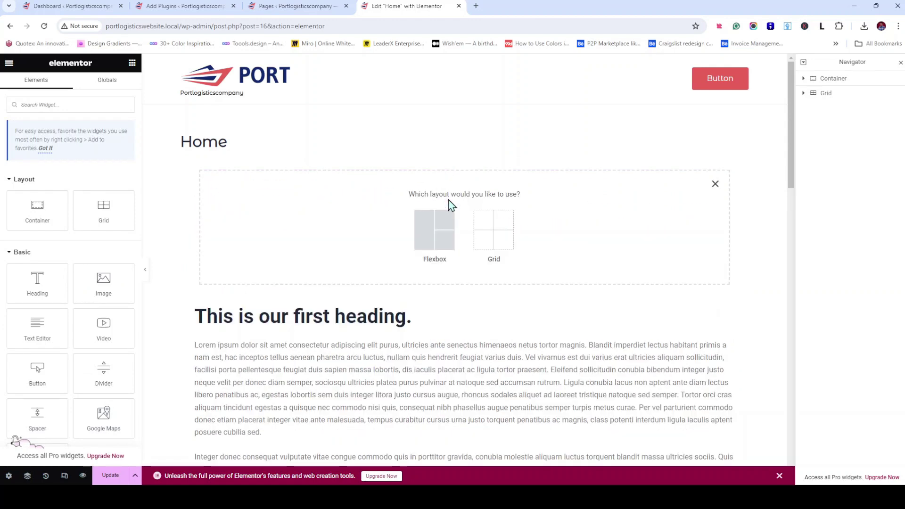
click(506, 236)
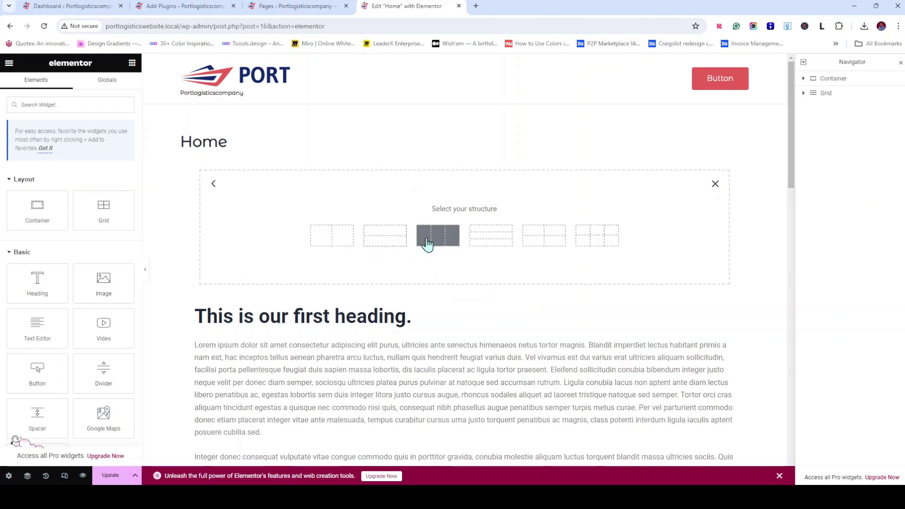
click(212, 187)
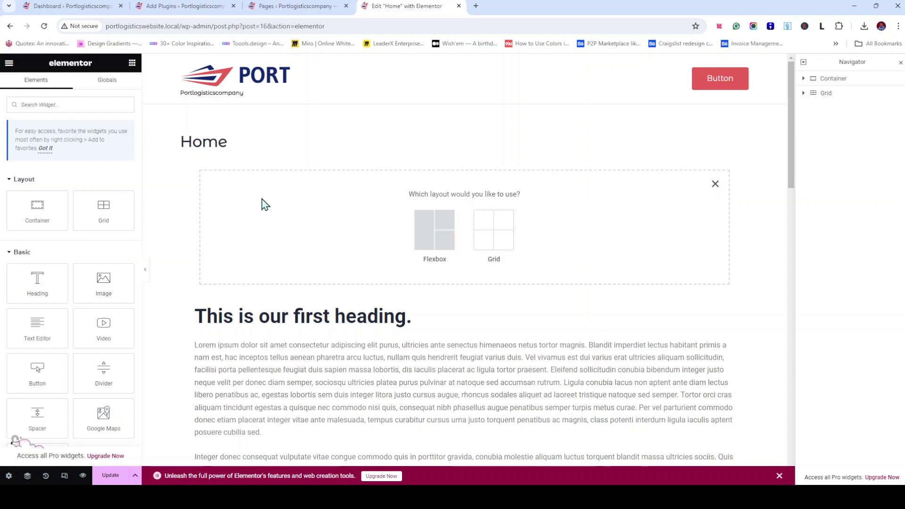
click(456, 240)
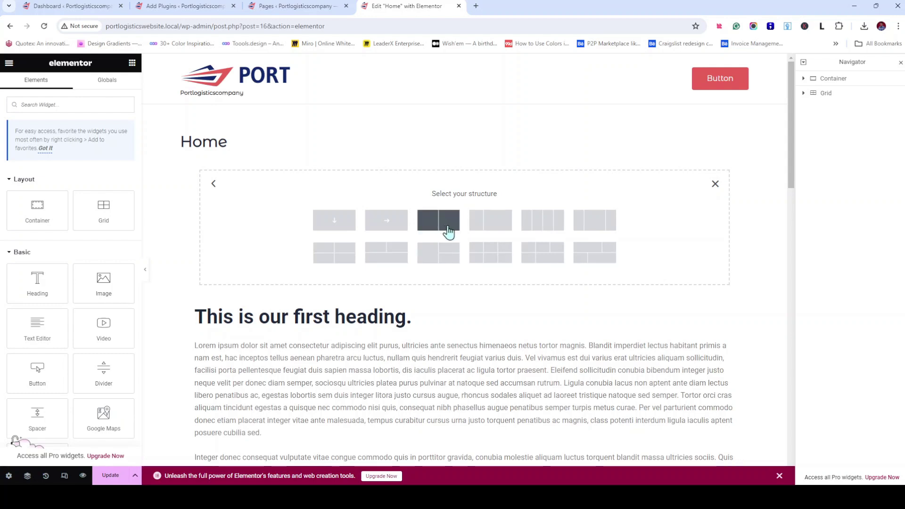
click(448, 231)
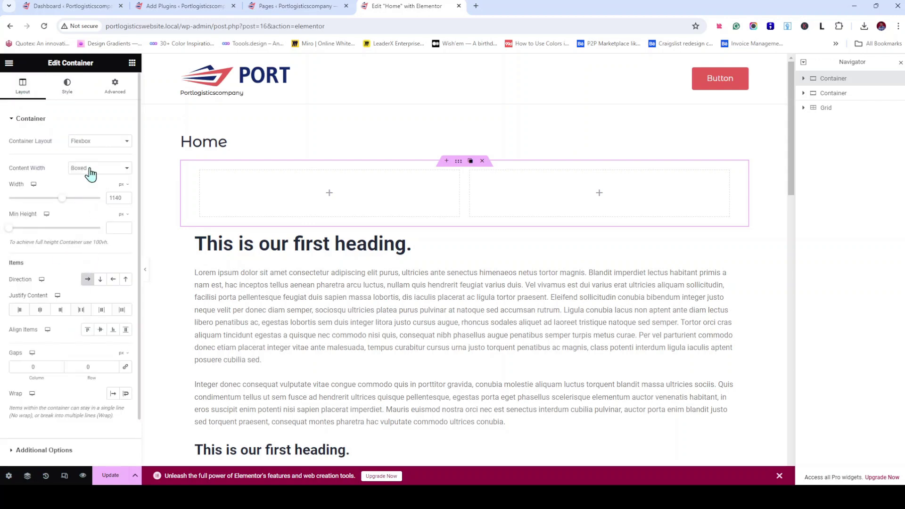
Review the new container's layout settings, try the vertical column direction on its items, and restore the horizontal row direction
scroll(80, 363, down, 1)
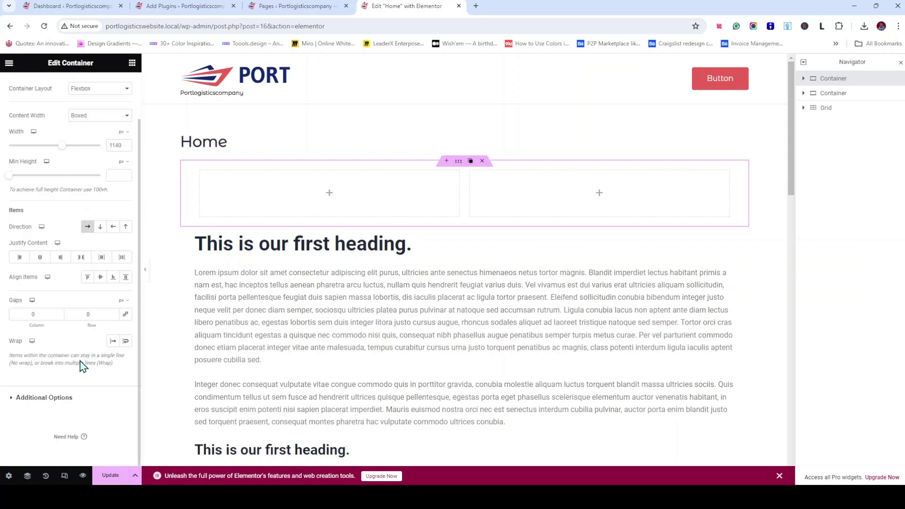
scroll(82, 365, up, 1)
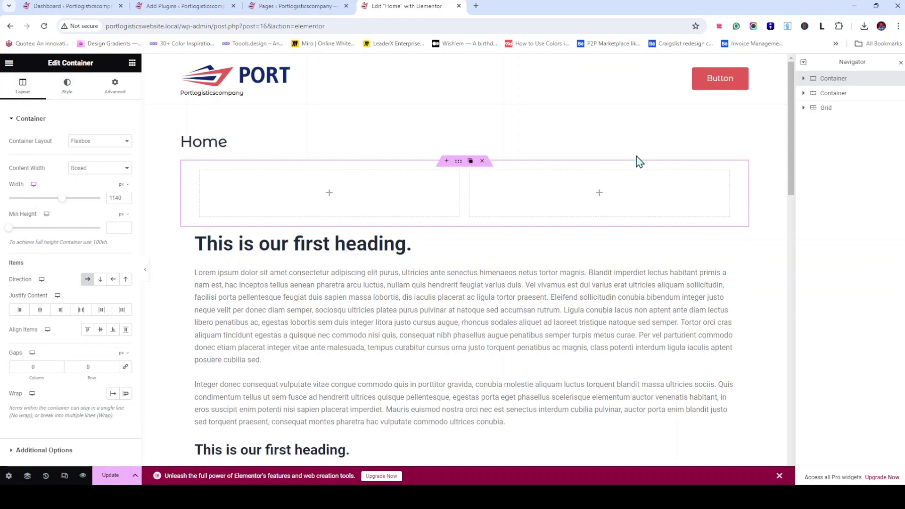
scroll(639, 162, down, 5)
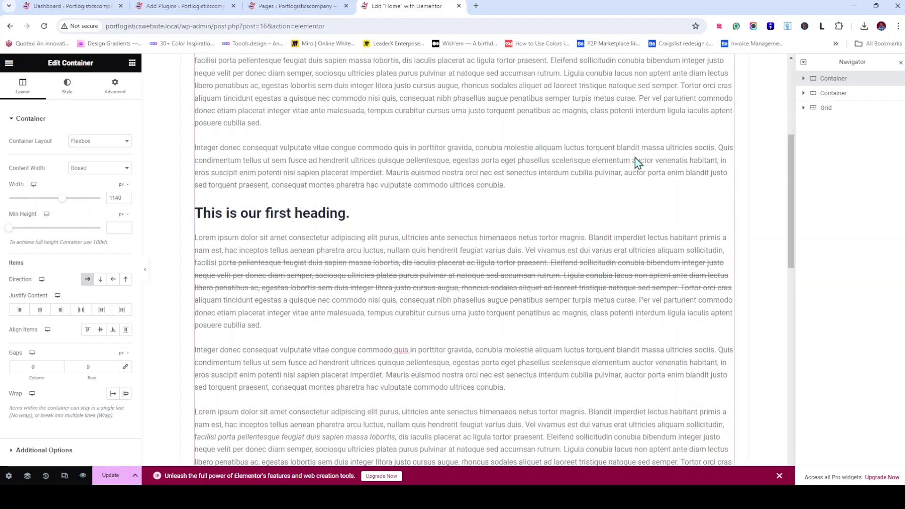
click(86, 281)
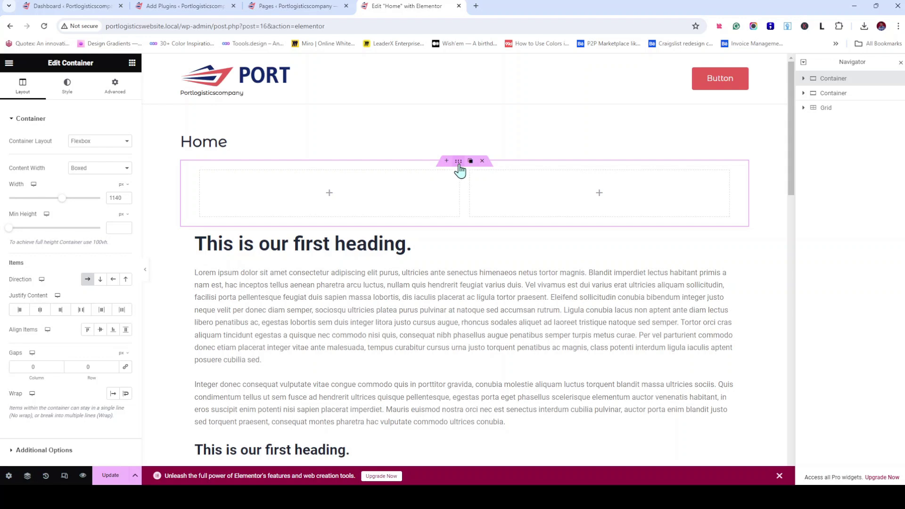
click(101, 281)
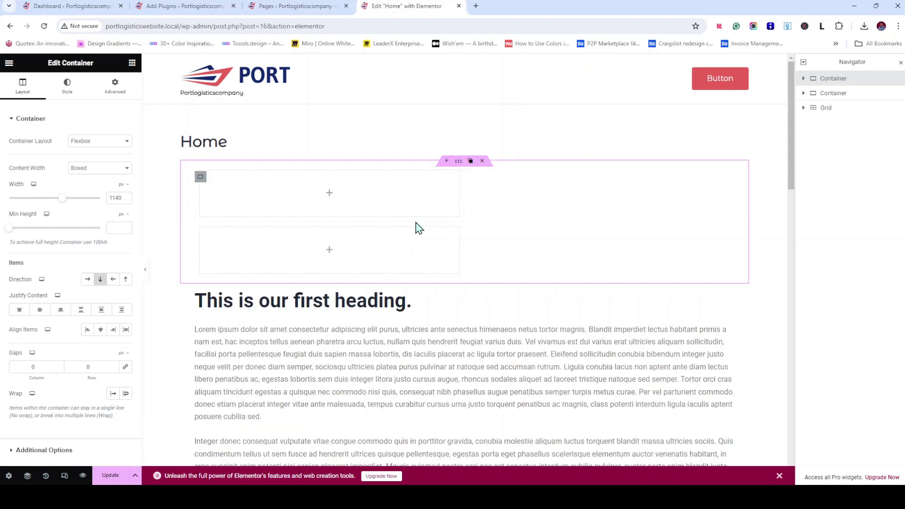
click(86, 285)
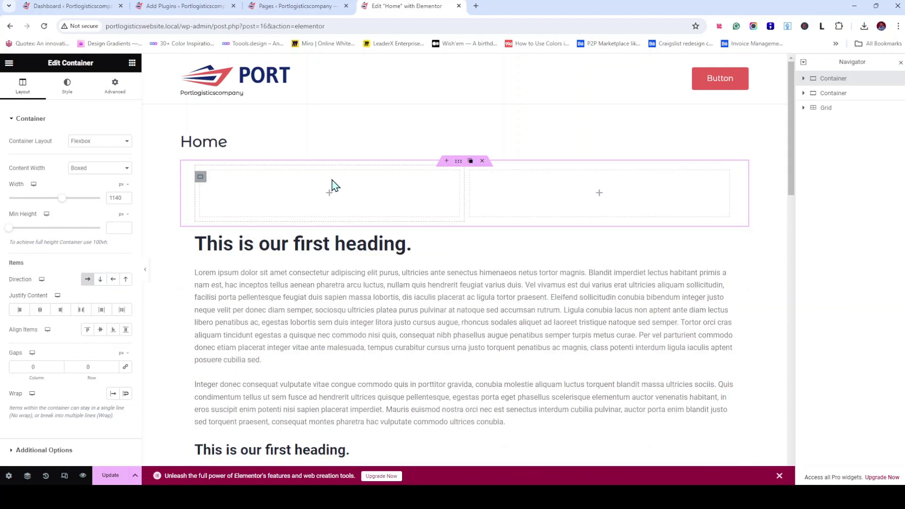
Review the style and advanced settings of the two-column container and return to its layout settings
click(74, 95)
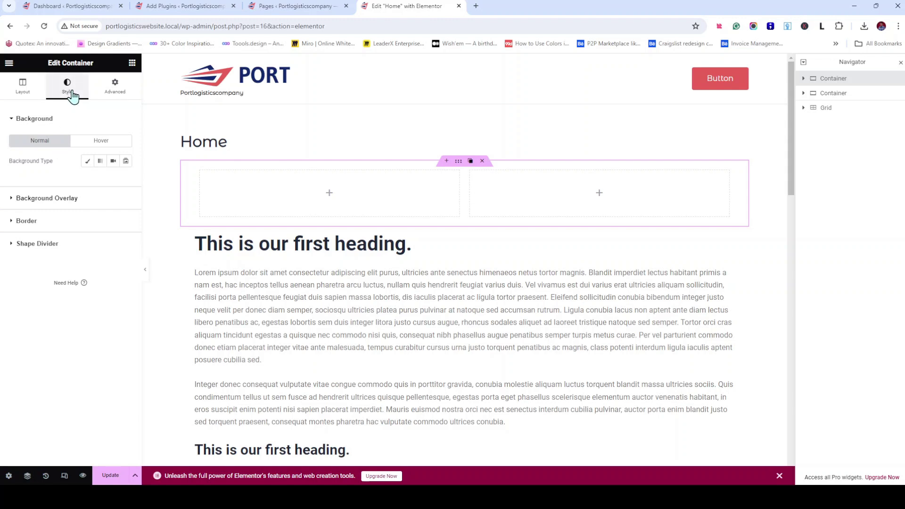
click(116, 98)
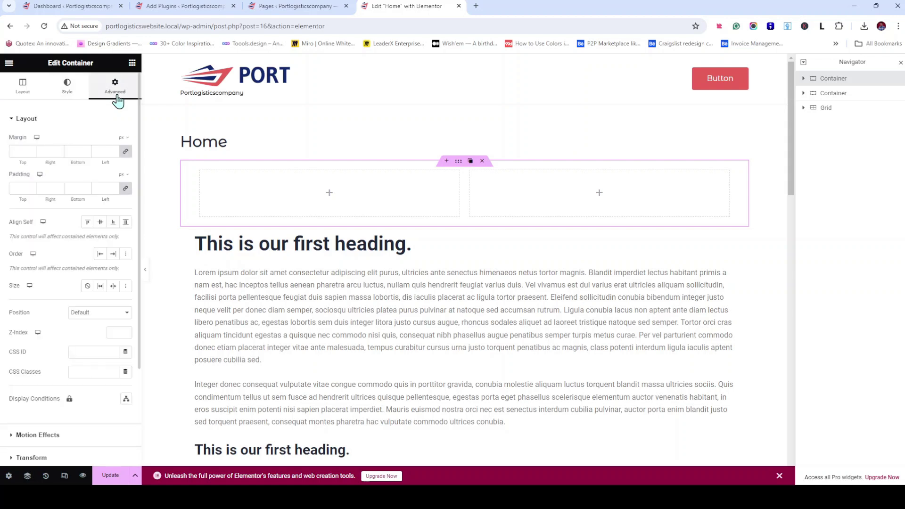
click(42, 98)
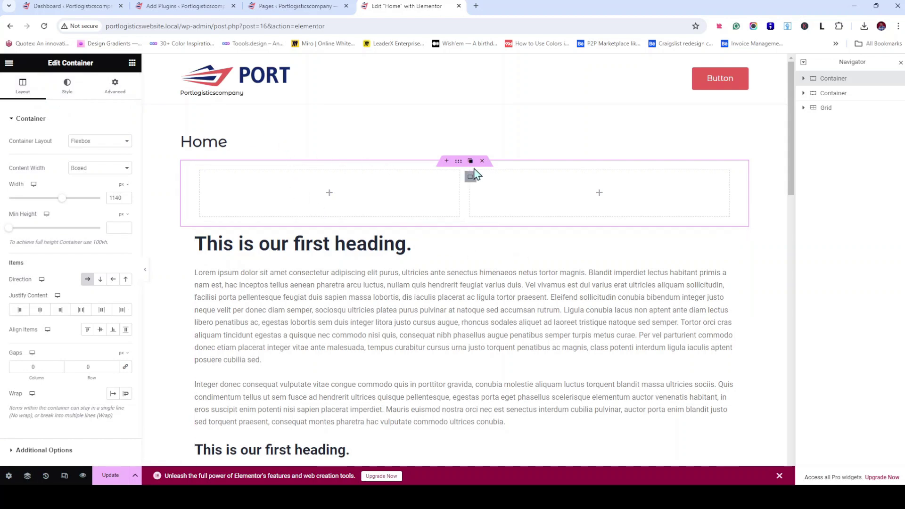
Give the two-column container a Classic background using the Hero-bg.png image from the media library
click(67, 87)
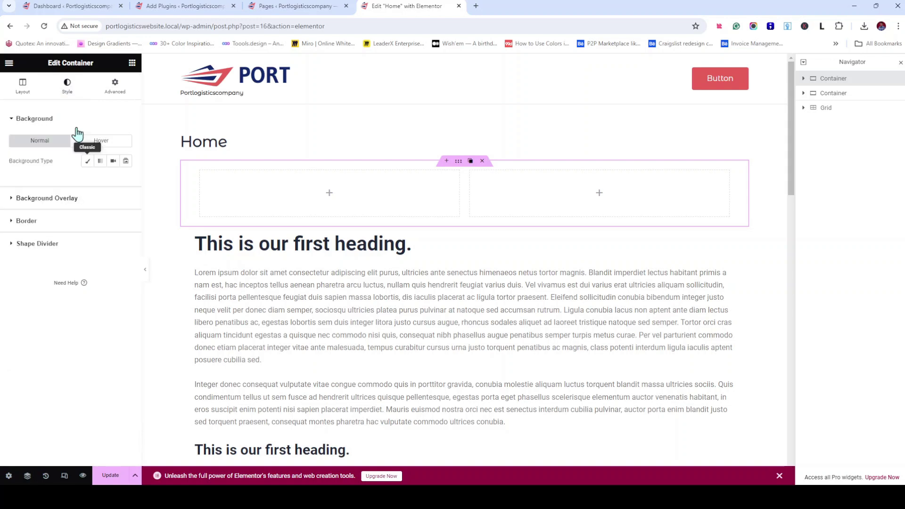
click(87, 162)
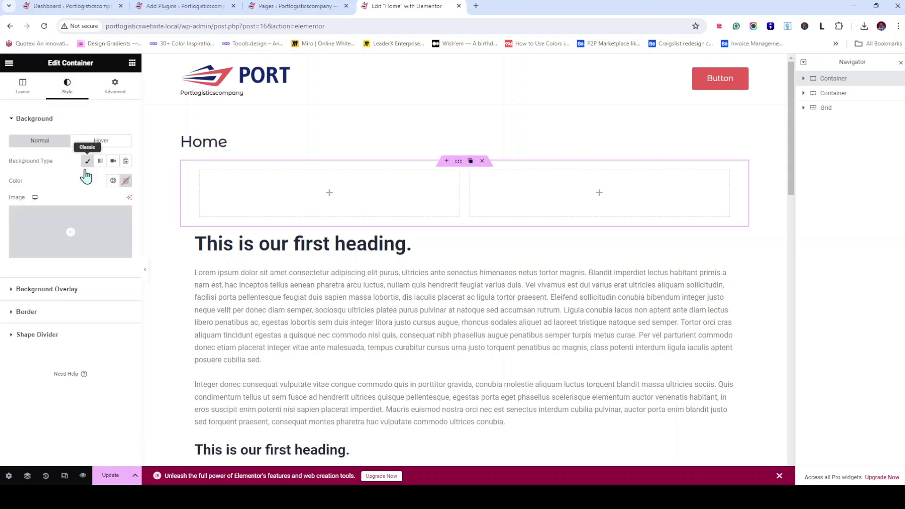
click(64, 260)
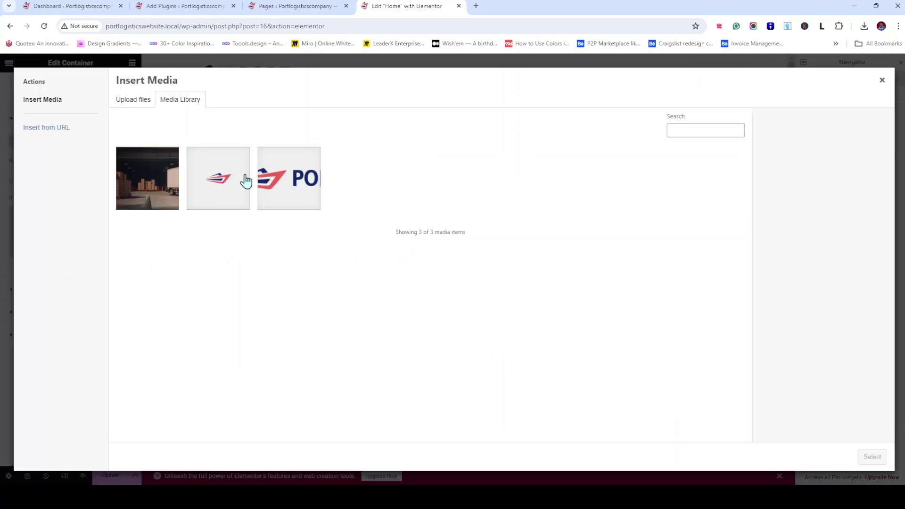
click(168, 190)
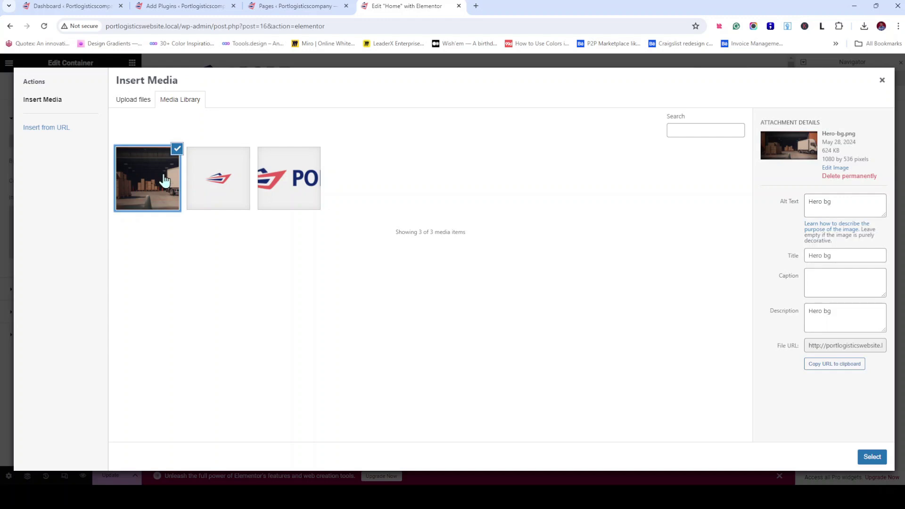
click(136, 102)
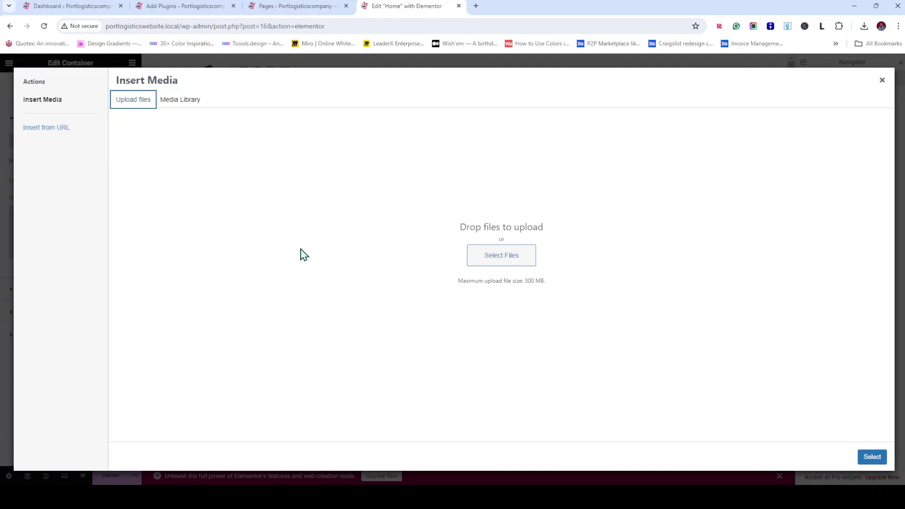
click(173, 105)
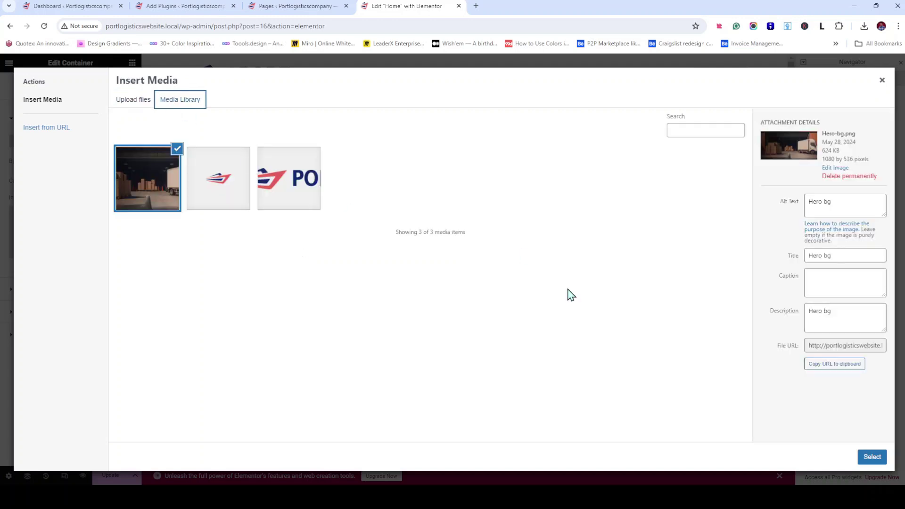
click(879, 460)
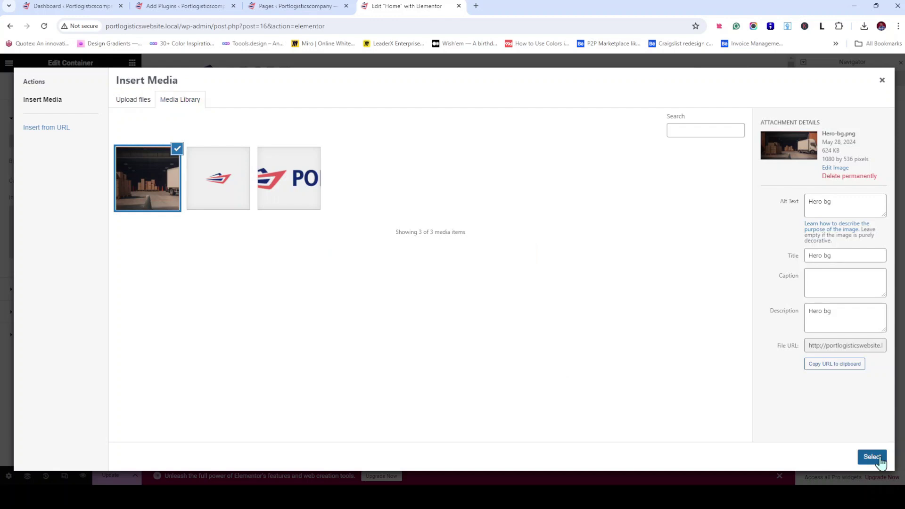
click(873, 456)
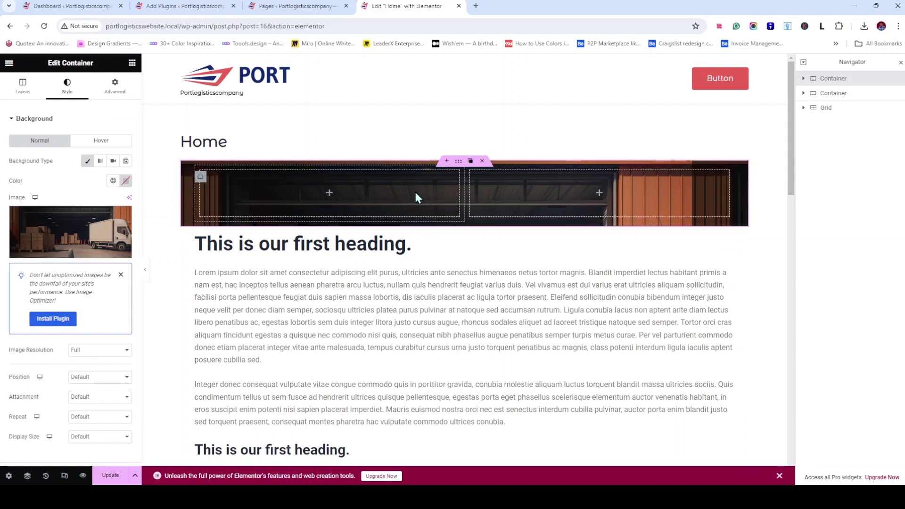
Add a Heading widget to the container's left column and set its HTML tag to H1
click(132, 64)
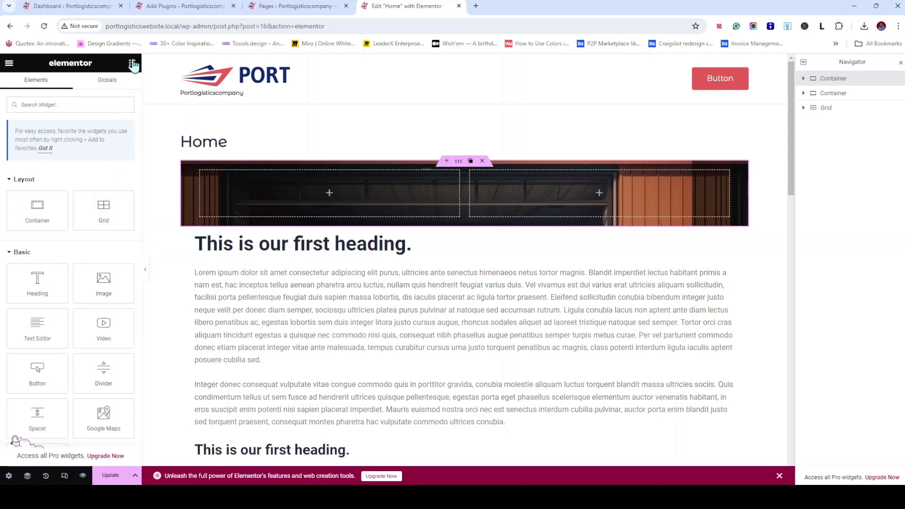
drag(37, 283, 342, 193)
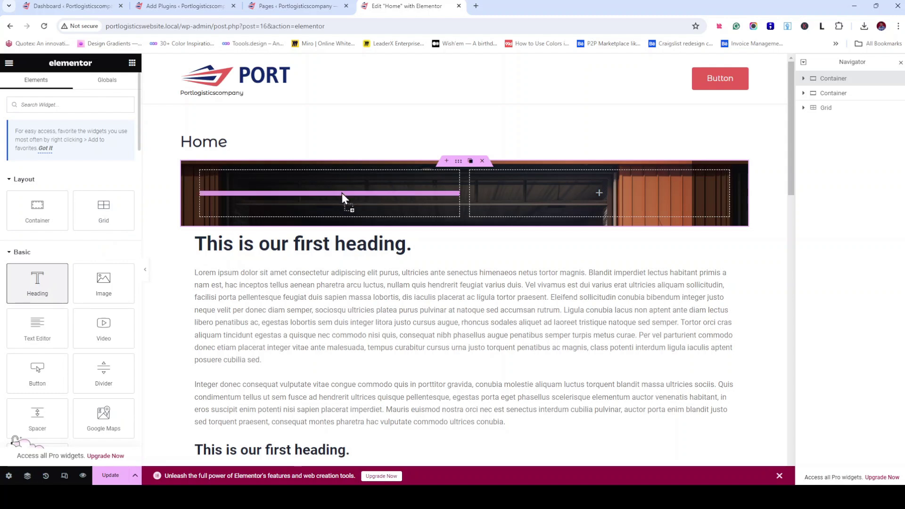
drag(342, 194, 373, 198)
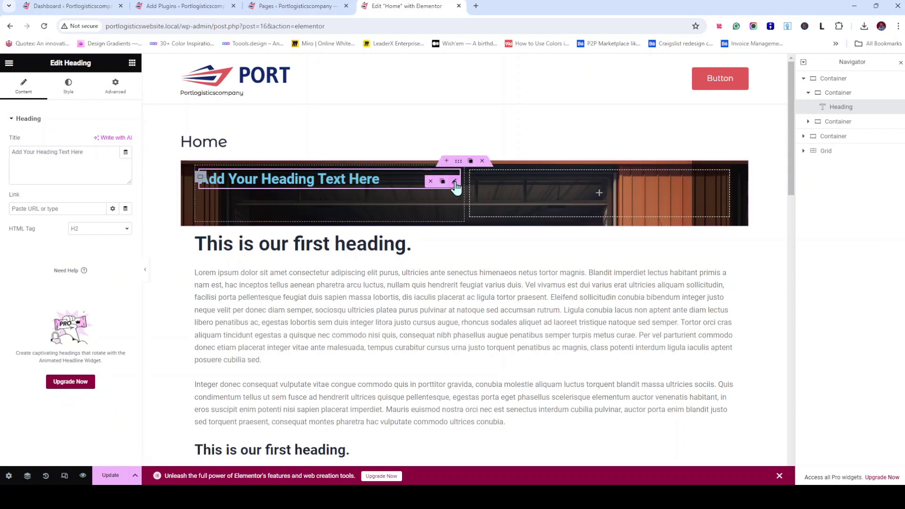
click(102, 245)
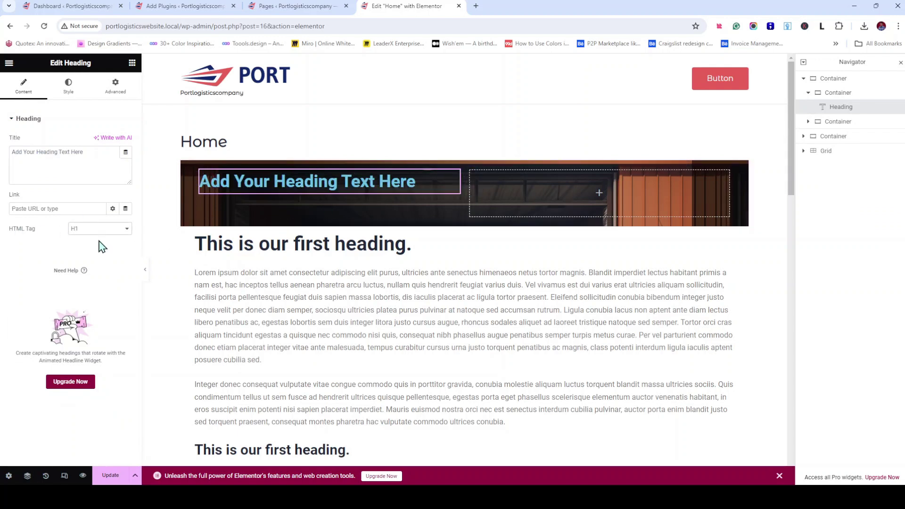
Add a Text Editor widget below the heading in the left column and a Button widget beneath it
click(132, 62)
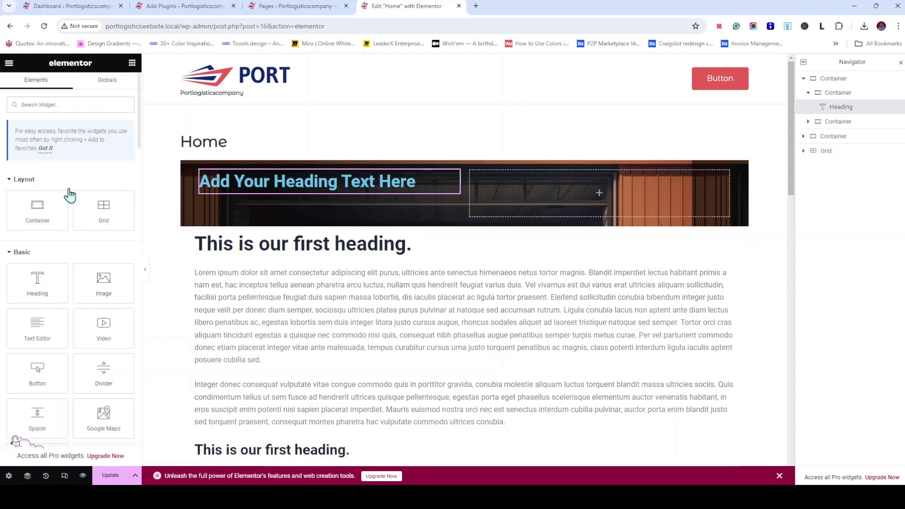
drag(37, 329, 299, 191)
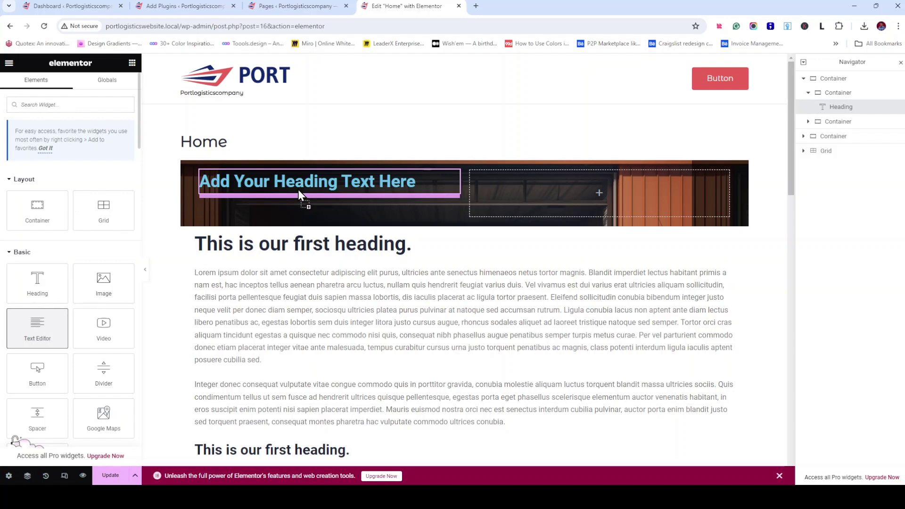
drag(298, 190, 298, 190)
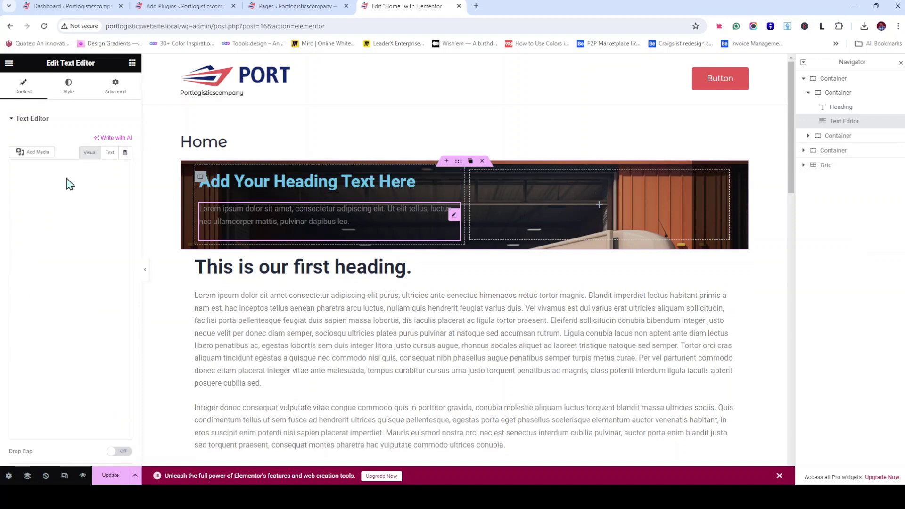
click(132, 64)
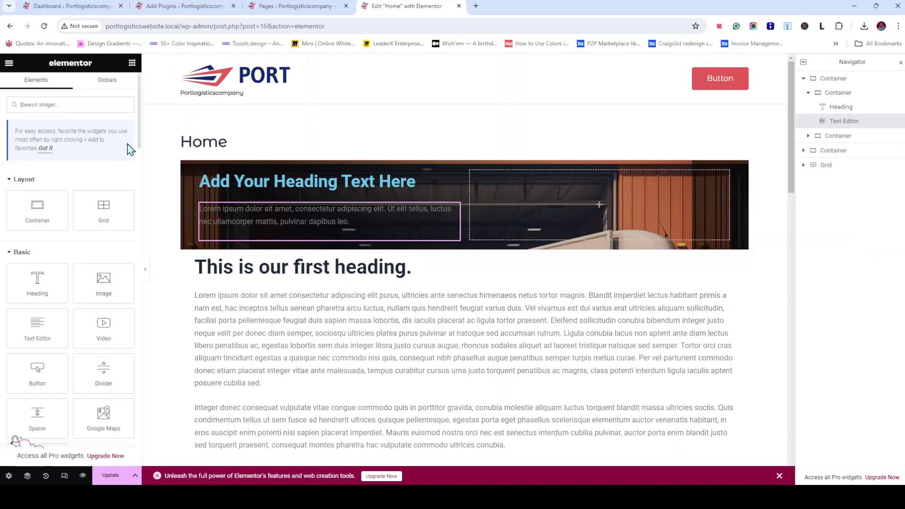
drag(41, 377, 275, 225)
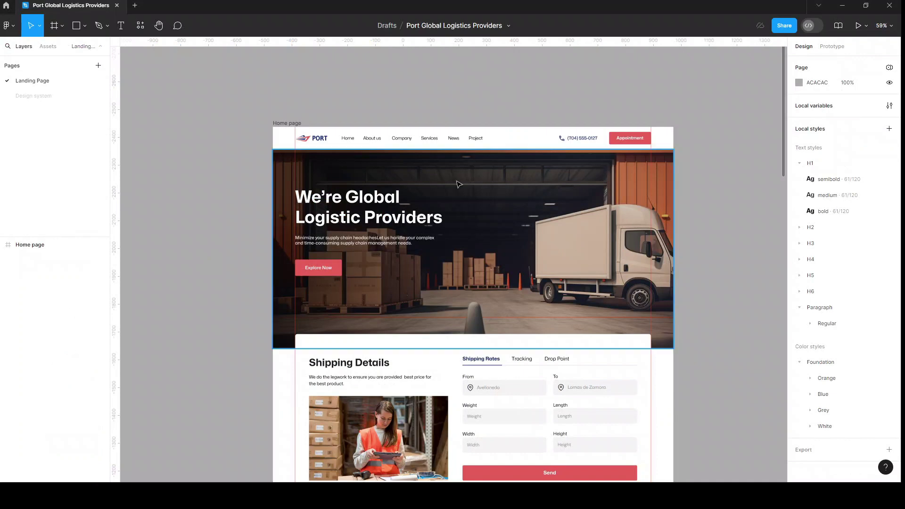
Switch to the Port Global Logistics Providers design in Figma and examine the hero section's heading, paragraph and button arrangement
scroll(691, 197, up, 3)
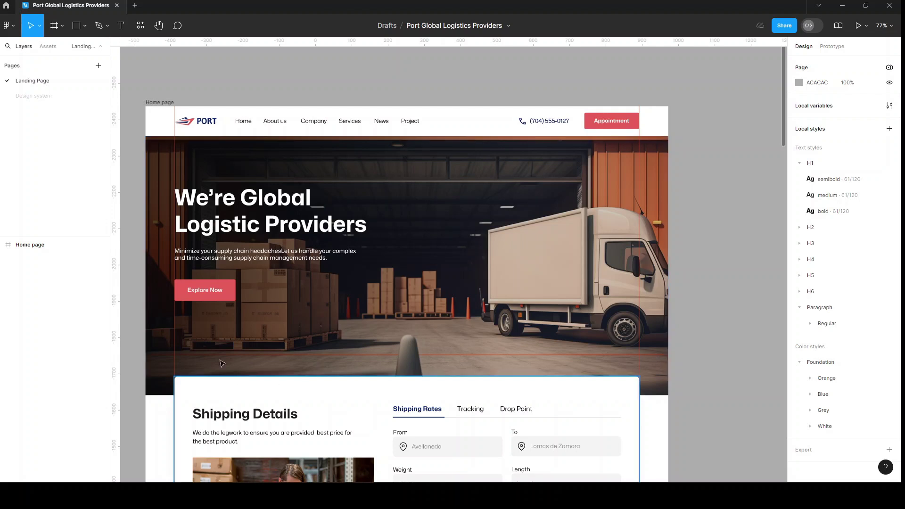
click(240, 205)
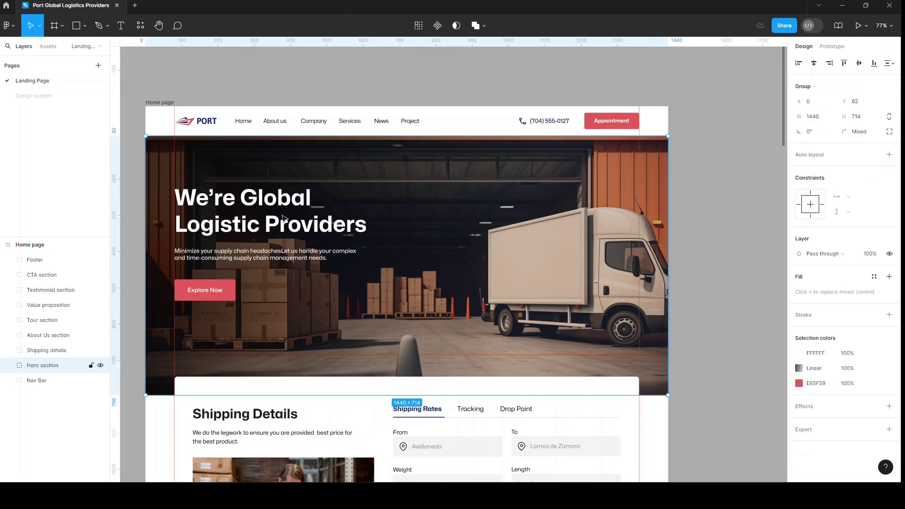
double_click(283, 219)
key(alt)
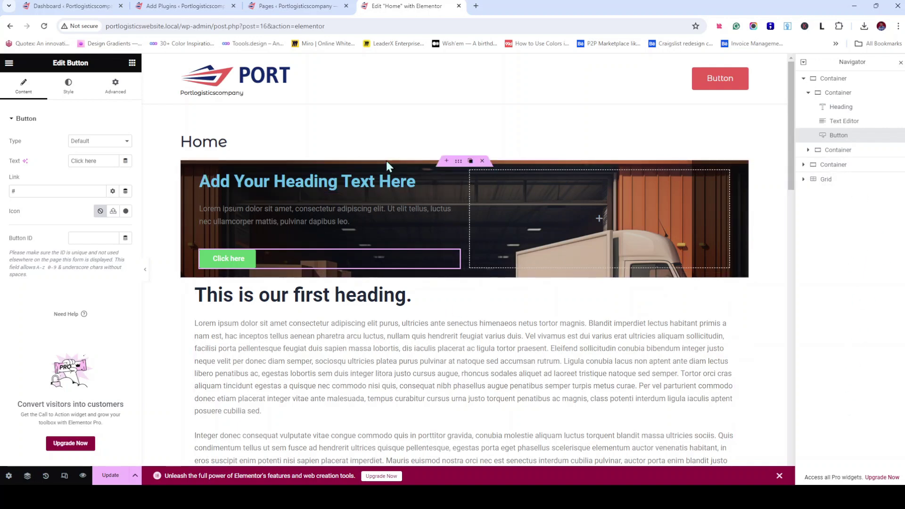
Switch back to Elementor in the browser and rename the outer container with the background image as Hero section
click(833, 88)
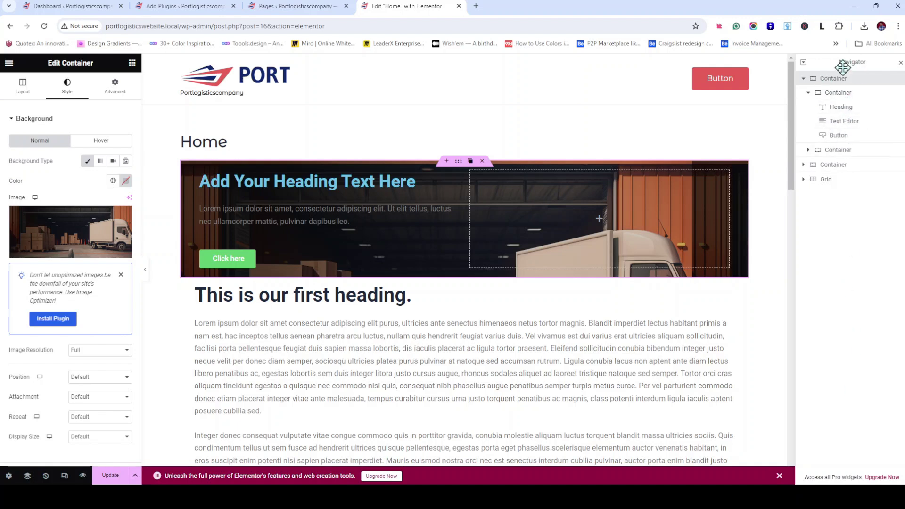
double_click(841, 81)
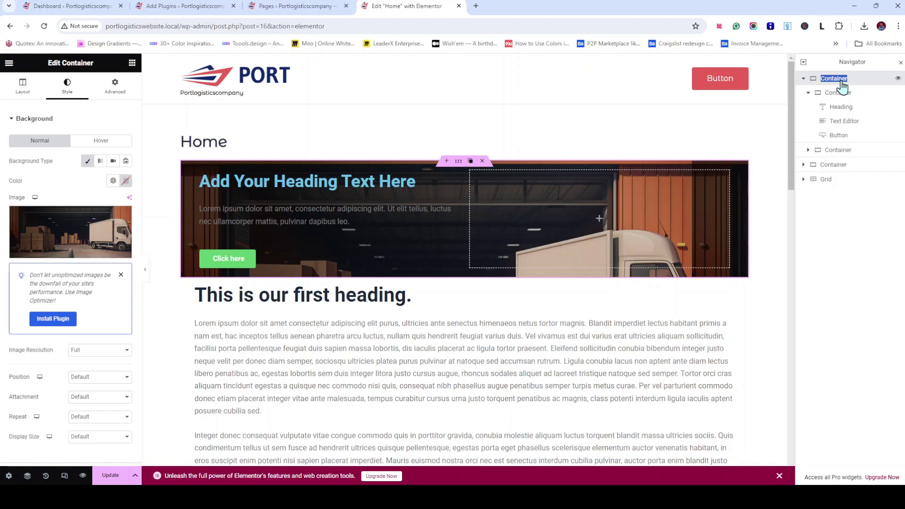
text(Heo)
key(Return)
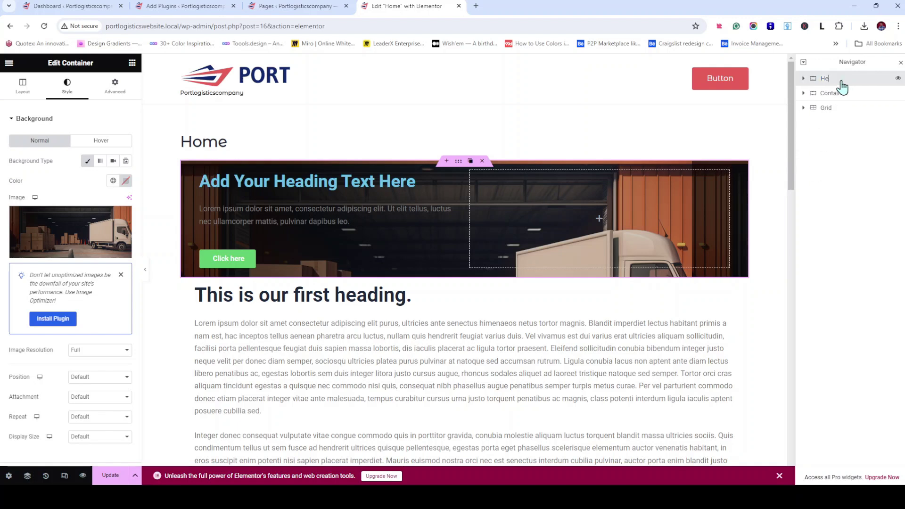
text(ro sectio)
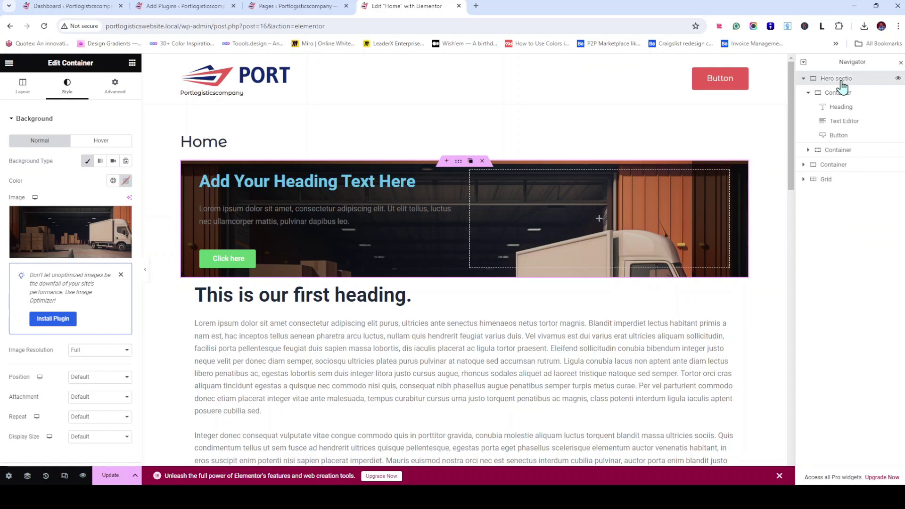
text(n)
key(Return)
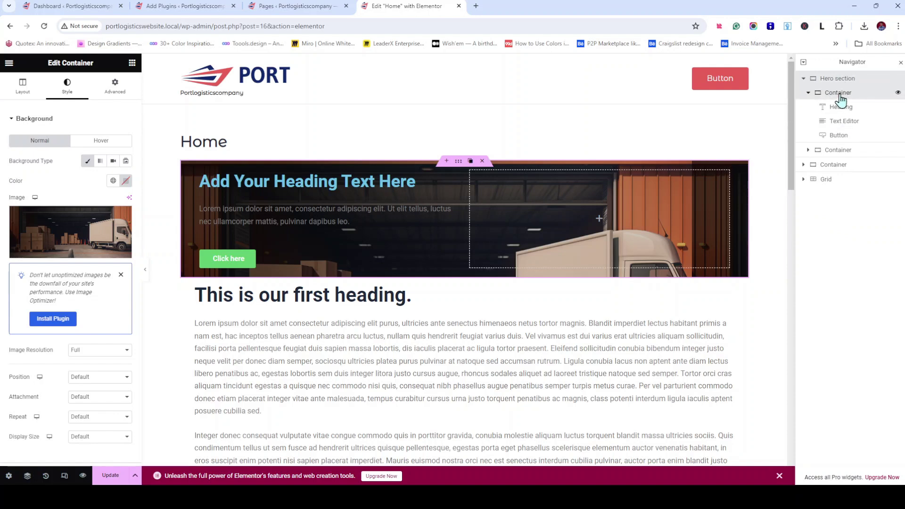
Rename the inner container holding the heading, text and button as left-div
double_click(839, 93)
text(d)
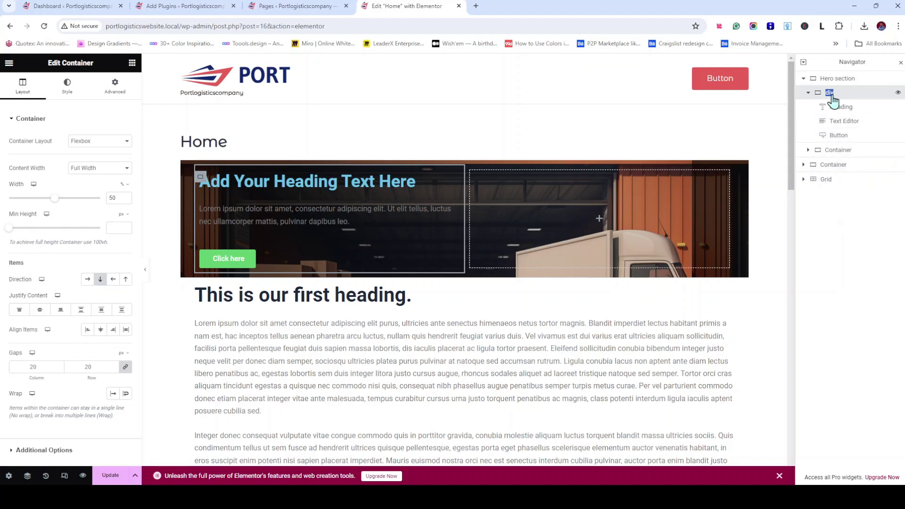
text(iv)
key(Home)
text(left-)
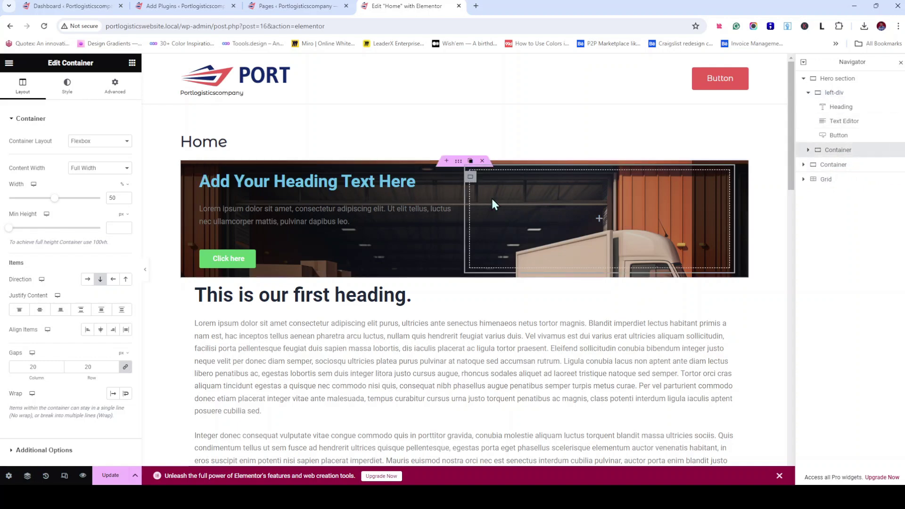
Rename the empty inner container in the Hero section as right-div
double_click(837, 151)
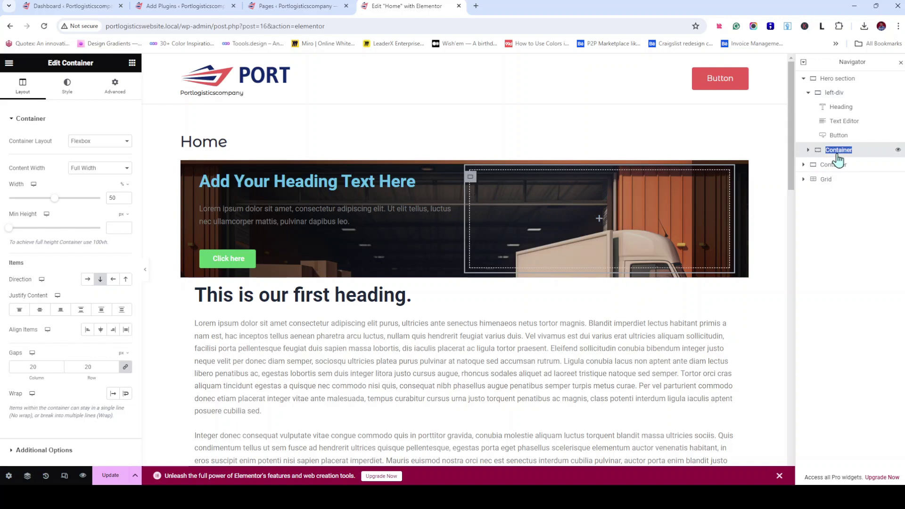
text(right)
click(838, 155)
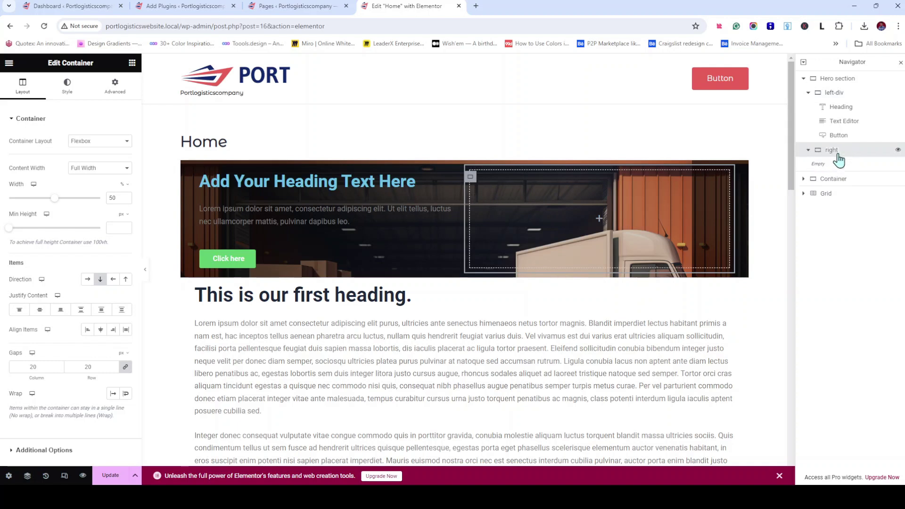
text(0)
key(BackSpace)
text(-div)
key(Return)
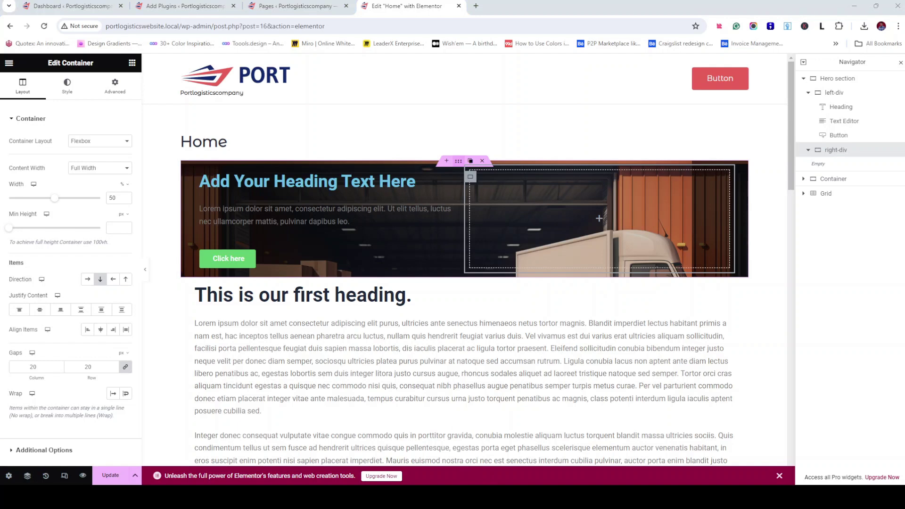
Unlink the Hero section container's padding values and set its top padding to 120 px
click(838, 78)
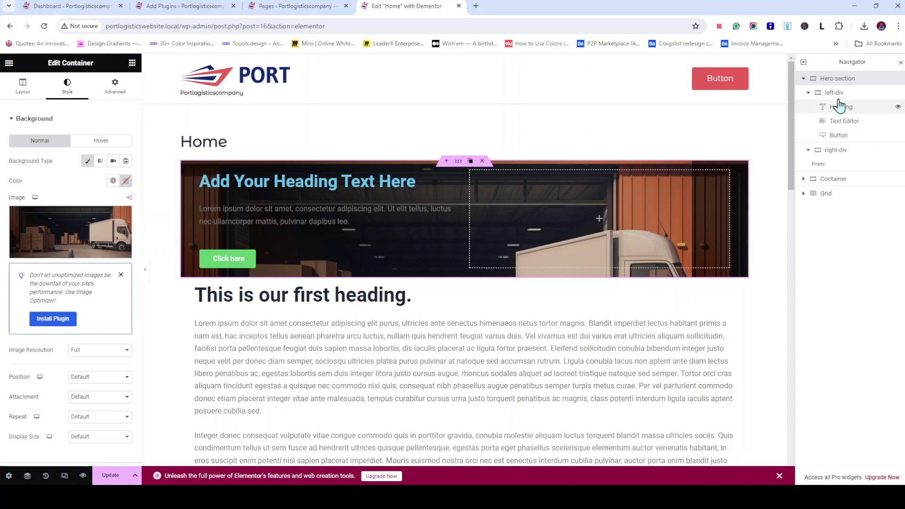
click(809, 93)
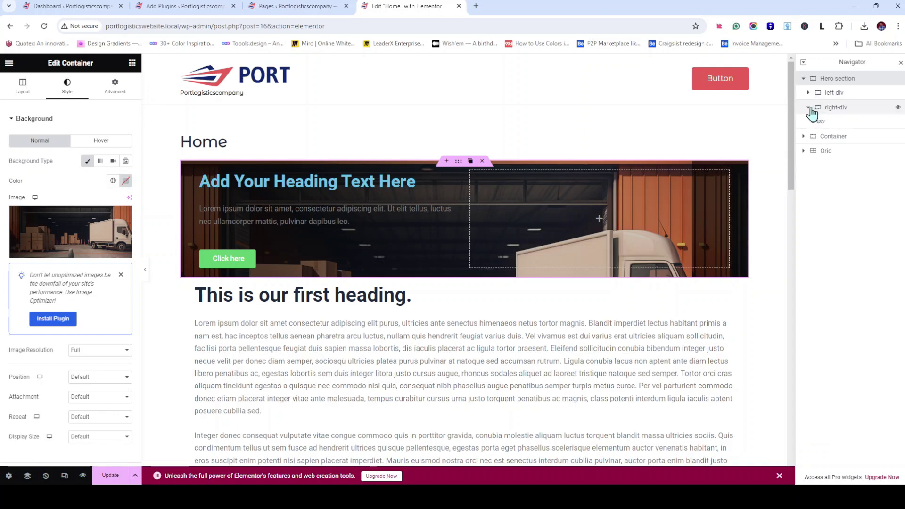
click(809, 107)
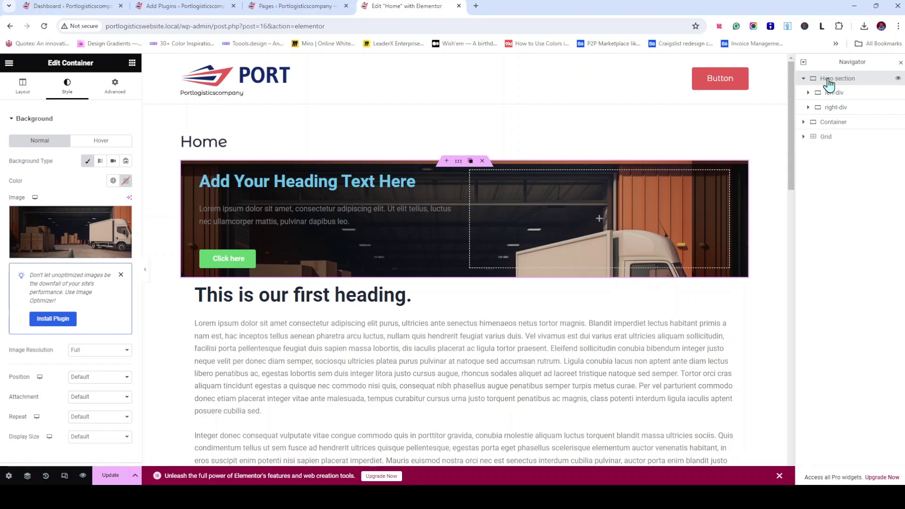
click(115, 87)
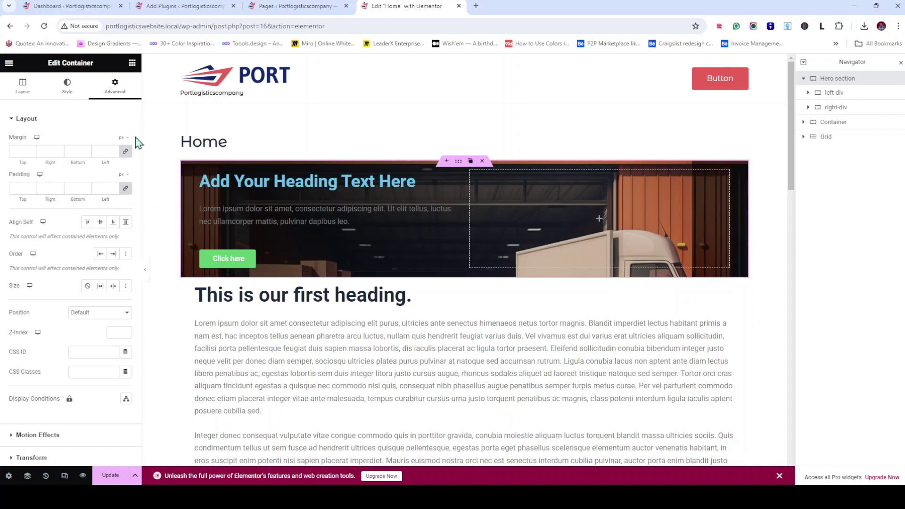
click(125, 191)
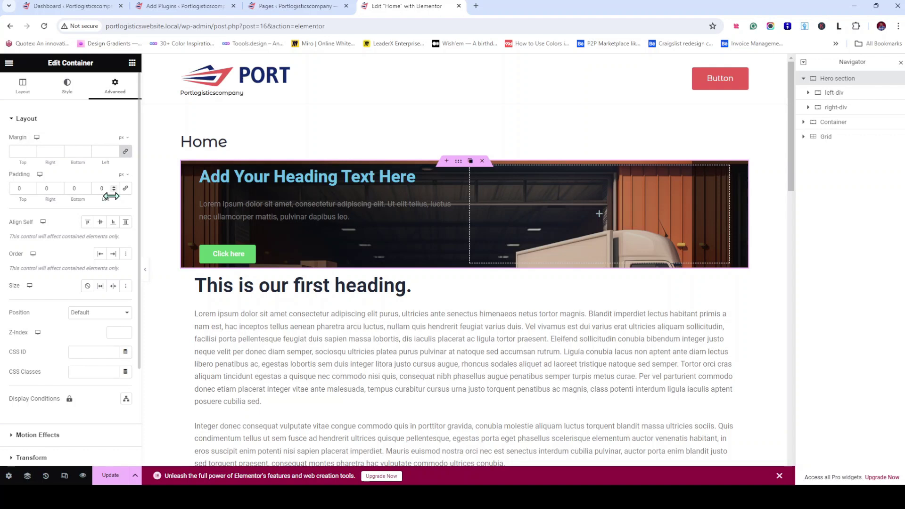
double_click(20, 188)
text(120)
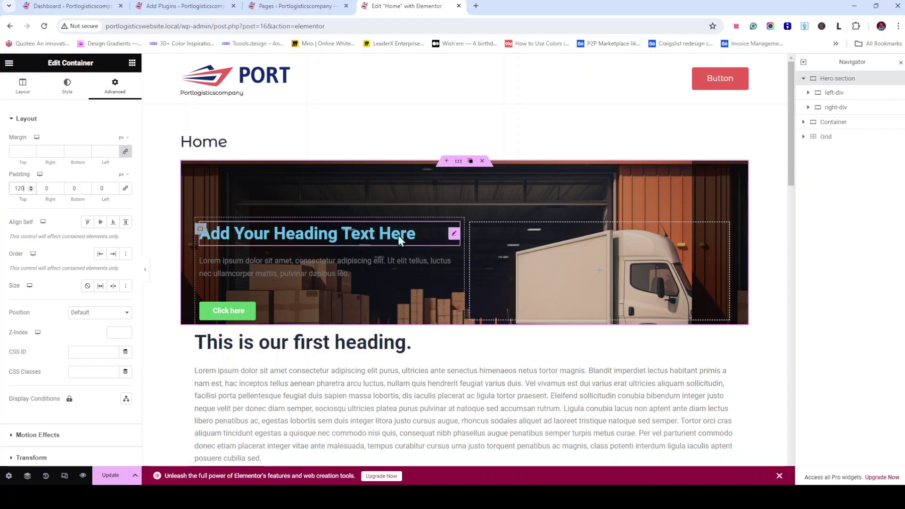
Set the padding of the Heading widget in left-div to 32 px on all sides
click(453, 234)
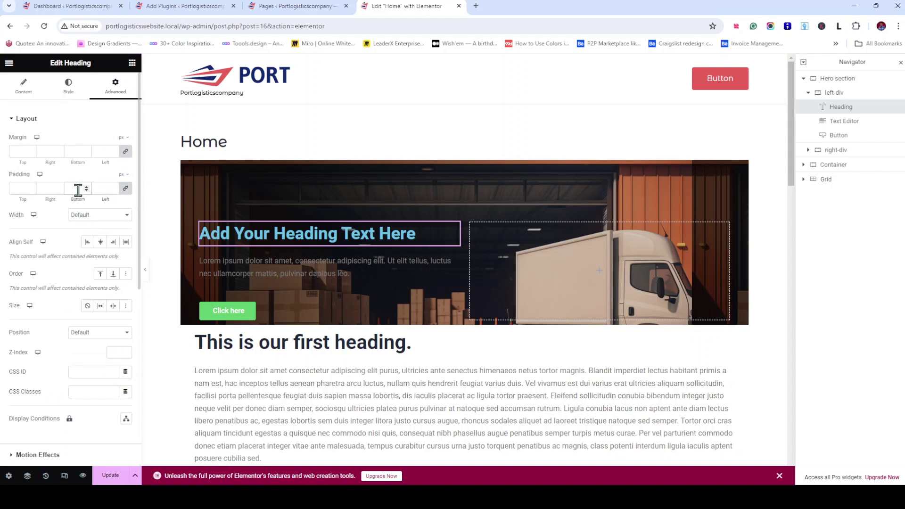
click(78, 189)
text(32)
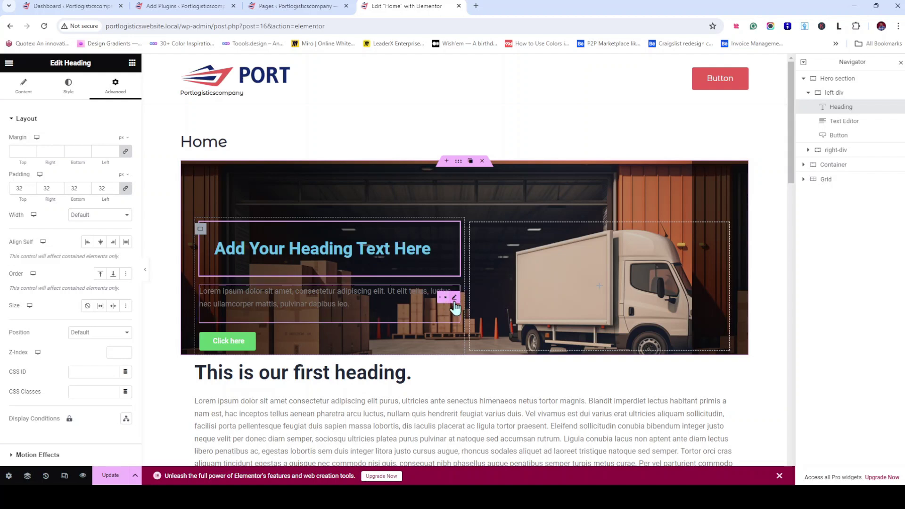
Remove the opening <p> tag from the HTML source of the Text Editor widget in left-div
click(454, 302)
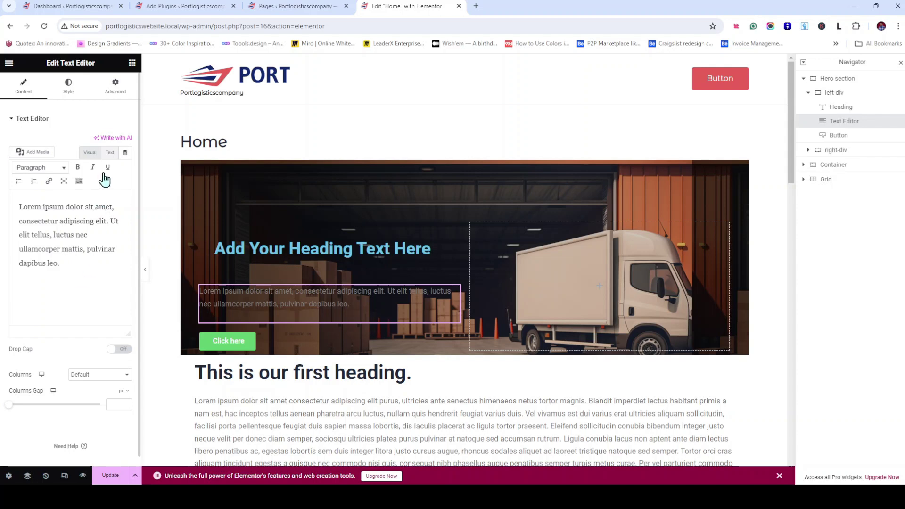
click(109, 152)
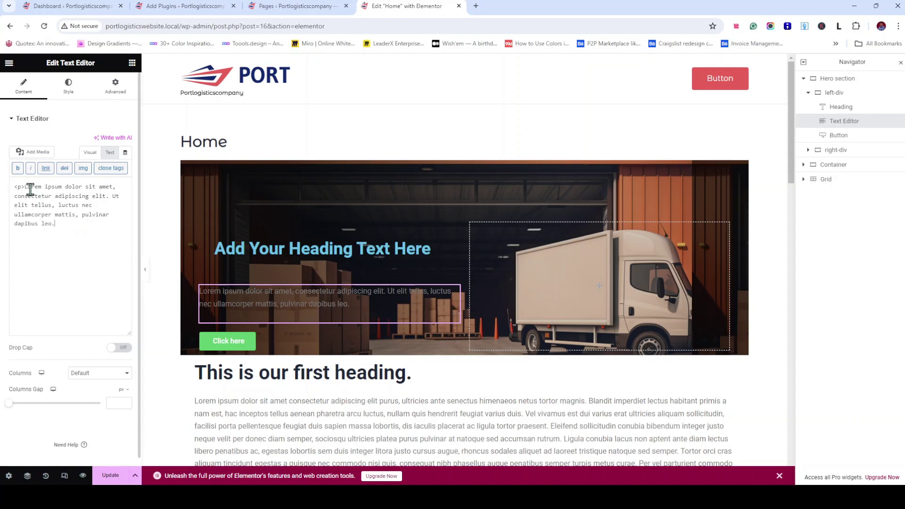
drag(26, 188, 2, 193)
key(BackSpace)
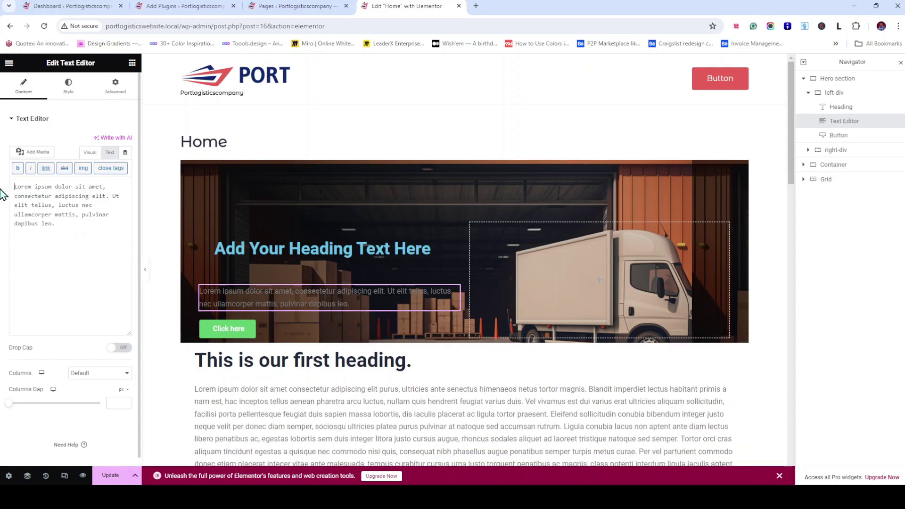
Set the hero paragraph's text color to the global white, Theme Color 6
click(81, 92)
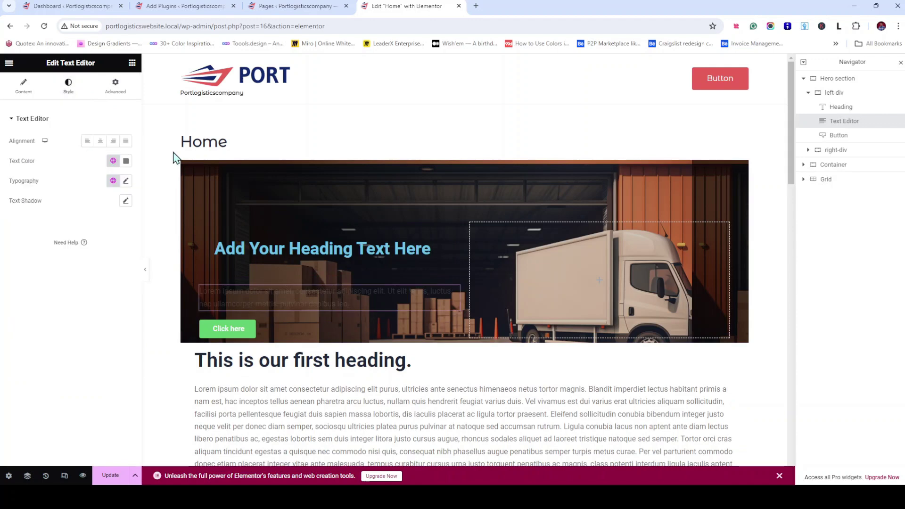
click(113, 161)
scroll(85, 299, down, 3)
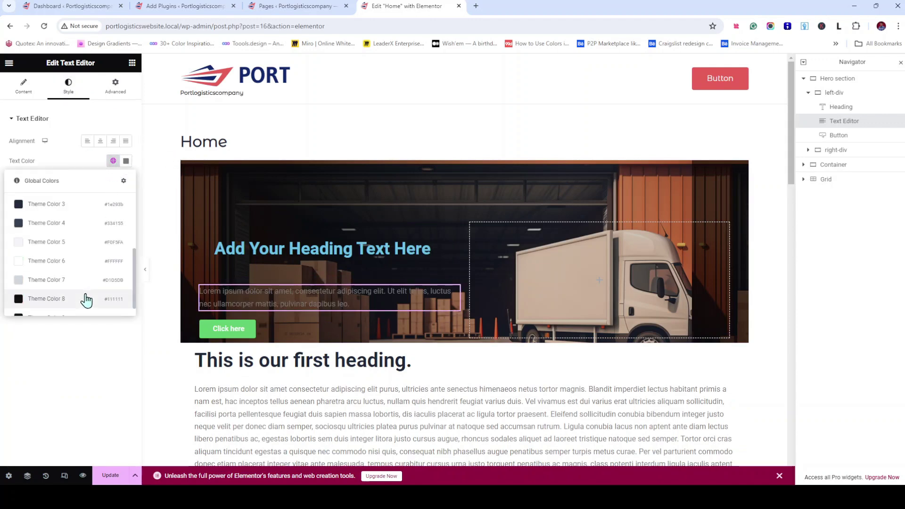
click(65, 268)
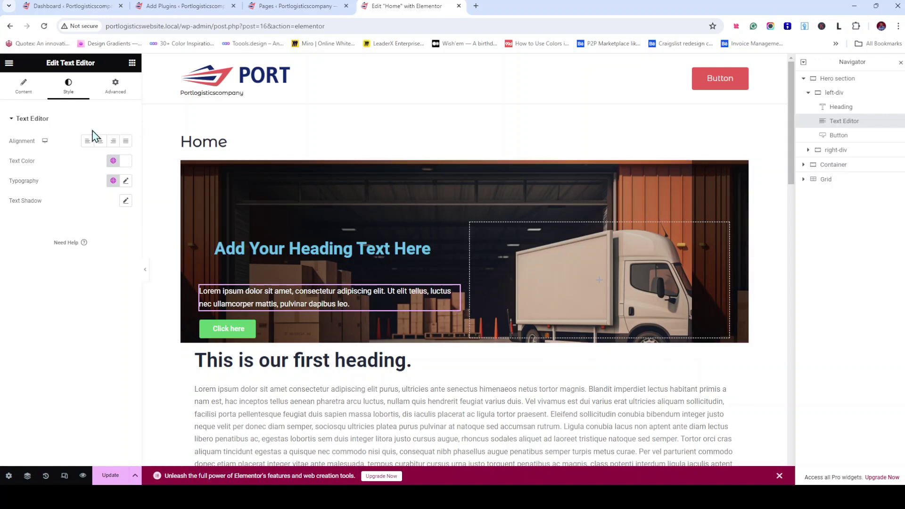
Set the hero paragraph's padding to 24 px on all sides
click(18, 89)
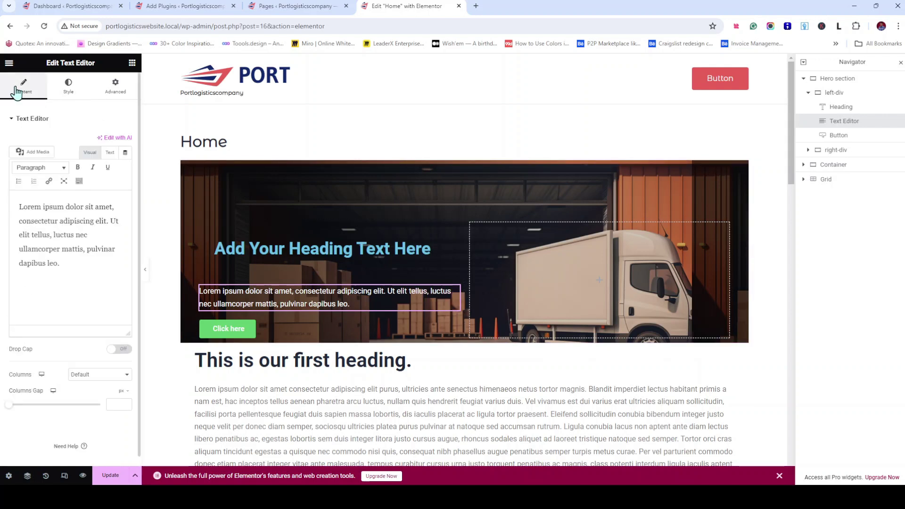
click(72, 88)
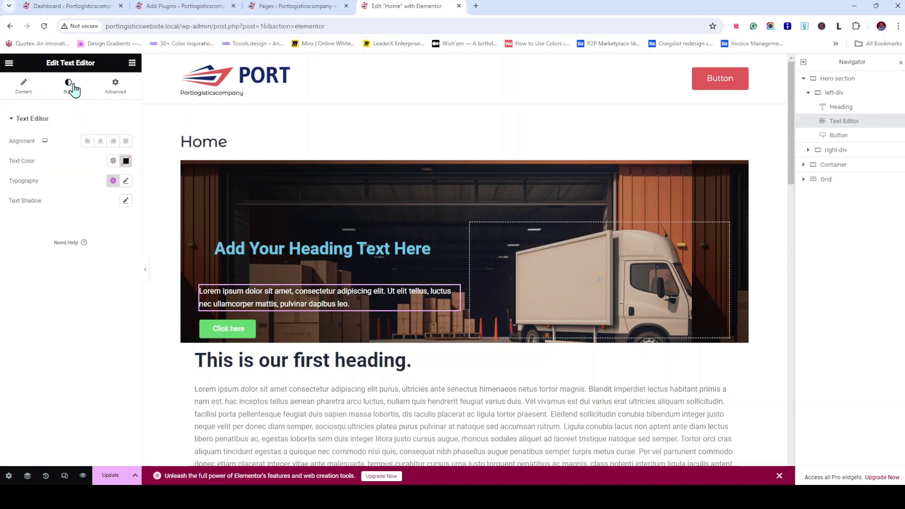
click(113, 91)
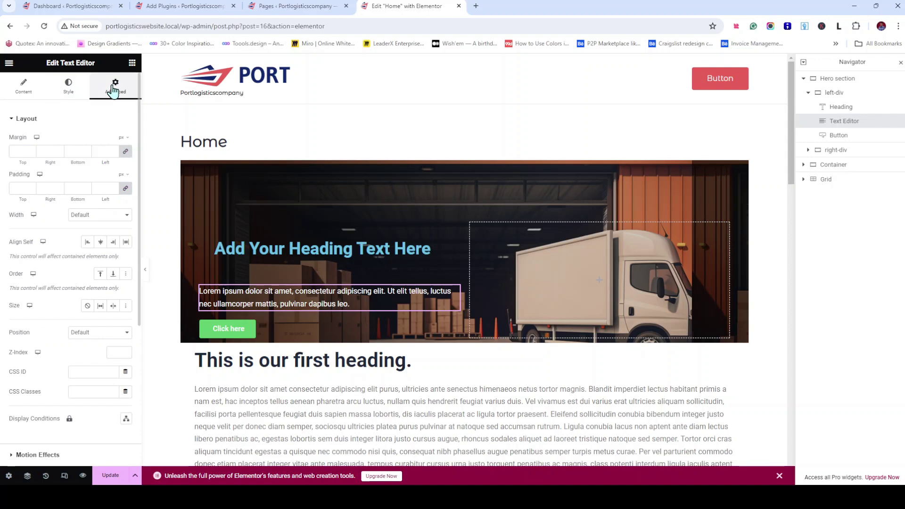
scroll(95, 218, down, 5)
scroll(95, 227, up, 5)
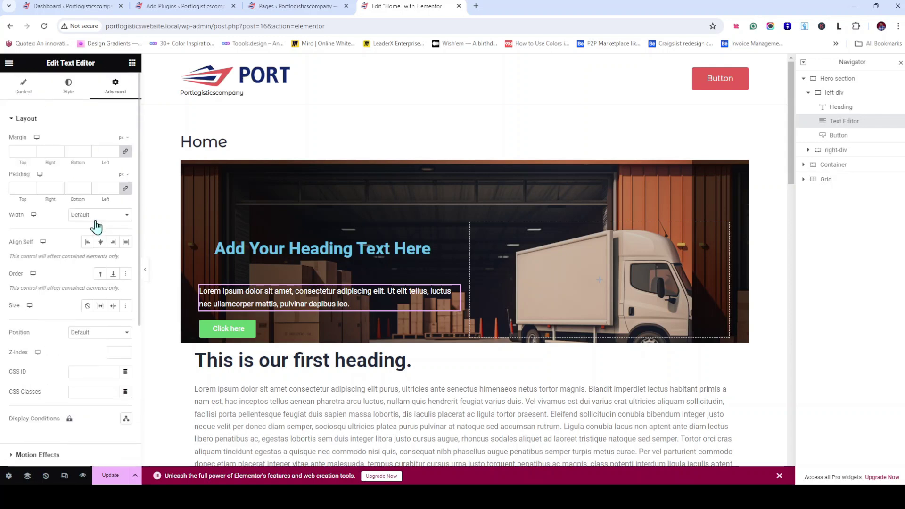
click(64, 88)
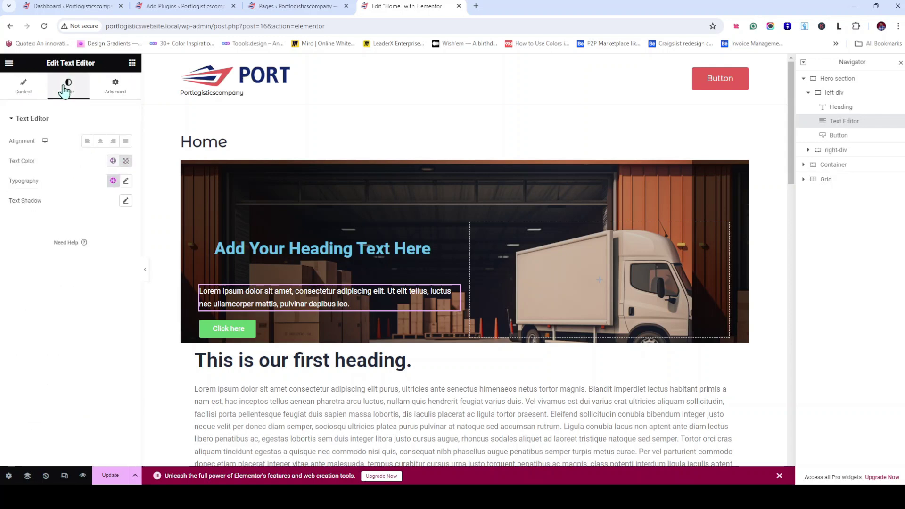
click(117, 90)
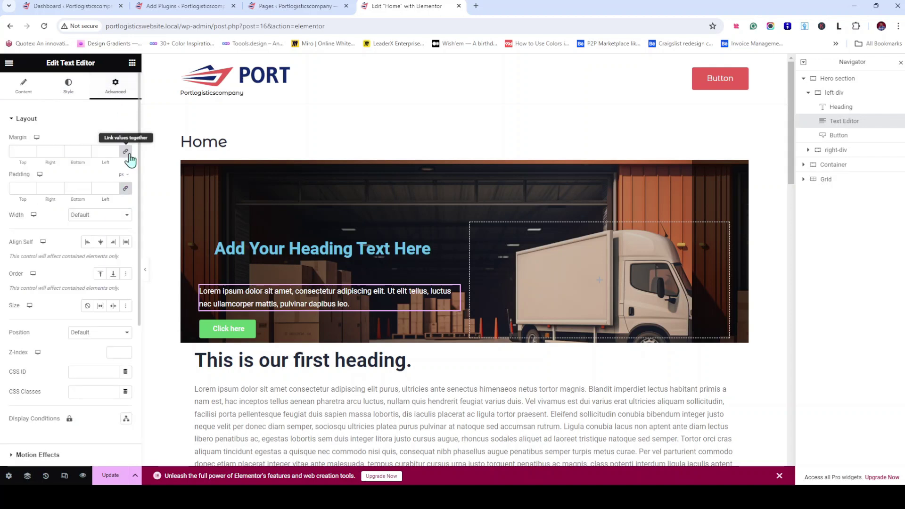
click(45, 188)
text(24)
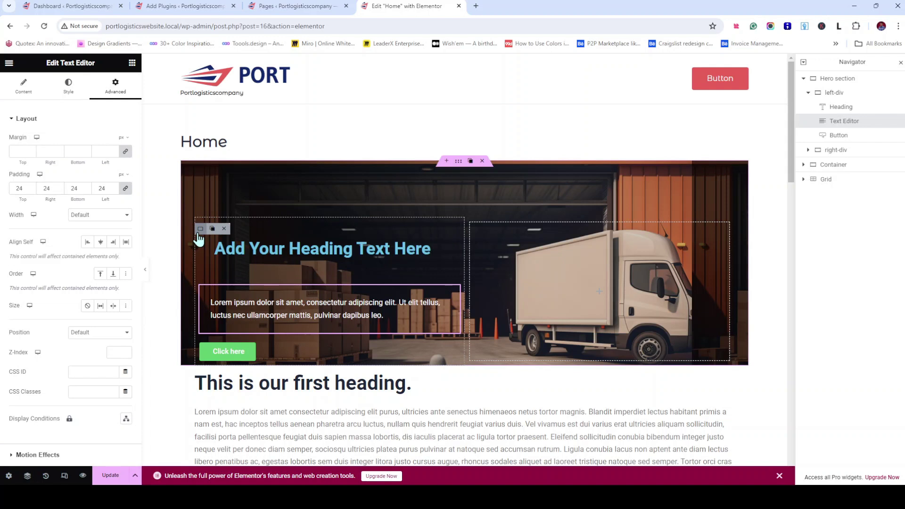
Give the hero heading a Classic background using the global red, Theme Color 1
click(463, 238)
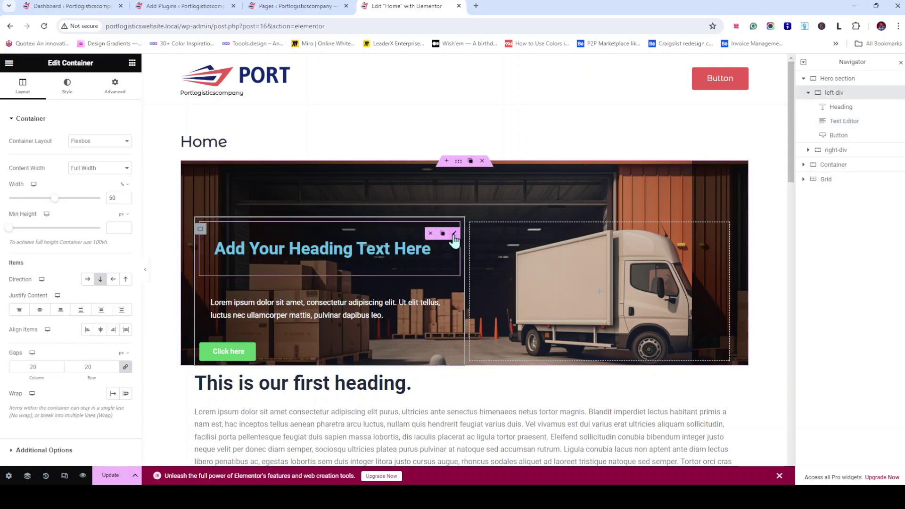
click(454, 239)
click(118, 90)
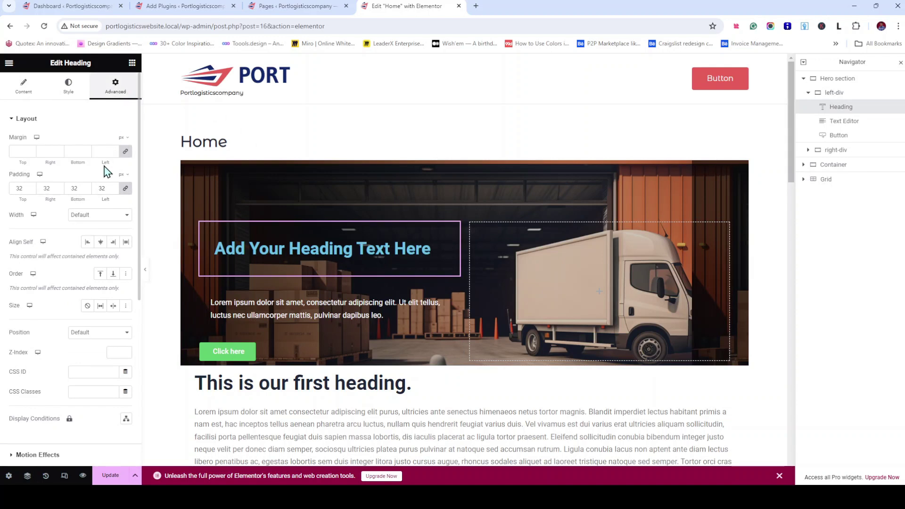
scroll(106, 234, down, 5)
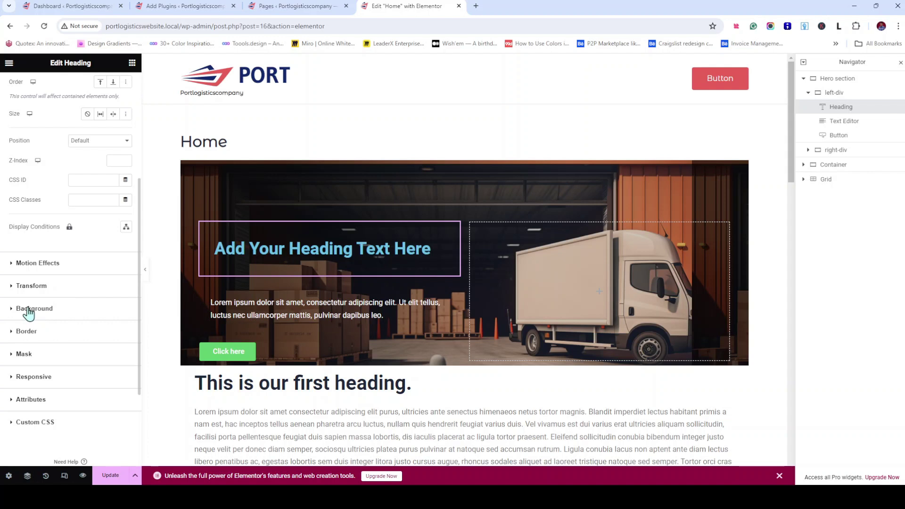
click(28, 313)
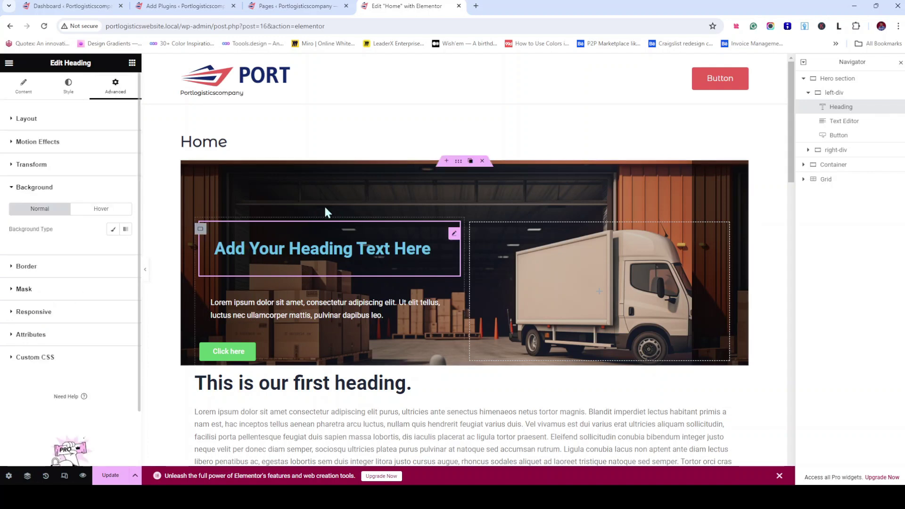
click(113, 230)
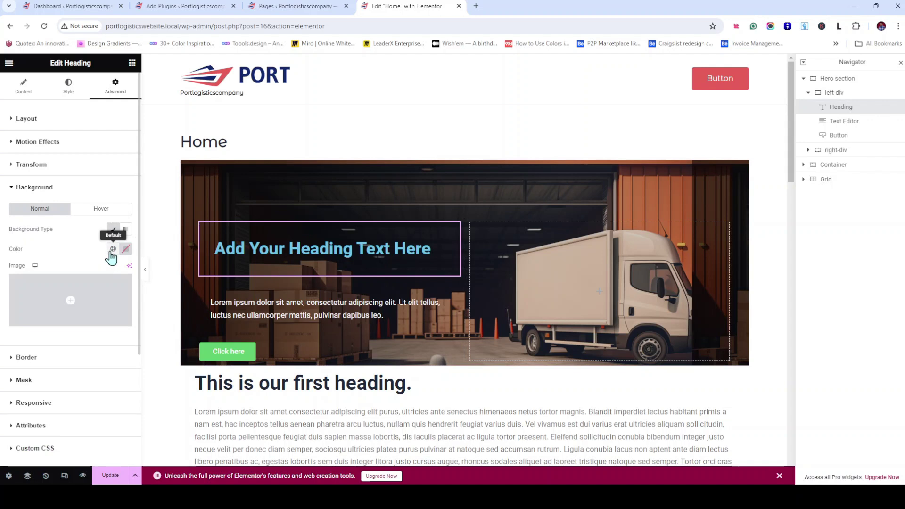
click(113, 249)
click(50, 370)
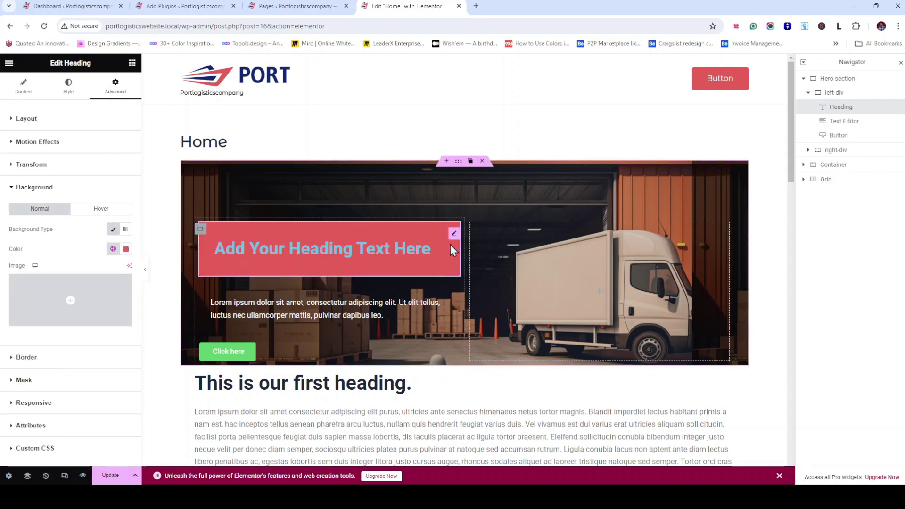
Set the hero heading's text color to the global white, Theme Color 6
click(69, 95)
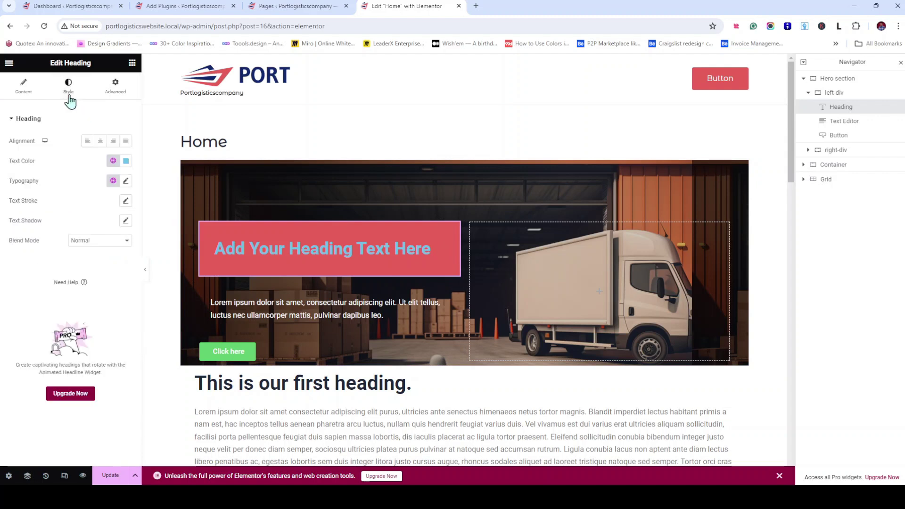
click(114, 161)
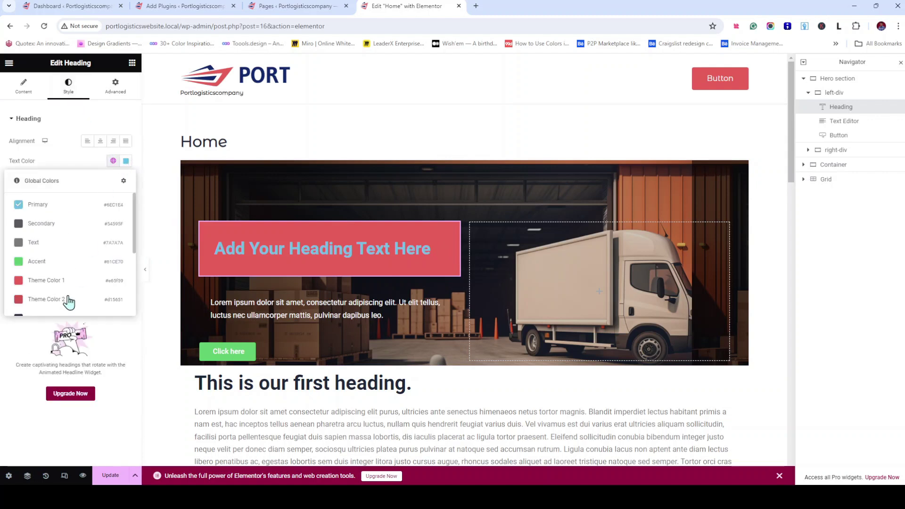
scroll(66, 295, down, 5)
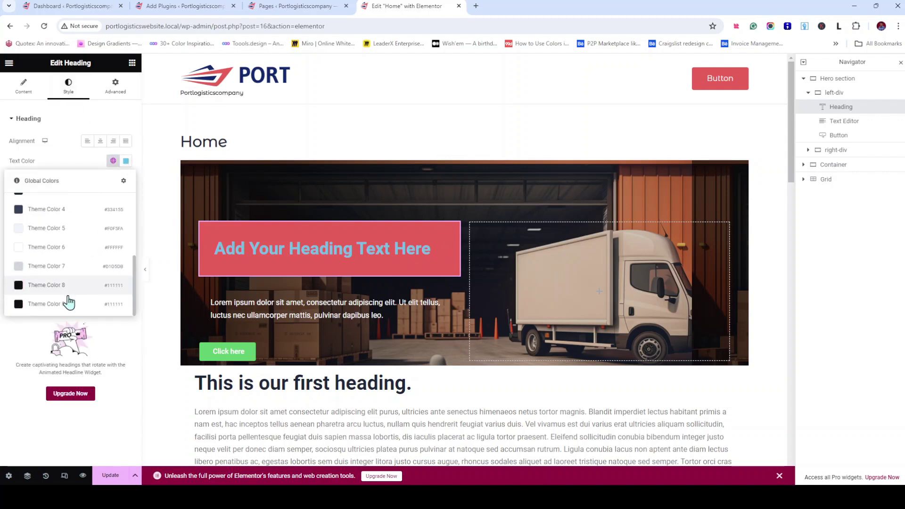
click(57, 249)
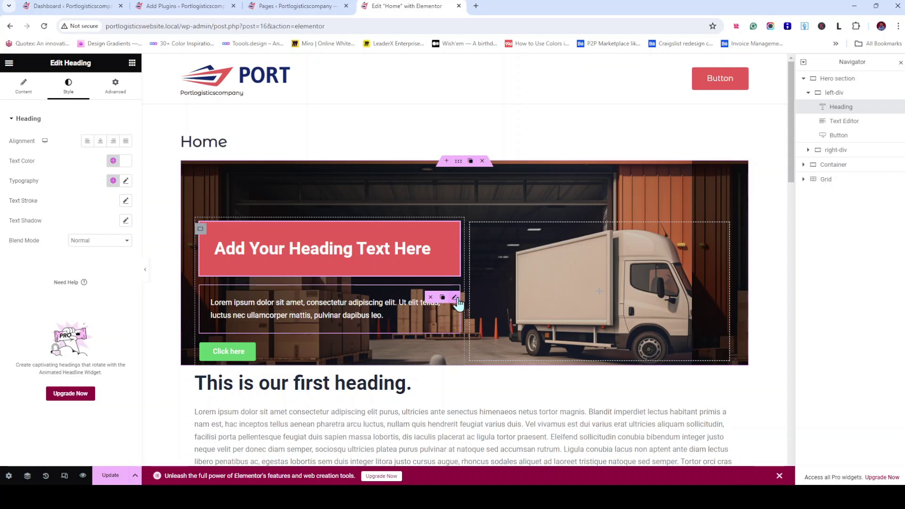
Give the hero paragraph a Classic background using the global Primary color
click(398, 314)
click(116, 88)
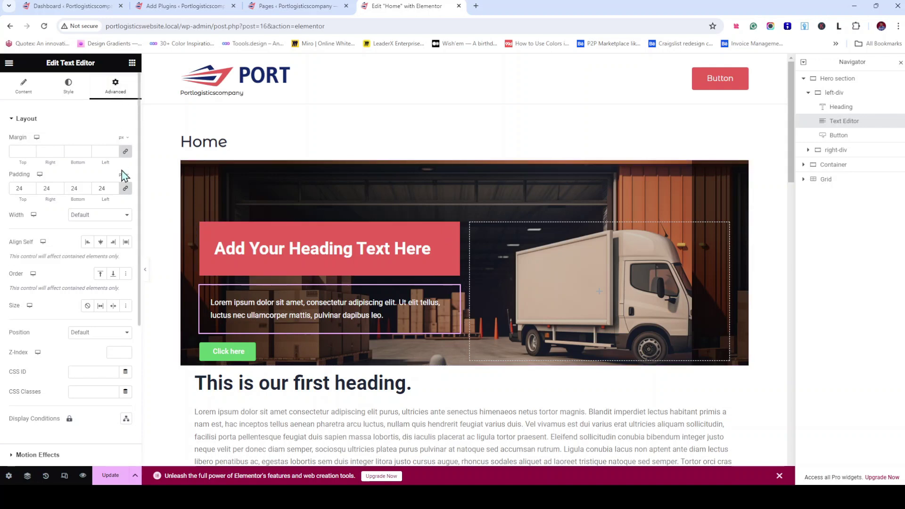
scroll(82, 229, down, 4)
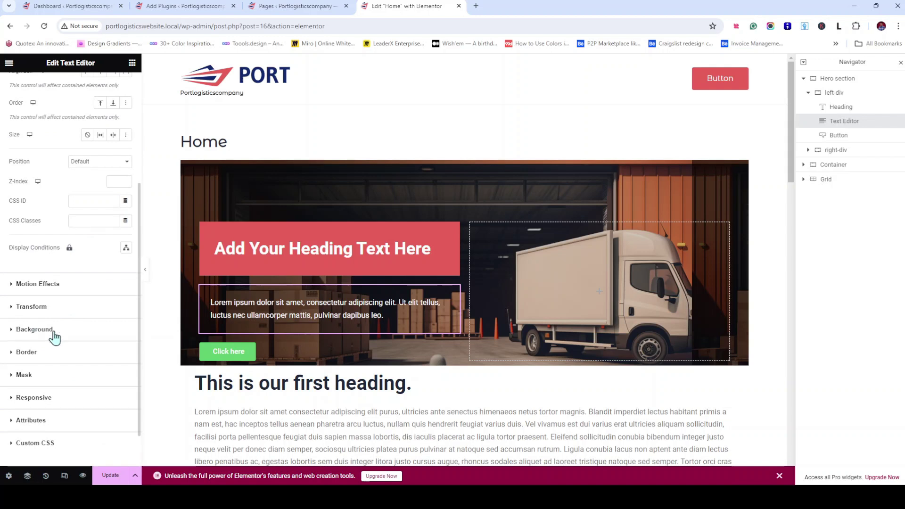
click(107, 330)
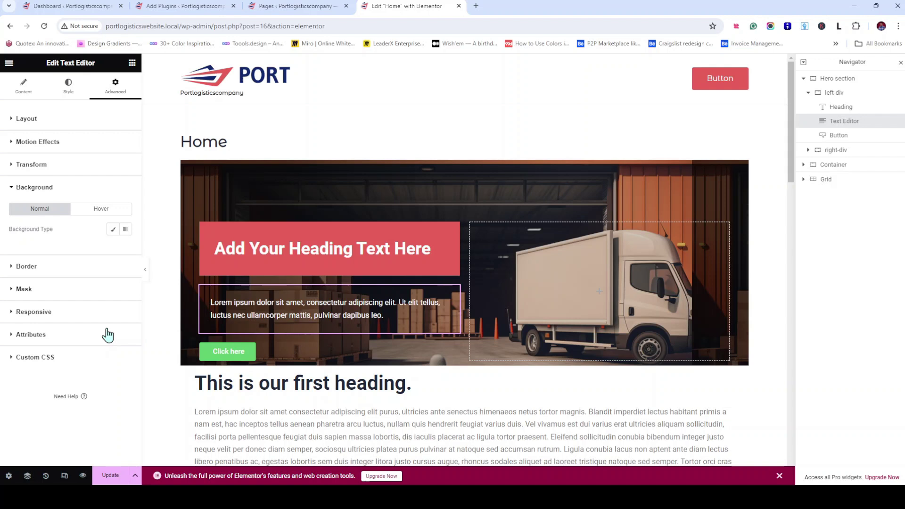
click(113, 229)
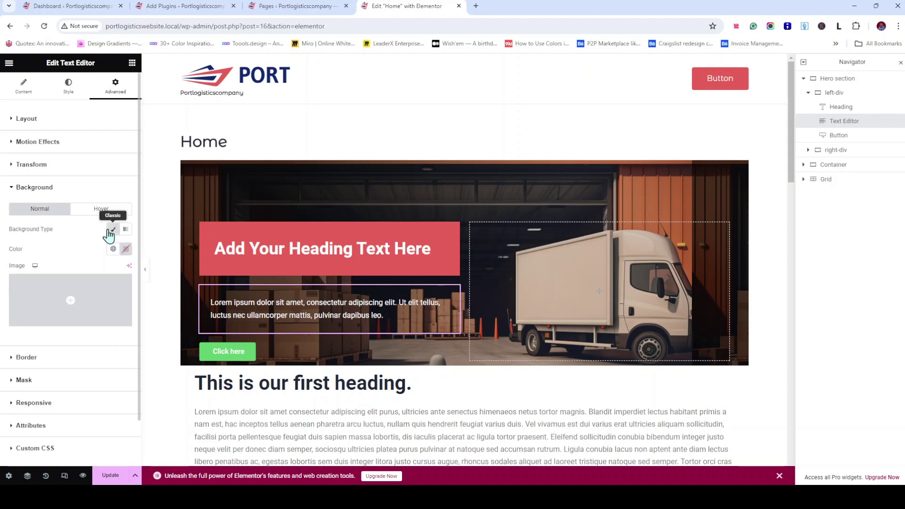
click(113, 249)
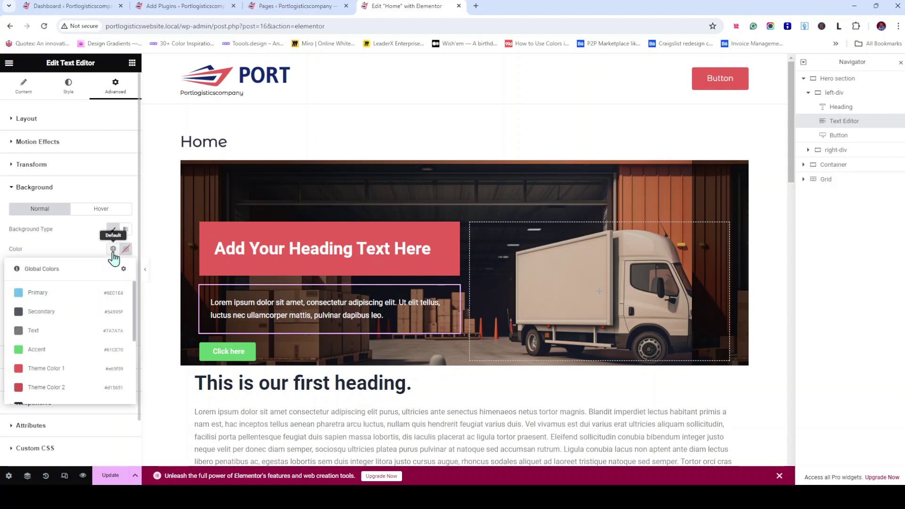
click(63, 294)
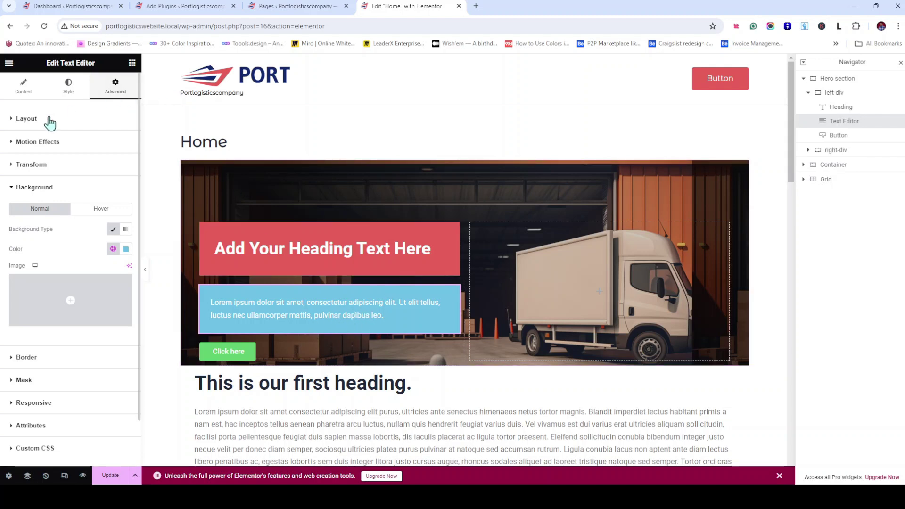
Set the hero paragraph's margin to 32 px on all sides
click(30, 120)
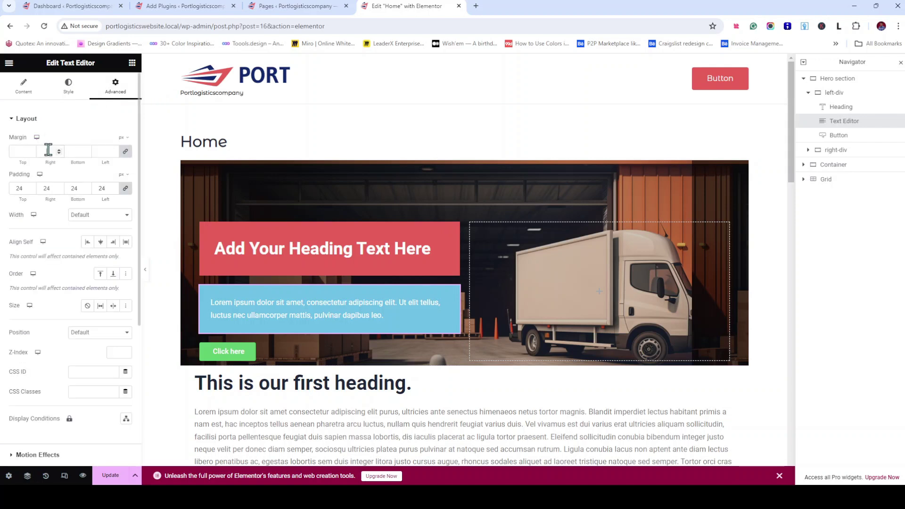
click(49, 150)
text(32)
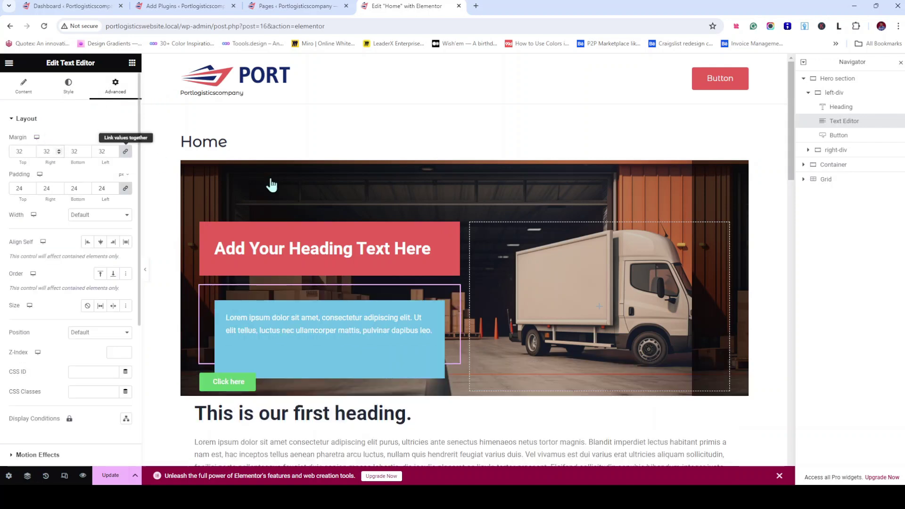
scroll(429, 259, down, 2)
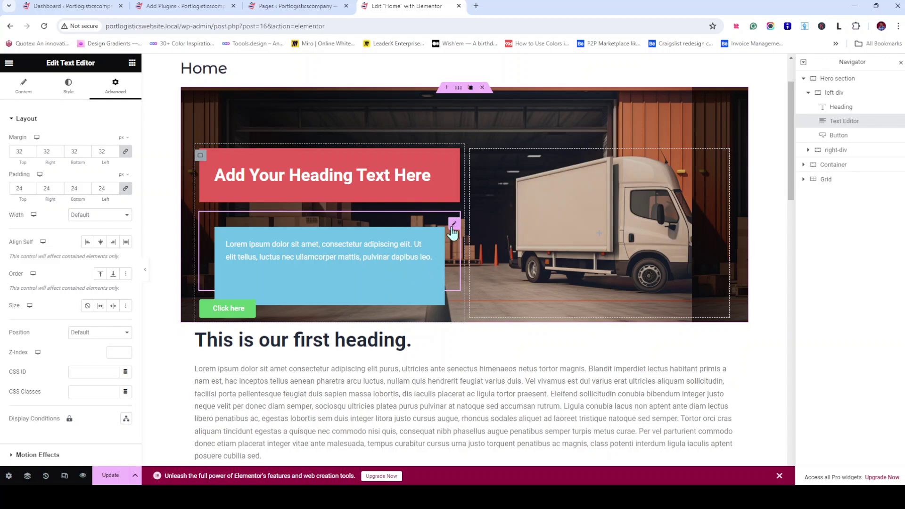
Remove the opening and closing <p> tags from the source of the hero paragraph's placeholder text
click(10, 88)
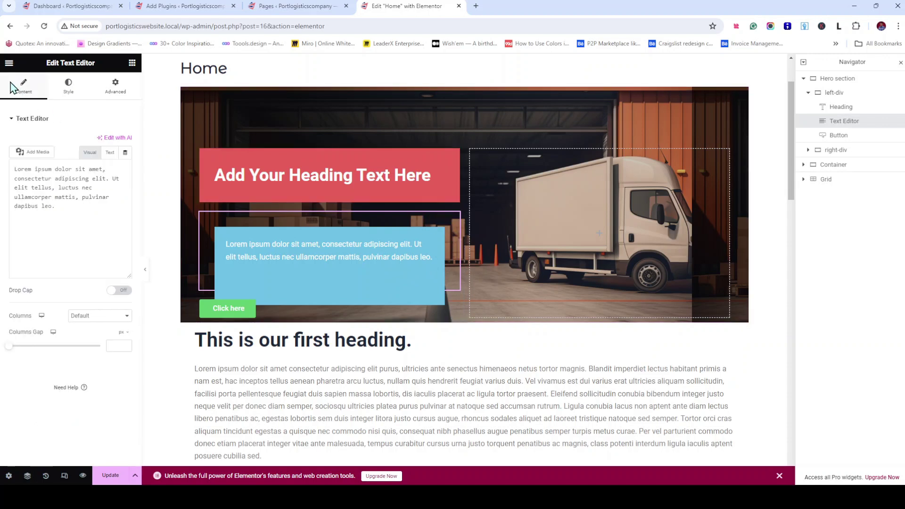
click(111, 155)
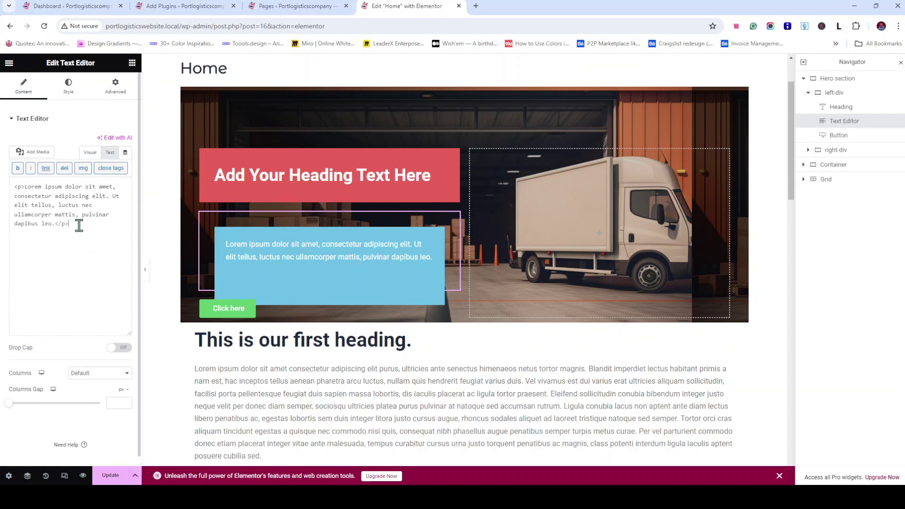
click(79, 226)
key(BackSpace)
key(BackSpace)
key(BackSpace)
key(BackSpace)
key(BackSpace)
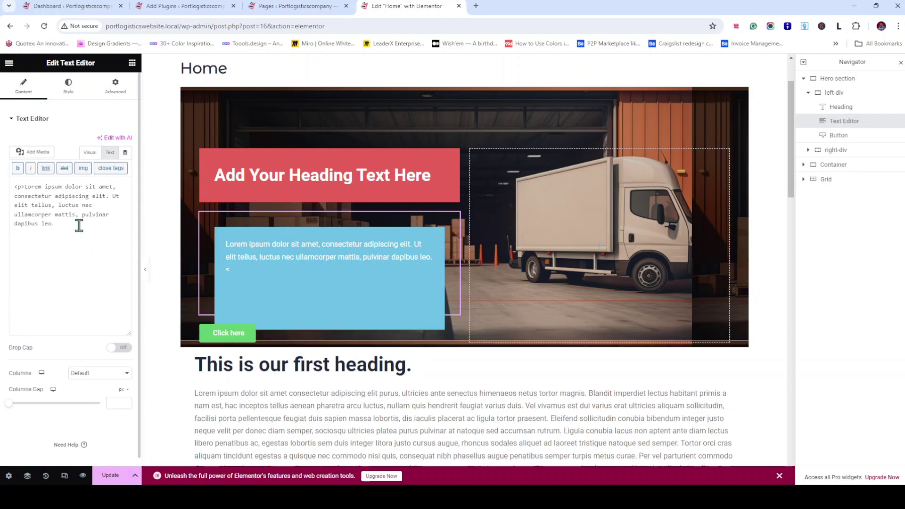
click(21, 186)
key(BackSpace)
key(BackSpace)
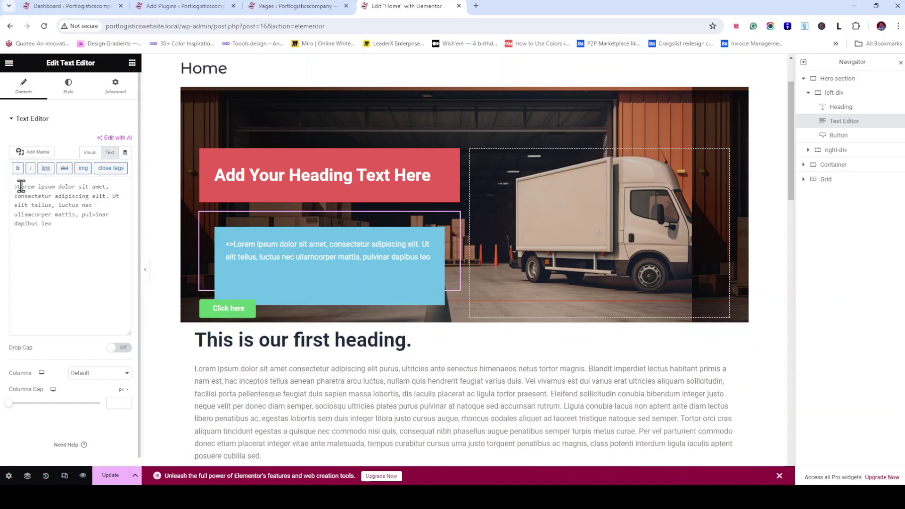
key(Delete)
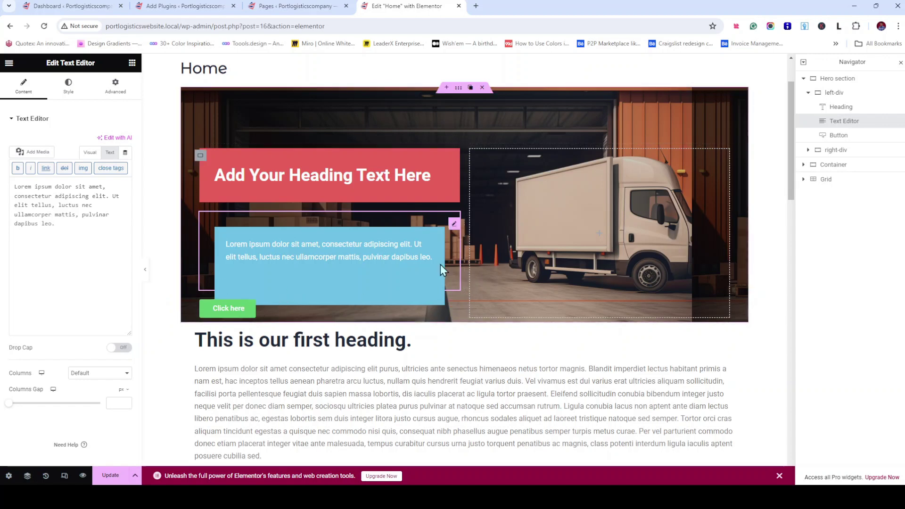
Set both the padding and the margin of the hero paragraph to 0 px on all sides
mouse_move(457, 232)
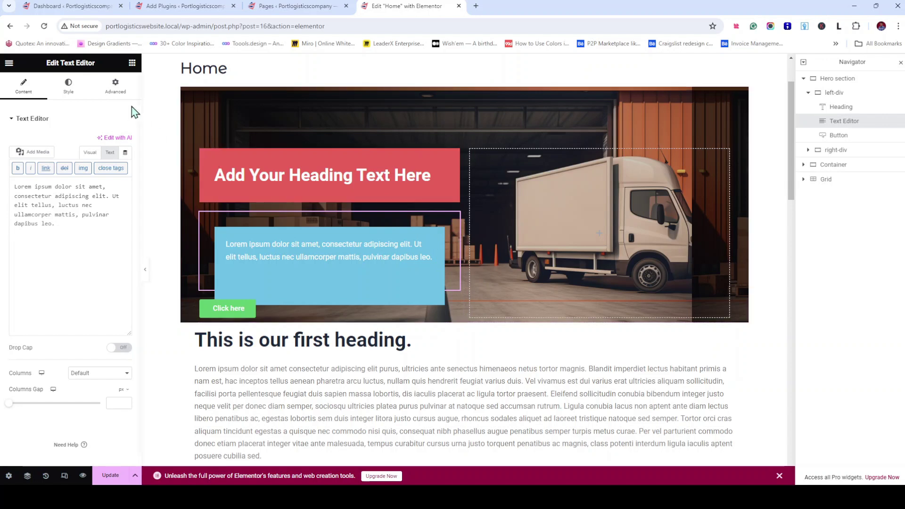
click(117, 95)
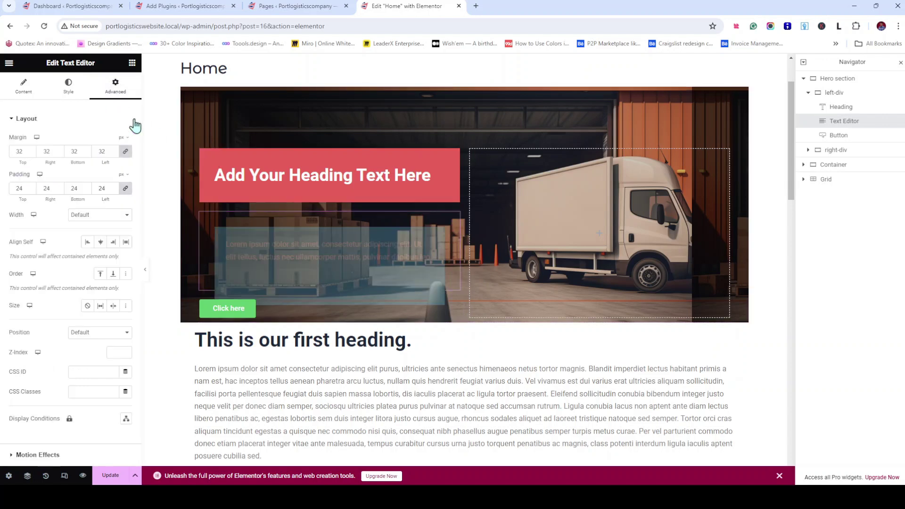
double_click(75, 189)
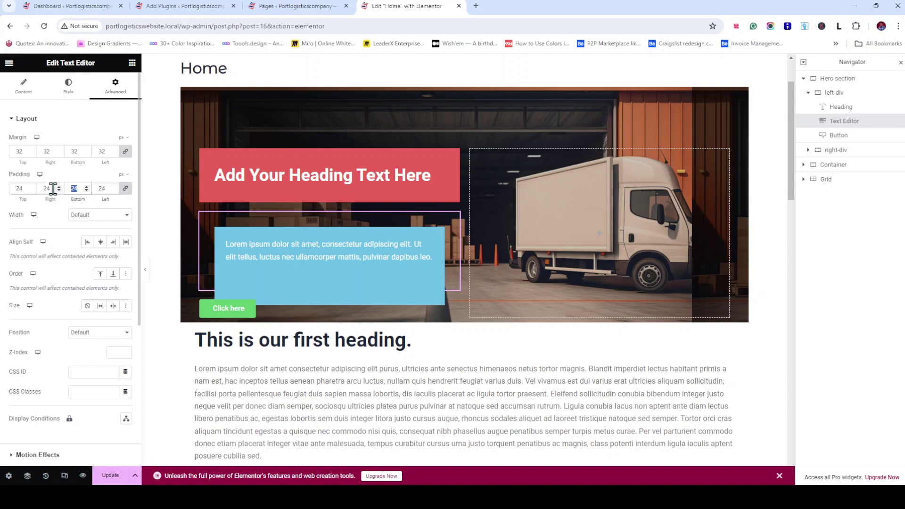
text(0)
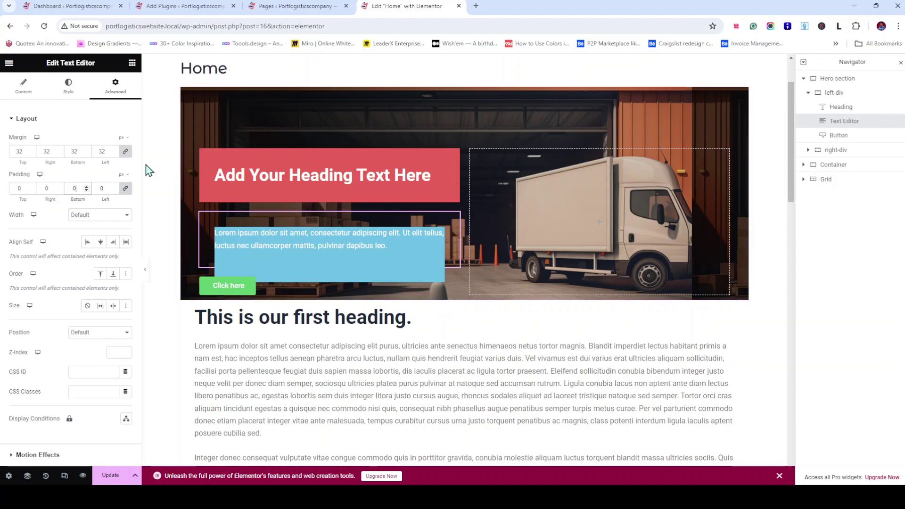
click(106, 150)
double_click(107, 151)
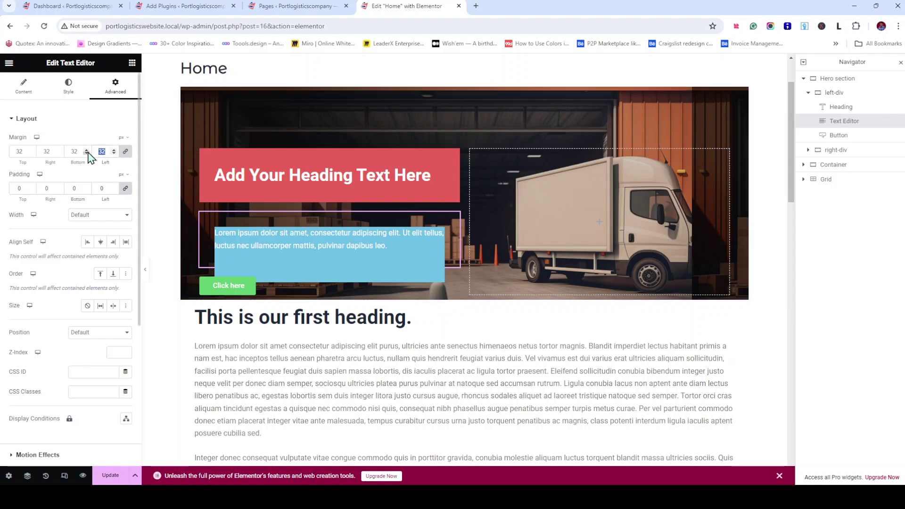
text(0)
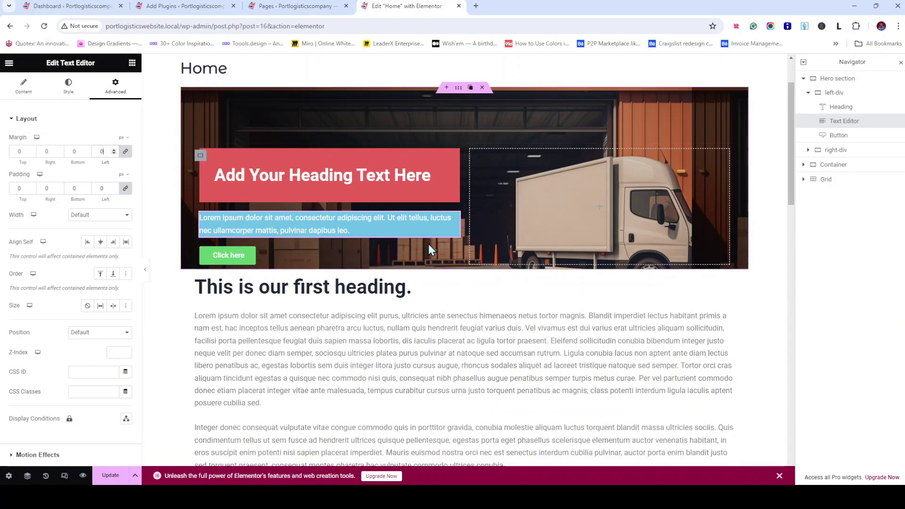
Clear the hero paragraph's background color
scroll(55, 302, down, 3)
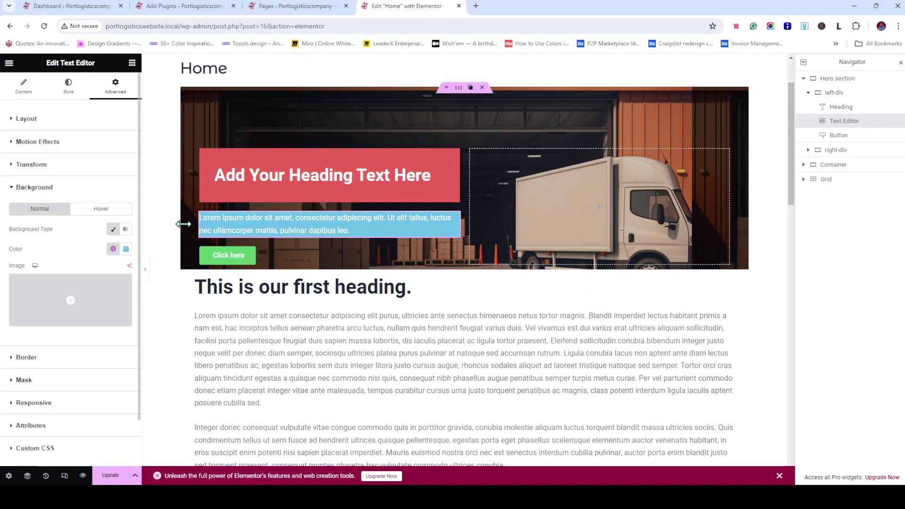
click(126, 250)
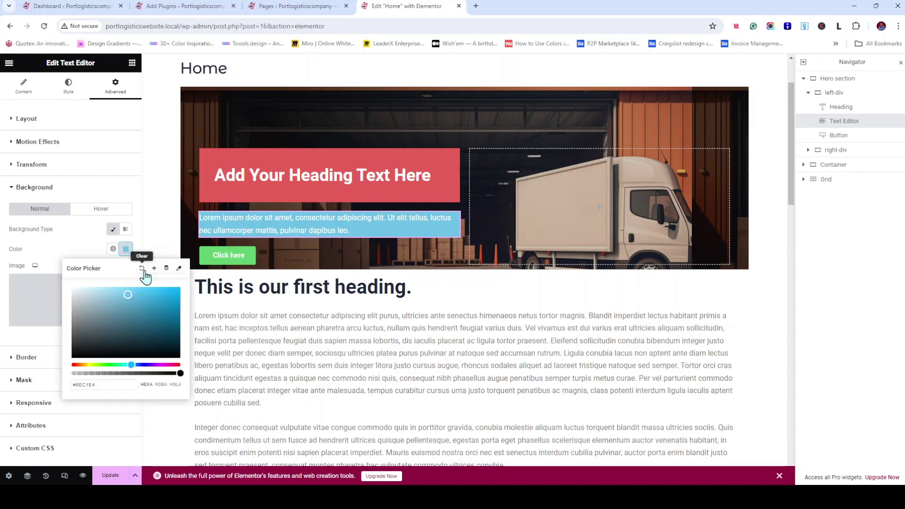
click(142, 269)
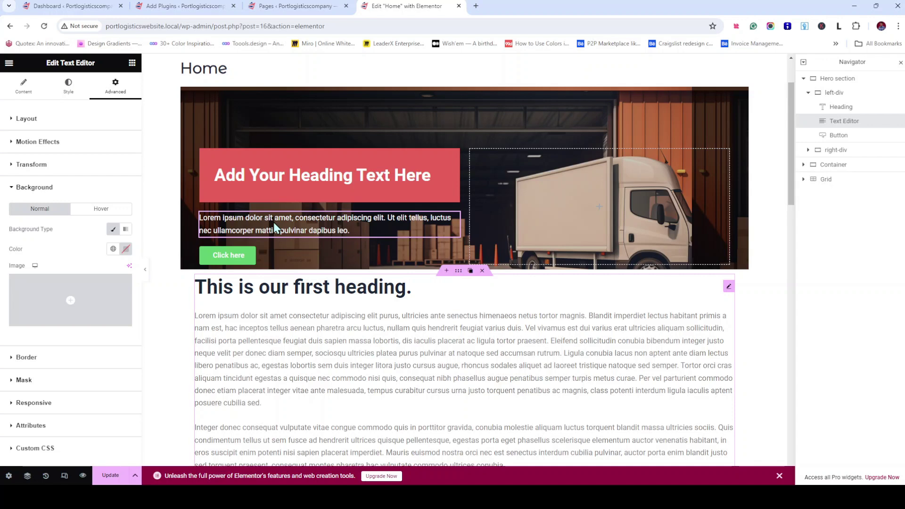
Replace the hero paragraph's text with "Minimize your supply chain headachesLet us handle your complex and time-consuming supply chain management needs."
click(351, 231)
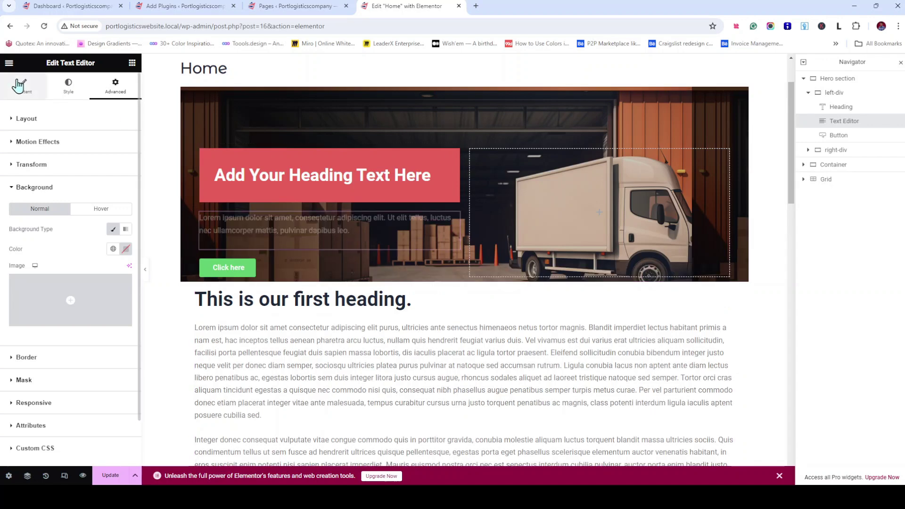
click(22, 86)
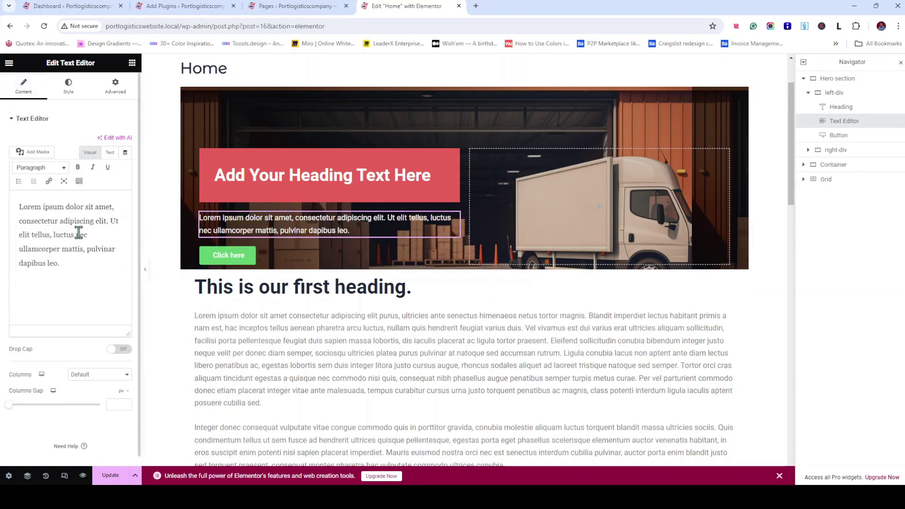
drag(70, 263, 14, 213)
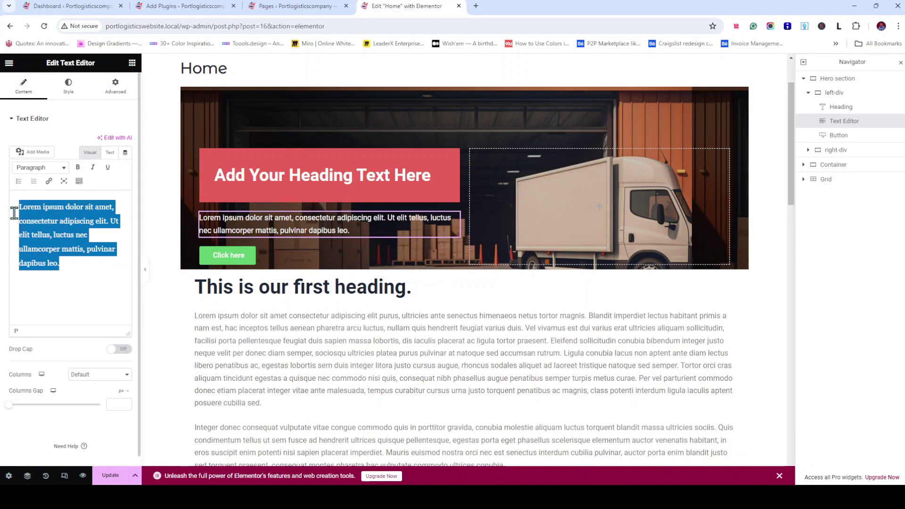
click(14, 213)
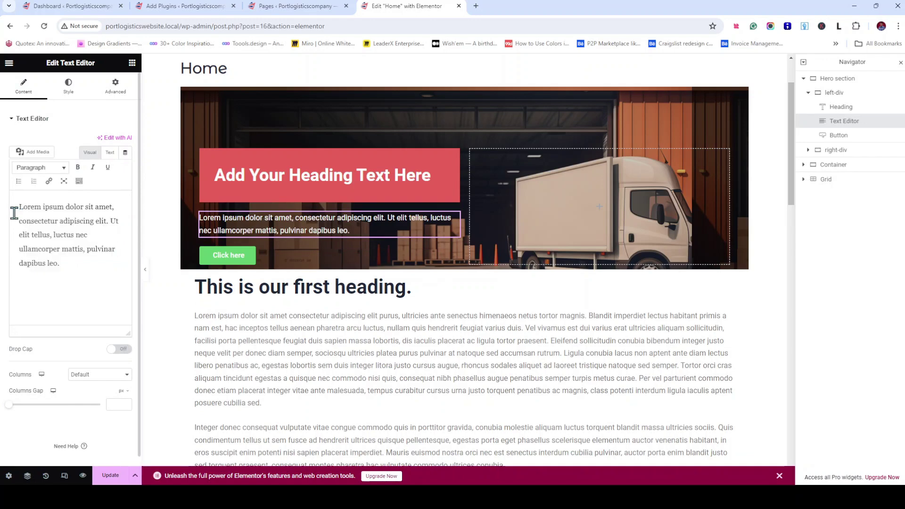
key(ctrl+a)
text(Minimize your supply chain headachesLet us handle your complex and time-consuming supply chain management needs.)
drag(43, 257, 39, 257)
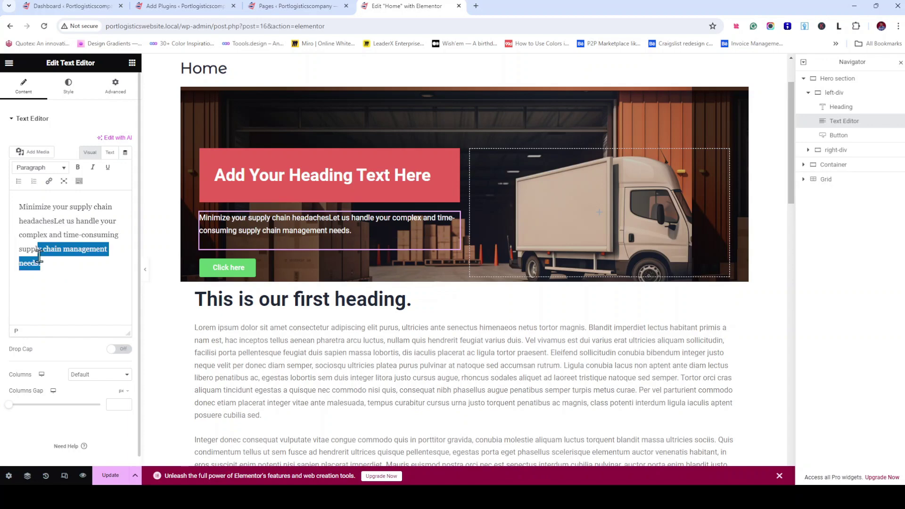
click(81, 265)
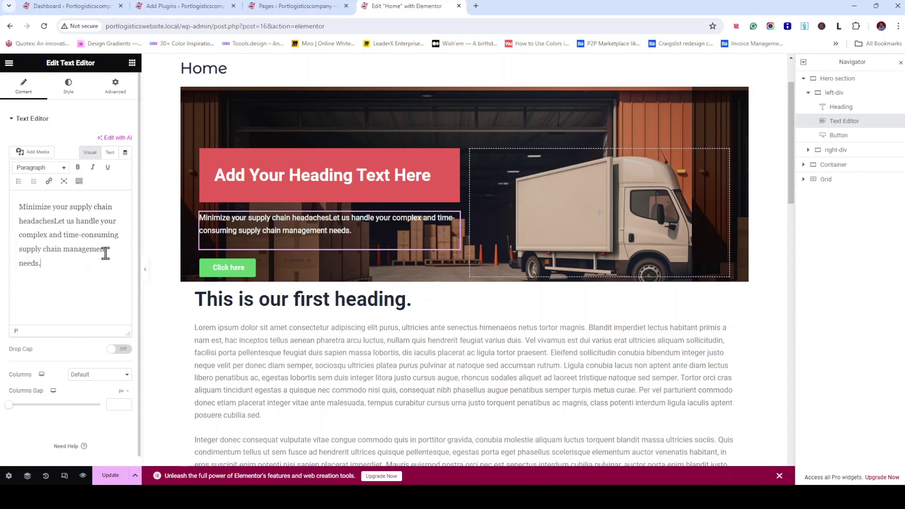
Strip the <p> tags around the new supply chain text in the hero paragraph's source, keeping the final period
click(109, 153)
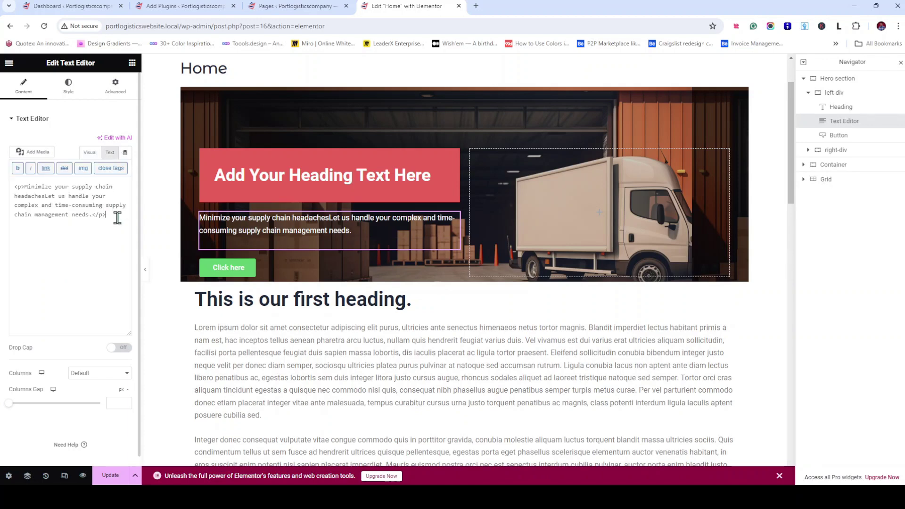
key(BackSpace)
key(BackSpace)
key(BackSpace)
key(BackSpace)
text(.)
click(26, 188)
key(BackSpace)
key(BackSpace)
key(BackSpace)
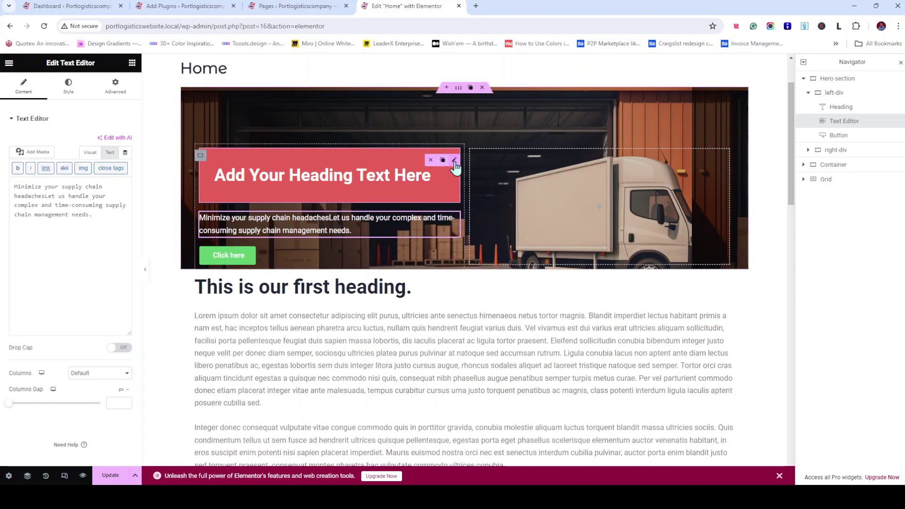
Set the hero heading's padding to 0 px on all sides
click(455, 163)
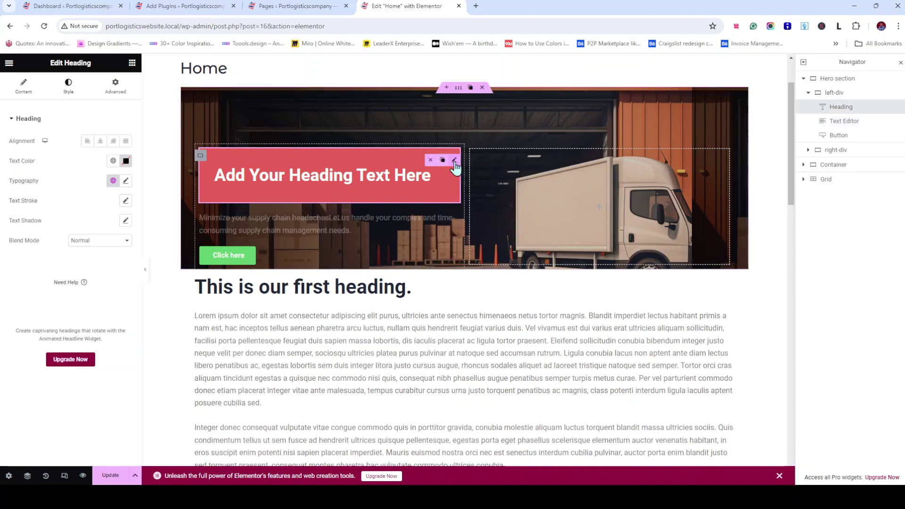
click(113, 93)
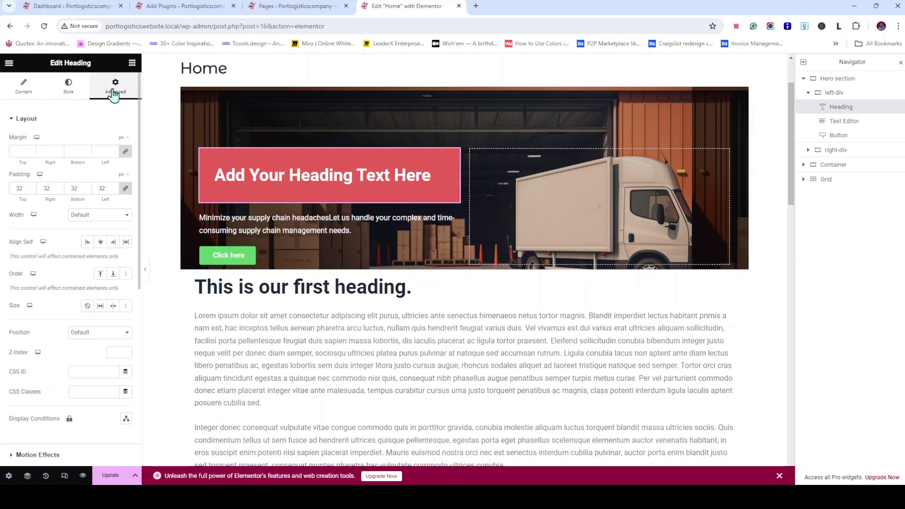
double_click(103, 188)
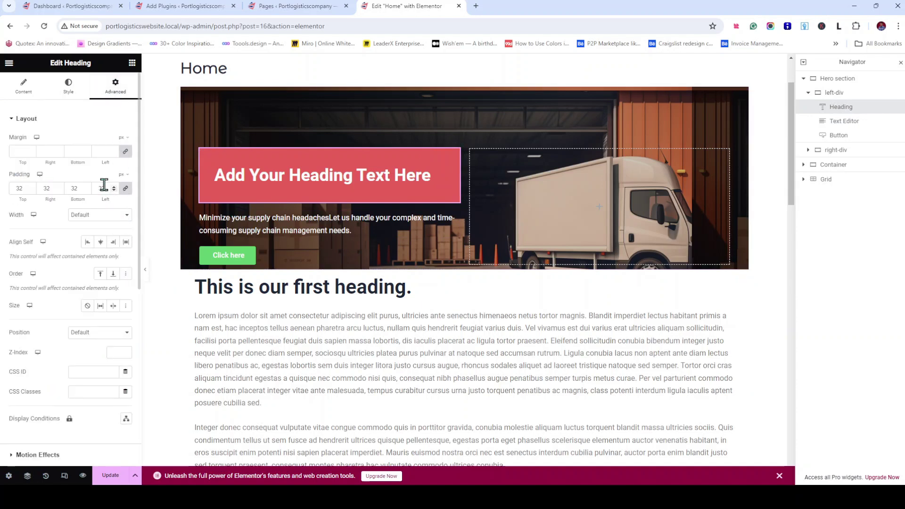
text(0)
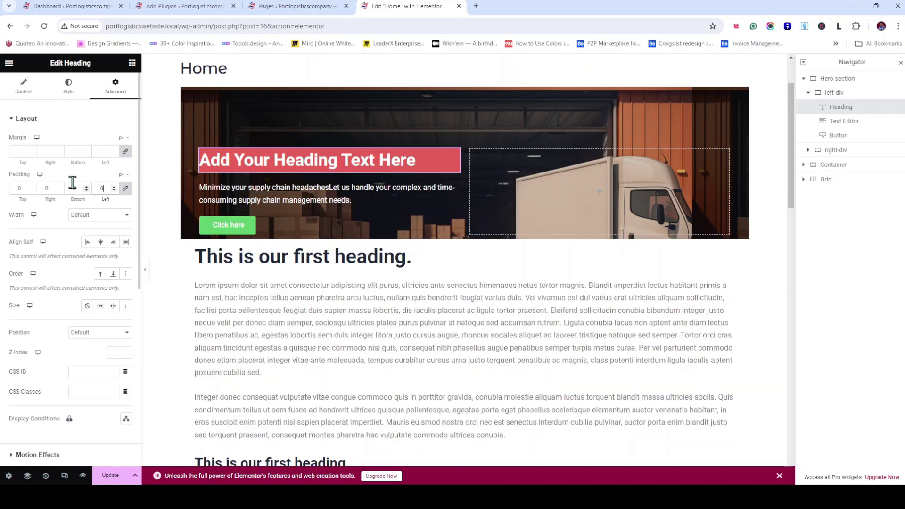
Clear the hero heading's background color
scroll(103, 257, down, 3)
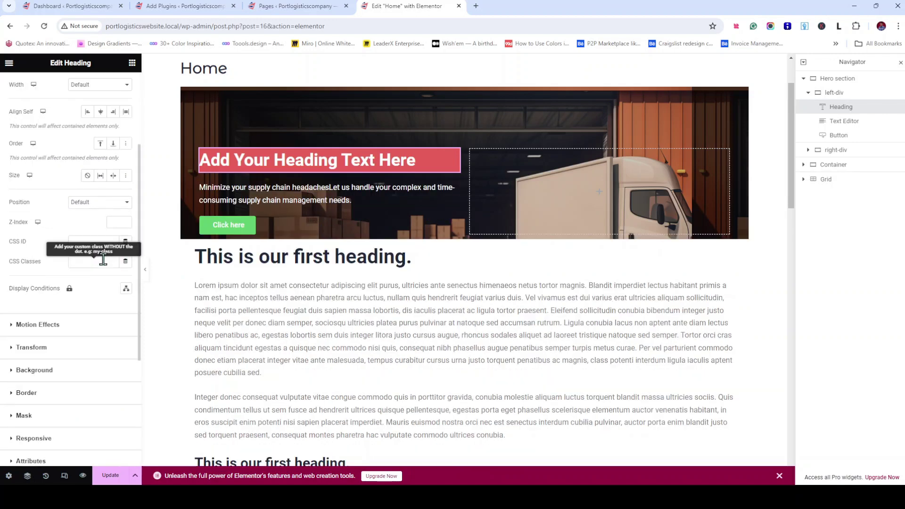
click(34, 371)
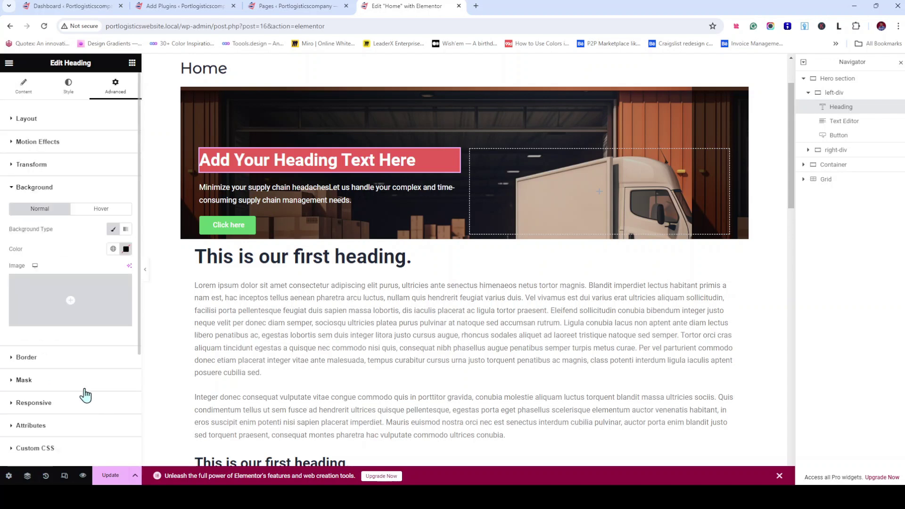
click(125, 250)
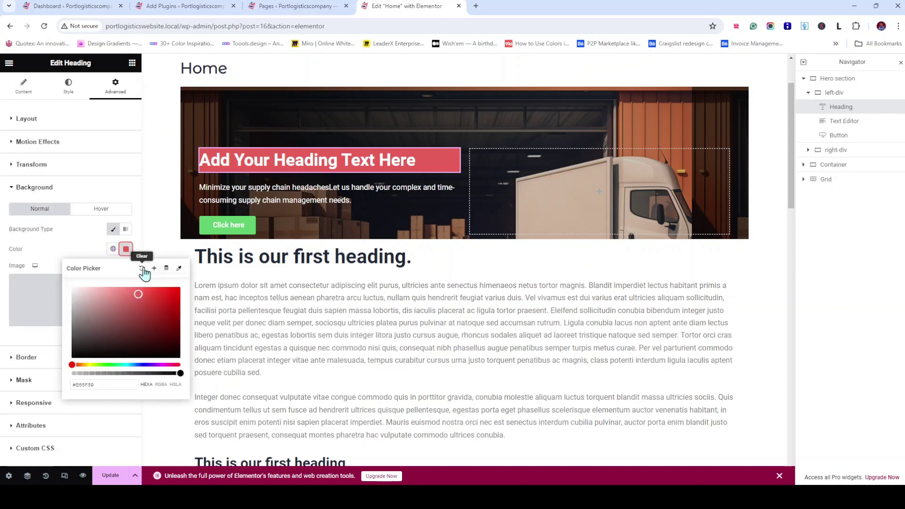
click(142, 268)
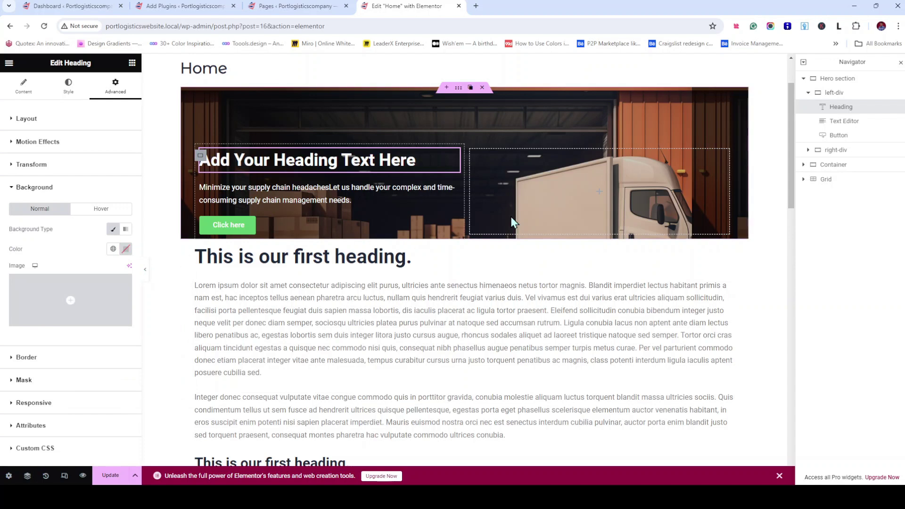
Set the bottom padding of the Hero section container to 120 px
click(461, 89)
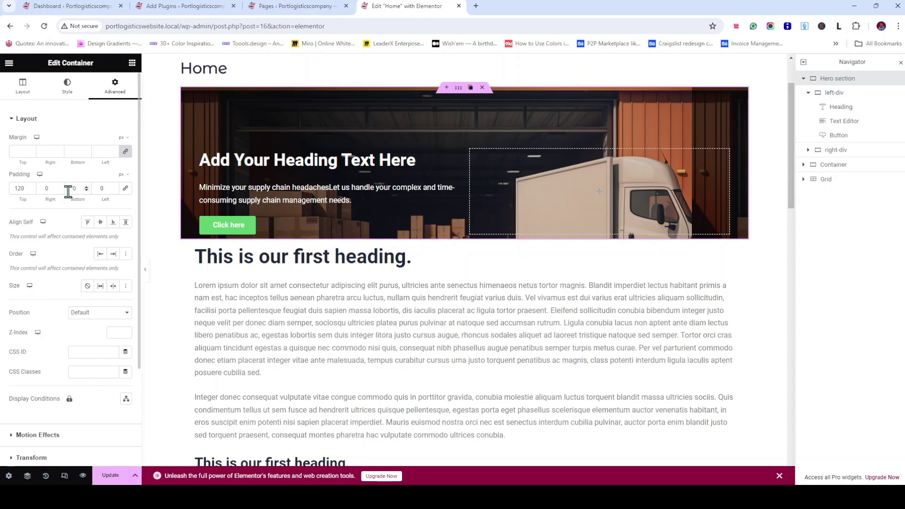
drag(78, 190, 66, 190)
text(120)
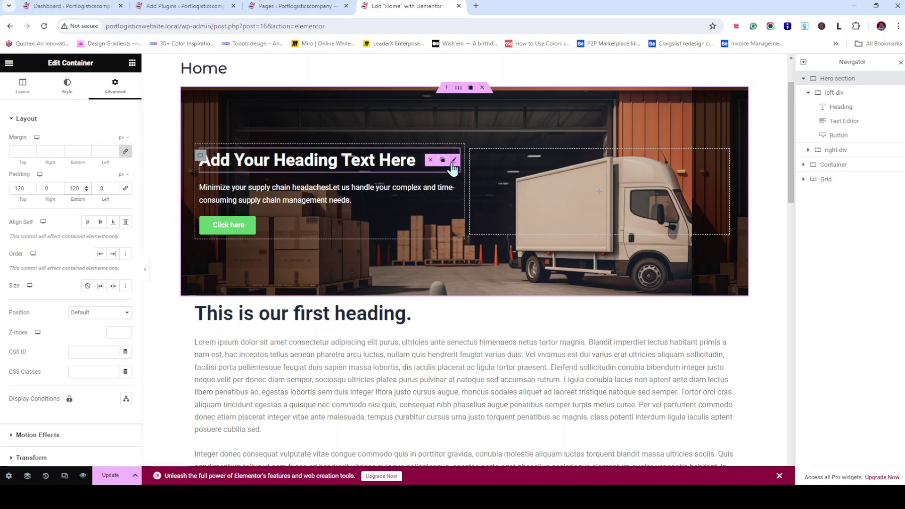
Replace the hero heading's text with "We're Global Logistics Providers"
click(454, 160)
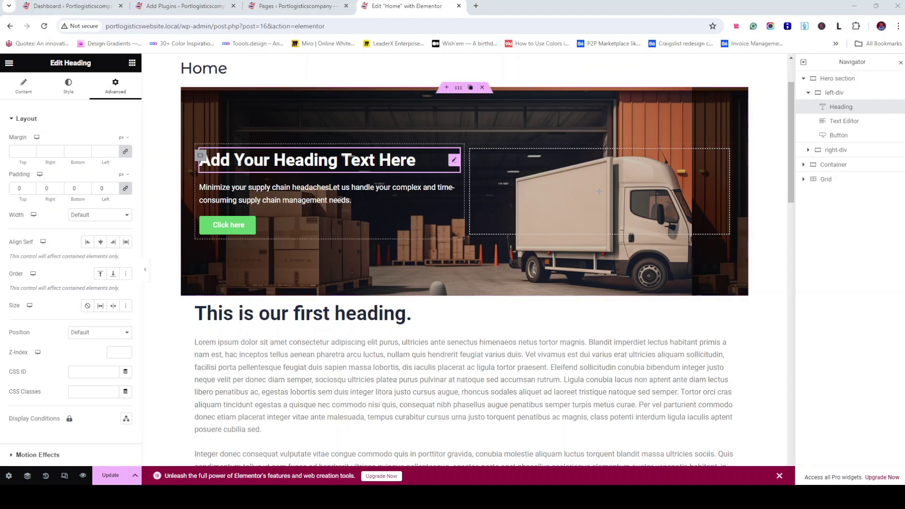
click(17, 91)
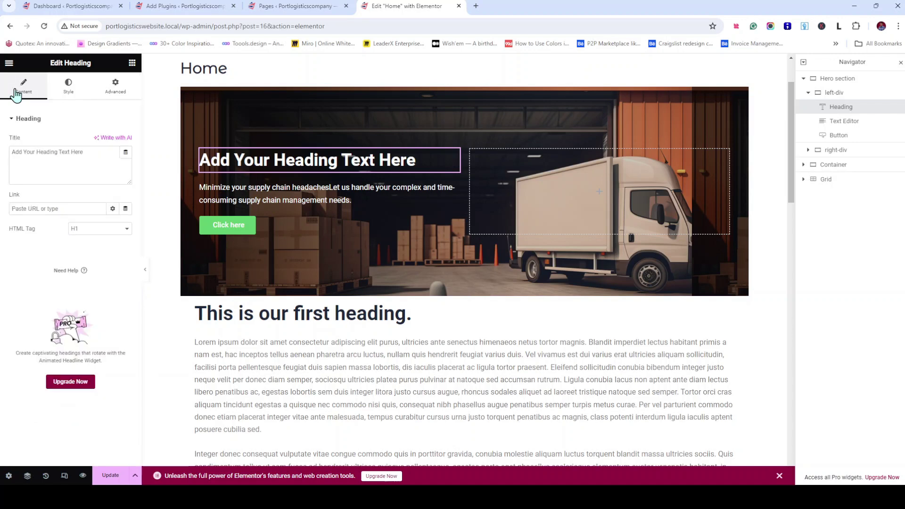
drag(103, 160, 3, 166)
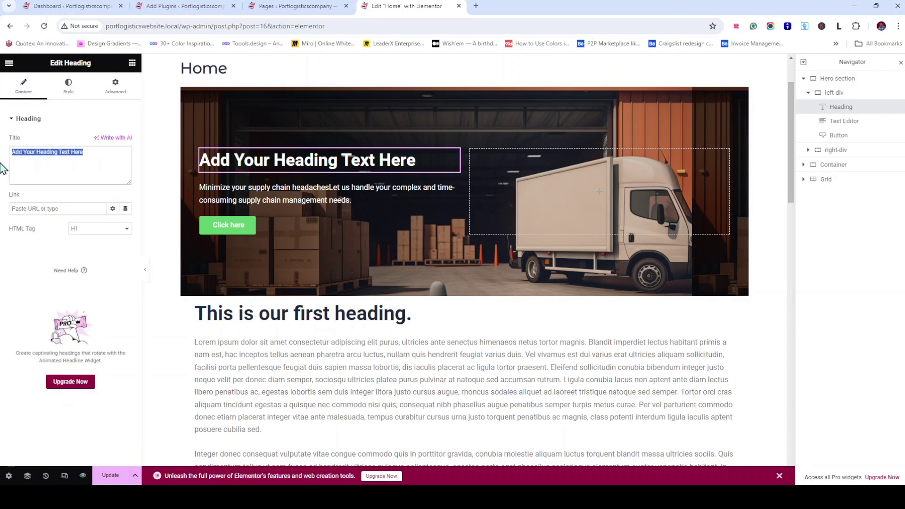
text(We)
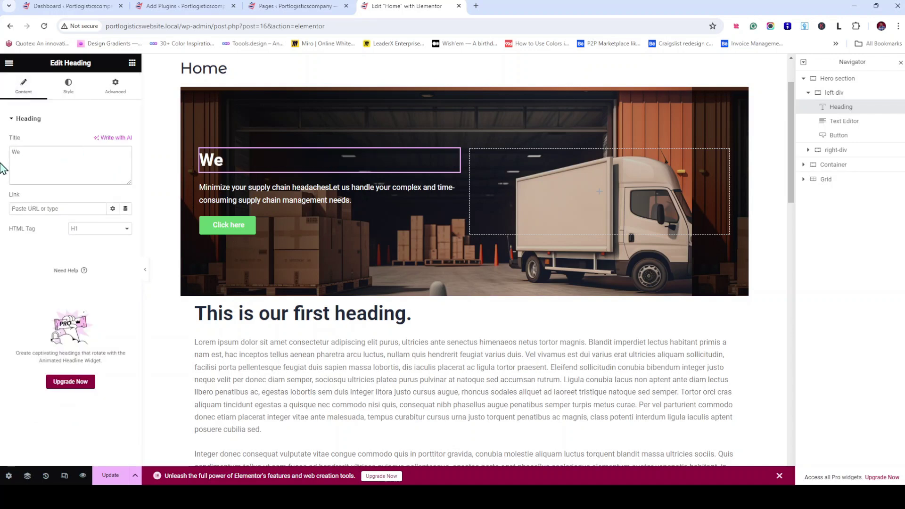
text('re Global Lo)
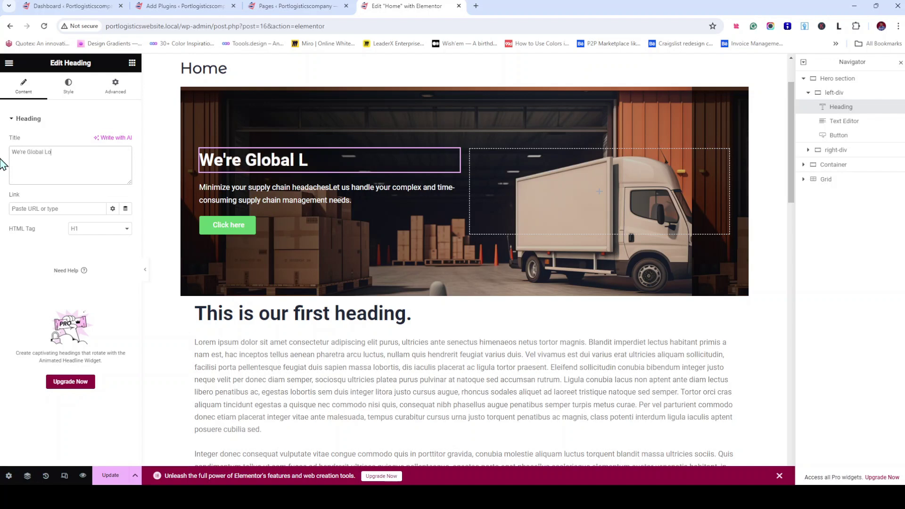
text(gistics)
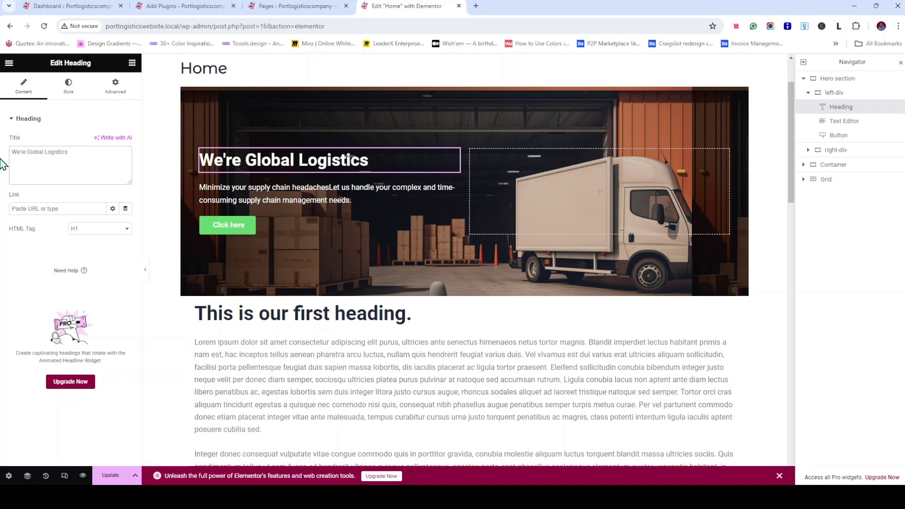
text( Providers)
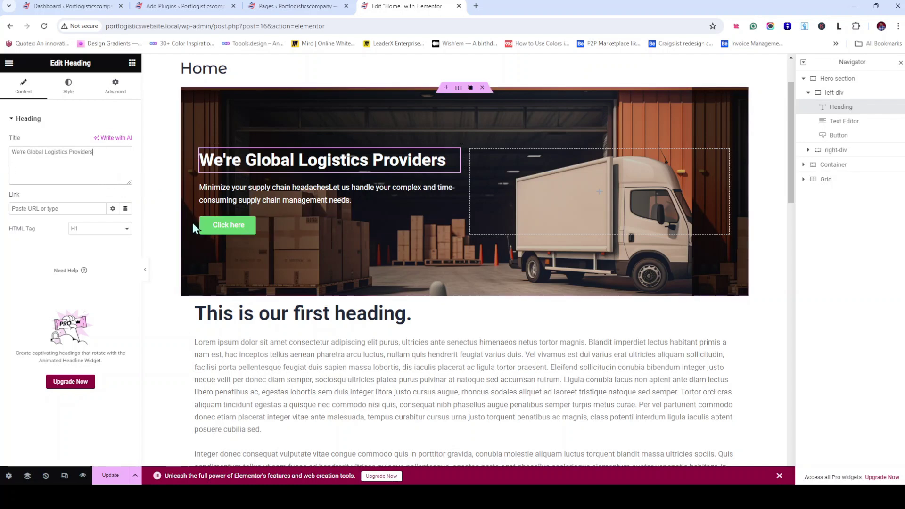
Set the hero heading's font size to 61 px and save the page
click(67, 97)
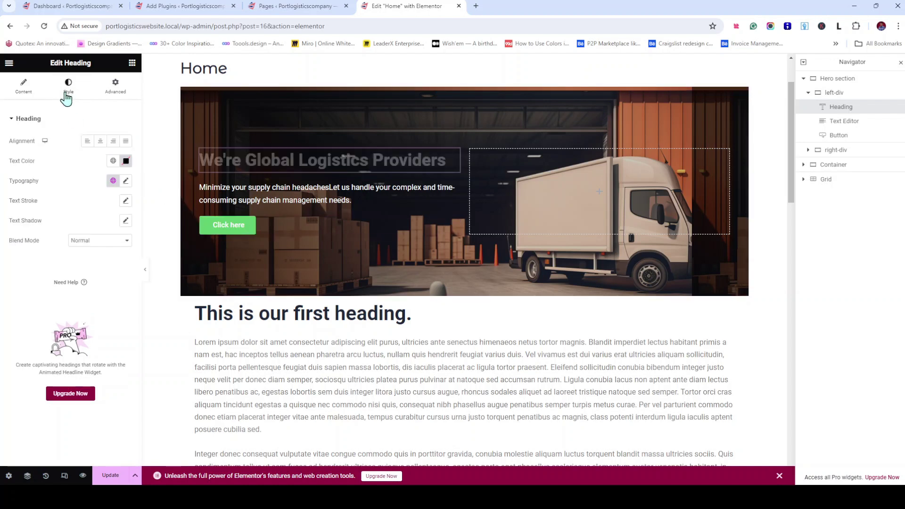
click(126, 183)
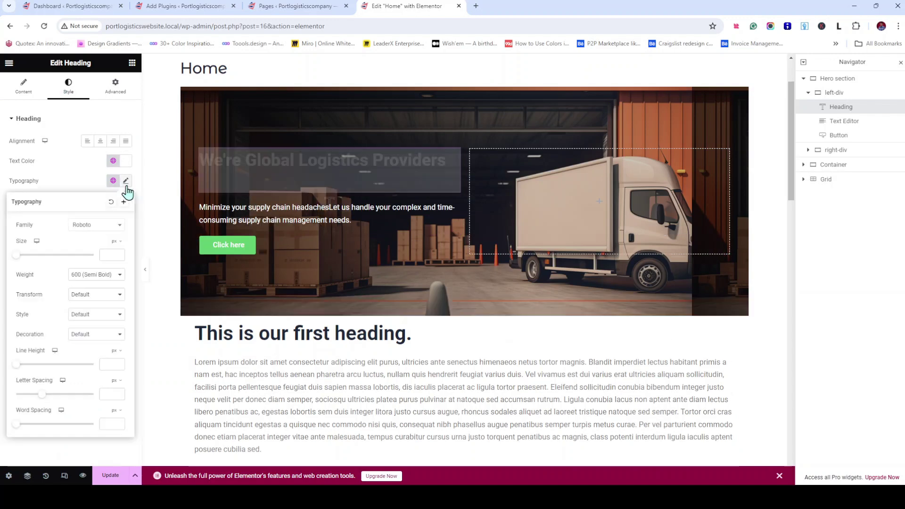
click(113, 255)
text(61)
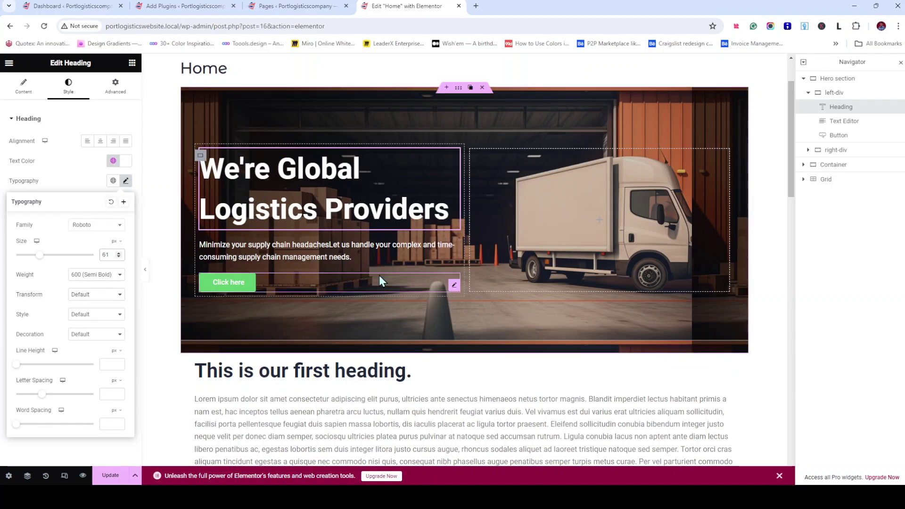
click(111, 477)
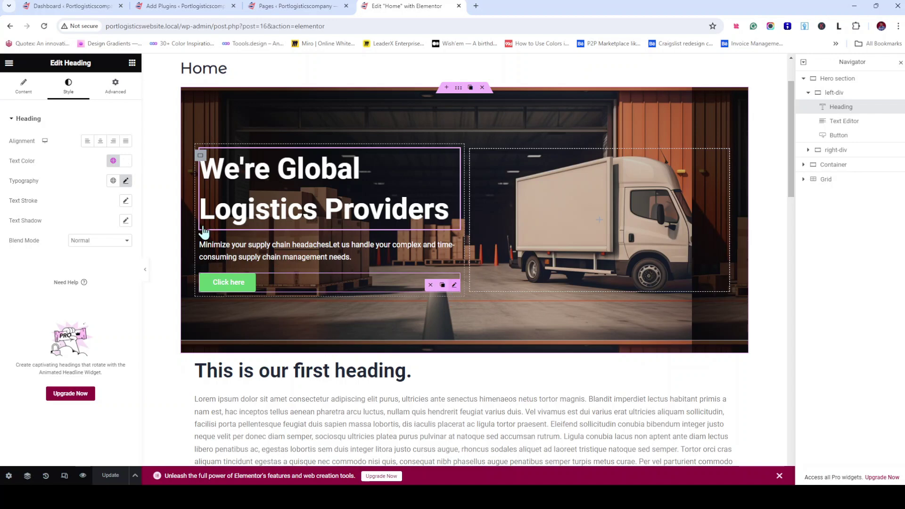
Change the hero button's background from the green accent to the red global theme color
click(222, 283)
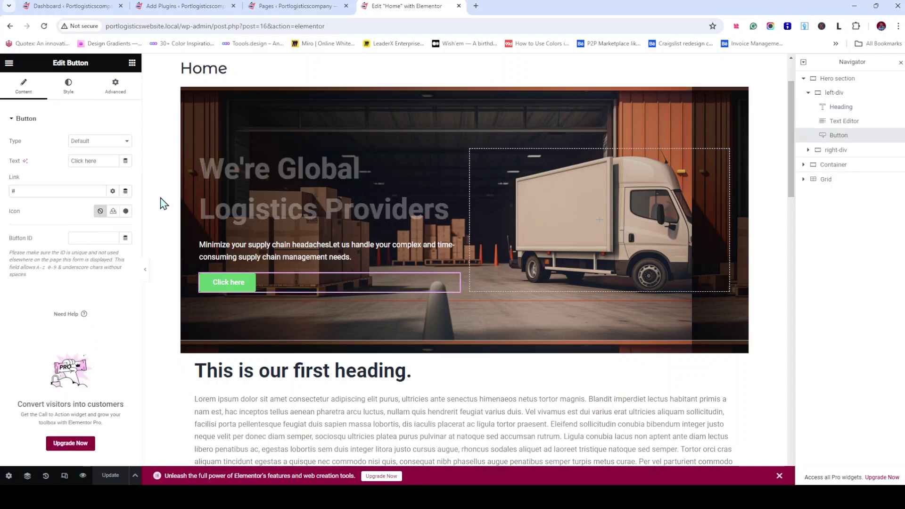
click(72, 88)
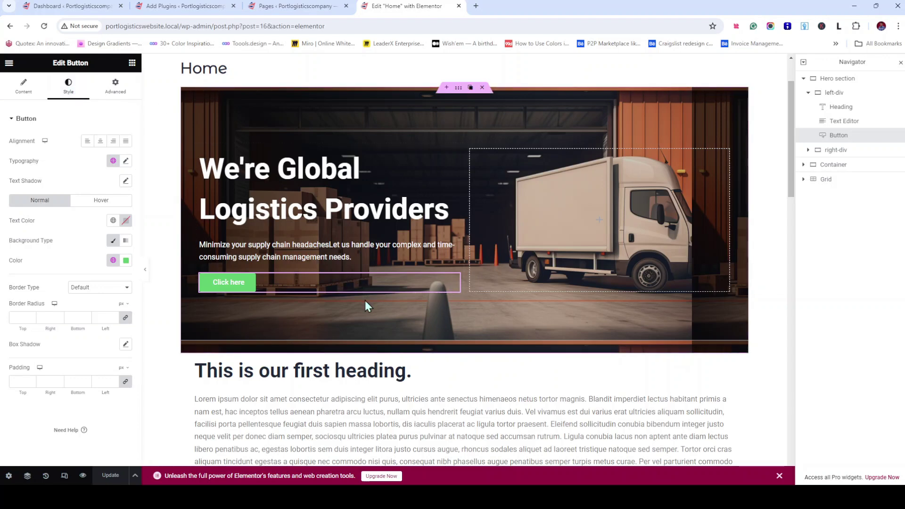
mouse_move(455, 289)
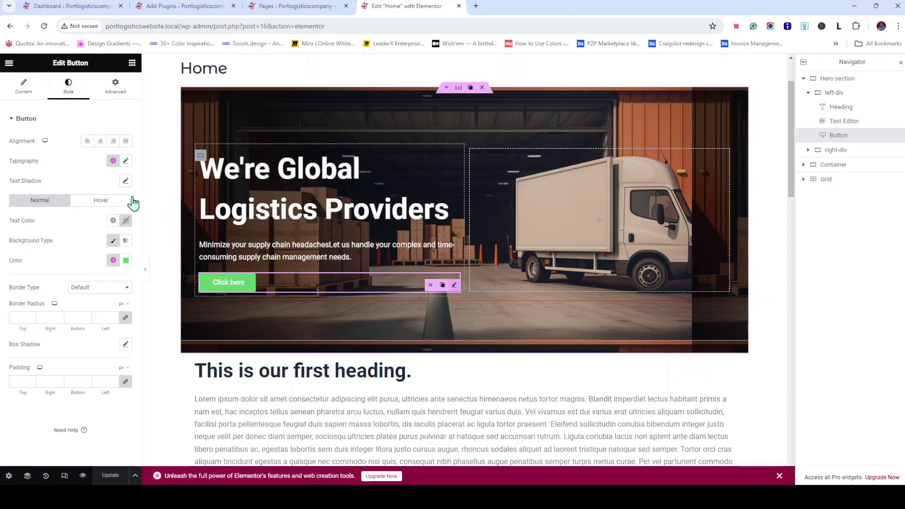
click(110, 262)
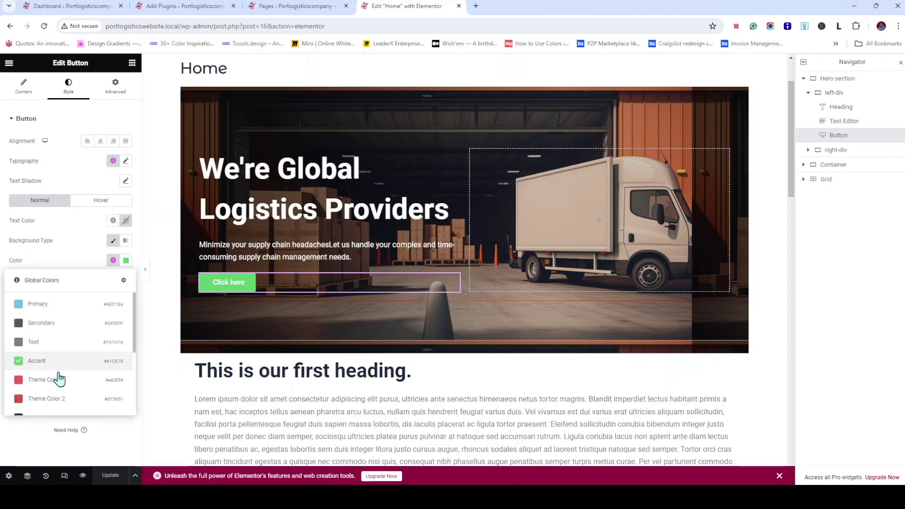
click(269, 331)
key(ctrl+z)
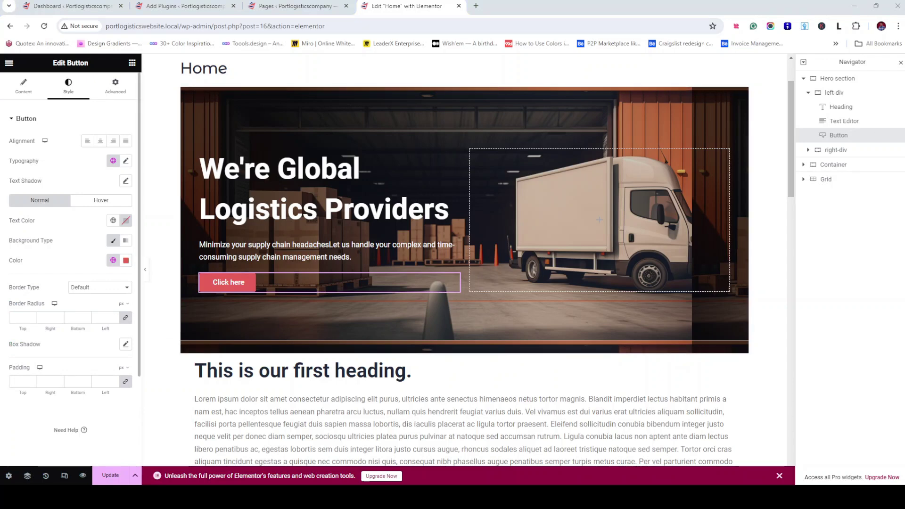
Change the hero button's text to "Explore now" and save the page
click(24, 92)
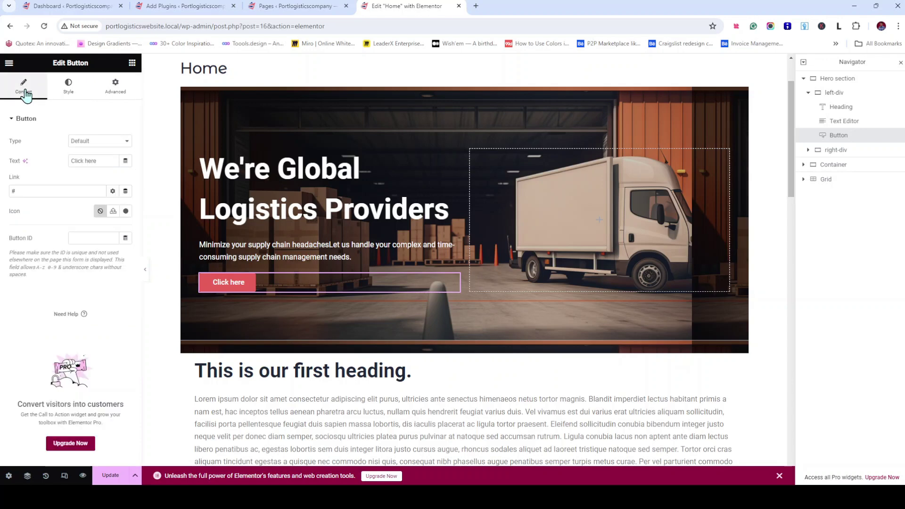
triple_click(104, 161)
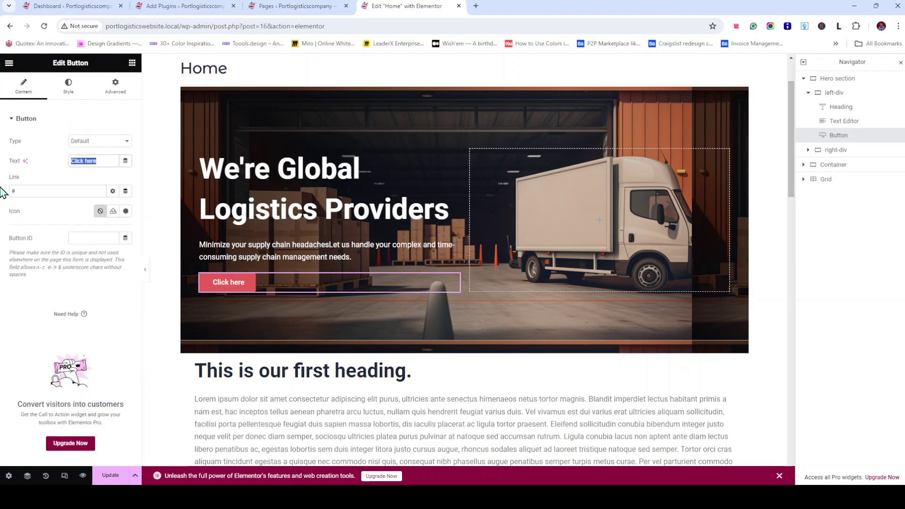
text(Ex)
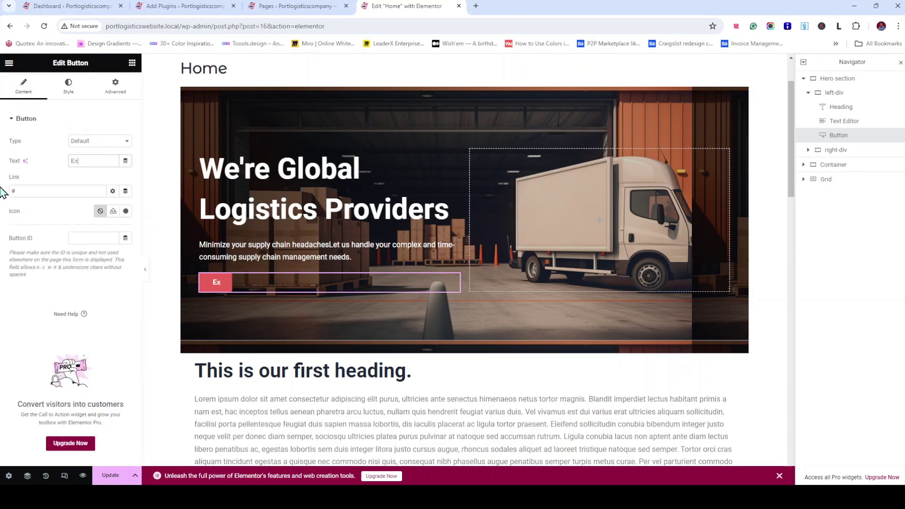
text(plore now)
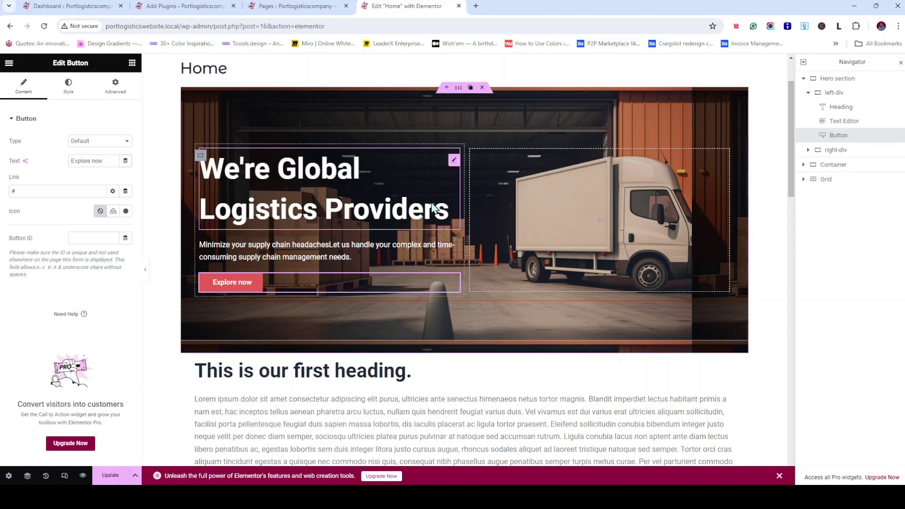
key(ctrl+z)
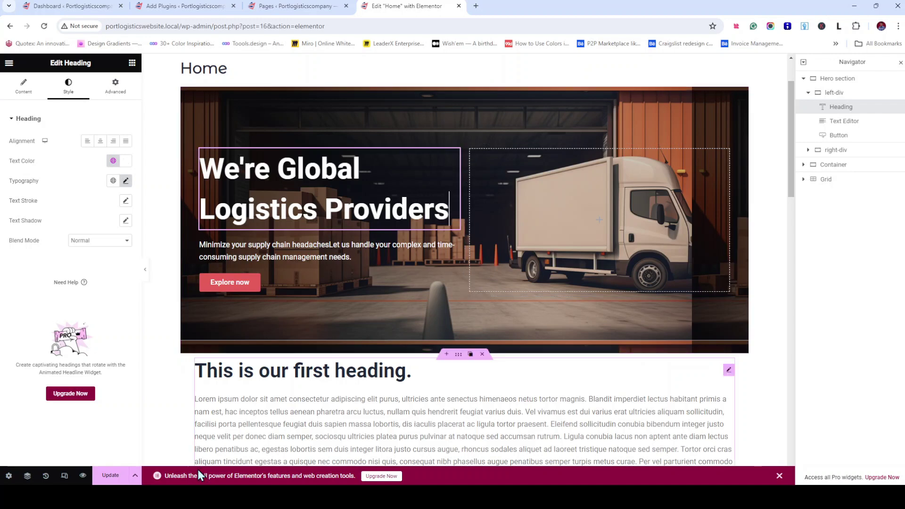
click(110, 476)
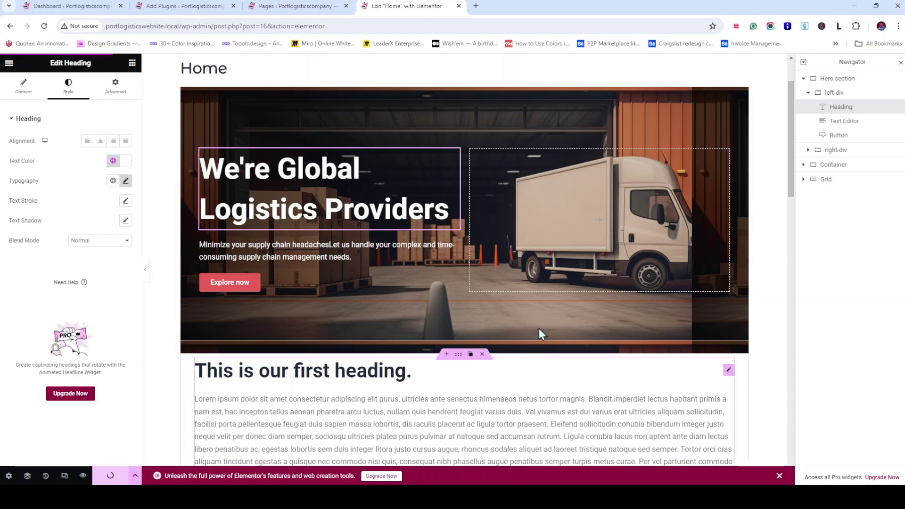
Set the position of the Hero section container's background image to Center Center
scroll(563, 276, up, 2)
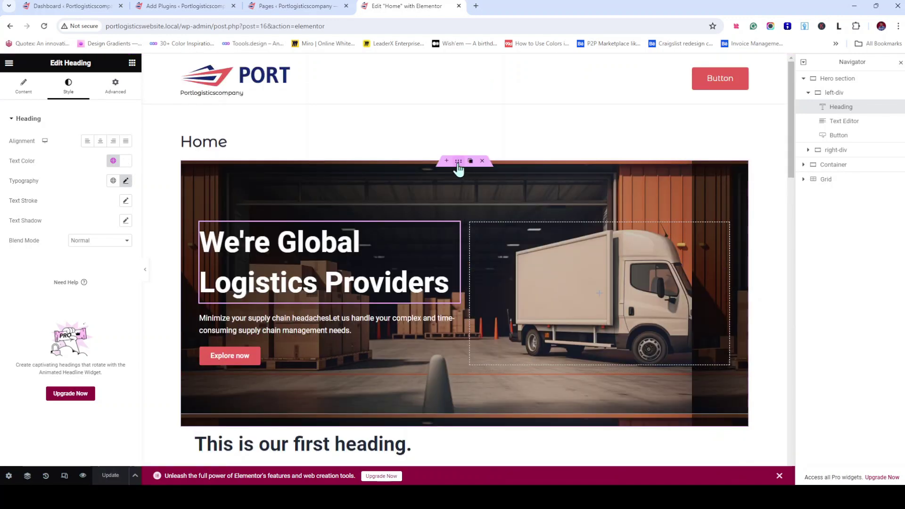
click(458, 162)
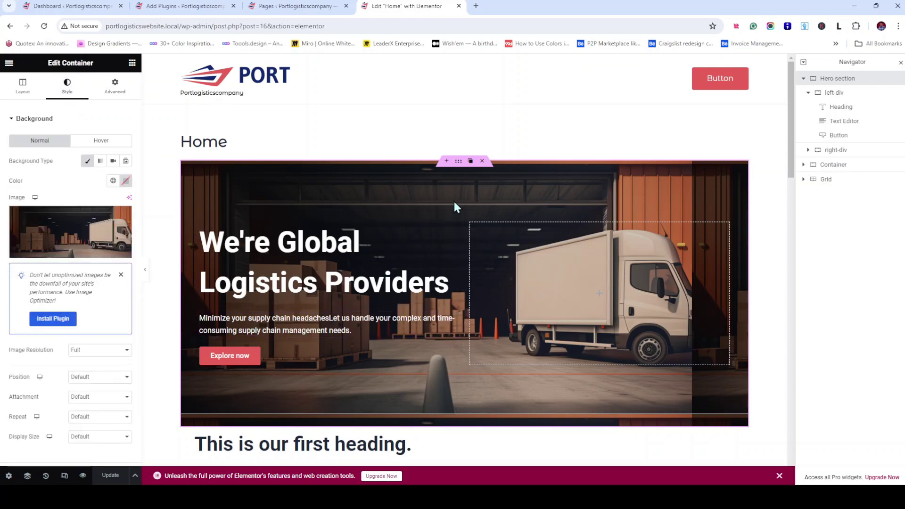
scroll(468, 194, down, 1)
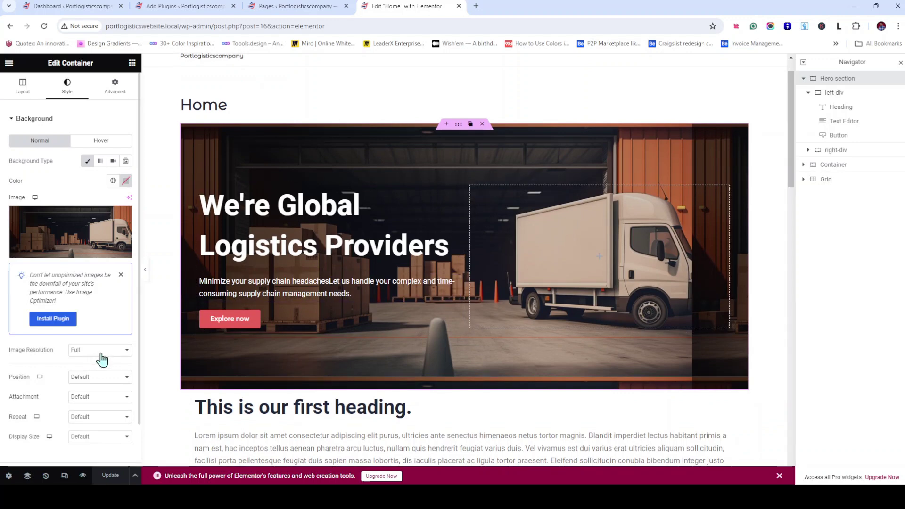
click(101, 400)
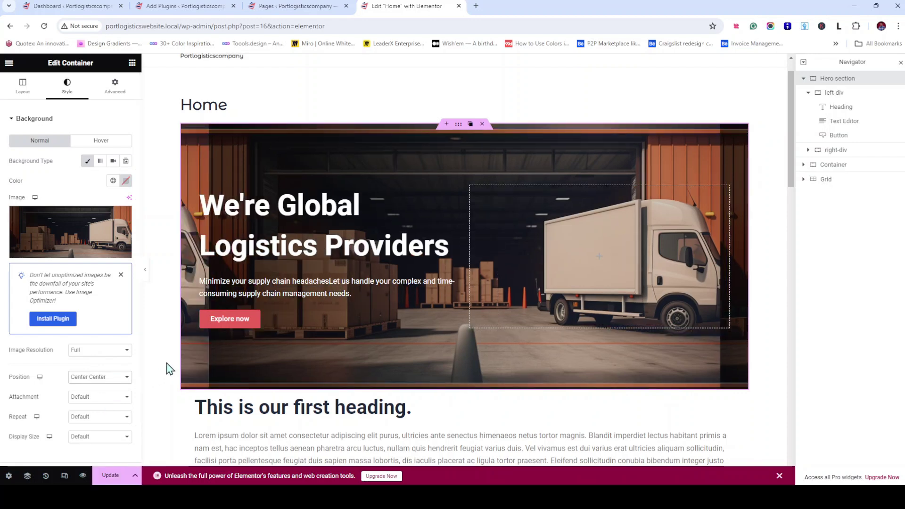
Set the hero background image to No-repeat with a Custom display size
scroll(168, 368, down, 1)
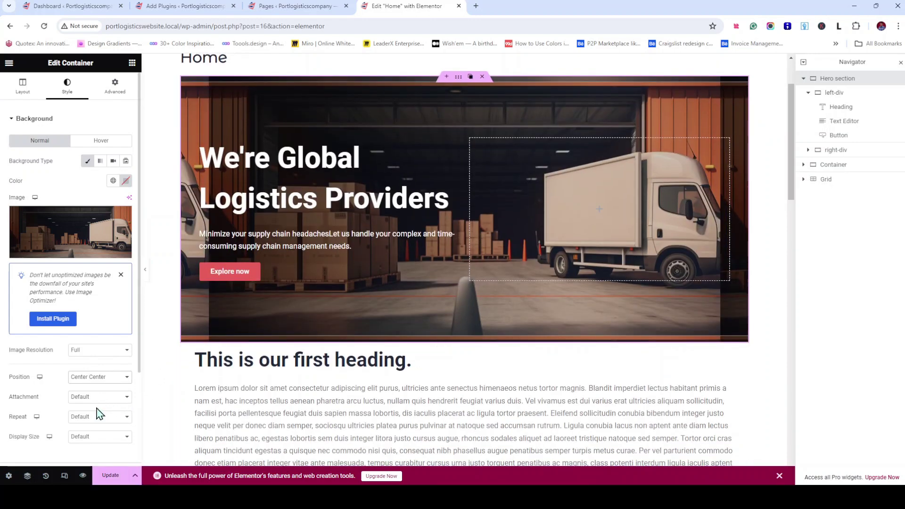
click(86, 442)
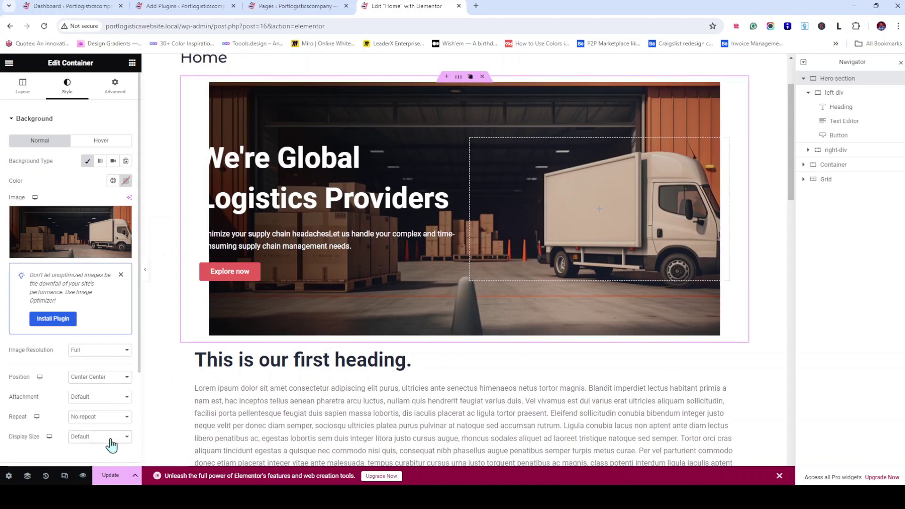
click(94, 459)
click(90, 443)
click(90, 469)
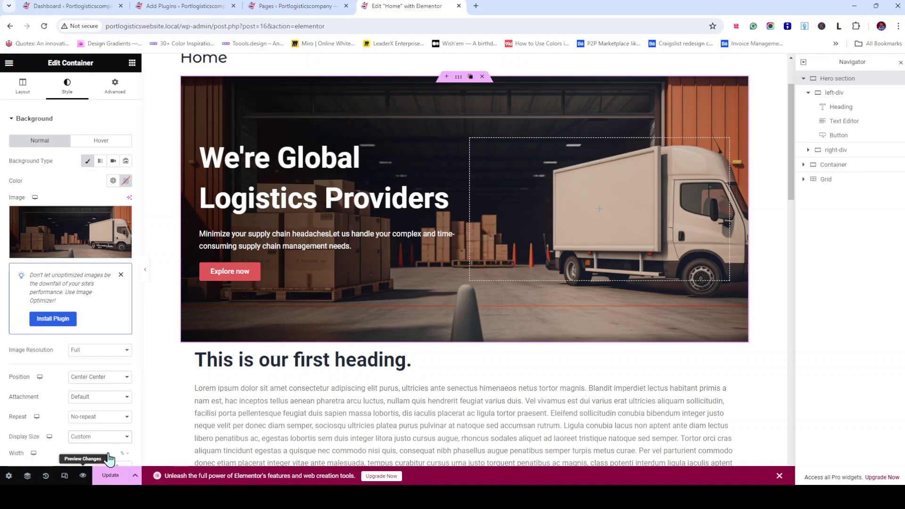
Try the Contain display size for the hero background image, settle on Cover, and save the page
click(100, 436)
click(111, 421)
scroll(112, 421, down, 2)
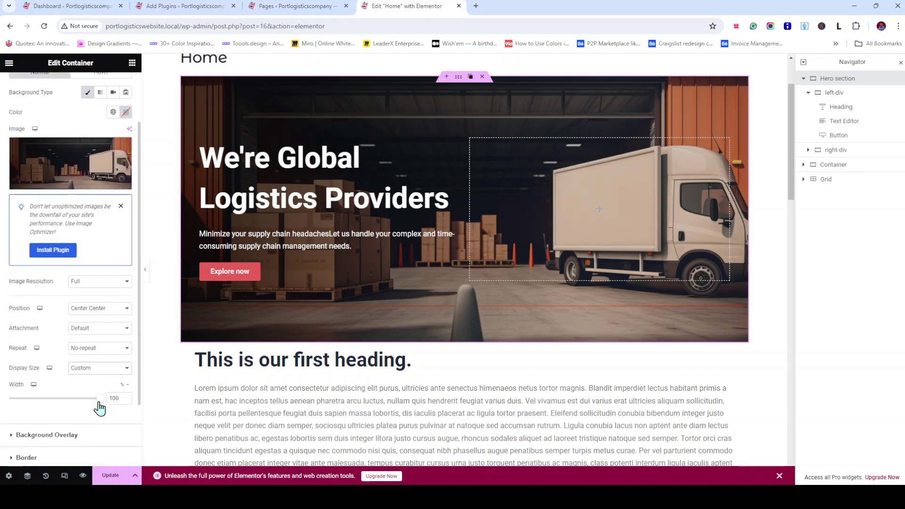
click(103, 374)
click(91, 406)
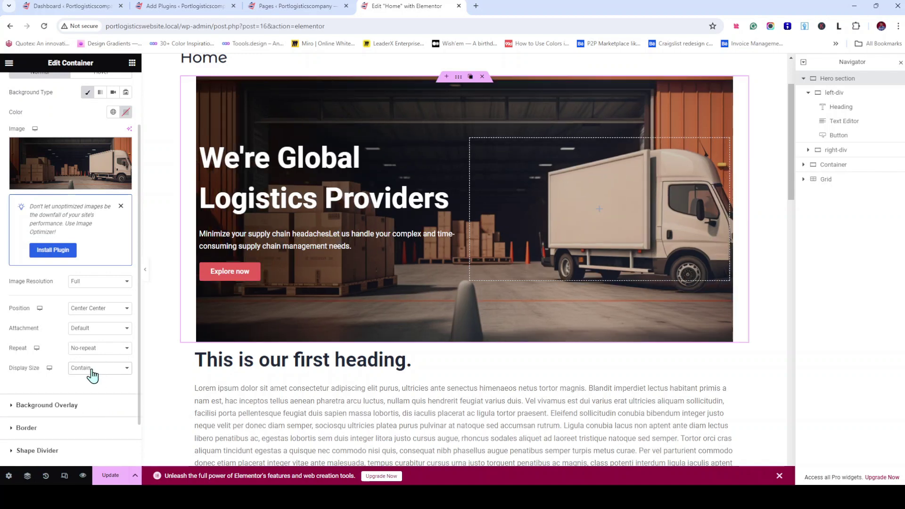
click(83, 400)
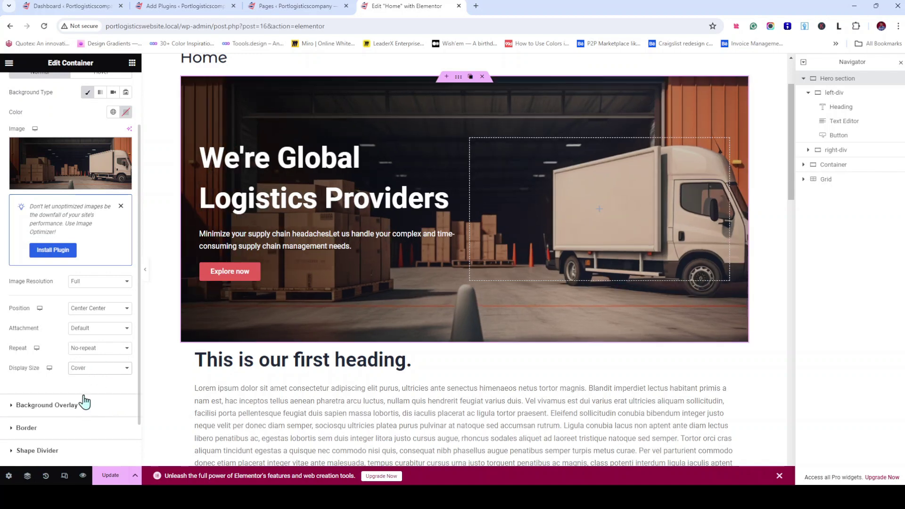
scroll(457, 375, up, 1)
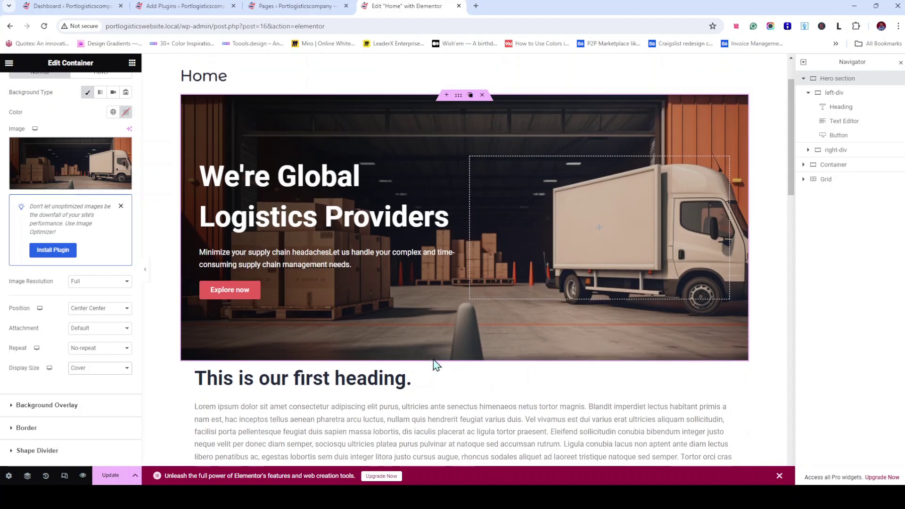
click(110, 476)
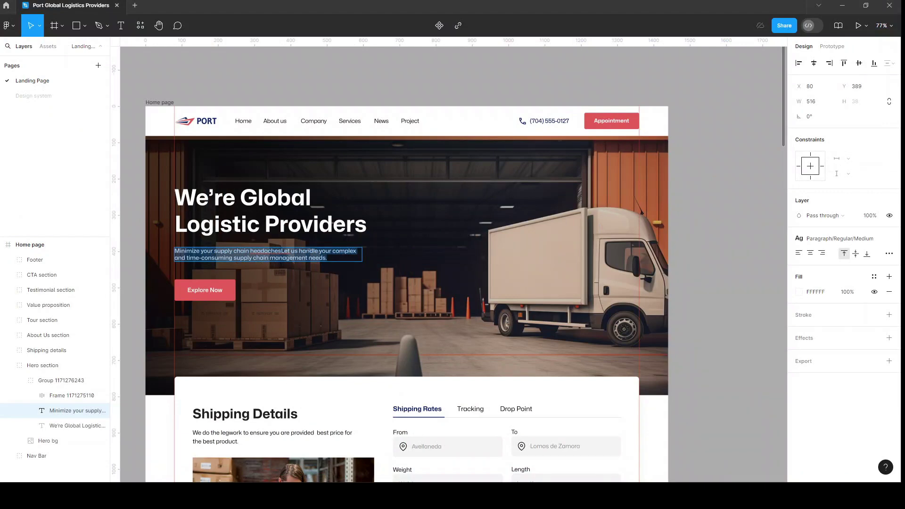
Switch to the Figma design, examine the Shipping details and About Us sections, and collapse the Hero section's layers
scroll(497, 290, down, 3)
scroll(498, 290, left, 1)
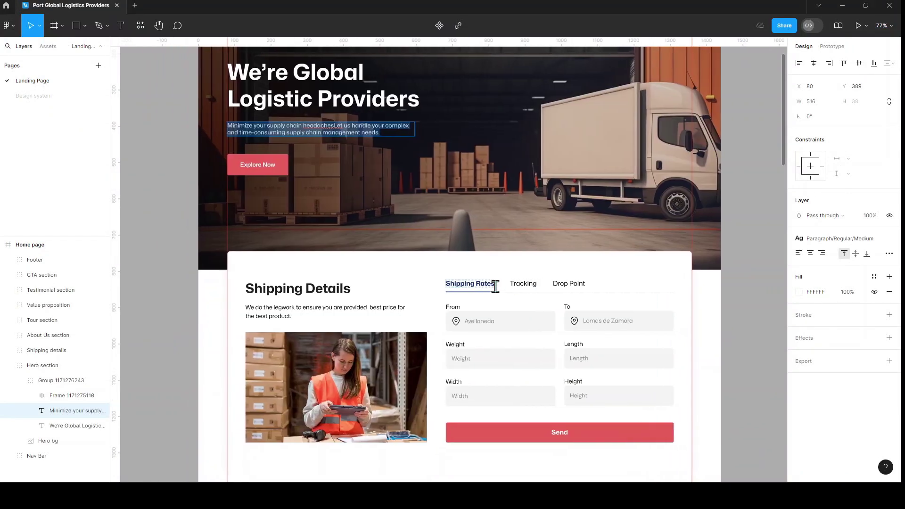
scroll(498, 290, down, 1)
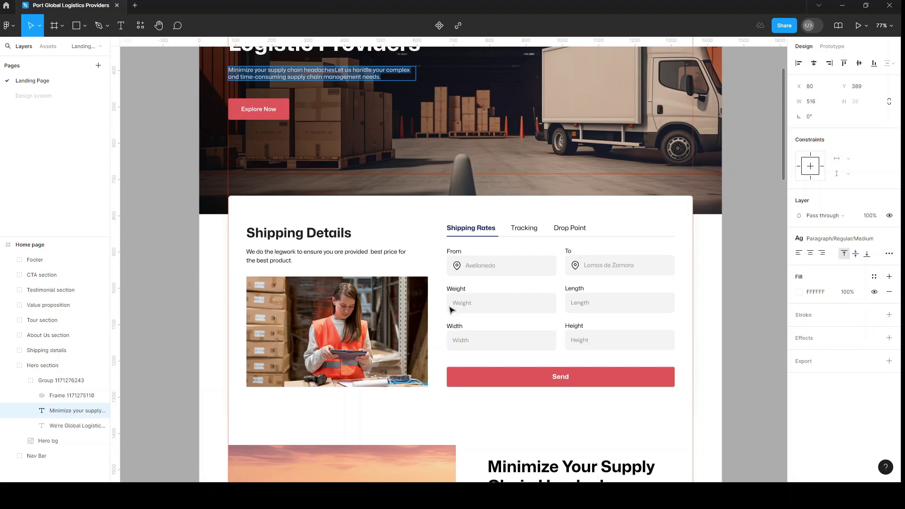
scroll(454, 313, down, 2)
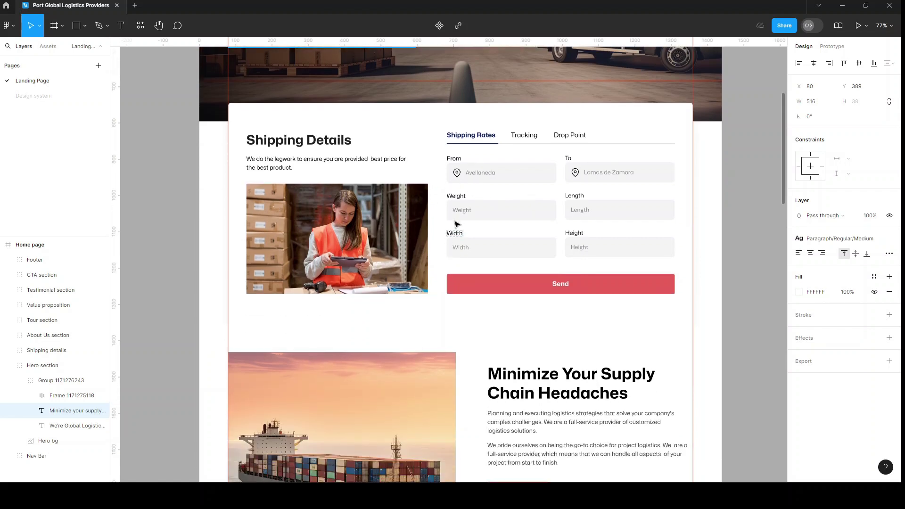
scroll(457, 224, down, 4)
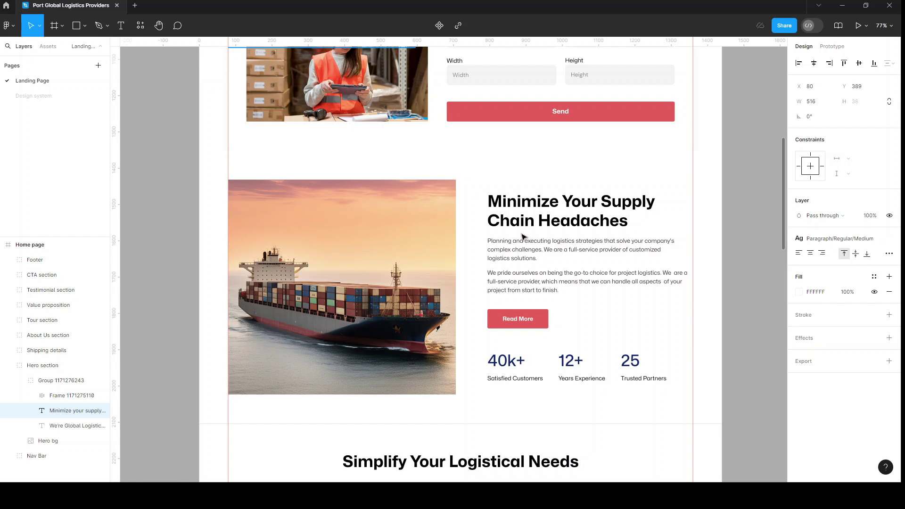
click(19, 381)
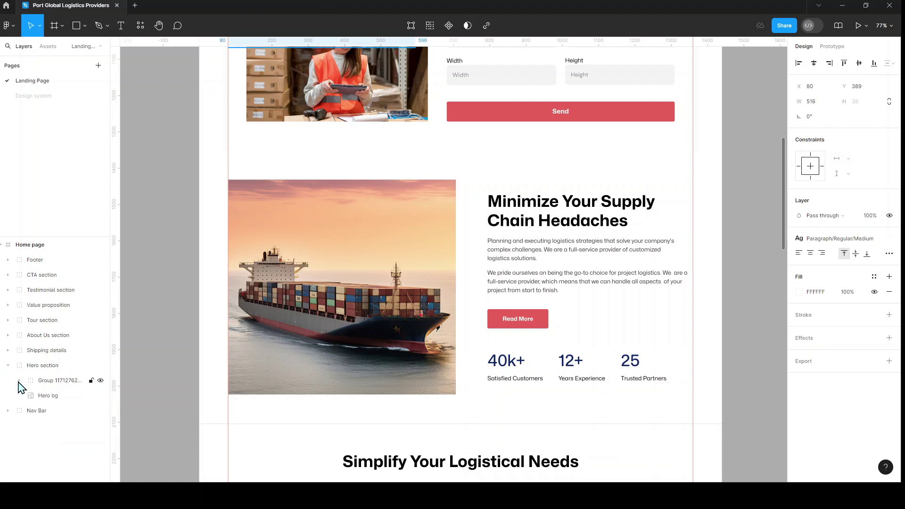
click(8, 366)
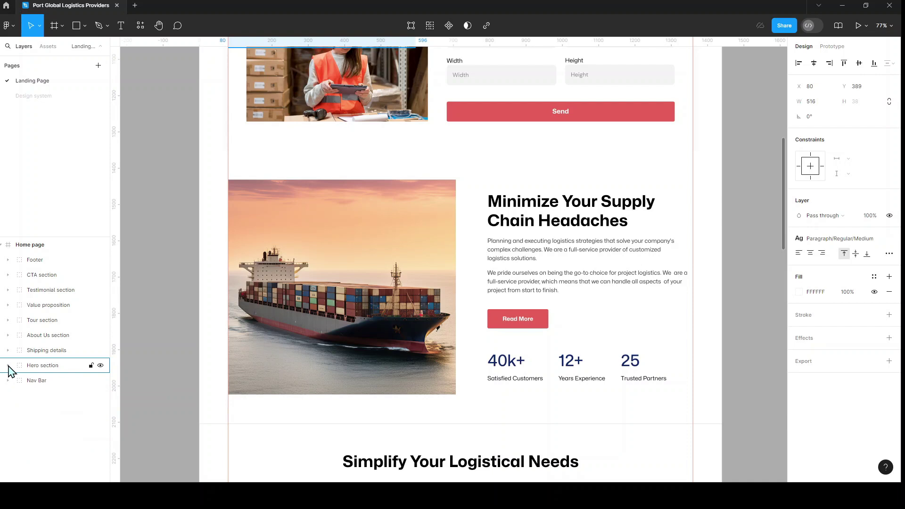
click(47, 338)
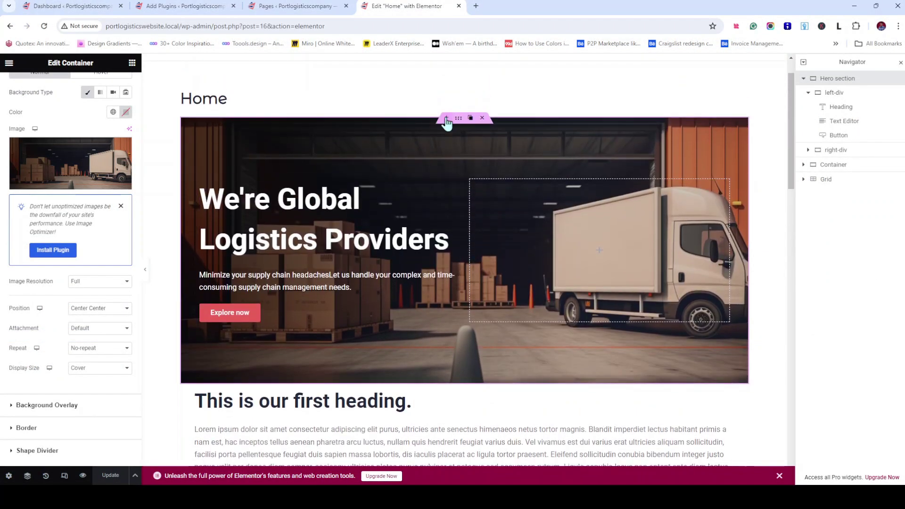
Collapse the left-div container and the Hero section in the page structure tree
click(447, 118)
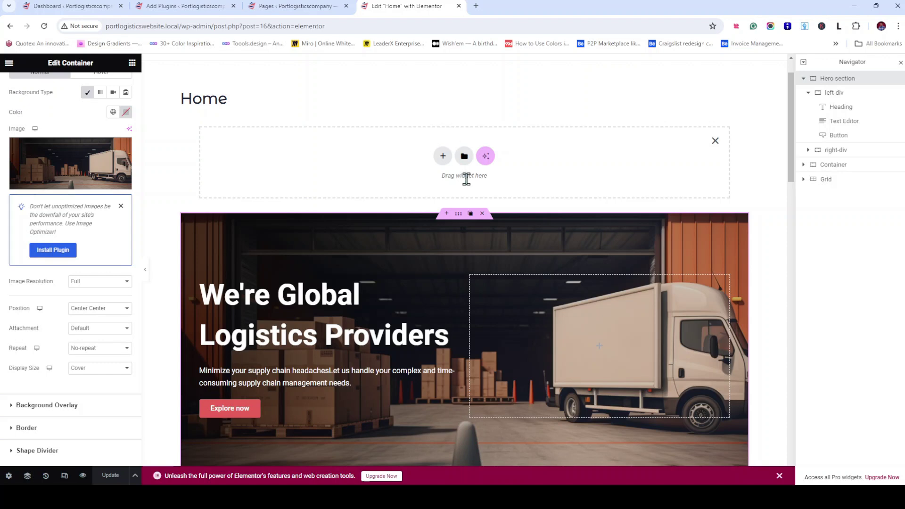
click(715, 141)
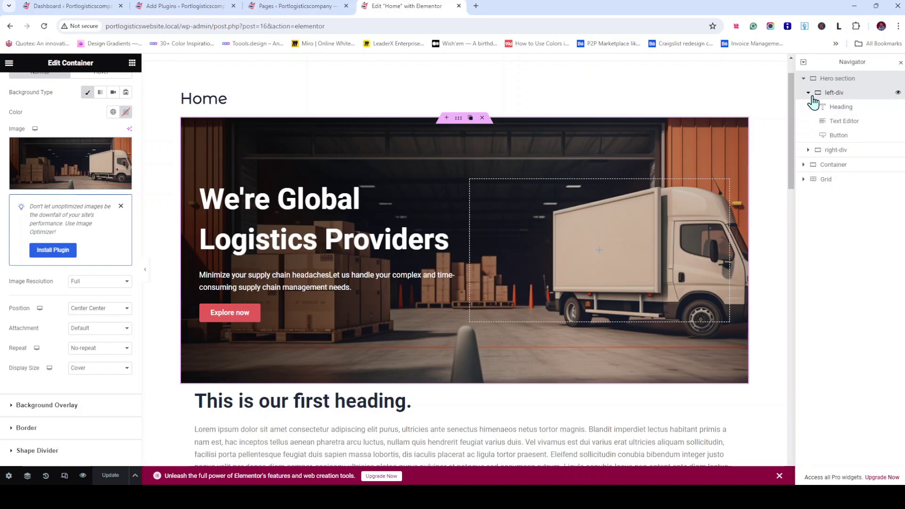
click(812, 99)
click(808, 94)
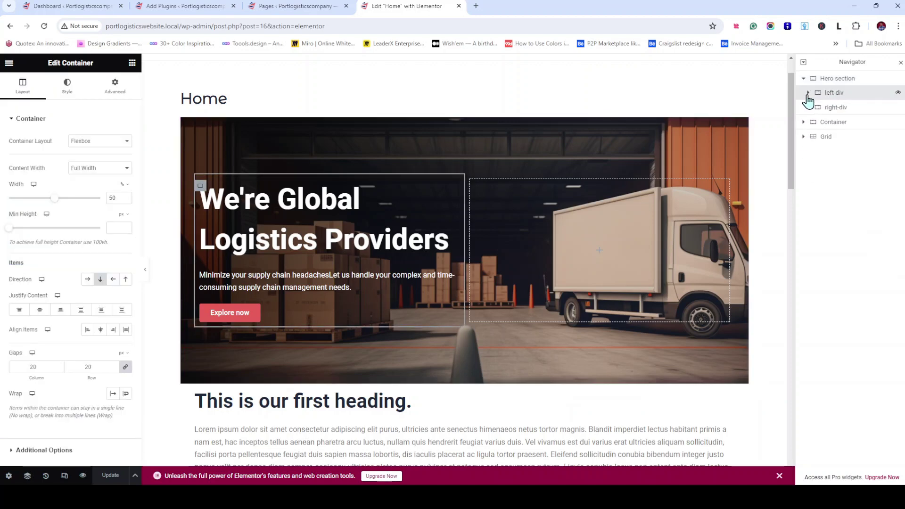
click(805, 80)
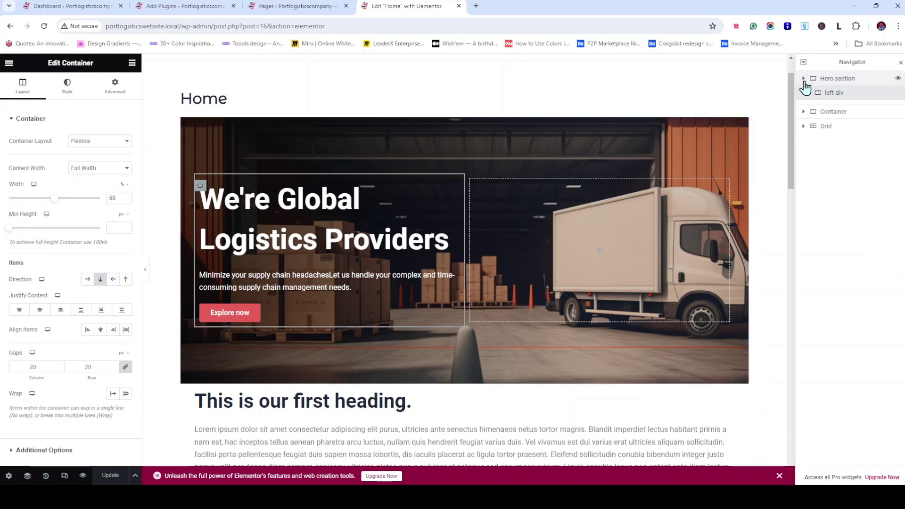
mouse_move(513, 128)
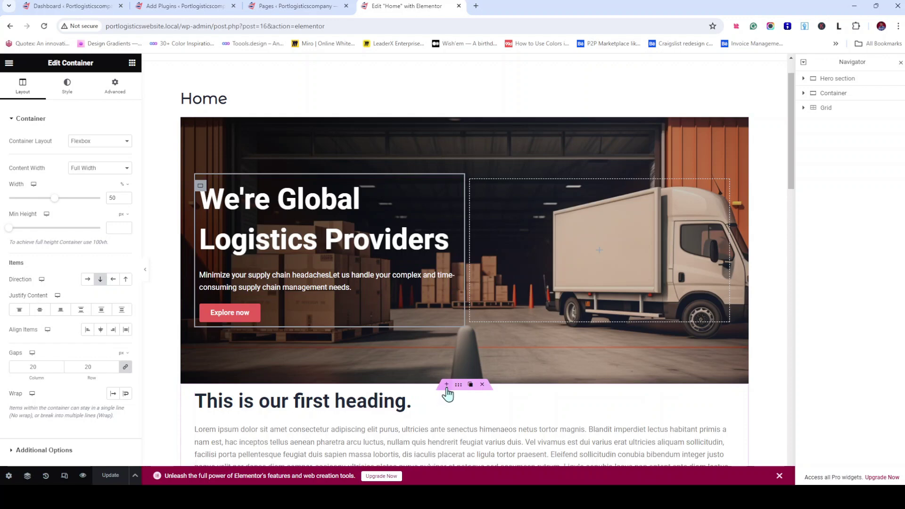
Insert a Flexbox container with two equal columns between the hero section and the "This is our first heading." container
click(447, 384)
scroll(447, 336, down, 2)
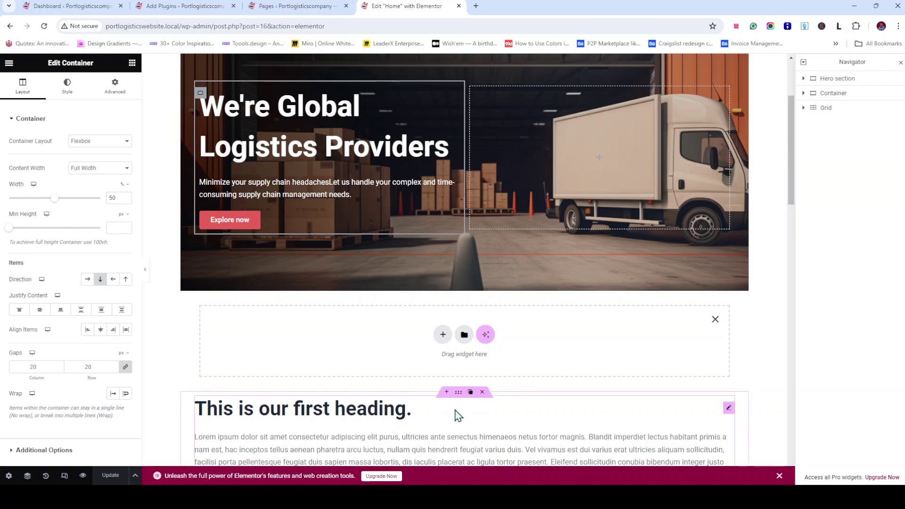
click(444, 335)
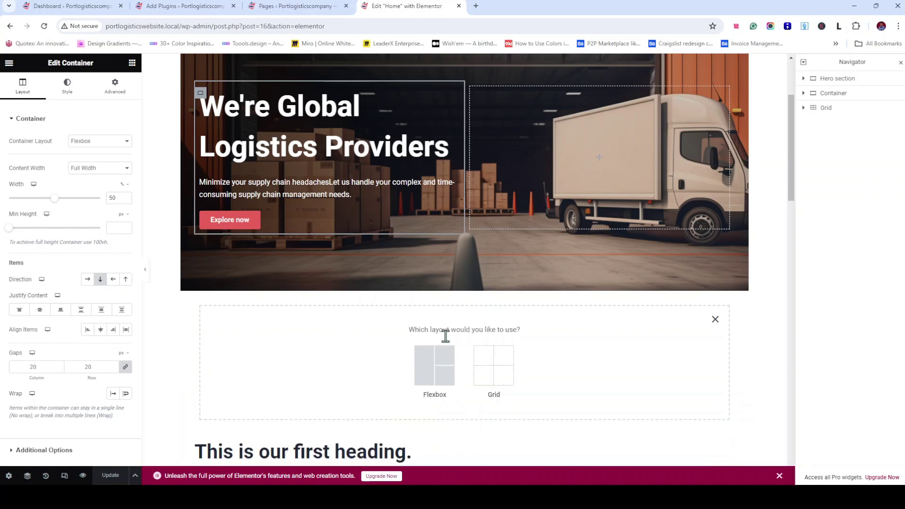
click(441, 374)
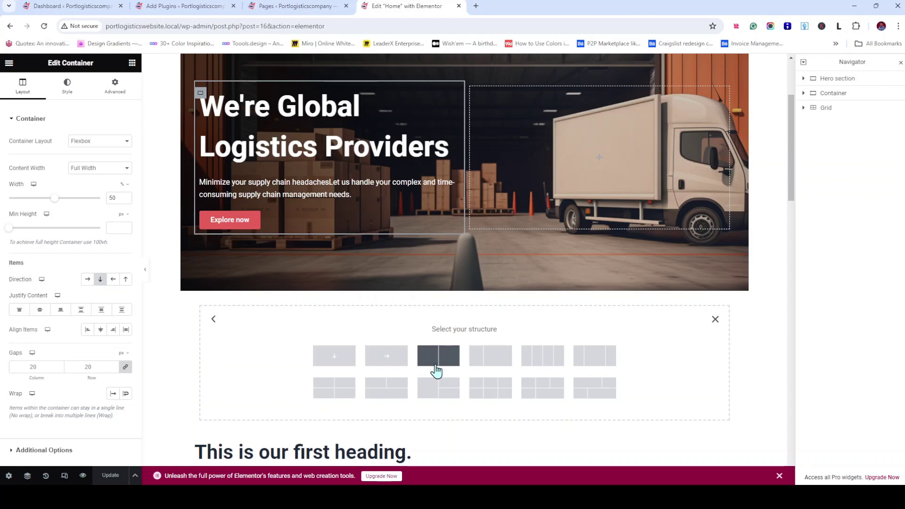
click(437, 371)
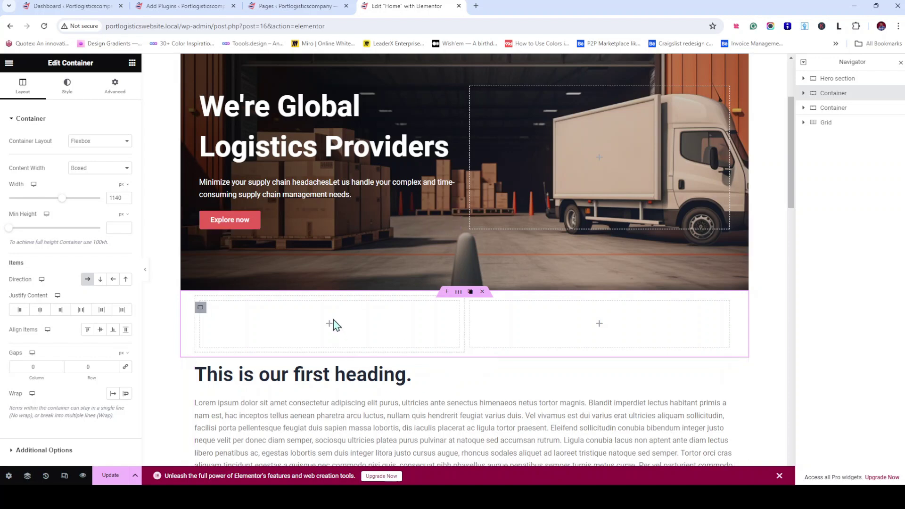
Add an Image widget to the left column of the new two-column container
click(132, 64)
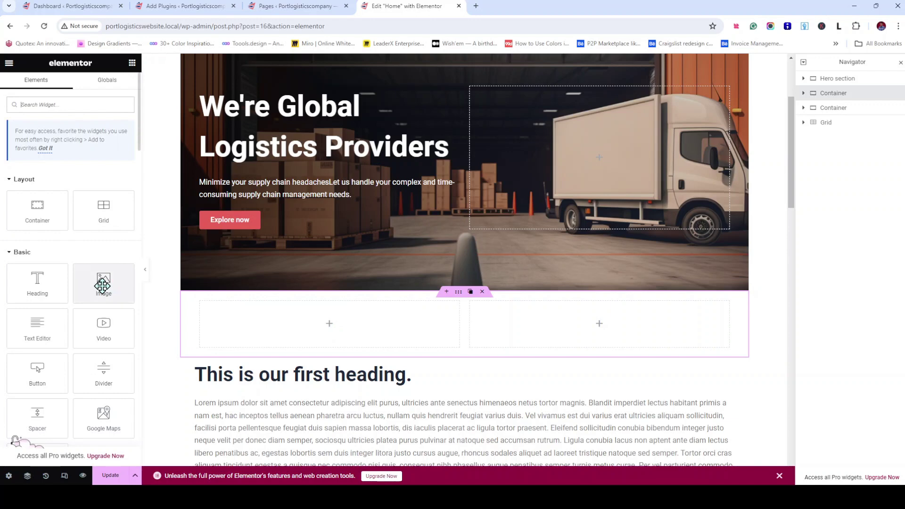
drag(101, 283, 305, 333)
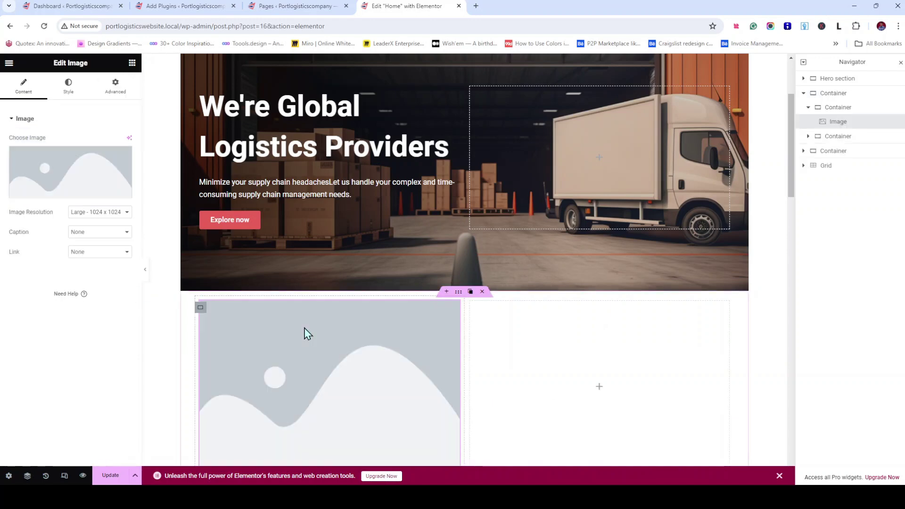
scroll(308, 334, down, 1)
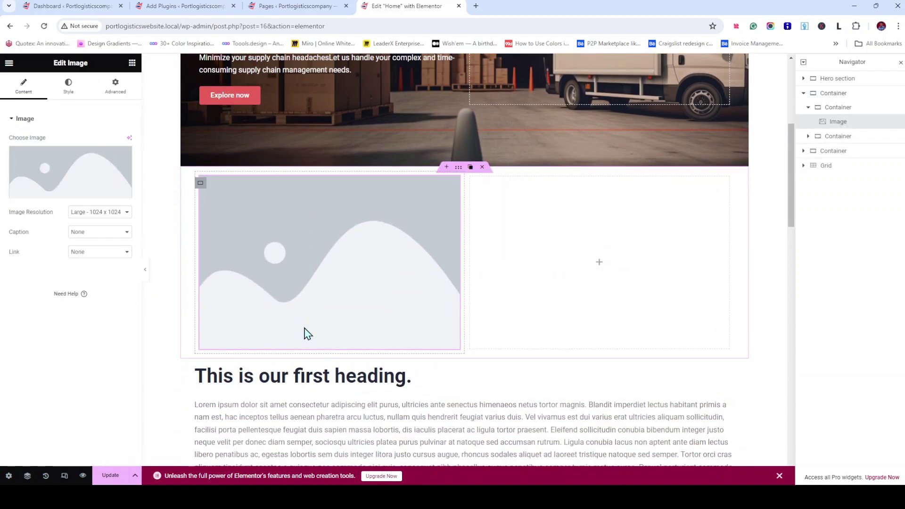
Add a Heading widget to the right column of the new container, with a Text Editor widget below it
click(132, 63)
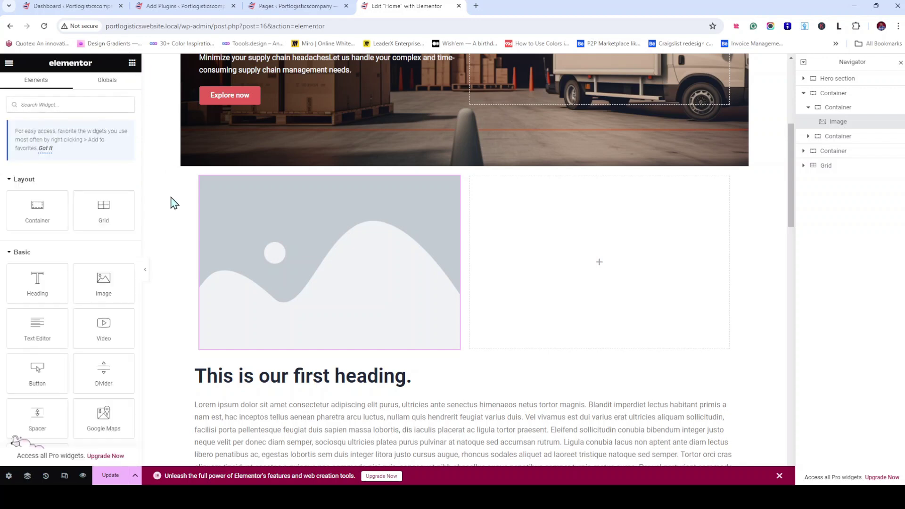
drag(41, 290, 556, 269)
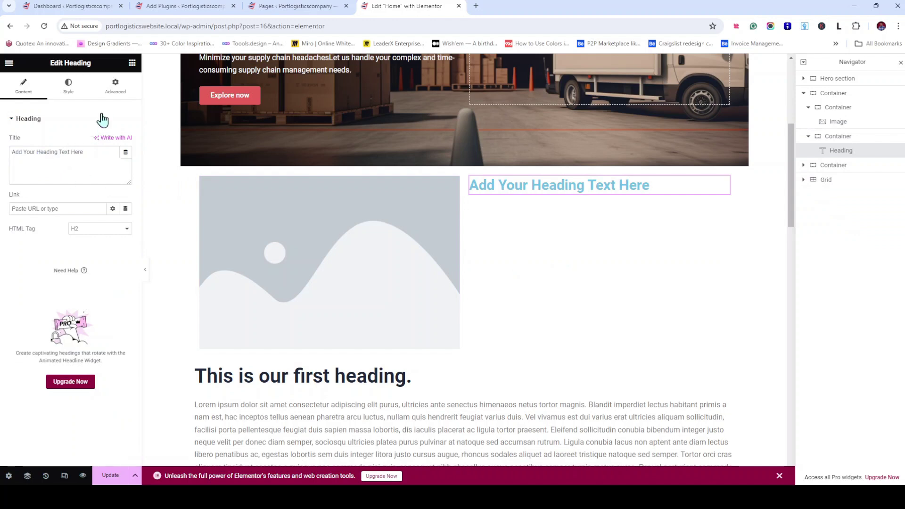
click(132, 64)
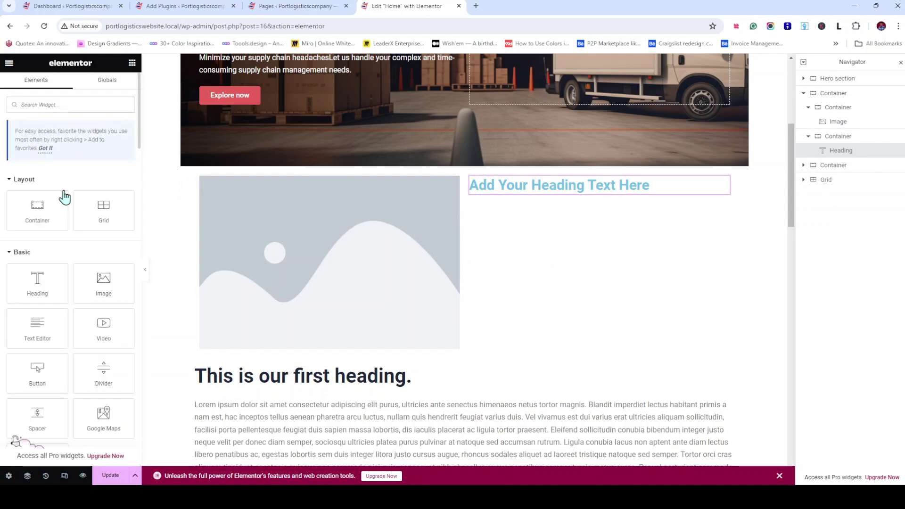
drag(37, 328, 535, 191)
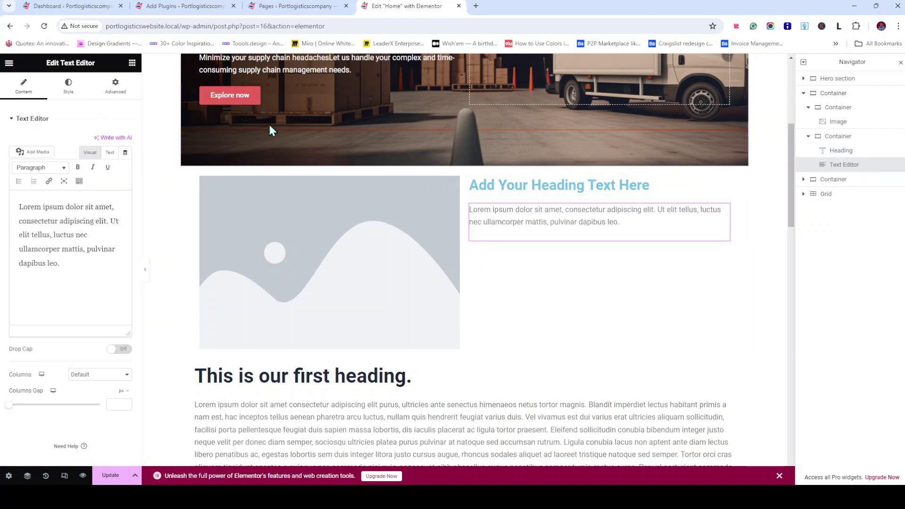
Duplicate the hero's "Explore now" button and move the copy below the text in the new container's right column
scroll(307, 159, up, 2)
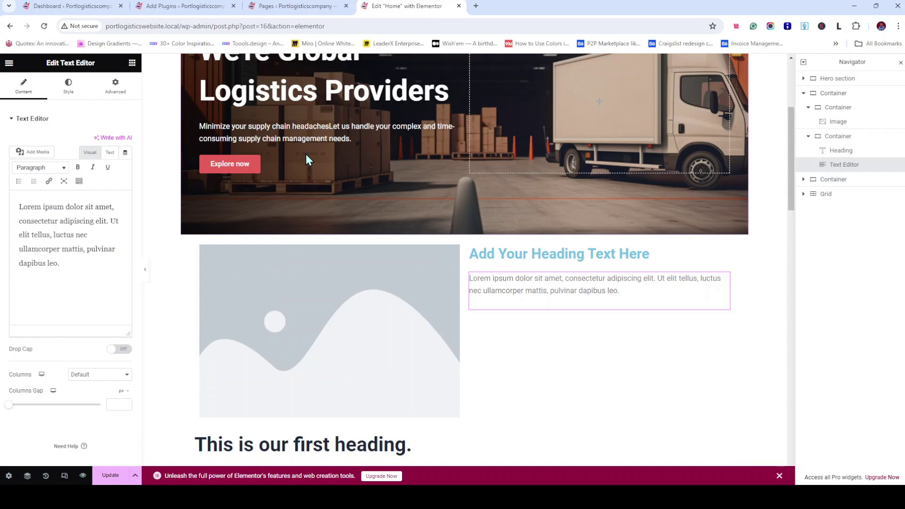
scroll(306, 156, up, 1)
mouse_move(451, 190)
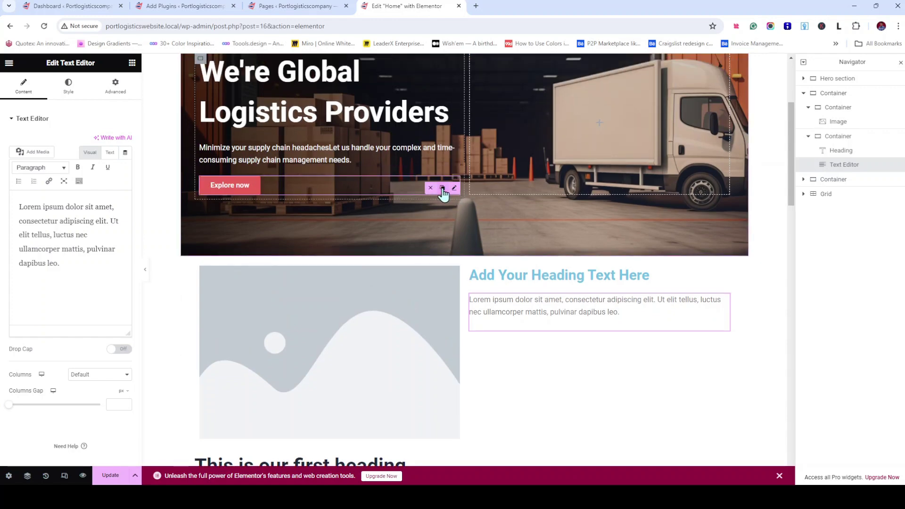
click(443, 189)
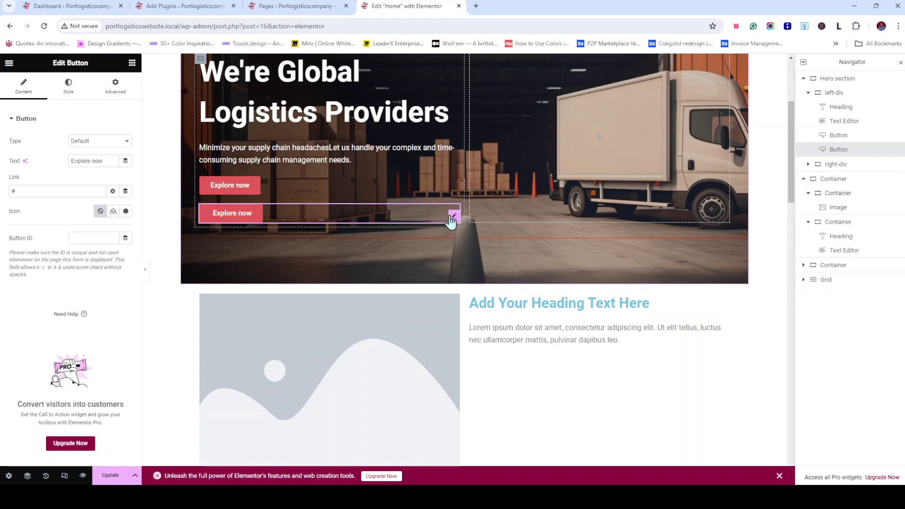
drag(456, 220, 598, 352)
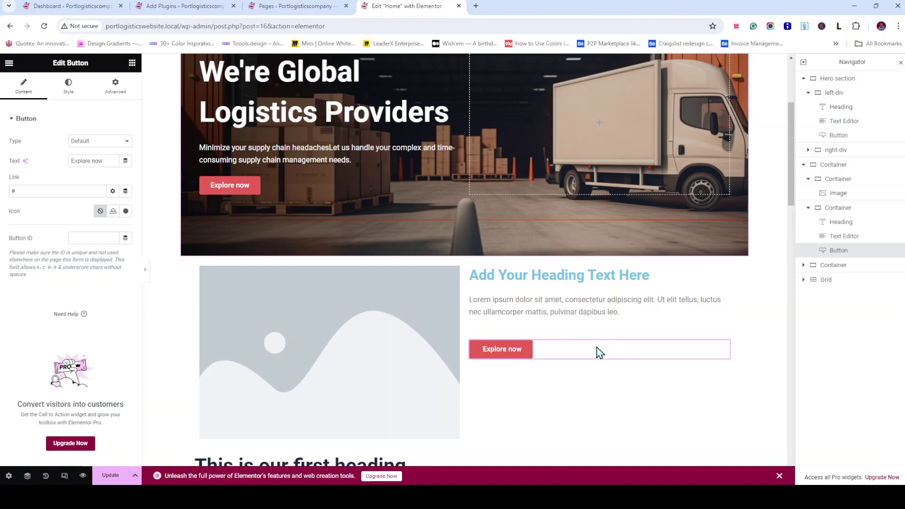
Add a Counter widget below the copied "Explore now" button in the new container's right column
scroll(598, 353, down, 3)
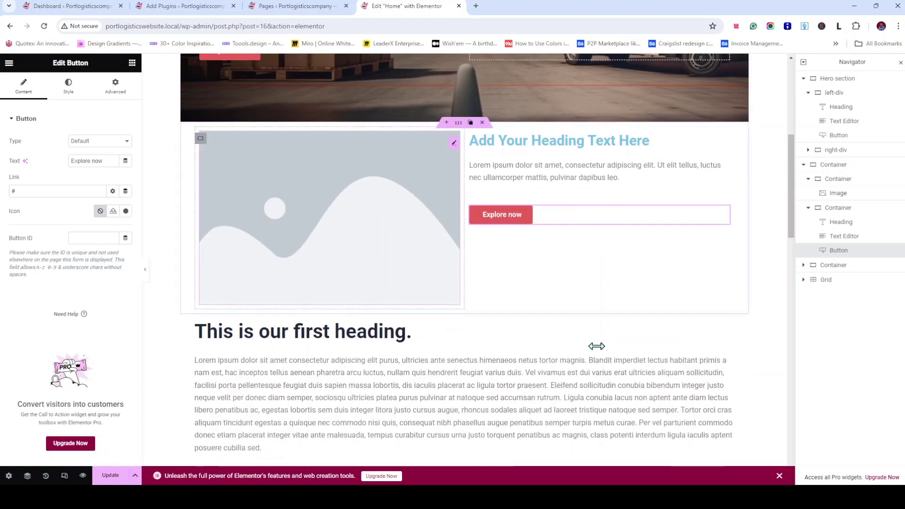
scroll(597, 347, up, 2)
click(132, 63)
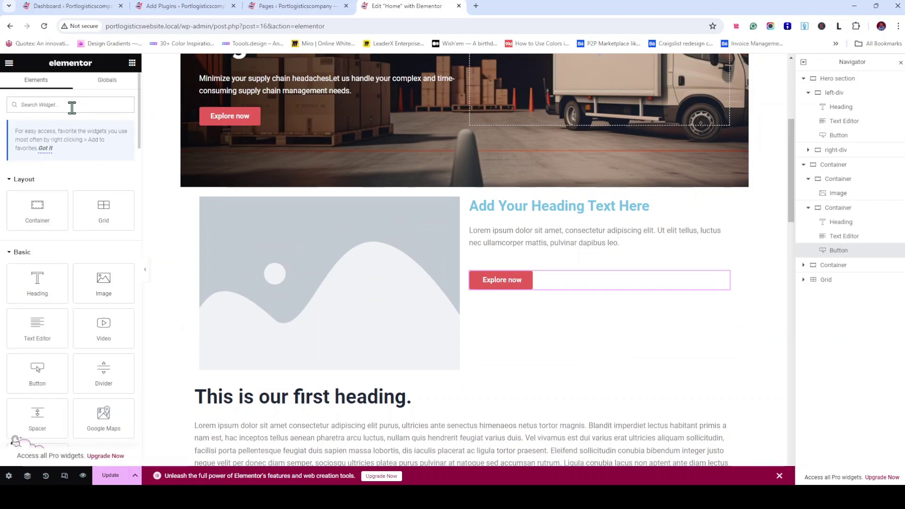
text(count)
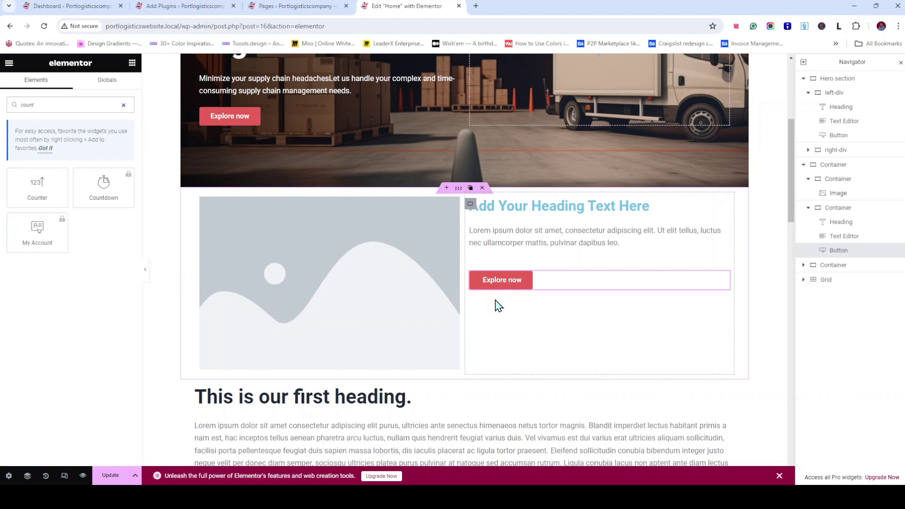
drag(36, 185, 531, 287)
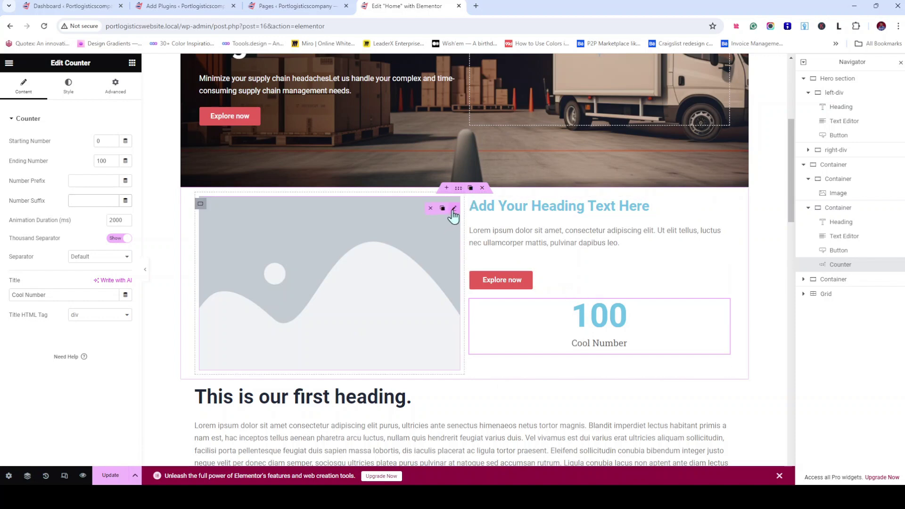
Upload the About us image file to the media library for the left column's Image widget
click(453, 210)
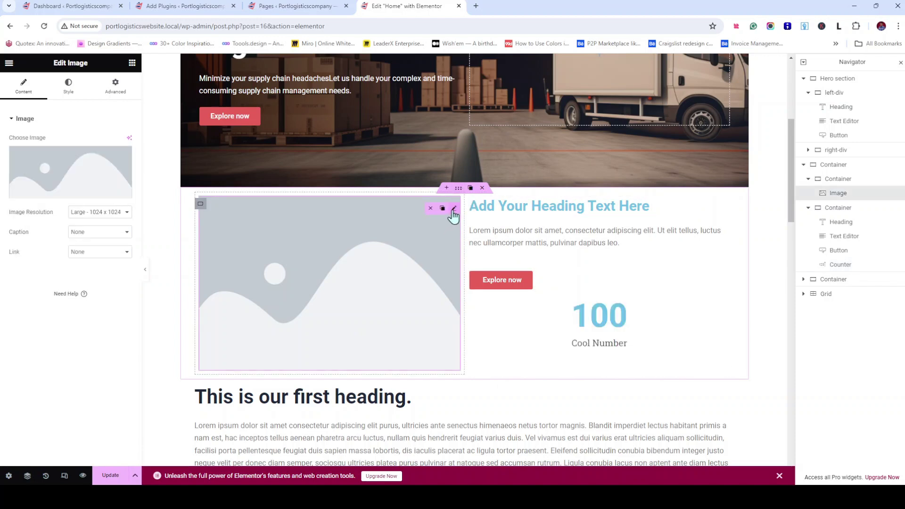
click(47, 192)
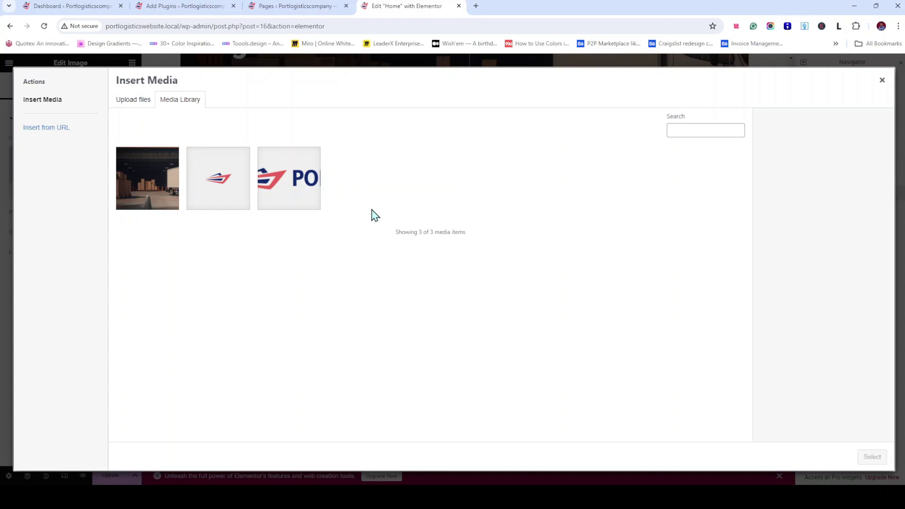
click(128, 99)
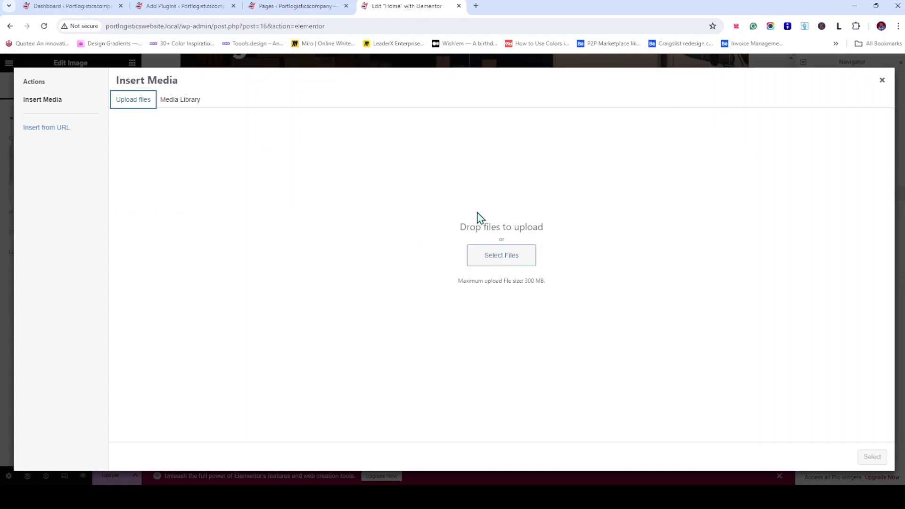
click(499, 259)
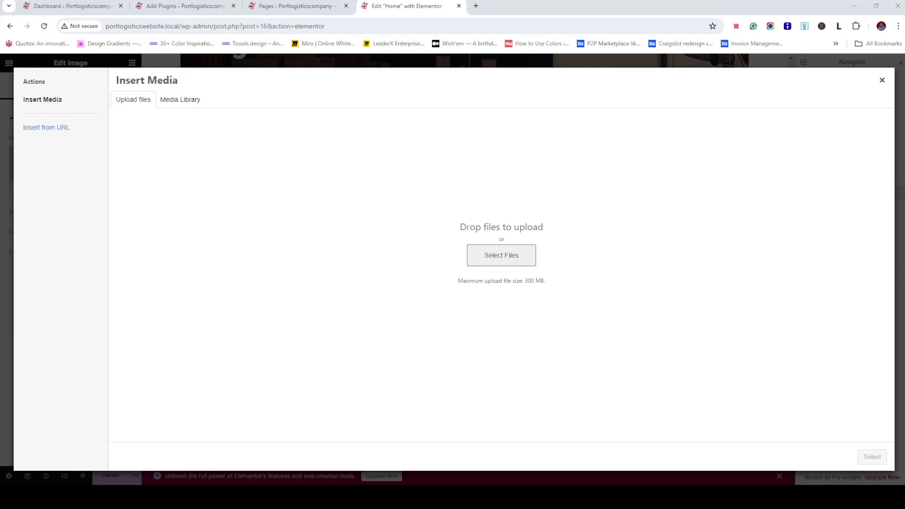
Set the uploaded image's alt text and description to "About us image" and insert it into the widget
triple_click(844, 262)
key(ctrl+c)
click(845, 219)
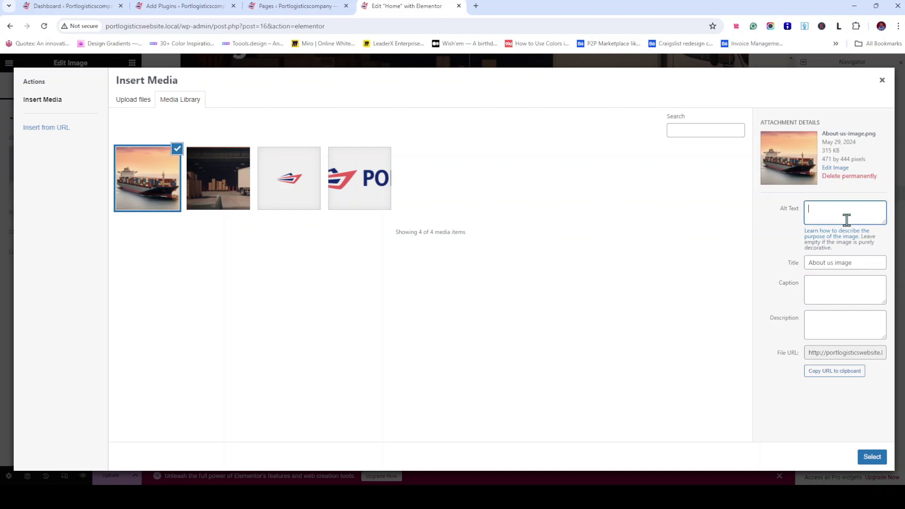
key(ctrl+v)
click(836, 321)
key(ctrl+v)
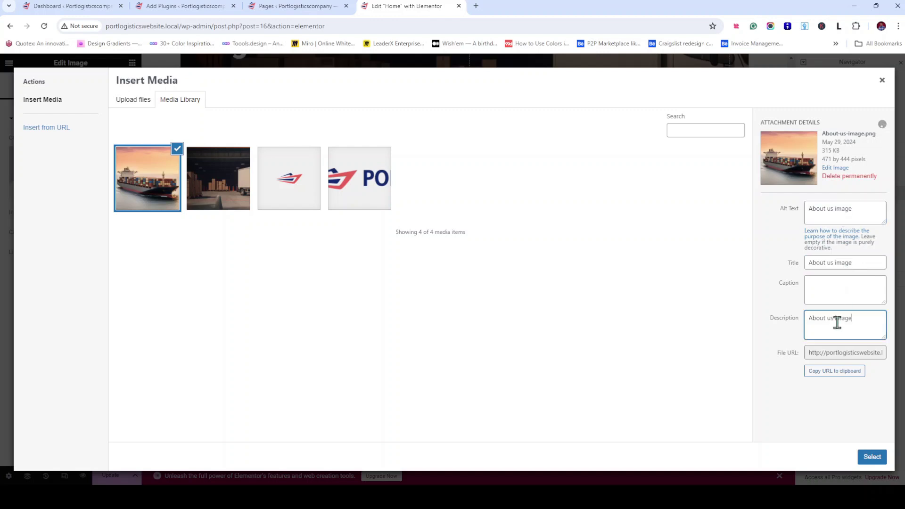
click(871, 459)
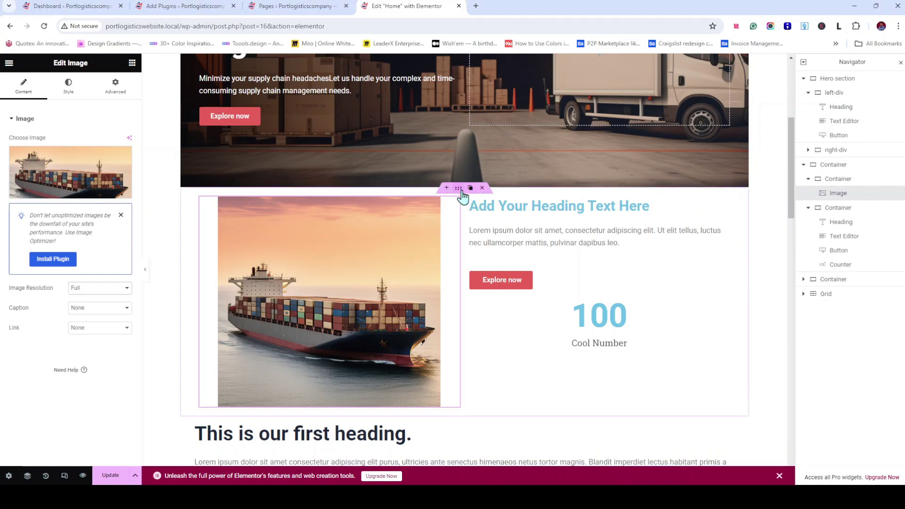
Select the new outer container, and in the Figma design measure the spacing between the About Us background and its content group
click(459, 188)
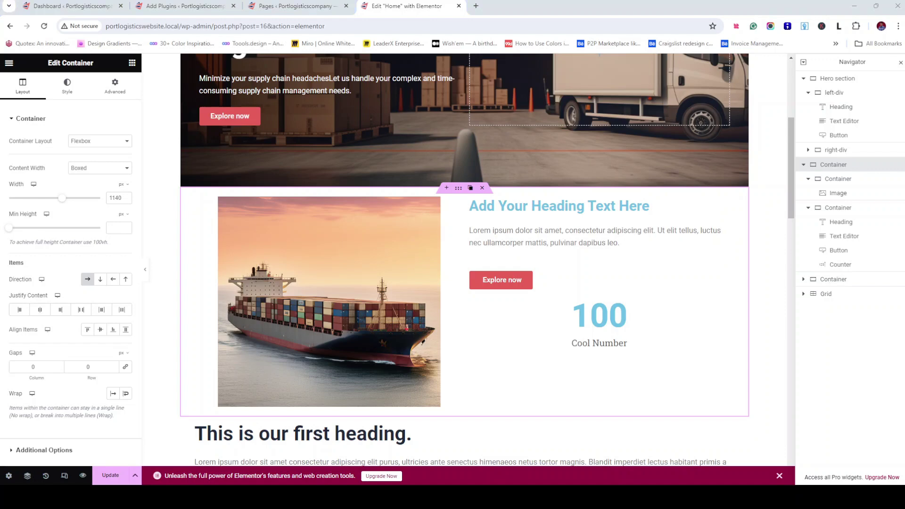
key(alt+Tab)
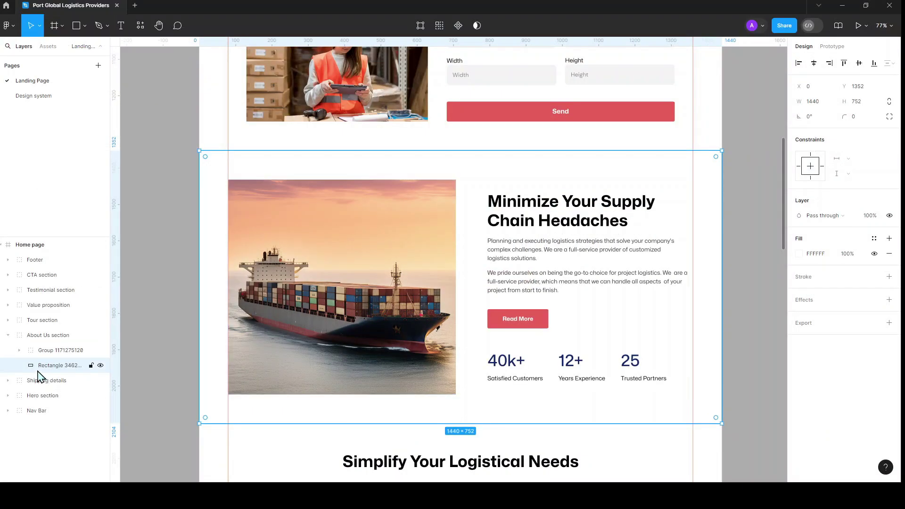
click(44, 338)
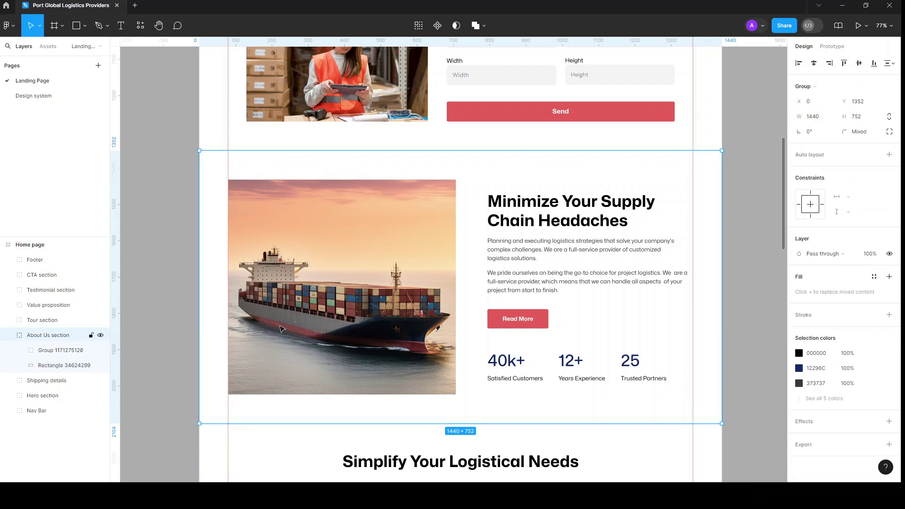
click(50, 353)
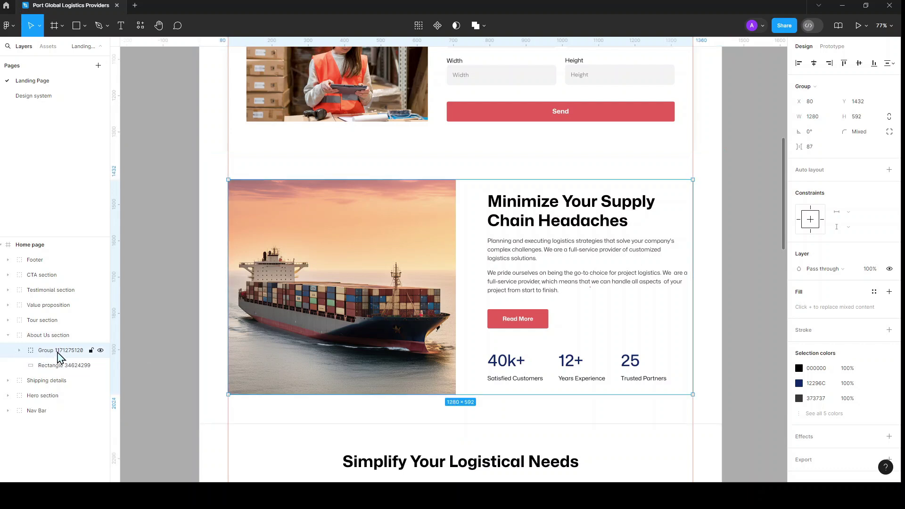
click(20, 351)
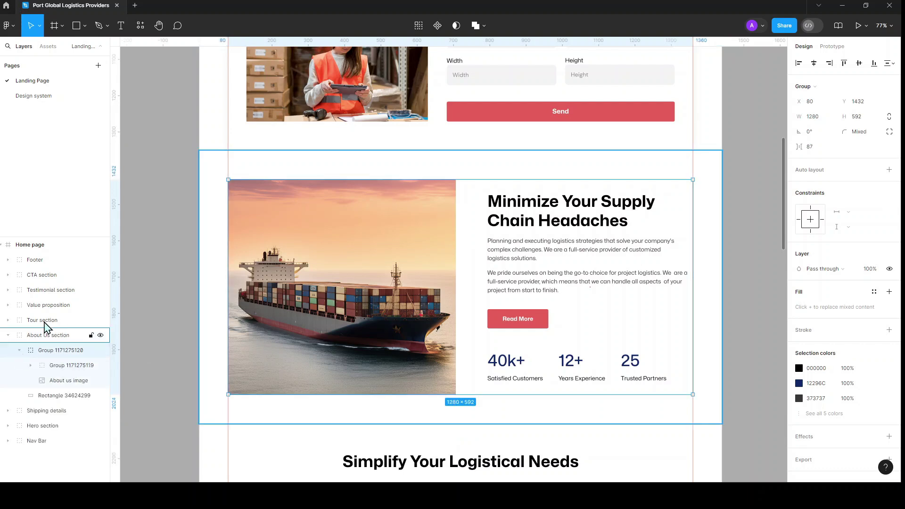
click(19, 351)
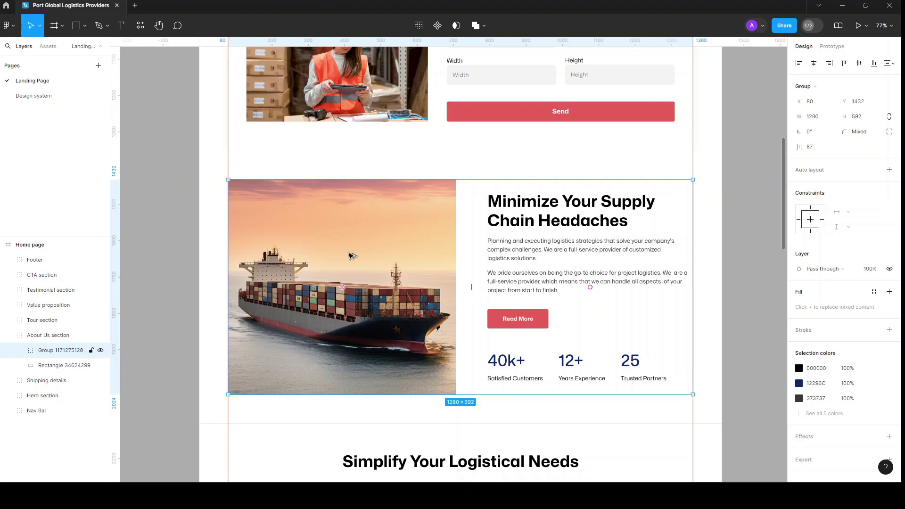
key(alt)
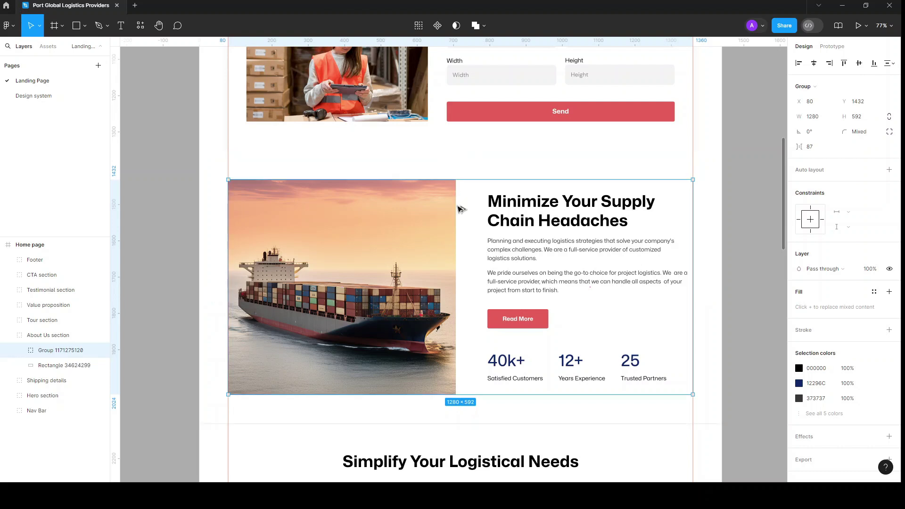
click(479, 157)
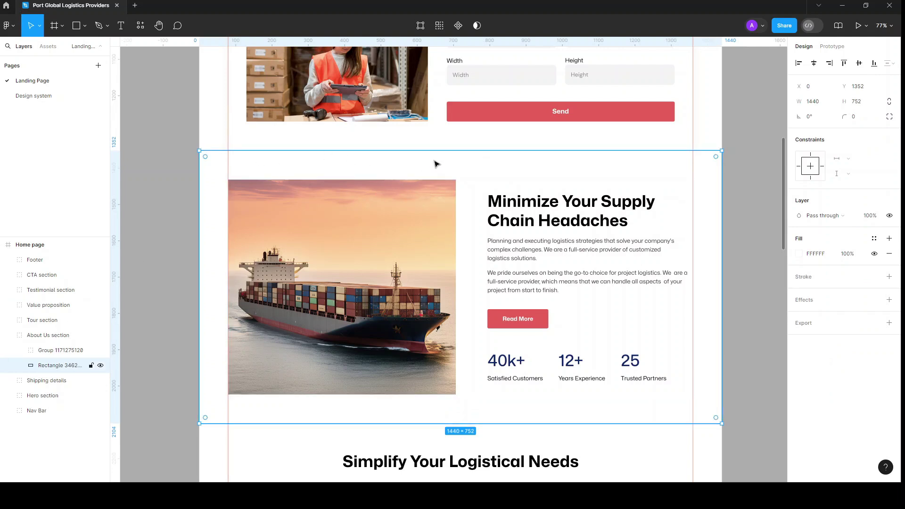
key(alt)
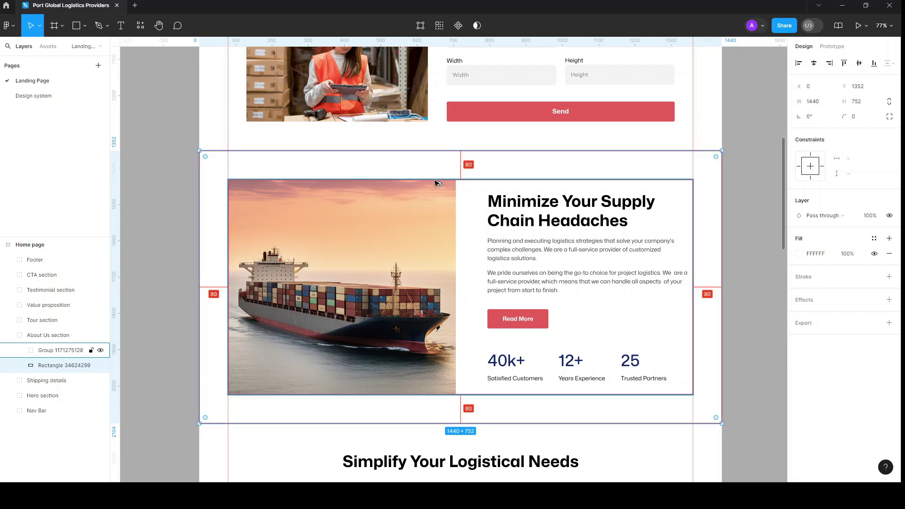
click(438, 183)
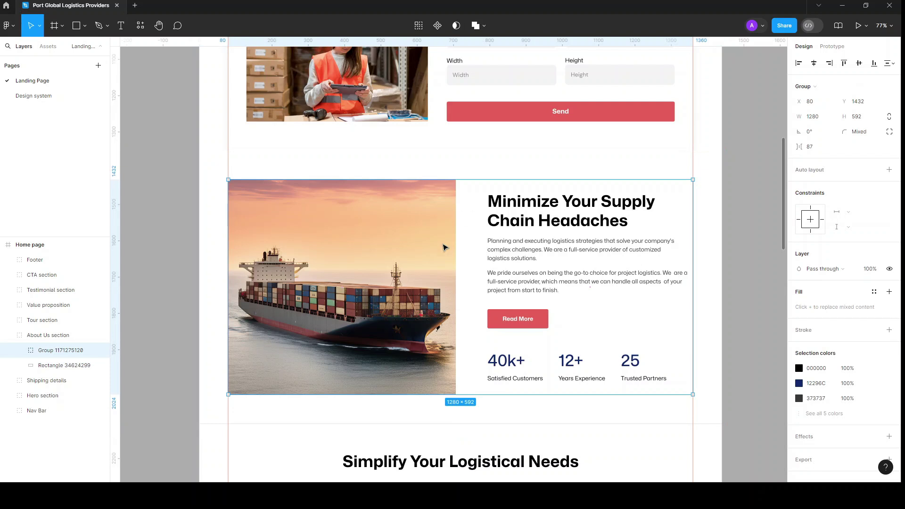
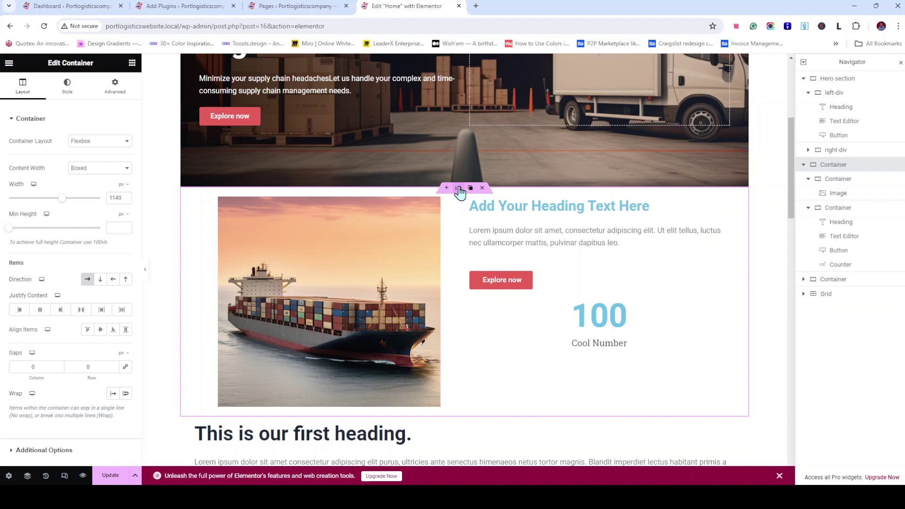
Set the padding of the new outer container to 80 px on all sides
click(111, 95)
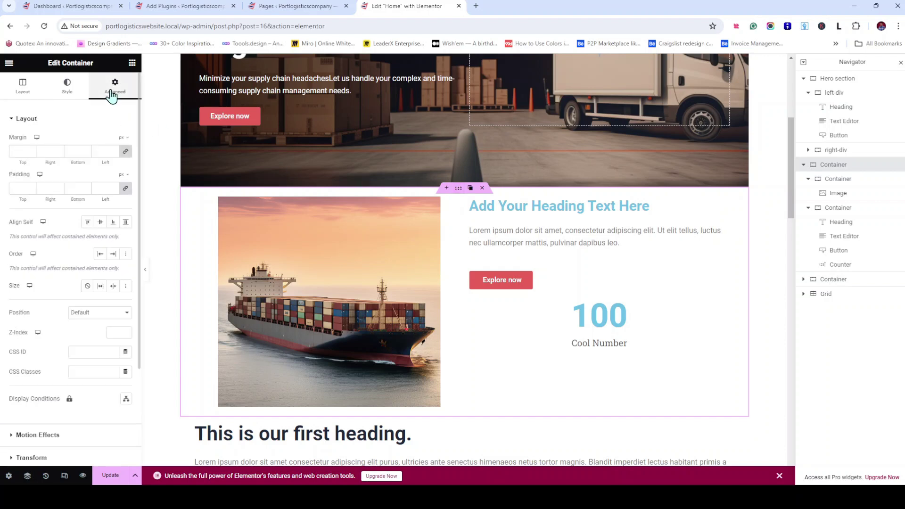
click(71, 189)
text(80)
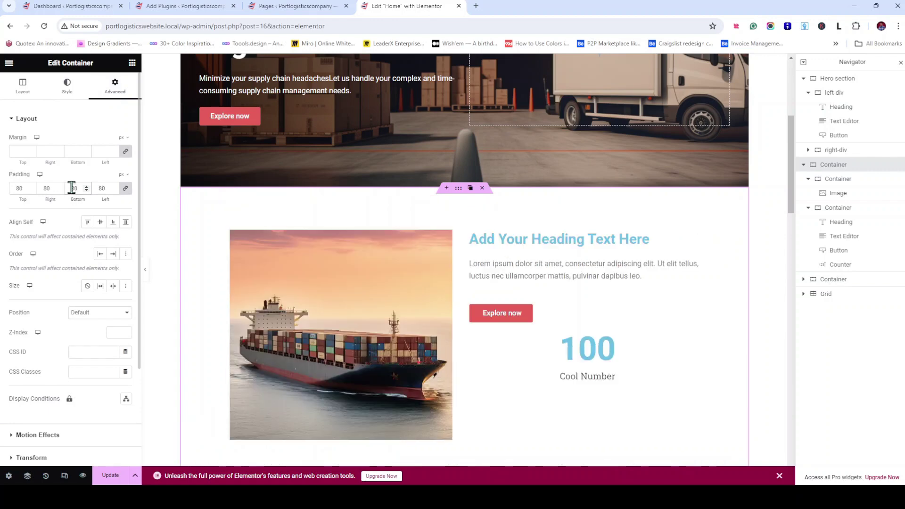
scroll(72, 188, down, 2)
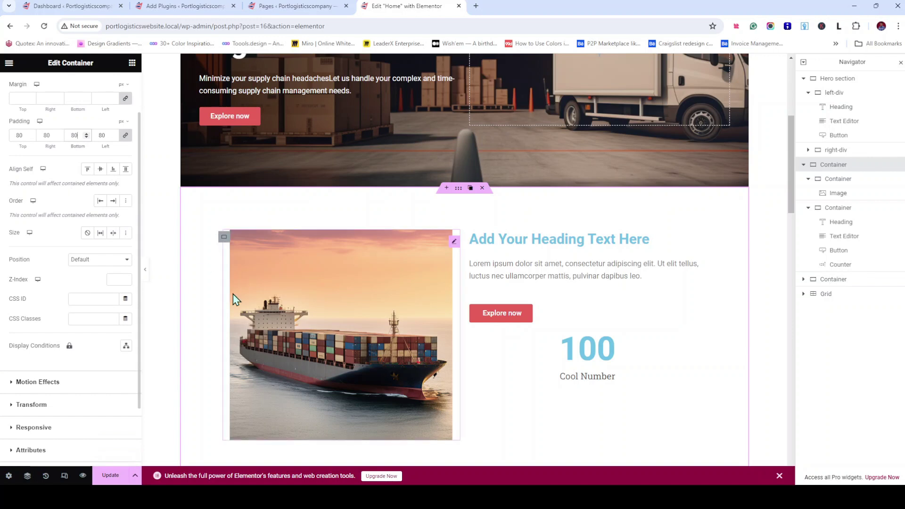
Replace the right column's placeholder heading with "Minimize Your Supply Chain Headaches"
scroll(233, 295, down, 2)
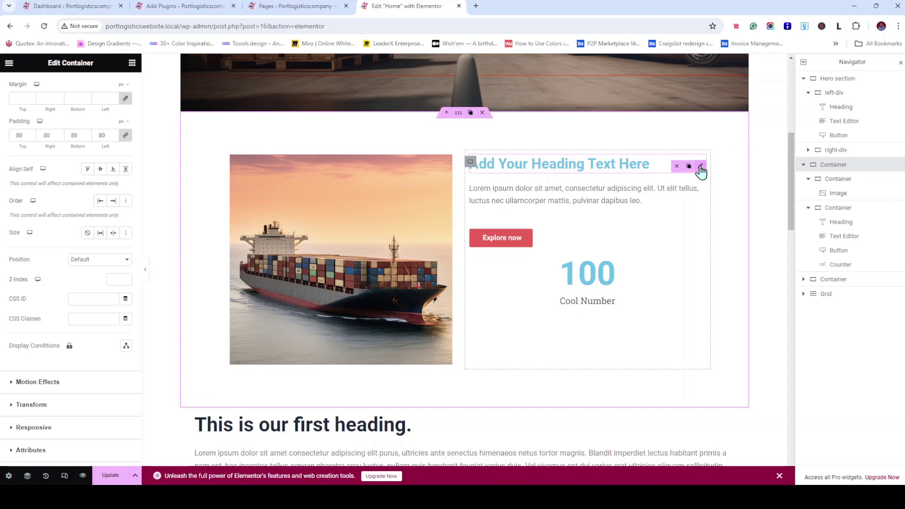
click(701, 167)
triple_click(103, 163)
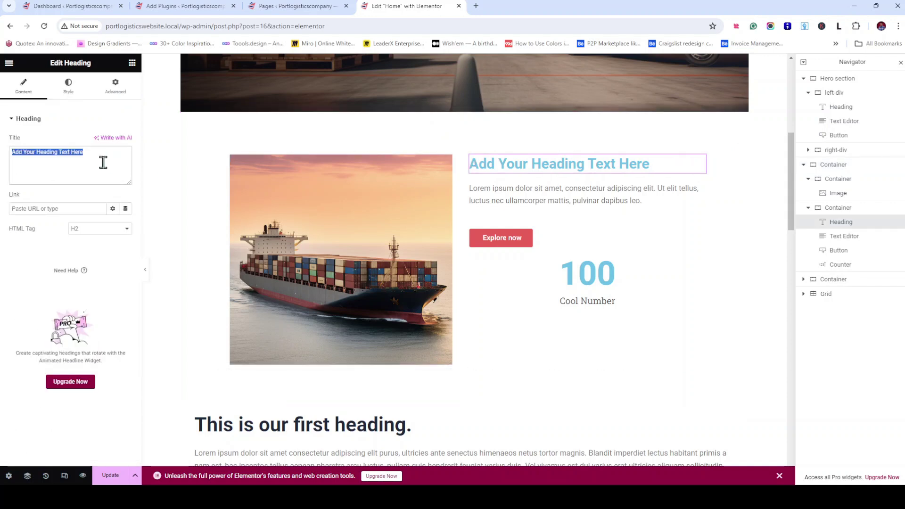
text(Minimize Your Supply Chain Headaches)
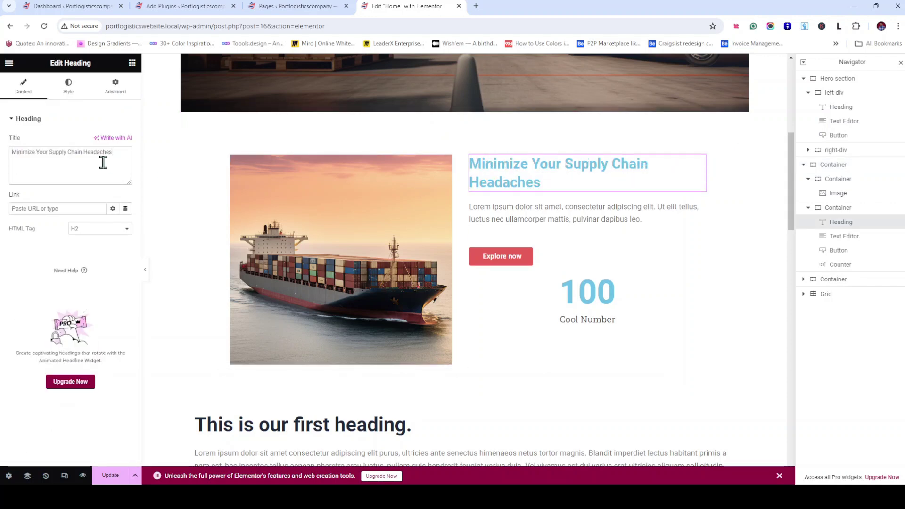
Style the "Minimize Your Supply Chain Headaches" heading with a 44 px font size and the Theme Color 3 global text colour
click(73, 96)
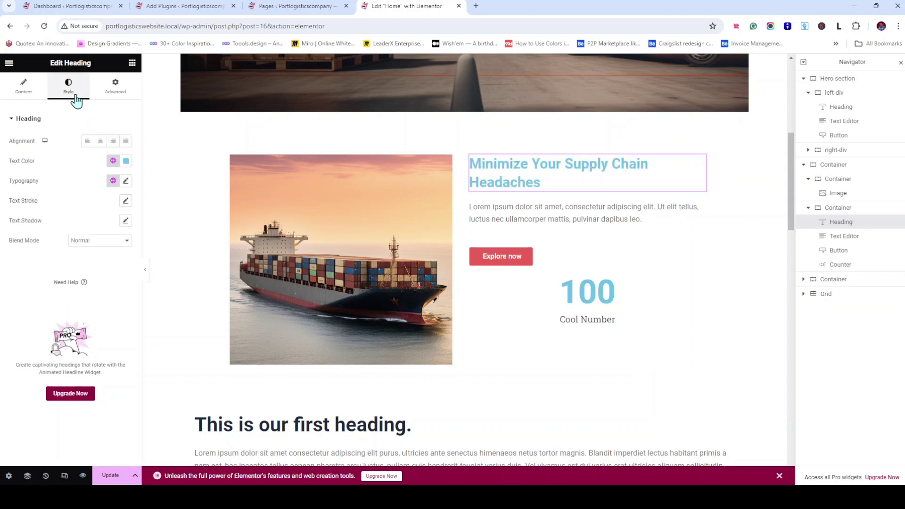
click(126, 182)
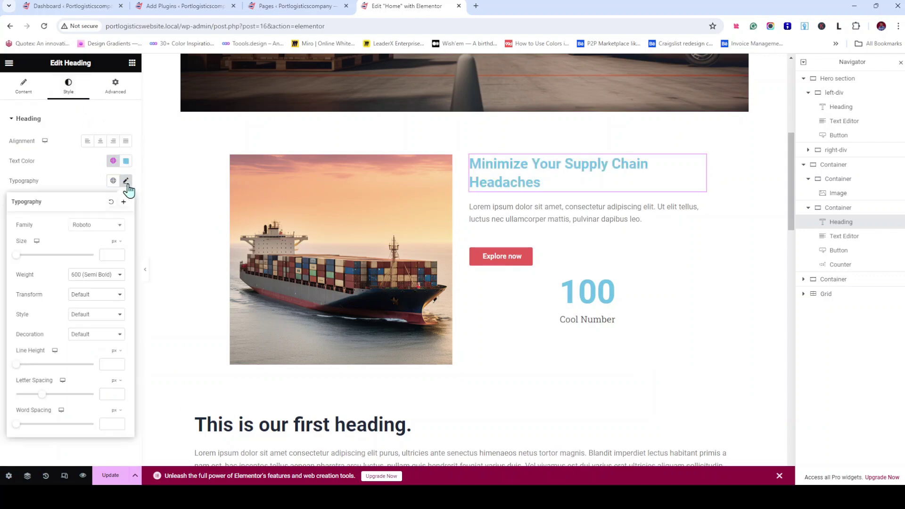
click(109, 255)
text(44)
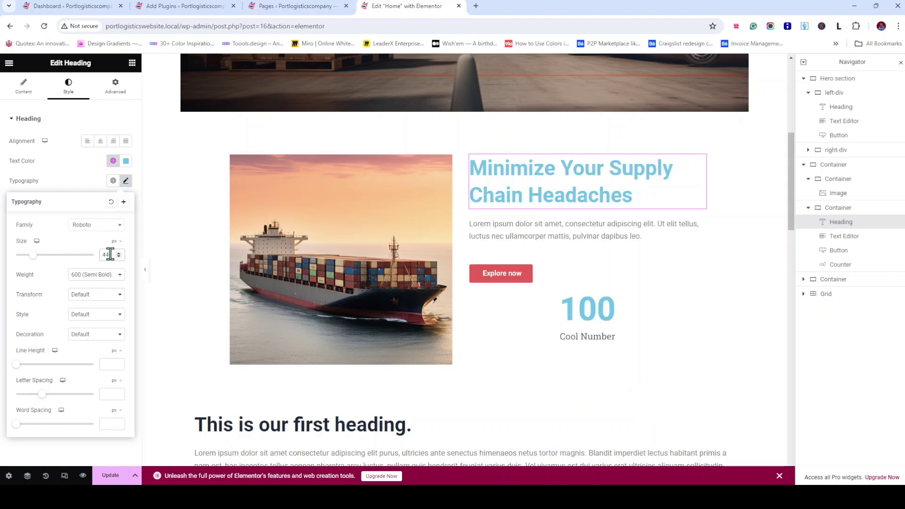
click(115, 162)
scroll(37, 236, down, 5)
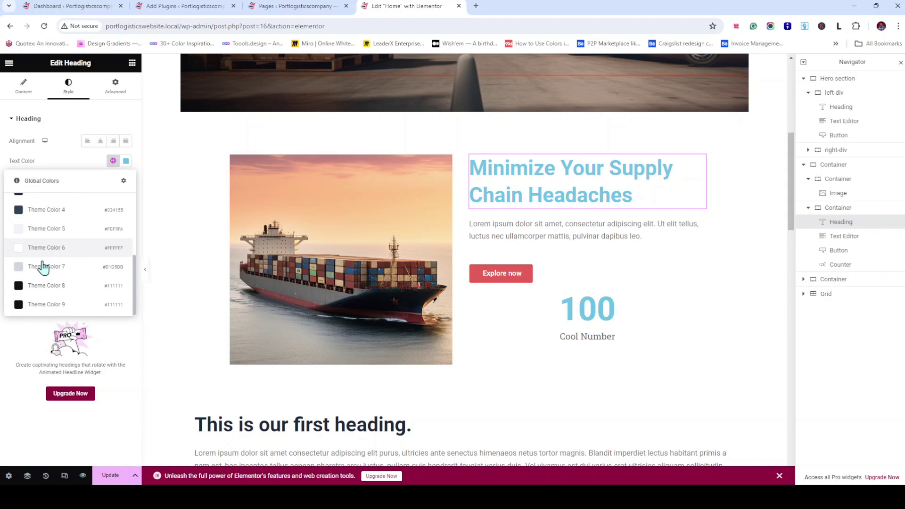
scroll(41, 264, up, 1)
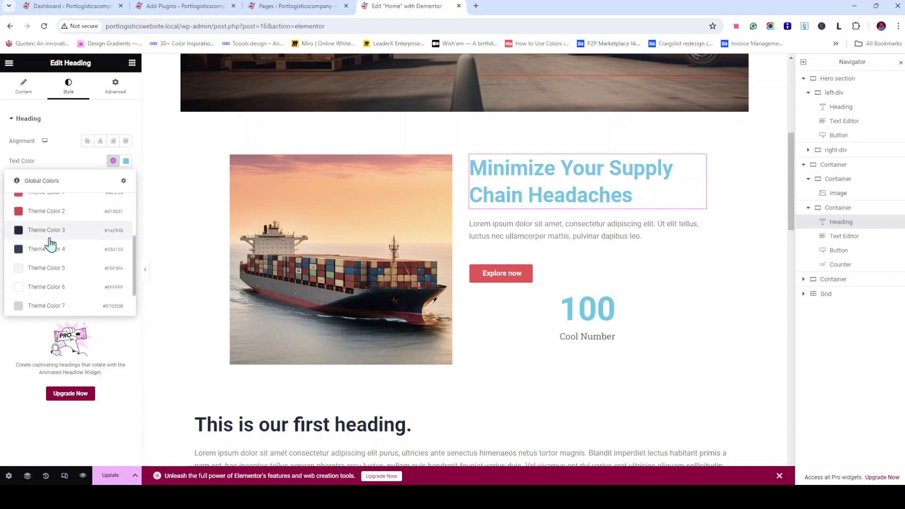
click(49, 237)
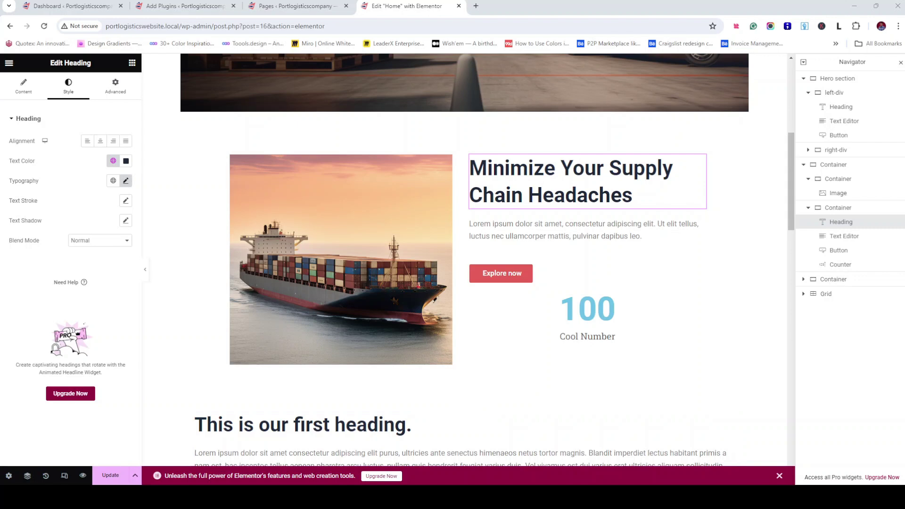
Replace the right column's placeholder paragraph with "Planning and executing logistics strategies that solve your company's complex challenges. We are a full-service provider of customized logistics solutions."
click(556, 224)
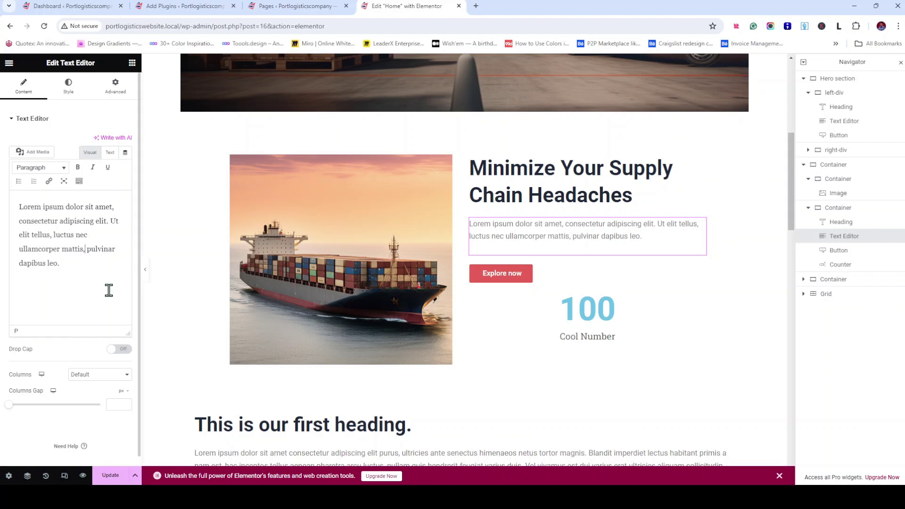
key(ctrl+a)
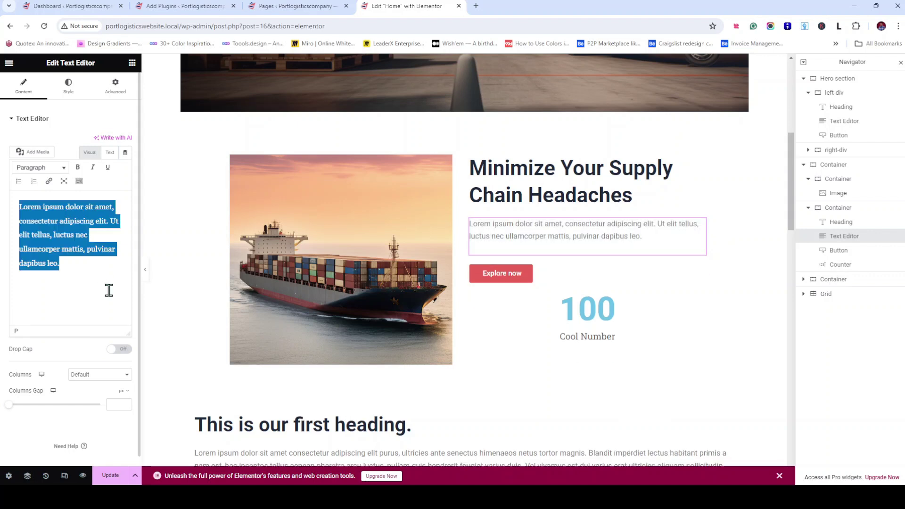
text(Planning and executing logistics strategies that solve your company's complex challenges. We are a full-service provider of customized logistics solutions.)
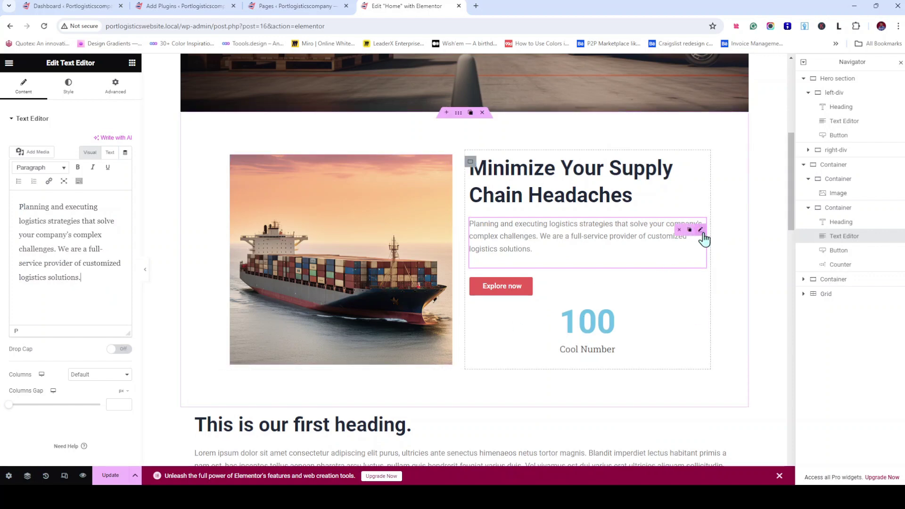
Remove the opening and closing p tags from the HTML source of the "Planning and executing" paragraph, keeping its wording intact
click(111, 153)
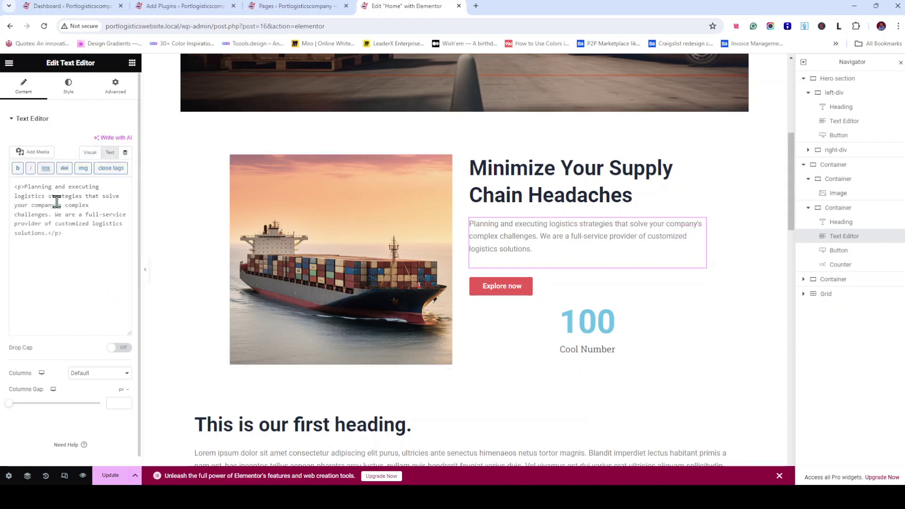
click(24, 188)
key(BackSpace)
key(BackSpace)
key(BackSpace)
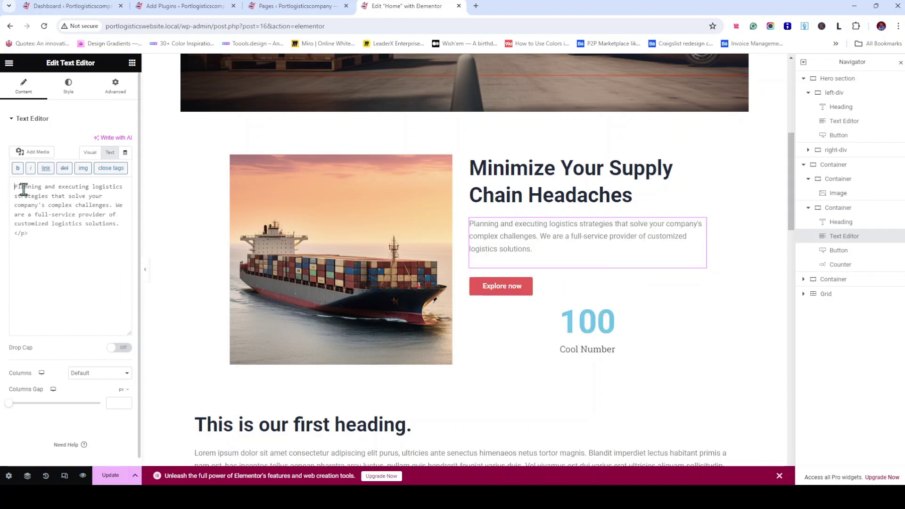
key(Delete)
click(49, 234)
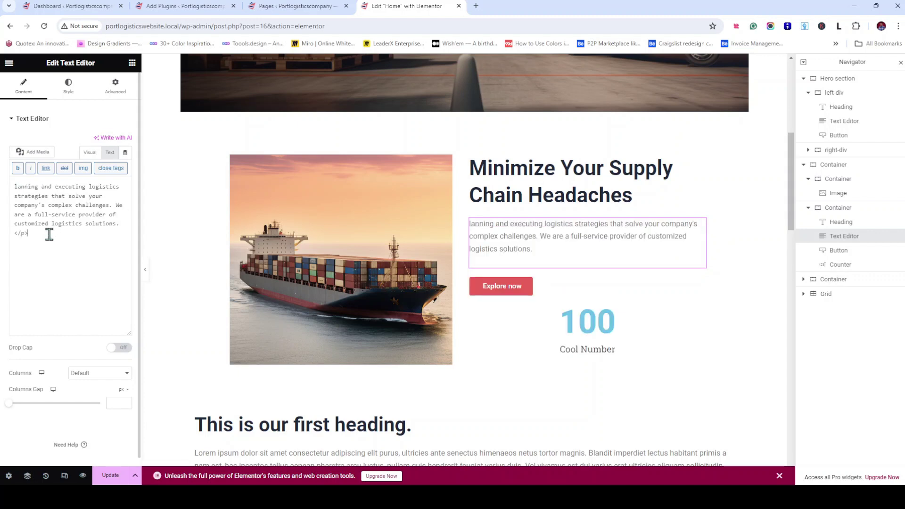
key(BackSpace)
key(BackSpace)
key(BackSpace)
key(BackSpace)
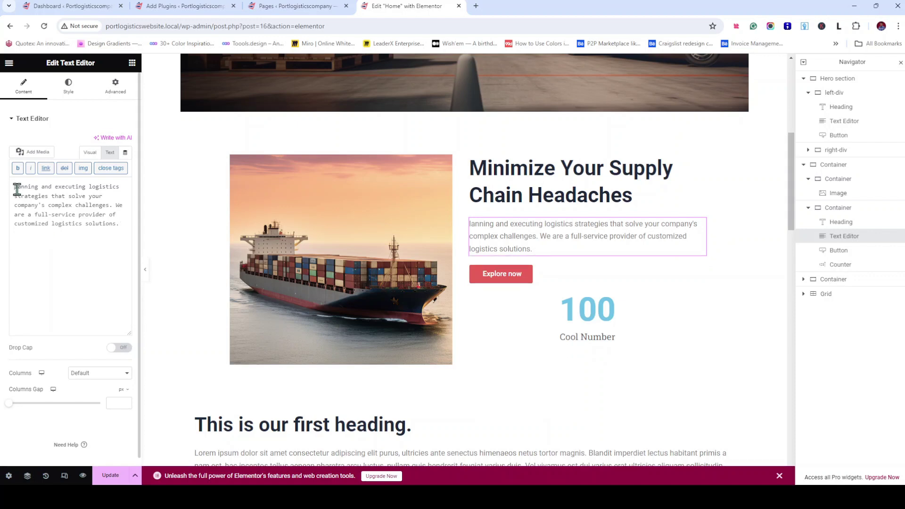
click(16, 188)
text(P)
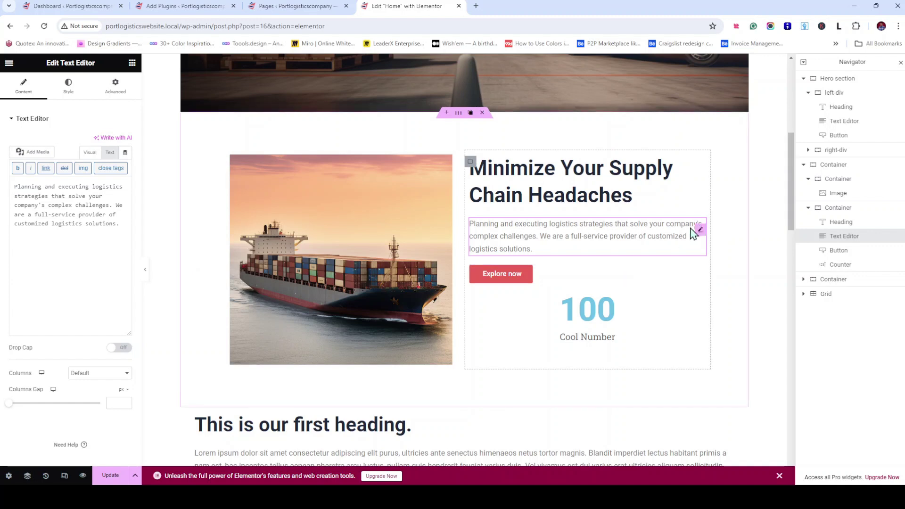
Duplicate the paragraph and replace the copy's text with the Figma passage from "We pride ourselves on being the go-to choice" to "project from start to finish."
mouse_move(700, 232)
click(688, 230)
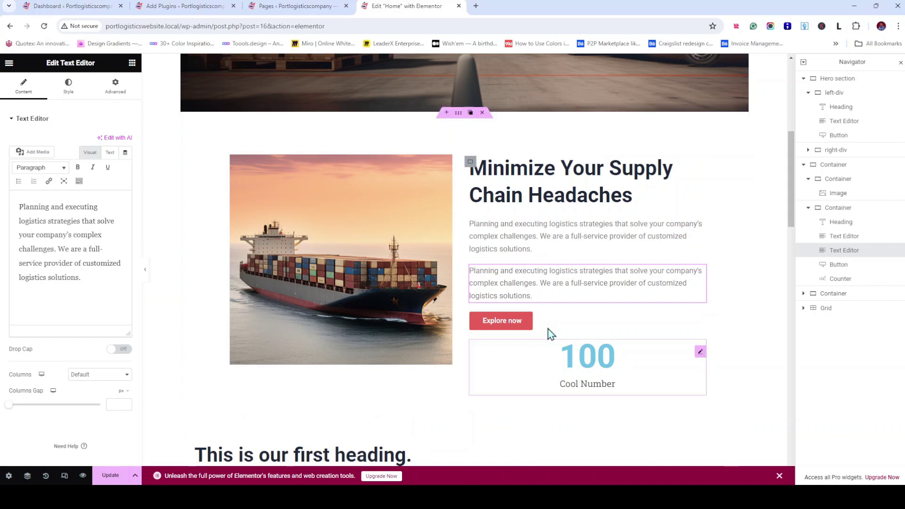
click(33, 294)
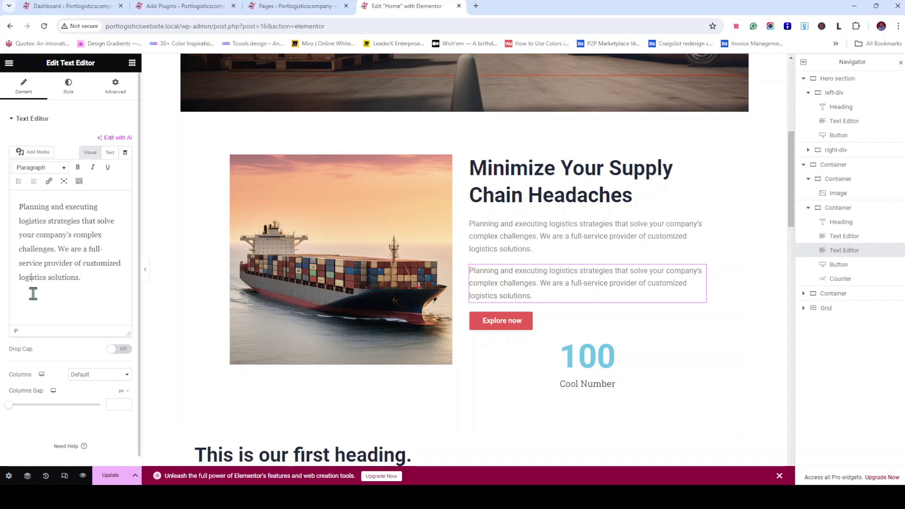
key(ctrl+a)
text(We pride ourselves on being the go-to choice for project logistics. We are a full-service provider, which means that we can handle all aspects of your project from start to finish.)
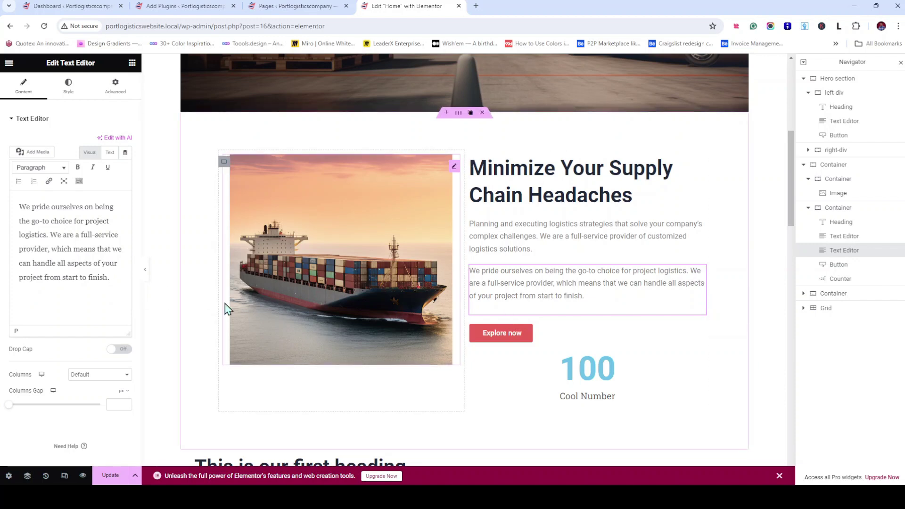
Strip the p tags from the HTML source of the "We pride ourselves" paragraph
click(109, 153)
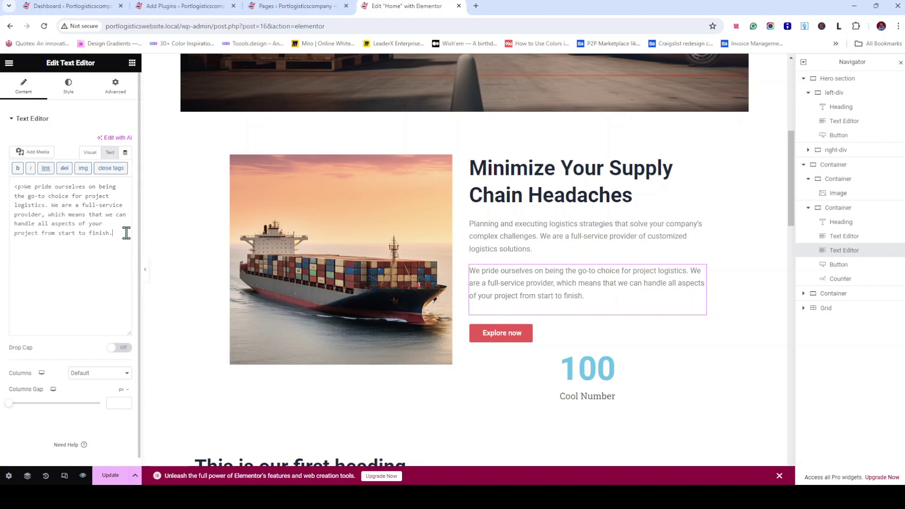
click(24, 186)
key(BackSpace)
key(BackSpace)
key(BackSpace)
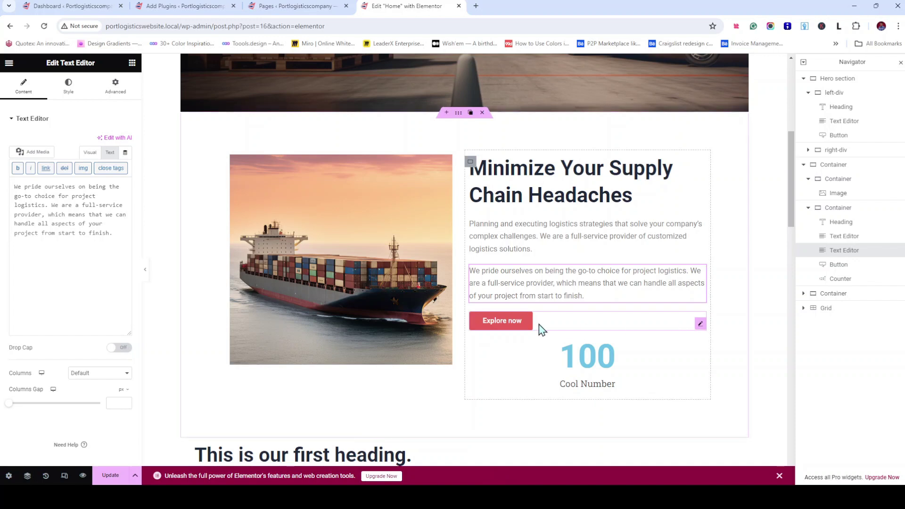
Change the label of the button below the two paragraphs to "Read more"
click(700, 325)
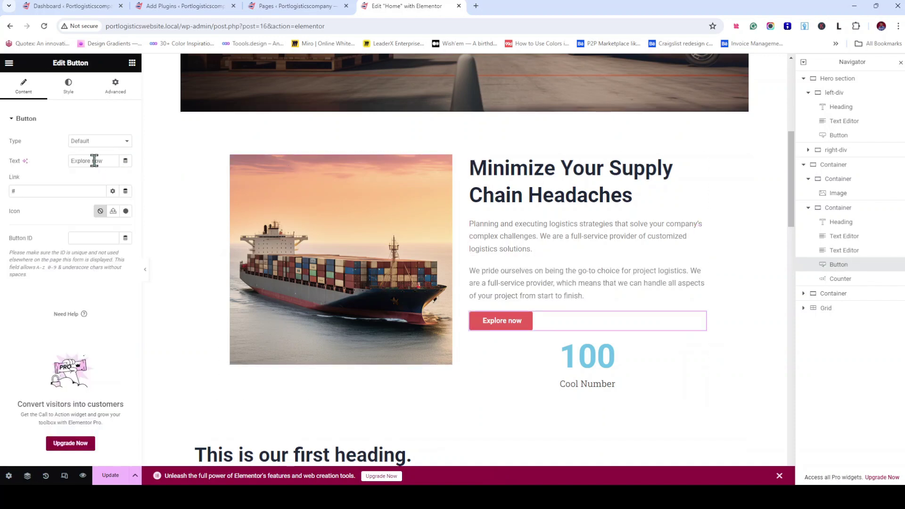
drag(105, 161, 49, 168)
text(Read )
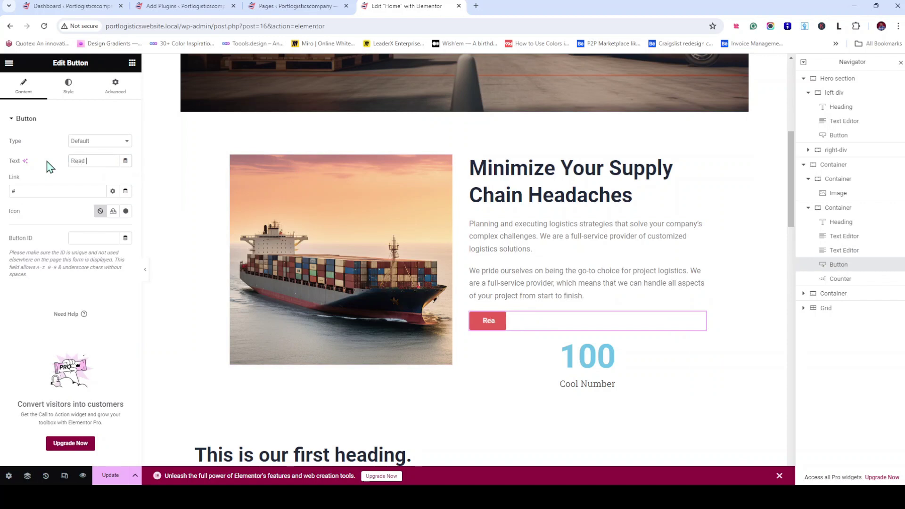
text(more)
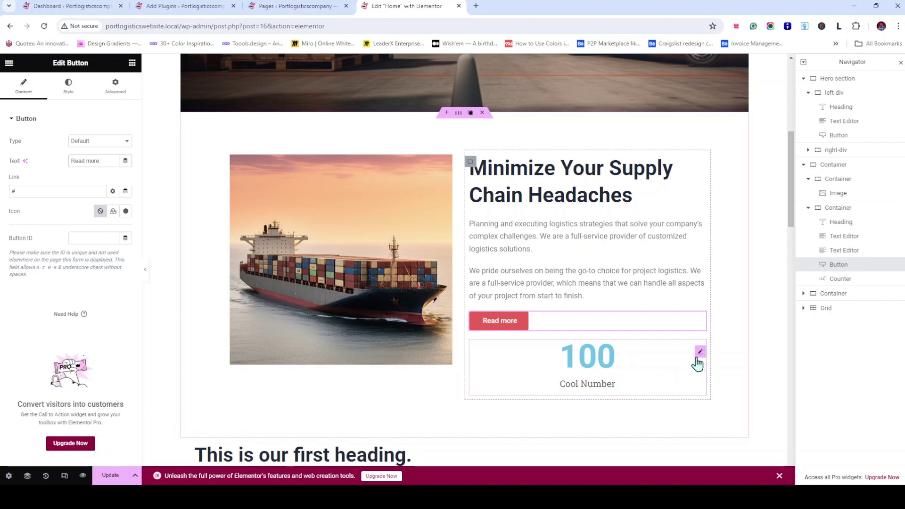
Open the counter for editing, and in the Figma design copy the "Satisfied Customers" label text under the 40k+ figure
click(700, 352)
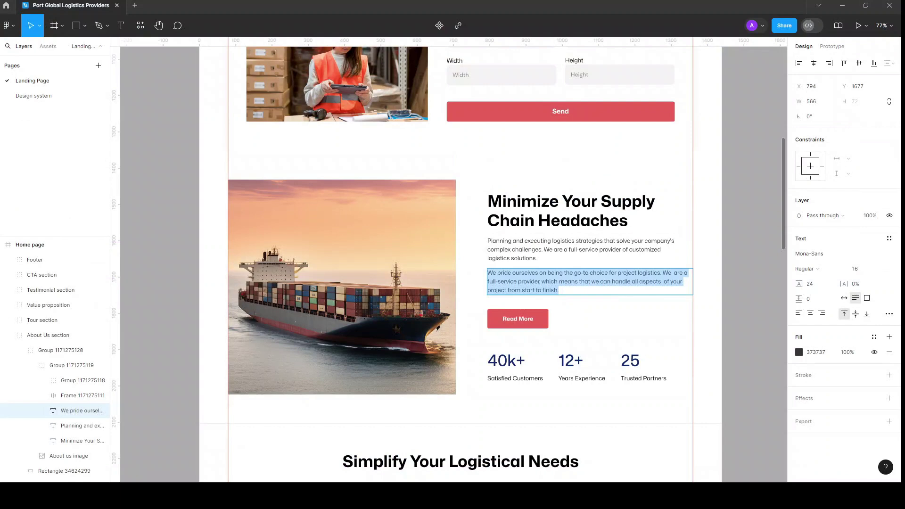
click(498, 365)
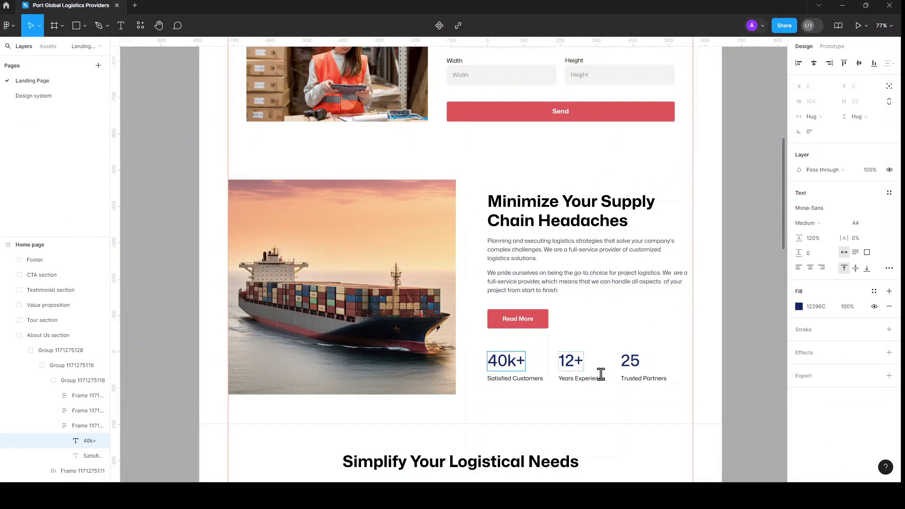
click(528, 381)
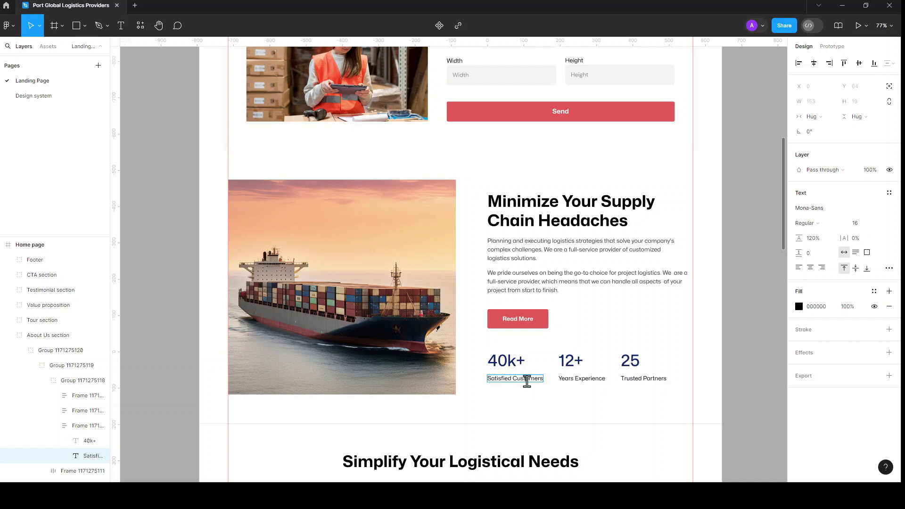
double_click(528, 381)
key(ctrl+c)
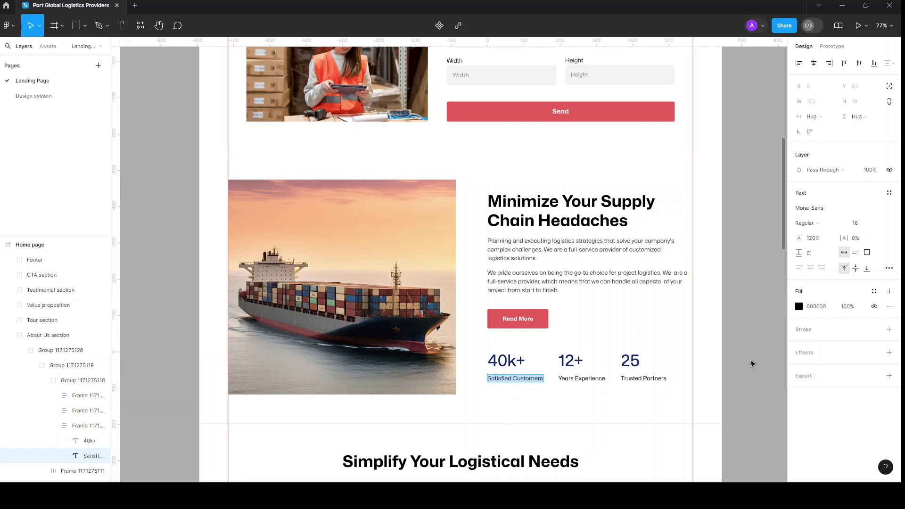
key(Escape)
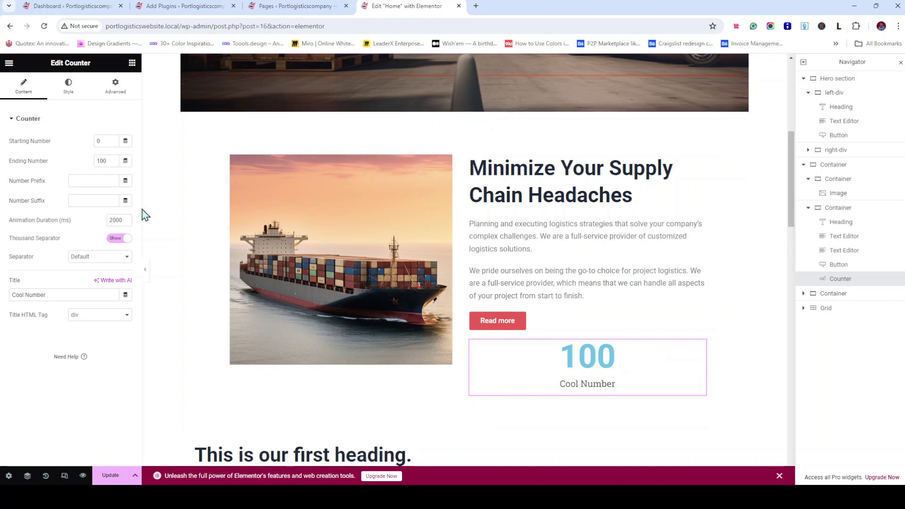
Set the Elementor counter's ending number to 40, its suffix to "K+" and its title to "Satisfied Customers"
double_click(101, 161)
key(BackSpace)
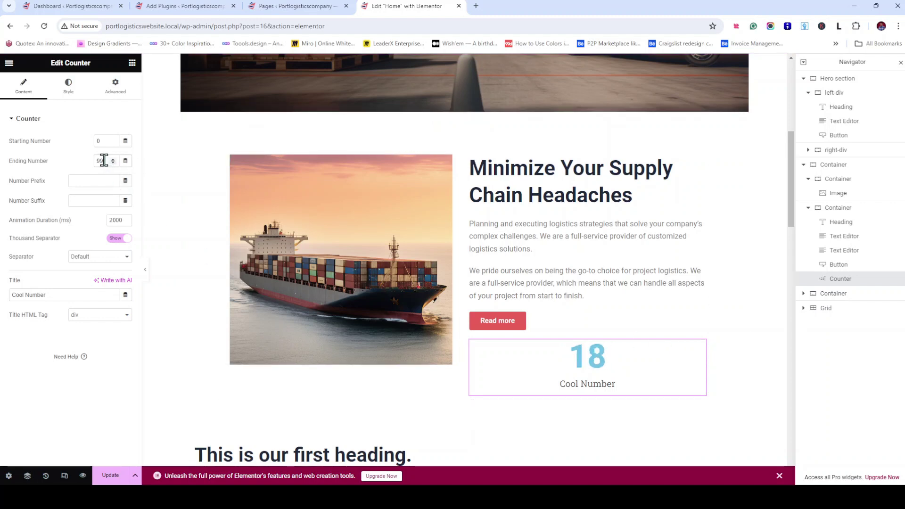
text(40)
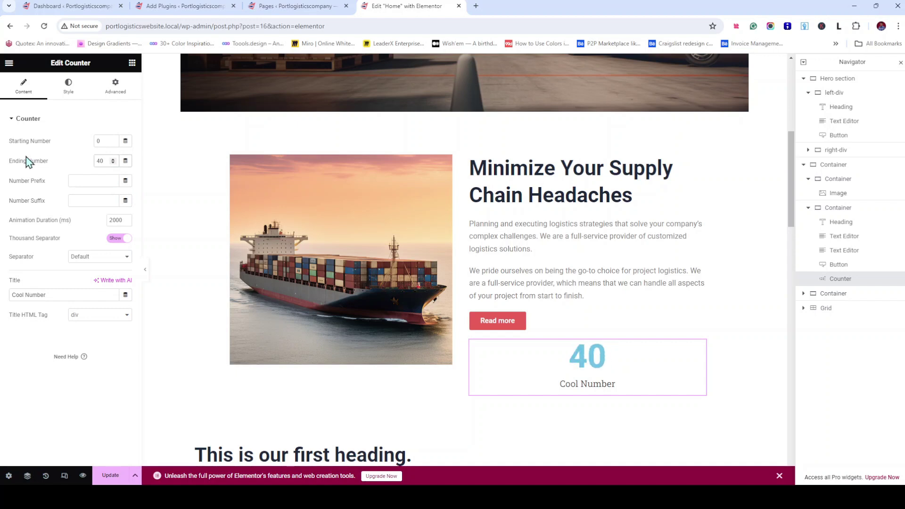
click(77, 203)
text(K+)
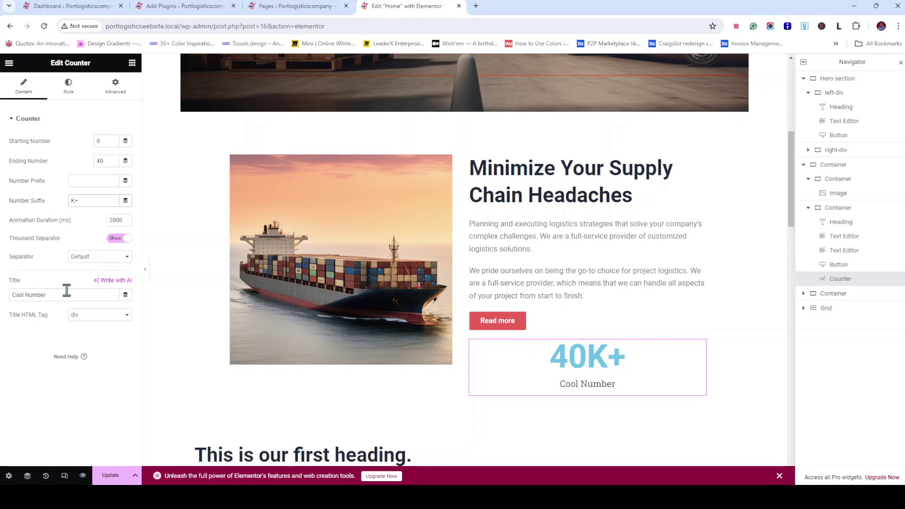
drag(55, 296, 7, 309)
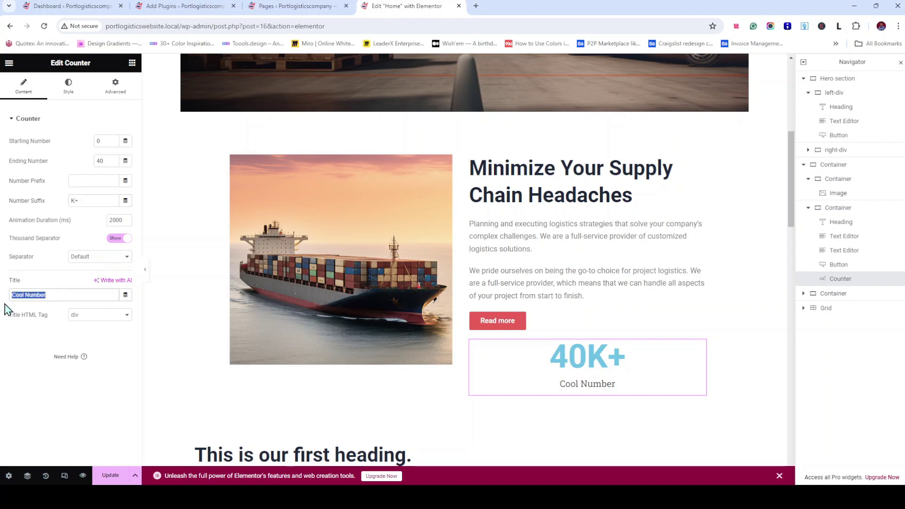
key(ctrl+v)
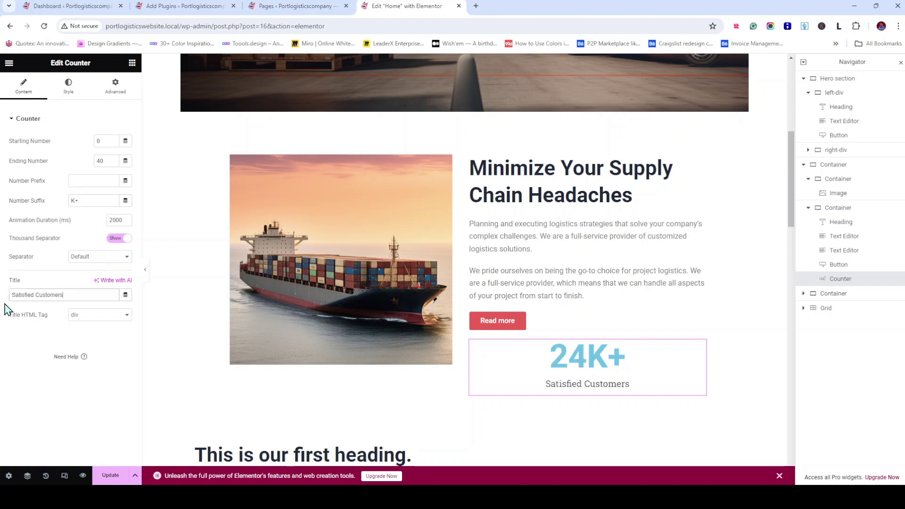
Set the font size of the counter's number to 44 px
click(68, 89)
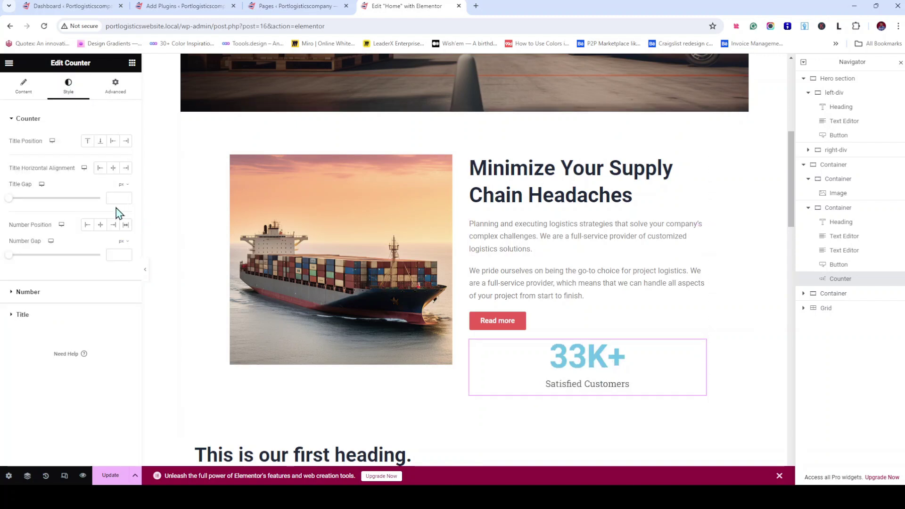
click(17, 295)
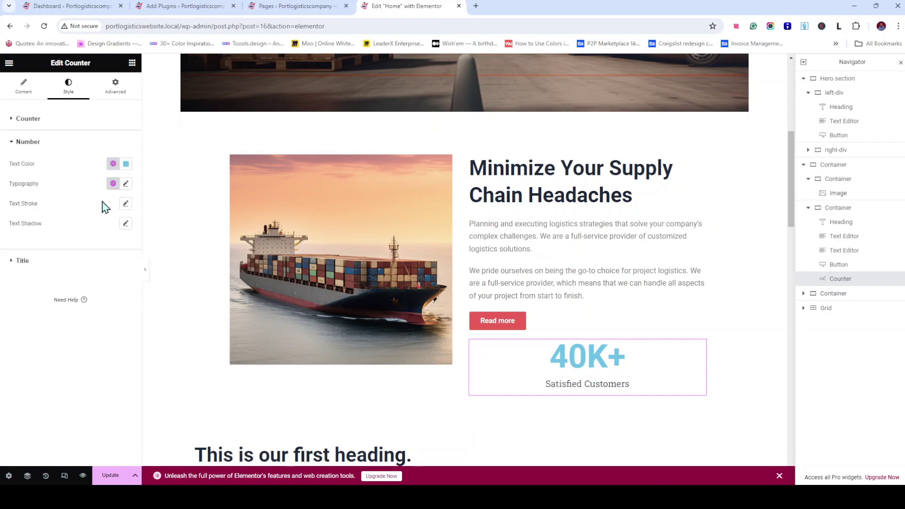
click(126, 185)
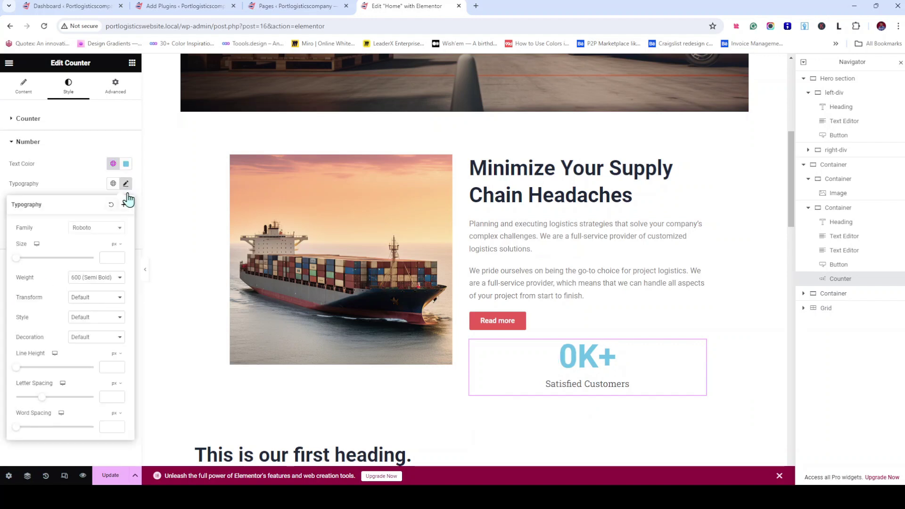
click(108, 259)
text(44)
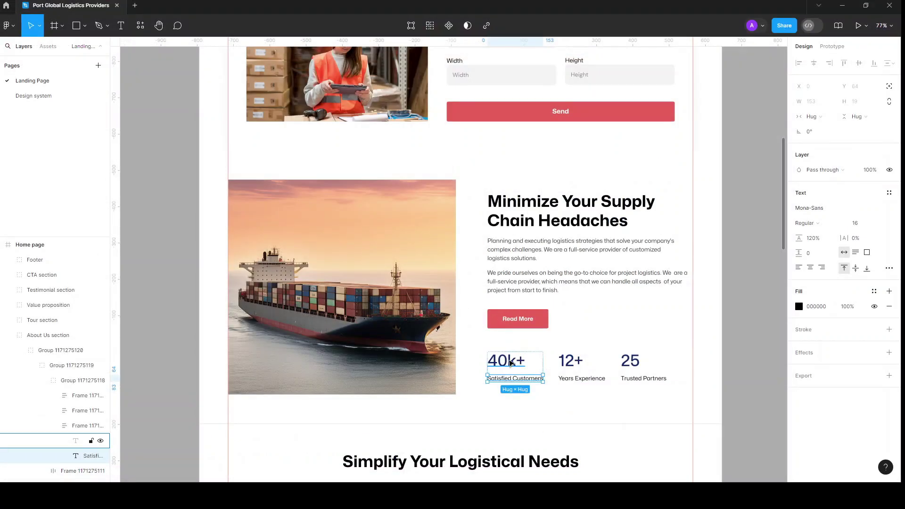
In the Figma design, copy the hex code of the blue-500 color style used by the 40k+ figure
click(510, 362)
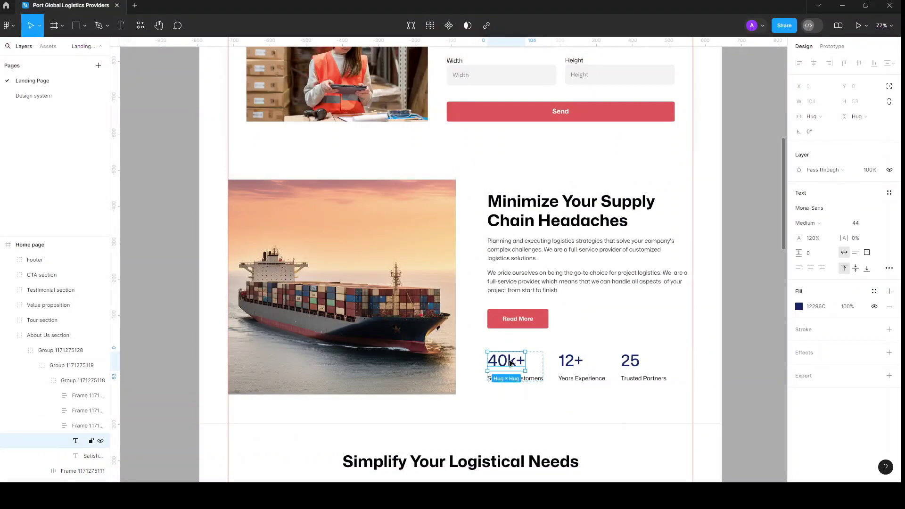
click(875, 292)
scroll(723, 460, down, 3)
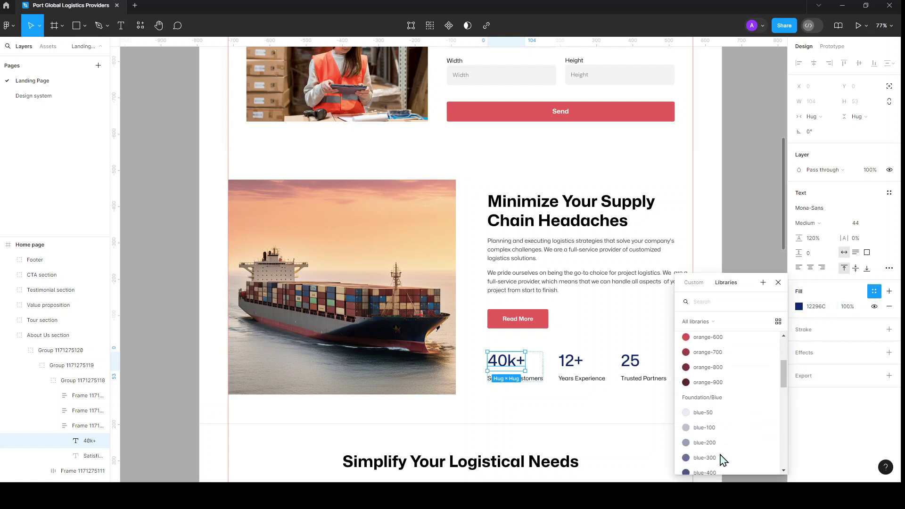
scroll(722, 459, down, 2)
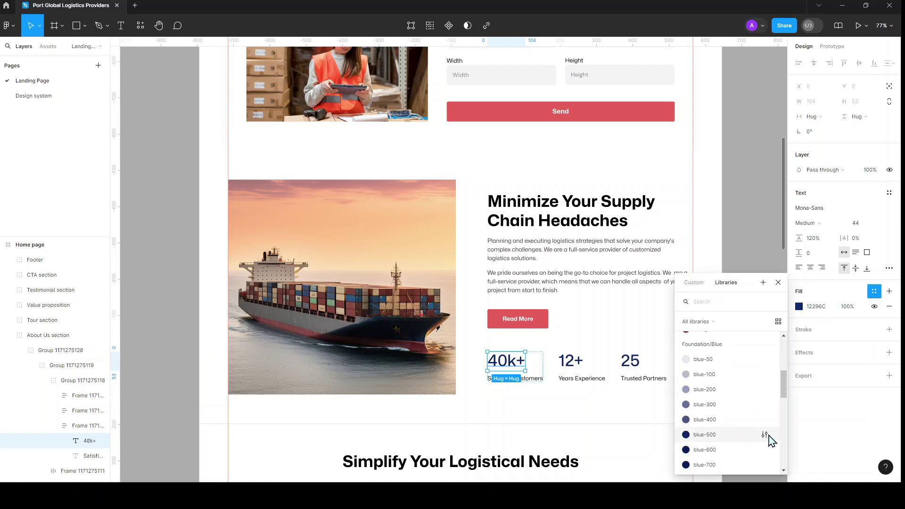
click(766, 434)
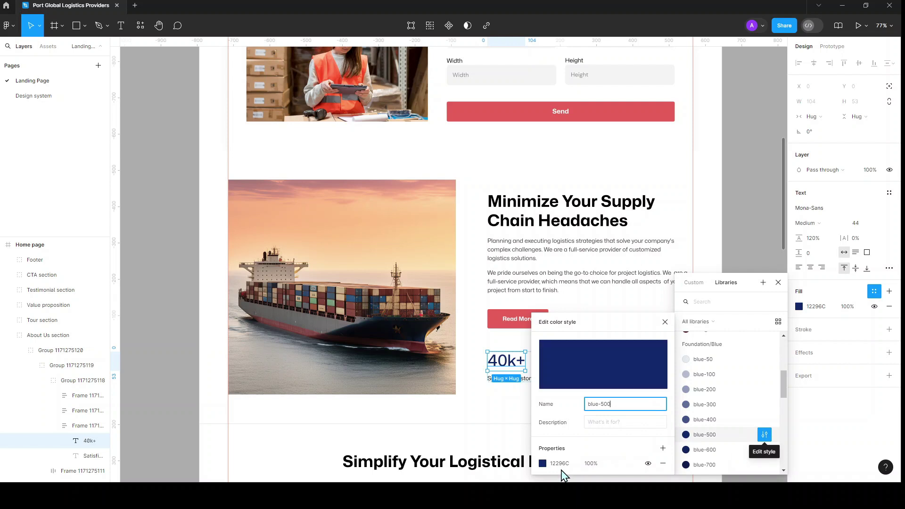
click(547, 468)
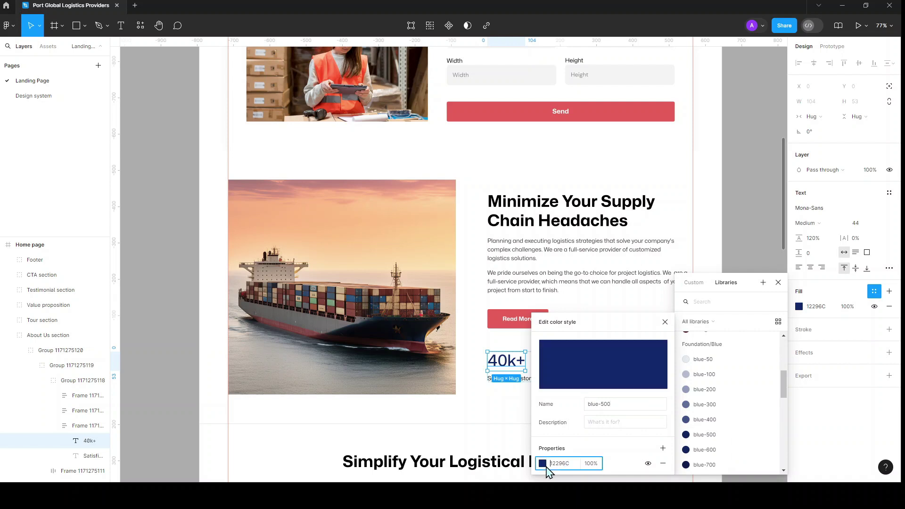
key(ctrl+a)
key(ctrl+c)
click(766, 269)
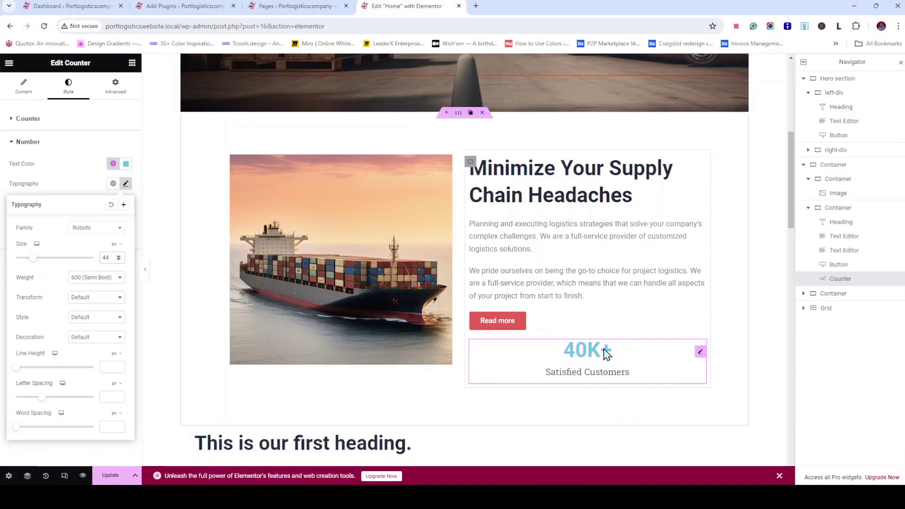
Back in Elementor, set the text color of the counter's number to 12296C
click(78, 163)
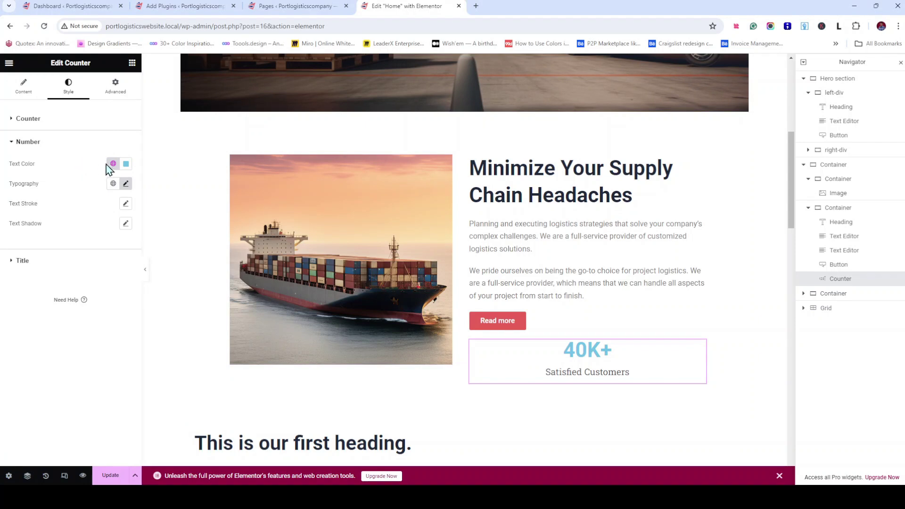
click(113, 164)
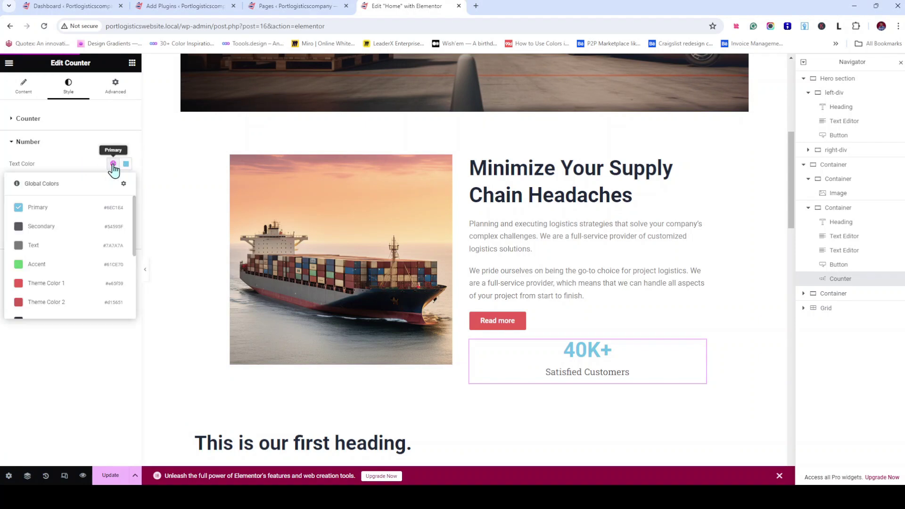
scroll(73, 281, down, 3)
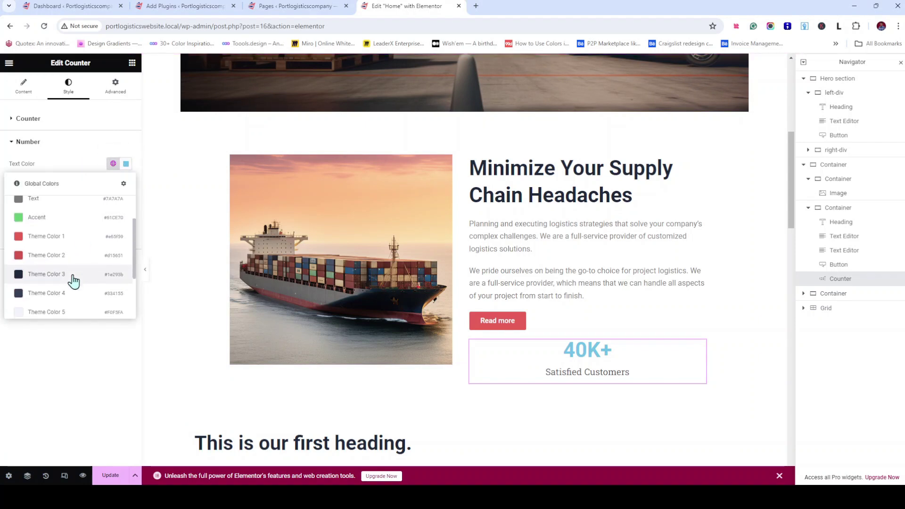
scroll(73, 281, down, 2)
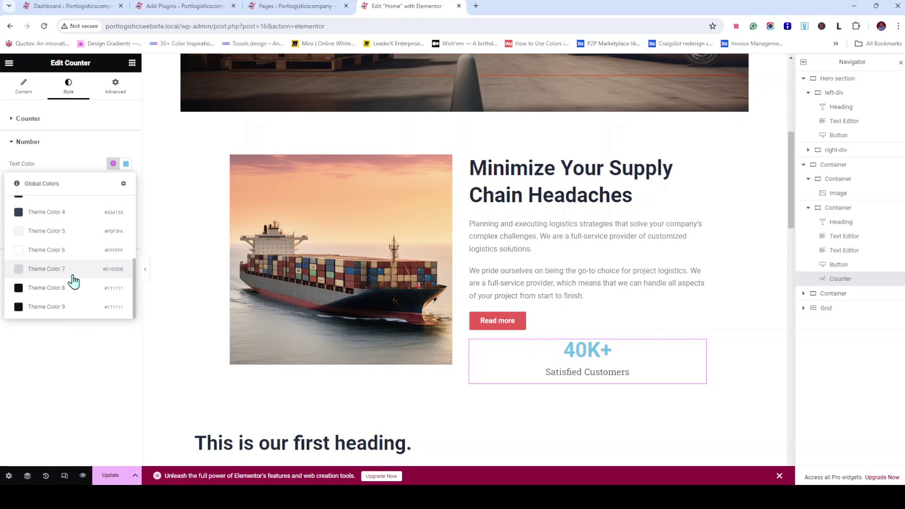
scroll(73, 282, up, 3)
click(126, 164)
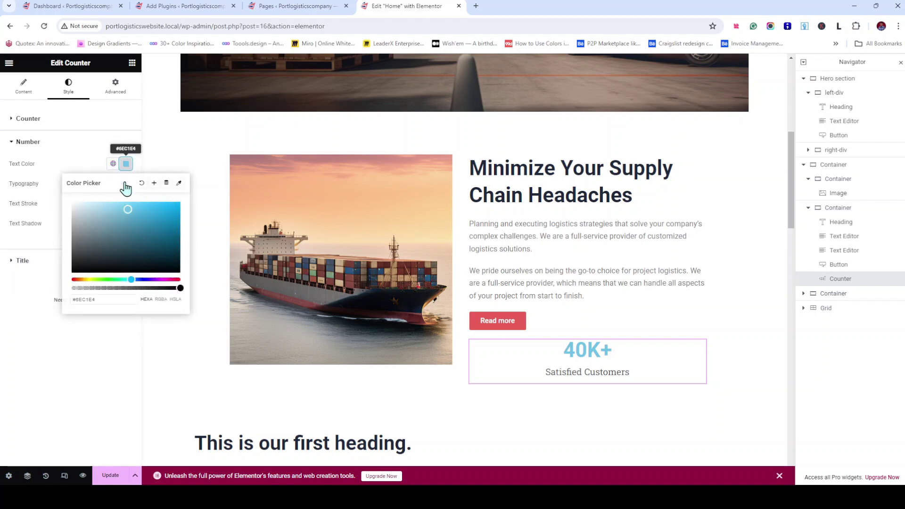
drag(106, 302, 60, 313)
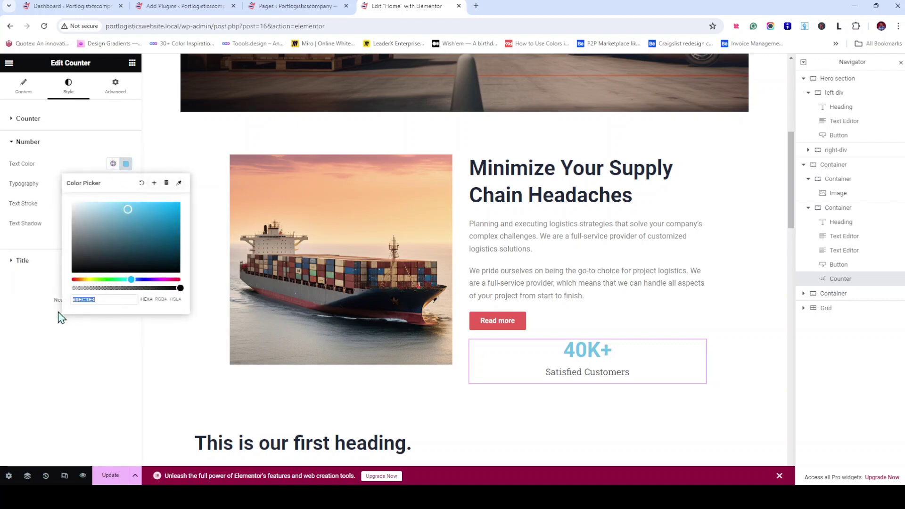
key(ctrl+v)
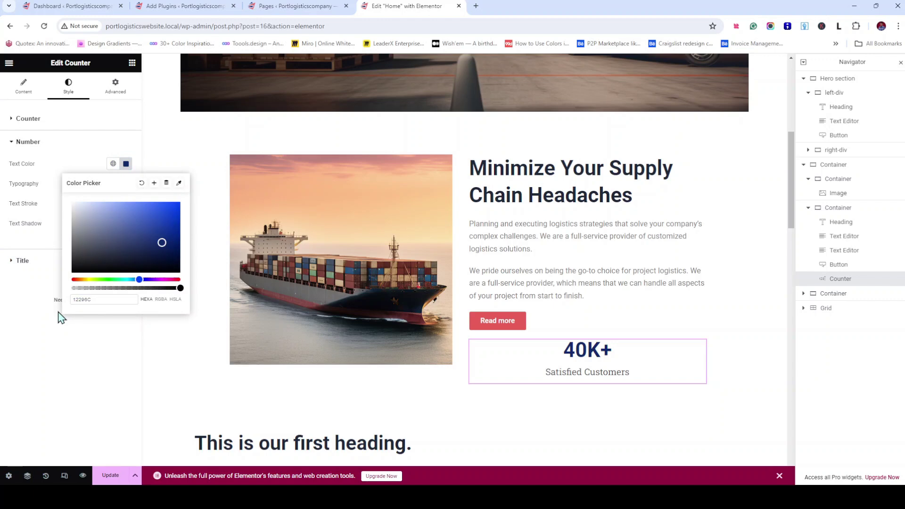
Save the counter number's color as a new global color named "Secondary color"
click(155, 184)
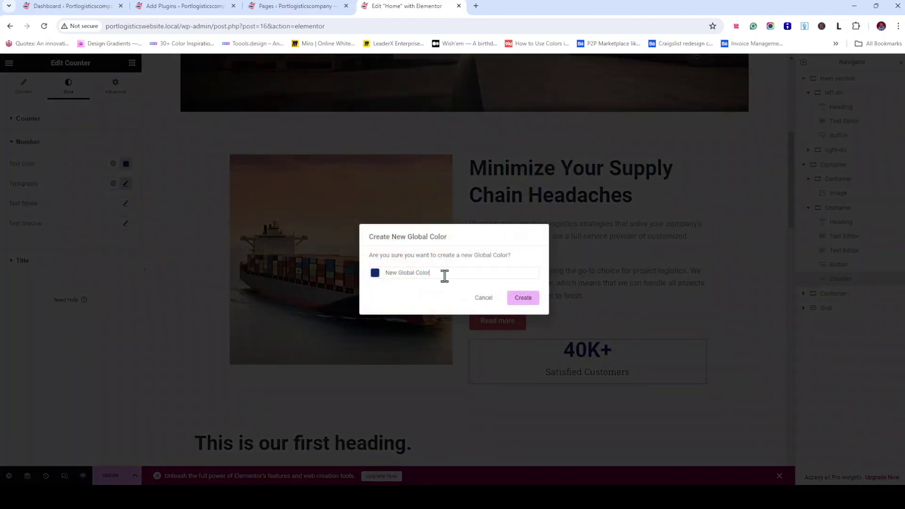
drag(441, 275, 349, 288)
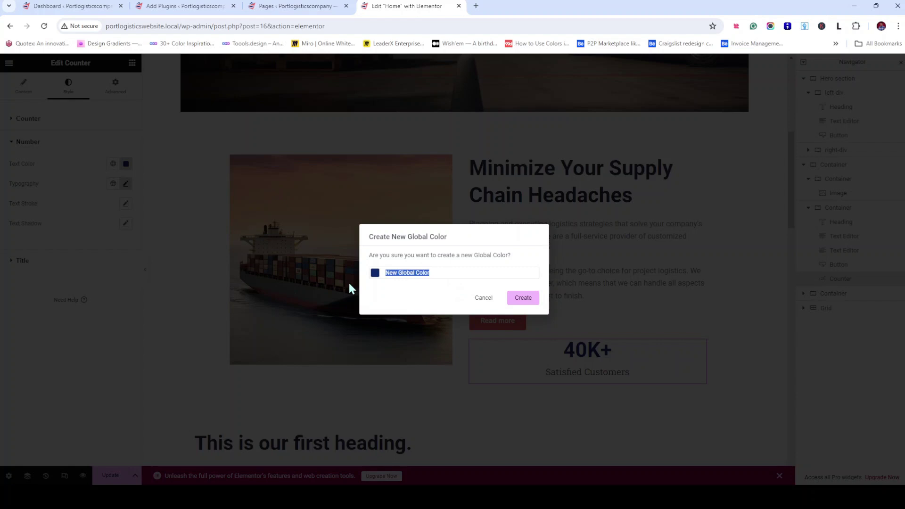
text(Secio)
key(BackSpace)
key(BackSpace)
text(ondary color)
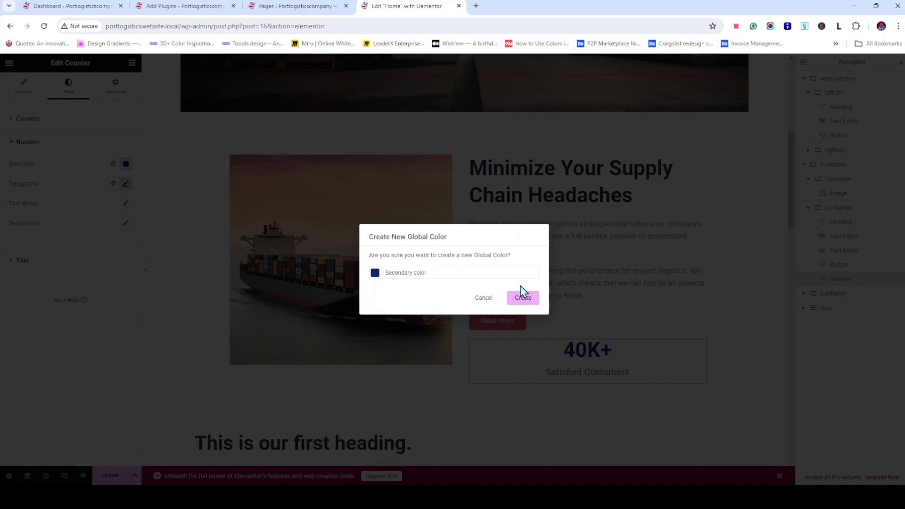
click(530, 302)
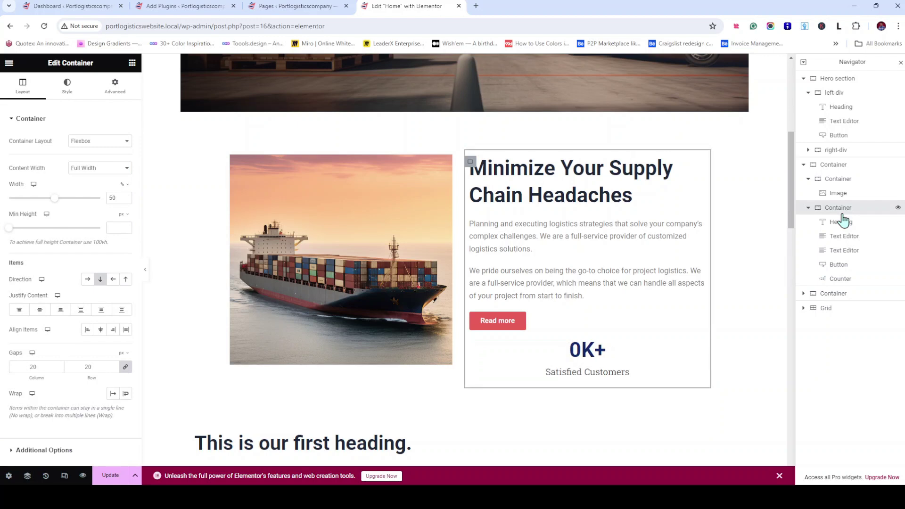
Rename the outer container holding the ship image and text columns as "about us"
click(833, 164)
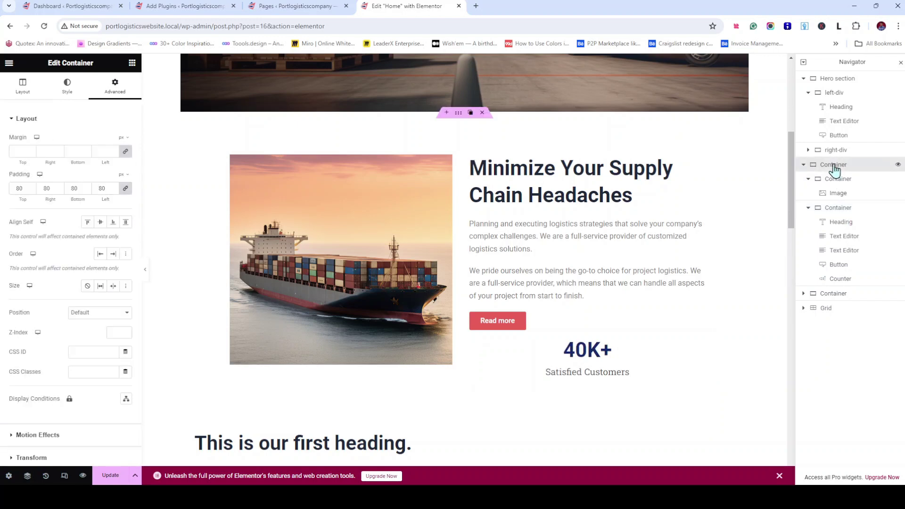
double_click(833, 164)
text(a)
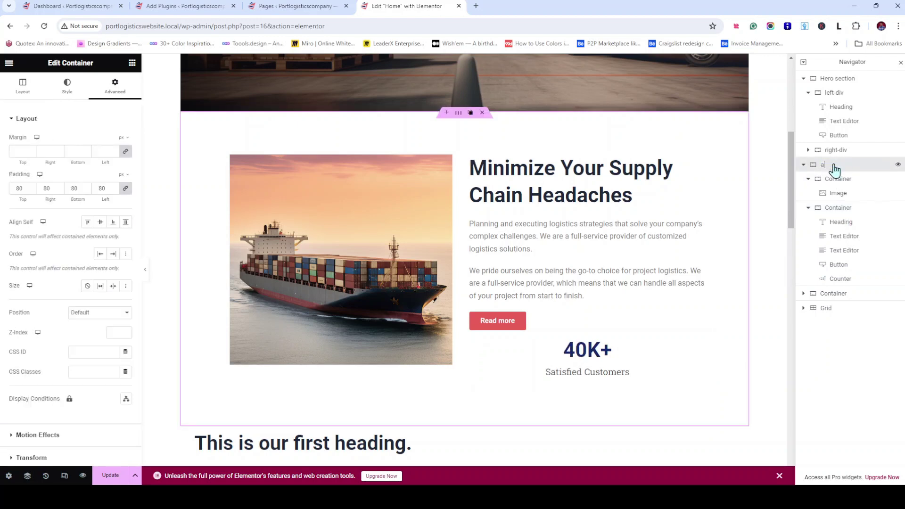
text(bout us)
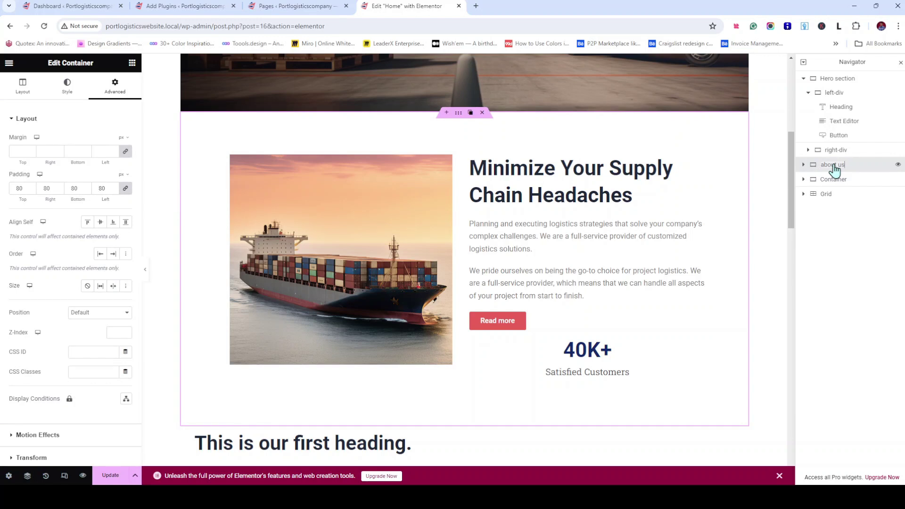
Expand the about us section's structure and rename the container holding the ship image as "left-Container"
click(805, 165)
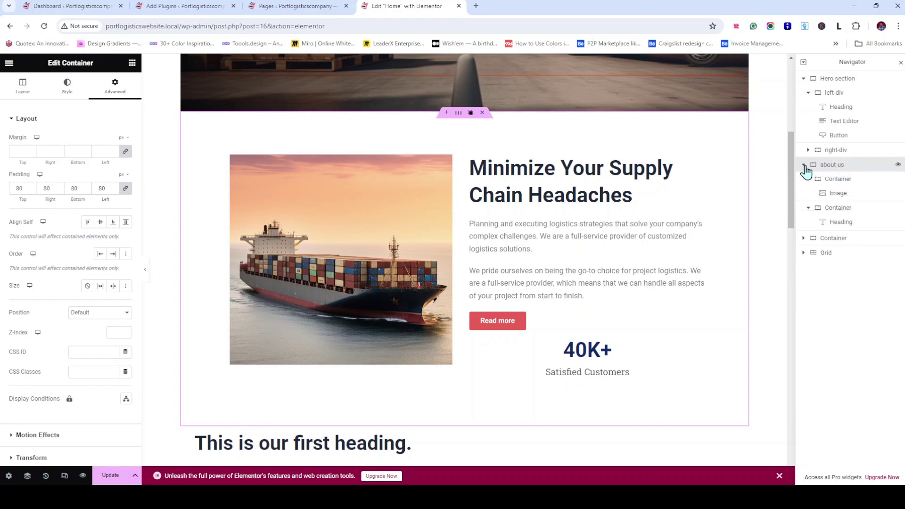
click(835, 184)
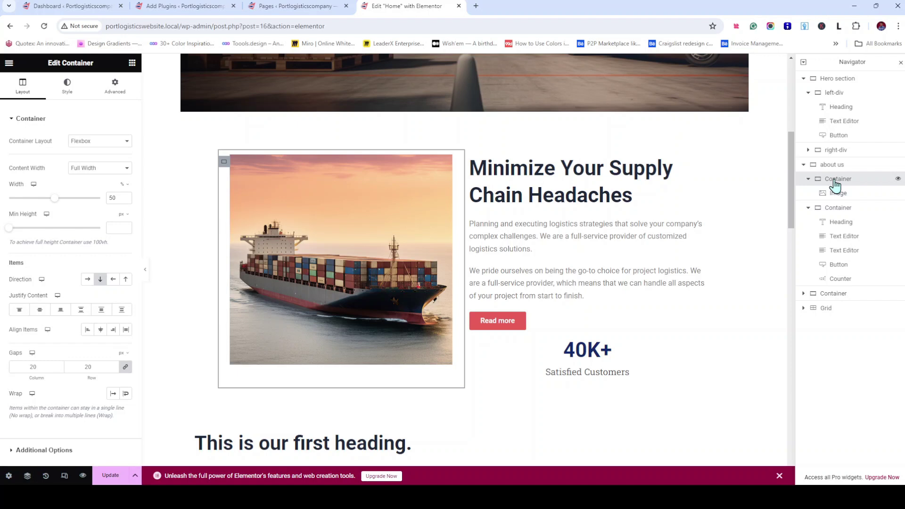
double_click(835, 183)
key(Home)
double_click(835, 181)
key(Home)
text(lefigh)
text(t)
key(Delete)
key(Delete)
Rename the container holding the heading, paragraphs, button and counter as "right-container"
click(834, 208)
double_click(834, 208)
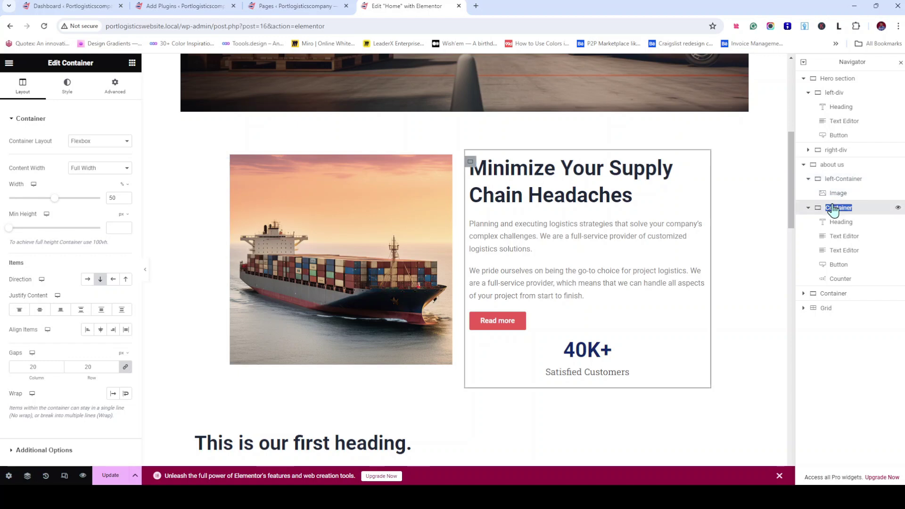
text(right-c)
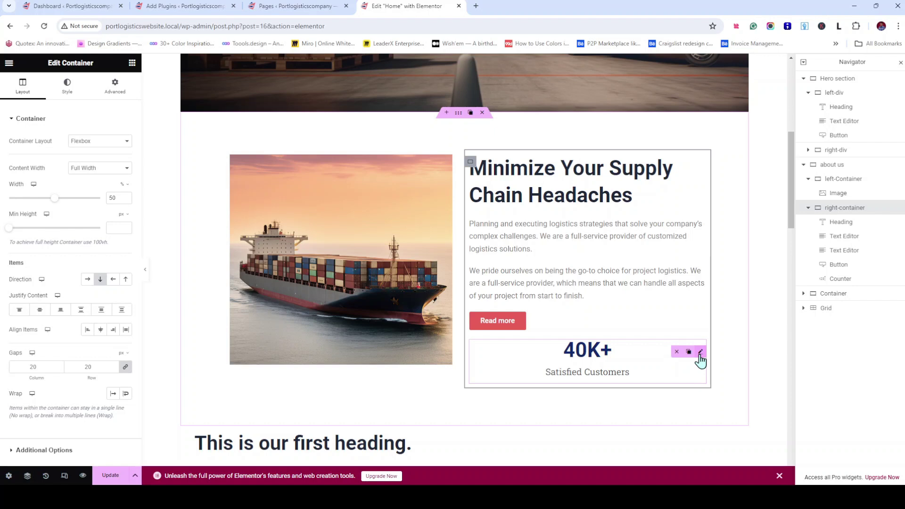
Add a new container below the Read more button and move the Satisfied Customers counter into it
click(133, 67)
drag(67, 218, 552, 348)
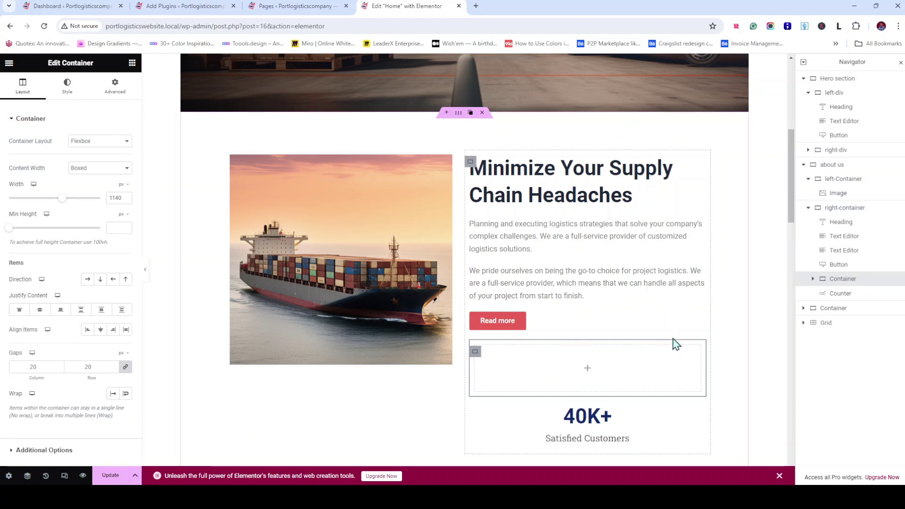
scroll(667, 333, down, 2)
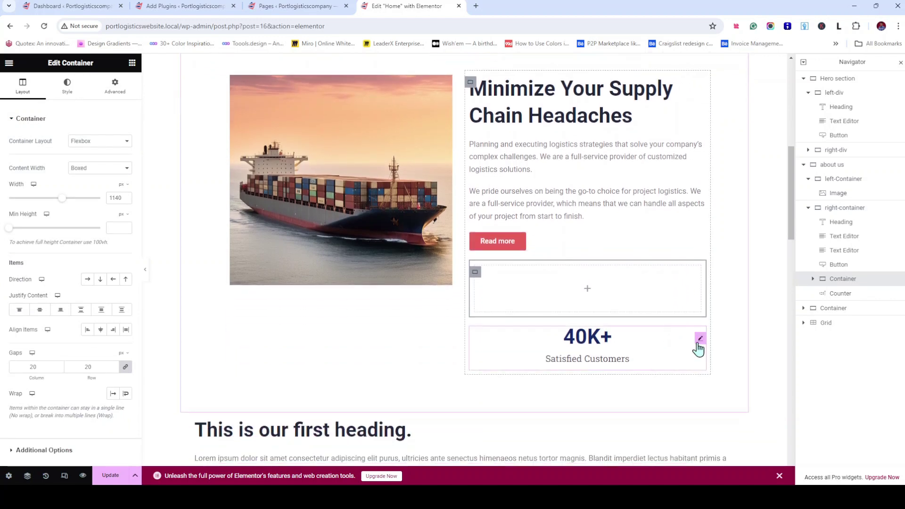
mouse_move(700, 340)
mouse_down()
mouse_move(598, 303)
mouse_move(590, 290)
mouse_move(592, 297)
mouse_up()
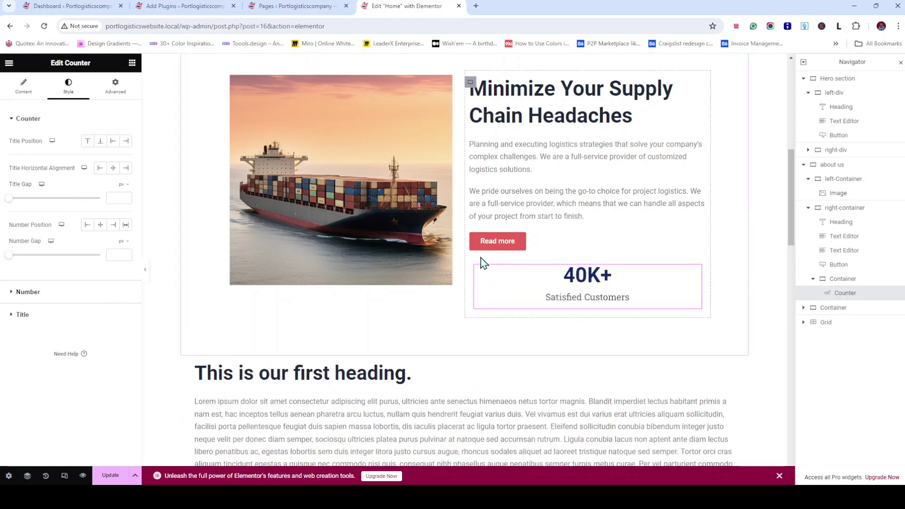
Duplicate the counter twice inside its new container and set the container's direction to a horizontal row
click(845, 280)
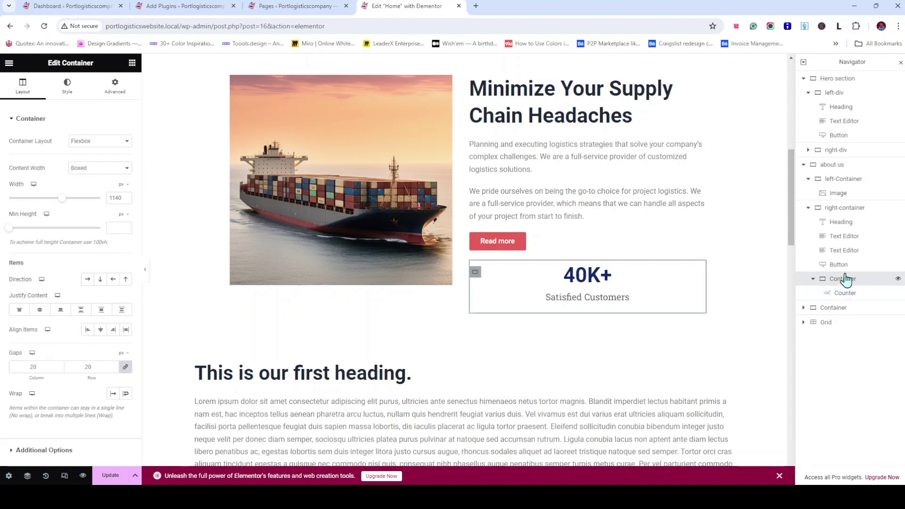
click(101, 280)
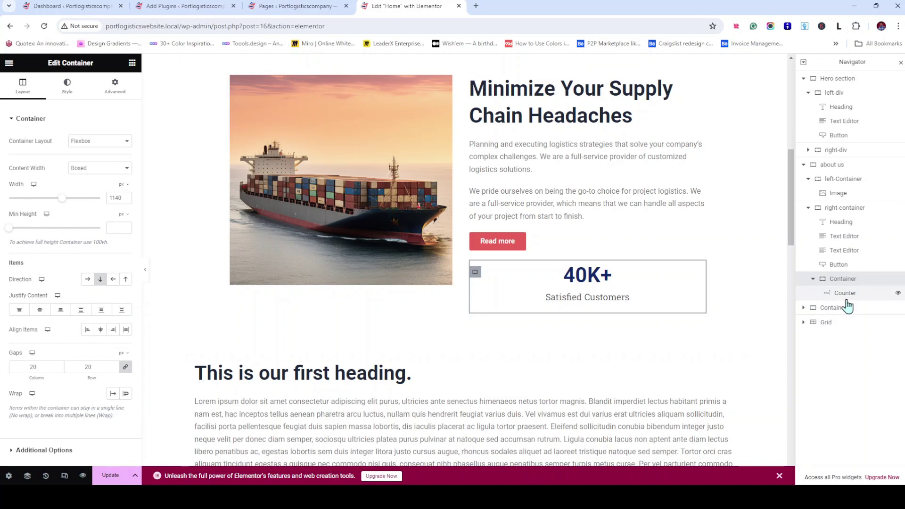
click(695, 285)
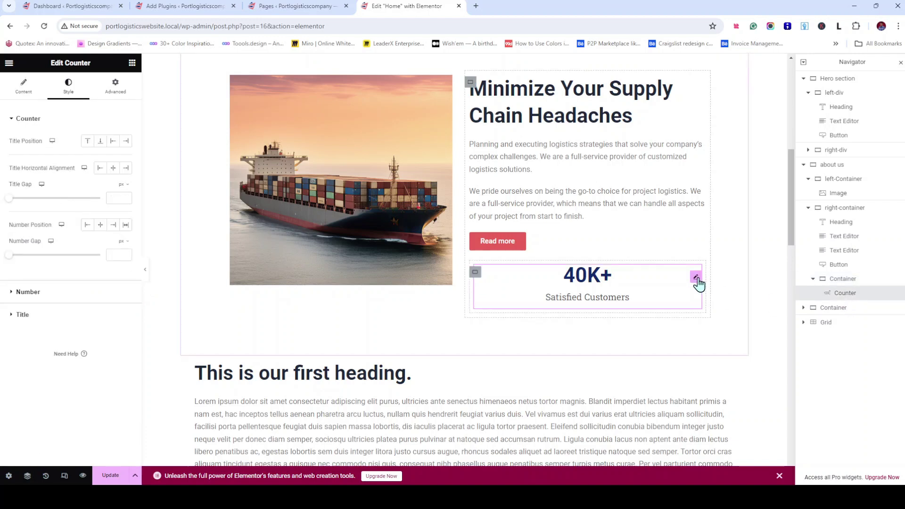
mouse_move(697, 285)
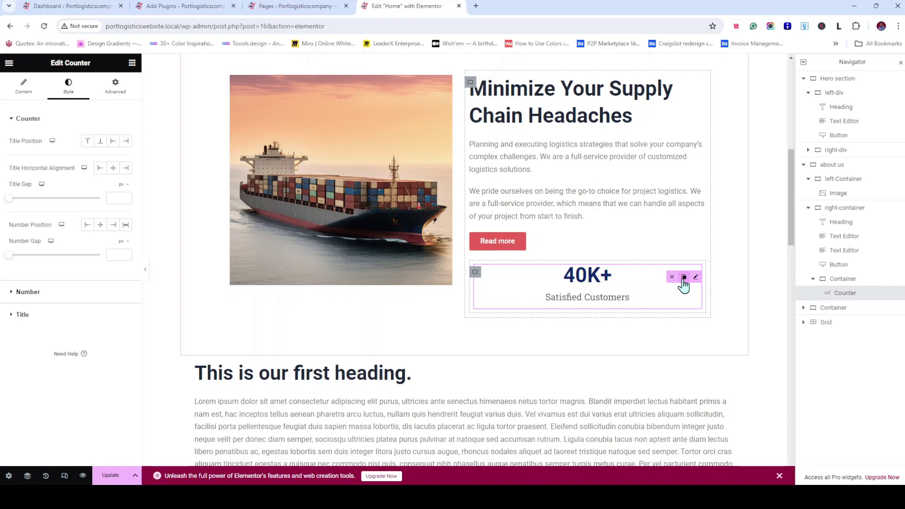
click(685, 278)
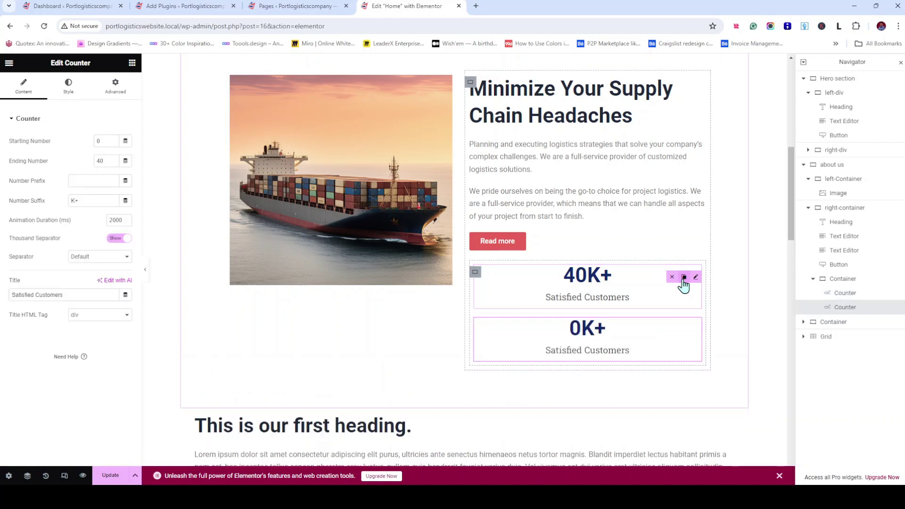
click(684, 278)
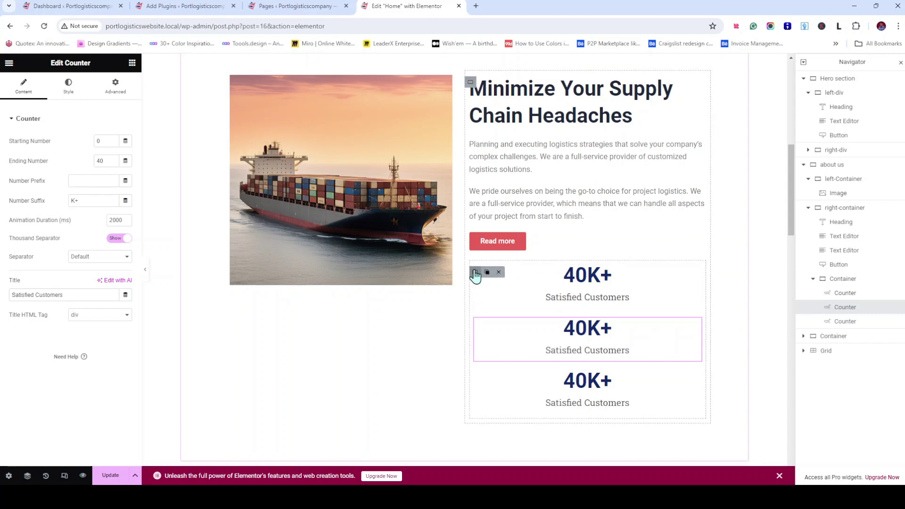
click(475, 273)
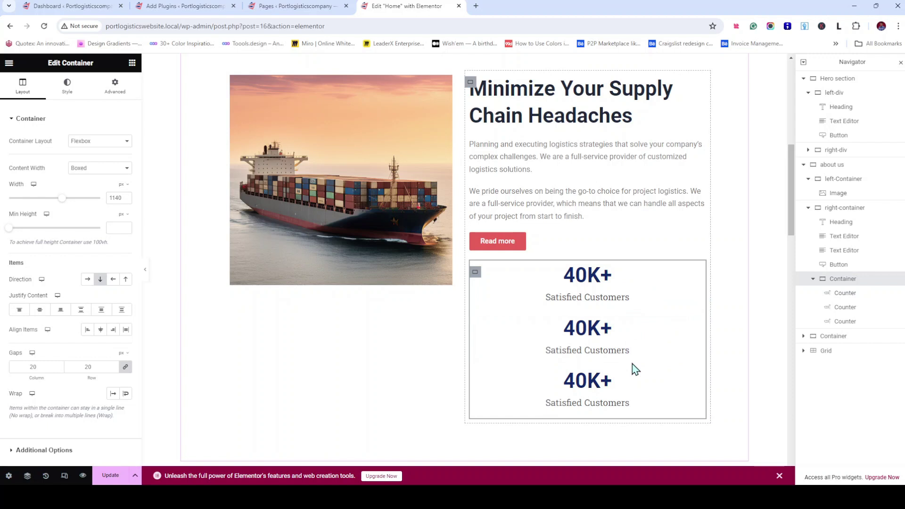
click(87, 279)
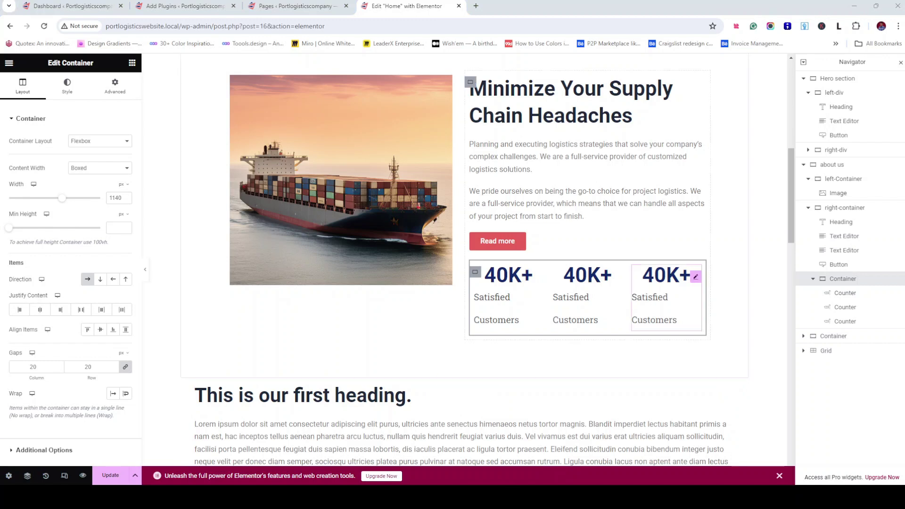
Change the middle counter's number suffix to "+" and set its ending number to 12
click(617, 277)
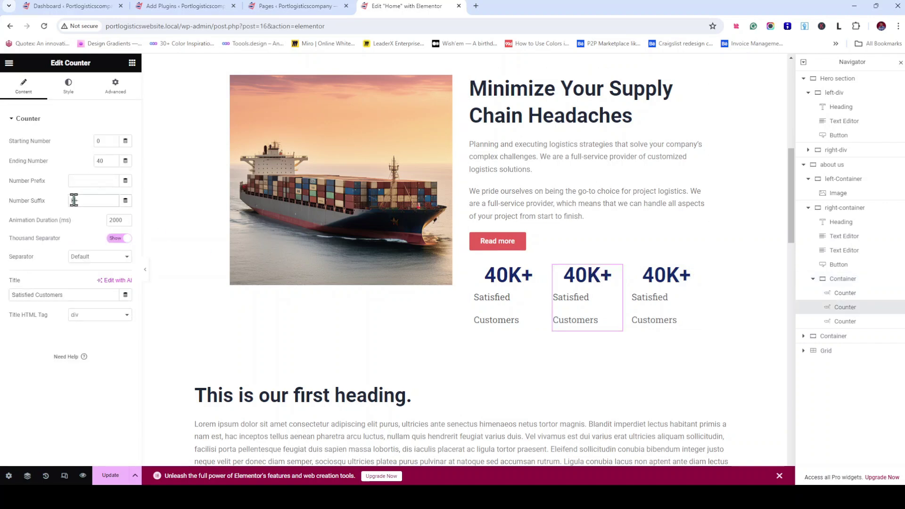
click(74, 201)
key(BackSpace)
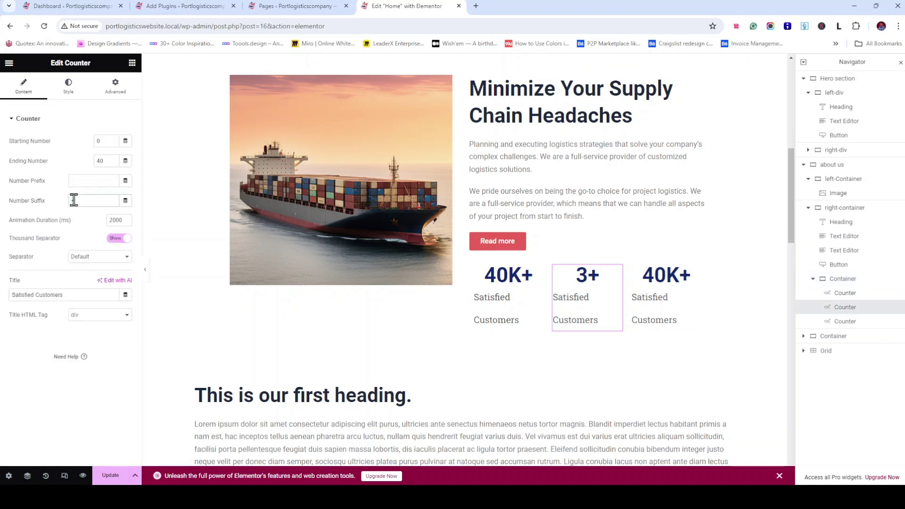
double_click(100, 161)
text(12)
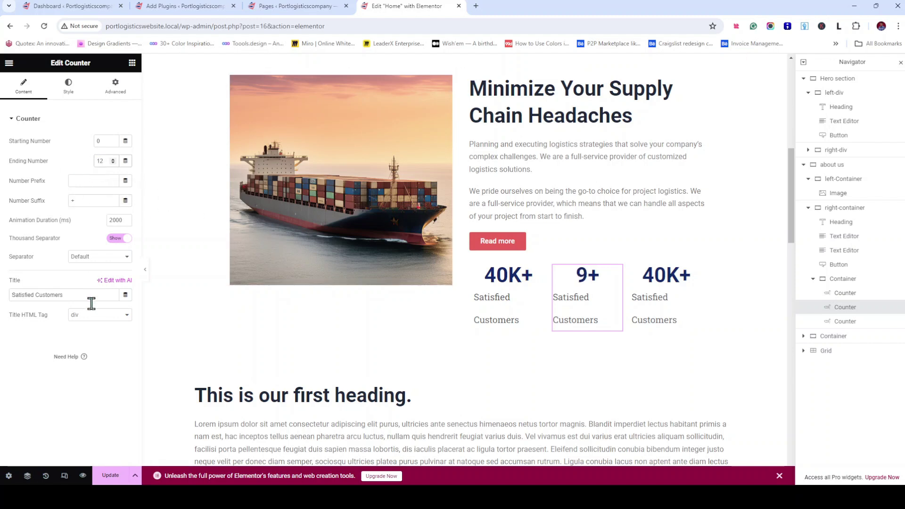
Replace the middle counter's title with "Years experience"
drag(66, 296, 2, 306)
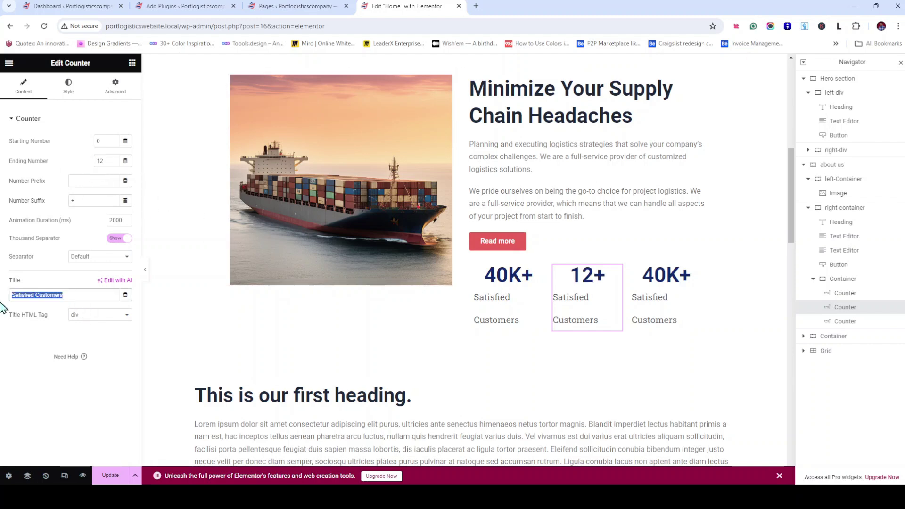
text(Yea)
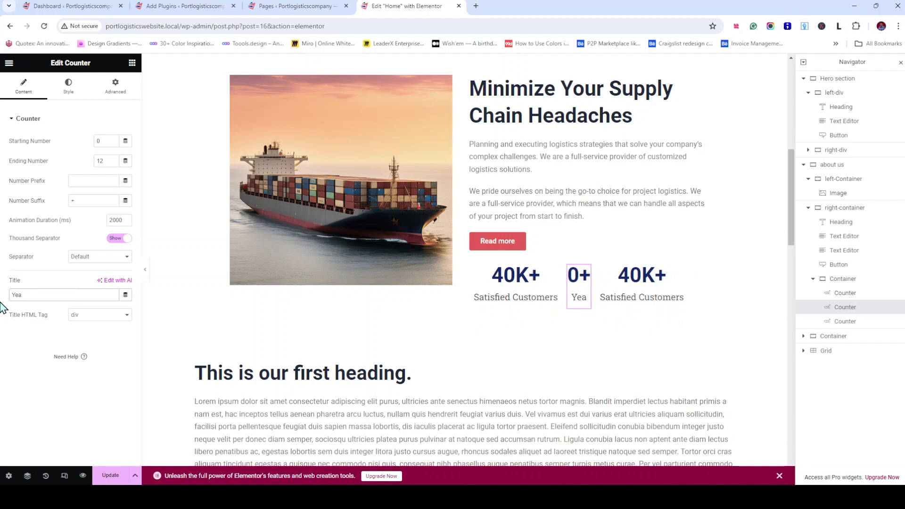
text(rs e)
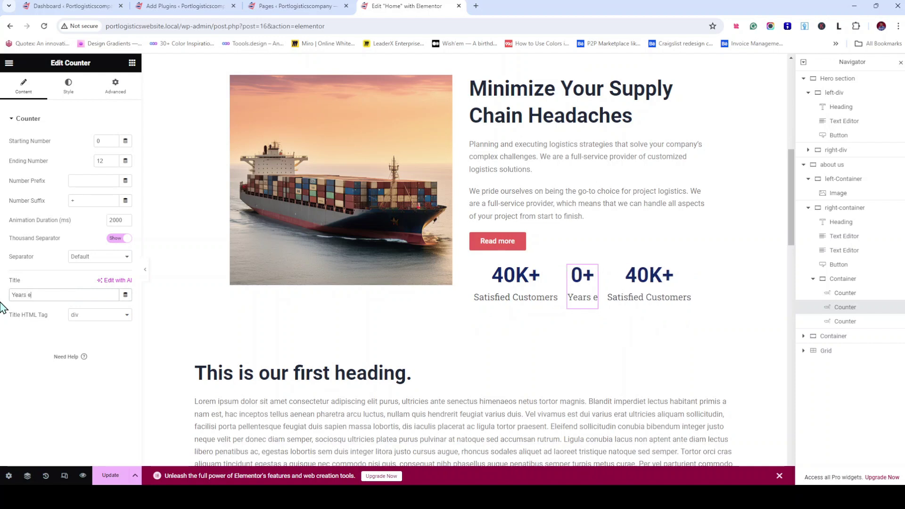
text(xperiencs)
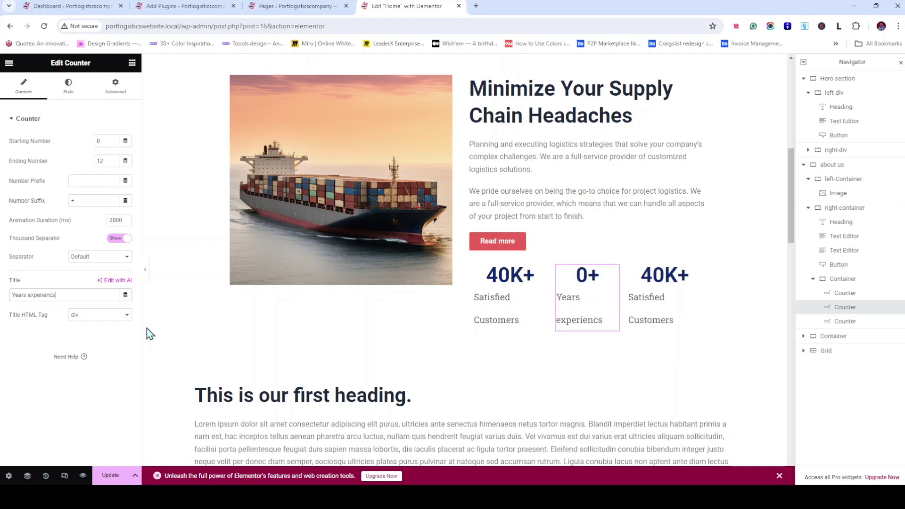
key(BackSpace)
text(es)
key(BackSpace)
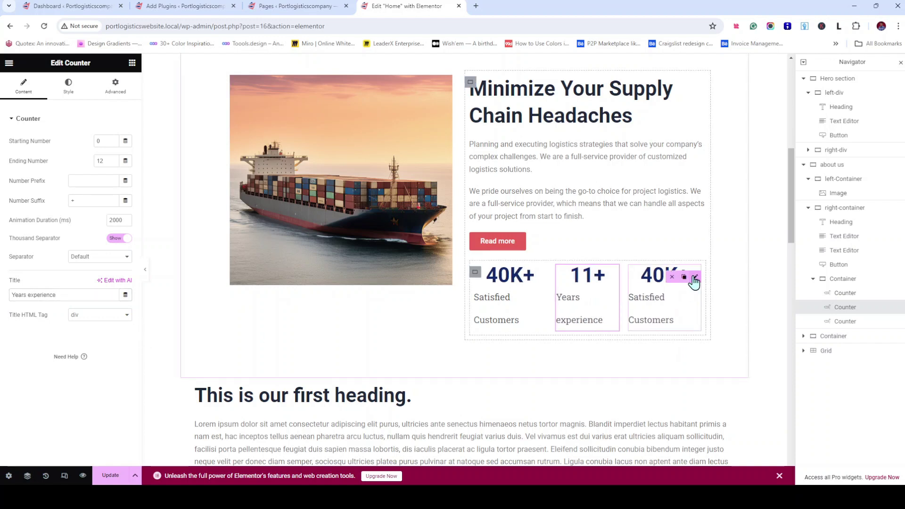
Set the third counter's ending number to 25 and clear its number suffix
click(696, 278)
double_click(100, 161)
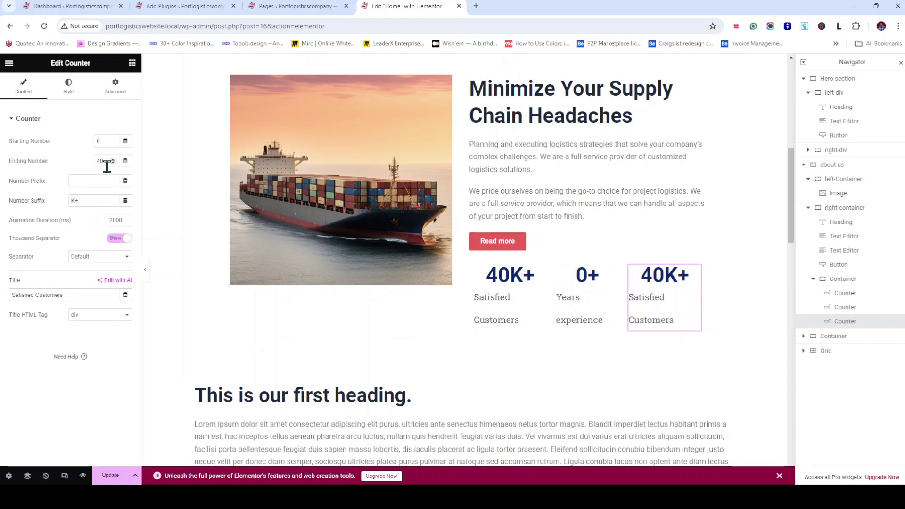
text(2)
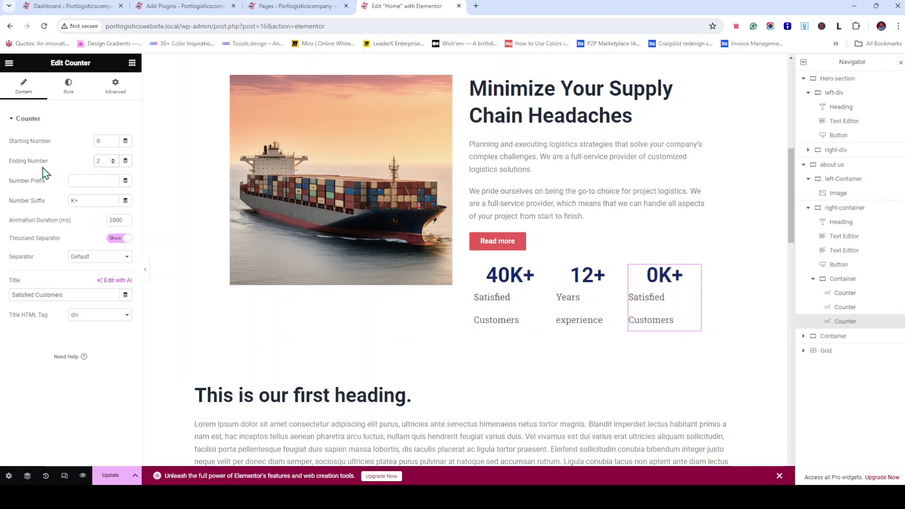
text(5)
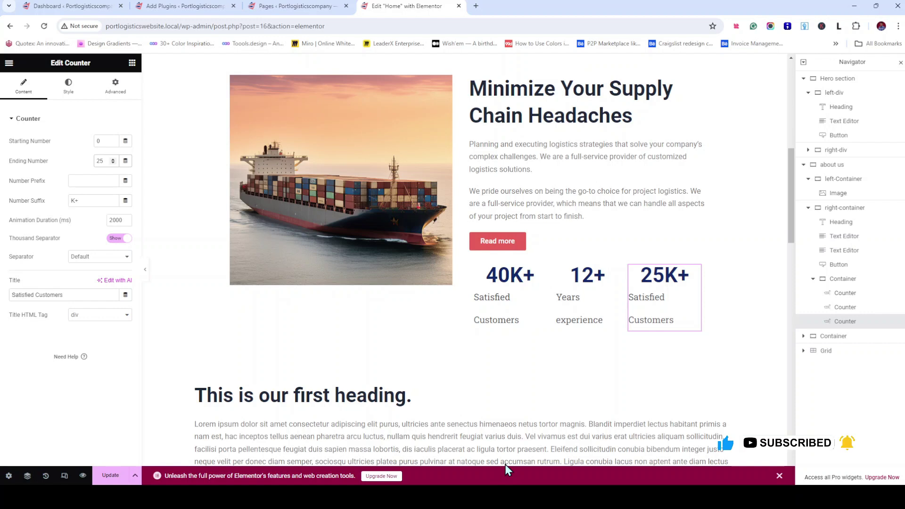
double_click(75, 200)
key(BackSpace)
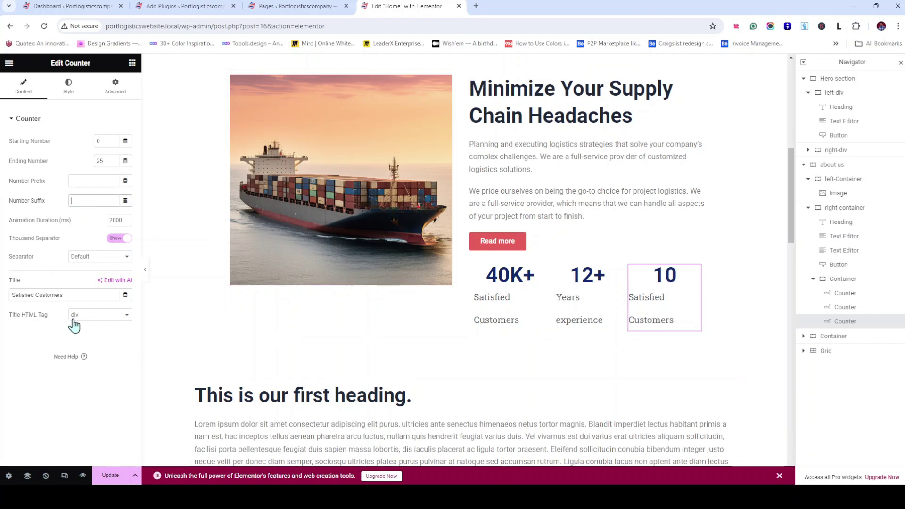
Replace the third counter's title with "Trusted Partners"
drag(64, 295, 4, 305)
click(101, 299)
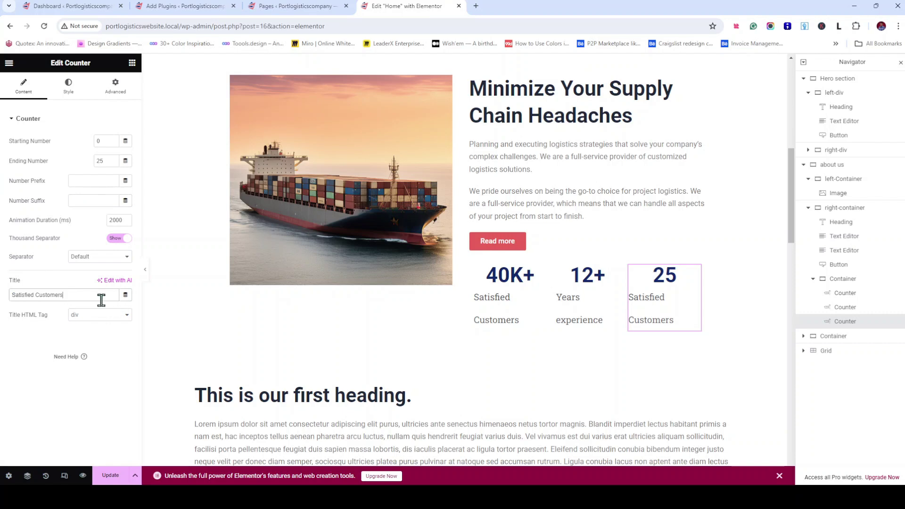
triple_click(101, 299)
text(Trusted Partners)
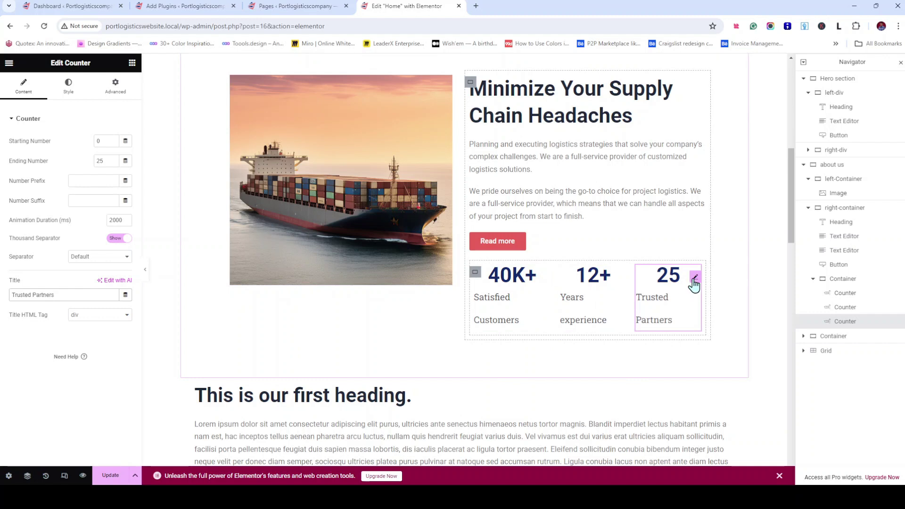
Center the Trusted Partners counter's title horizontally and set the column and row gaps of the counters' container to 0
click(73, 88)
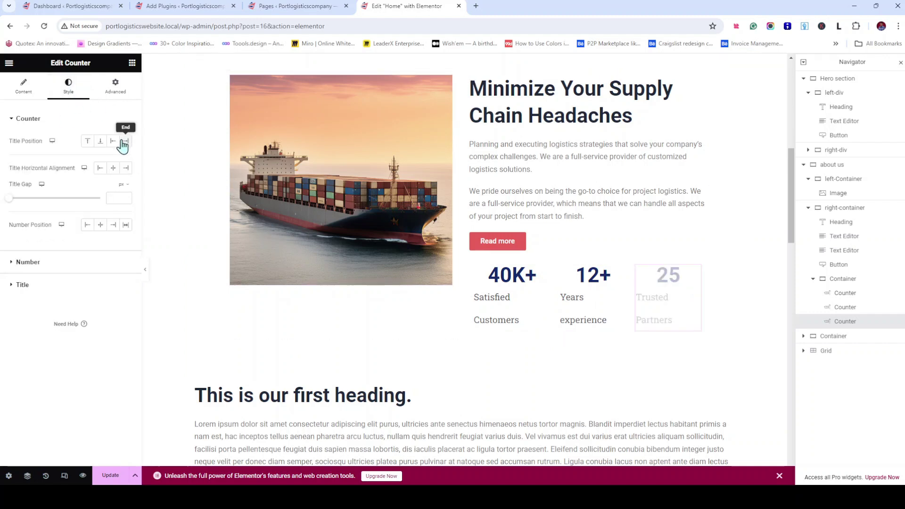
click(113, 170)
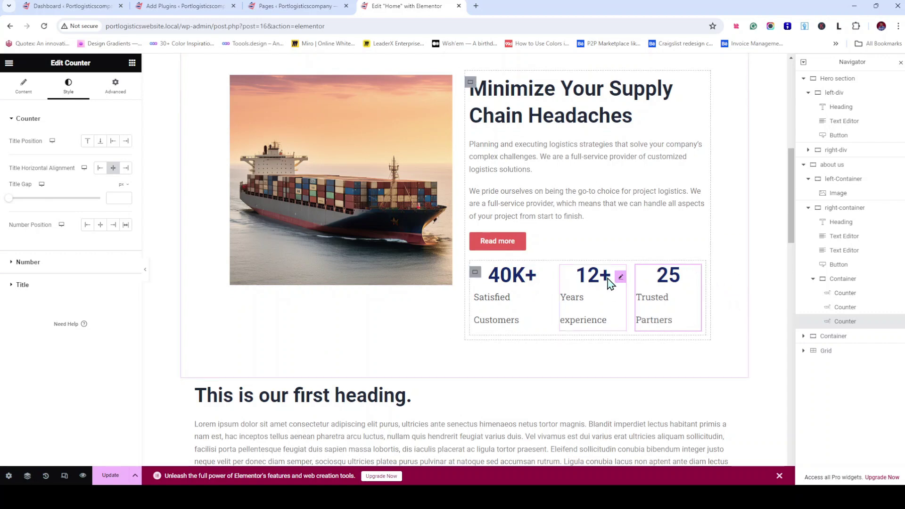
click(839, 281)
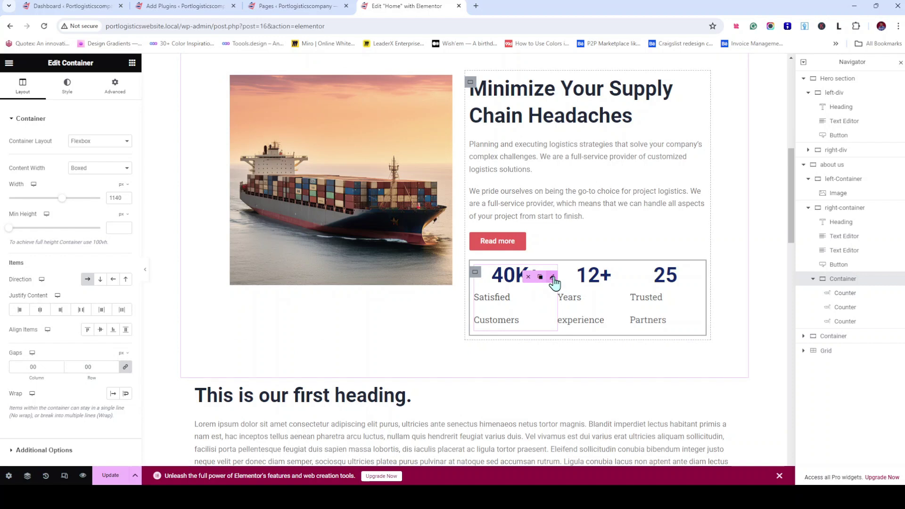
Set the title typography size of the Satisfied Customers counter to 16 px
click(554, 279)
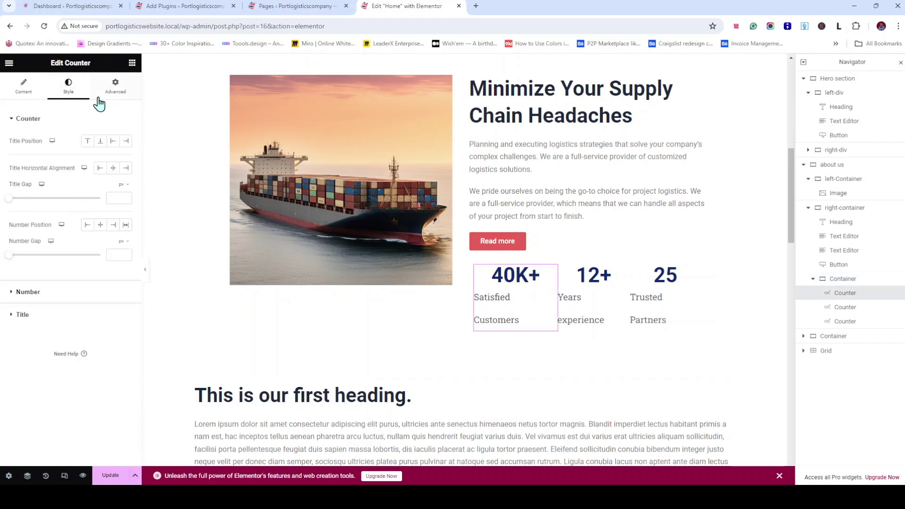
click(121, 95)
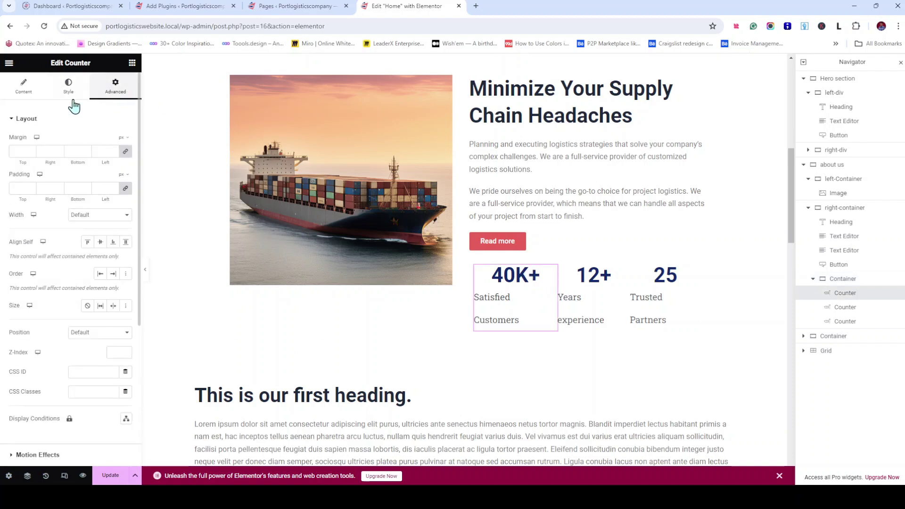
click(34, 97)
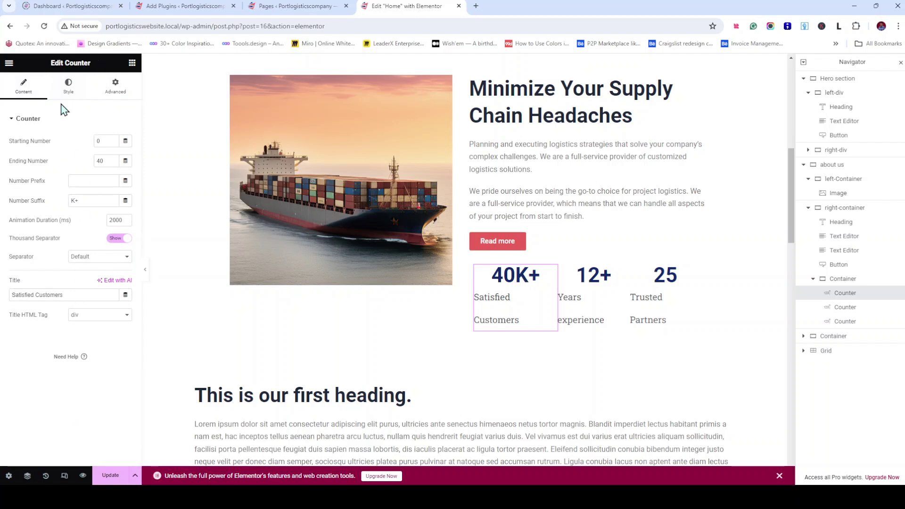
click(75, 87)
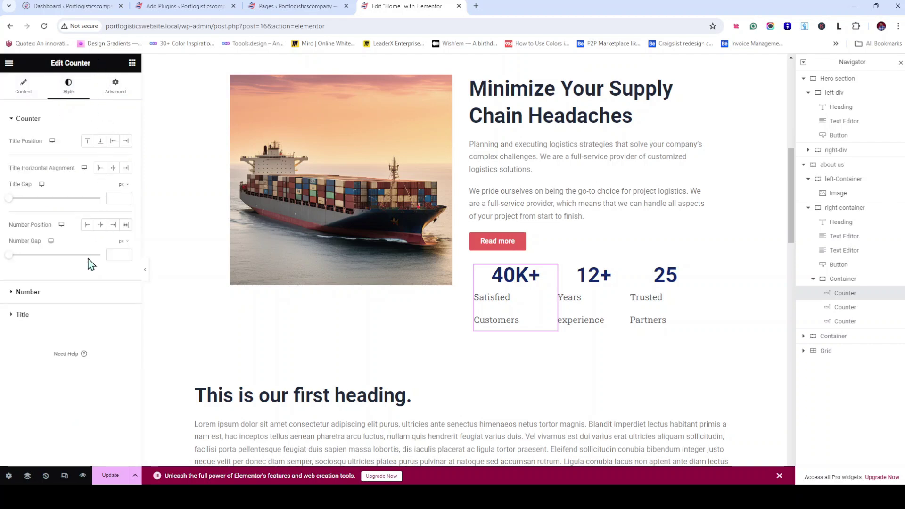
click(21, 316)
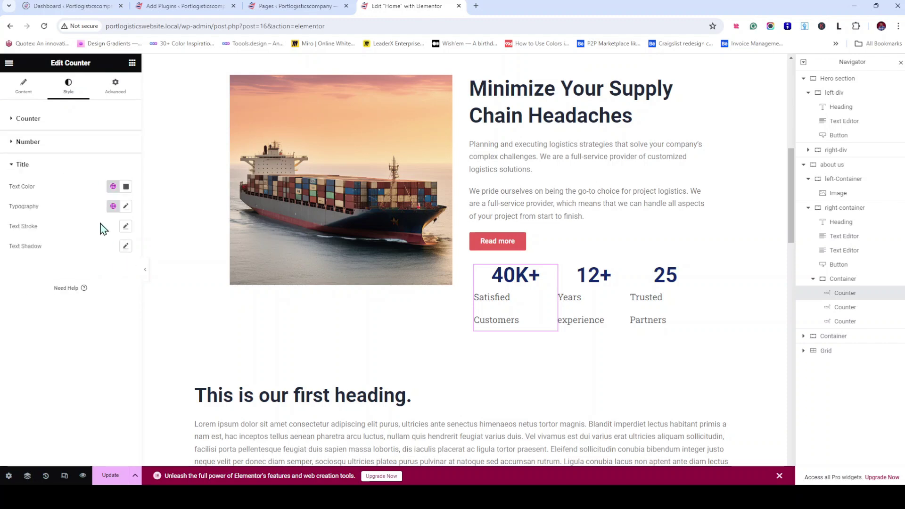
click(126, 207)
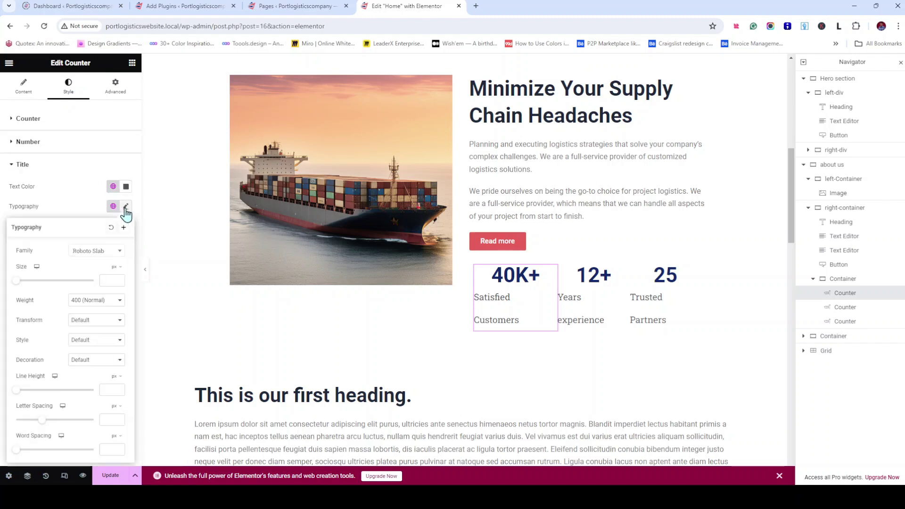
click(108, 280)
text(16)
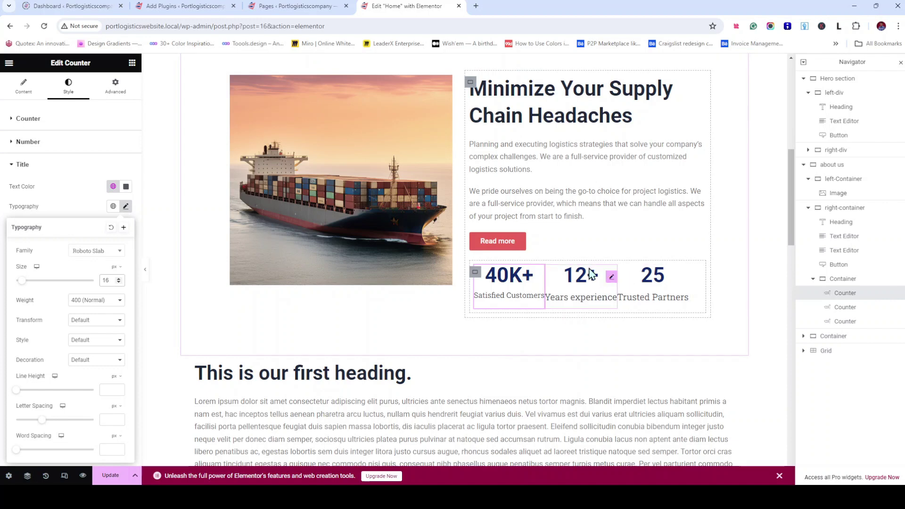
Bring up the available actions for the Satisfied Customers counter in the page structure
right_click(849, 299)
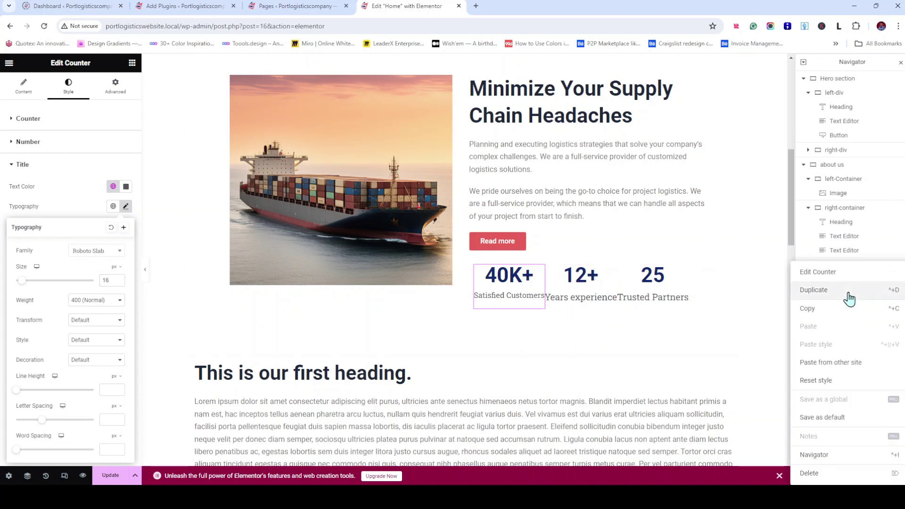
Copy the style of the Satisfied Customers counter onto the Years experience and Trusted Partners counters
click(828, 320)
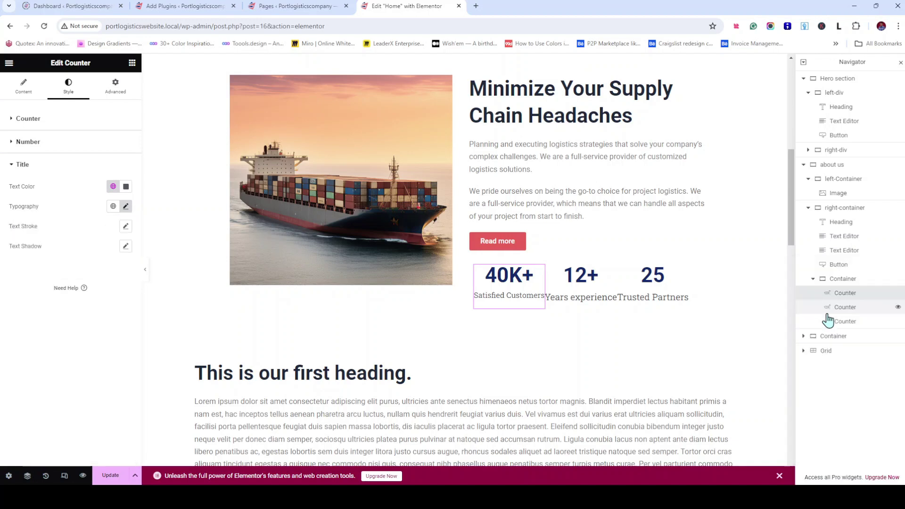
ctrl+click(855, 312)
right_click(854, 314)
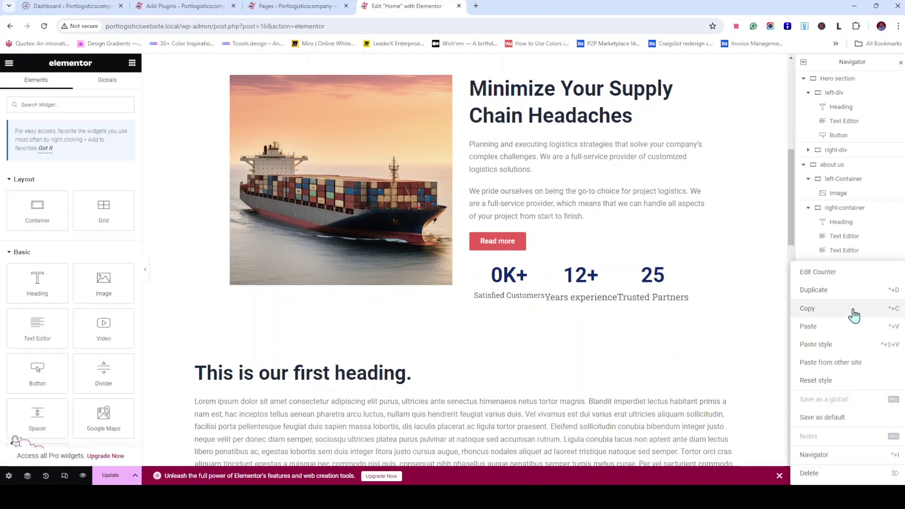
click(824, 351)
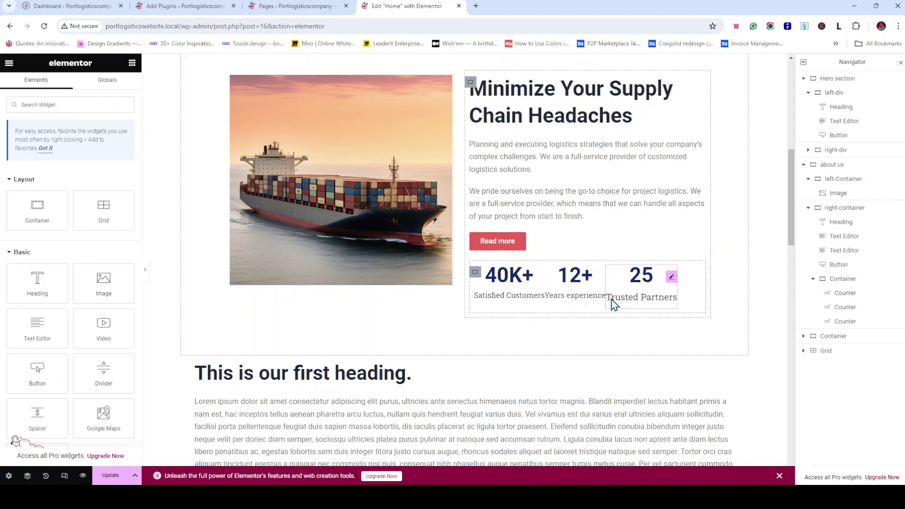
right_click(675, 281)
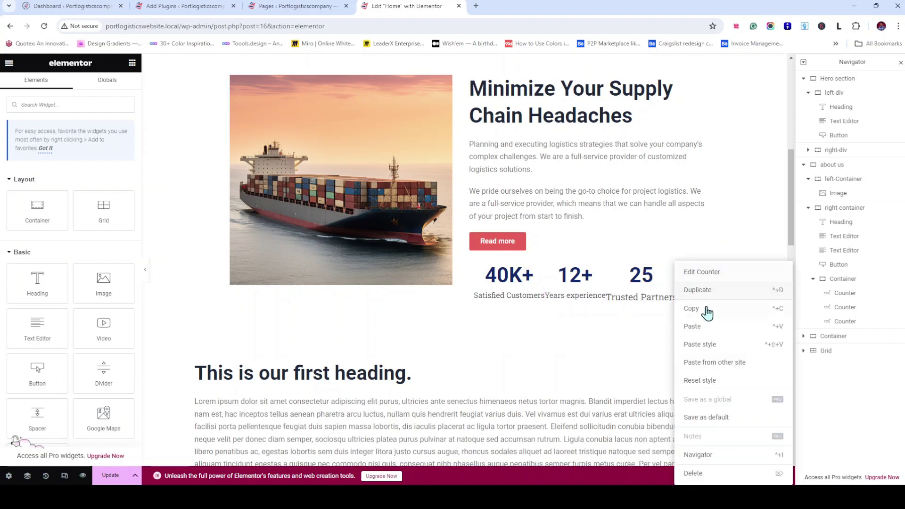
click(707, 350)
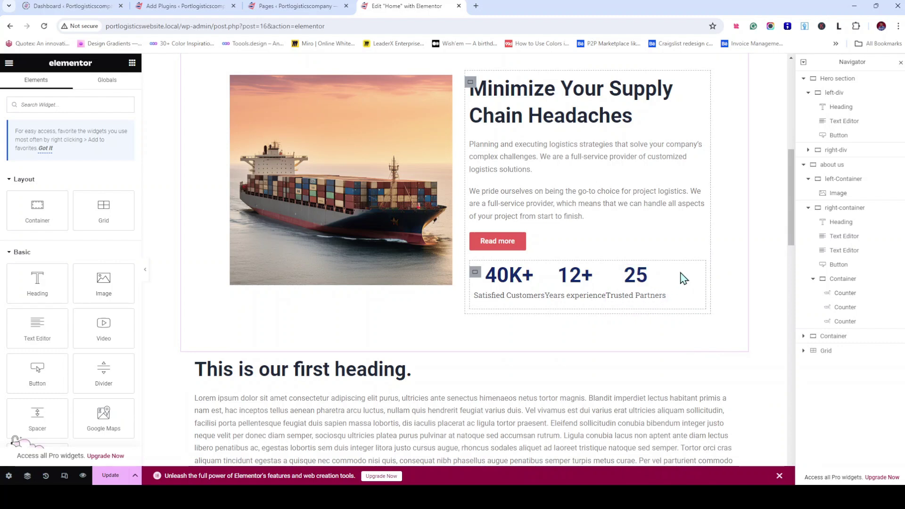
Set the linked column and row gaps of the container holding the three counters to 24 px
click(475, 274)
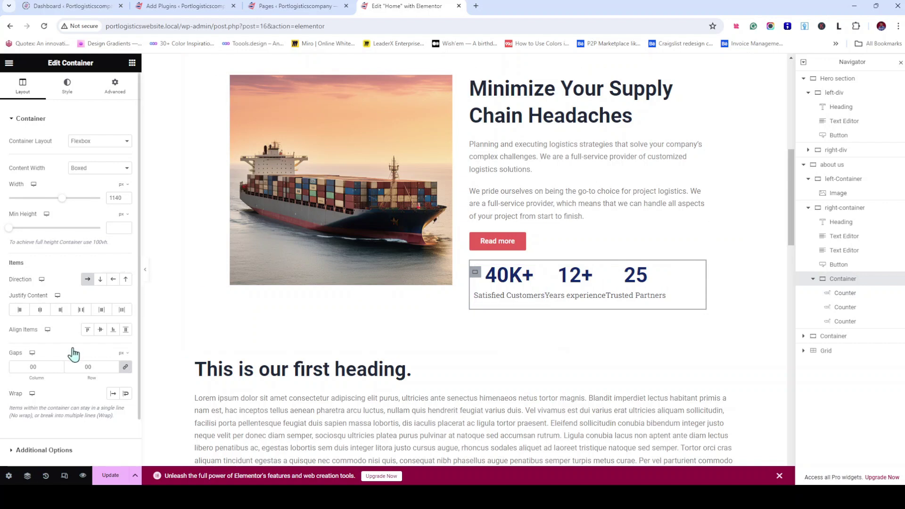
click(44, 367)
text(0016)
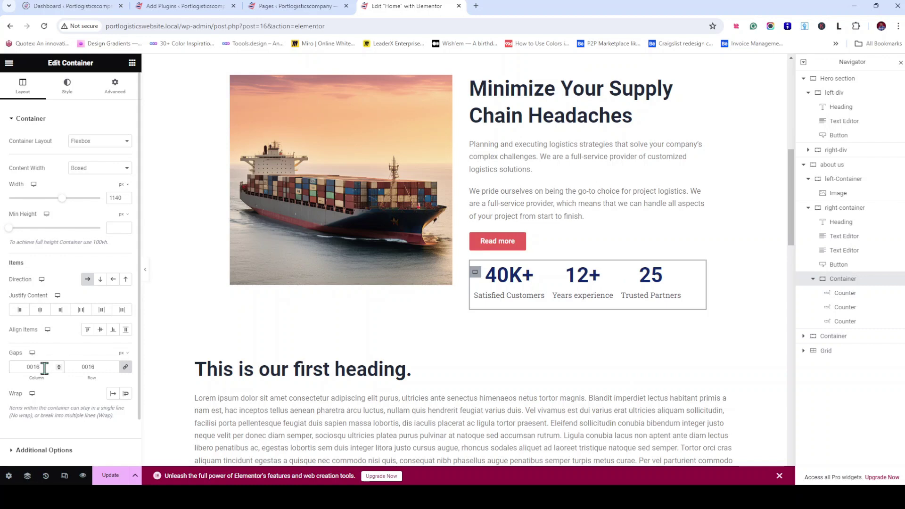
key(BackSpace)
key(BackSpace)
text(24)
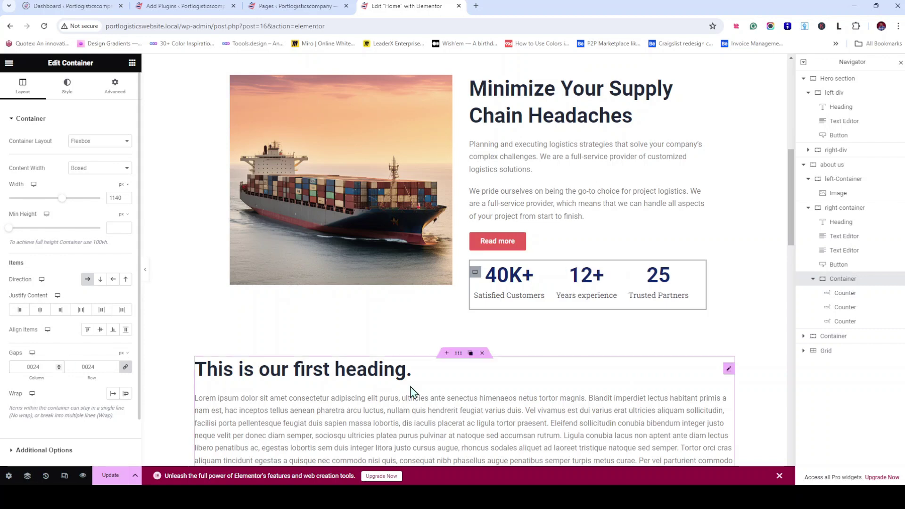
Unlink the counter container's gap values and set its row gap to 0
scroll(487, 323, up, 1)
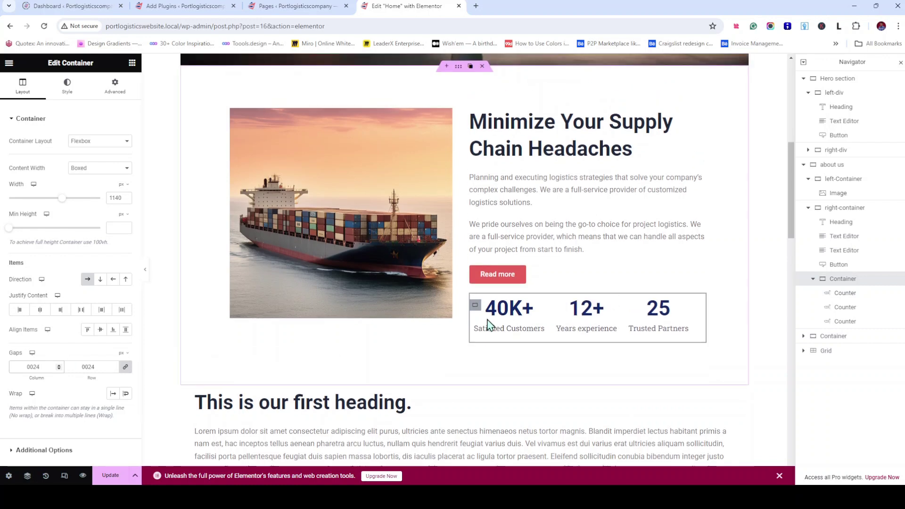
click(126, 367)
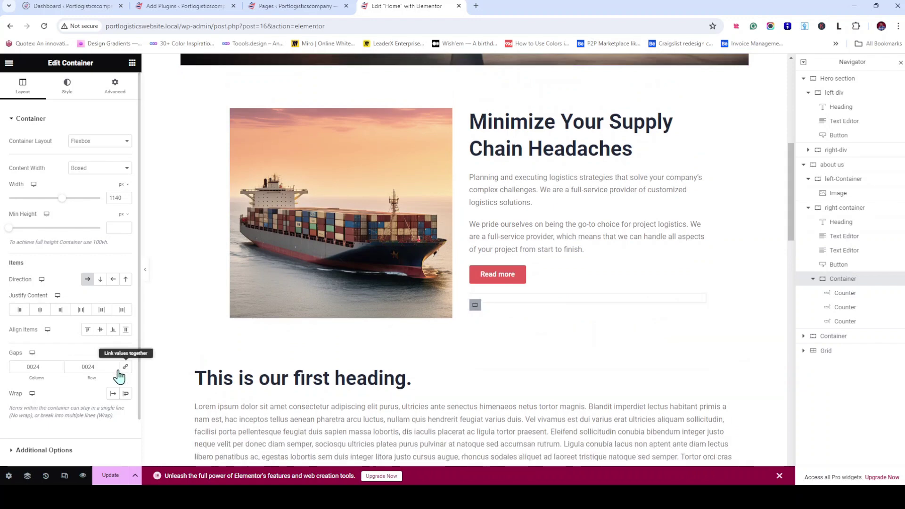
double_click(85, 368)
text(0)
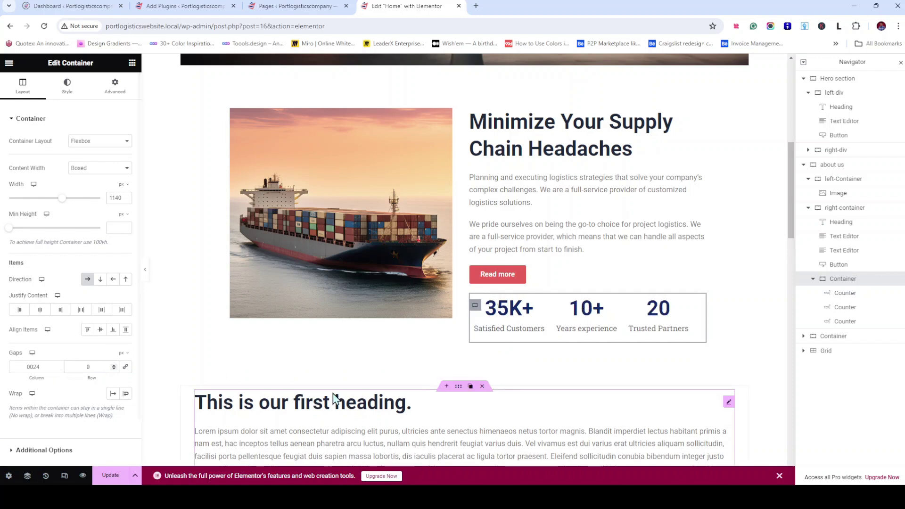
Center the ship image with Align Self and center the left-Container's content with Justify Content
click(465, 115)
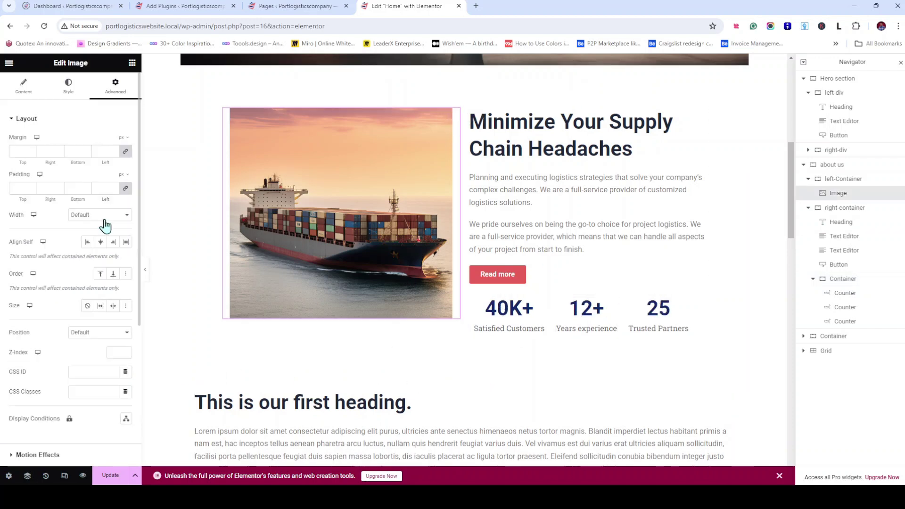
click(101, 243)
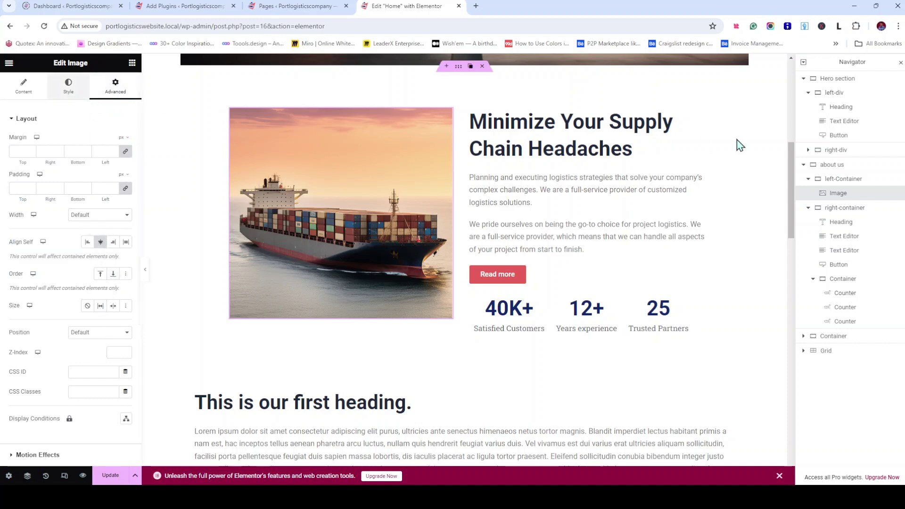
click(860, 182)
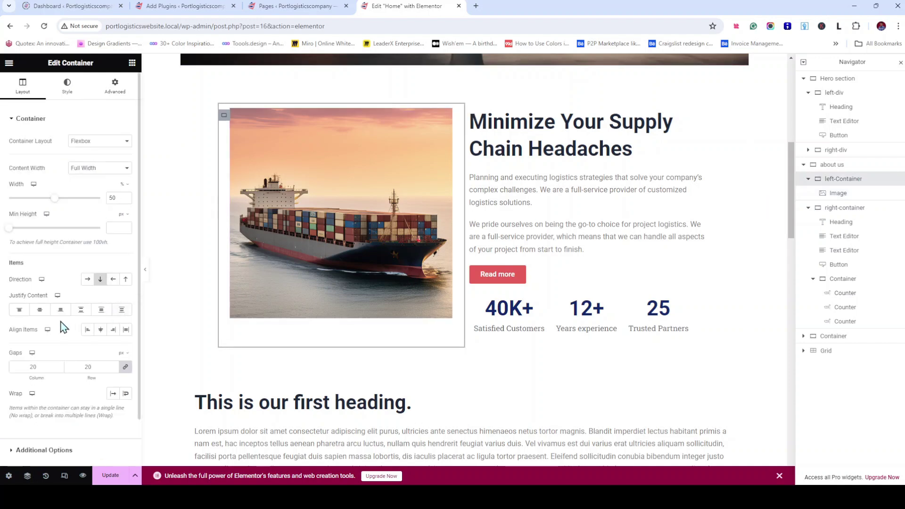
click(40, 313)
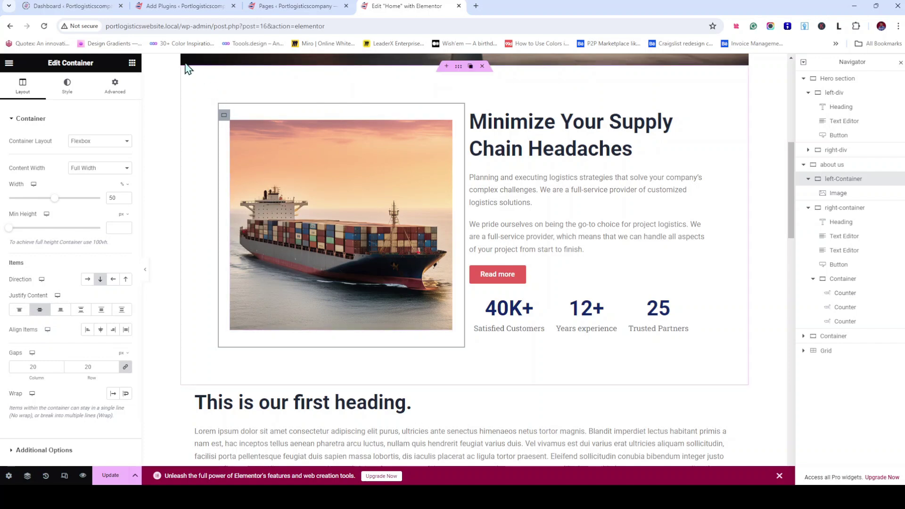
Set the left-Container's margin and padding to 0 on all sides and update the page
click(113, 88)
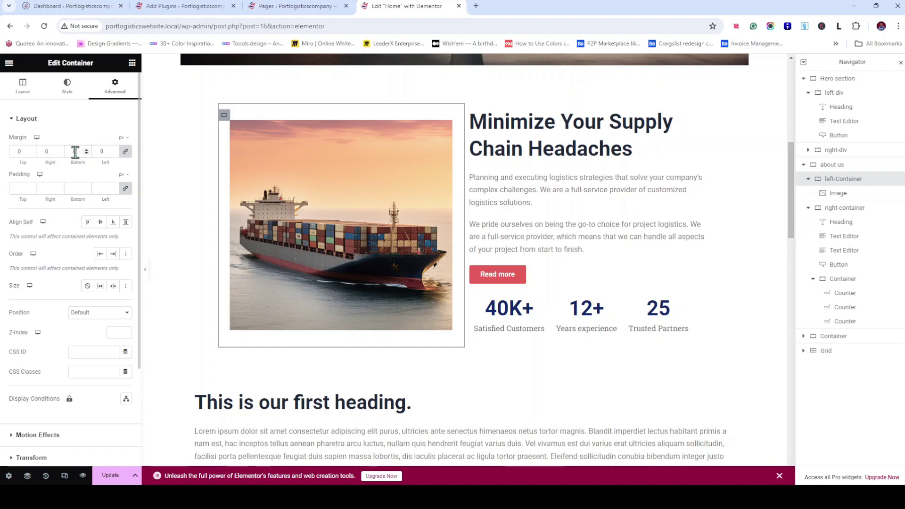
click(72, 189)
mouse_move(228, 121)
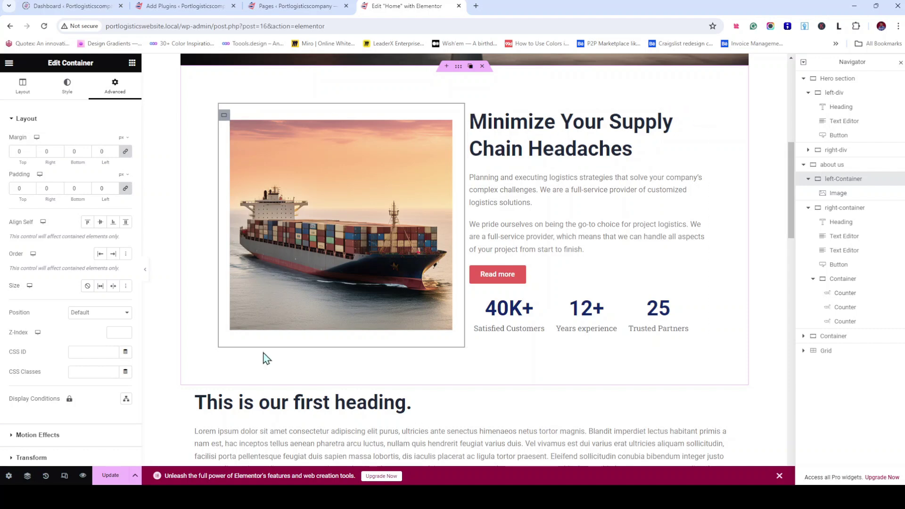
click(108, 479)
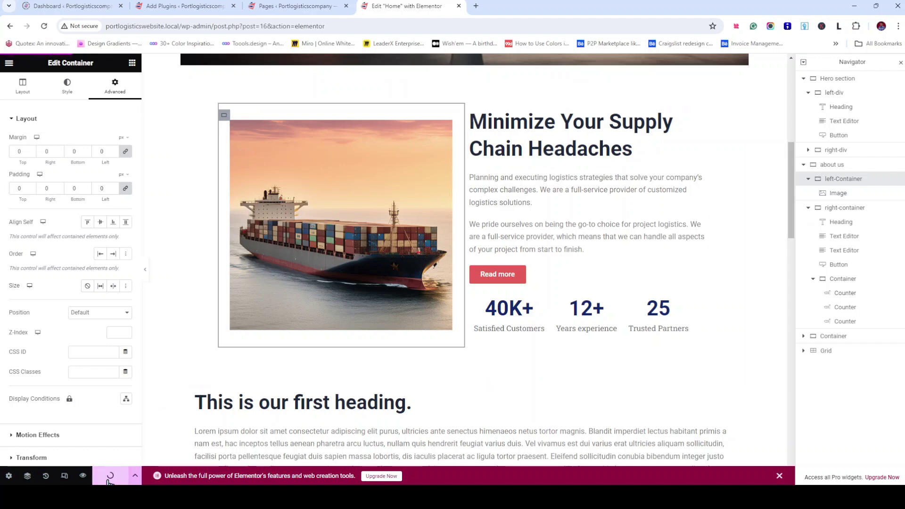
Check the about us section's padding, then preview the page and review its hero, about us and text sections
scroll(497, 295, up, 2)
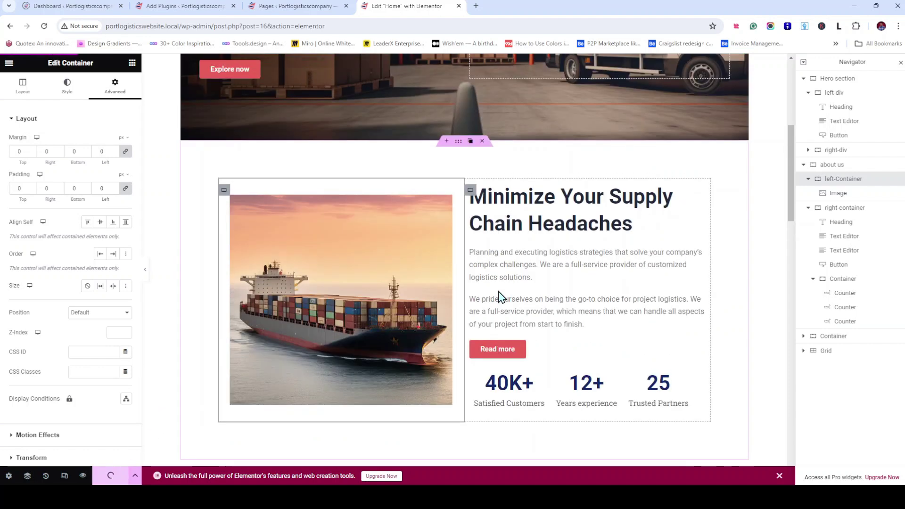
click(458, 143)
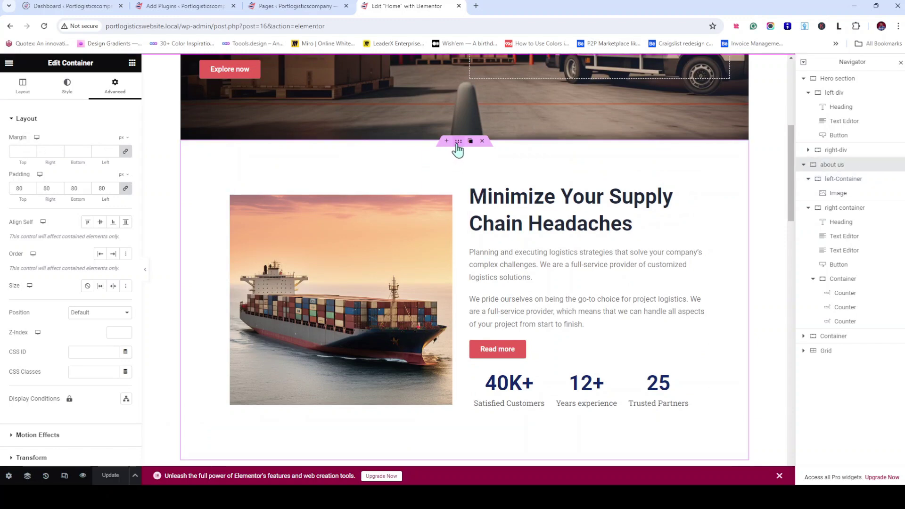
click(83, 478)
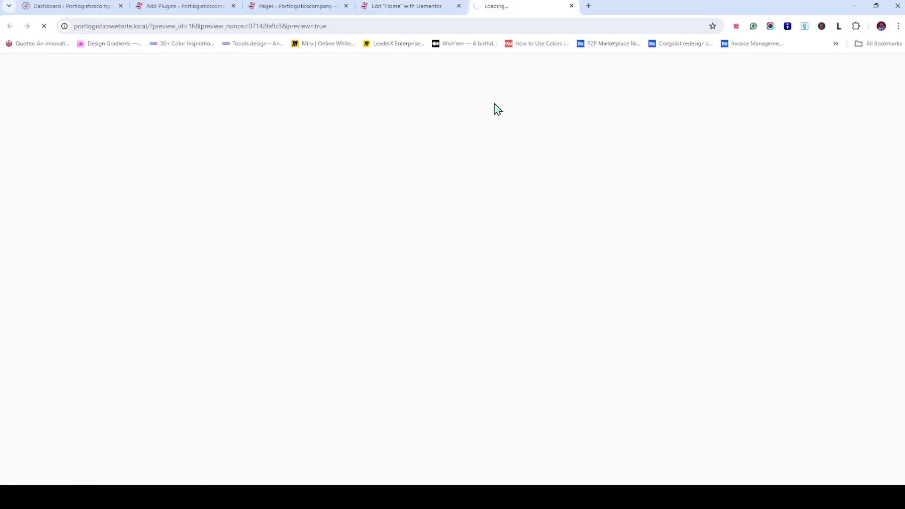
click(436, 6)
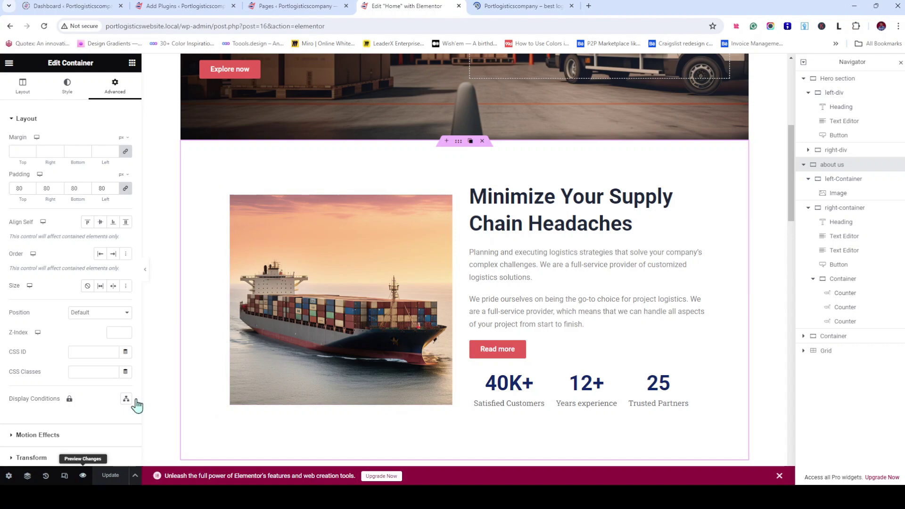
click(485, 4)
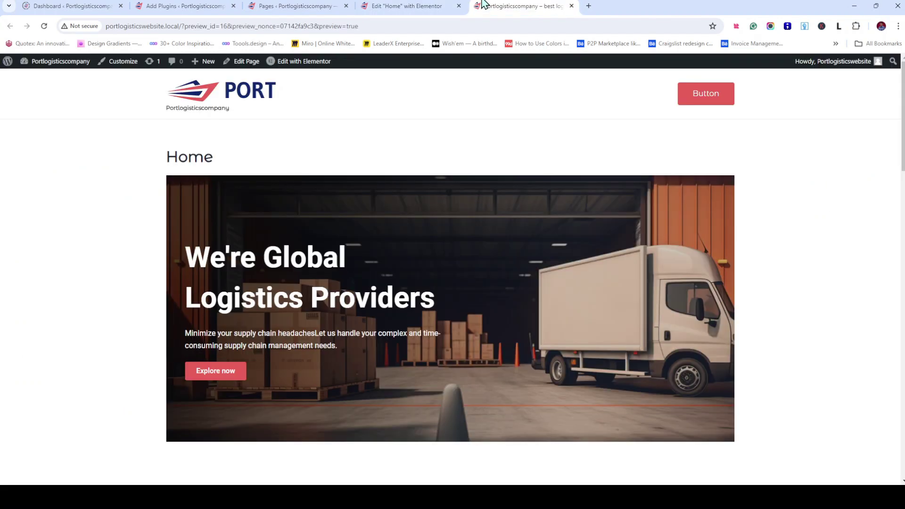
scroll(461, 257, down, 7)
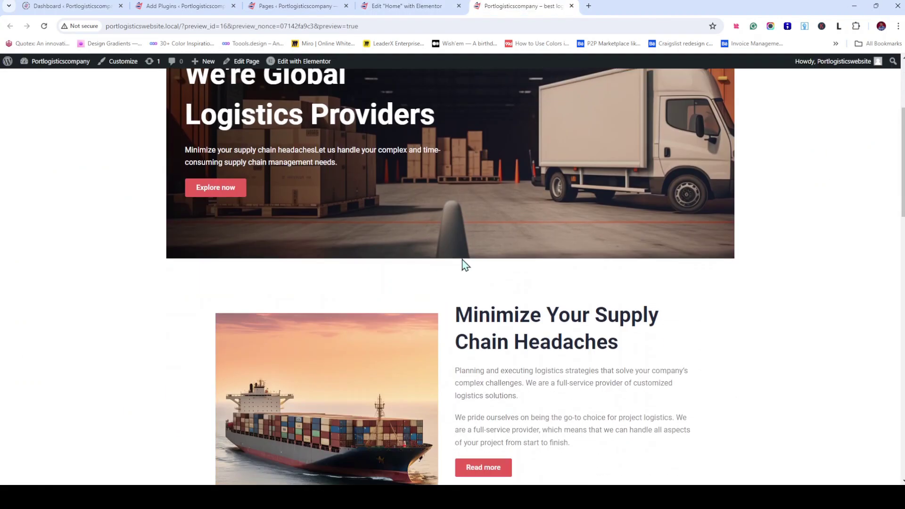
scroll(463, 259, down, 10)
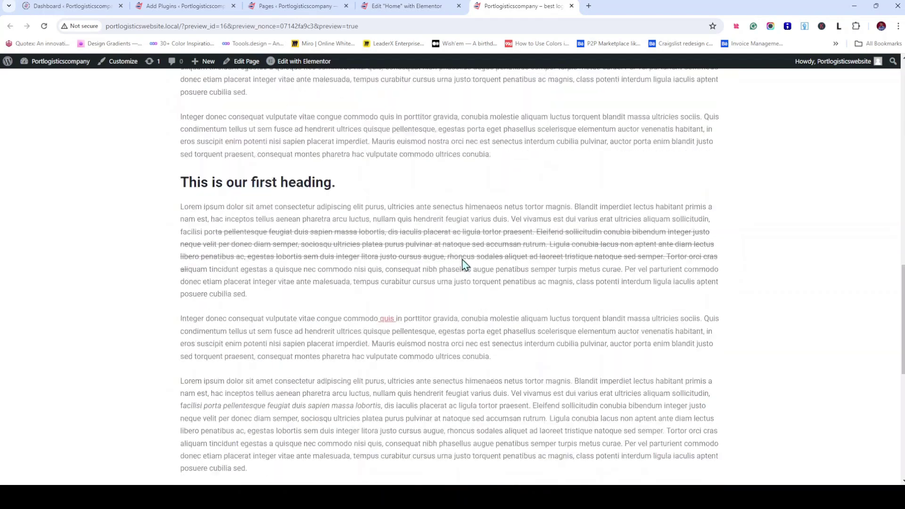
scroll(462, 259, up, 20)
scroll(463, 264, down, 7)
scroll(464, 265, up, 2)
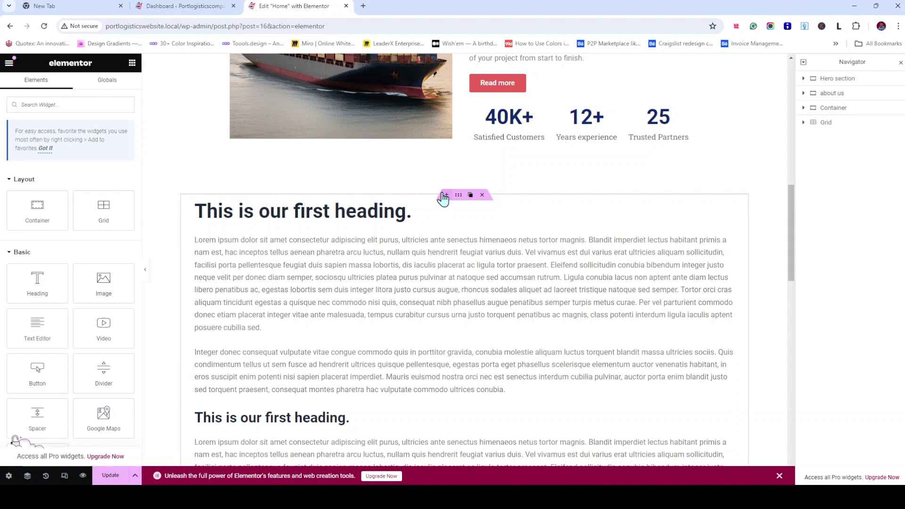
Insert a flexbox container above "This is our first heading." with two columns over one full-width row
click(444, 195)
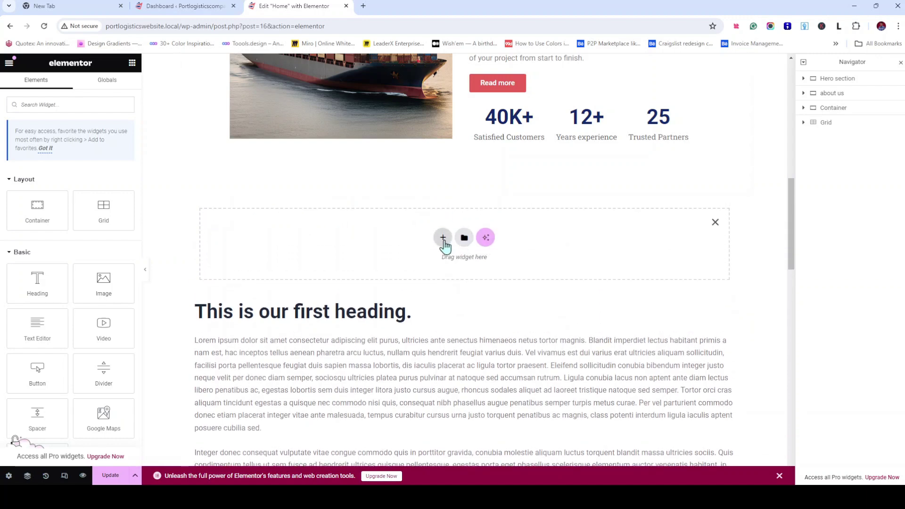
click(444, 238)
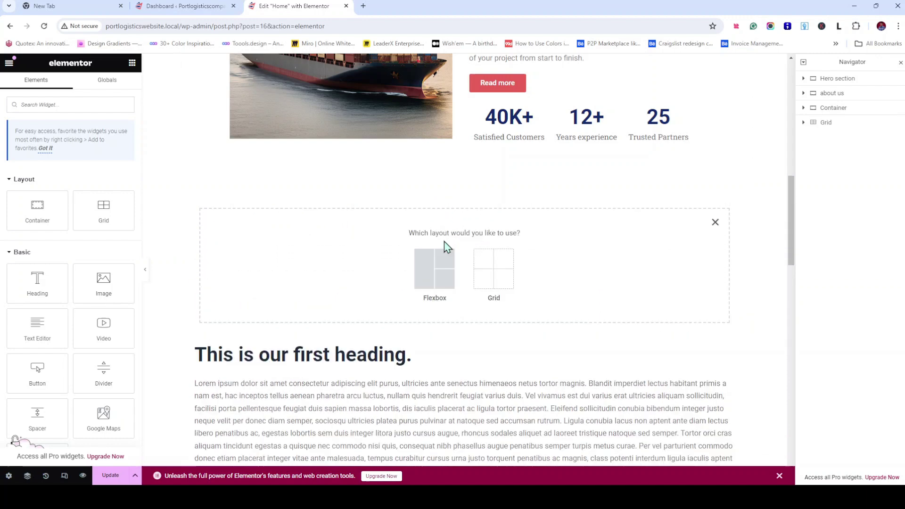
click(438, 280)
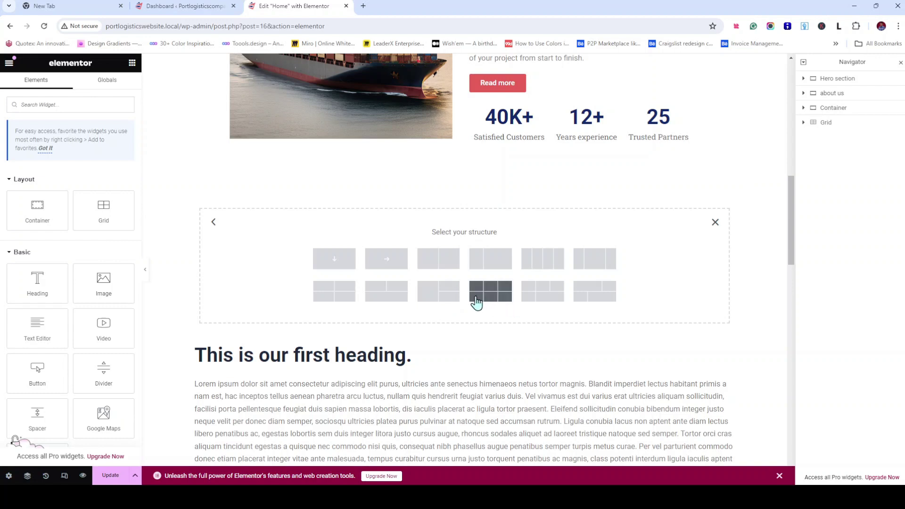
click(396, 299)
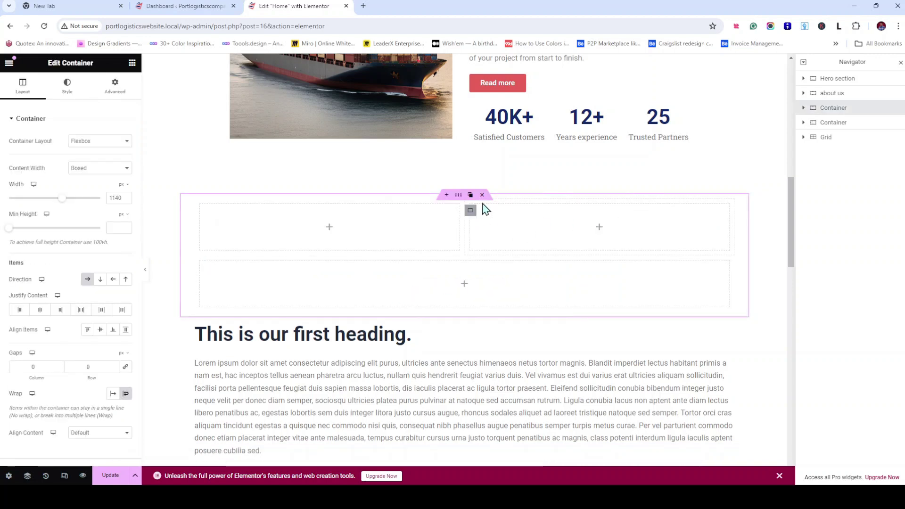
Delete the upper-right inner container from the new section
click(495, 215)
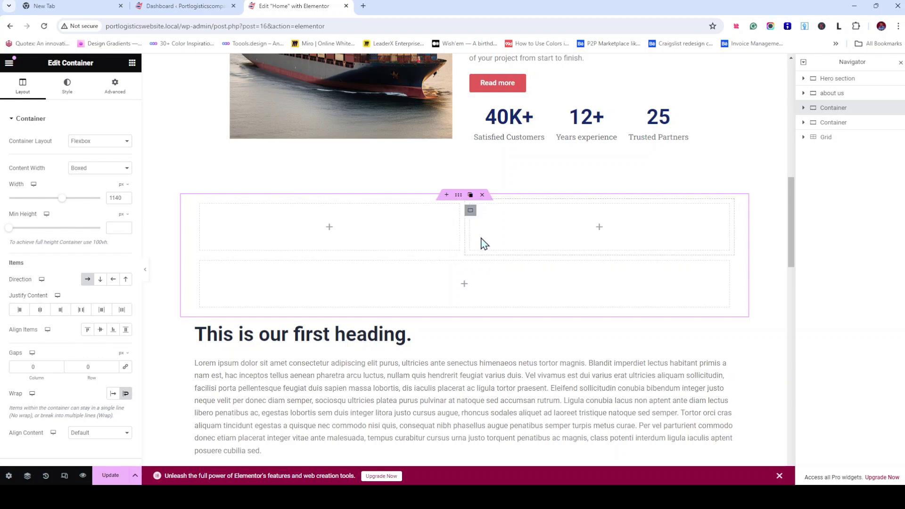
click(471, 211)
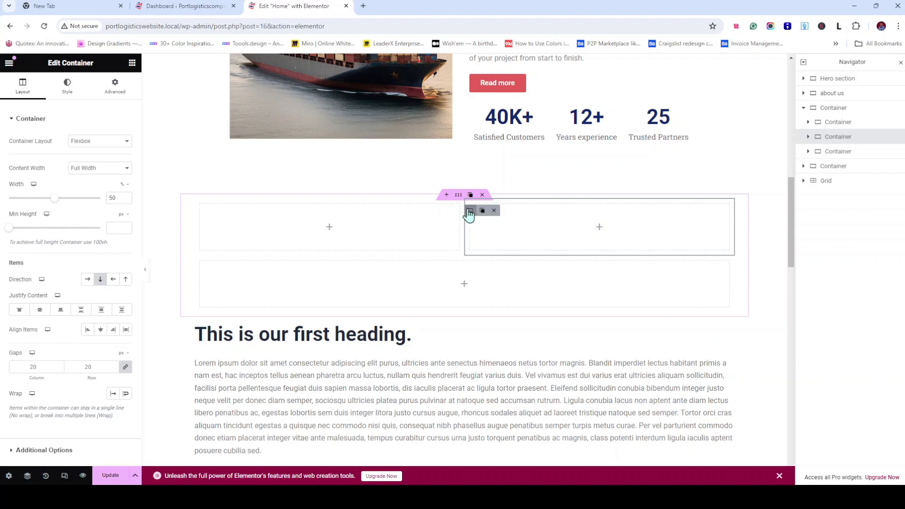
click(495, 211)
Set the width of the new section's upper inner container to 100%
mouse_move(259, 219)
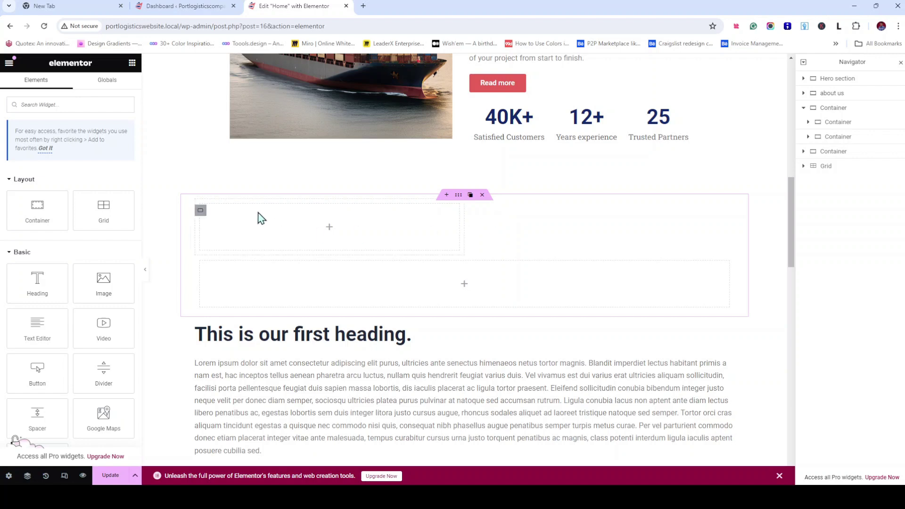
click(200, 214)
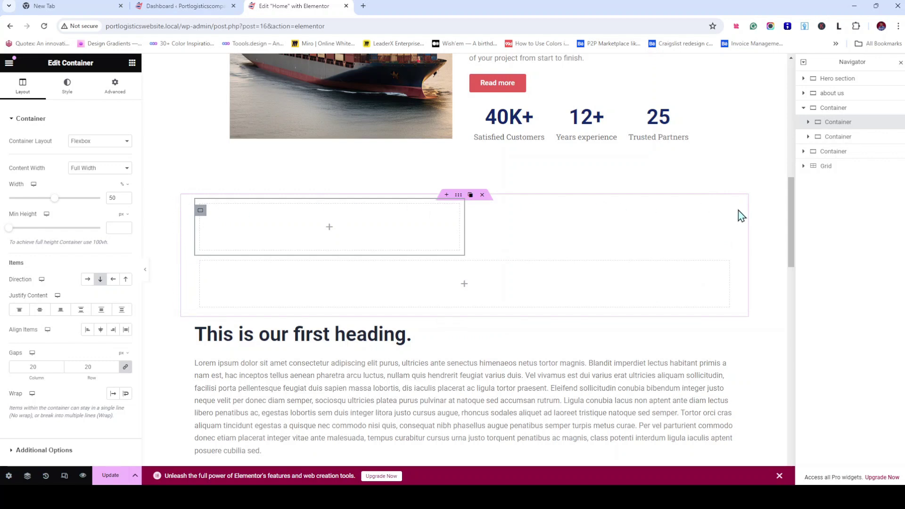
double_click(111, 198)
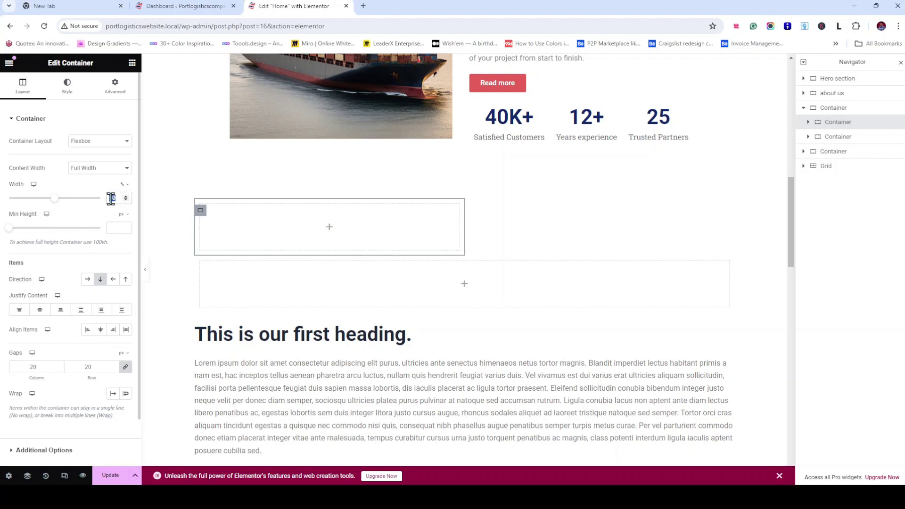
text(100)
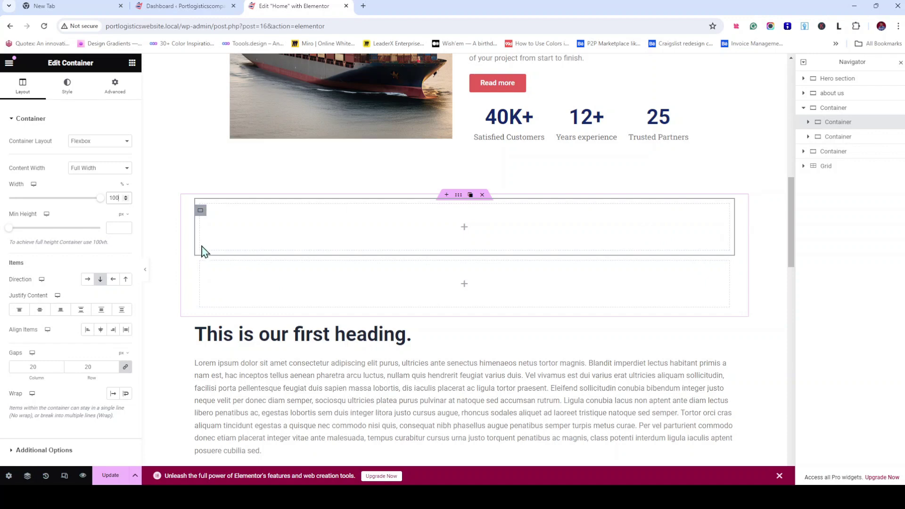
Duplicate the "Minimize Your Supply Chain Headaches" heading and move one copy into the new section's upper inner container
click(131, 65)
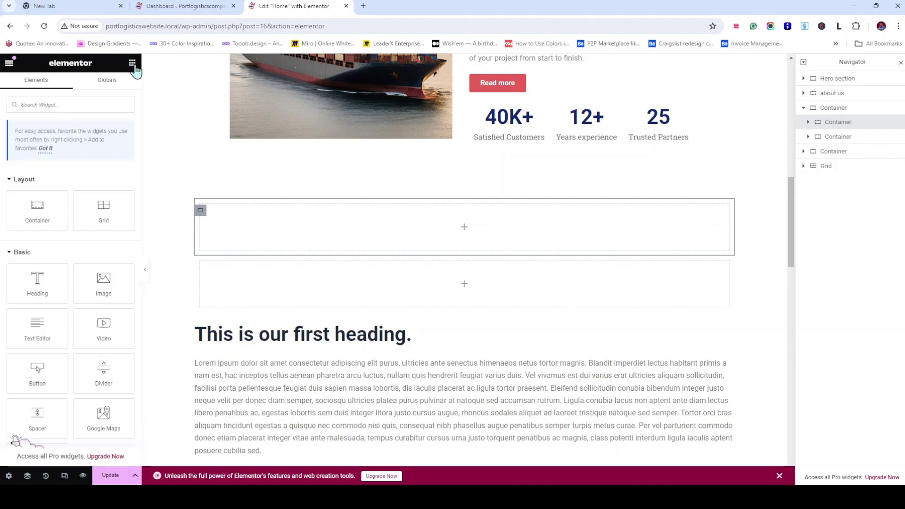
scroll(637, 329, up, 5)
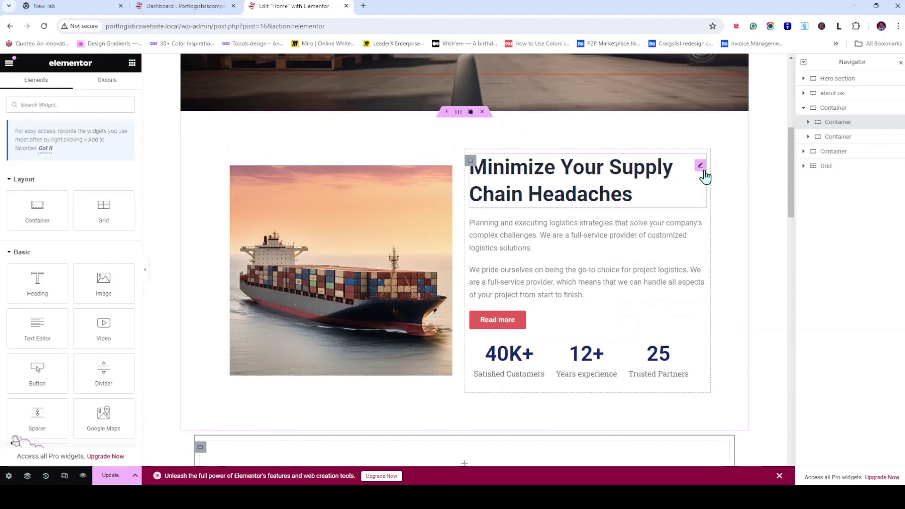
click(689, 165)
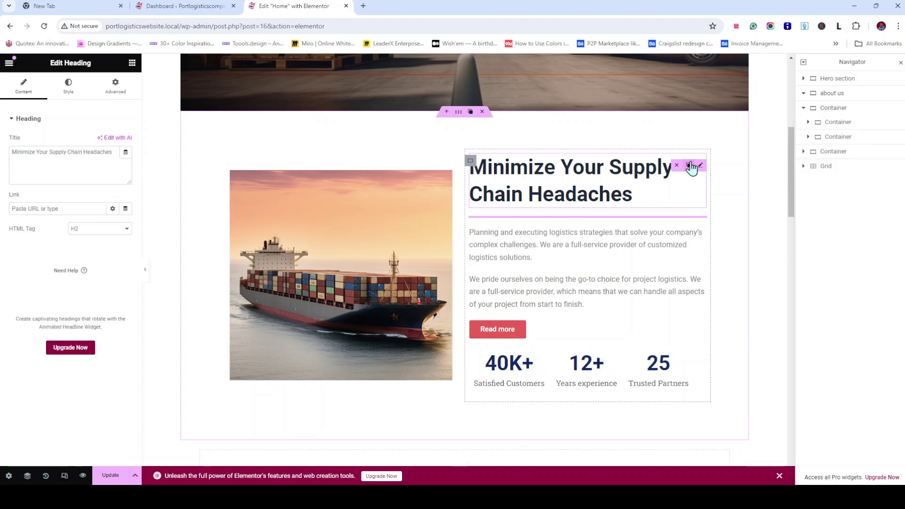
scroll(703, 192, down, 3)
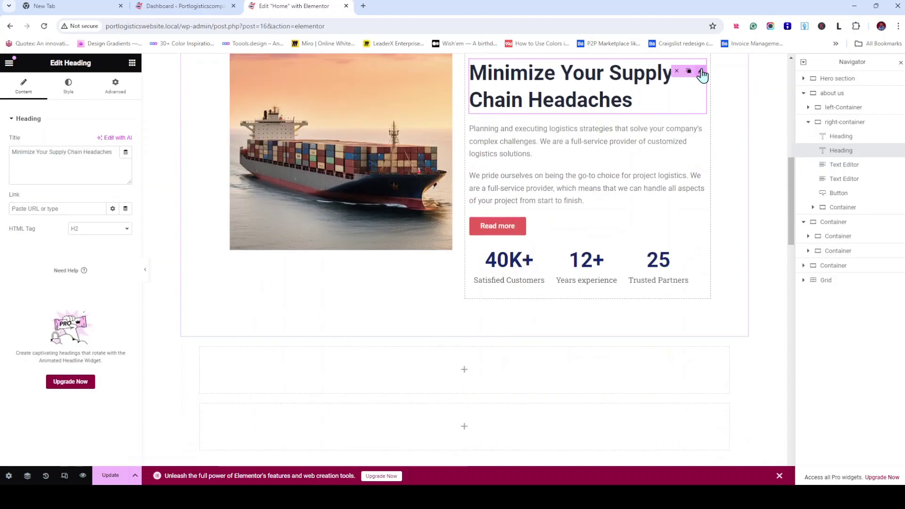
drag(515, 335, 496, 362)
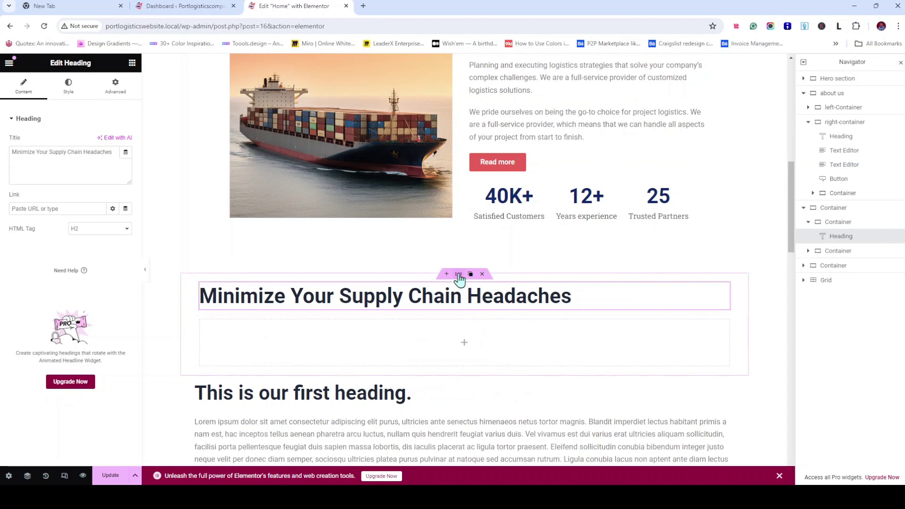
Center-align the items in the upper inner container and change its heading text to "Simplify Your Logistical Needs"
click(832, 224)
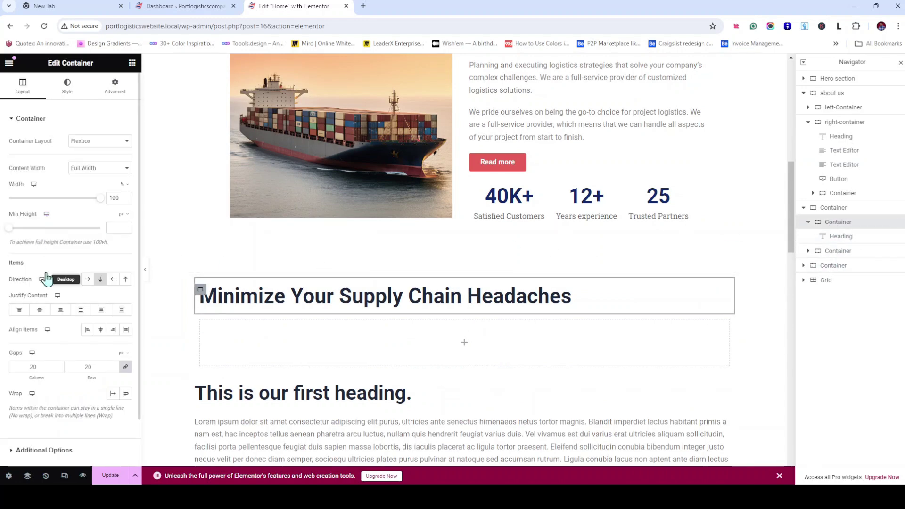
click(101, 332)
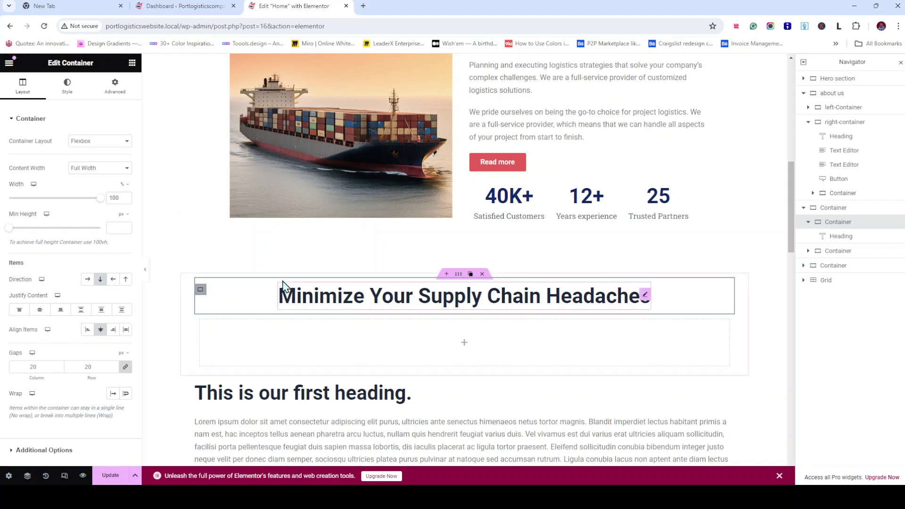
click(841, 237)
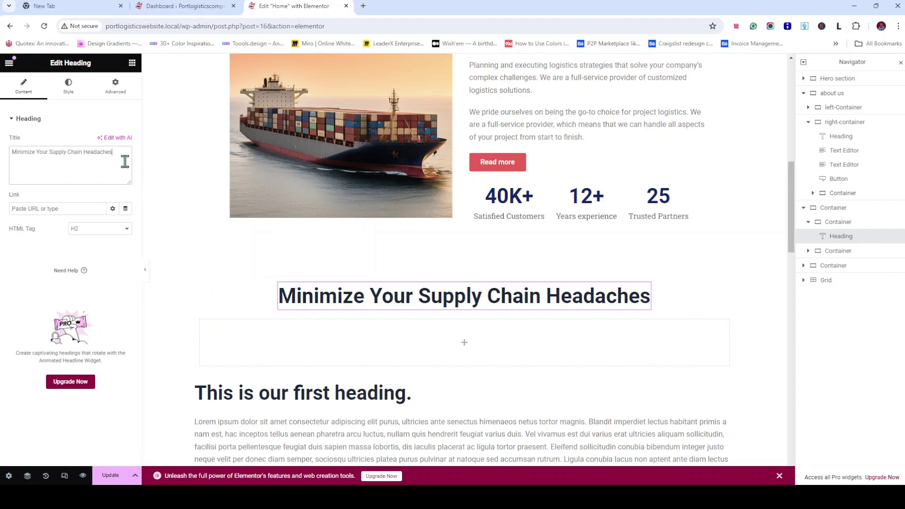
key(ctrl+a)
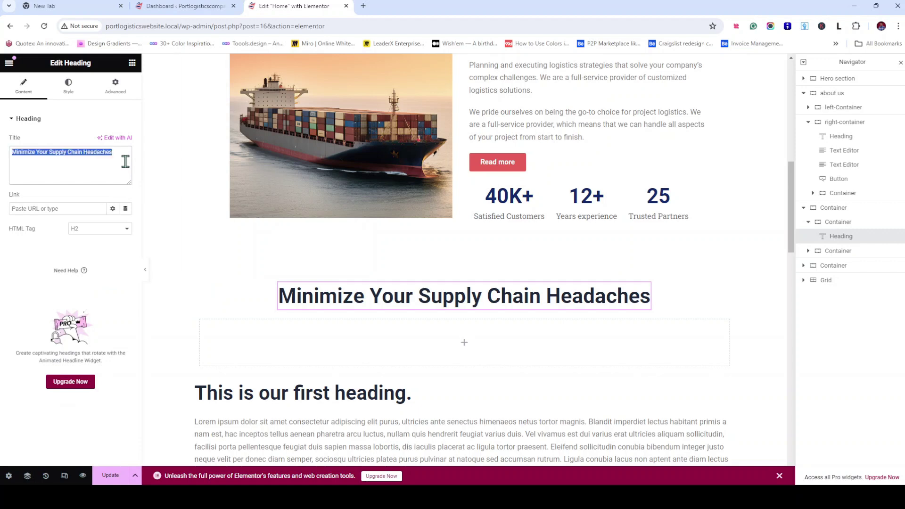
text(Simplify Your Logistical Needs)
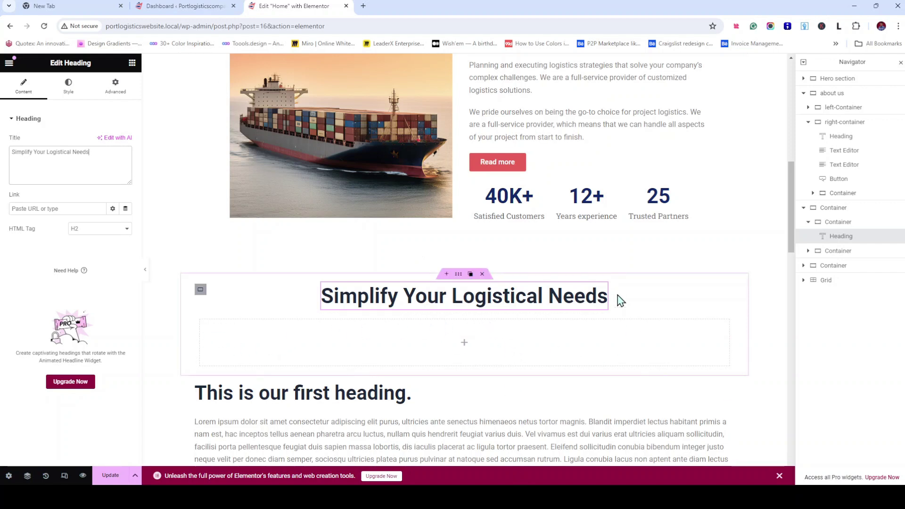
Add a container inside the lower inner container and duplicate it three times to make four
click(133, 64)
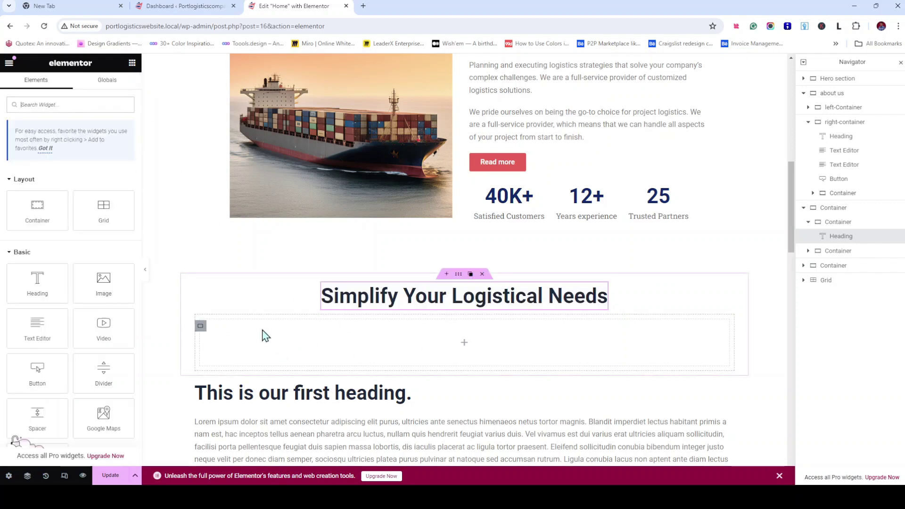
drag(39, 206, 467, 343)
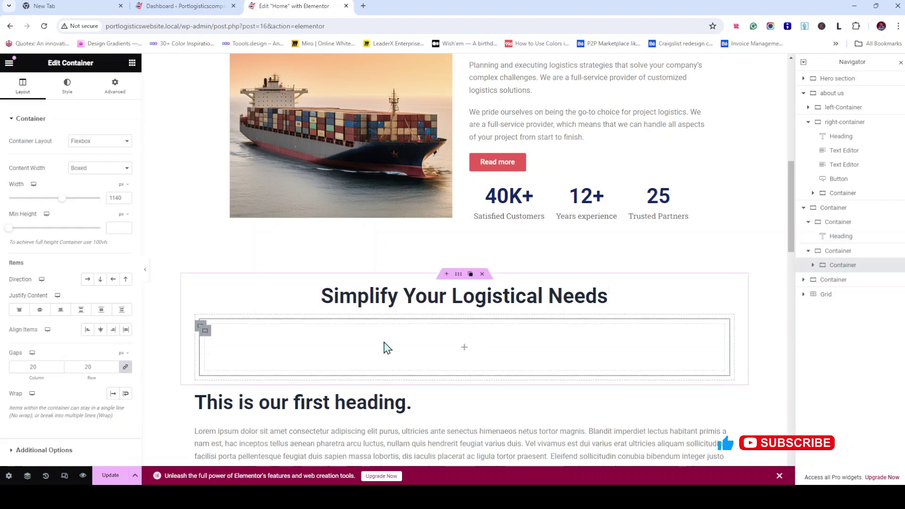
mouse_move(211, 339)
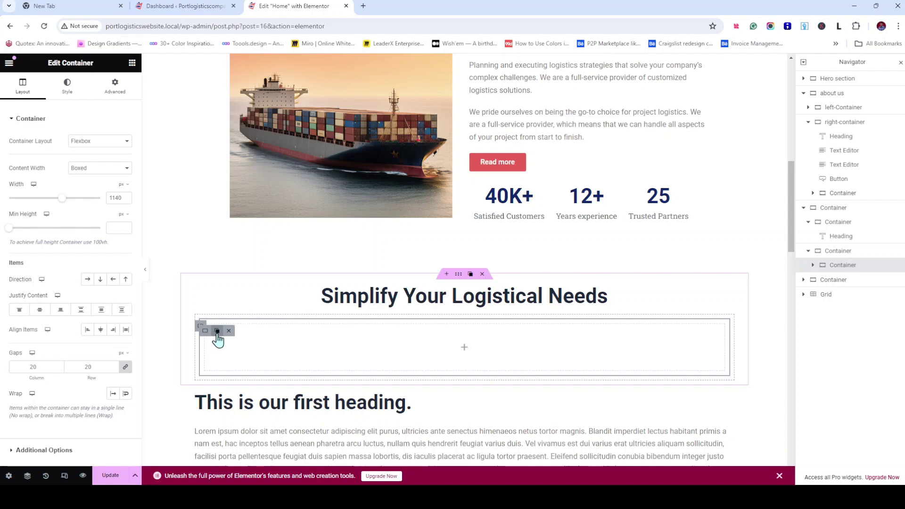
click(218, 332)
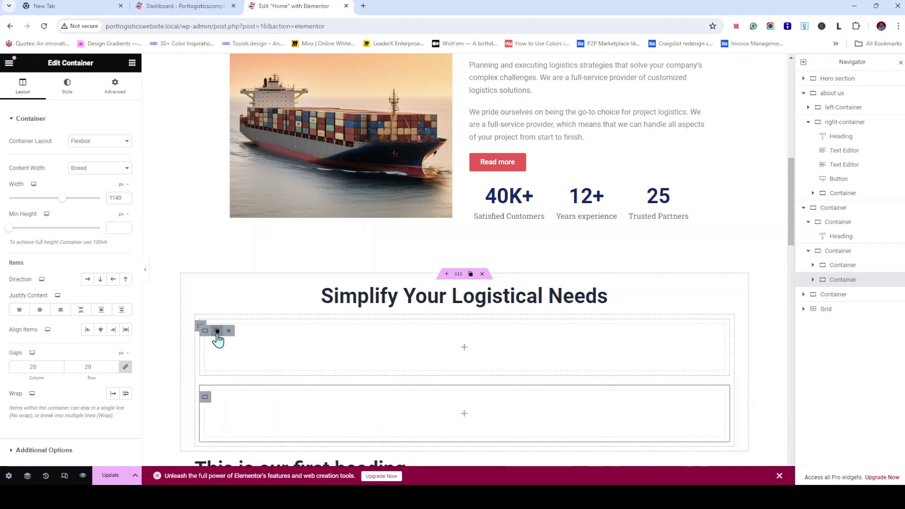
click(217, 331)
click(217, 331)
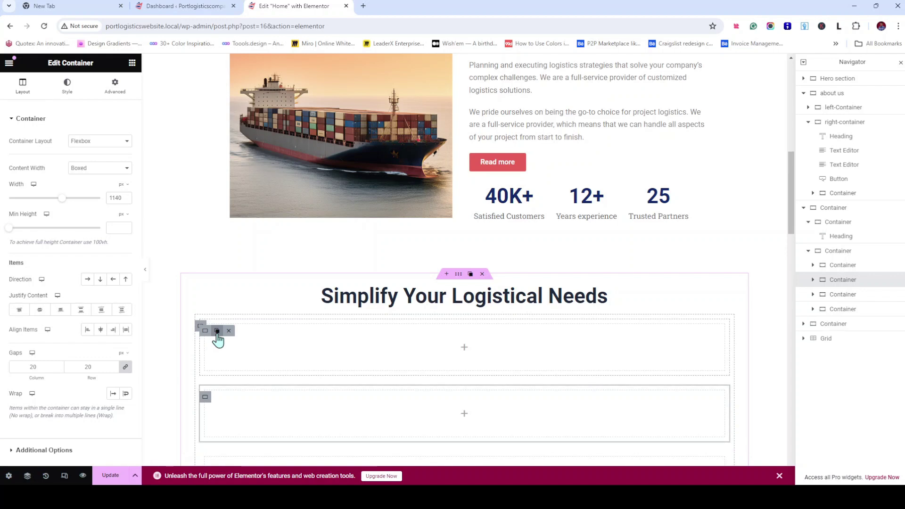
Set the direction of the container holding the four nested containers to a horizontal row
scroll(404, 340, down, 2)
scroll(402, 340, down, 2)
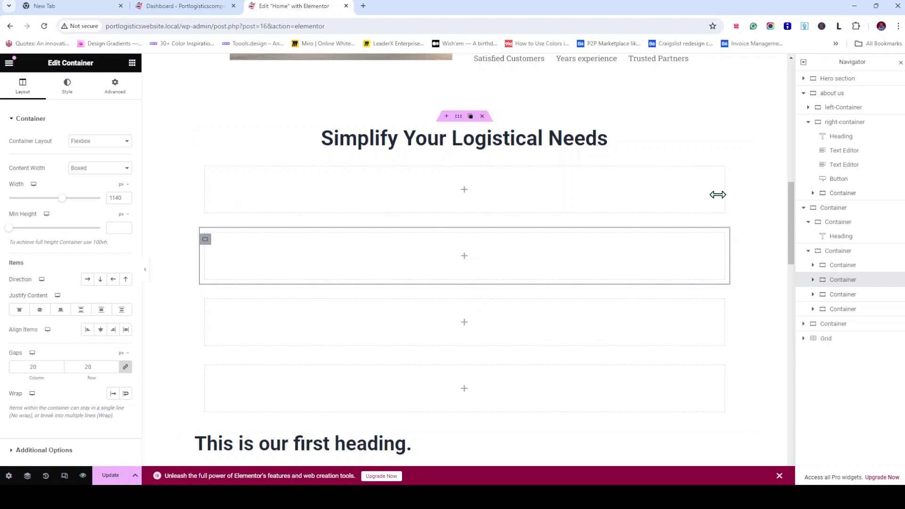
click(842, 253)
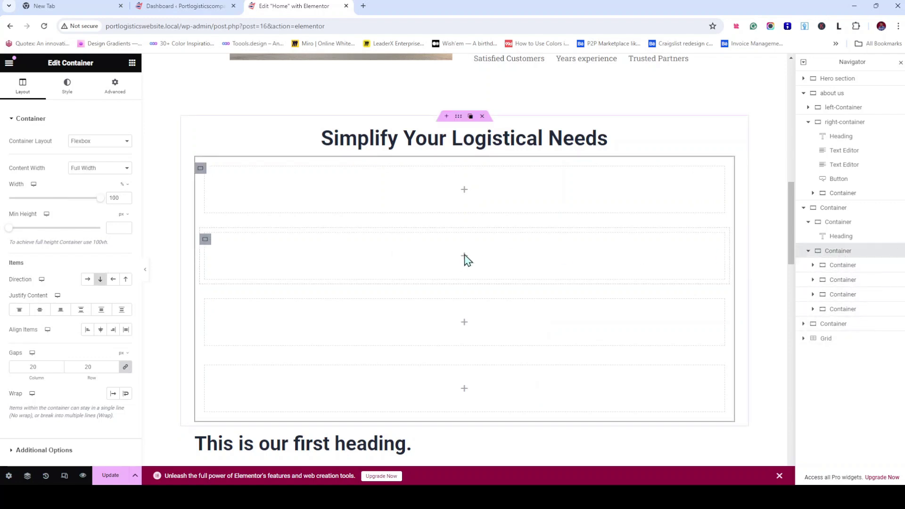
click(88, 281)
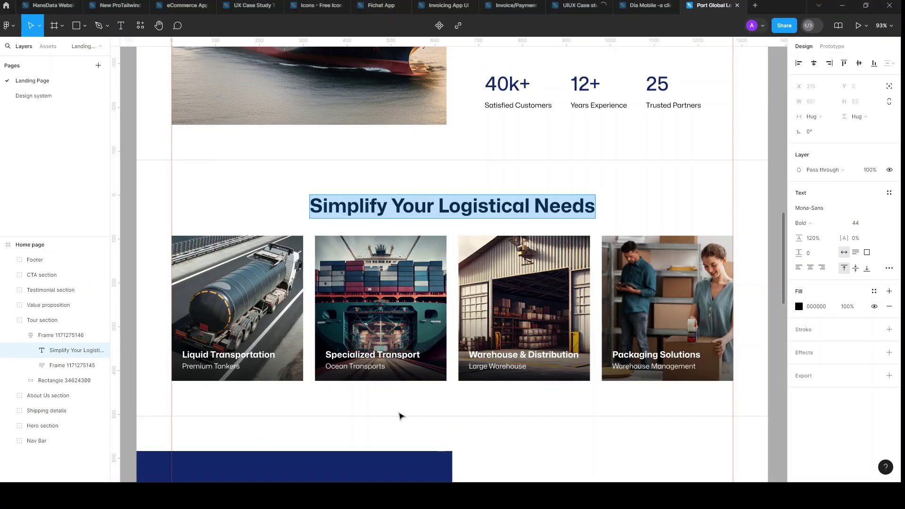
Examine the images, titles and subtitles of the four service cards under "Simplify Your Logistical Needs" in the Figma design
scroll(164, 337, up, 5)
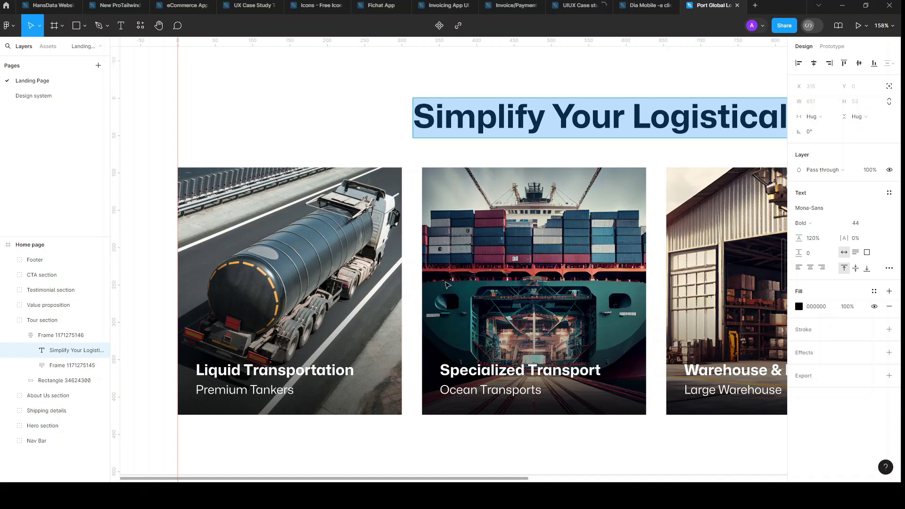
scroll(467, 284, right, 10)
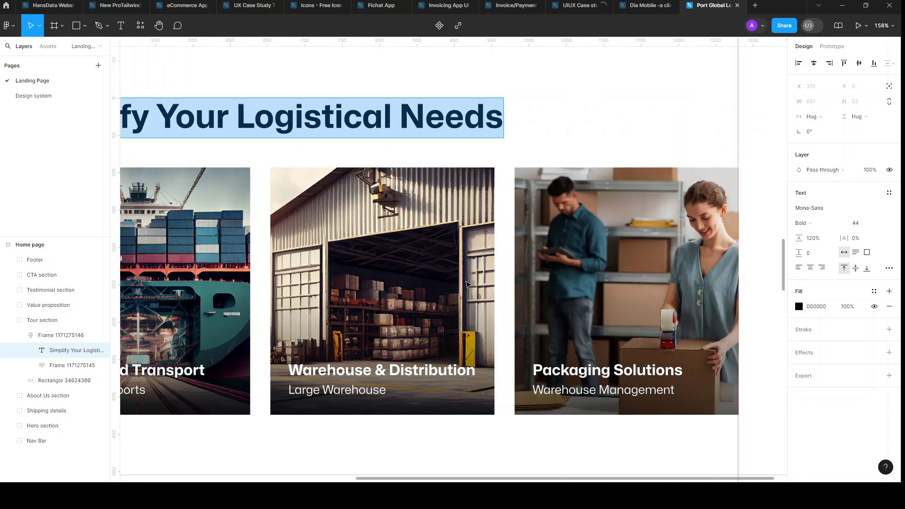
scroll(467, 284, left, 11)
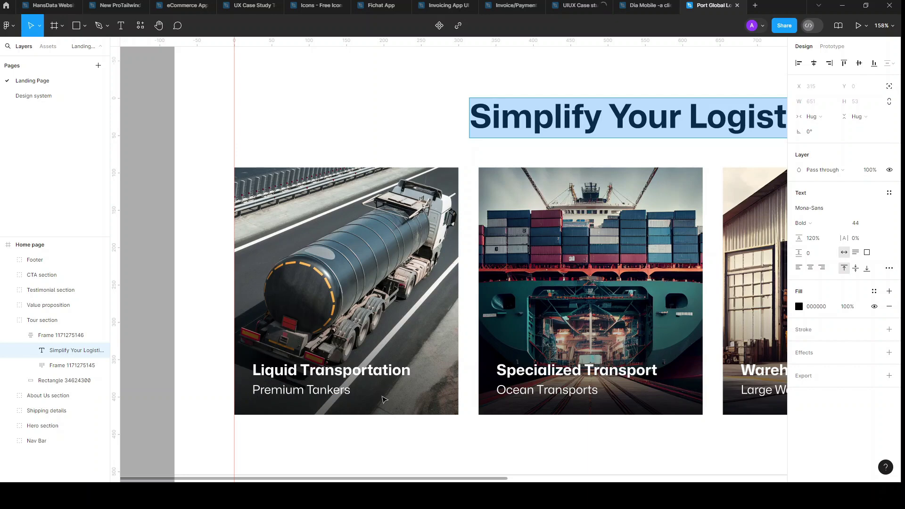
scroll(383, 400, right, 4)
scroll(502, 393, right, 6)
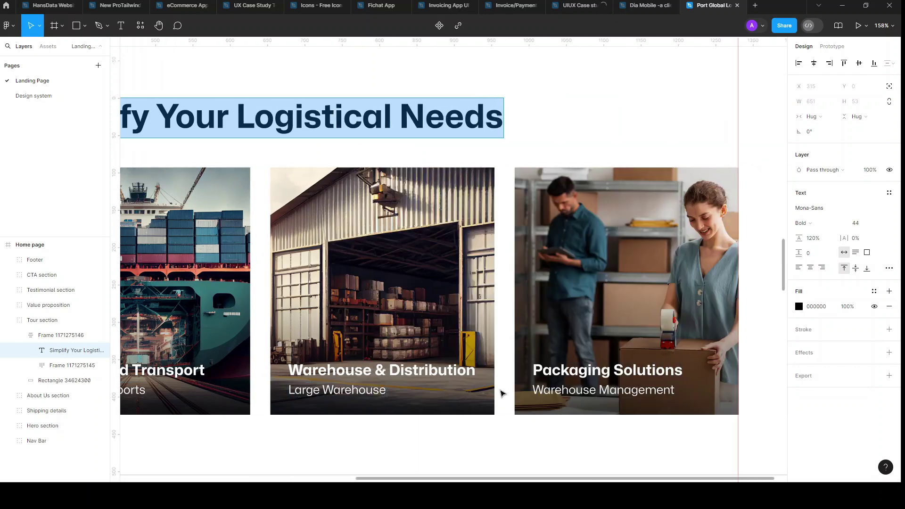
scroll(514, 389, left, 9)
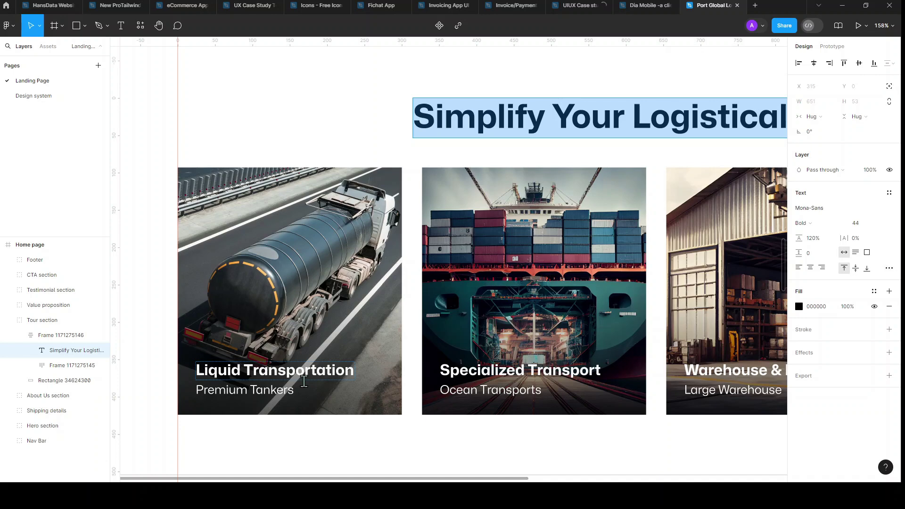
scroll(307, 378, down, 3)
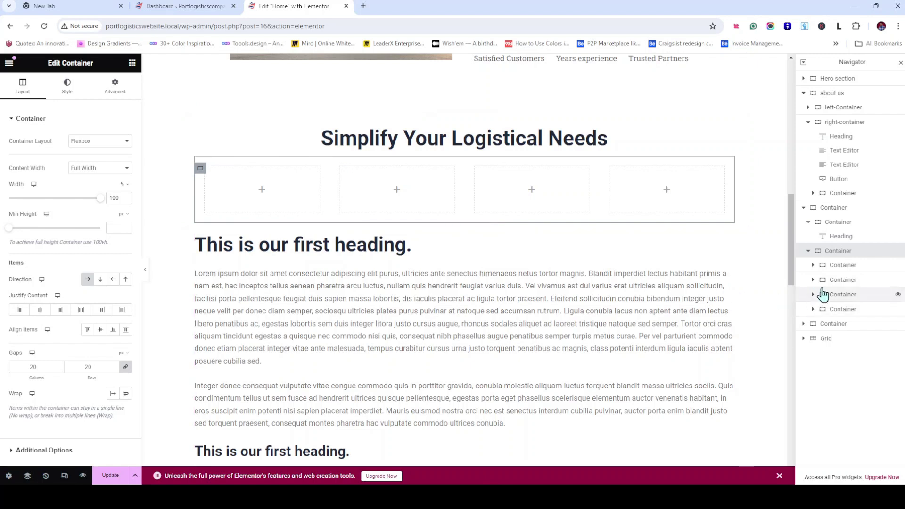
click(842, 266)
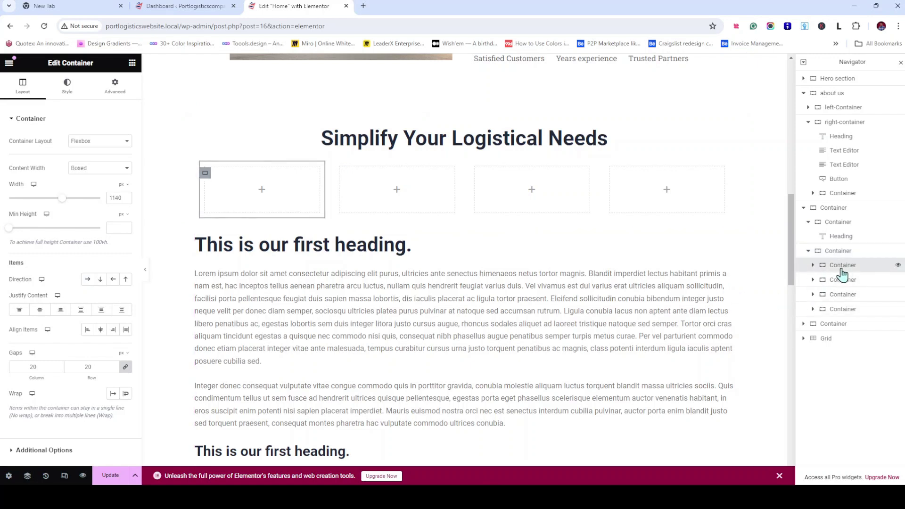
click(814, 265)
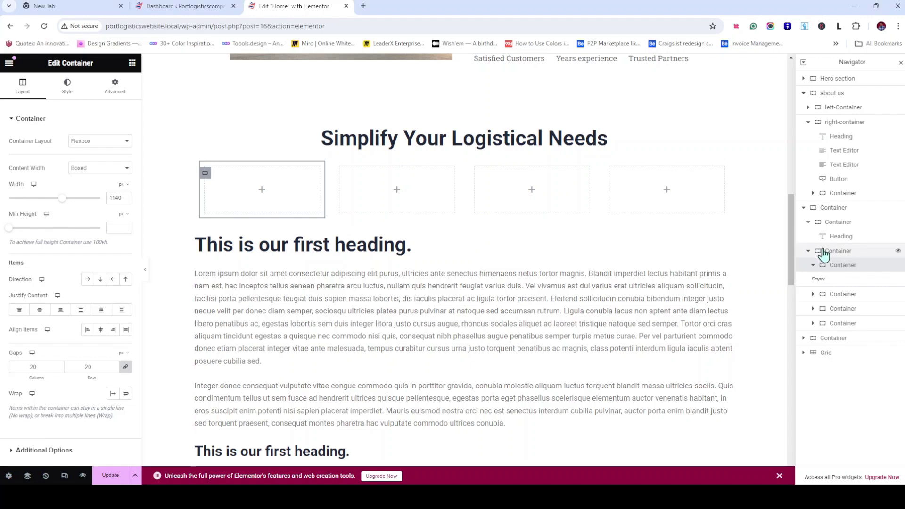
double_click(841, 255)
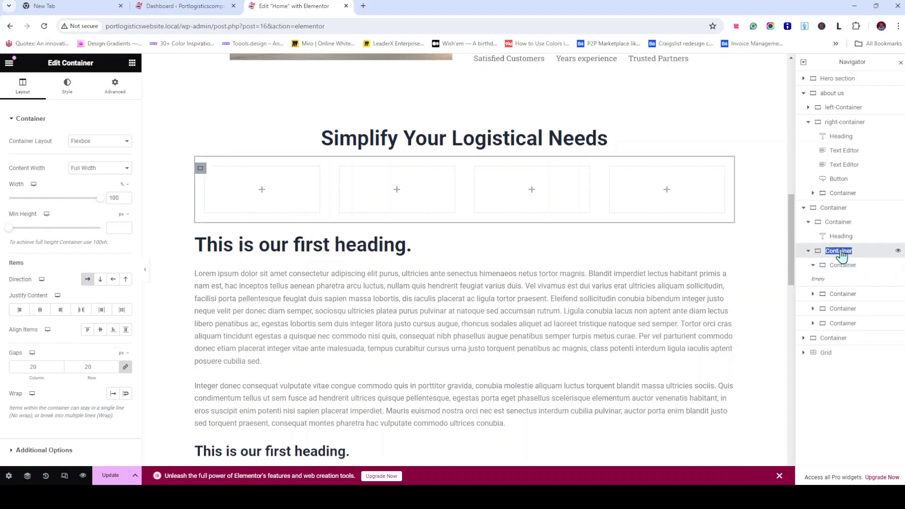
text(Tour Section)
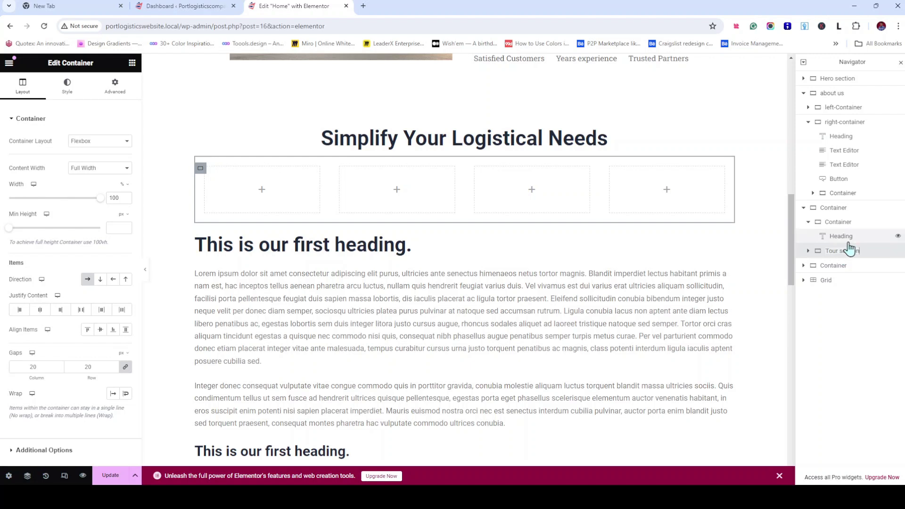
key(ctrl+a)
key(BackSpace)
key(Return)
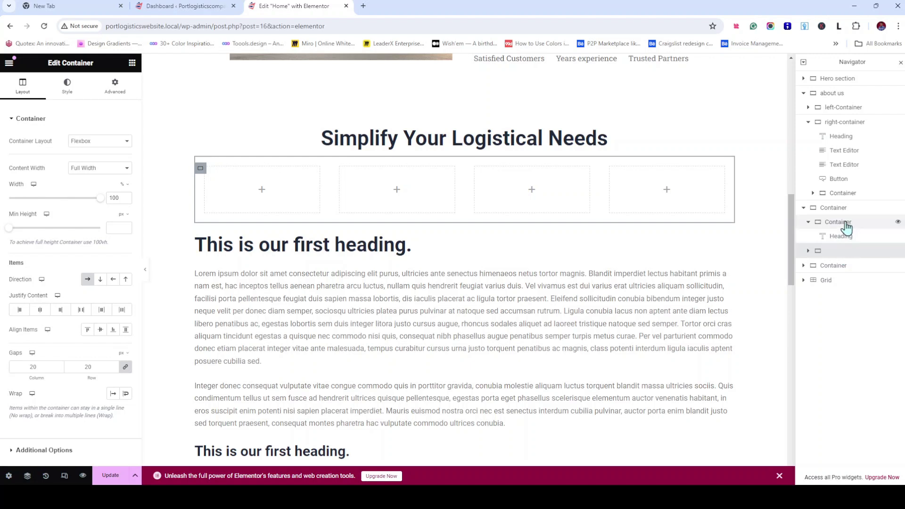
Rename the outer container holding the "Simplify Your Logistical Needs" heading and four boxes as "Tour section"
click(842, 210)
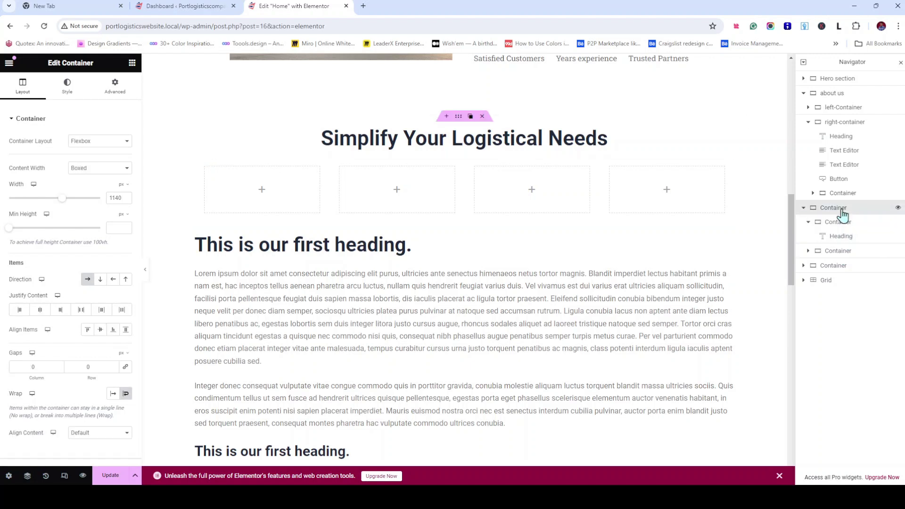
double_click(842, 209)
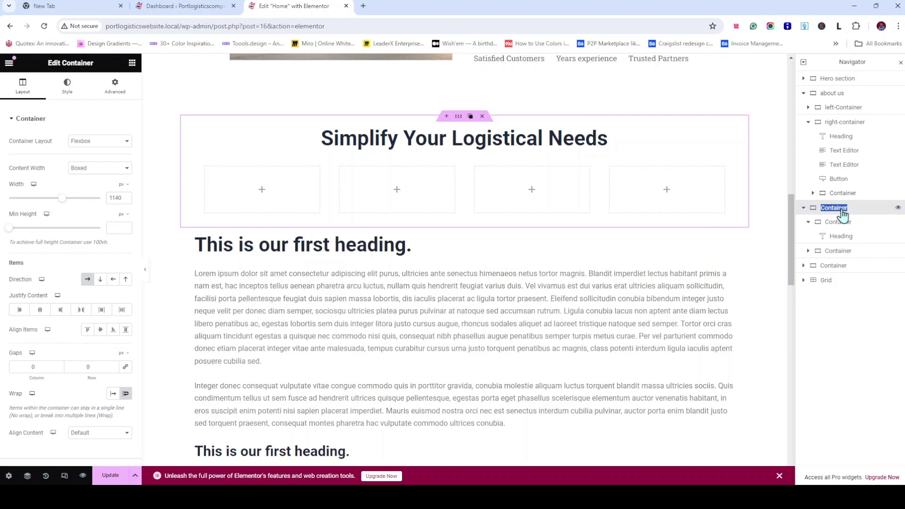
text(Tour section)
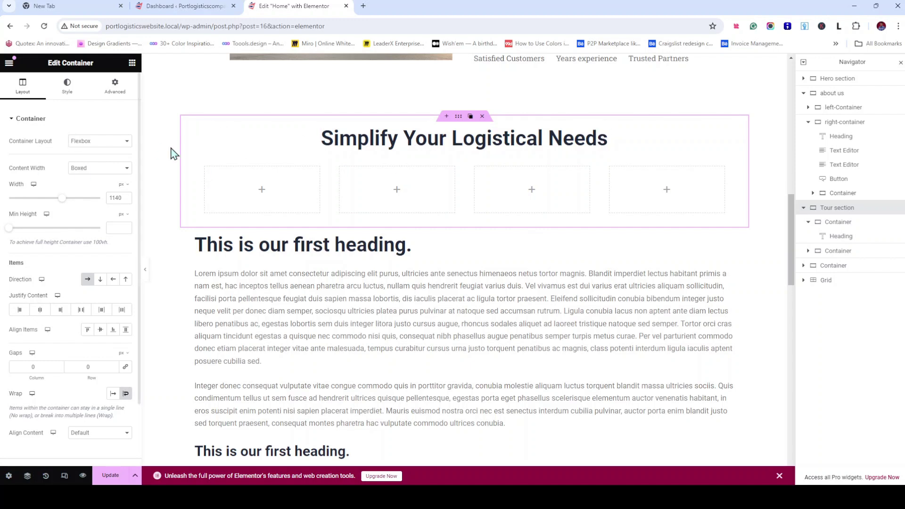
Rename the upper inner container of the Tour section, which holds the heading, as "Header"
mouse_move(201, 135)
mouse_move(394, 147)
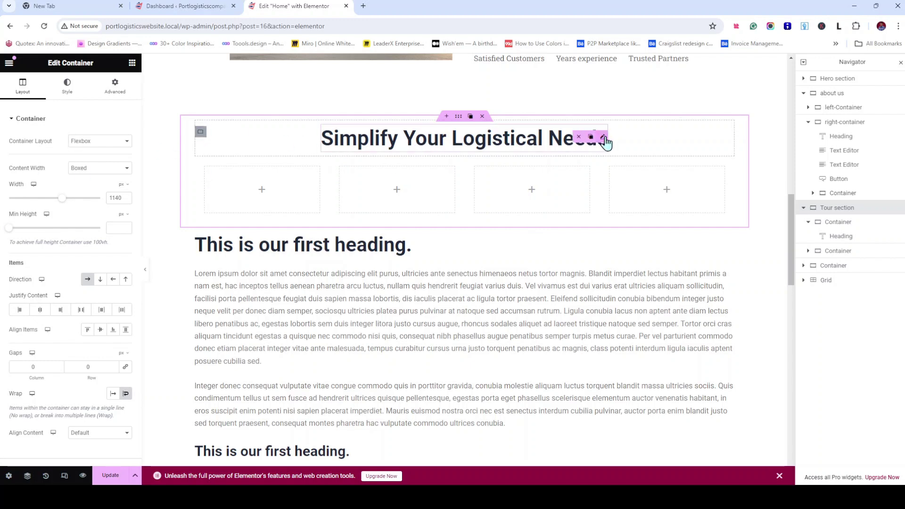
double_click(840, 223)
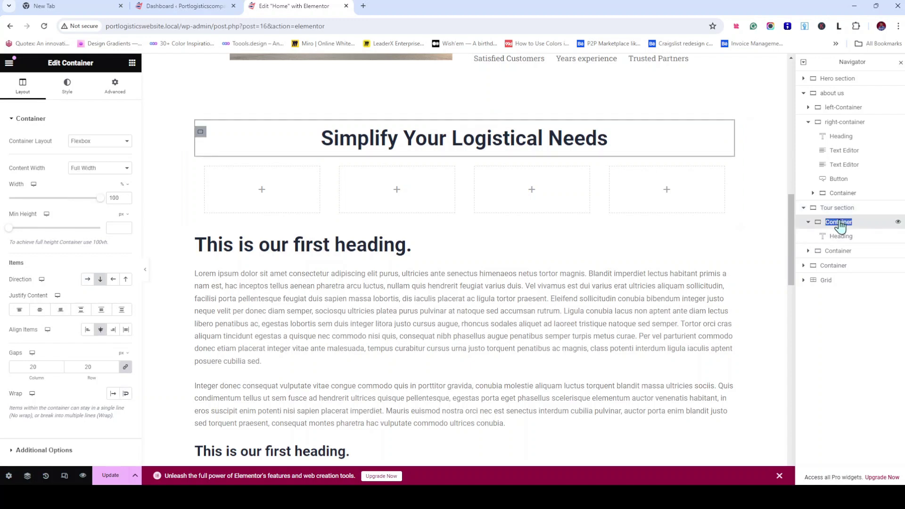
text(Header)
key(Return)
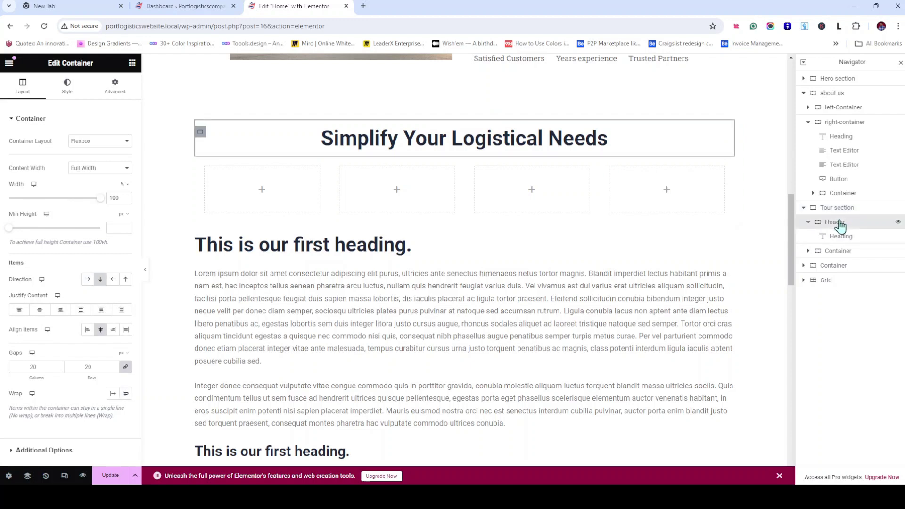
Rename the container holding the four nested containers in the Tour section as "Images"
click(809, 251)
click(850, 253)
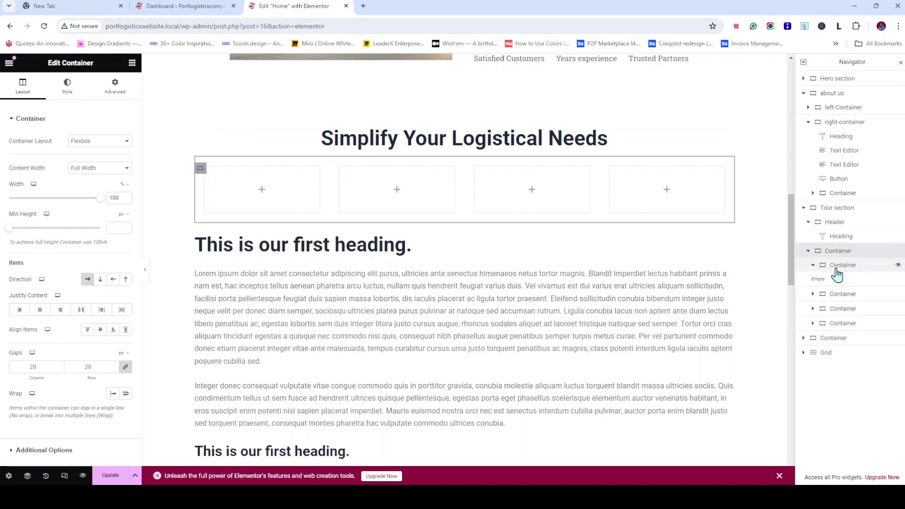
click(814, 265)
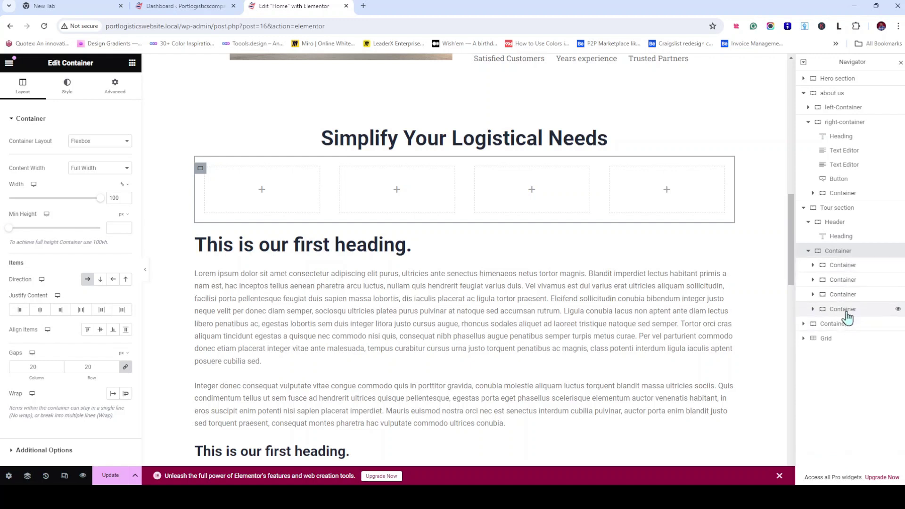
double_click(838, 251)
key(BackSpace)
text(Images)
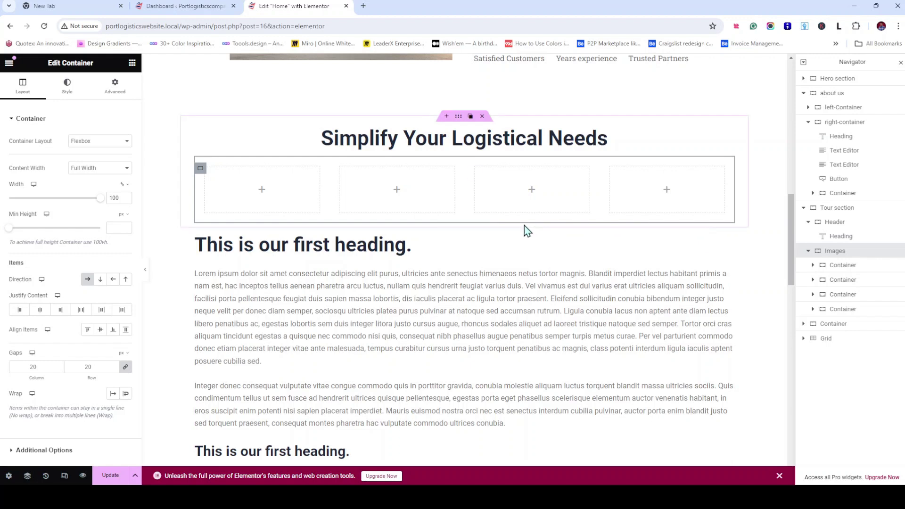
Rename the first two nested containers inside Images as "first" and "second"
click(841, 267)
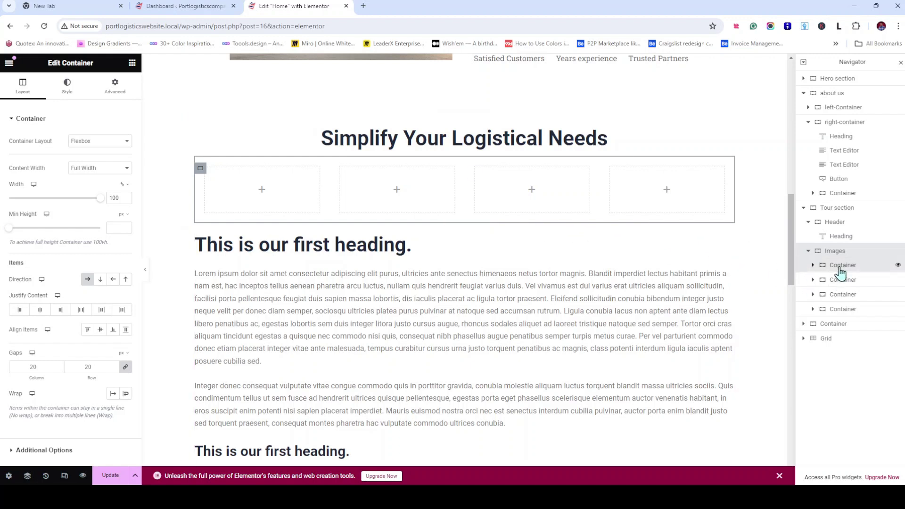
double_click(841, 267)
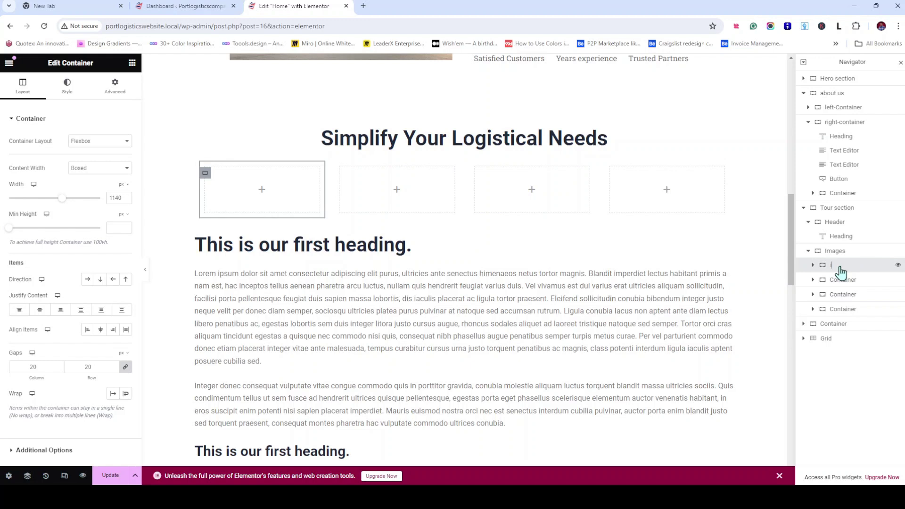
key(BackSpace)
double_click(839, 284)
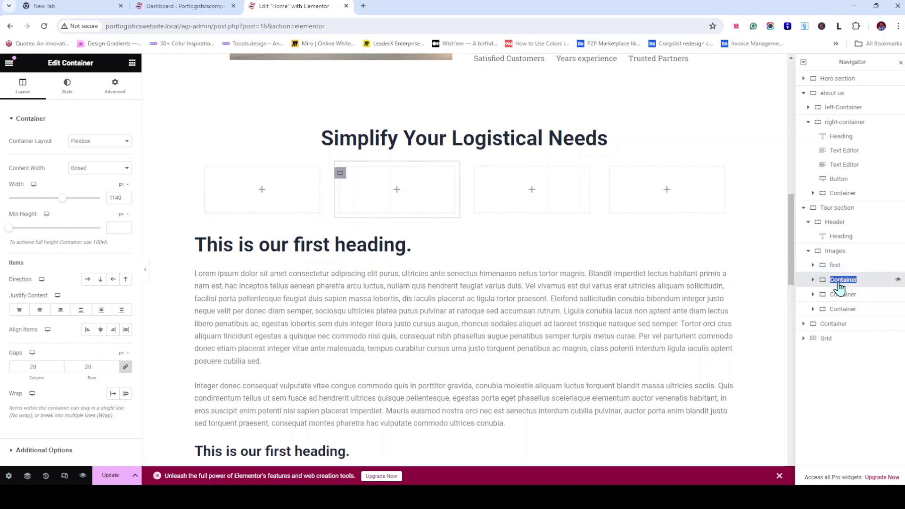
key(BackSpace)
text(second)
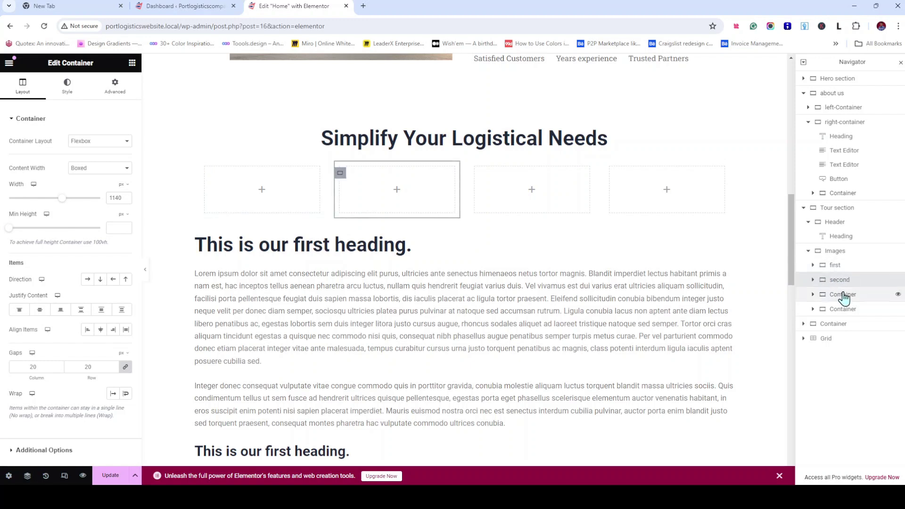
Rename the remaining two nested containers inside Images as "third div" and "fourth div"
double_click(845, 295)
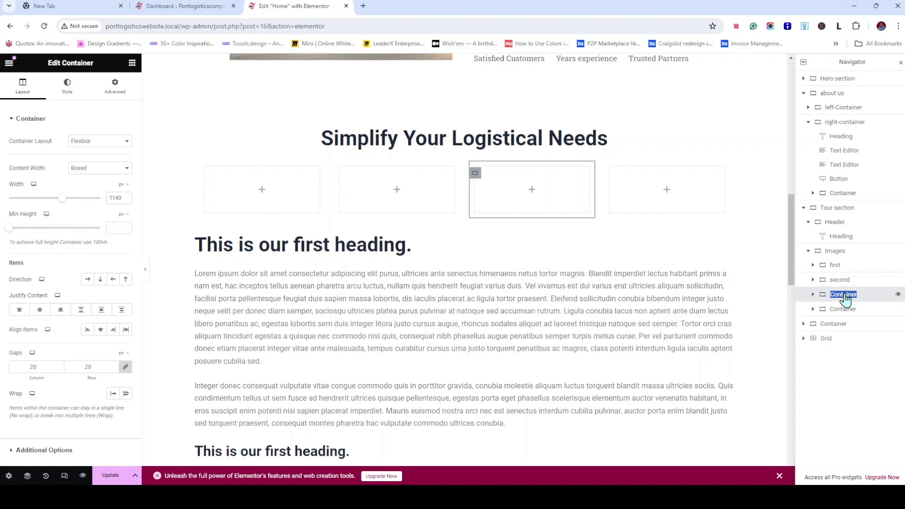
text(third)
click(846, 300)
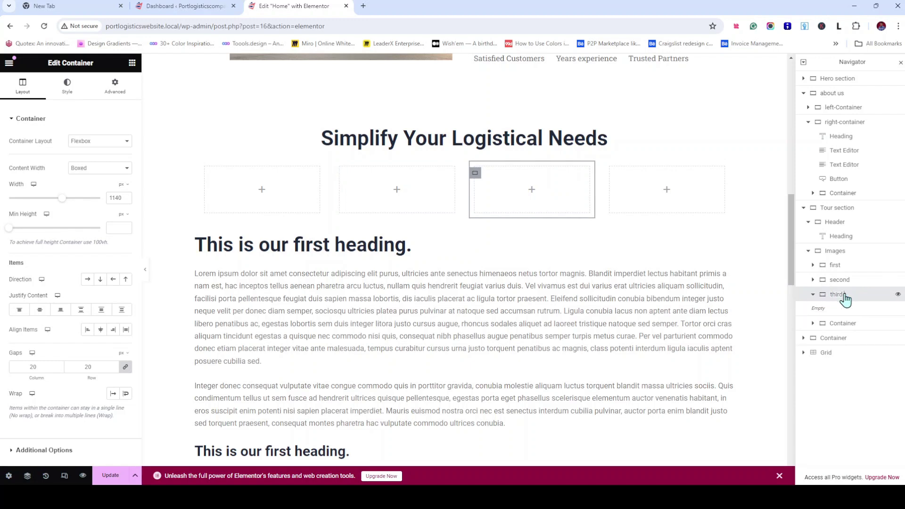
double_click(837, 325)
text(fo)
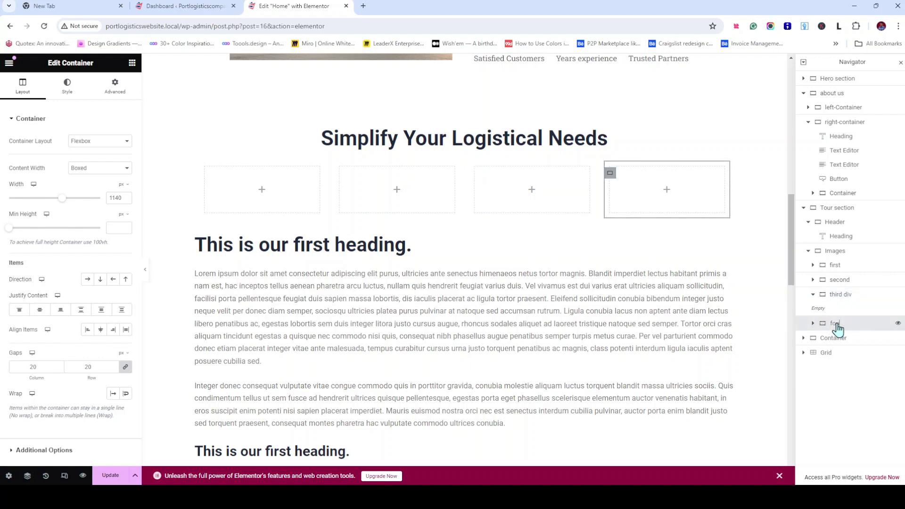
text(urth)
key(Return)
click(838, 325)
text(div)
key(Return)
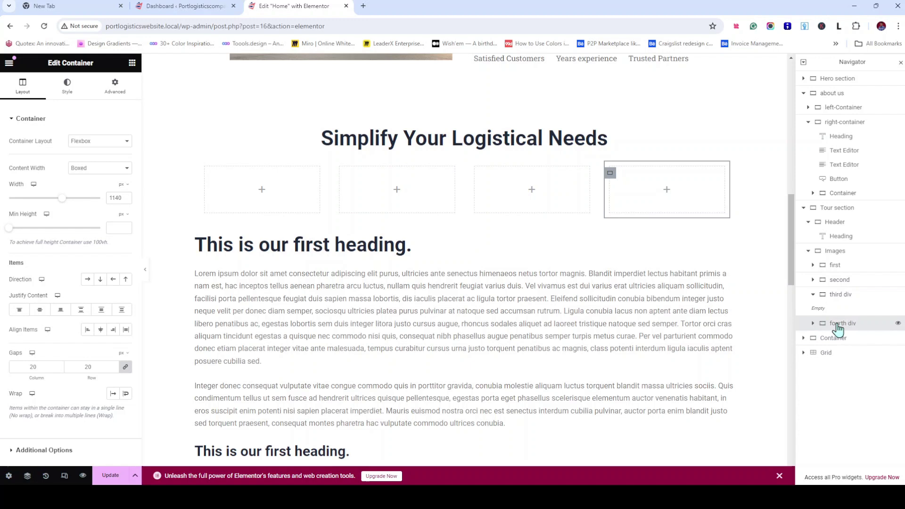
Rename the statistics container inside the about us section's right-container as "Counter"
click(844, 268)
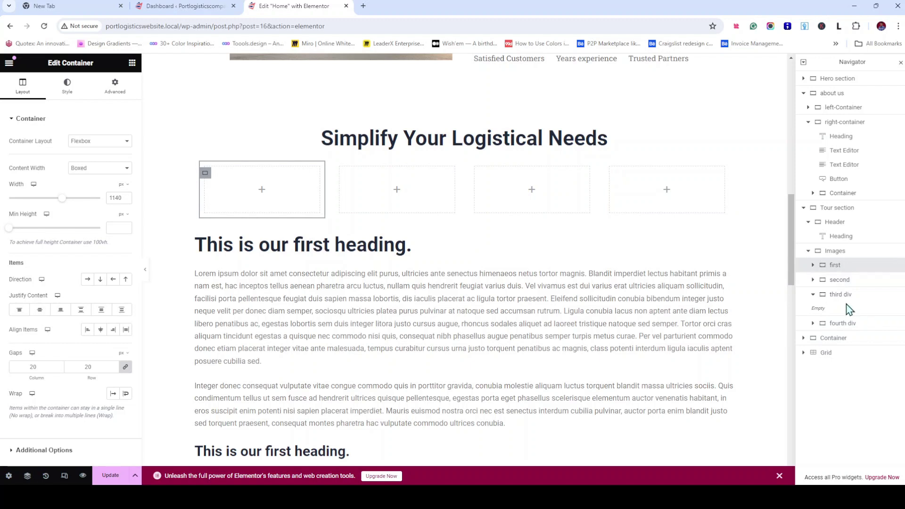
click(813, 266)
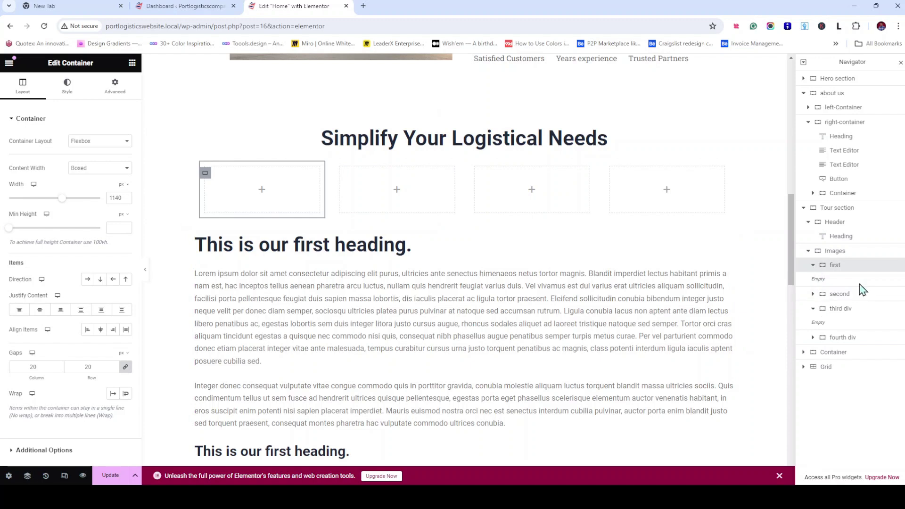
click(813, 311)
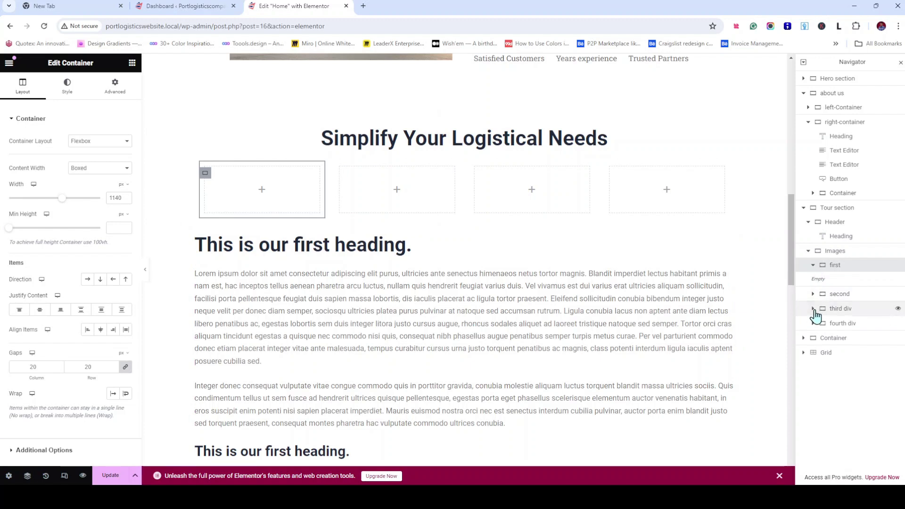
click(809, 122)
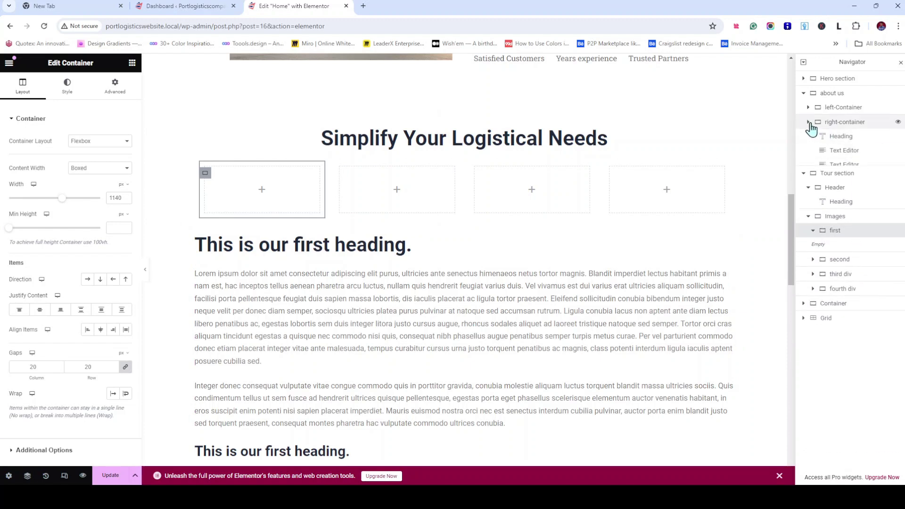
click(808, 123)
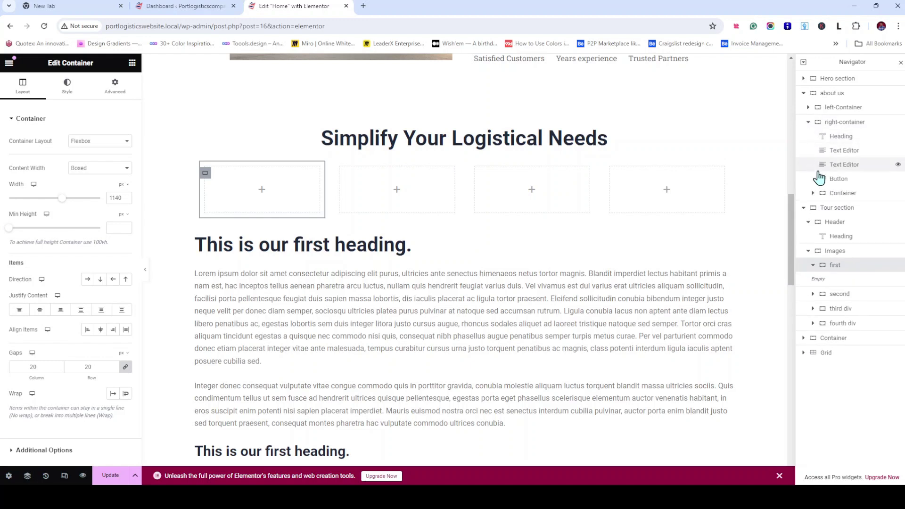
click(838, 202)
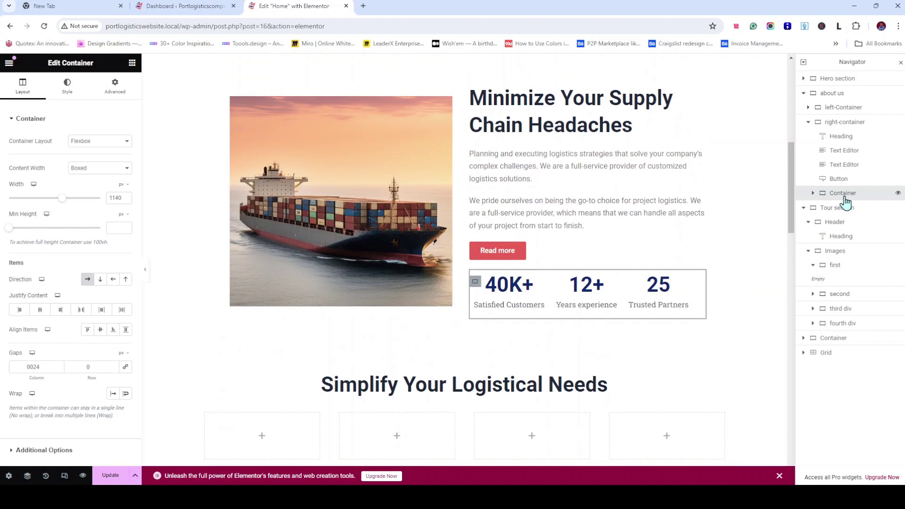
double_click(847, 194)
text(Counter)
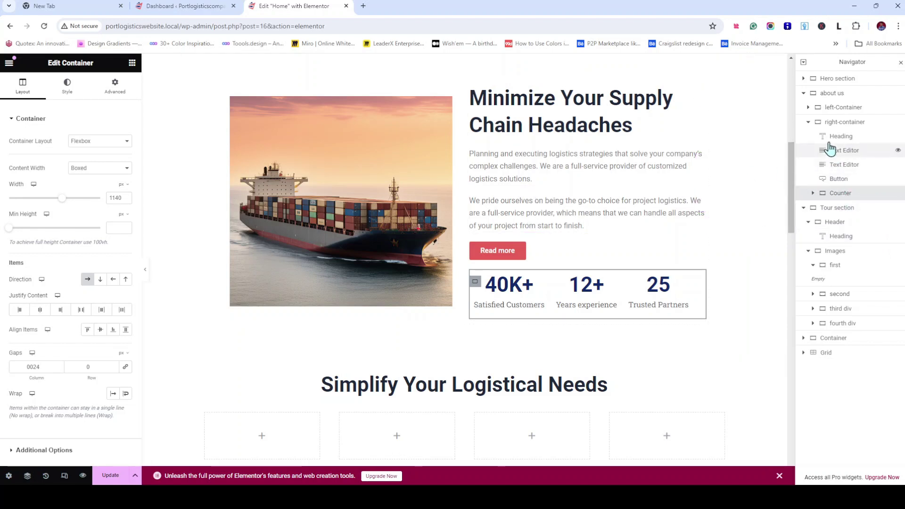
Collapse the right-container, about us and Tour section branches in the page structure, checking the about us section on the page
click(809, 122)
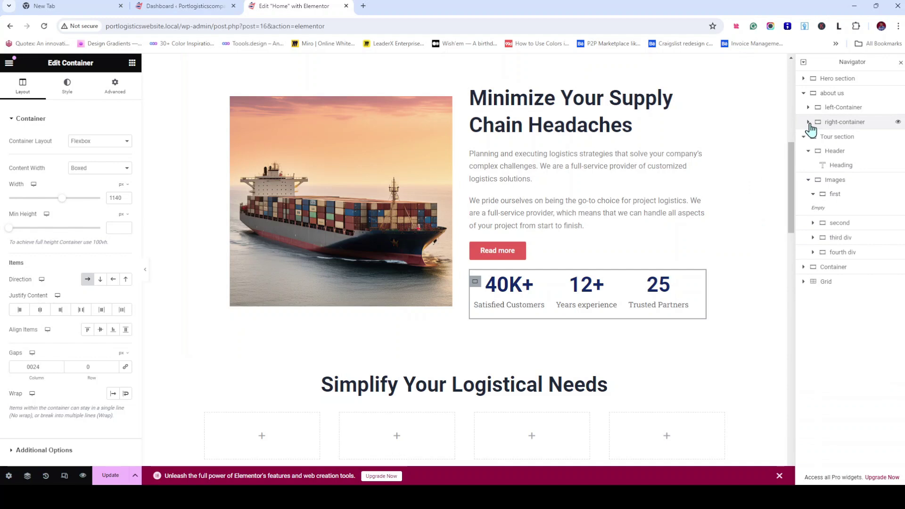
click(804, 93)
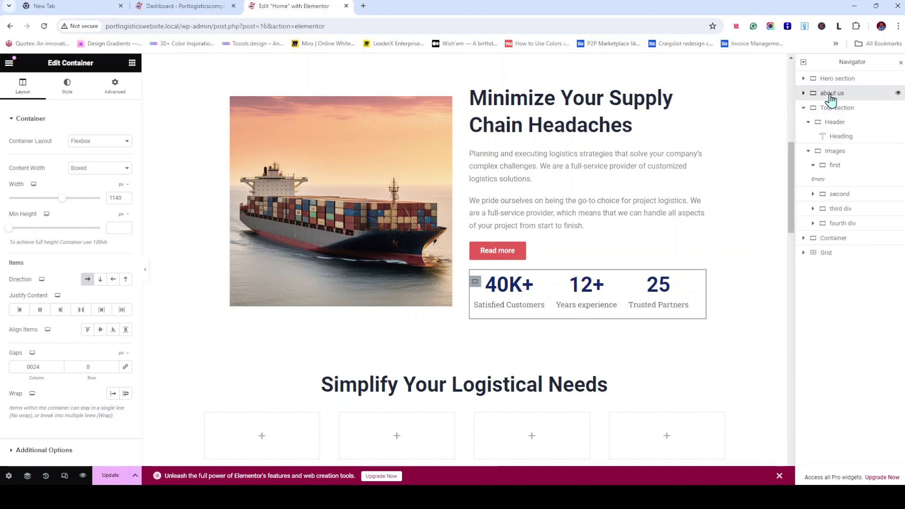
scroll(519, 222, up, 5)
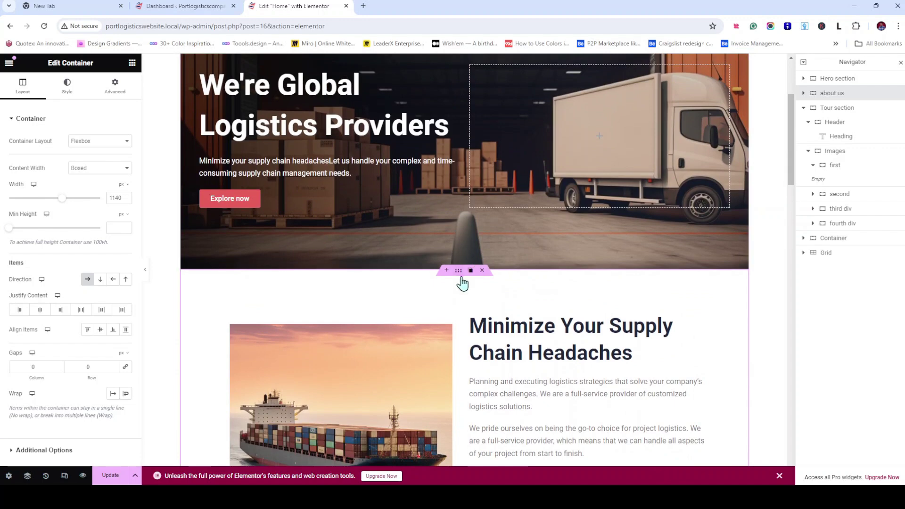
scroll(496, 301, down, 5)
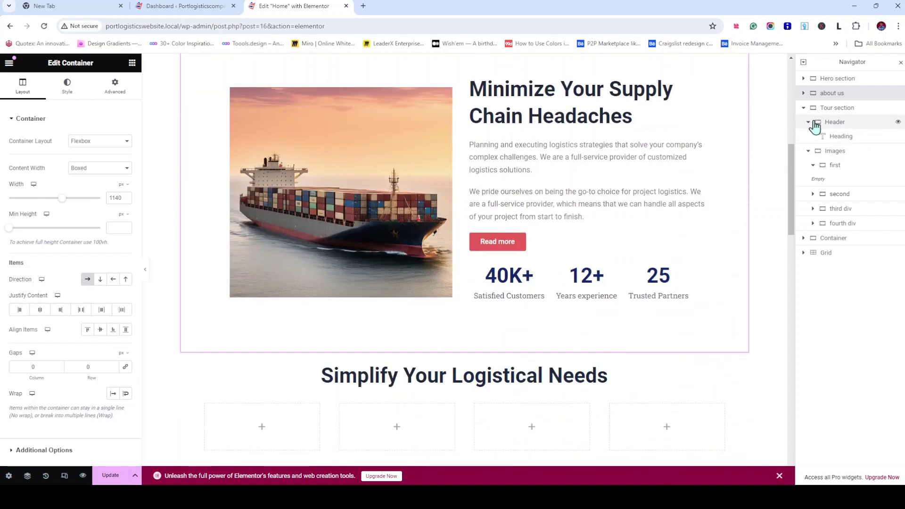
click(805, 108)
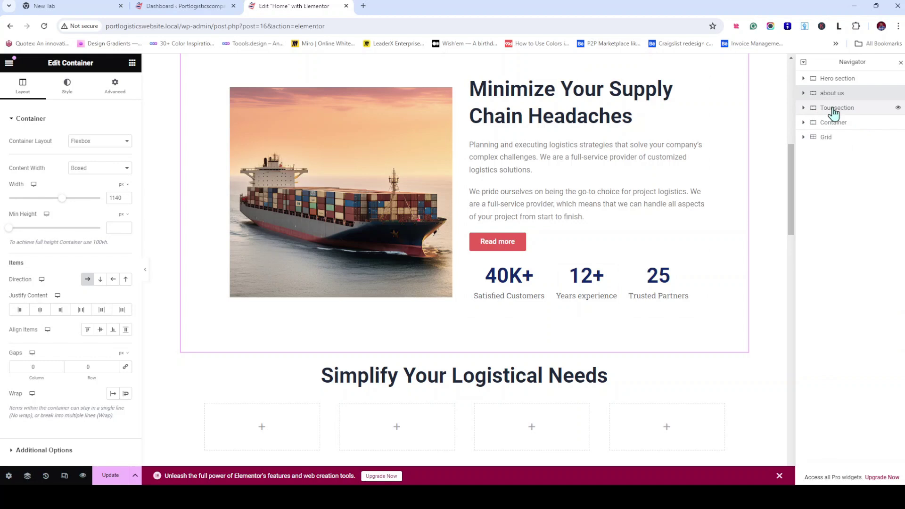
Expand the Tour section in the page structure, collapse its Header branch and select the first container inside Images
scroll(499, 344, down, 2)
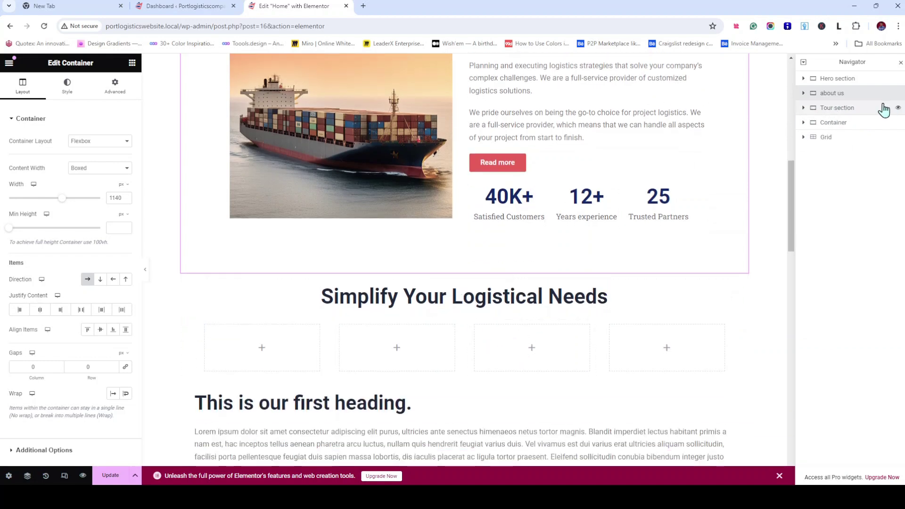
scroll(679, 276, down, 2)
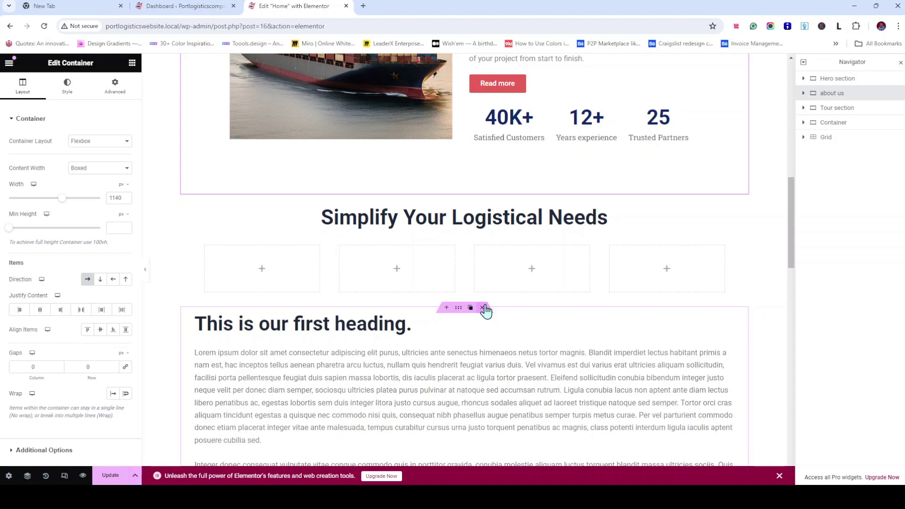
click(809, 112)
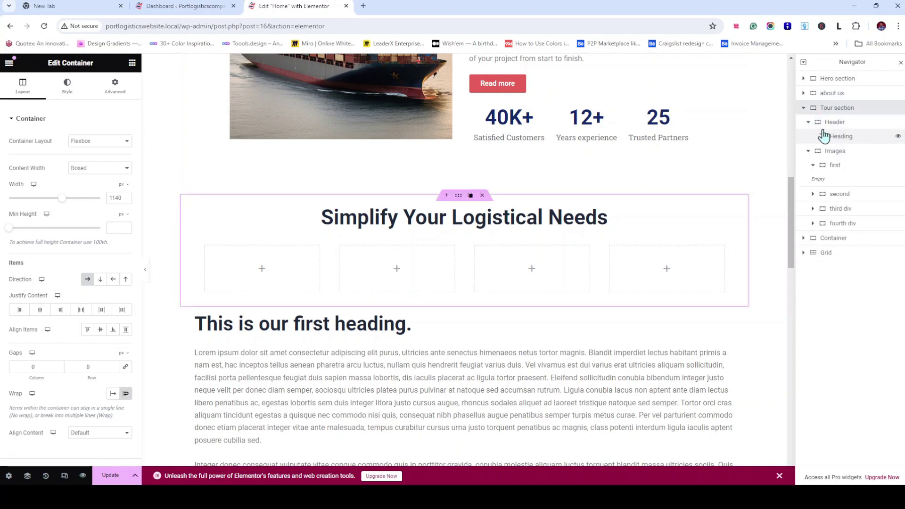
click(808, 121)
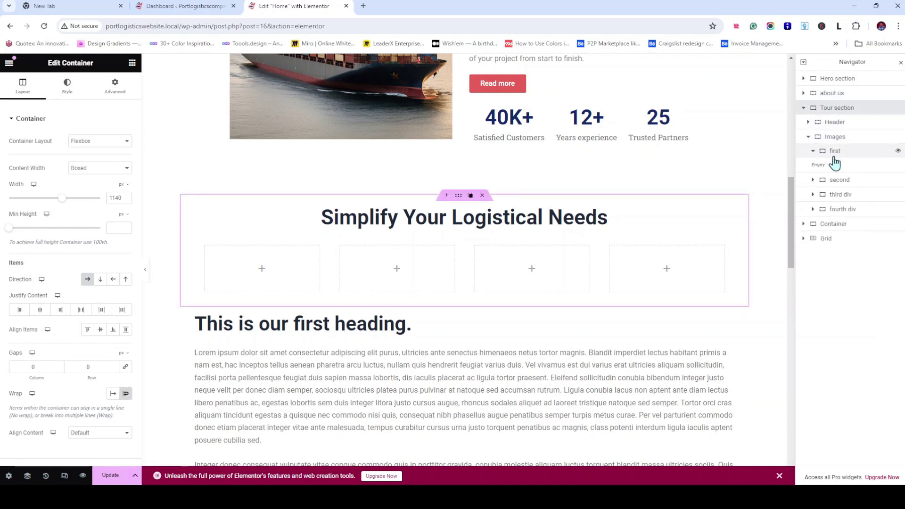
click(813, 151)
click(837, 151)
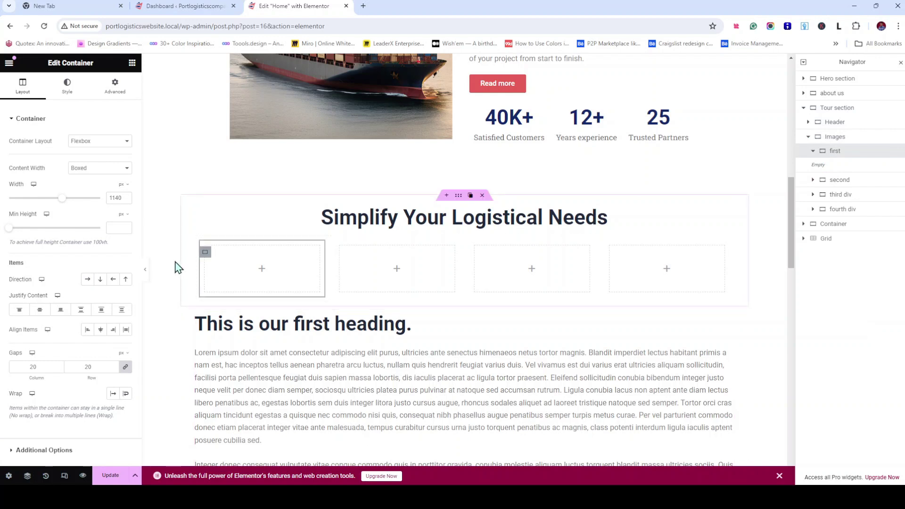
Give the first card container a classic background and pick Tour-image-1.png from the media library as its image
click(114, 90)
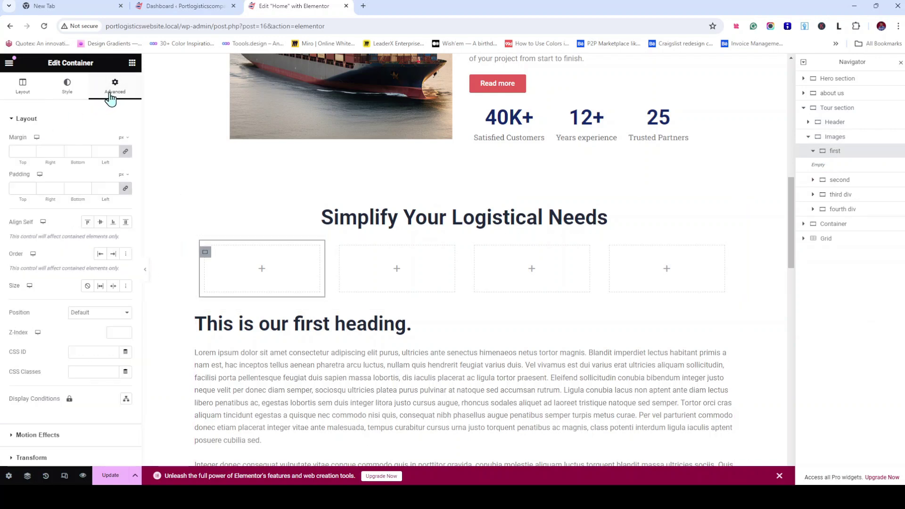
scroll(60, 363, down, 2)
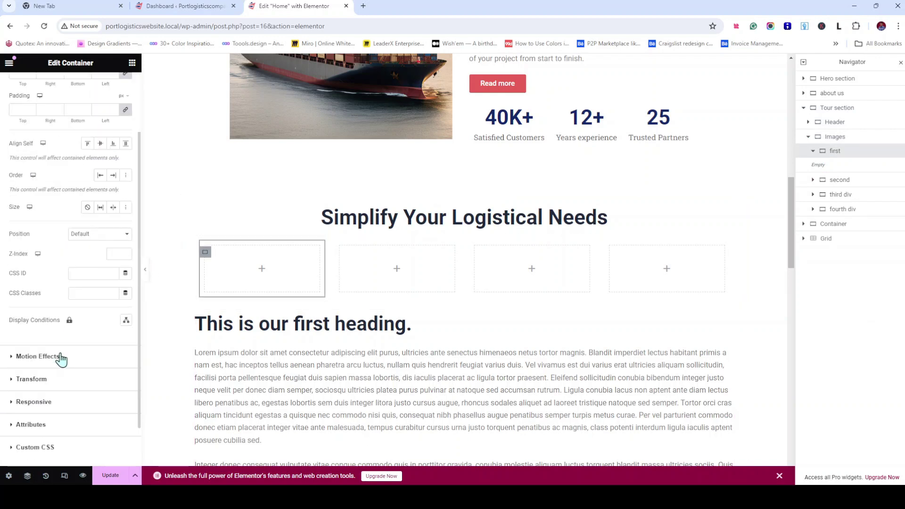
scroll(60, 358, down, 1)
scroll(77, 142, up, 3)
click(77, 83)
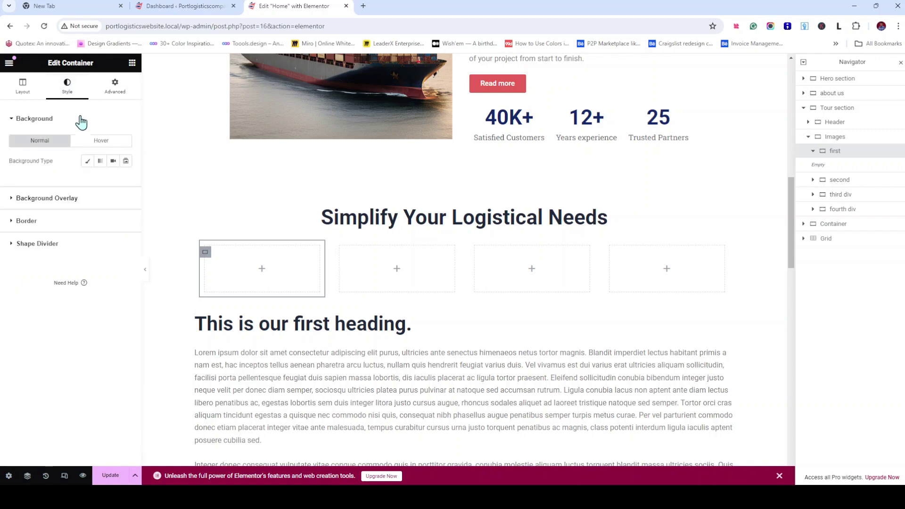
click(88, 162)
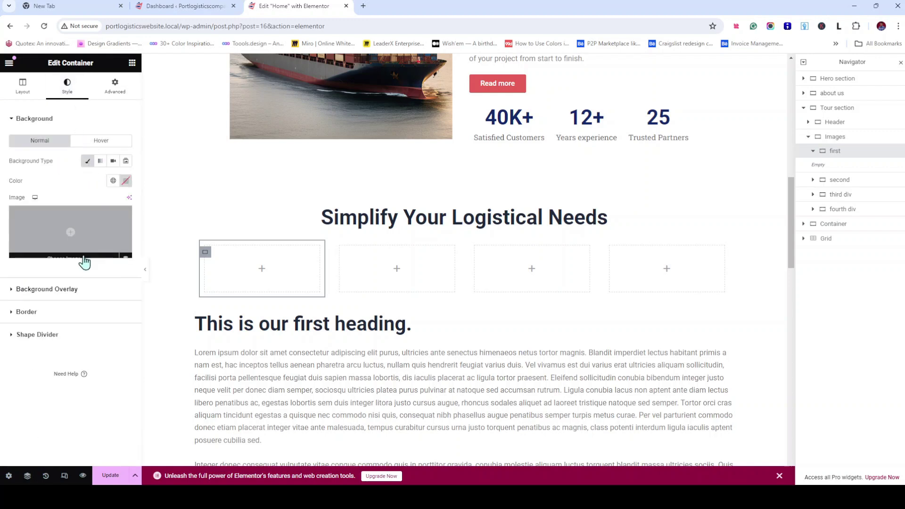
click(86, 262)
click(161, 186)
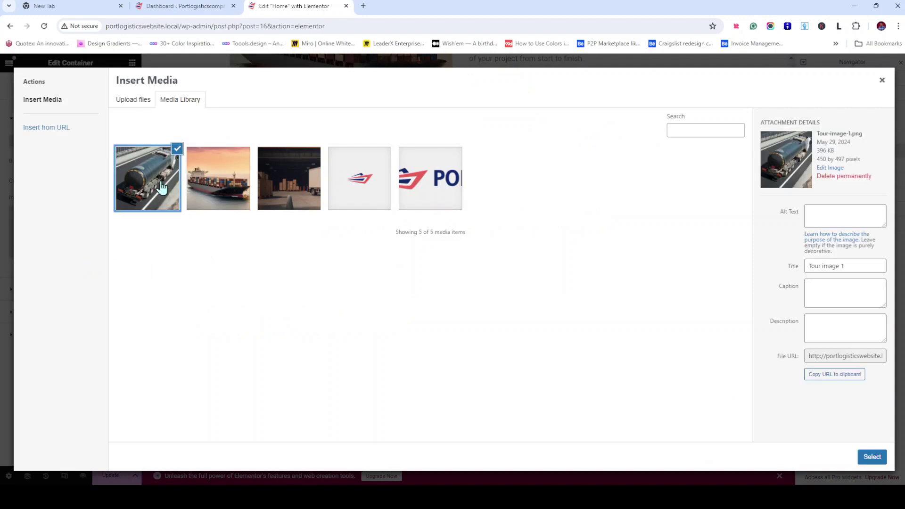
Copy the image title "Tour image 1" into the alt text and description, and insert it as the container background
drag(857, 268, 754, 270)
key(ctrl+c)
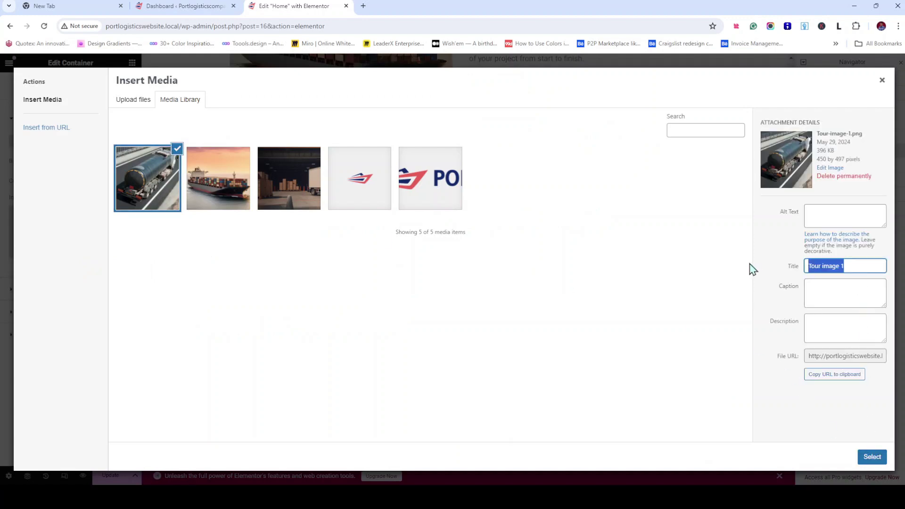
click(837, 211)
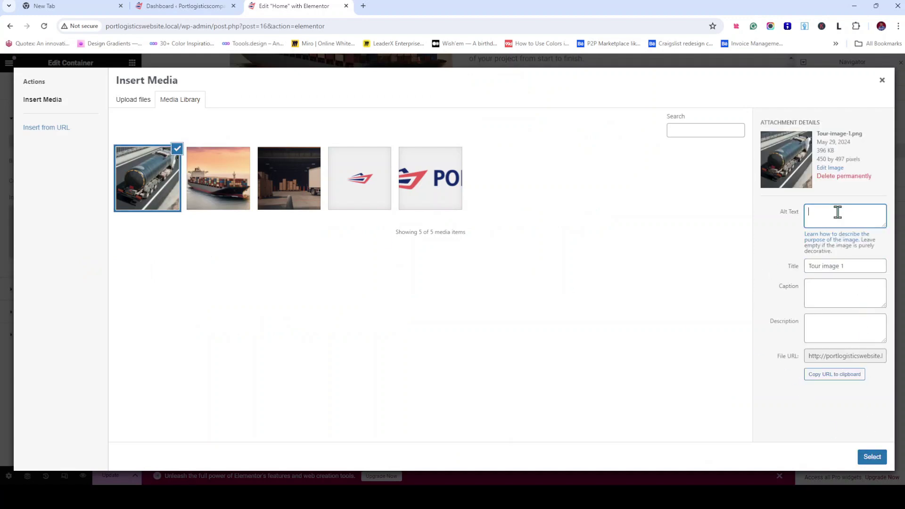
key(ctrl+v)
click(832, 321)
key(ctrl+v)
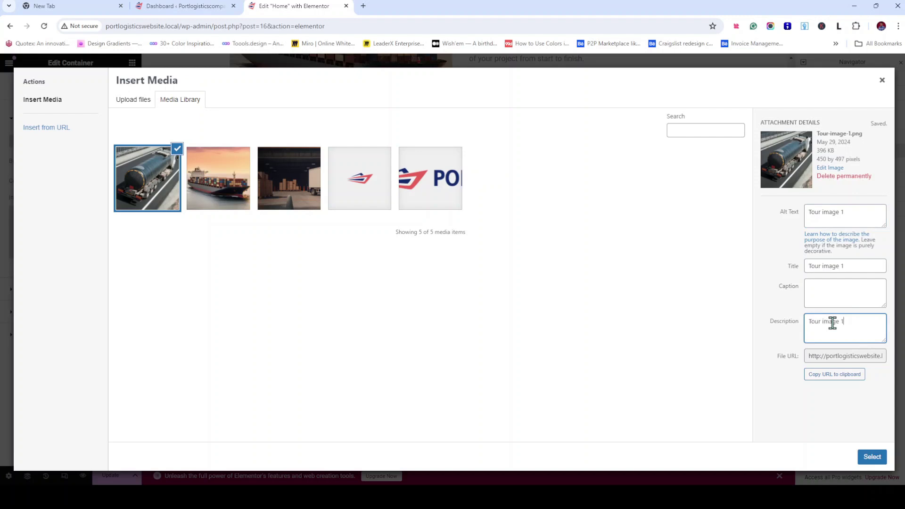
click(879, 462)
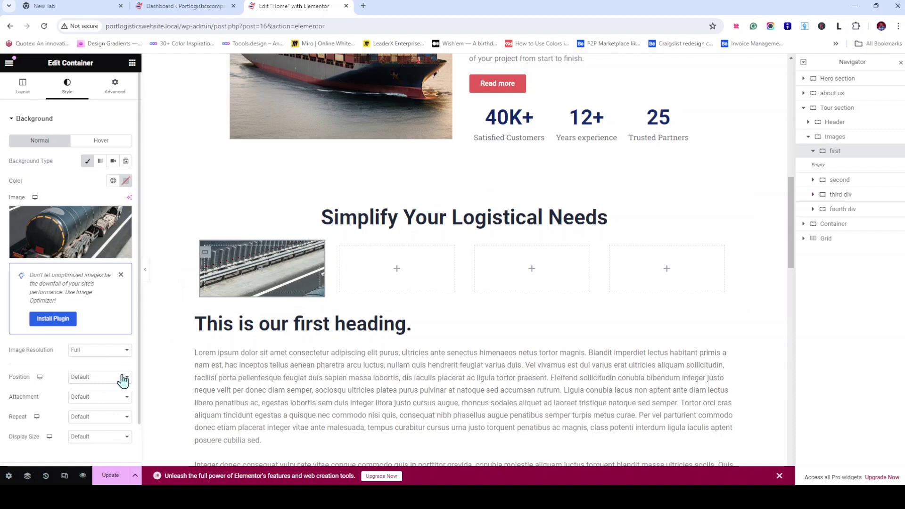
Set the background image's position to Center Center, display size to Cover and repeat to No-repeat
click(123, 400)
scroll(123, 400, down, 3)
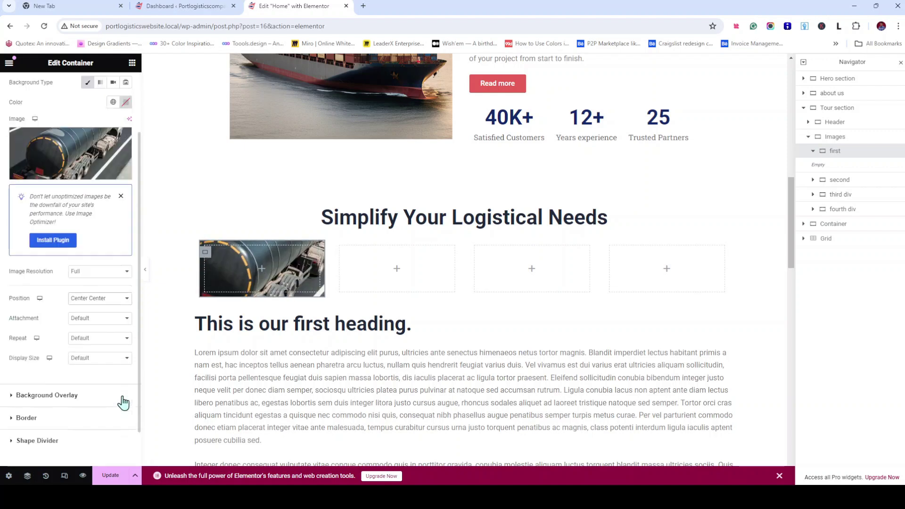
click(115, 343)
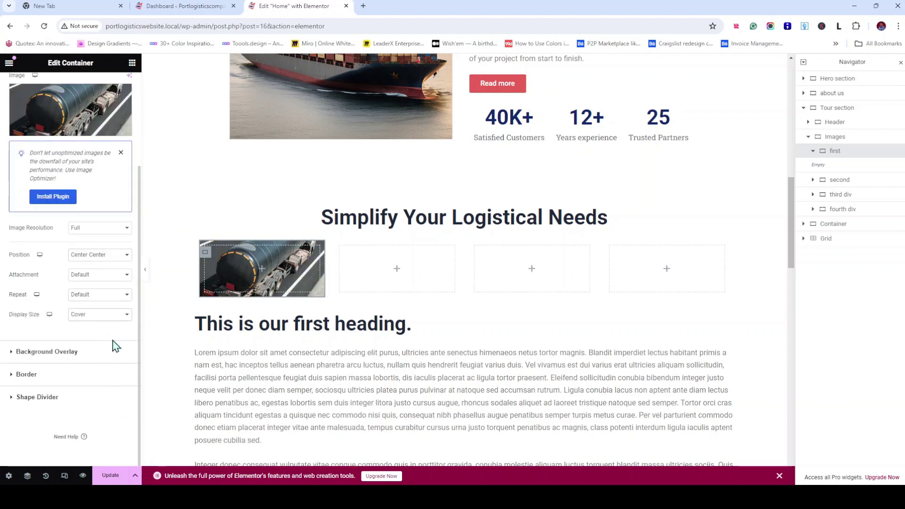
click(108, 318)
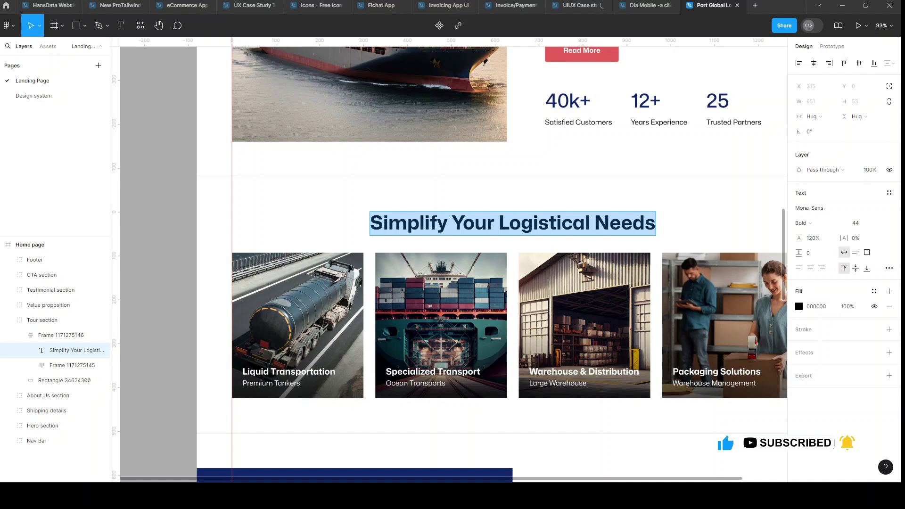
click(293, 375)
double_click(292, 376)
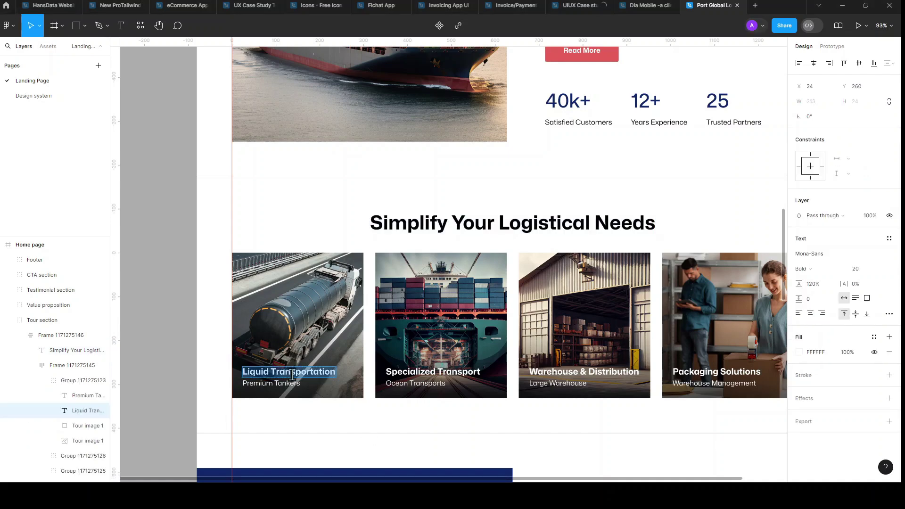
text(c)
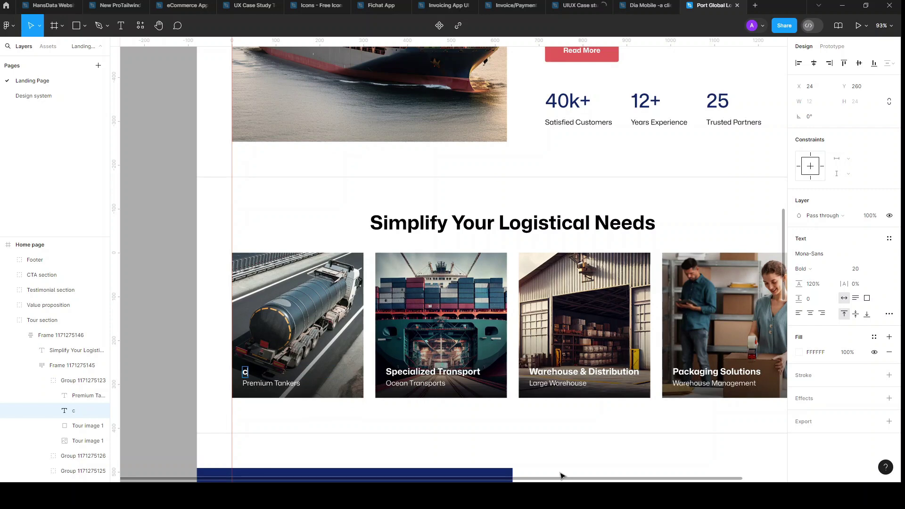
key(ctrl+z)
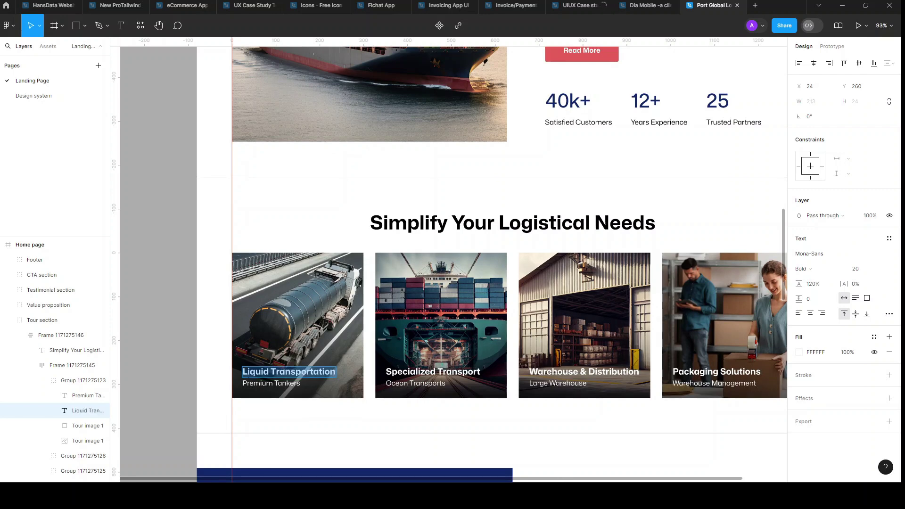
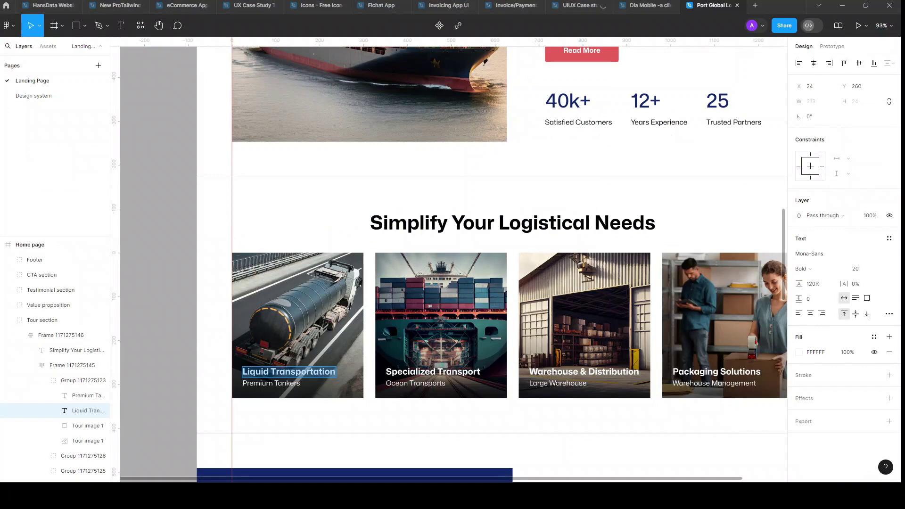
In the Figma design, group the first card's "Liquid Transportation" and "Premium Tankers" texts into a vertical auto layout frame
scroll(213, 394, up, 5)
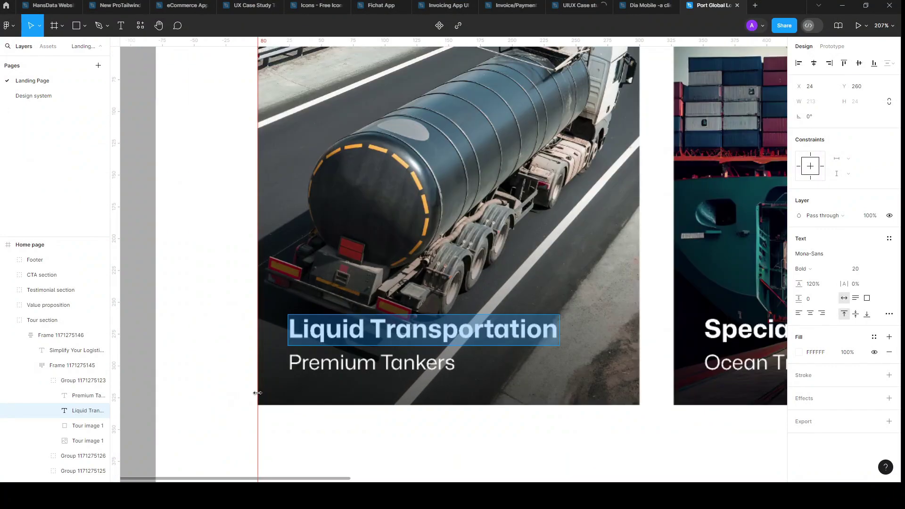
scroll(258, 393, up, 3)
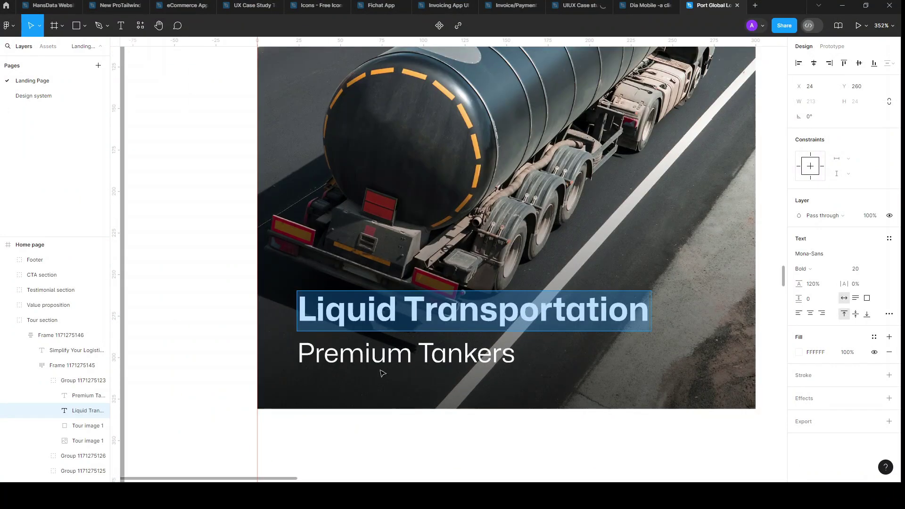
click(72, 382)
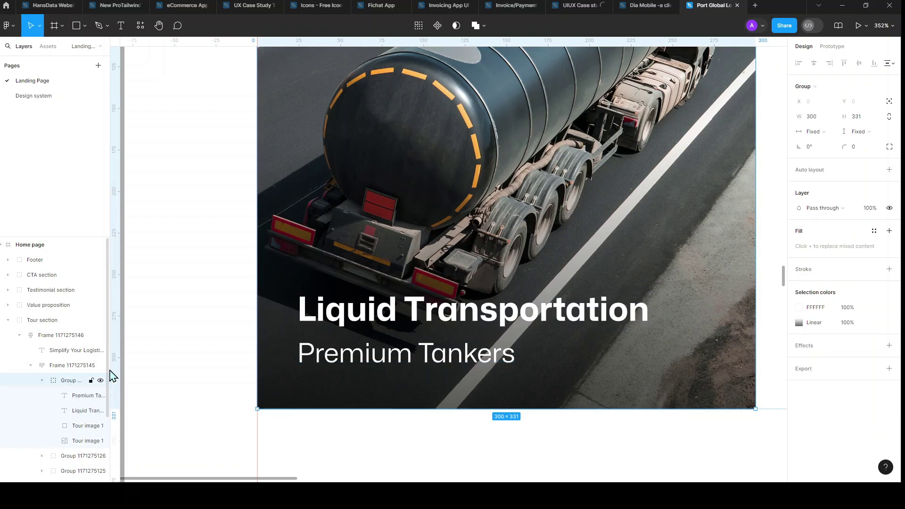
double_click(477, 361)
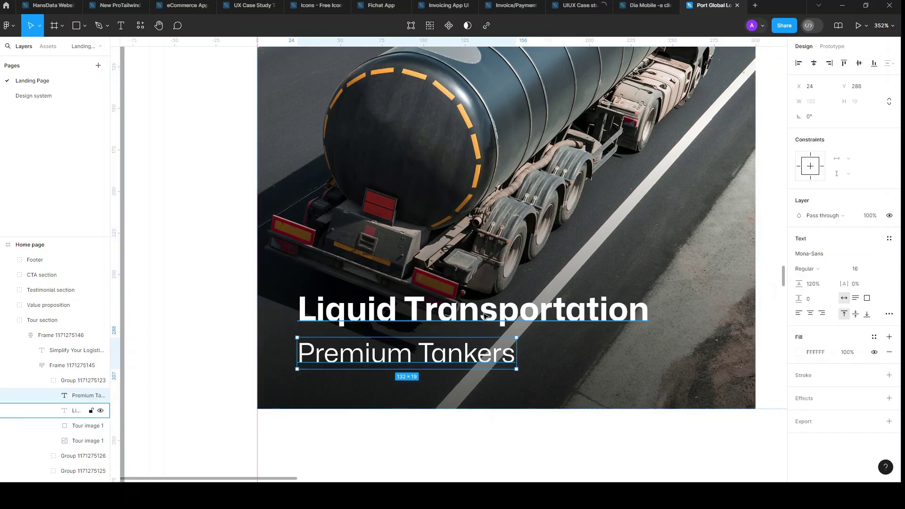
shift+click(485, 316)
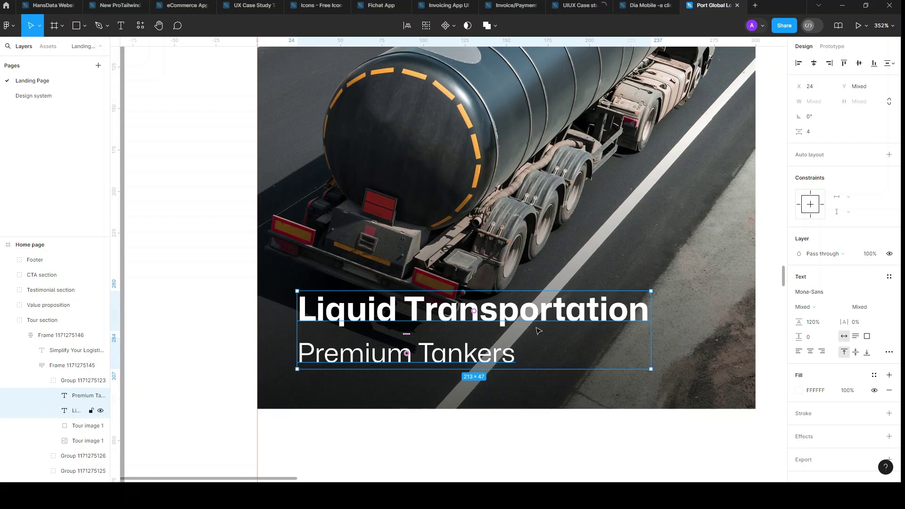
key(shift+a)
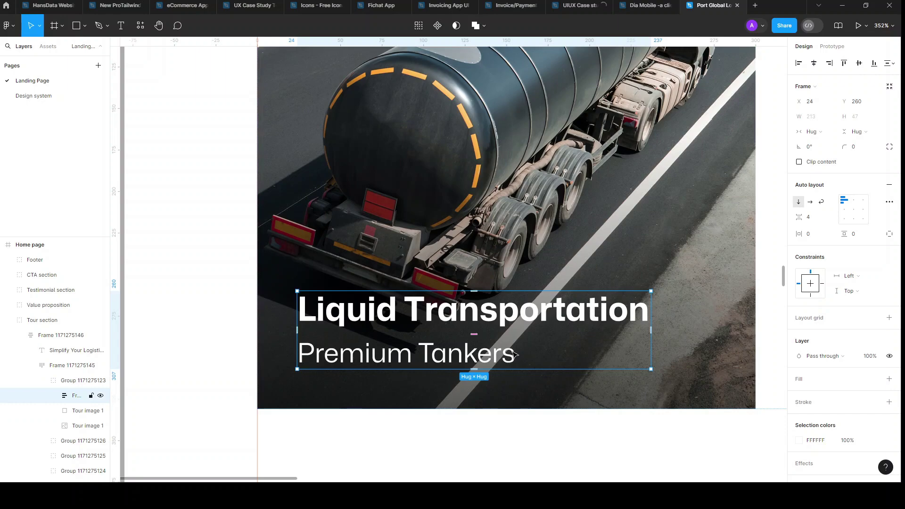
scroll(515, 346, down, 10)
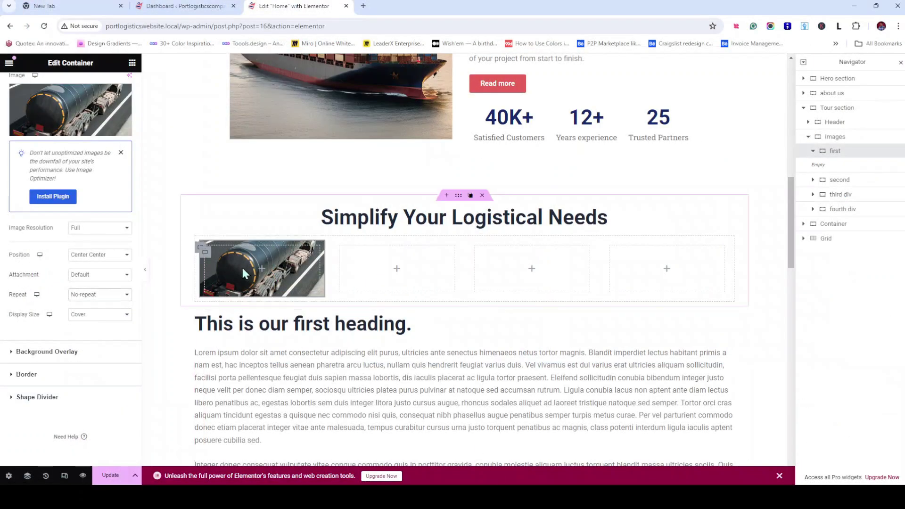
Switch back to Elementor and add a new container inside the first card container with the tanker background
click(203, 252)
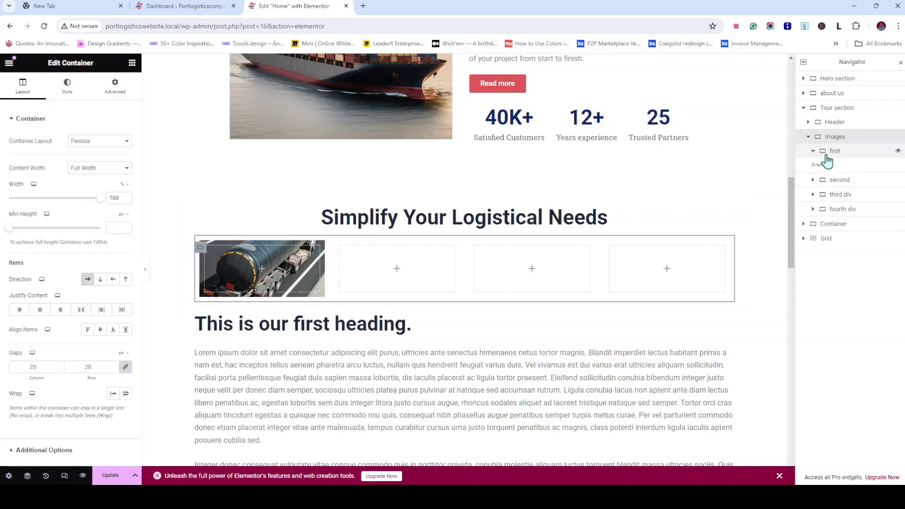
click(844, 153)
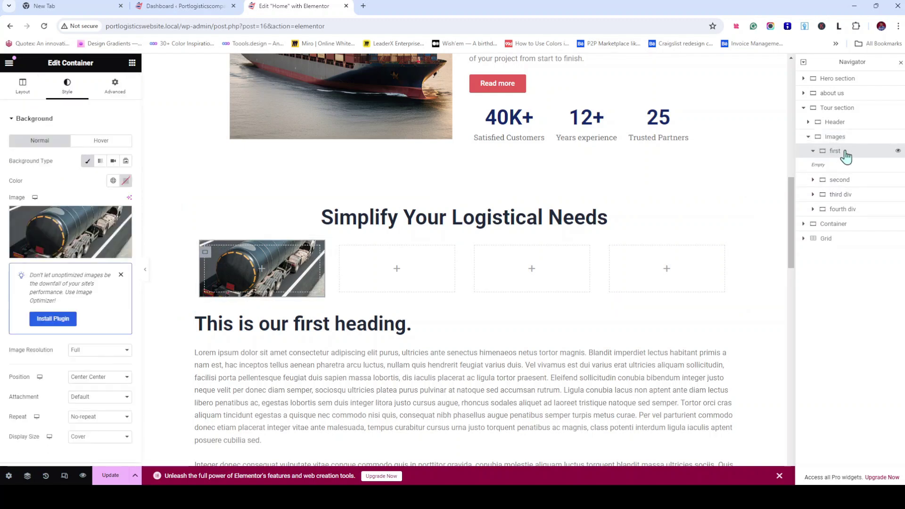
click(132, 63)
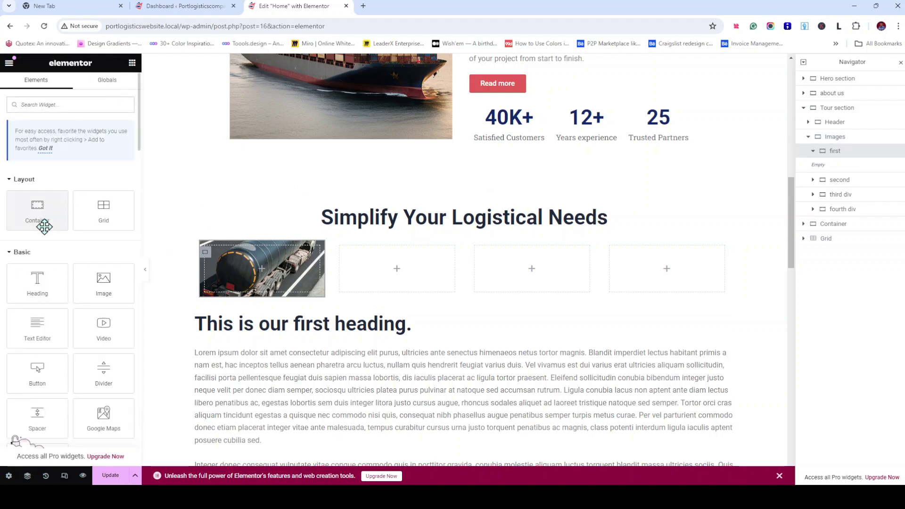
drag(45, 227, 261, 270)
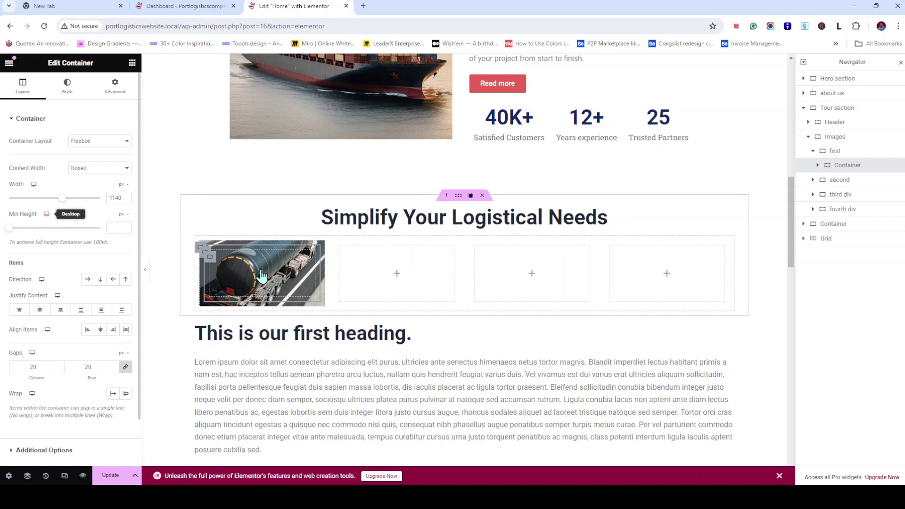
Rename the new container nested inside the "first" container to "Text container"
double_click(849, 166)
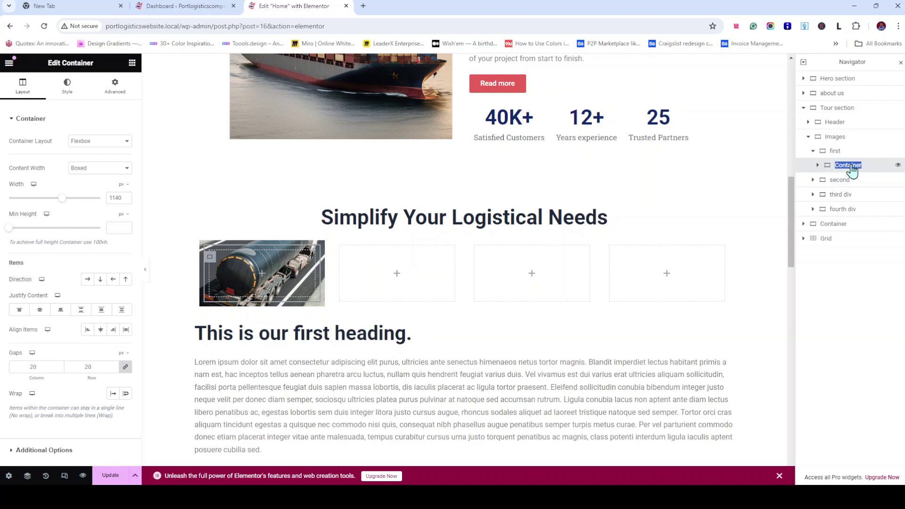
text(Text)
click(852, 171)
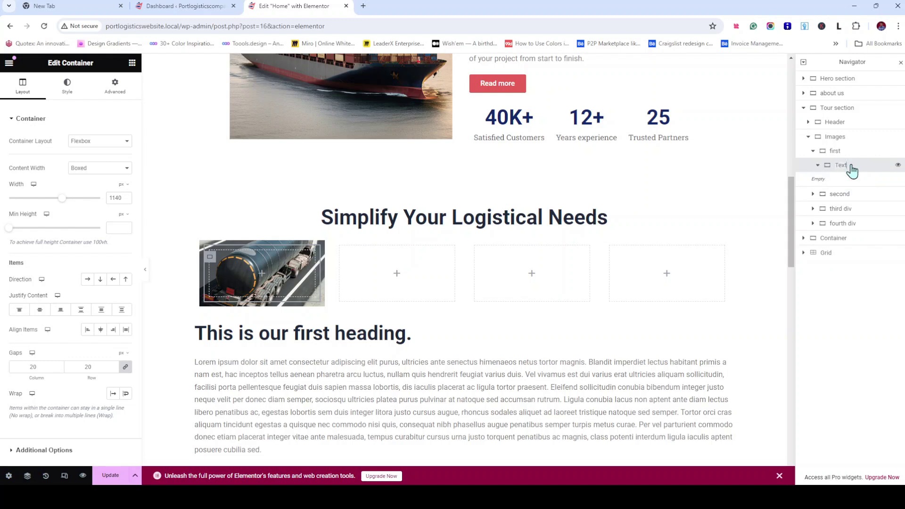
click(853, 171)
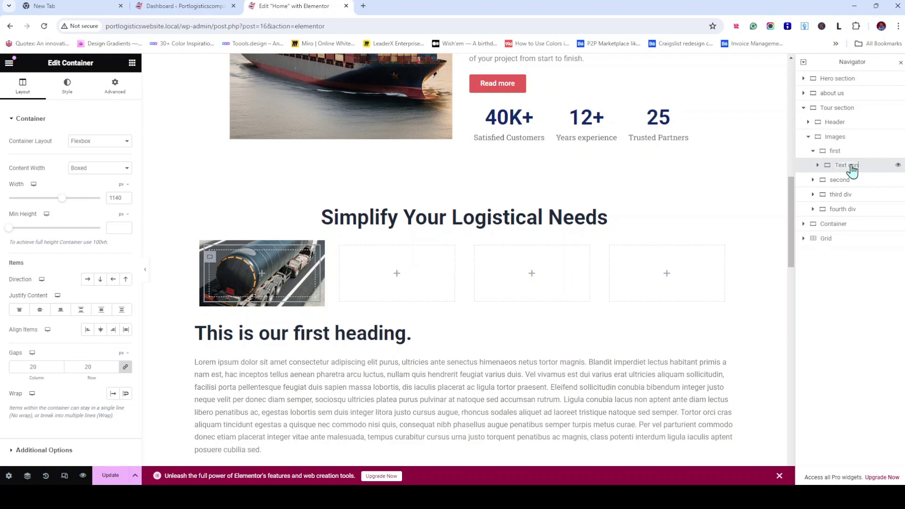
text(tainer)
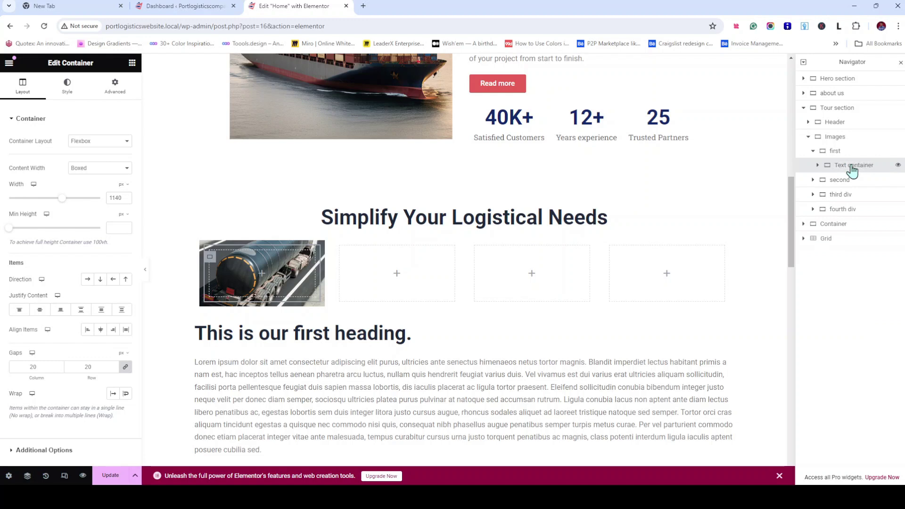
Add a Heading widget and a Text Editor widget below it inside the first card's text container
click(132, 63)
drag(37, 285, 298, 281)
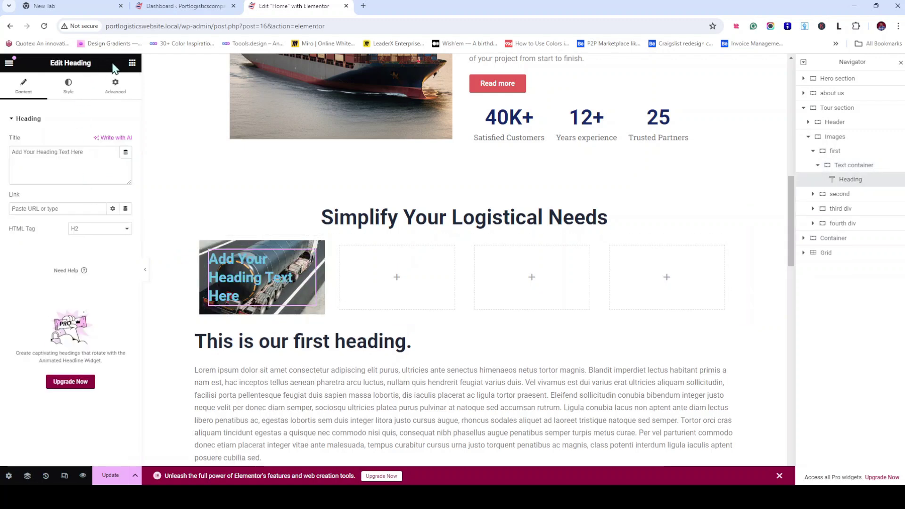
click(132, 63)
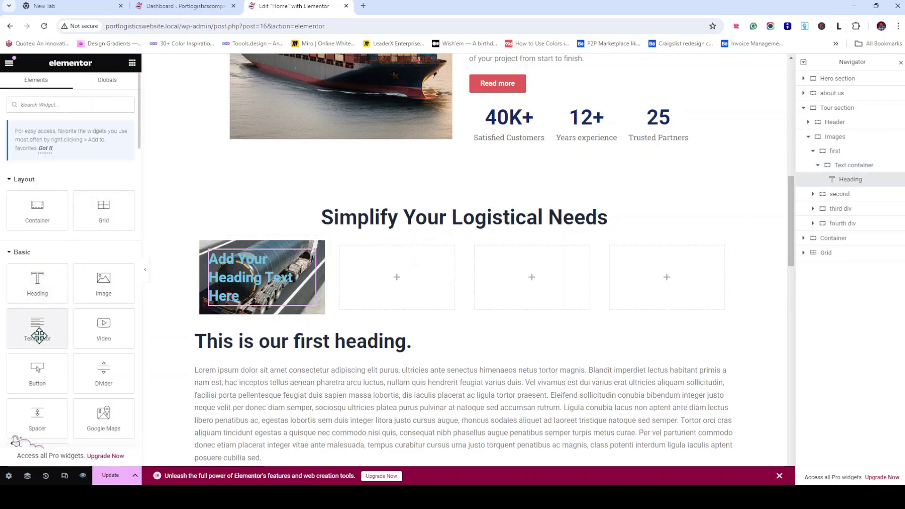
drag(39, 336, 264, 304)
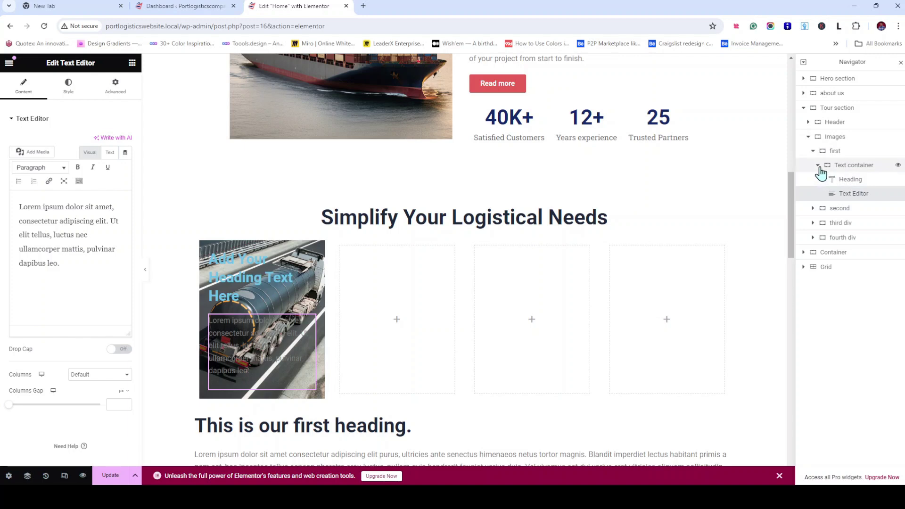
Set the first card heading's HTML tag to H4 and its title to "Liquid Transportation"
click(848, 182)
click(118, 229)
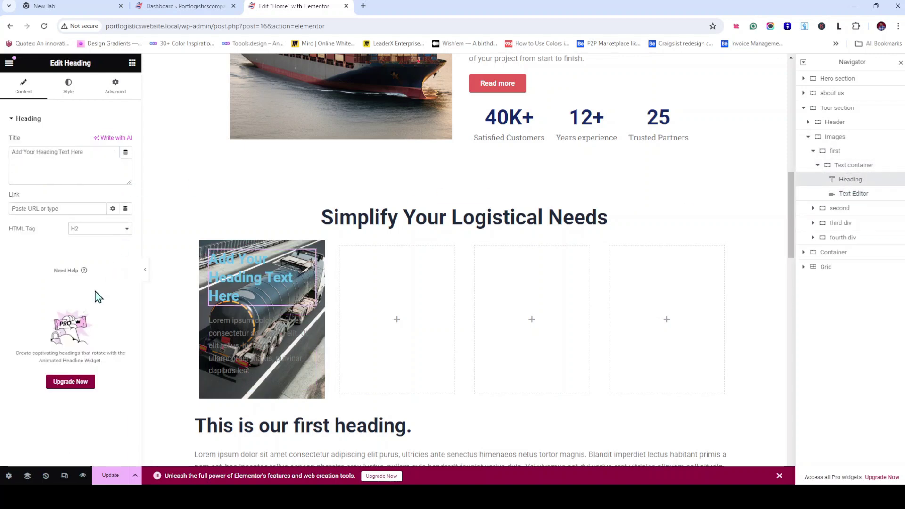
click(104, 274)
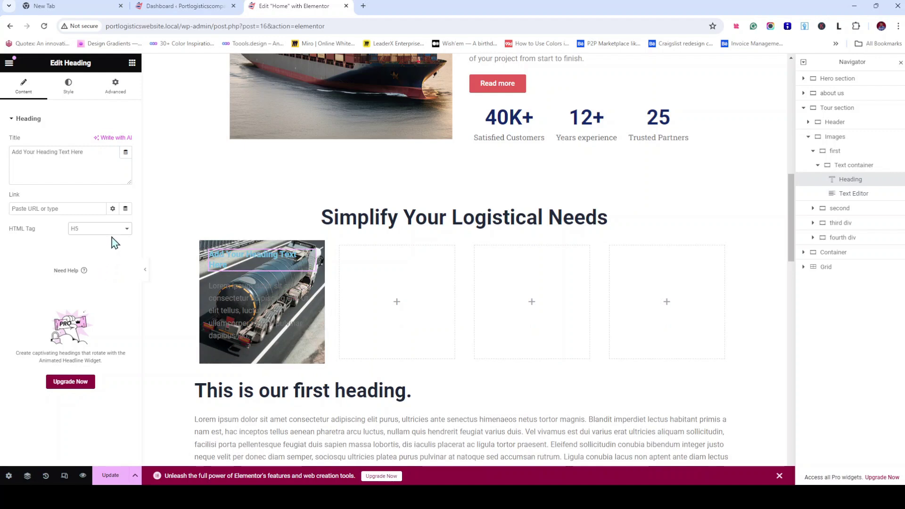
key(Up)
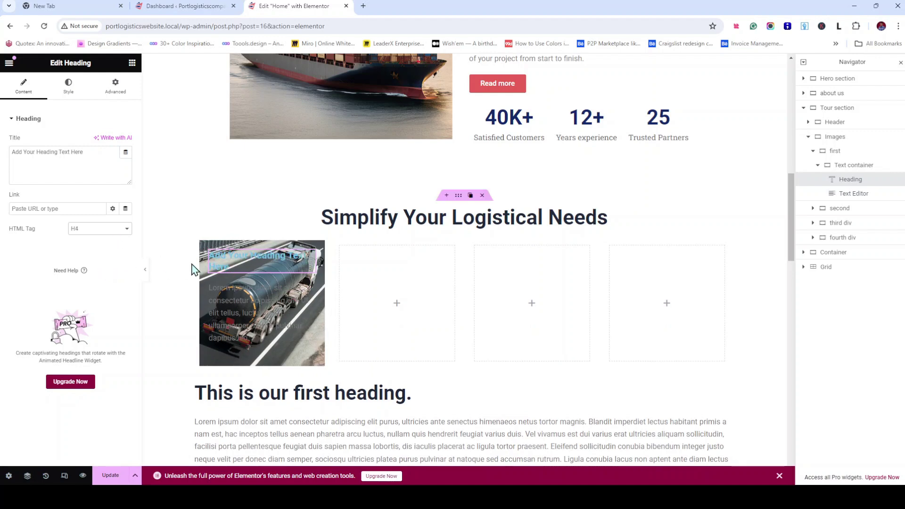
triple_click(35, 165)
text(Liquid Transportation)
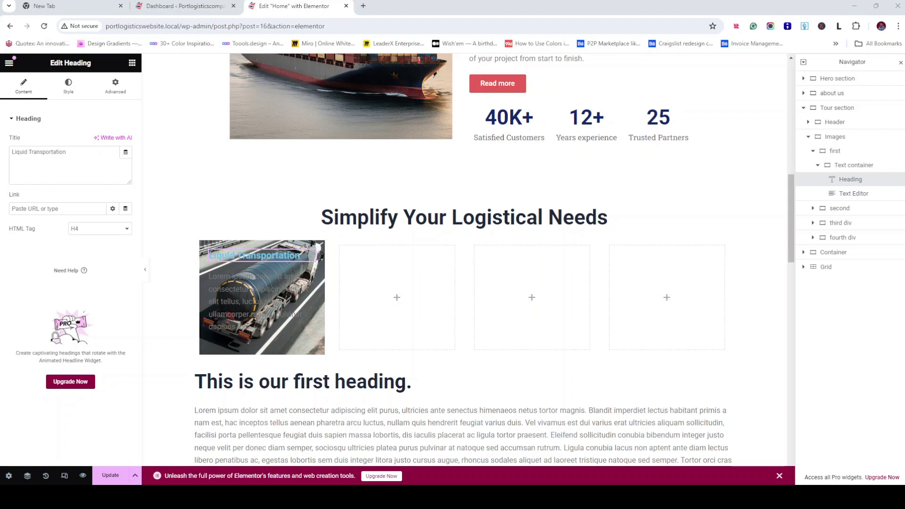
click(66, 152)
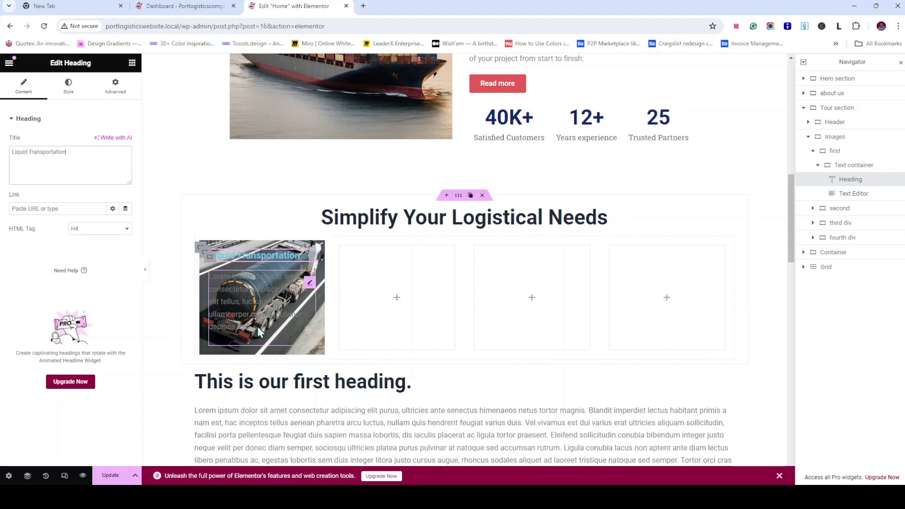
Replace the first card's placeholder paragraph with "Premium Tankers" and remove its paragraph tags in the HTML source
click(310, 285)
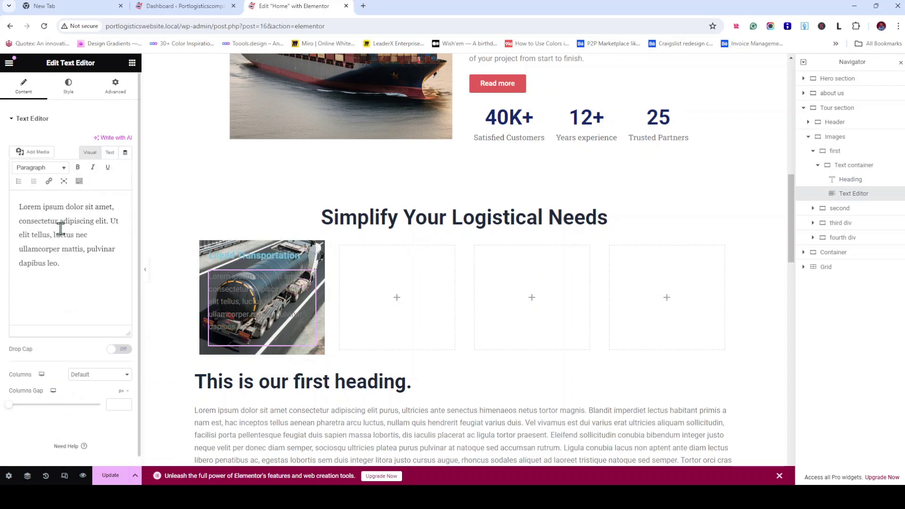
triple_click(60, 229)
text(Premium Tankers)
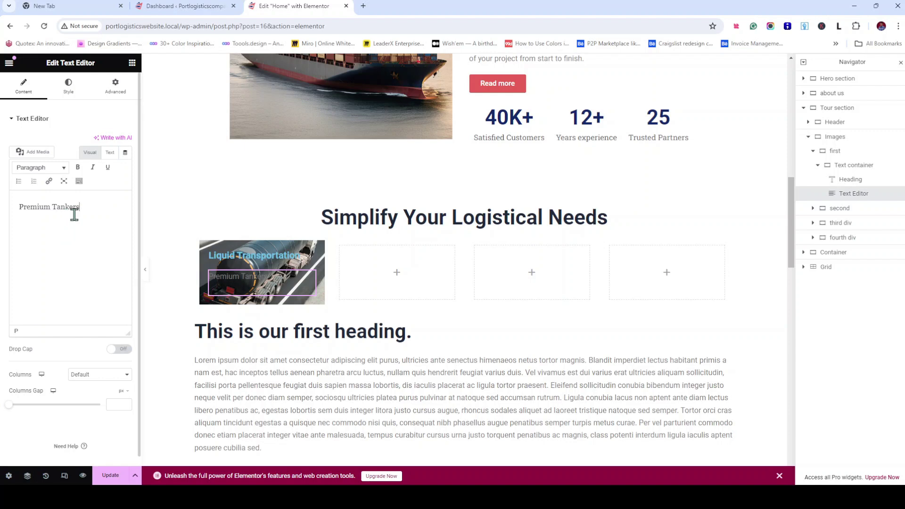
click(109, 153)
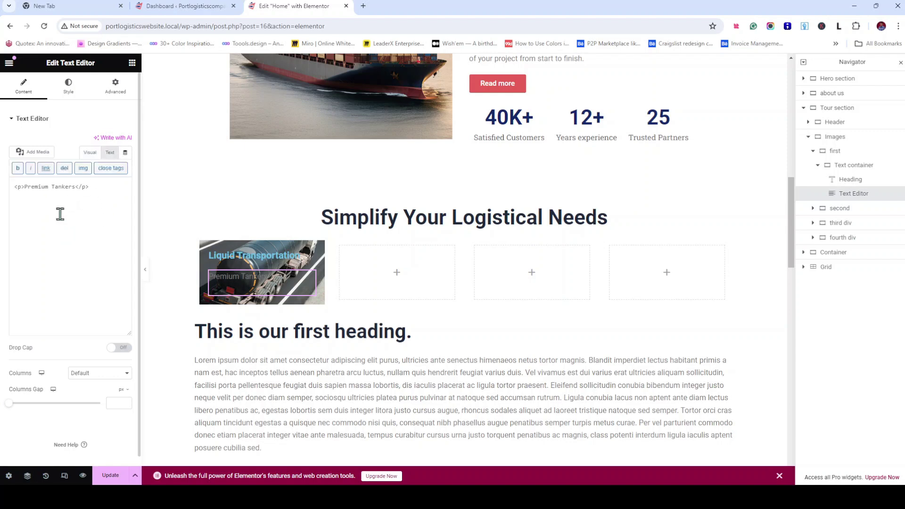
drag(25, 187, 8, 185)
key(BackSpace)
key(BackSpace)
key(BackSpace)
key(BackSpace)
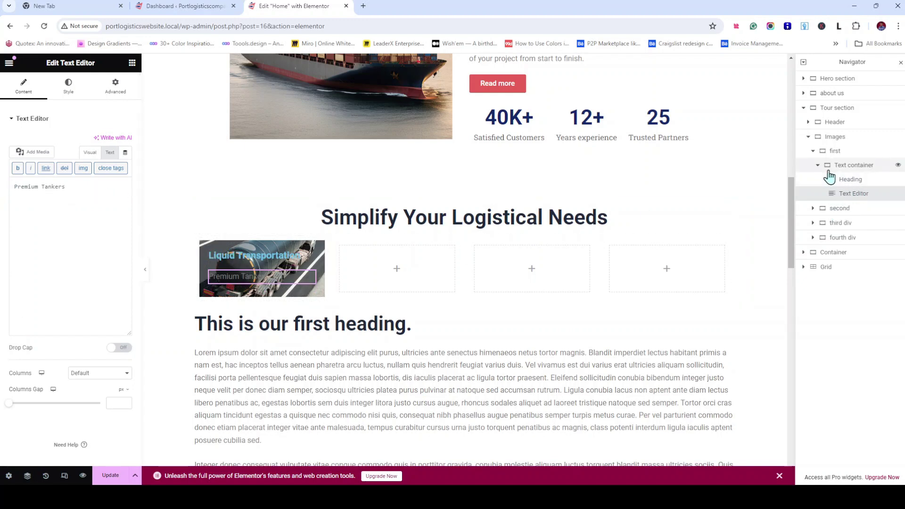
Set the "first" container's top padding to 180 px so its text sits near the bottom of the tanker image
click(836, 154)
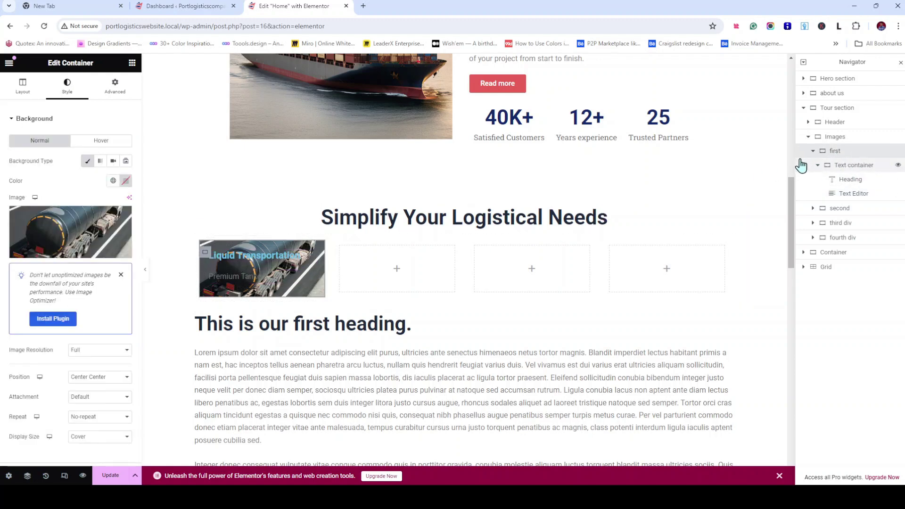
click(120, 90)
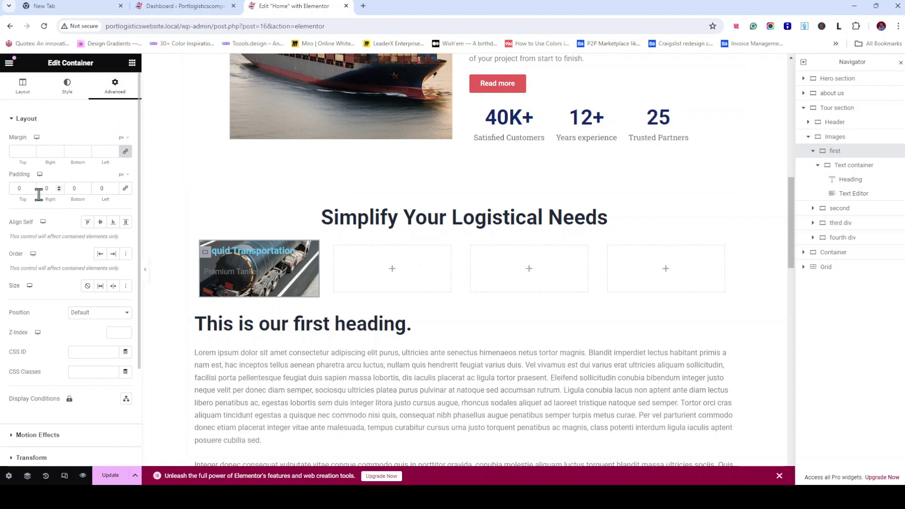
text(120)
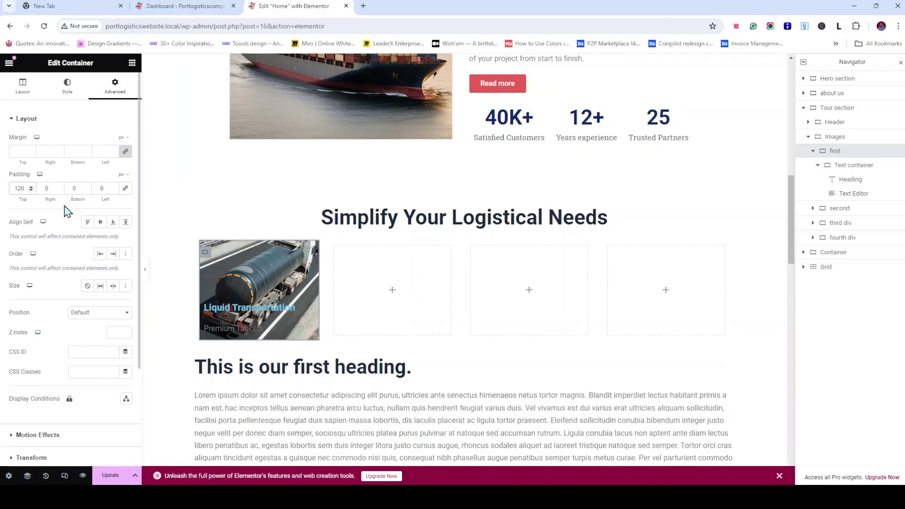
click(31, 186)
click(31, 187)
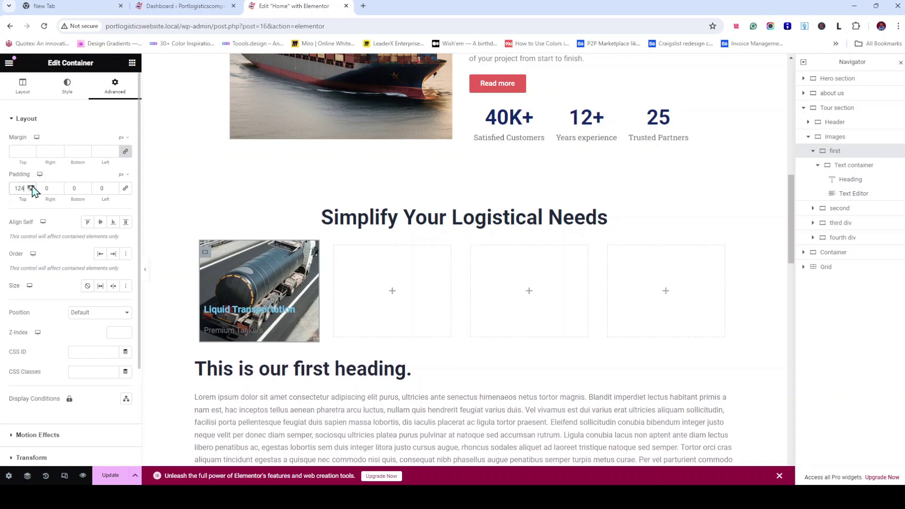
click(32, 187)
click(31, 186)
click(31, 187)
click(31, 186)
click(31, 187)
click(31, 187)
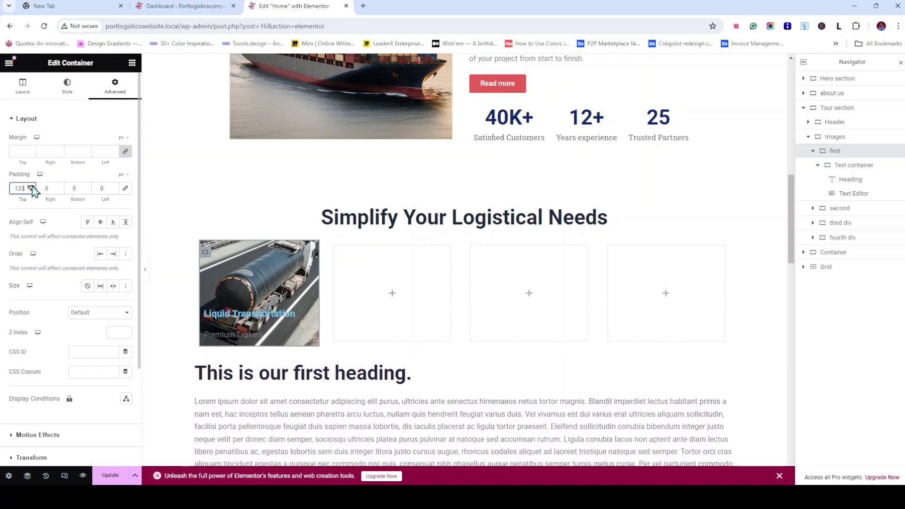
click(31, 187)
click(32, 187)
click(31, 187)
click(32, 186)
click(31, 187)
click(31, 186)
click(31, 187)
click(32, 187)
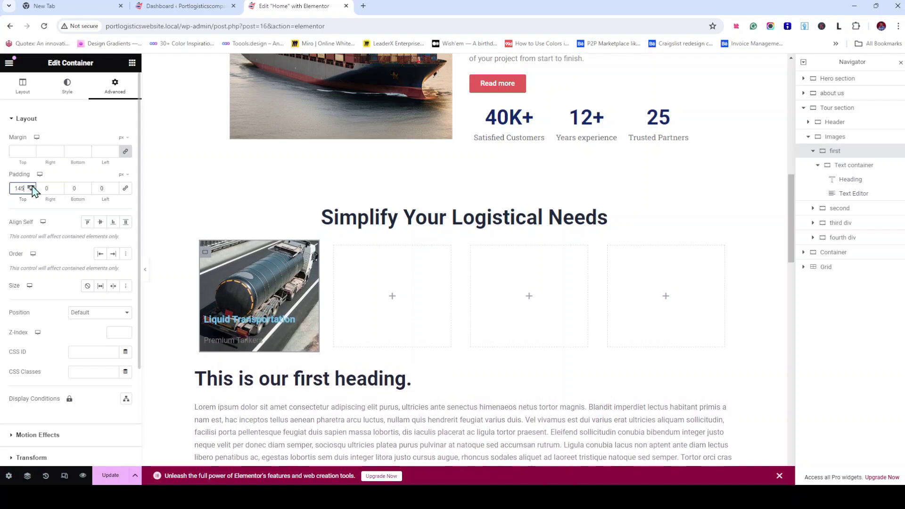
click(31, 187)
click(31, 186)
click(31, 186)
click(31, 187)
click(31, 187)
click(31, 187)
click(31, 186)
click(31, 187)
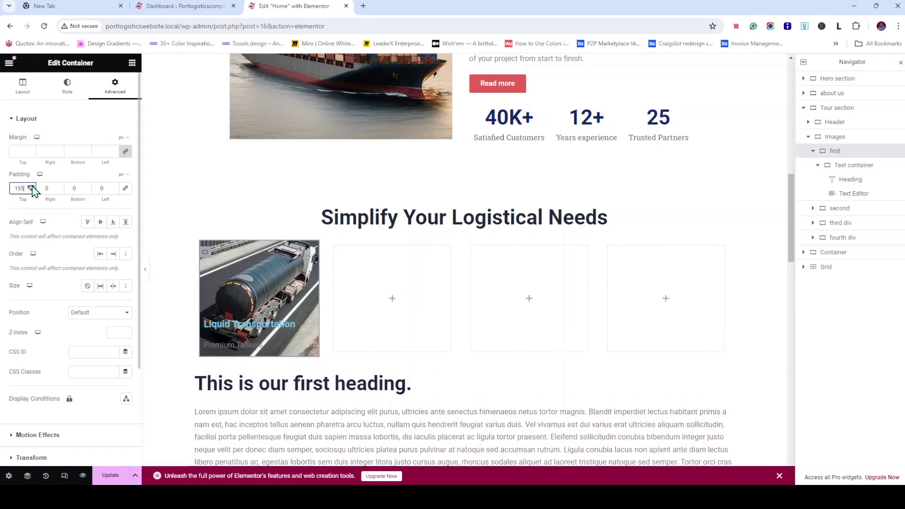
click(32, 186)
click(31, 187)
click(31, 186)
click(31, 187)
click(31, 187)
click(31, 187)
click(31, 187)
click(31, 187)
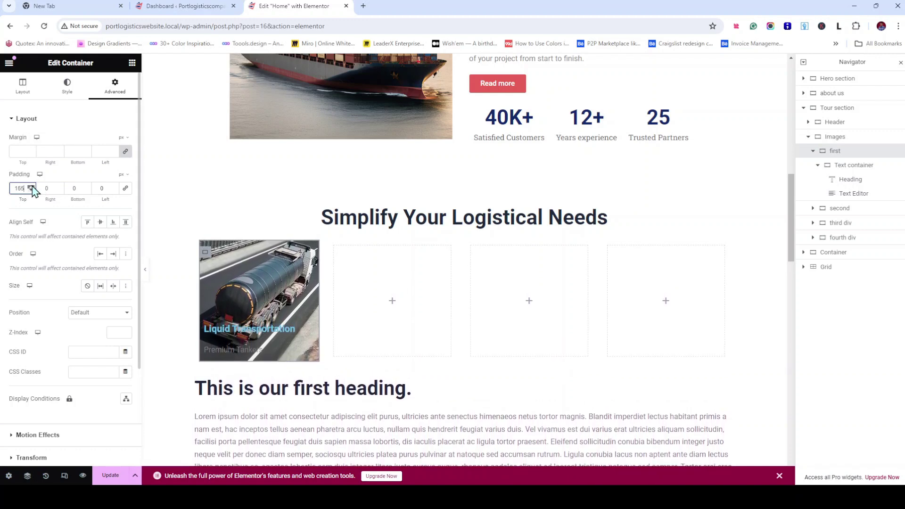
click(31, 187)
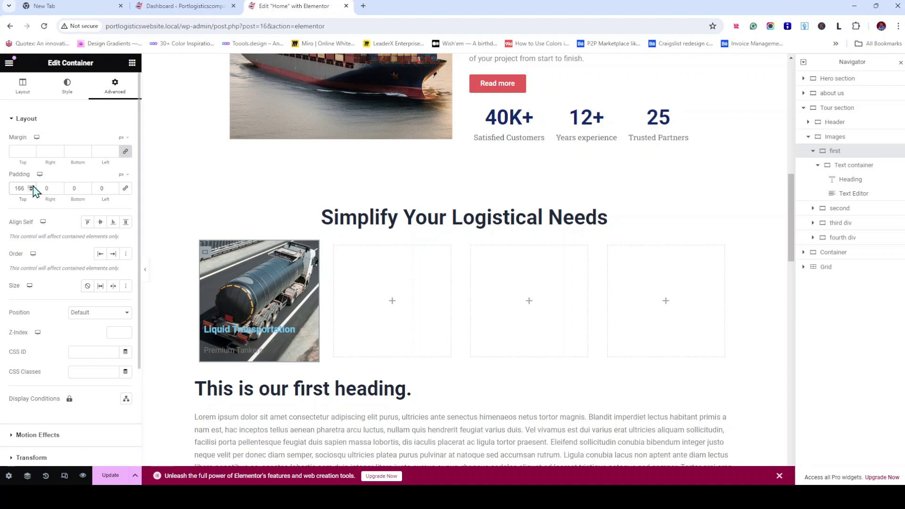
drag(30, 187, 34, 197)
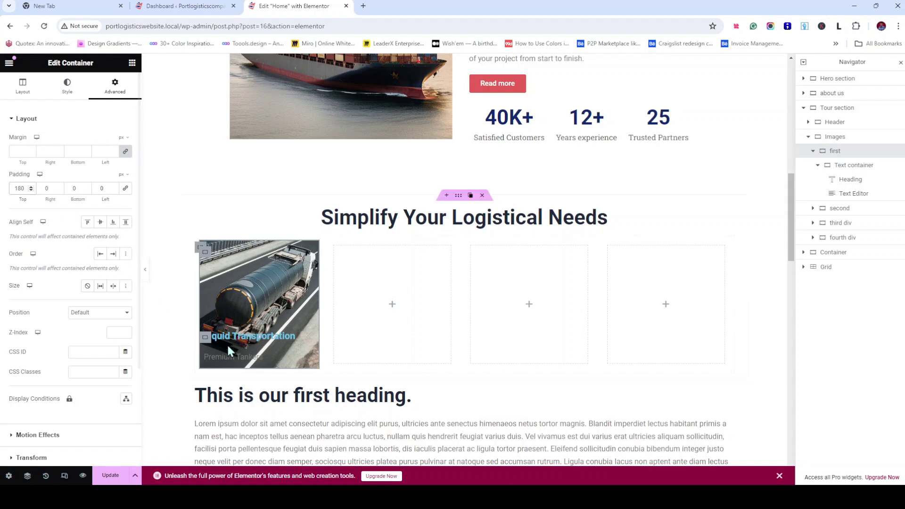
Set the "first" container's left, right and bottom padding to 12 px
click(104, 187)
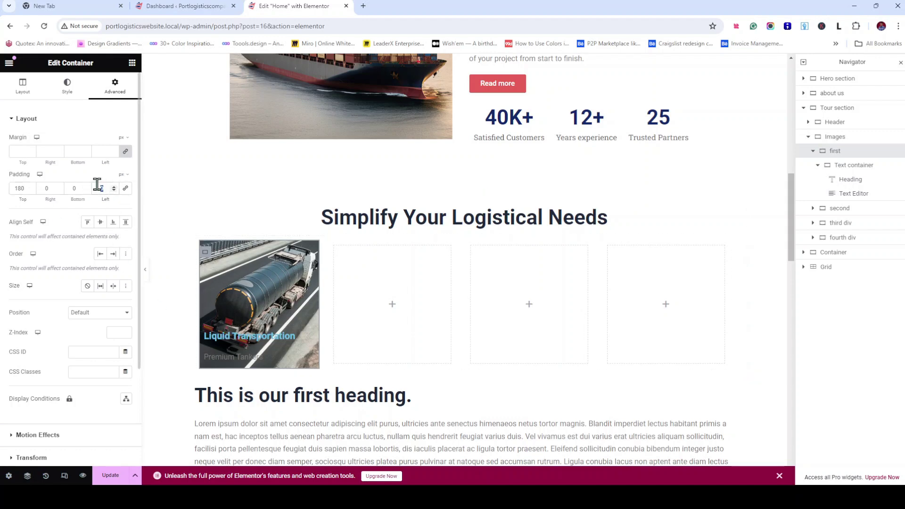
text(12)
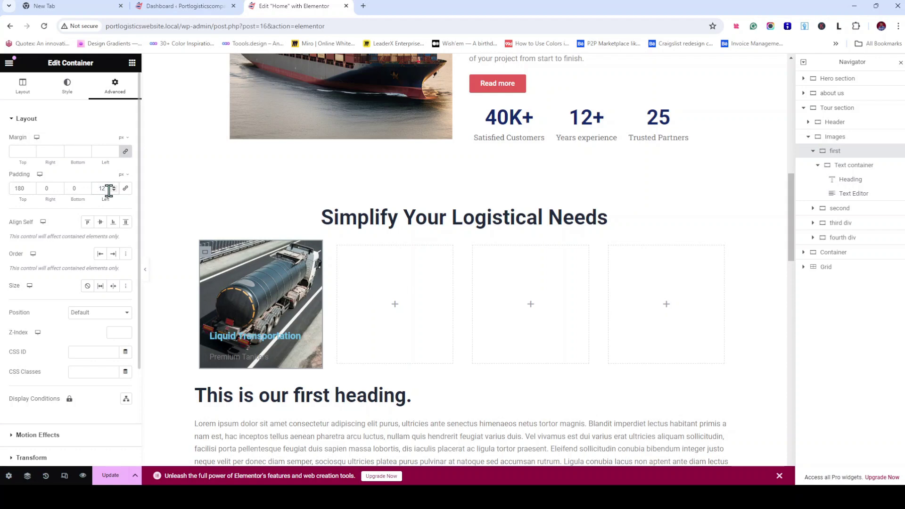
drag(53, 188, 38, 188)
text(12)
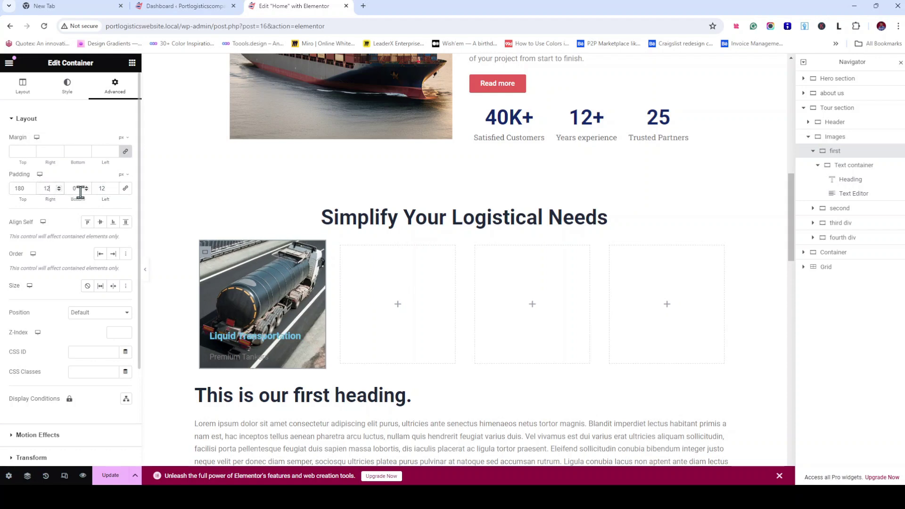
drag(81, 192, 67, 187)
text(1)
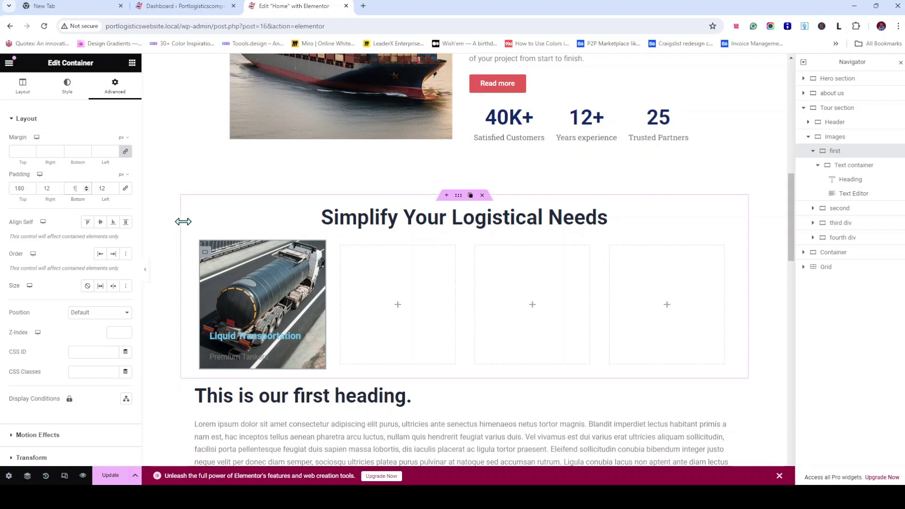
text(2)
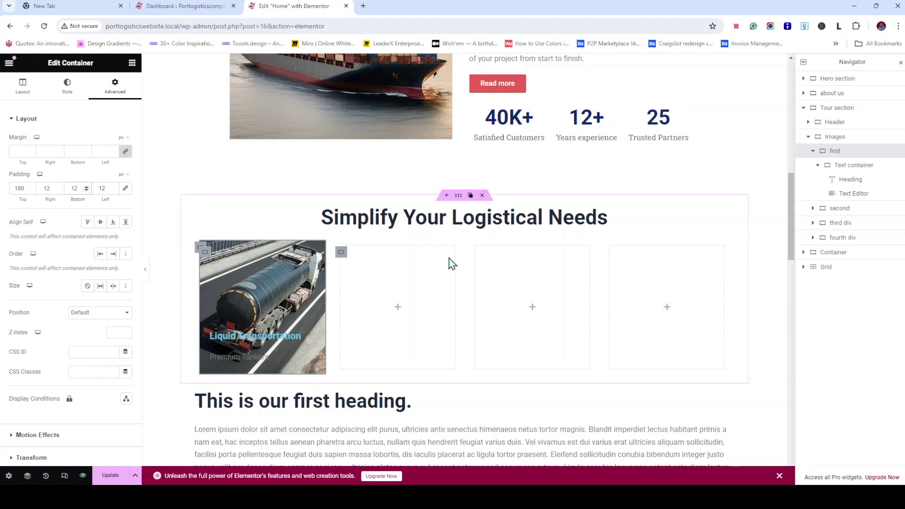
Add a background overlay of the gradient type to the "first" container
click(72, 94)
scroll(71, 283, down, 3)
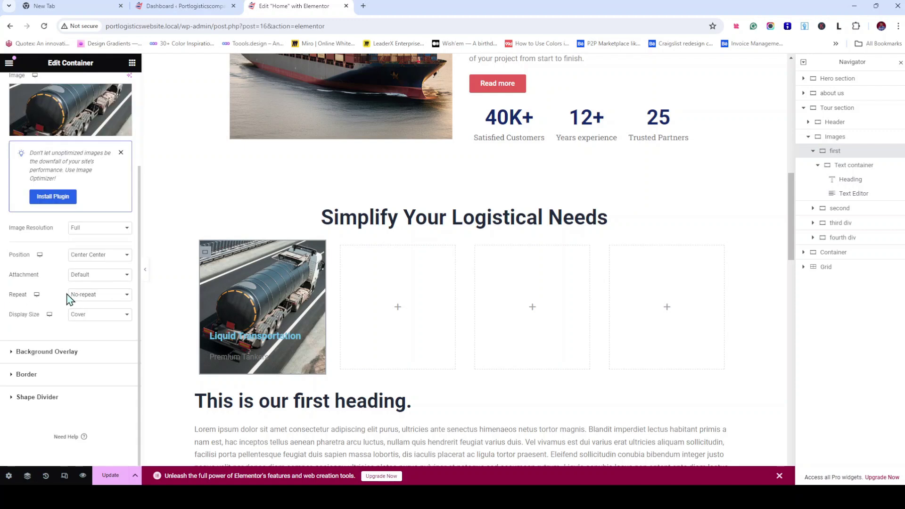
click(12, 359)
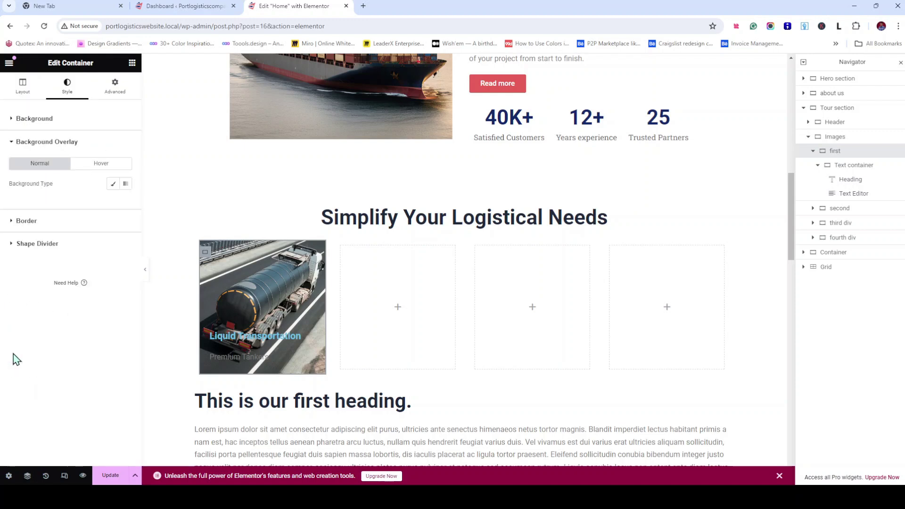
click(125, 185)
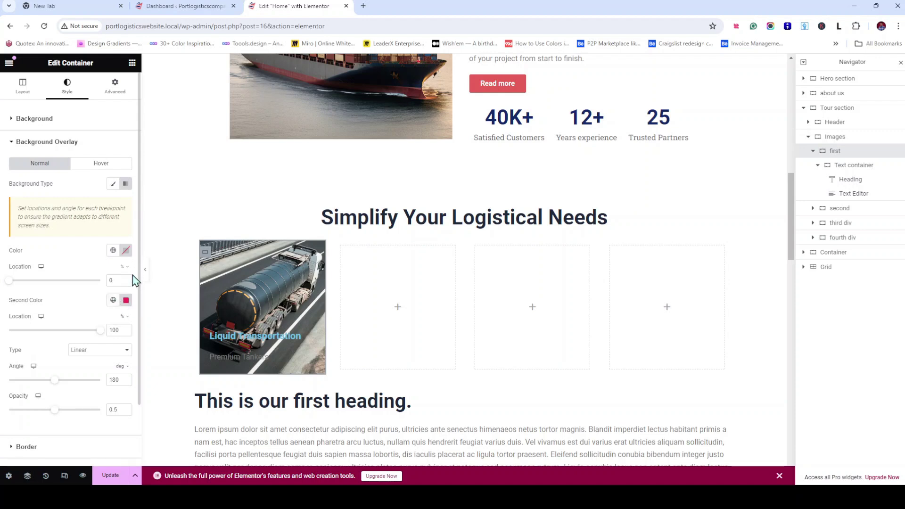
Give the overlay gradient a black global color as its second color and place its first color at location 13%
click(113, 300)
scroll(71, 401, down, 2)
click(56, 433)
mouse_move(14, 281)
mouse_down()
mouse_move(36, 284)
mouse_move(20, 282)
mouse_up()
Set the overlay gradient's first color to a semi-transparent dark grey, #41414145
click(126, 251)
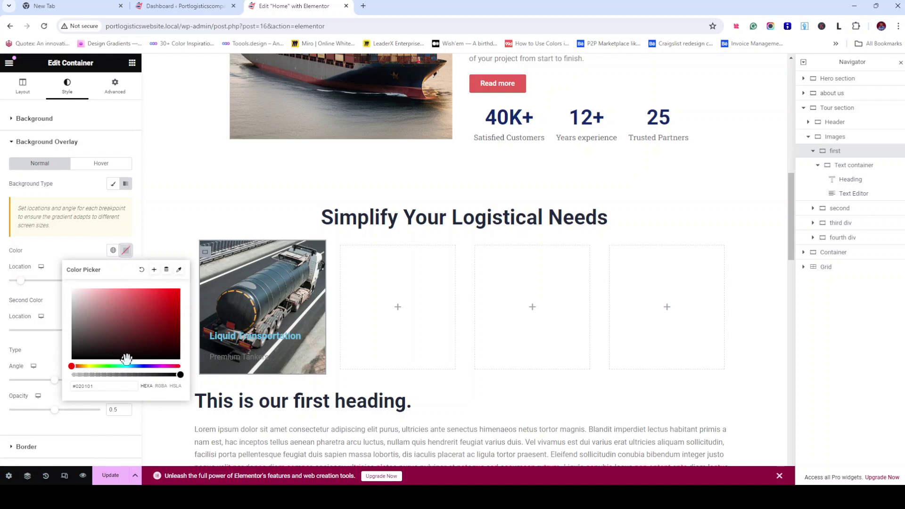
drag(126, 359, 58, 348)
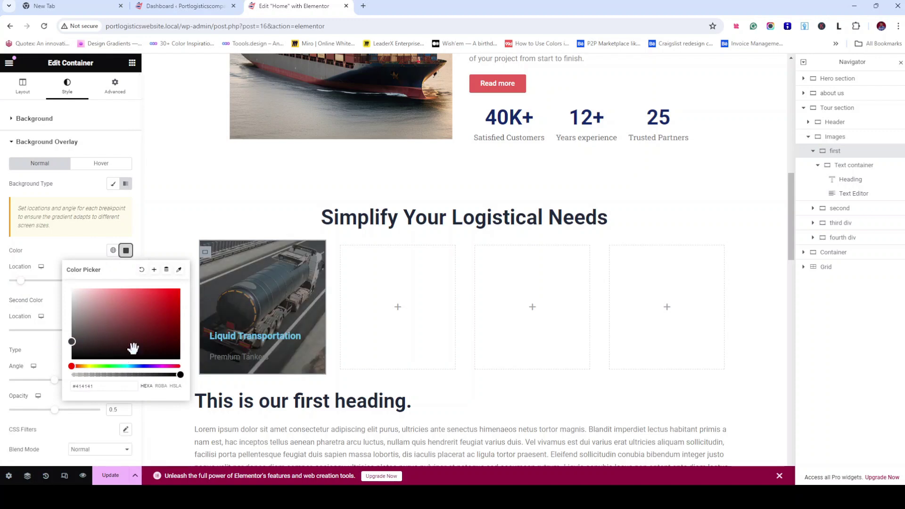
drag(176, 374, 153, 375)
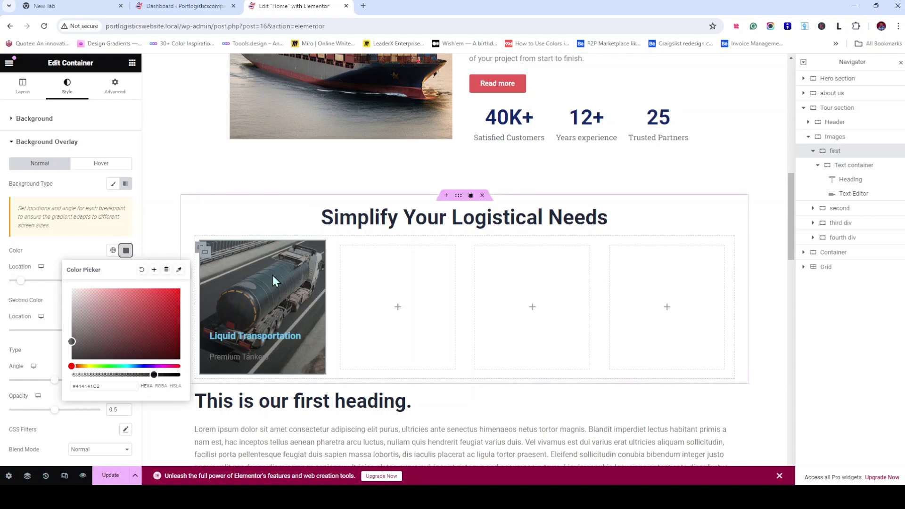
drag(154, 374, 109, 376)
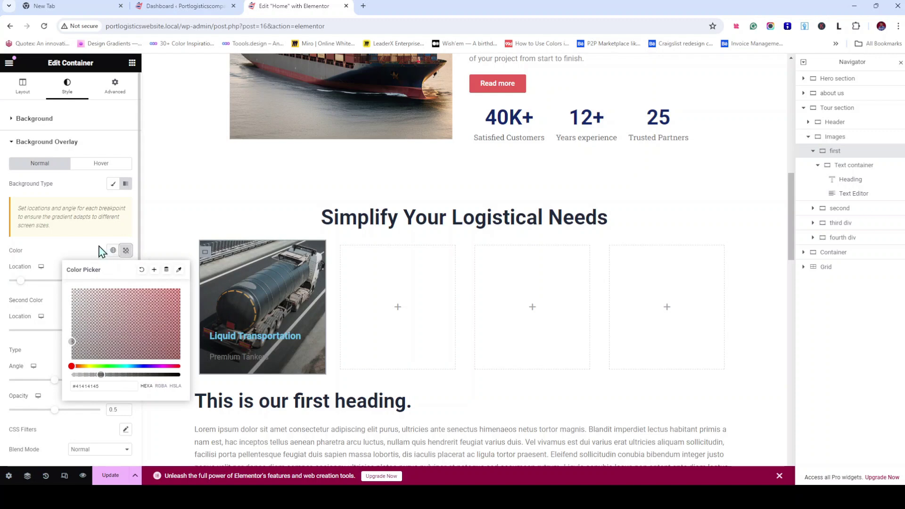
click(123, 250)
Try a custom red as the second color of the overlay gradient
click(126, 301)
click(169, 341)
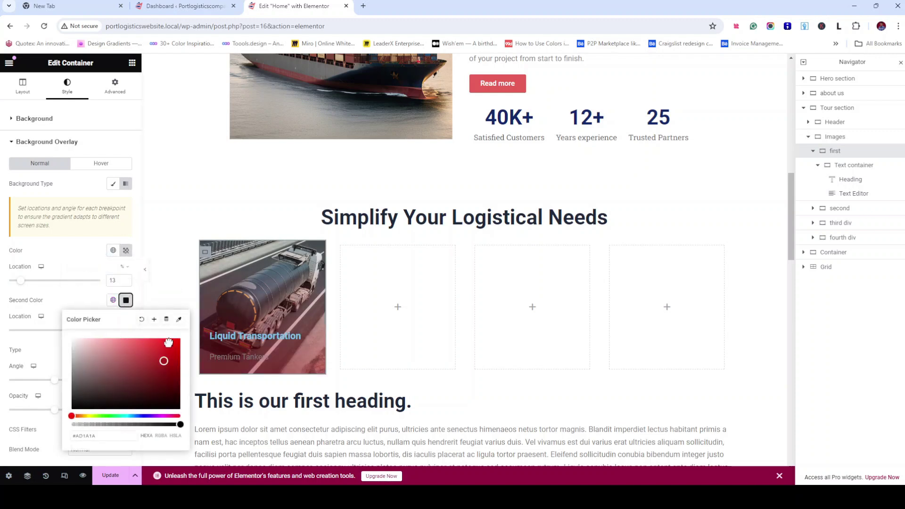
click(127, 298)
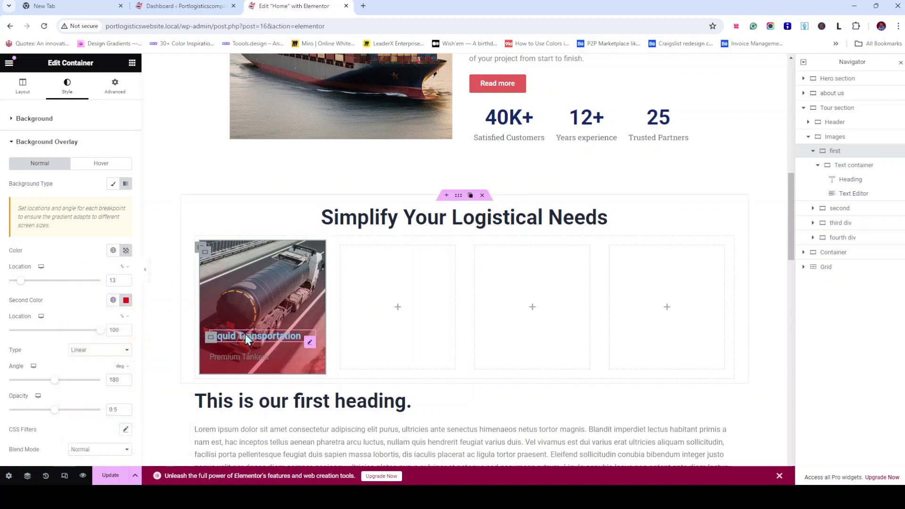
Make the overlay gradient's first color fully transparent (#41414100)
click(126, 250)
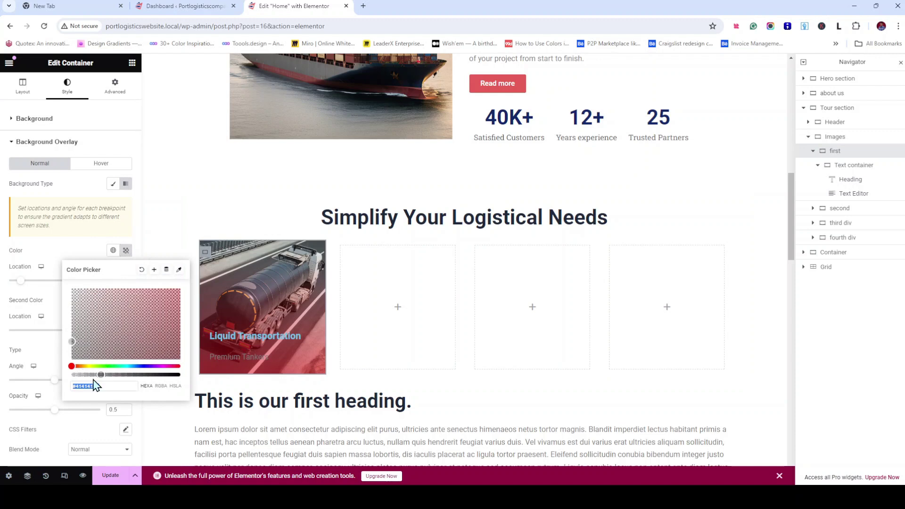
drag(98, 372, 60, 373)
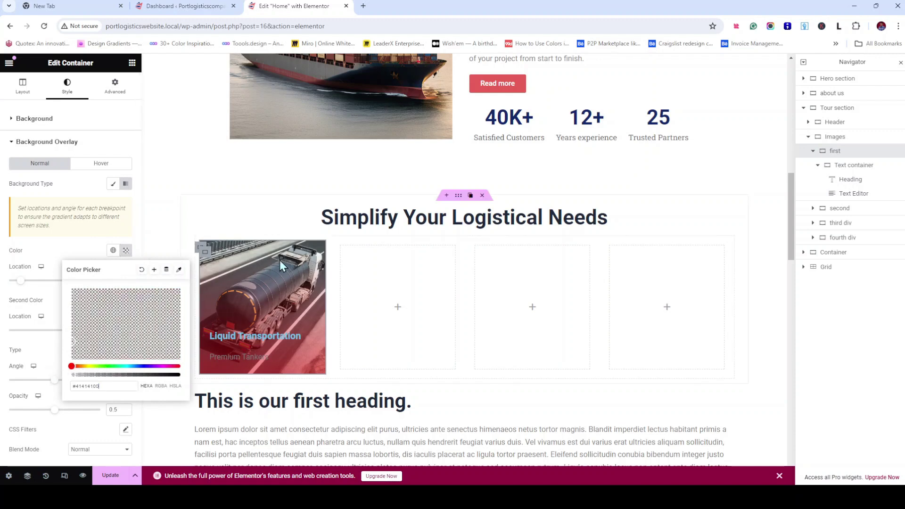
click(55, 250)
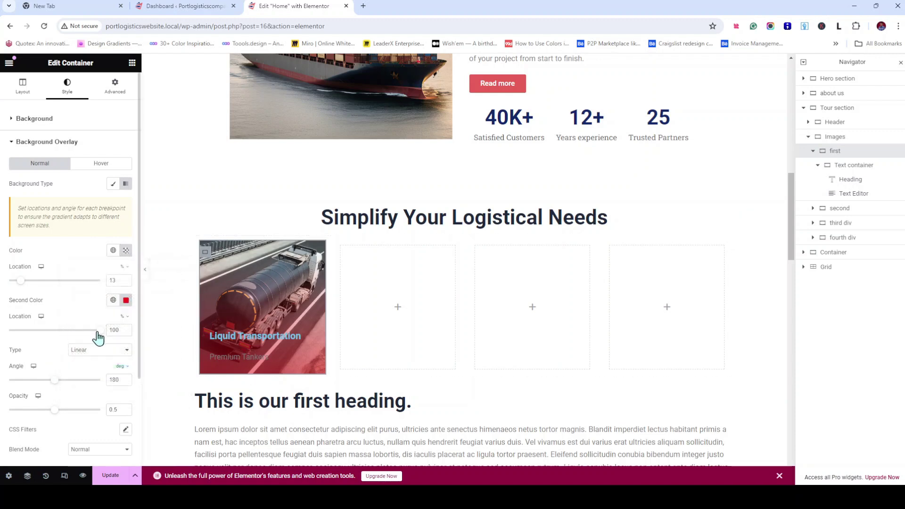
Adjust the overlay gradient to a first color location of 67%, a second color location of 84% and an angle of 195 degrees
drag(99, 332, 80, 335)
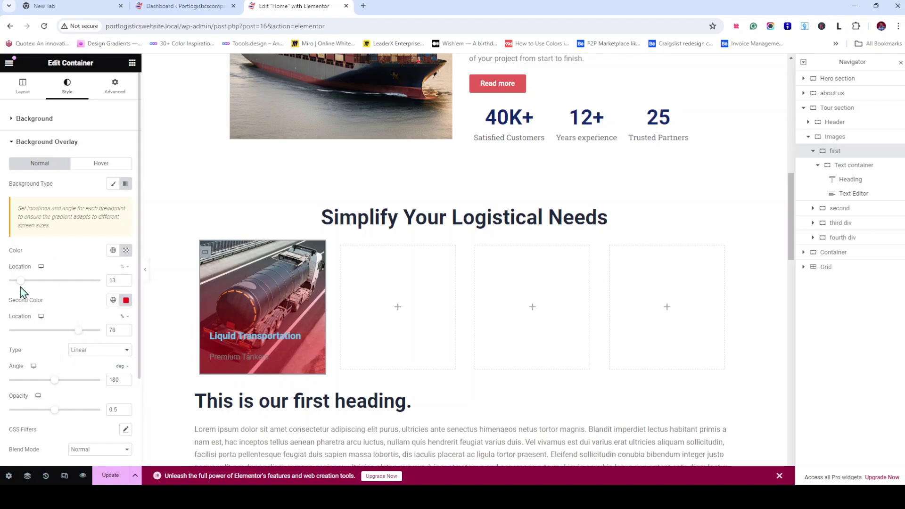
drag(22, 283, 81, 286)
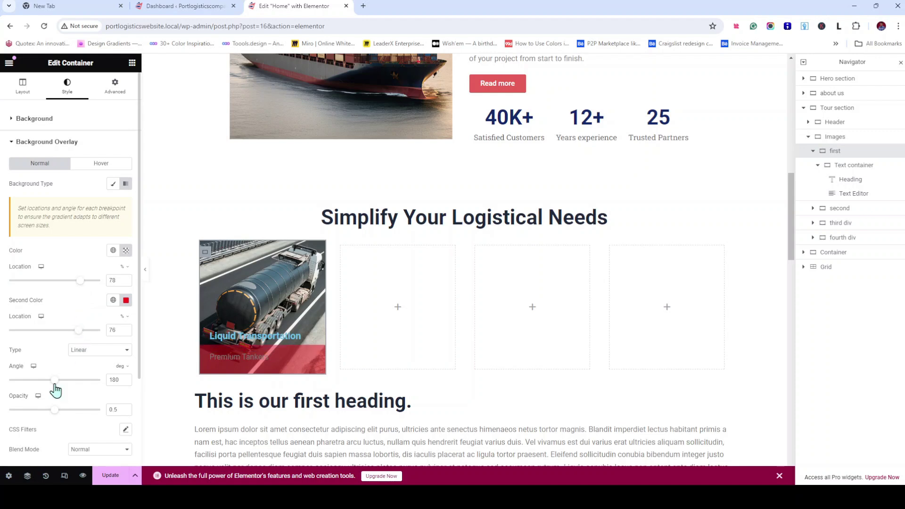
drag(54, 380, 61, 380)
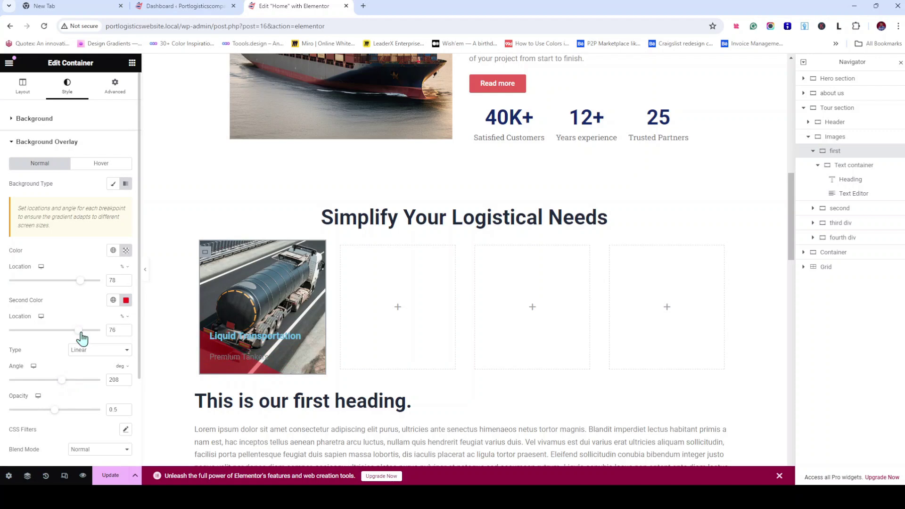
mouse_move(82, 337)
mouse_down()
mouse_move(59, 336)
mouse_move(101, 330)
mouse_move(76, 336)
mouse_up()
mouse_move(81, 282)
mouse_down()
mouse_move(88, 285)
mouse_move(74, 284)
mouse_up()
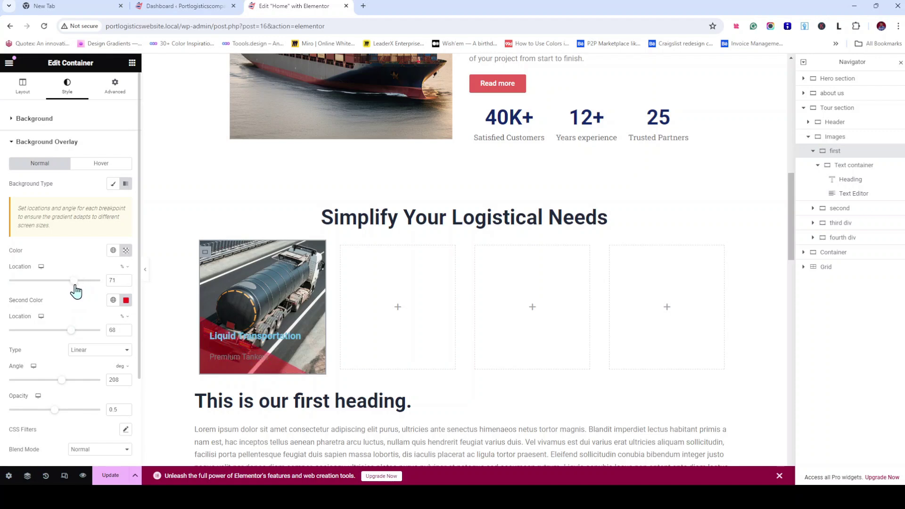
drag(64, 380, 60, 380)
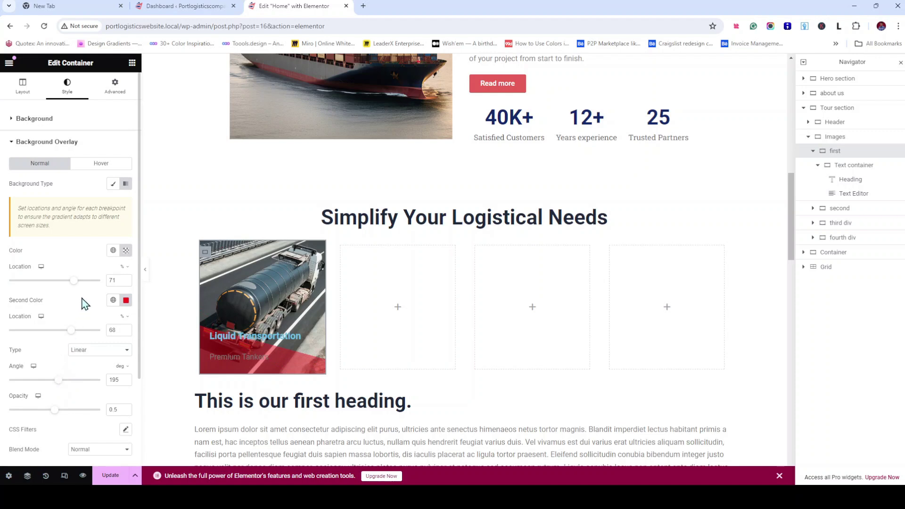
click(73, 282)
drag(74, 283, 71, 284)
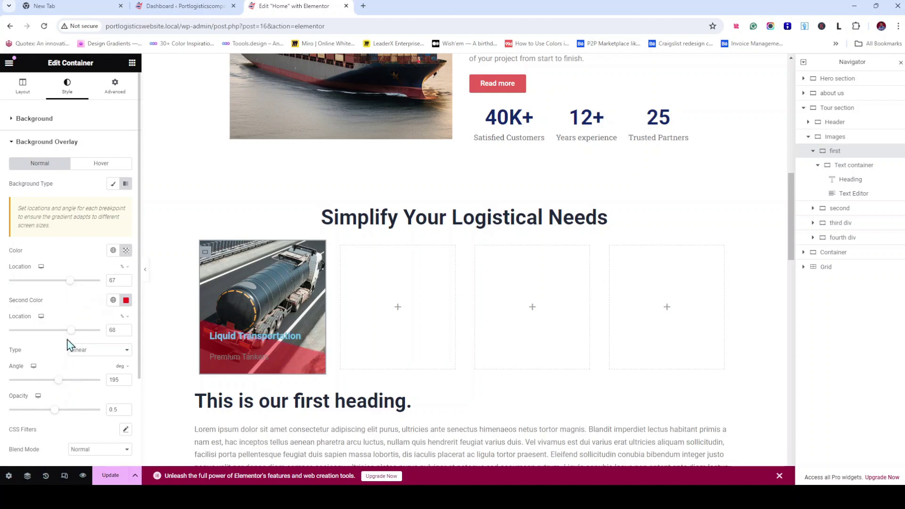
mouse_move(70, 331)
mouse_down()
mouse_move(42, 330)
mouse_move(88, 332)
mouse_up()
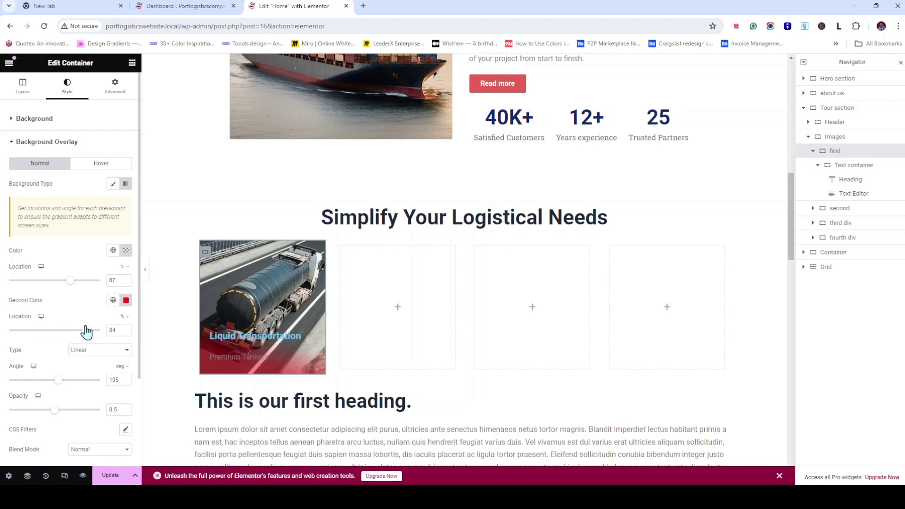
Set the overlay gradient's second color to the global color Theme Color 8 (#111111)
click(114, 301)
scroll(76, 414, down, 5)
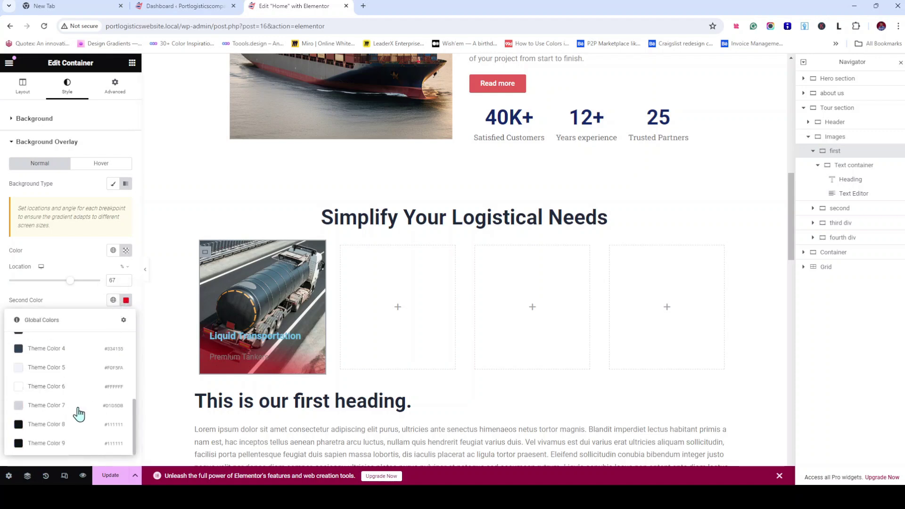
click(70, 426)
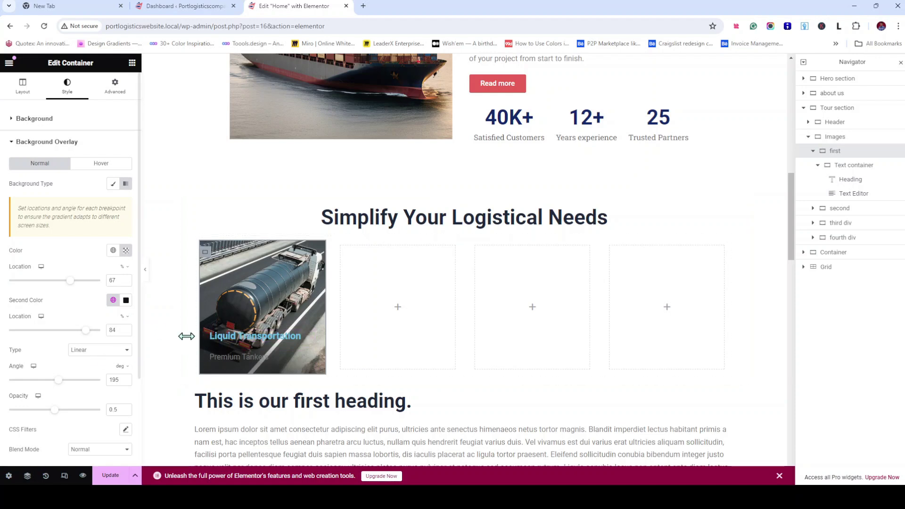
Set the "Liquid Transportation" heading's text color to the global white, Theme Color 6 (#FFFFFF)
click(310, 345)
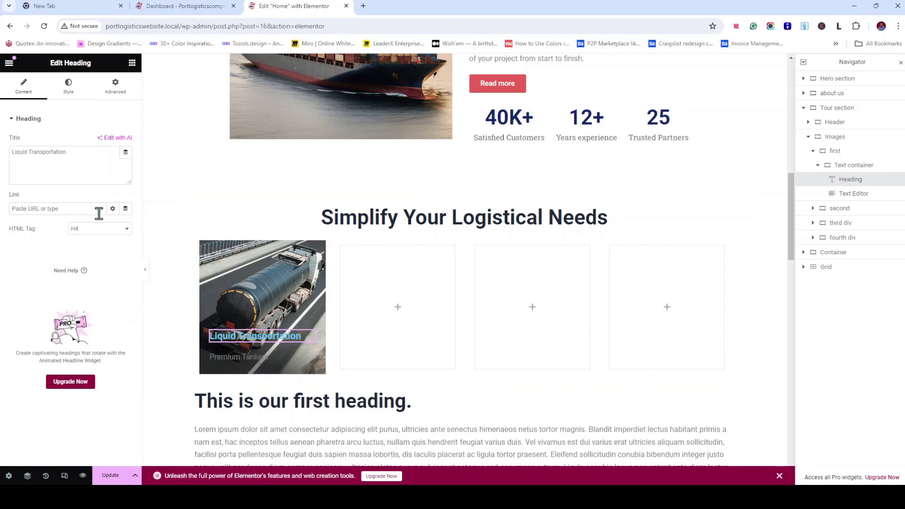
click(72, 87)
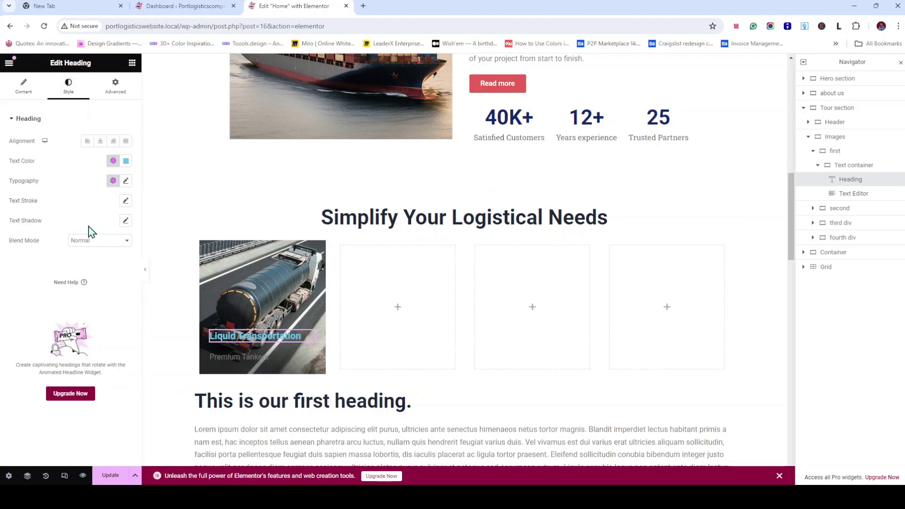
click(114, 161)
scroll(68, 261, down, 3)
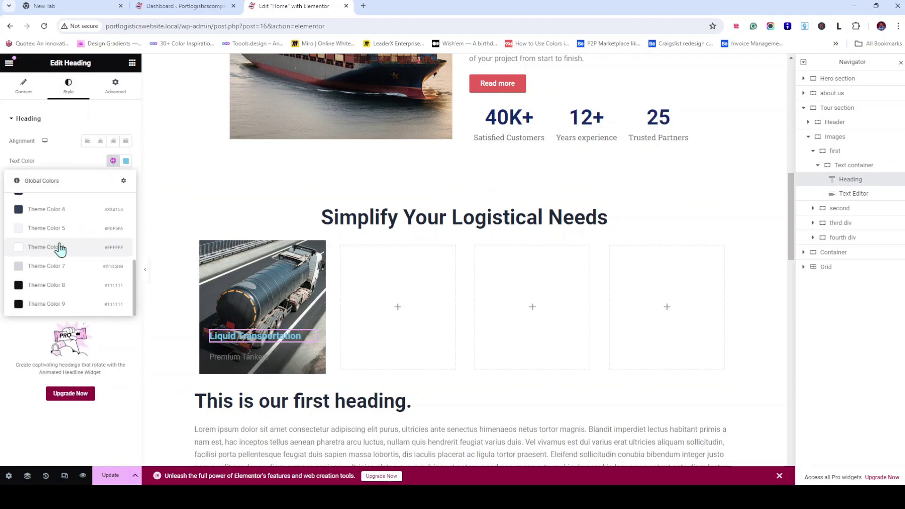
click(60, 249)
Change the "Premium Tankers" text color to a light global theme color
click(308, 366)
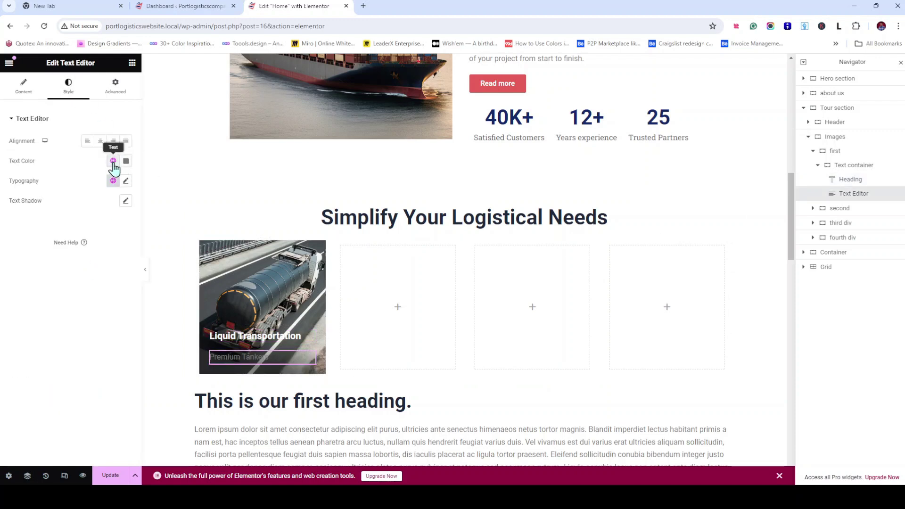
click(113, 161)
scroll(66, 259, down, 4)
click(66, 262)
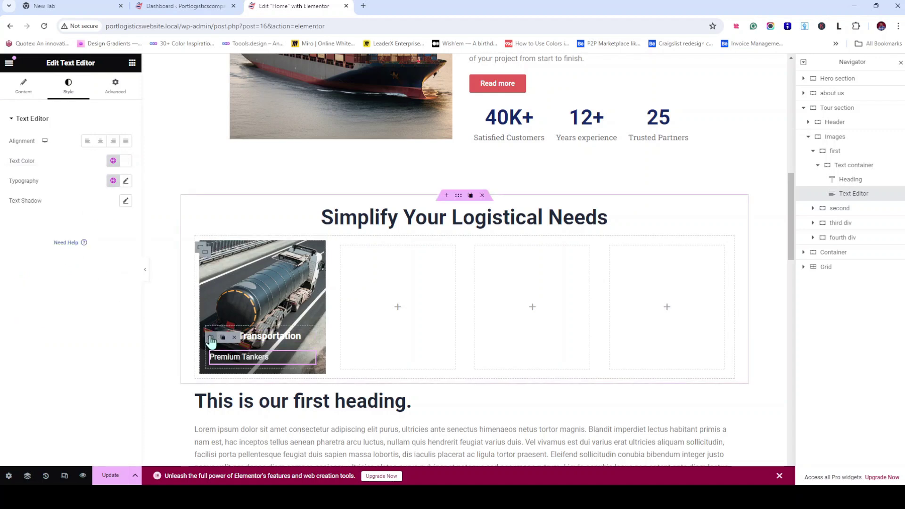
Set the column and row gaps of the first card's "Text container" to 0 px
click(843, 166)
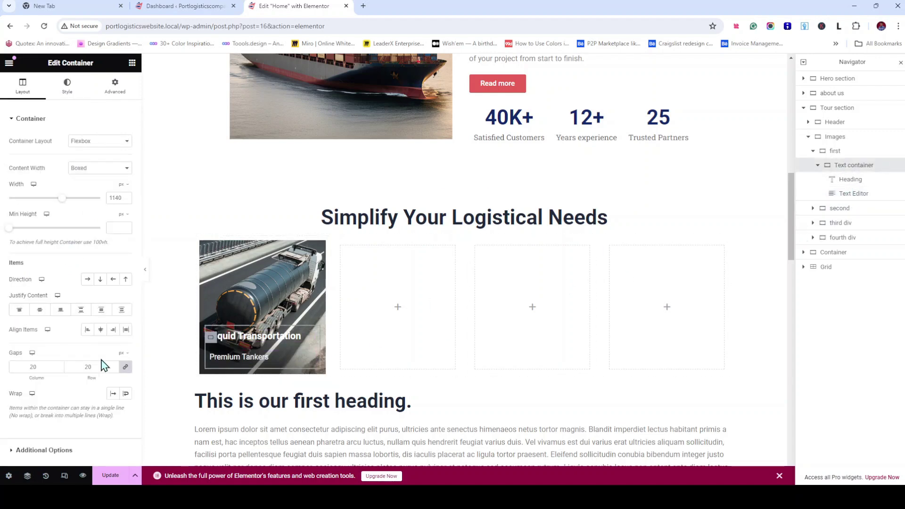
click(47, 367)
key(BackSpace)
key(BackSpace)
text(0)
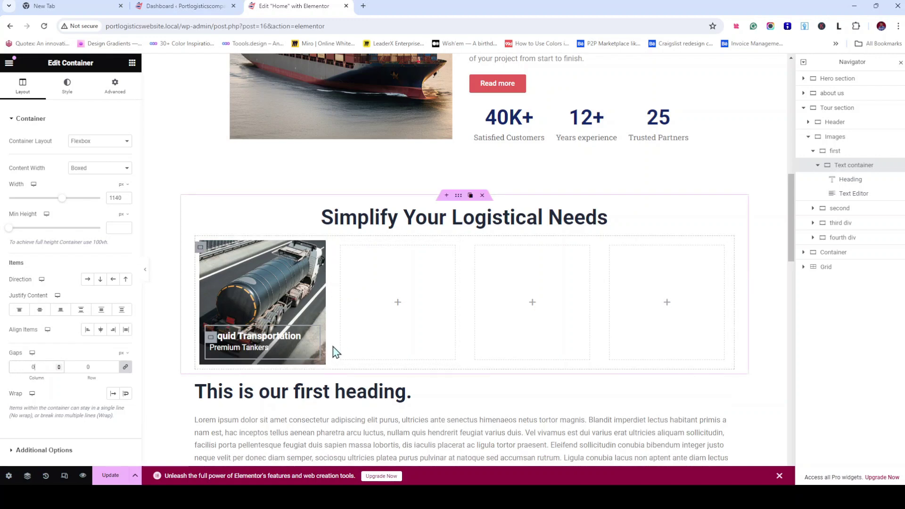
Set the padding of the "Text container" to 0 px on all four sides
click(114, 89)
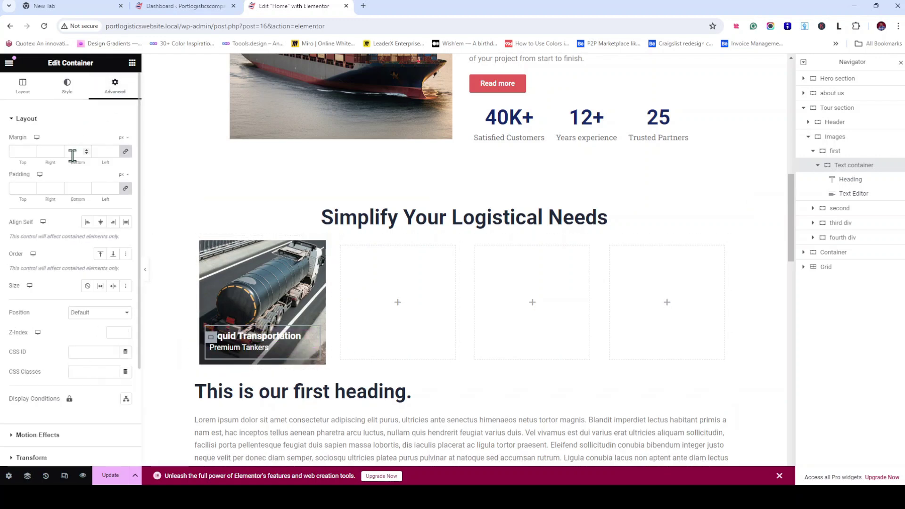
click(53, 190)
text(0)
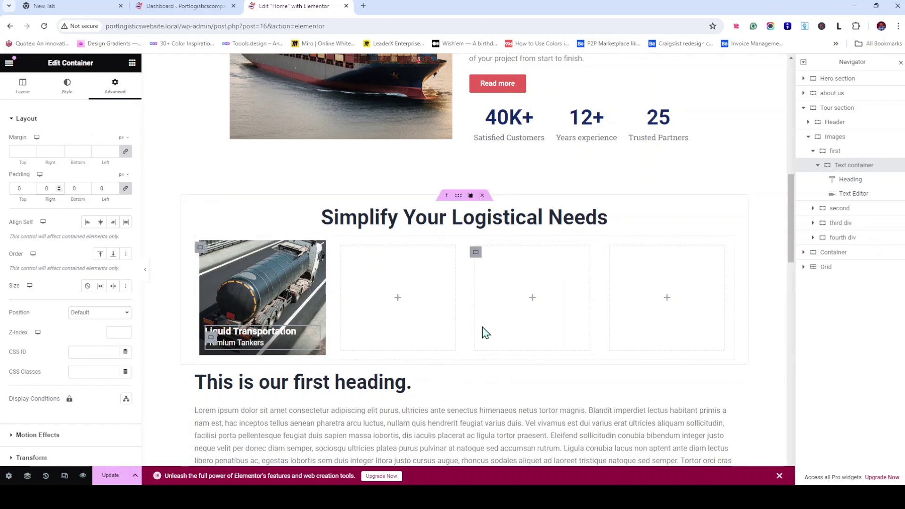
Set the "first" container's top padding to 200 px
click(835, 155)
click(67, 86)
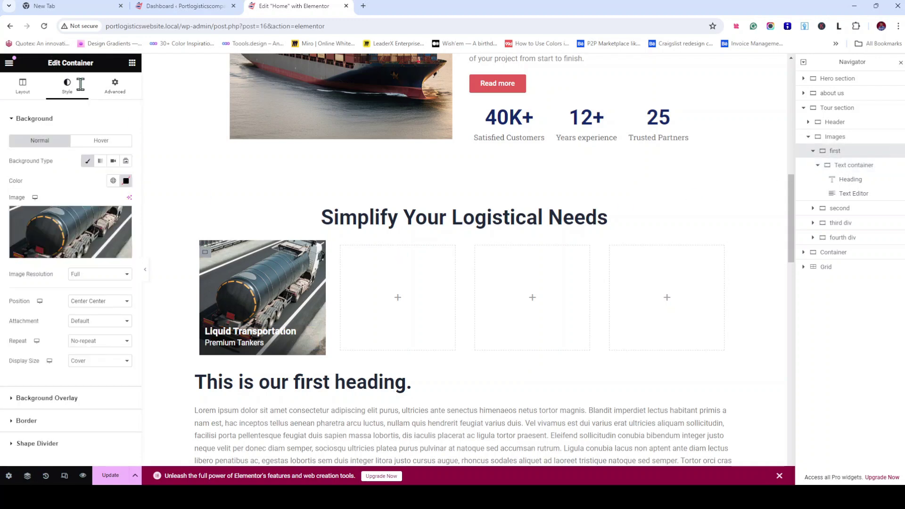
click(125, 87)
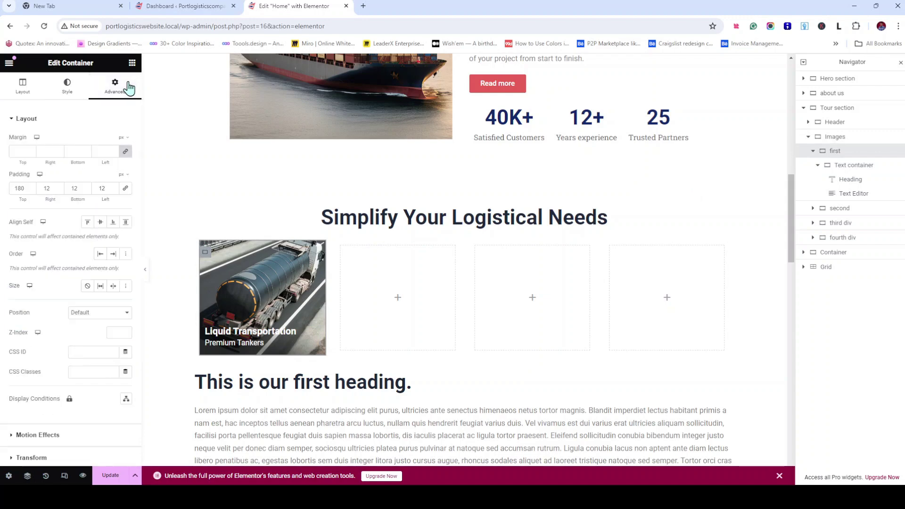
double_click(25, 188)
text(200)
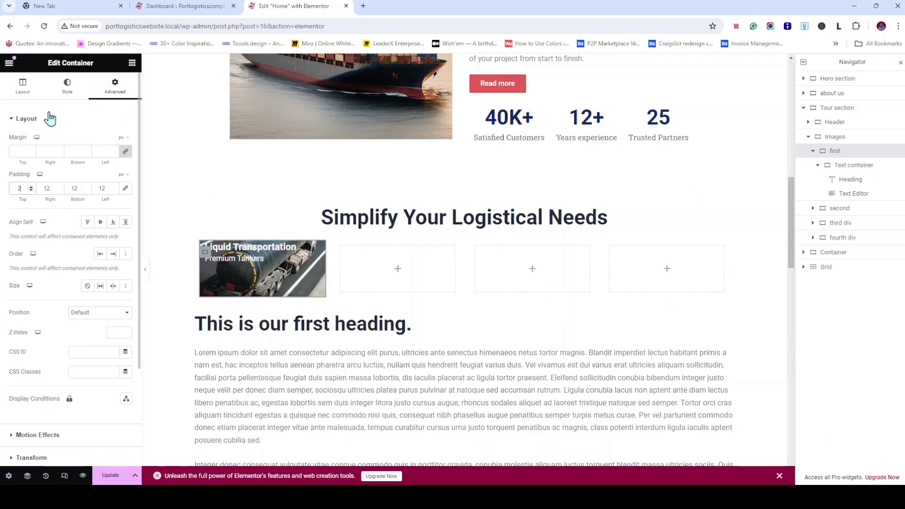
Set the "first" container's right and left padding to 16 px
double_click(46, 188)
text(16)
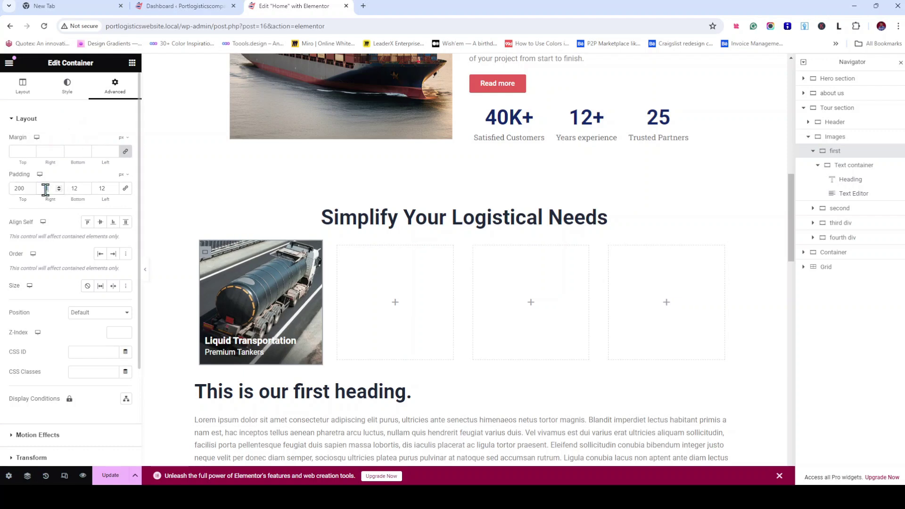
double_click(106, 188)
text(16)
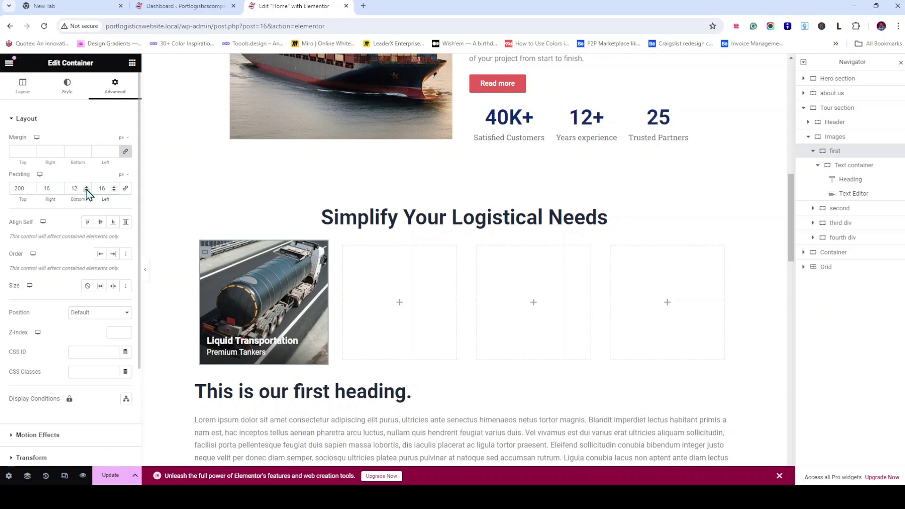
Increase the "first" container's bottom padding to 25 px
click(86, 187)
click(87, 187)
click(86, 187)
click(86, 187)
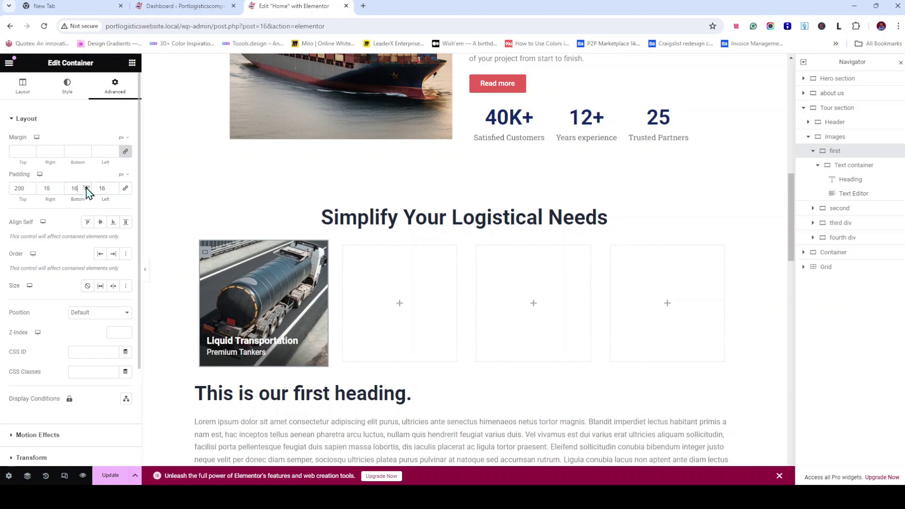
click(86, 187)
click(86, 187)
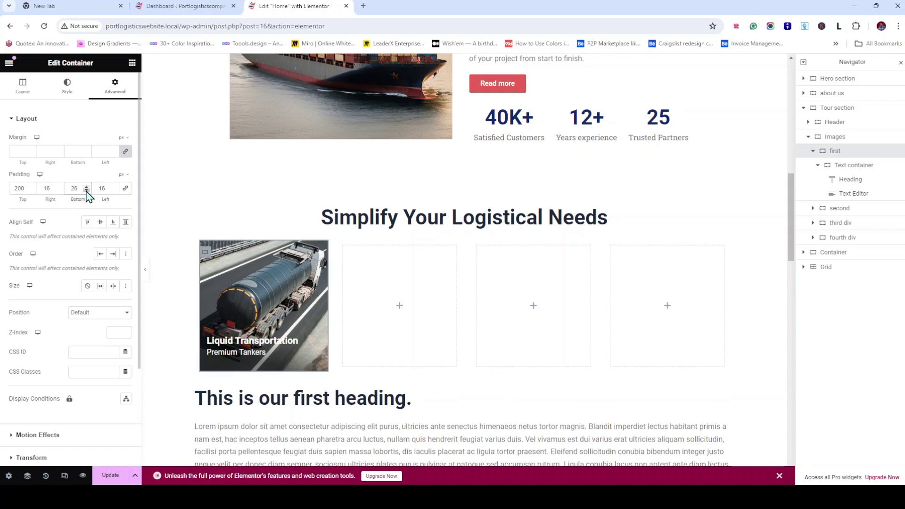
click(86, 191)
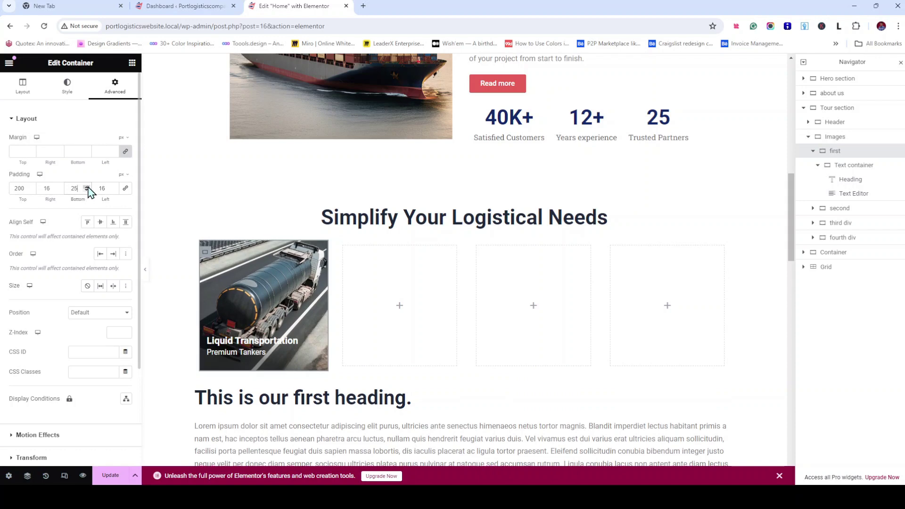
Increase the "first" container's bottom padding to 28 px
click(87, 187)
click(87, 187)
click(87, 187)
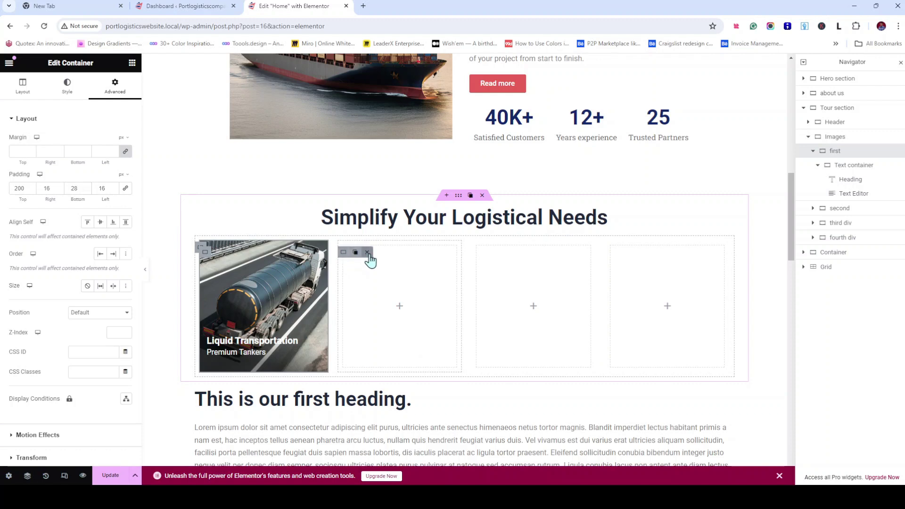
Replace the empty second container with a duplicate of the "first" card and name the duplicate "second div"
click(369, 253)
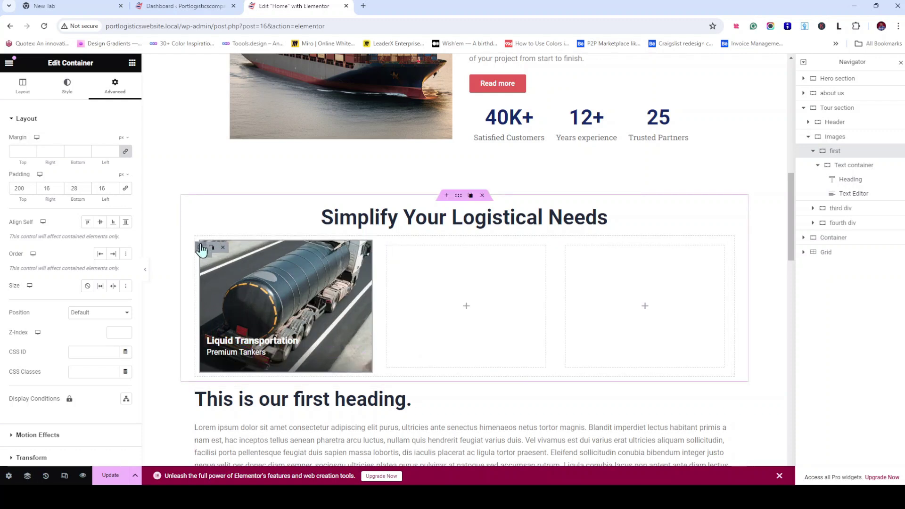
right_click(825, 152)
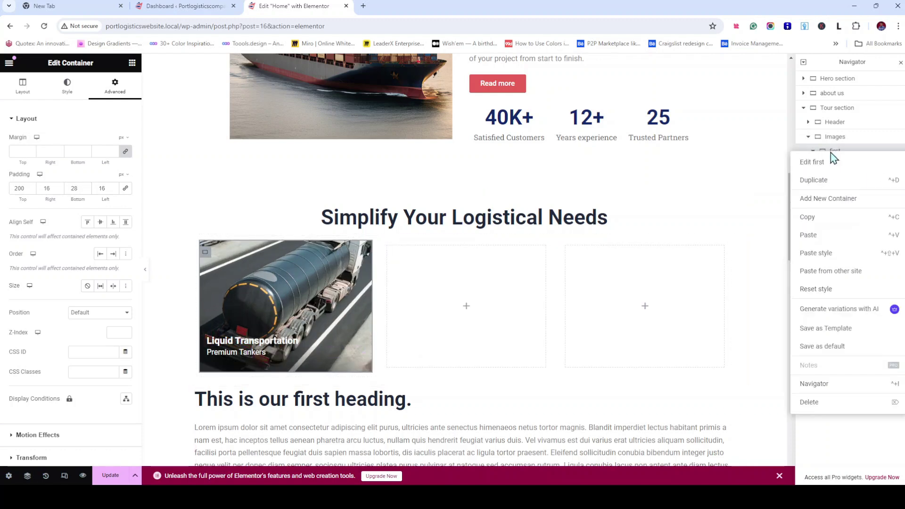
click(823, 183)
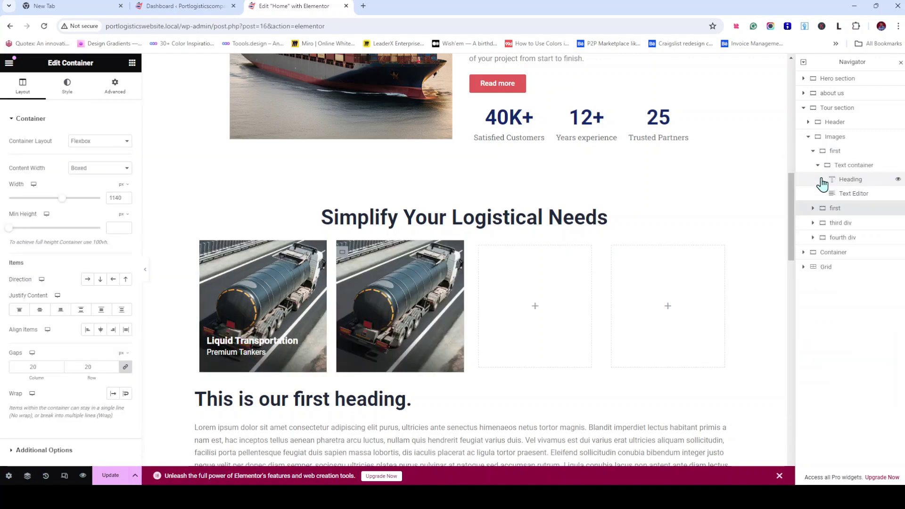
double_click(835, 209)
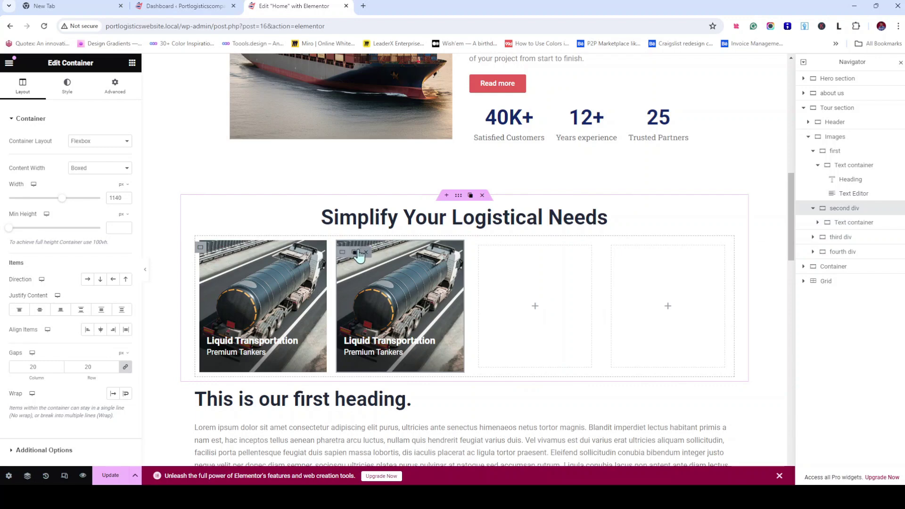
Duplicate "second div", name the copy "third div", and delete the empty third container
click(355, 252)
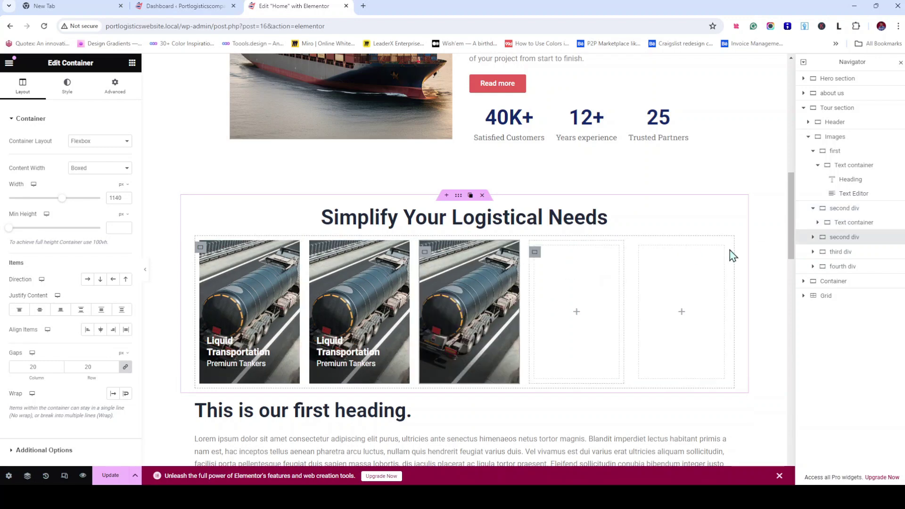
double_click(845, 238)
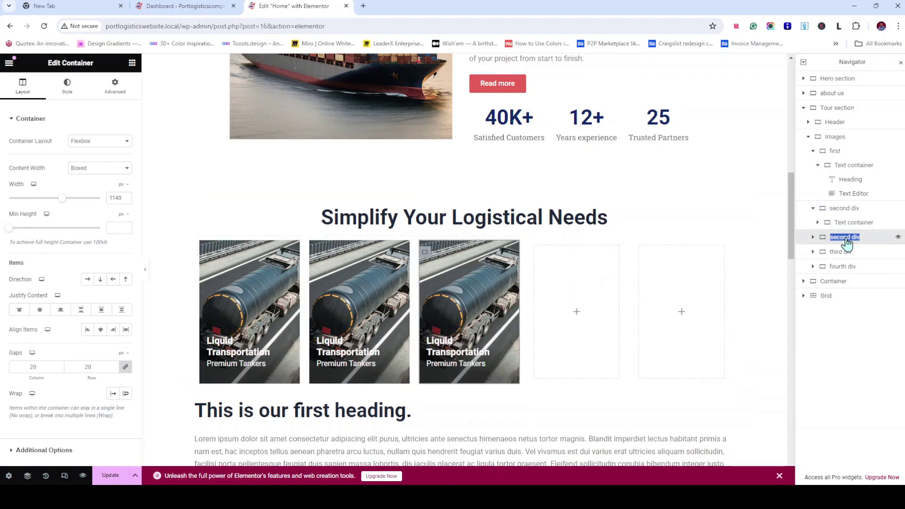
text(third di)
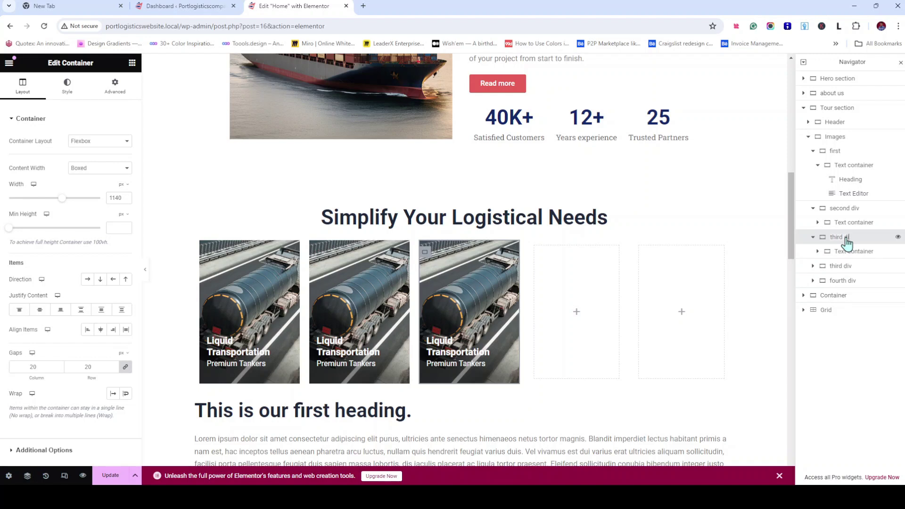
right_click(856, 268)
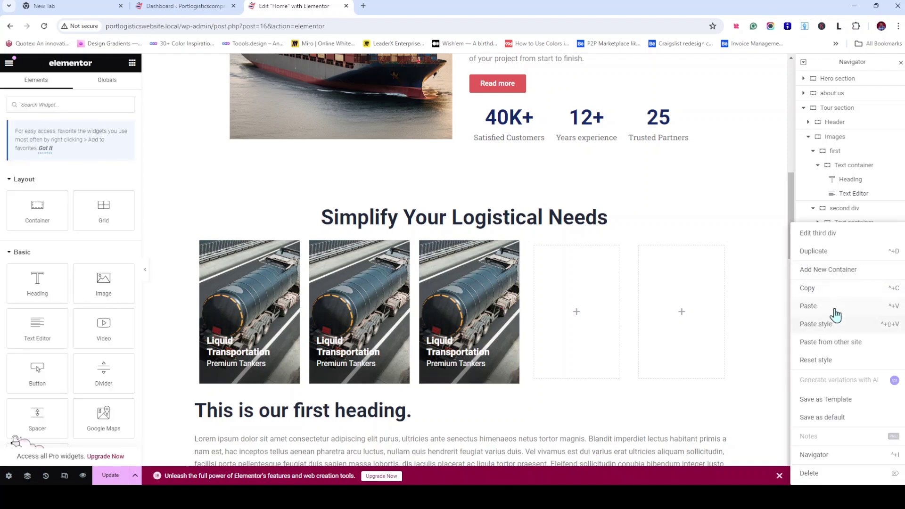
click(821, 474)
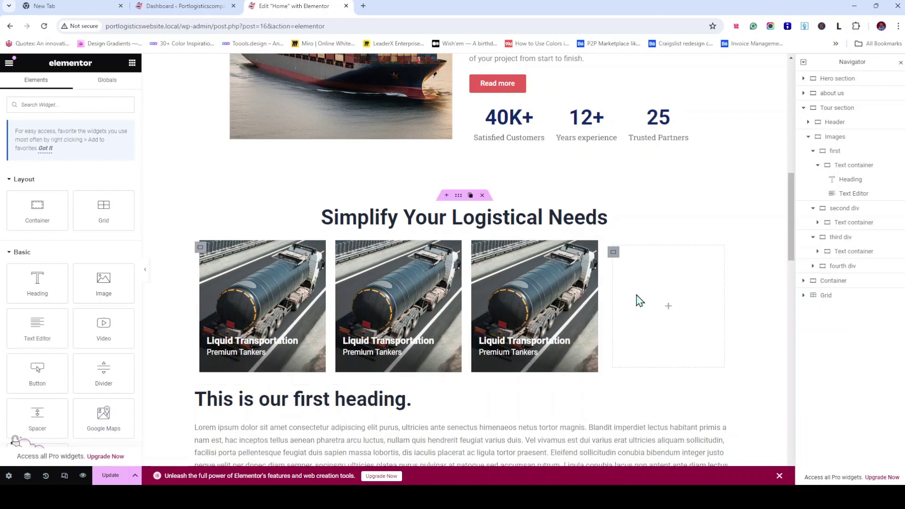
Replace the empty fourth container with a duplicate of the "third div" card and name the duplicate "fourth div"
click(489, 253)
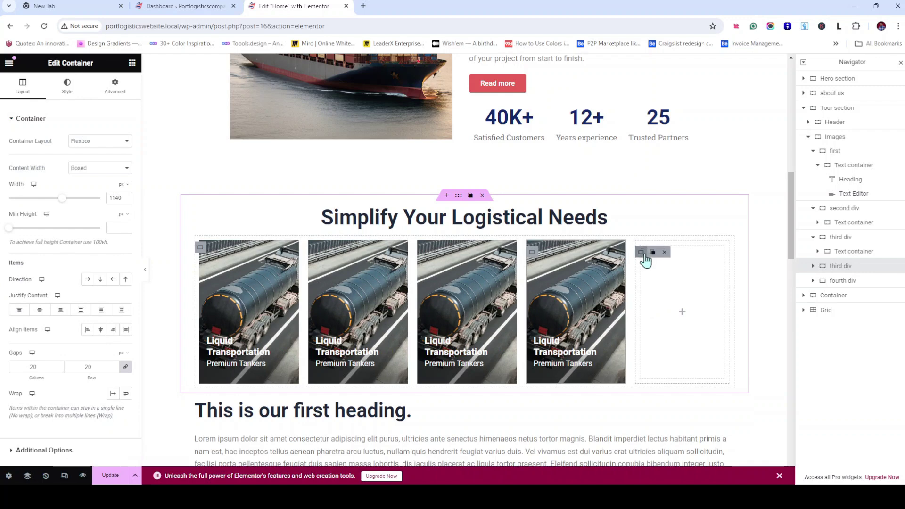
click(665, 253)
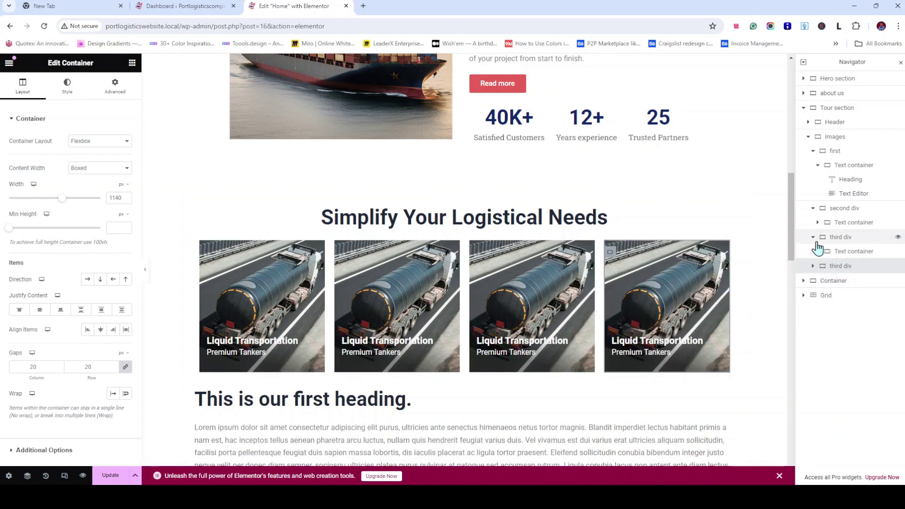
click(817, 209)
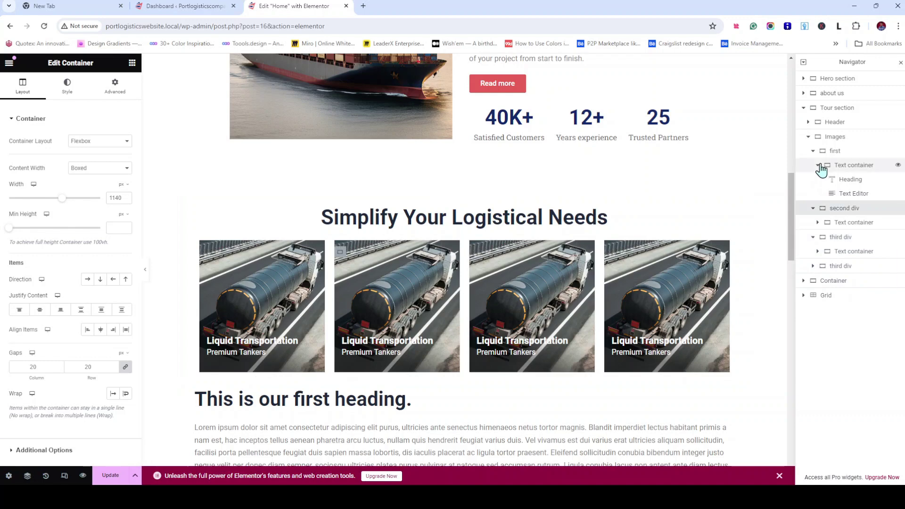
click(819, 166)
click(813, 151)
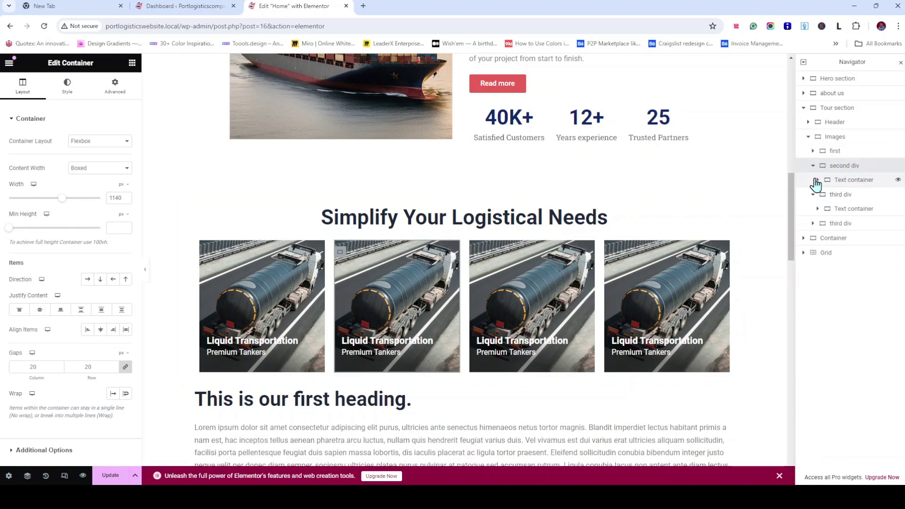
click(813, 165)
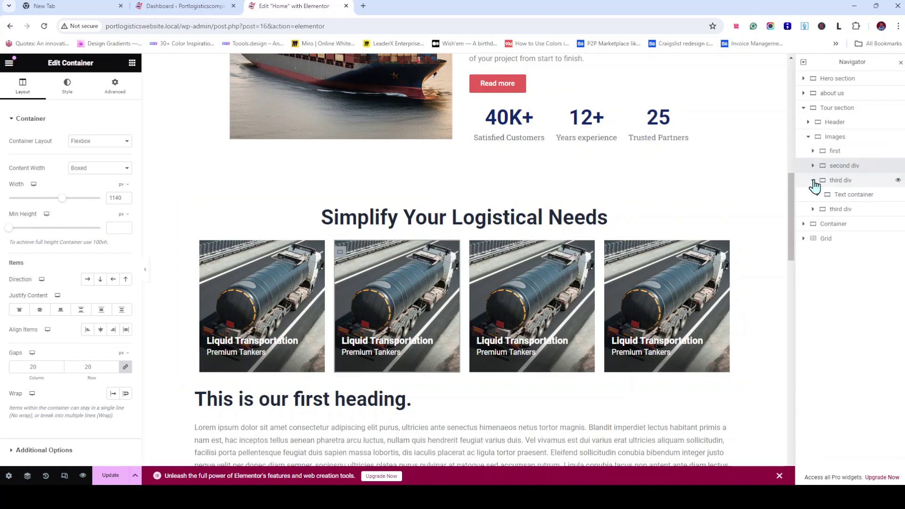
click(814, 180)
double_click(840, 195)
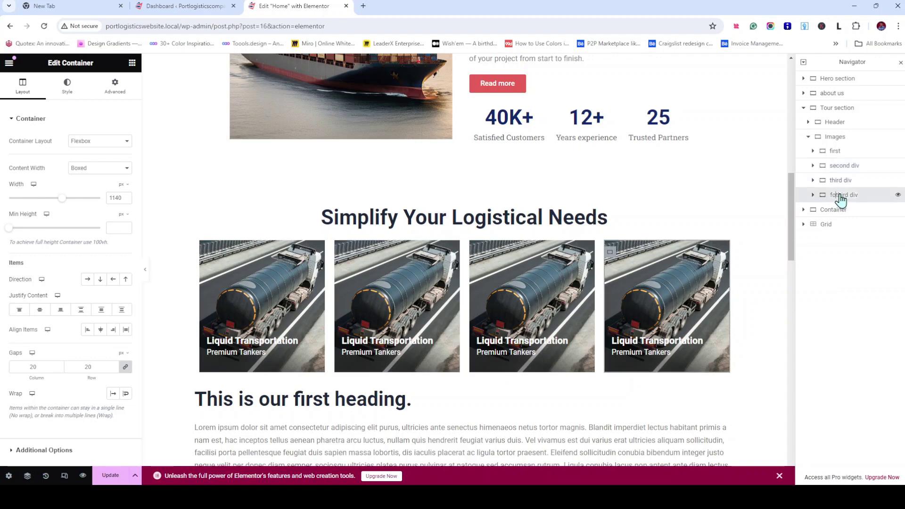
text(fourth)
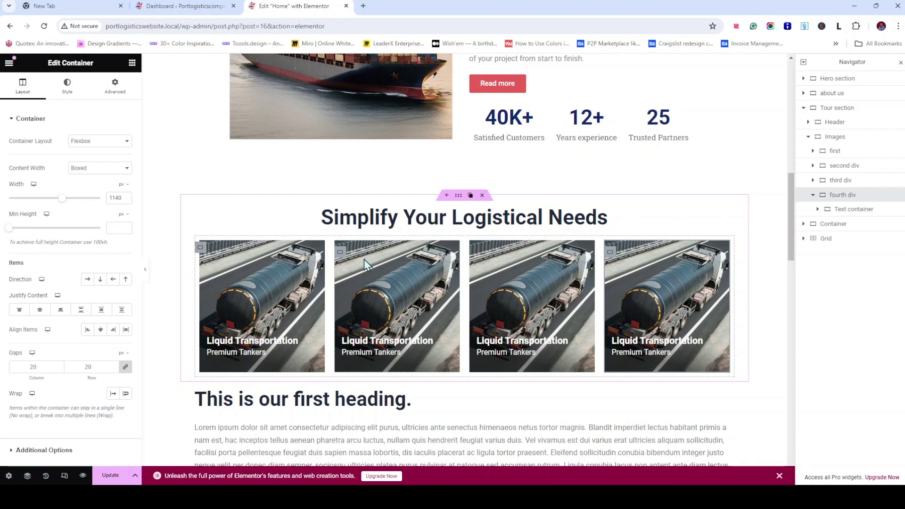
For the "second div" background, upload the remaining images to the media library, including Tour image 2.png, Tour image 3.png and Value proposition image.png
click(342, 262)
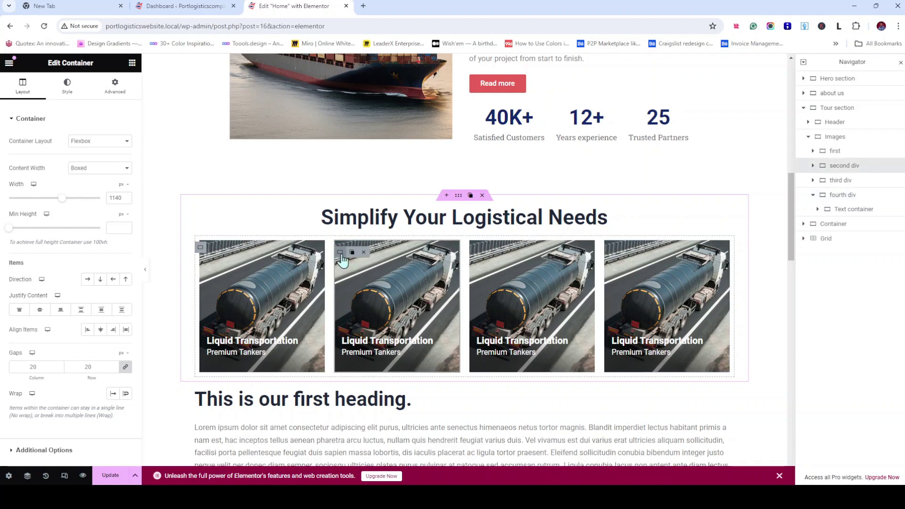
click(82, 94)
click(78, 258)
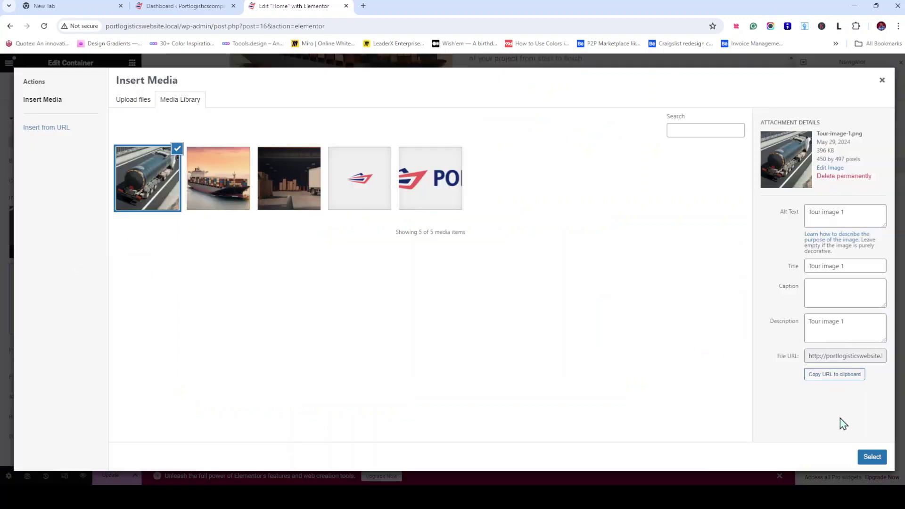
click(138, 105)
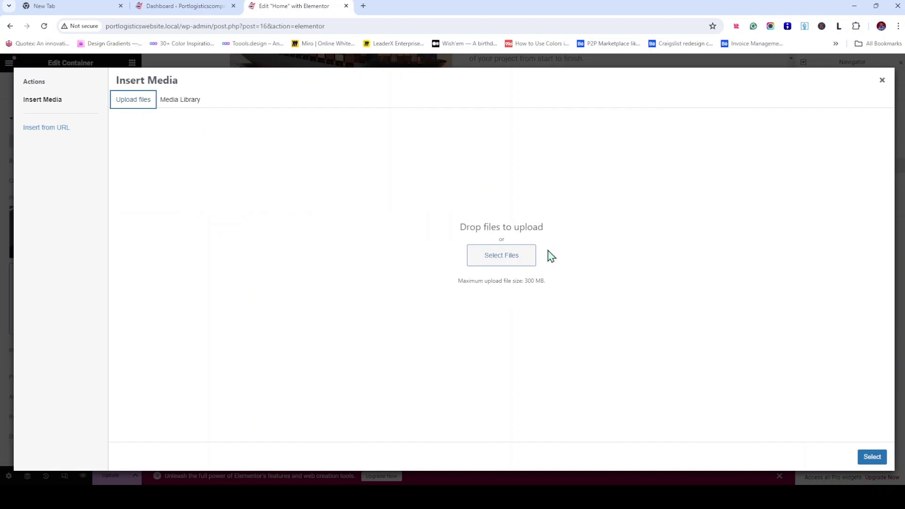
click(512, 262)
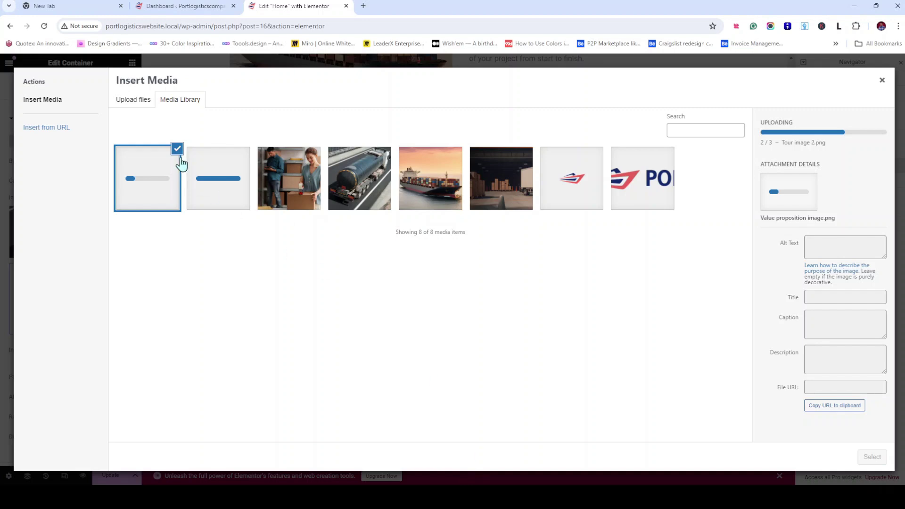
click(134, 103)
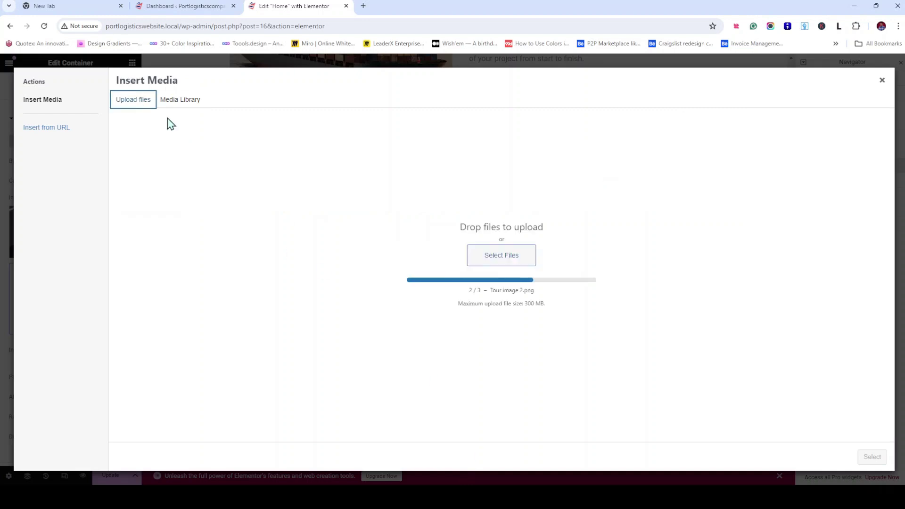
click(516, 261)
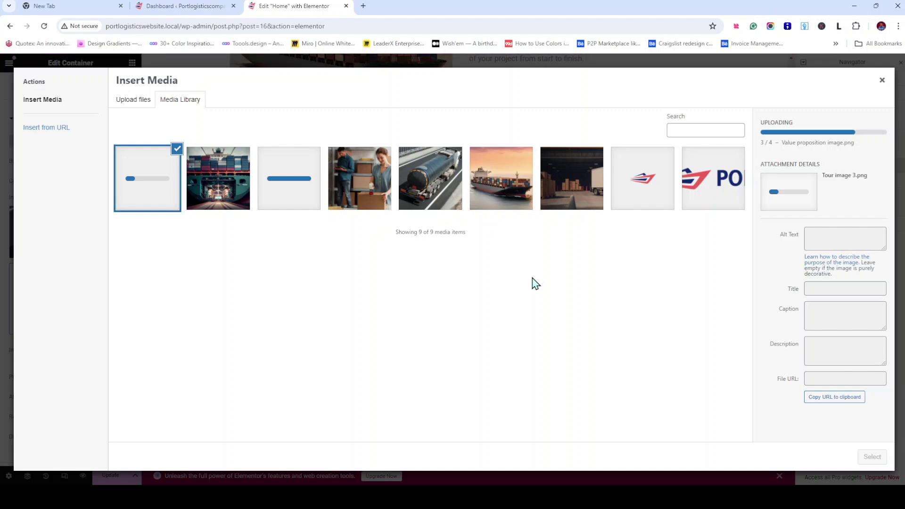
Give Tour-image-2.png the alt text and description "Tour image 2" and apply it as the background of "second div"
click(224, 204)
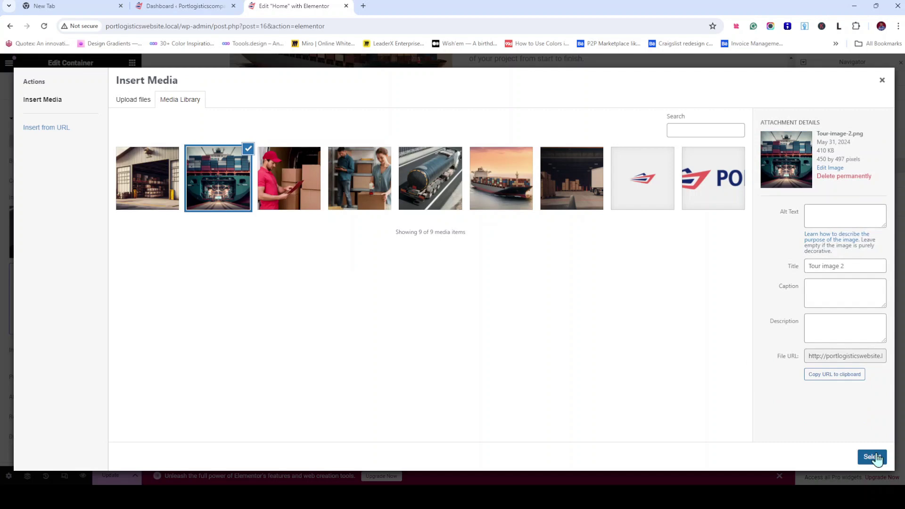
drag(857, 264, 769, 276)
key(ctrl+c)
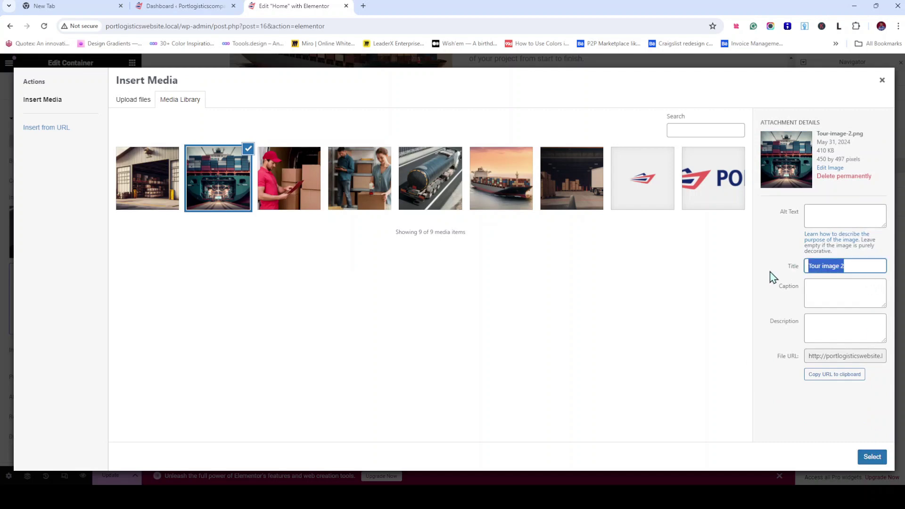
click(846, 215)
key(ctrl+v)
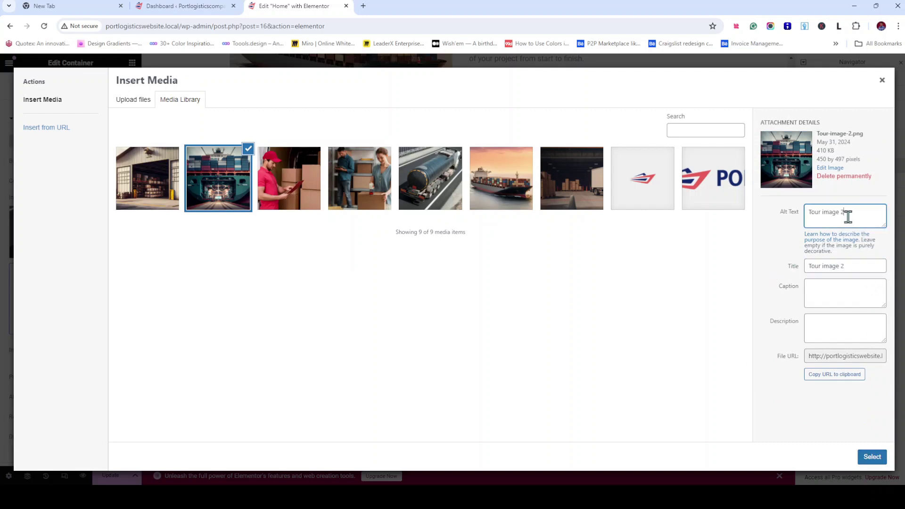
click(854, 326)
key(ctrl+v)
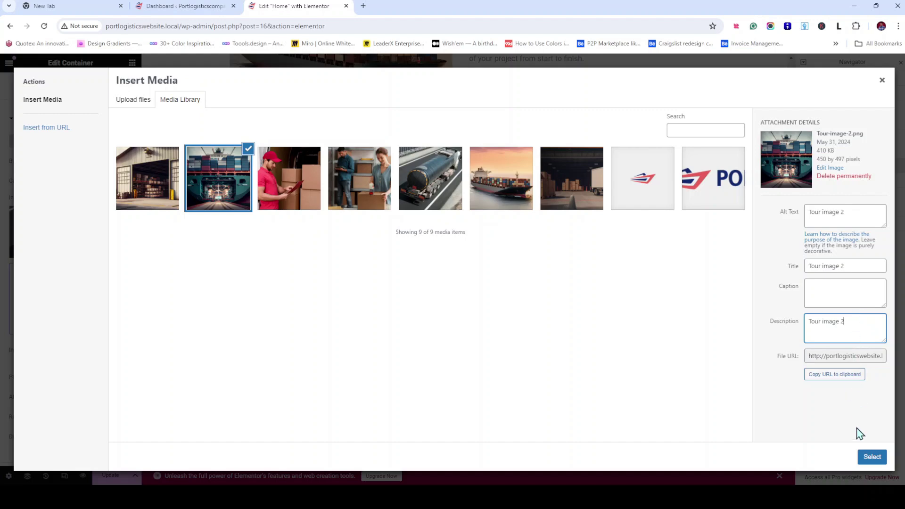
click(873, 457)
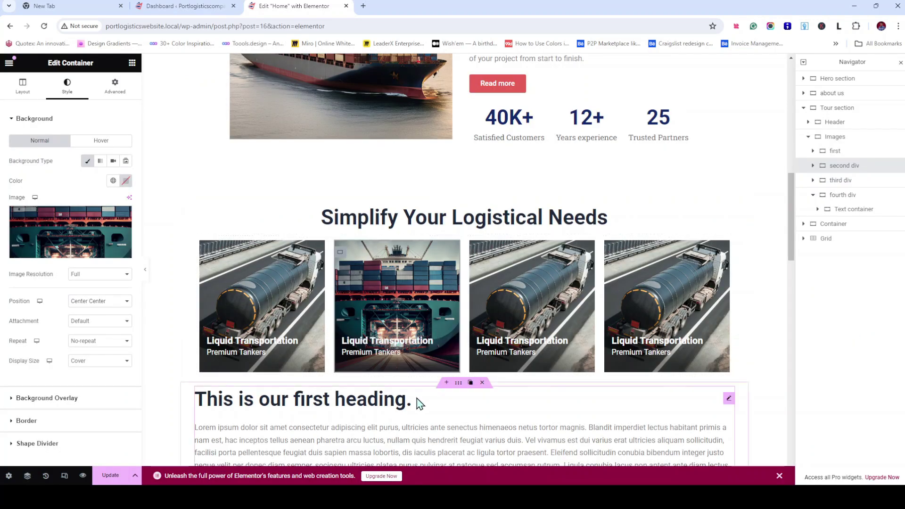
Choose Tour-image-3.png in the media library for the background image of "third div"
click(475, 252)
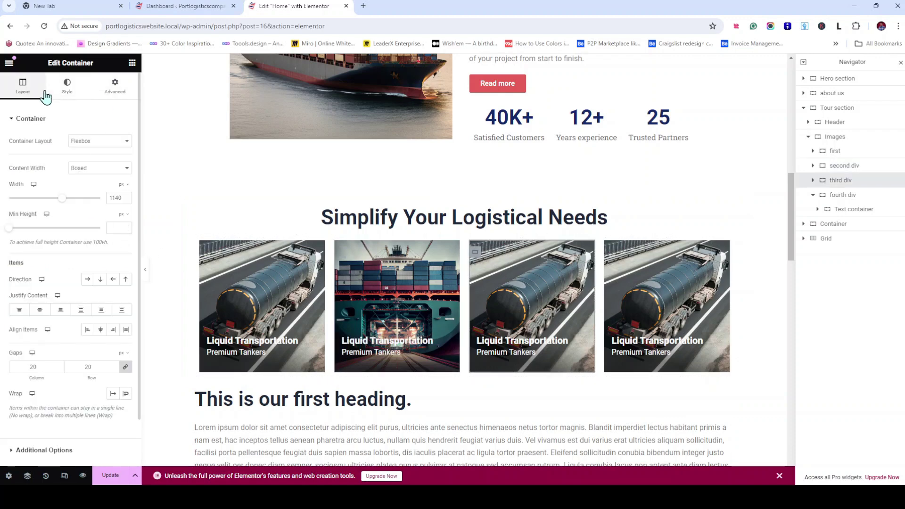
click(70, 88)
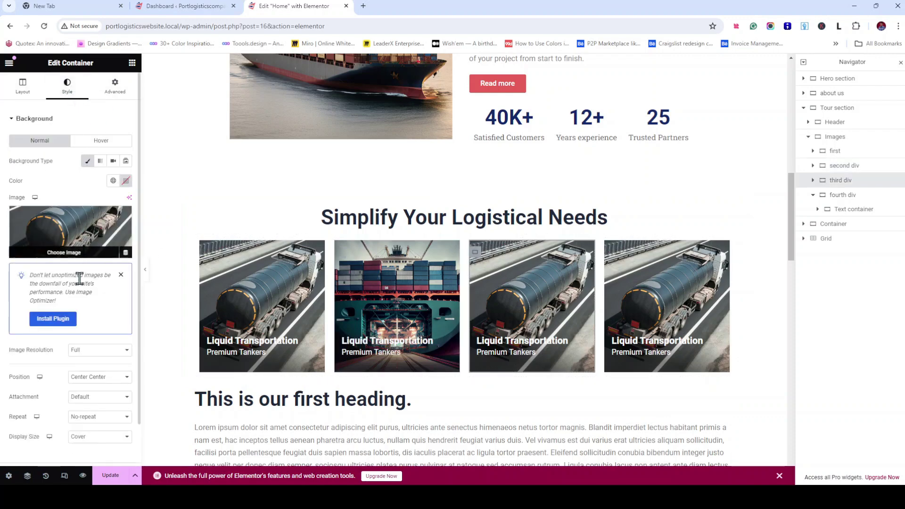
click(81, 257)
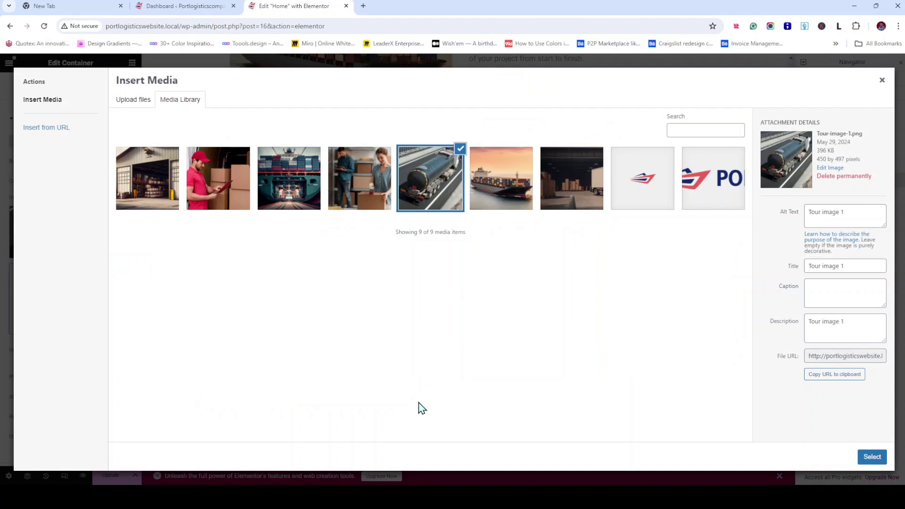
click(366, 175)
click(158, 183)
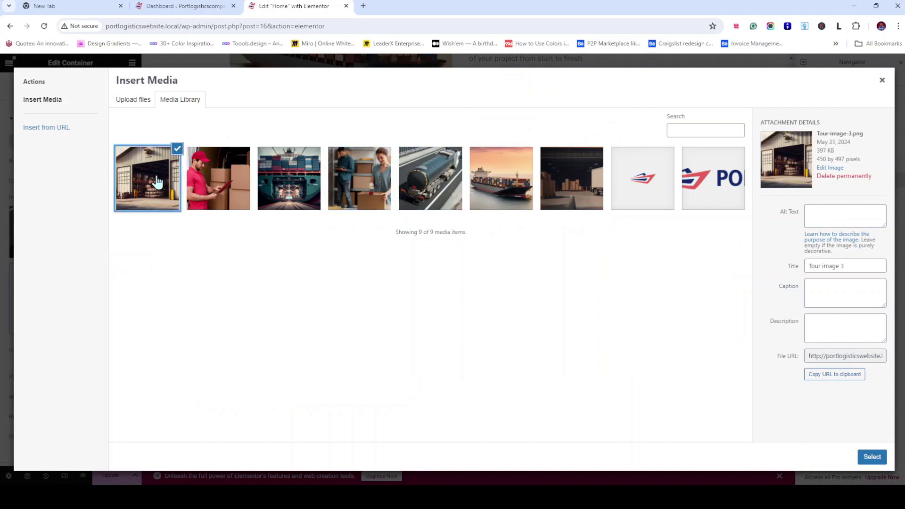
Set the chosen image's alt text and description to "Tour image 3" and apply it to the "third div" card
drag(873, 266, 771, 280)
key(ctrl+c)
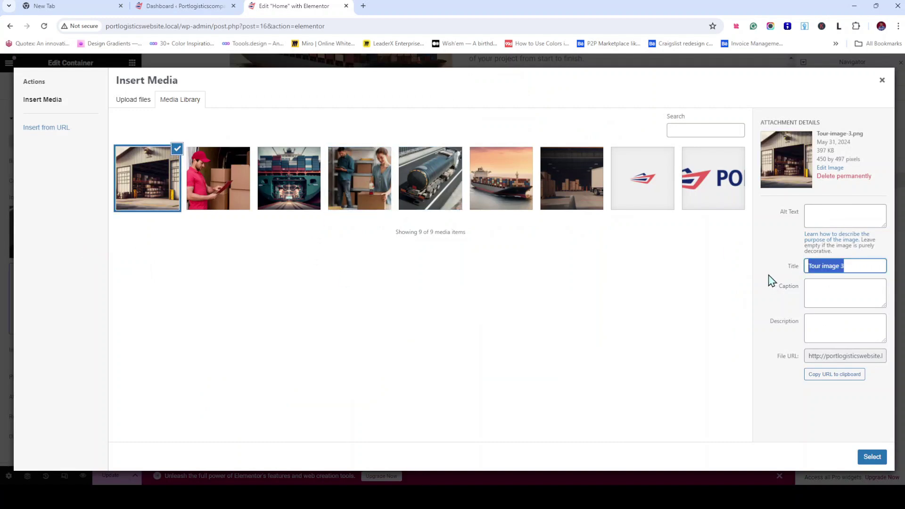
click(844, 210)
key(ctrl+v)
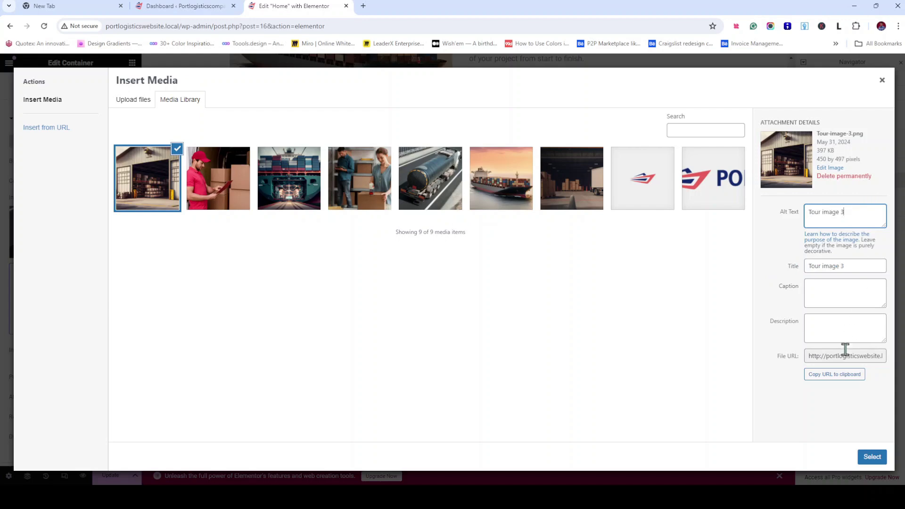
click(834, 334)
key(ctrl+v)
click(869, 463)
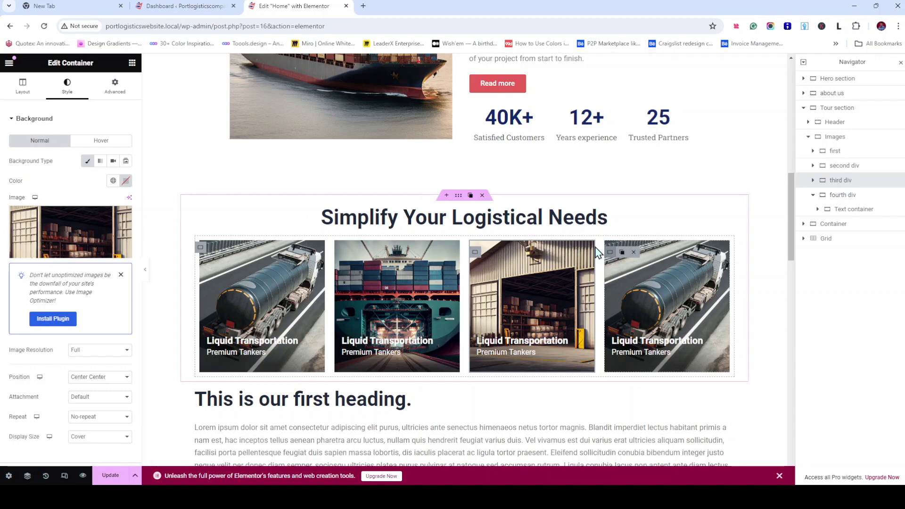
Give Tour-4.png the alt text and description "Tour 4" and apply it as the background image of "fourth div"
click(609, 252)
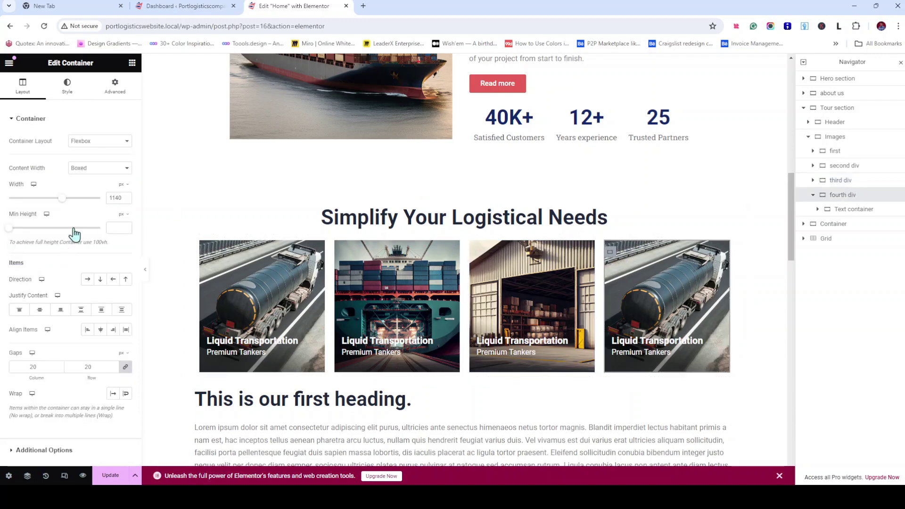
click(71, 256)
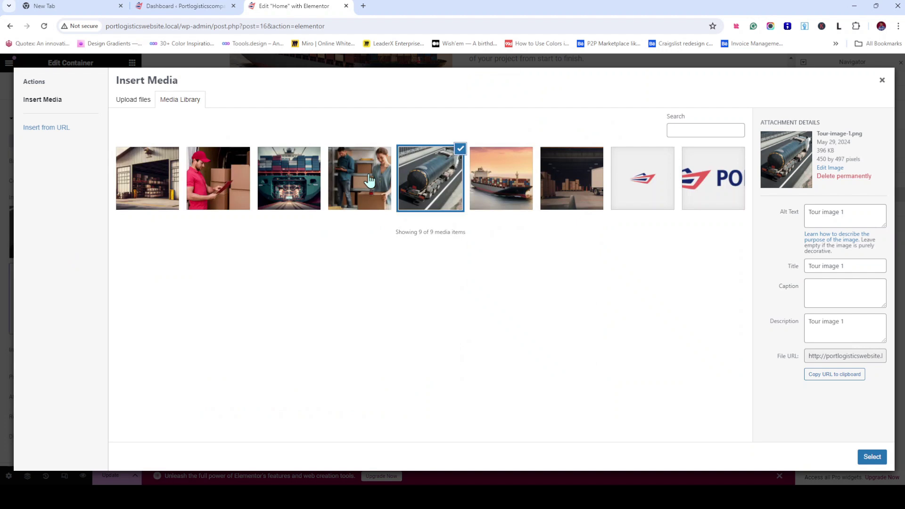
click(369, 180)
drag(840, 266, 783, 283)
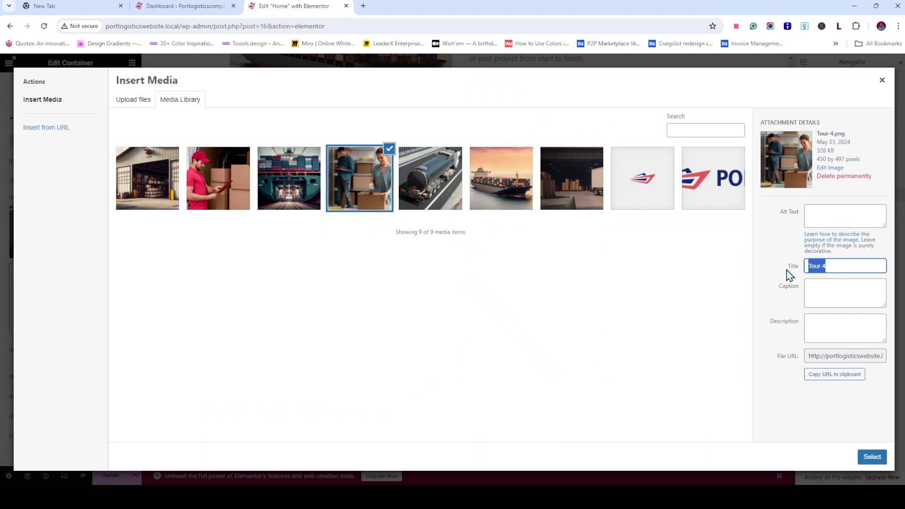
key(ctrl+c)
click(836, 220)
key(ctrl+v)
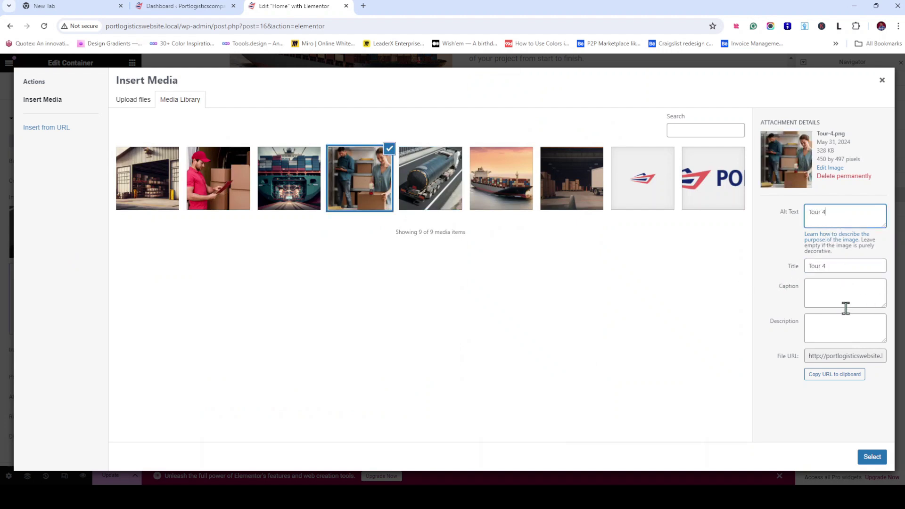
click(842, 324)
key(ctrl+v)
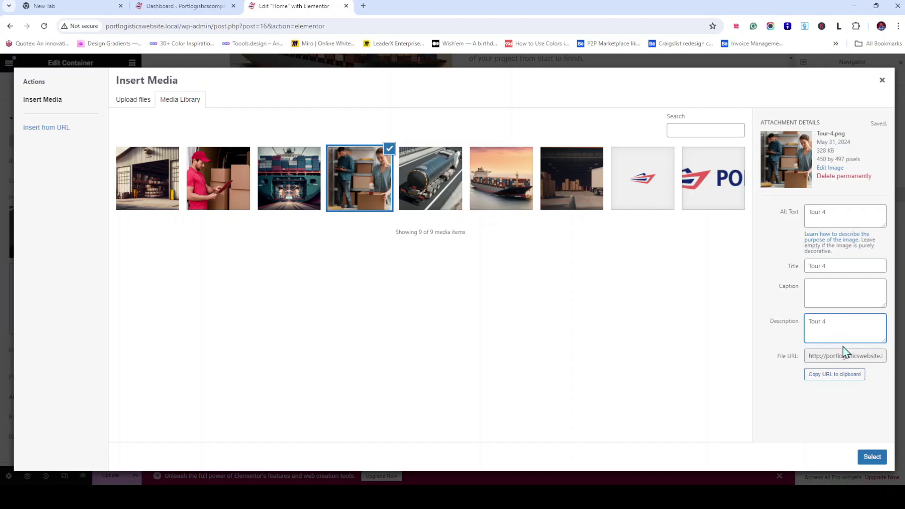
click(874, 458)
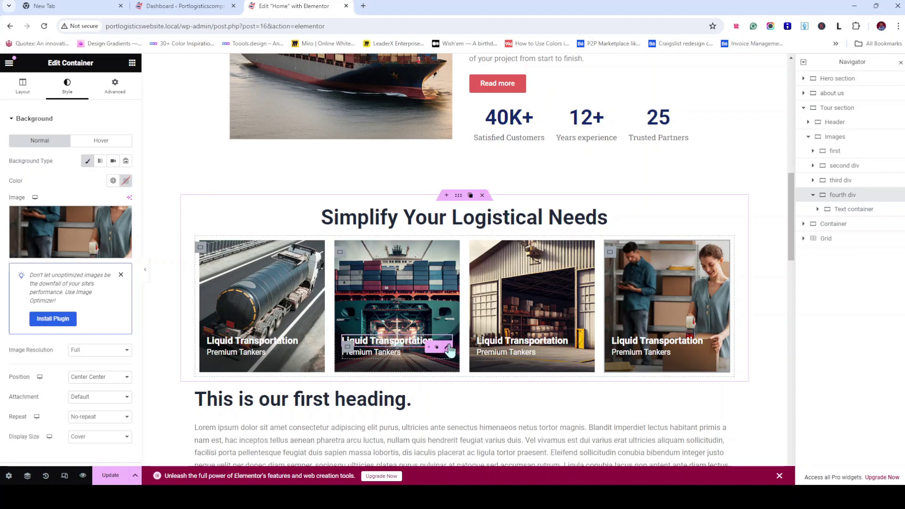
Change the second card's heading to "Specialized Transport" and its text to "Ocean Transports", removing the paragraph tags
click(421, 344)
key(ctrl+a)
text(Specialized Transport)
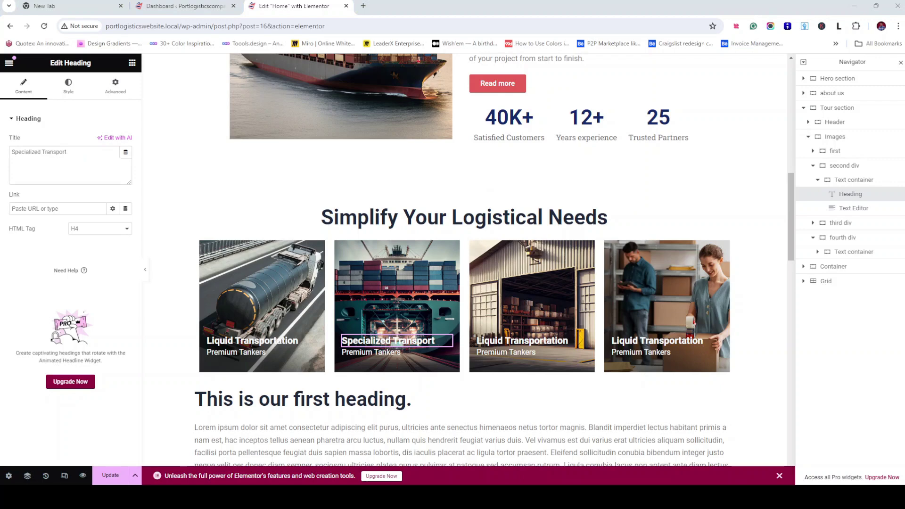
click(441, 354)
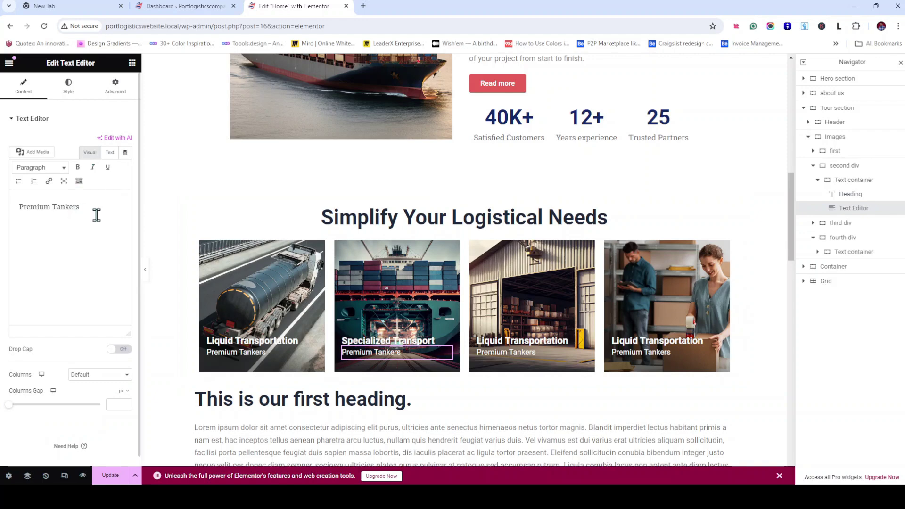
key(ctrl+a)
key(ctrl+v)
click(110, 153)
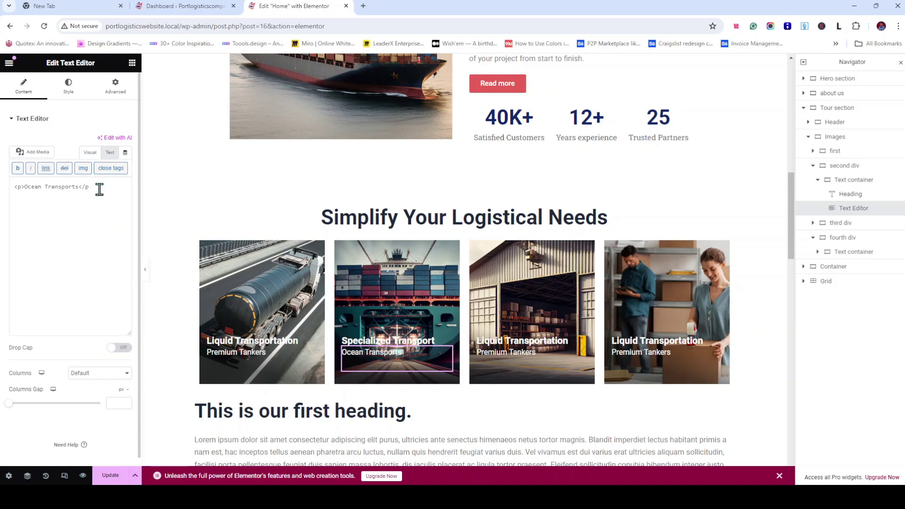
drag(25, 187, 10, 188)
key(BackSpace)
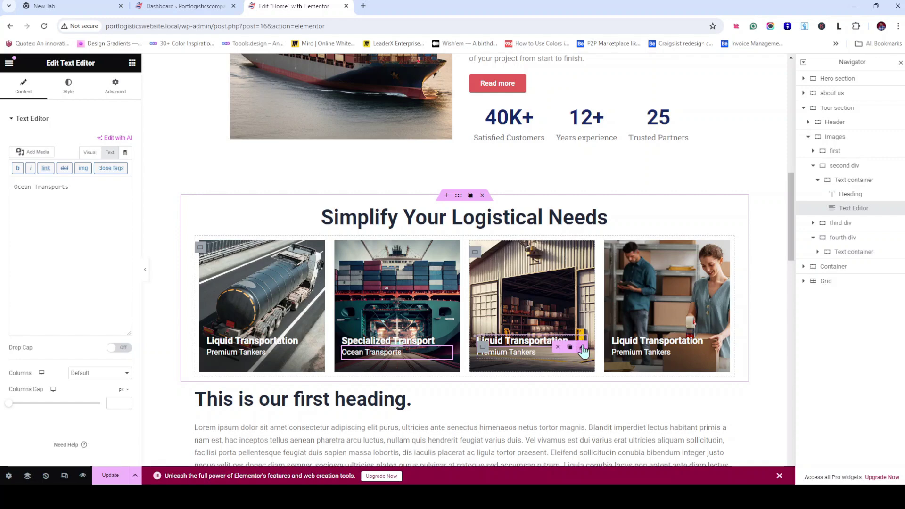
Change the third card's heading to "Warehouse & Distribution" and replace its text, including the paragraph tags, with "Large Warehouse"
click(577, 346)
key(ctrl+a)
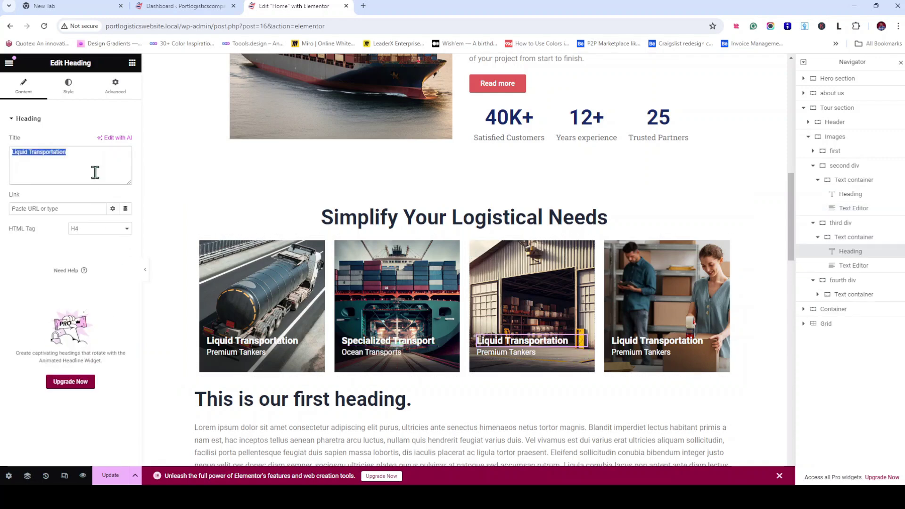
key(ctrl+v)
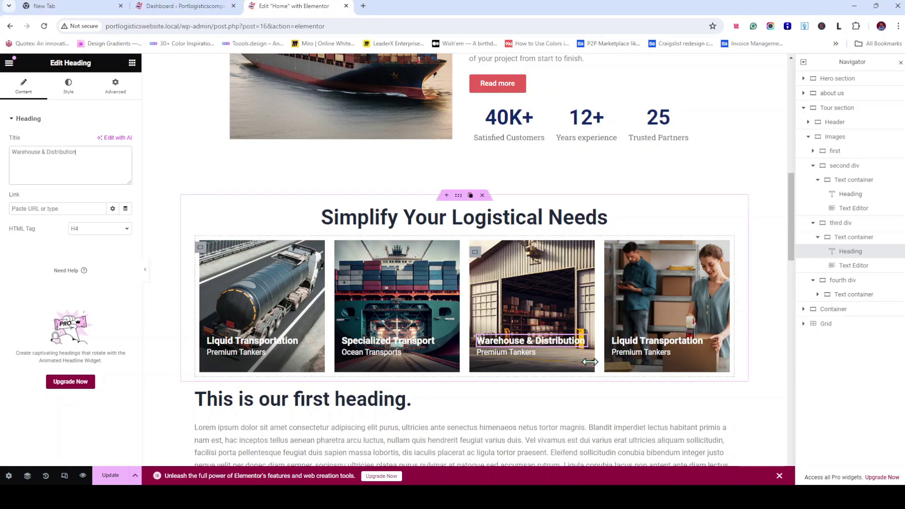
click(851, 267)
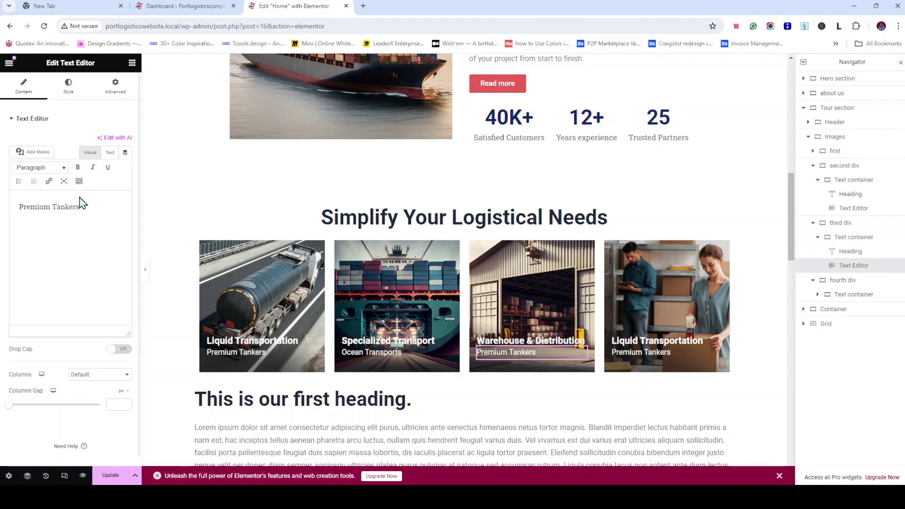
drag(90, 213, 12, 187)
click(110, 152)
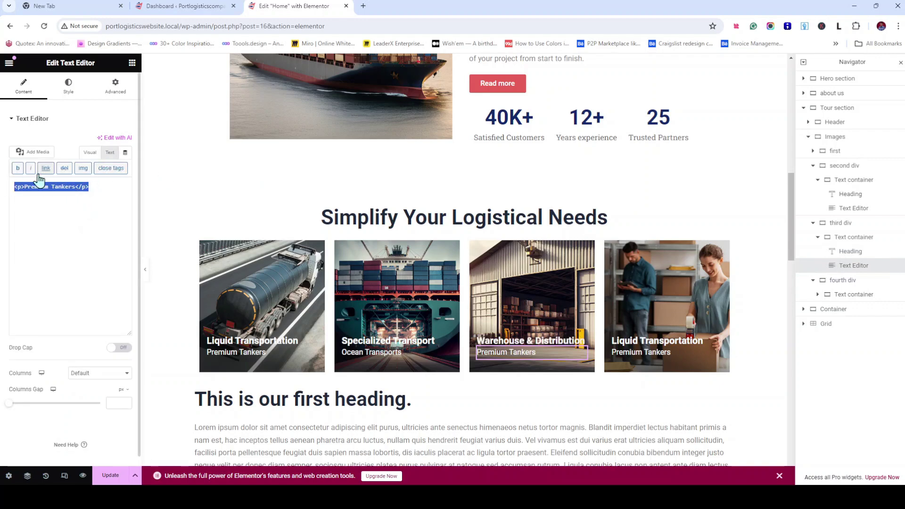
key(ctrl+v)
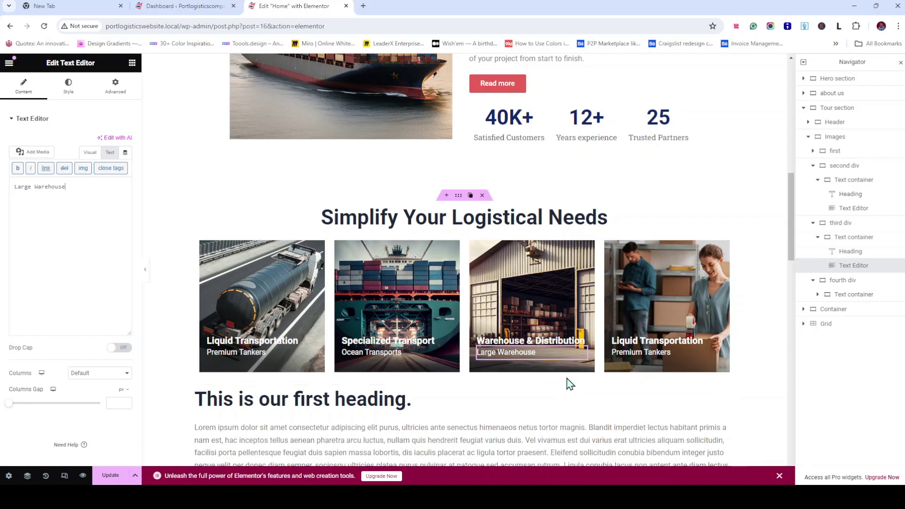
Change the fourth card's heading to "Packaging Solutions" and replace its text, including the paragraph tags, with "Warehouse Management"
click(717, 351)
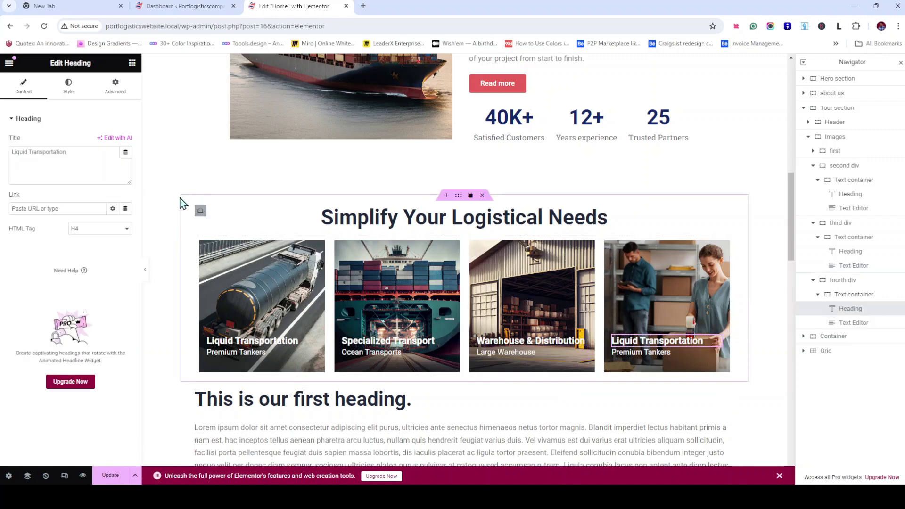
drag(85, 153, 11, 158)
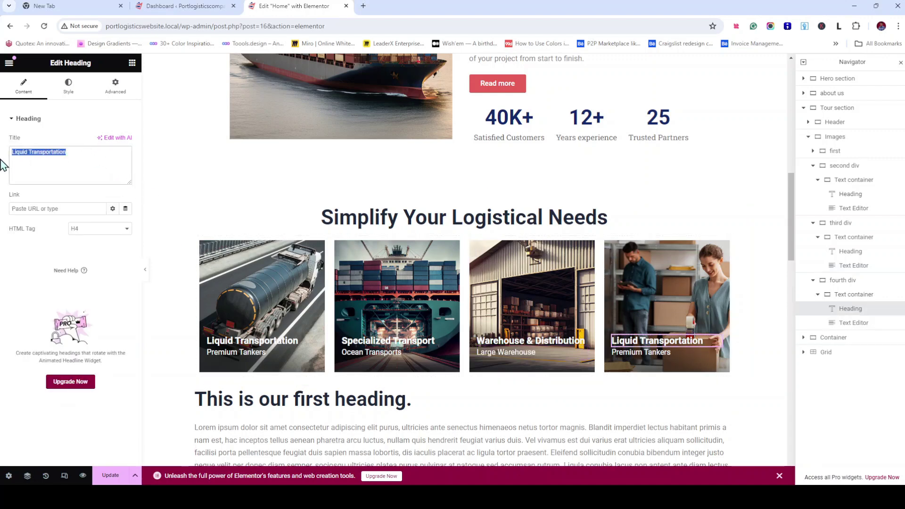
key(ctrl+v)
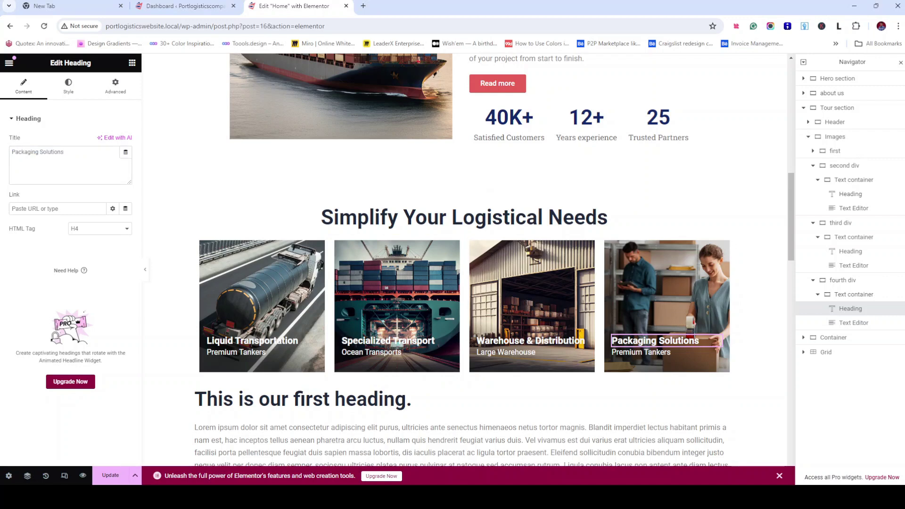
click(717, 359)
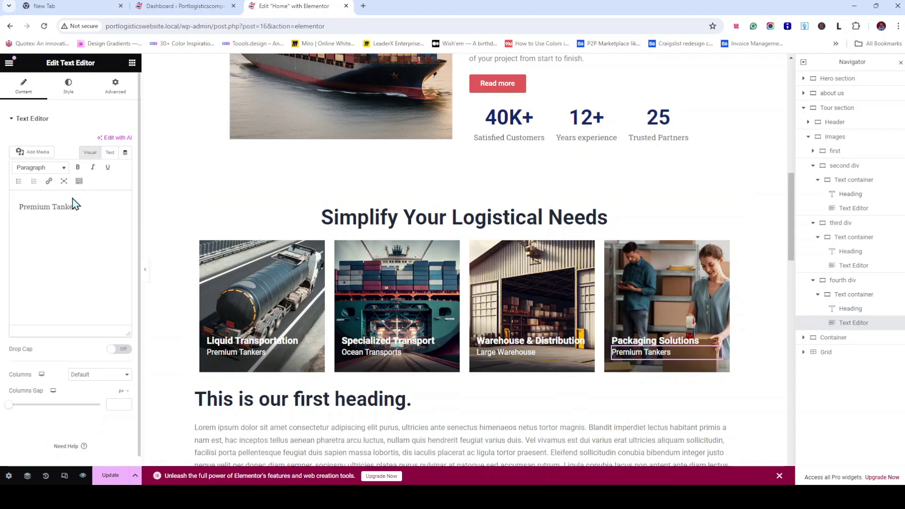
click(112, 152)
drag(98, 187, 15, 186)
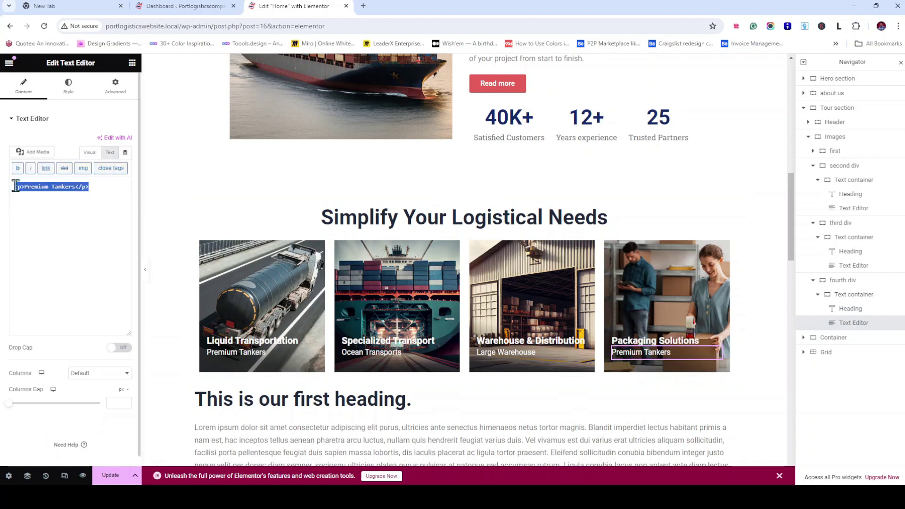
key(ctrl+v)
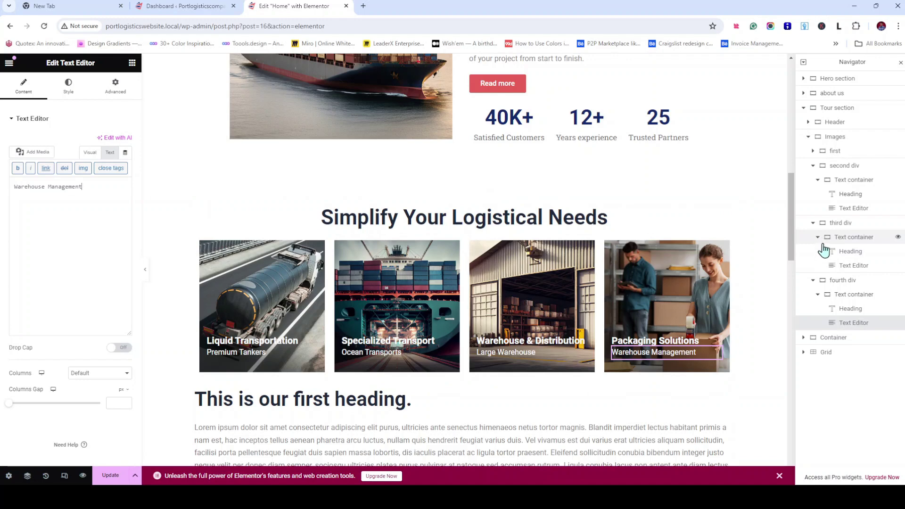
Collapse the fourth, third and second divs and their nested text containers in the page structure
click(814, 282)
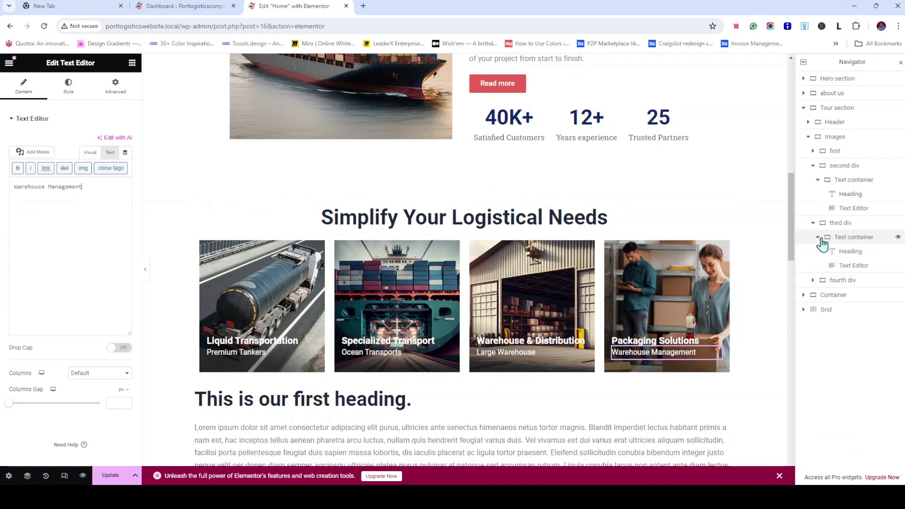
click(821, 240)
click(819, 238)
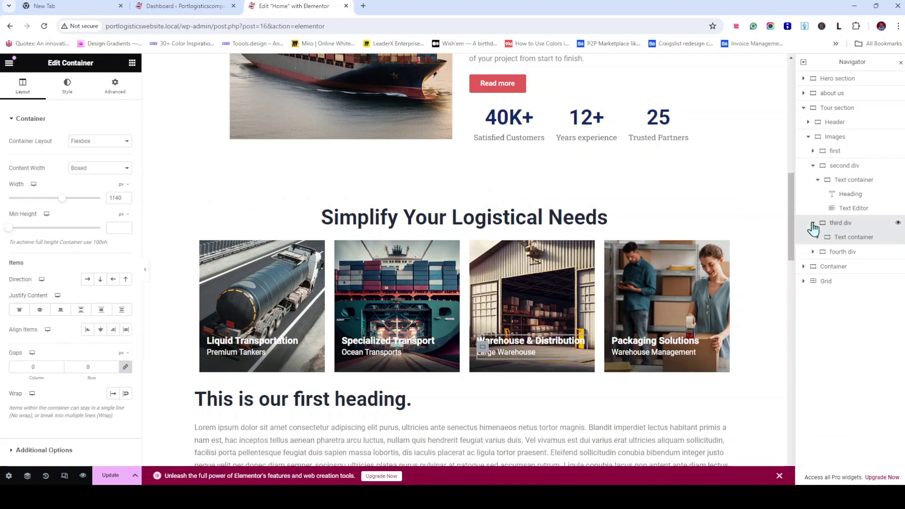
click(814, 223)
click(819, 180)
click(813, 166)
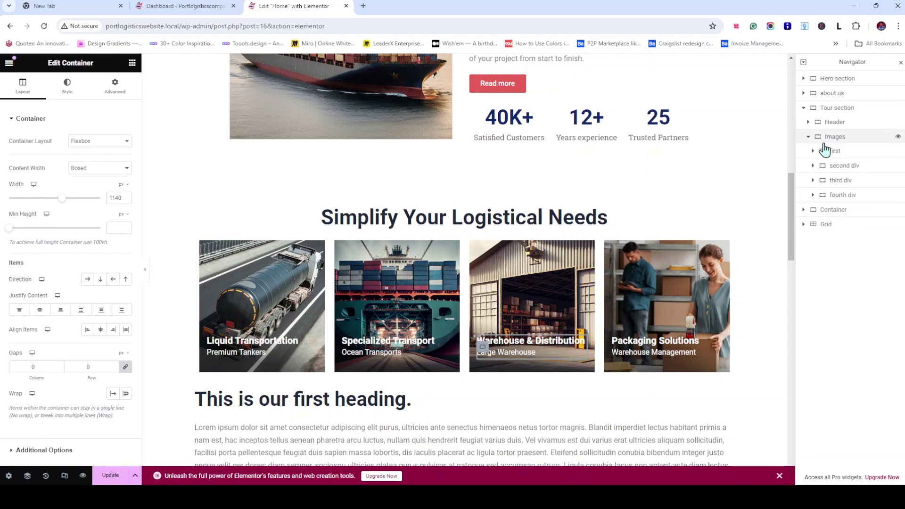
Unlink the margin values of the "Images" container and set its top margin to 40 px
click(829, 141)
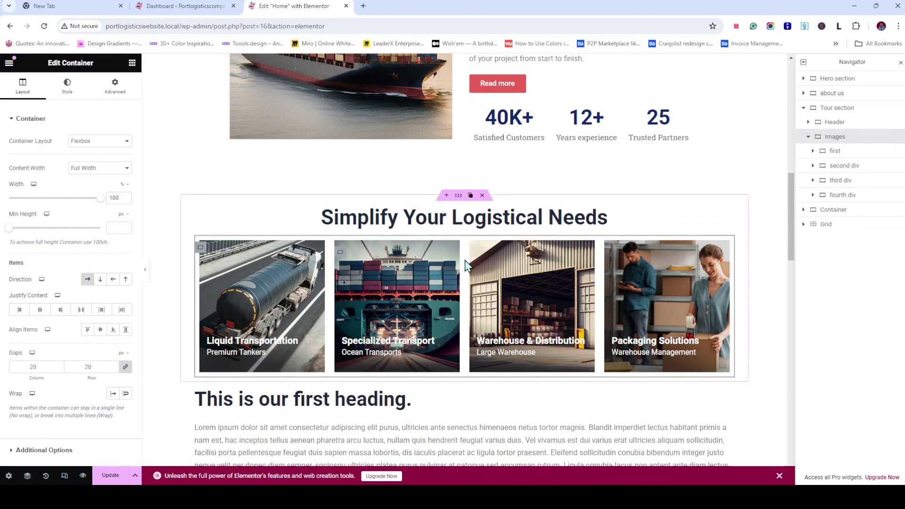
click(132, 63)
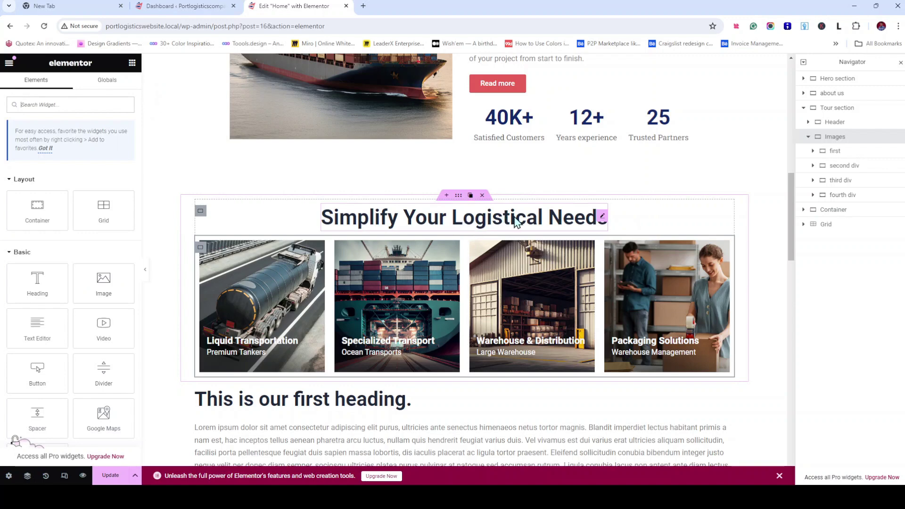
click(200, 213)
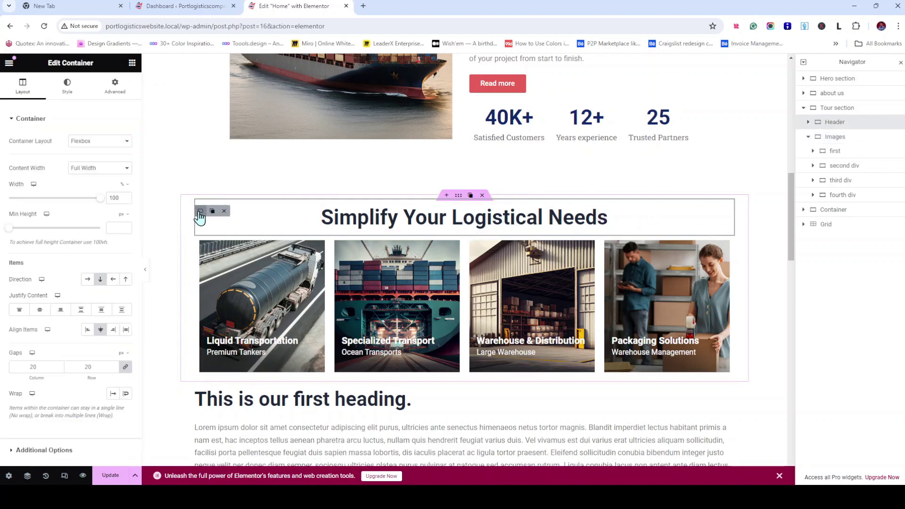
click(200, 248)
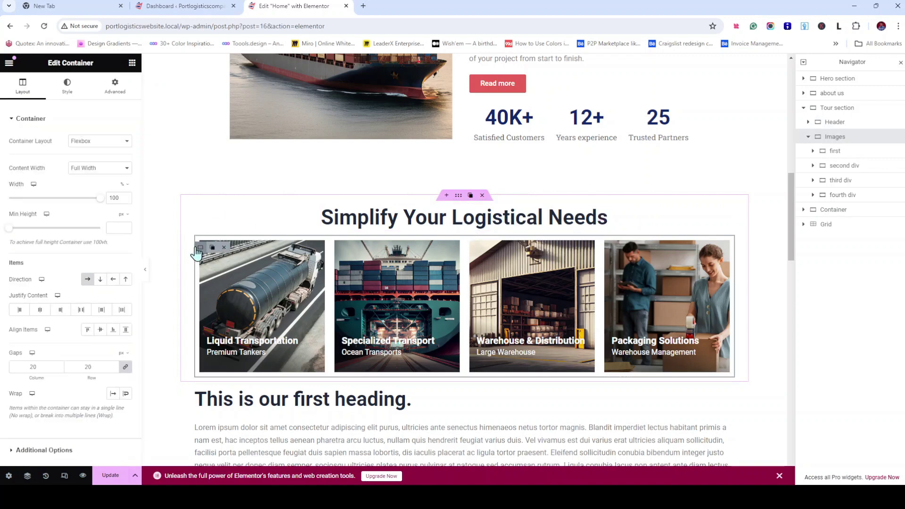
click(118, 90)
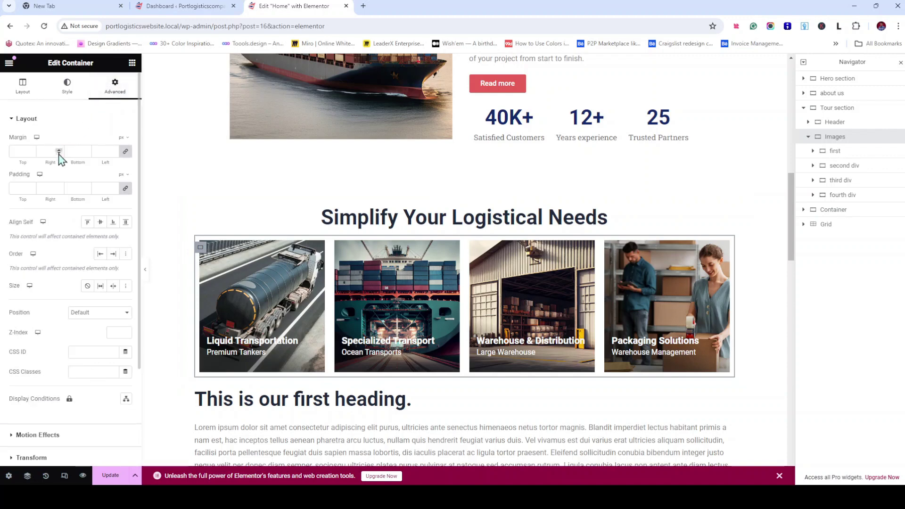
double_click(23, 152)
text(40)
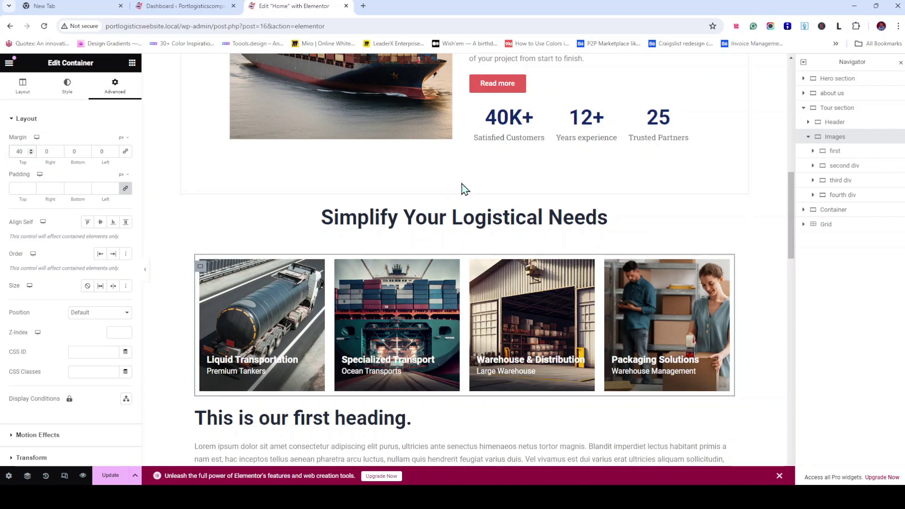
Check the margin and padding settings of the "about us" container above the "Simplify Your Logistical Needs" section
click(634, 293)
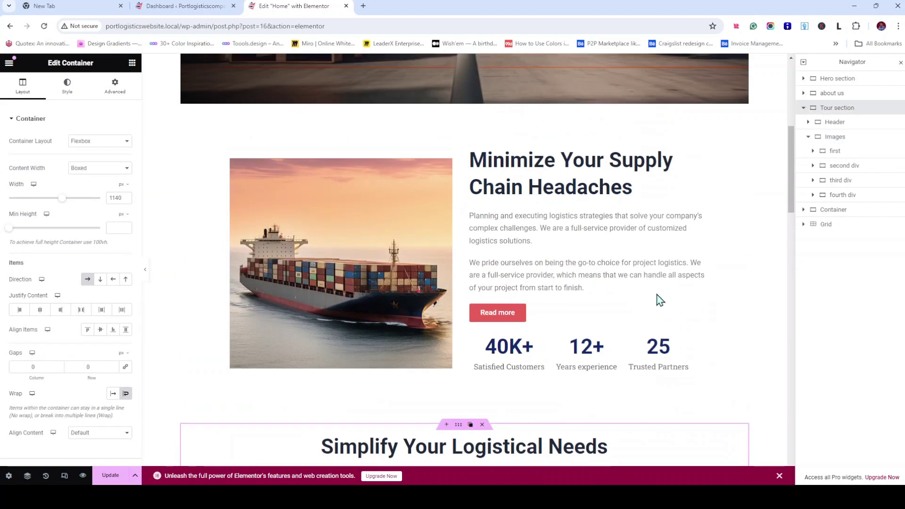
scroll(660, 300, down, 2)
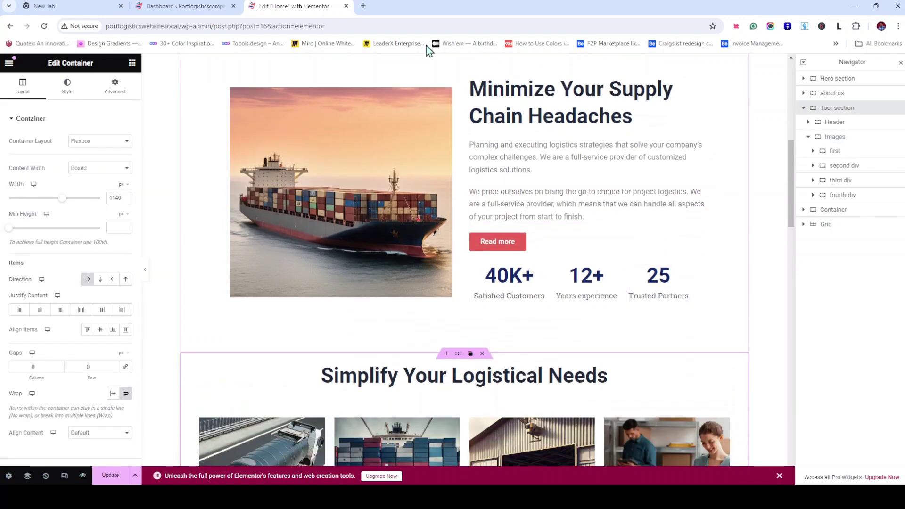
scroll(448, 192, up, 2)
click(458, 113)
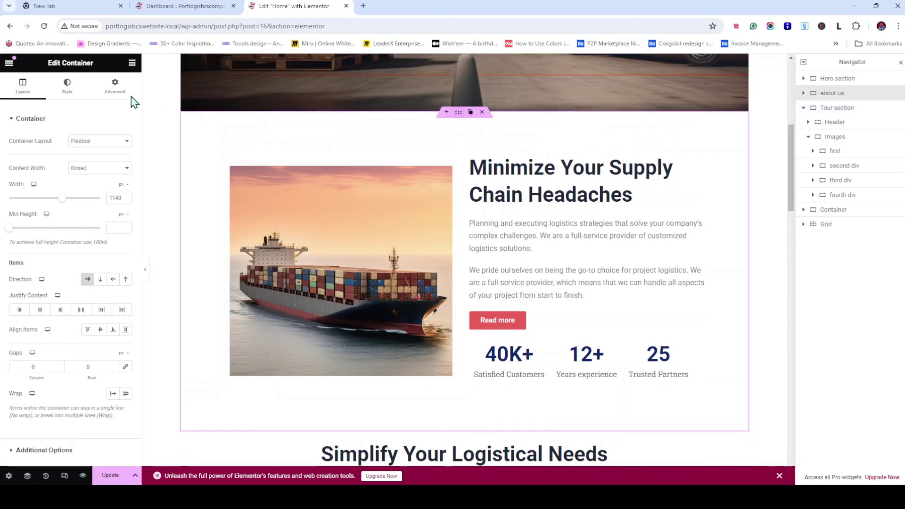
click(118, 95)
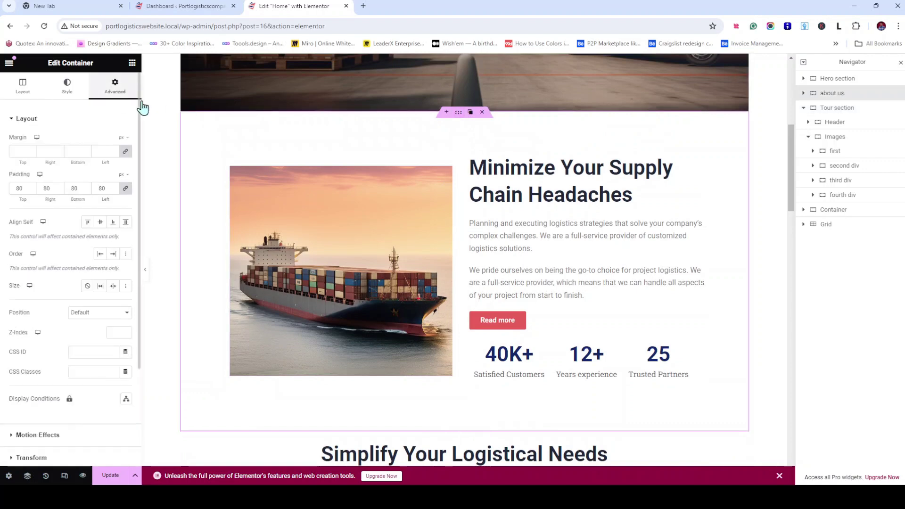
scroll(638, 320, down, 3)
scroll(489, 363, down, 1)
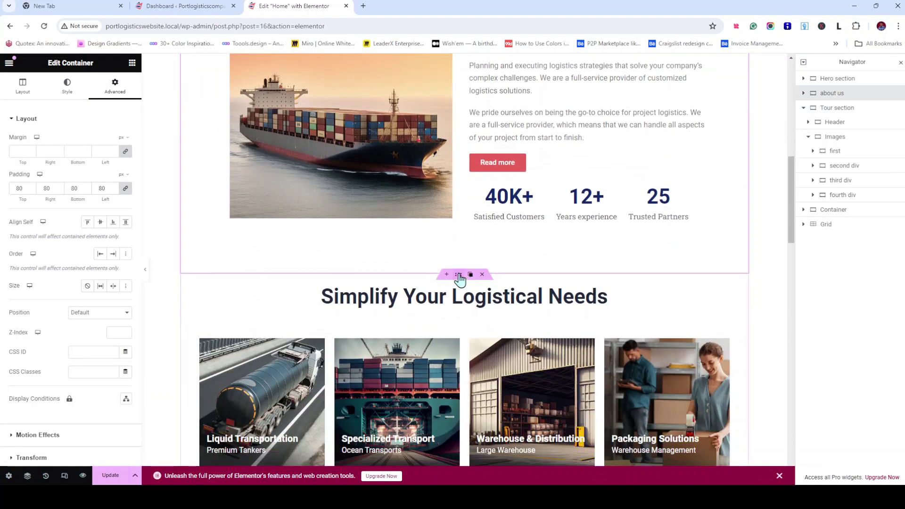
Unlink the padding values of the "Tour section" container and set its top and bottom padding to 80 px
click(460, 275)
click(118, 93)
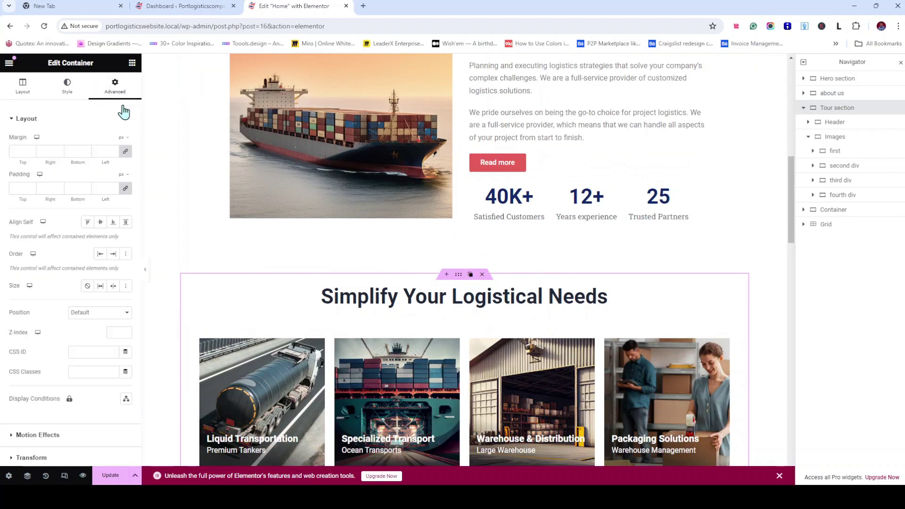
click(125, 192)
click(21, 188)
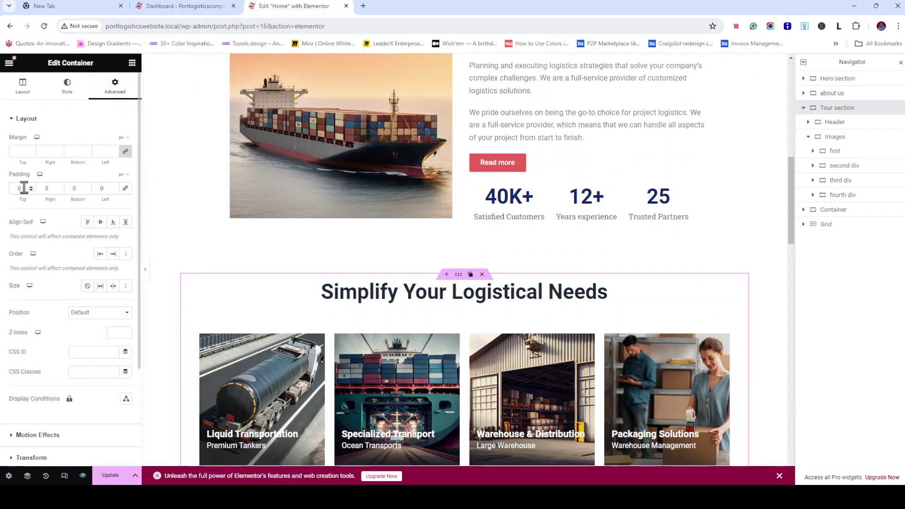
text(8)
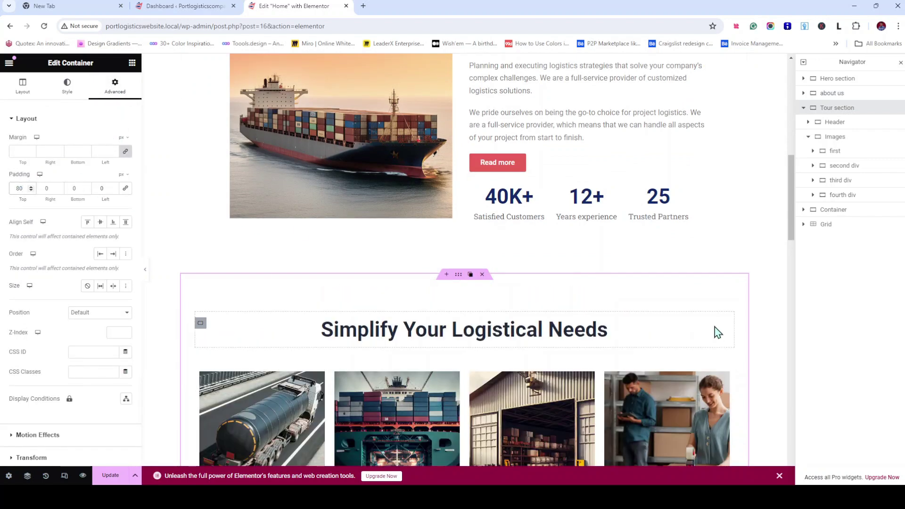
scroll(715, 328, down, 3)
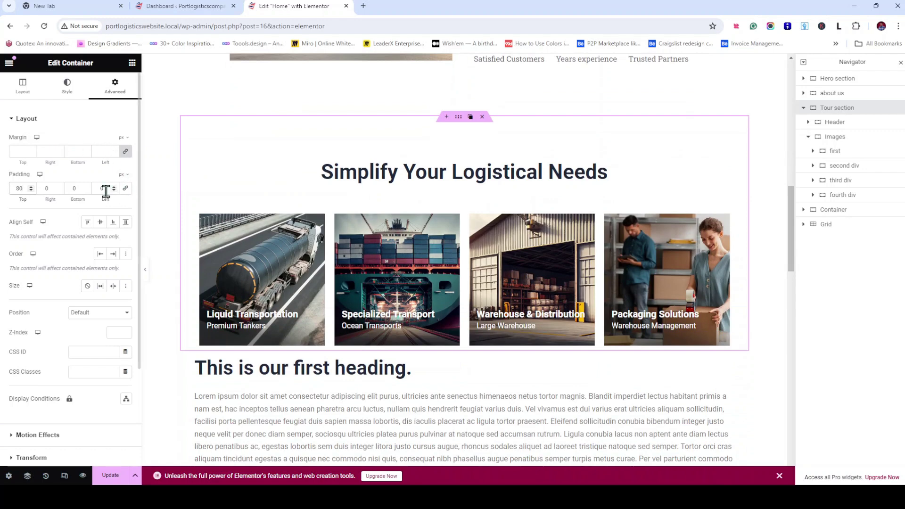
double_click(70, 187)
text(80)
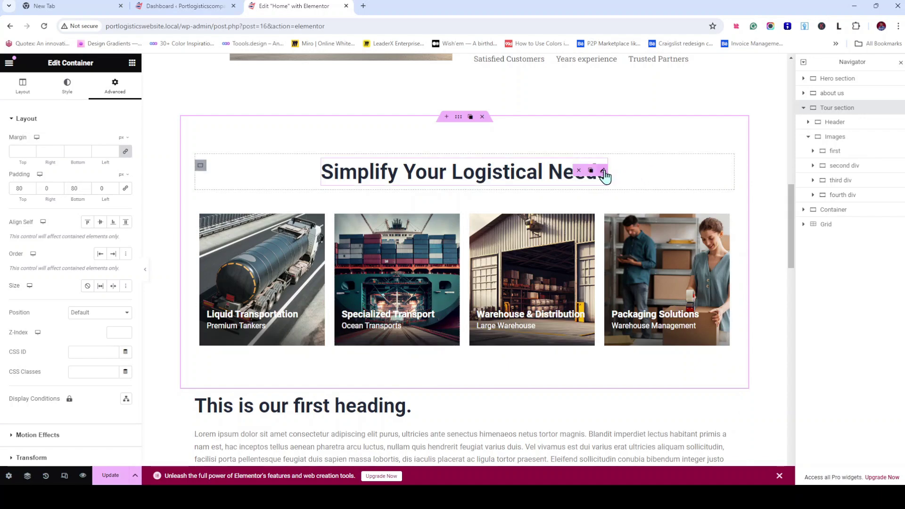
Change the "Simplify Your Logistical Needs" heading's text color to the navy blue global color and update the page
click(604, 172)
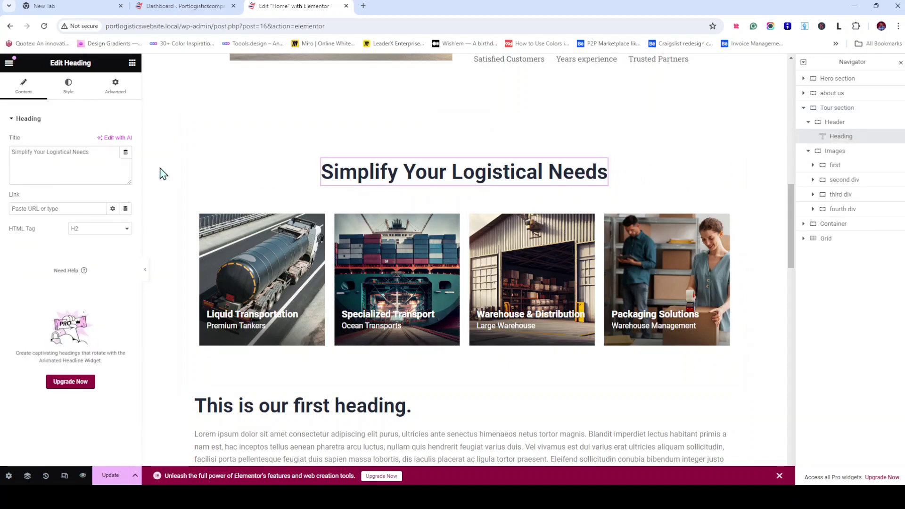
click(118, 90)
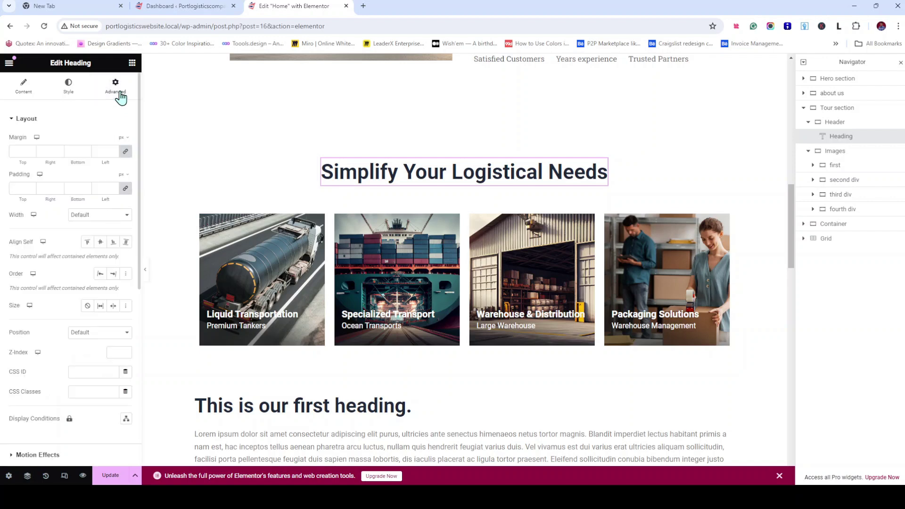
click(64, 95)
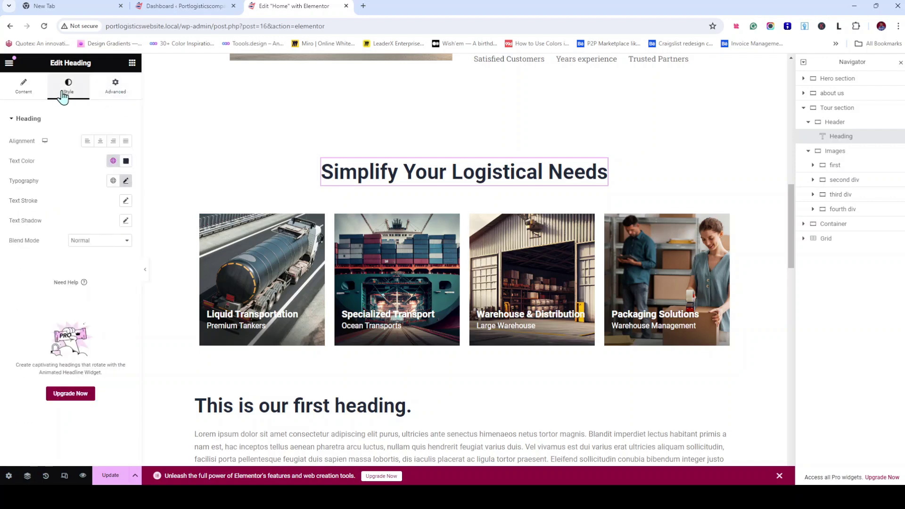
click(113, 161)
scroll(67, 273, down, 3)
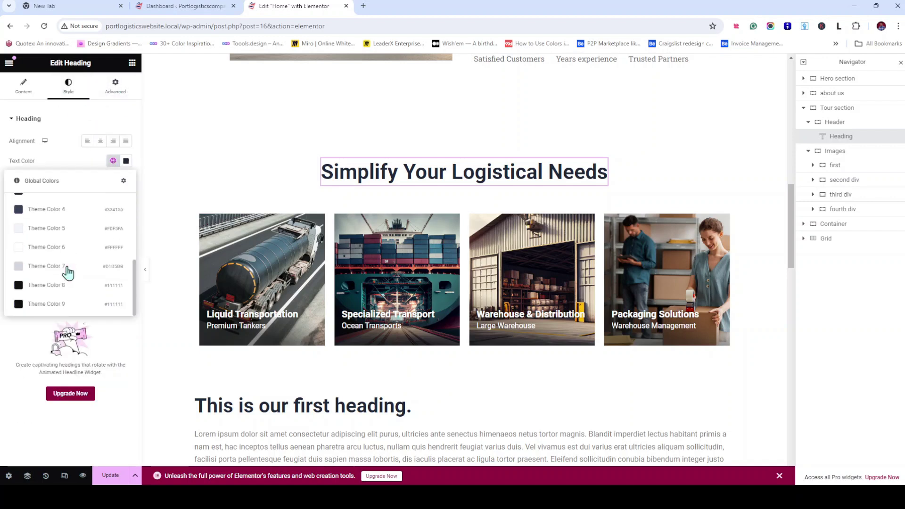
click(67, 218)
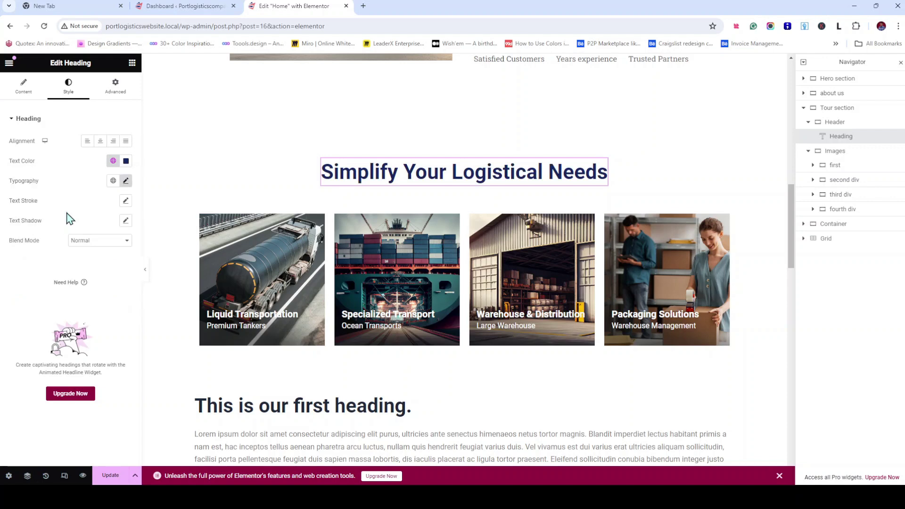
scroll(352, 359, down, 2)
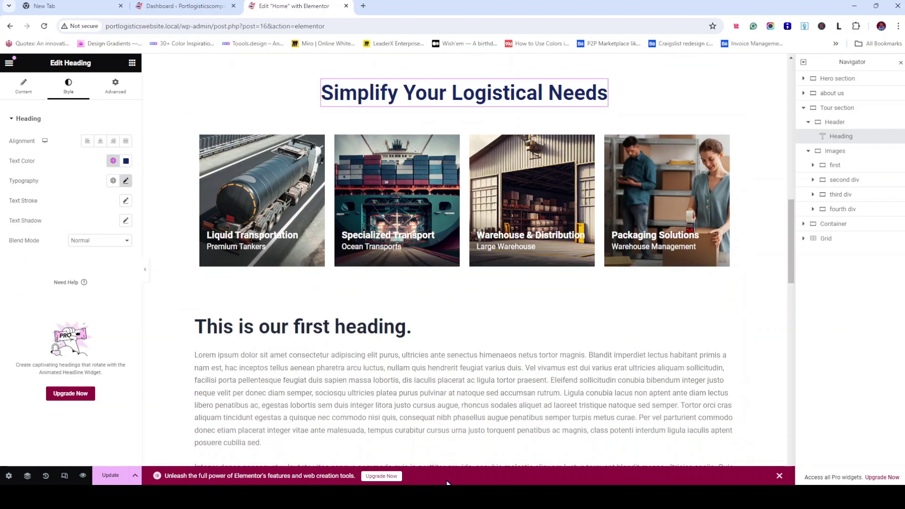
click(109, 476)
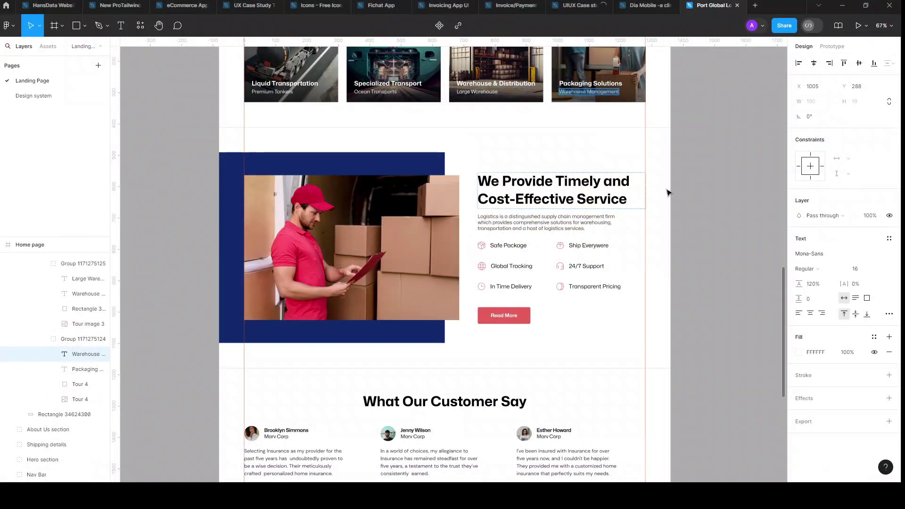
Switch to the Figma design and examine the value proposition section's layers and layout, comparing it with the sections above
scroll(590, 212, down, 2)
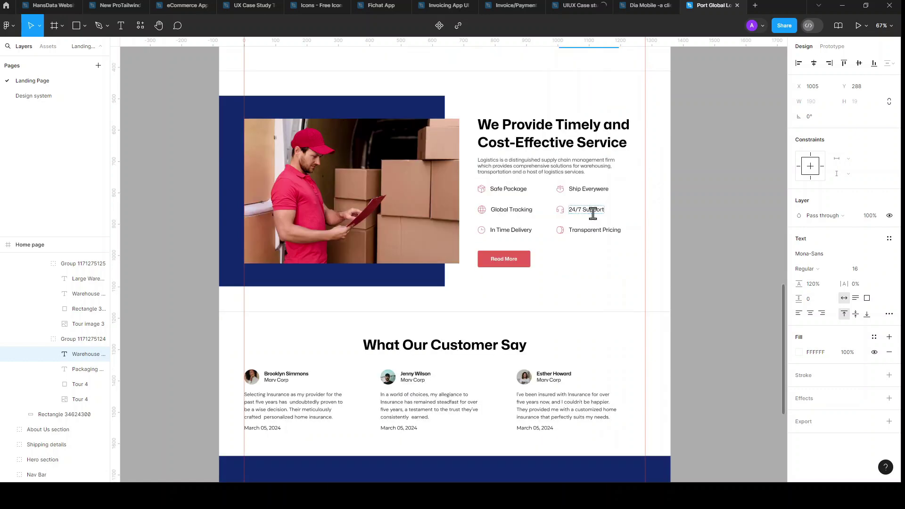
scroll(593, 213, up, 2)
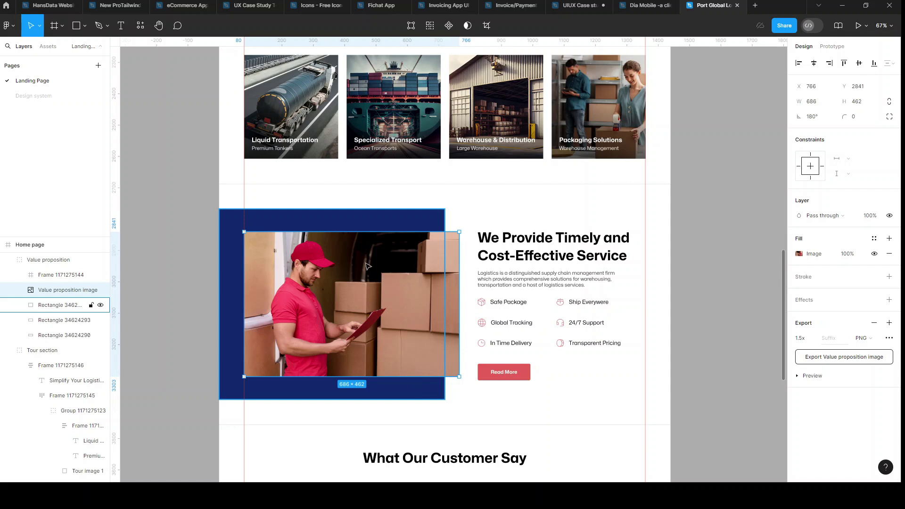
click(8, 261)
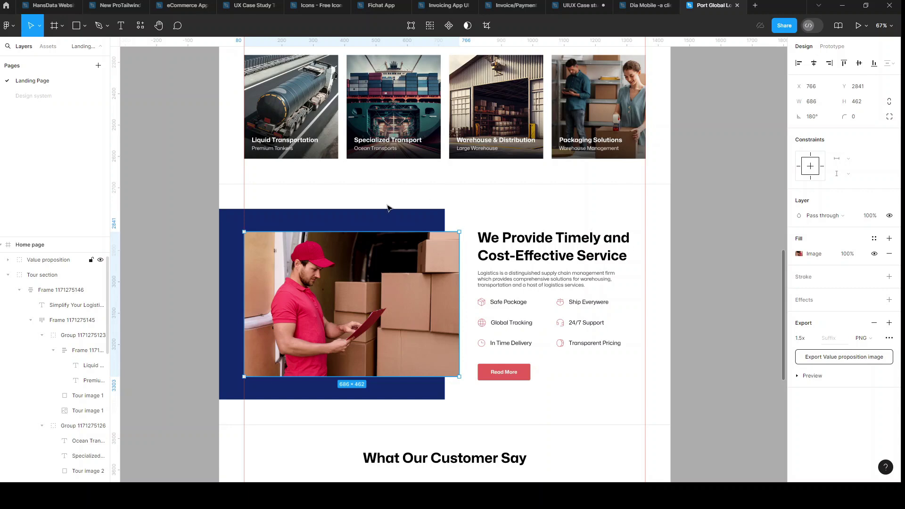
key(Escape)
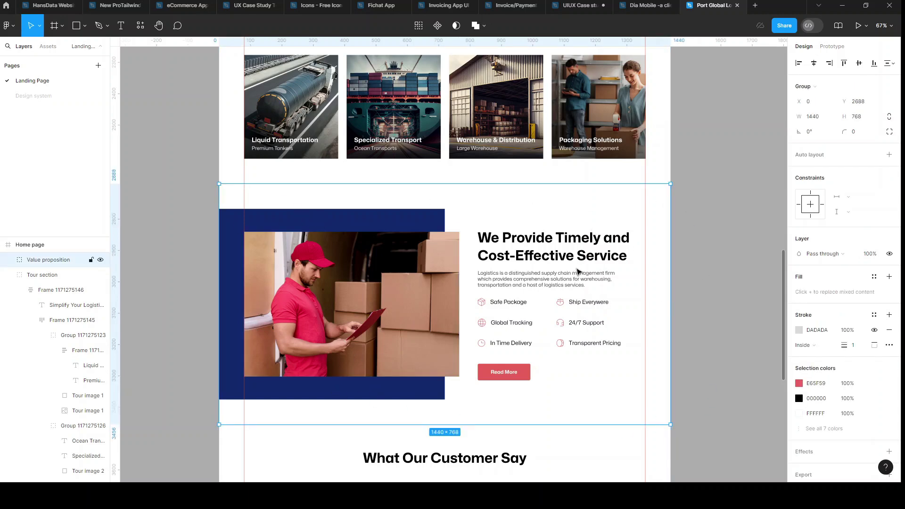
scroll(576, 272, down, 3)
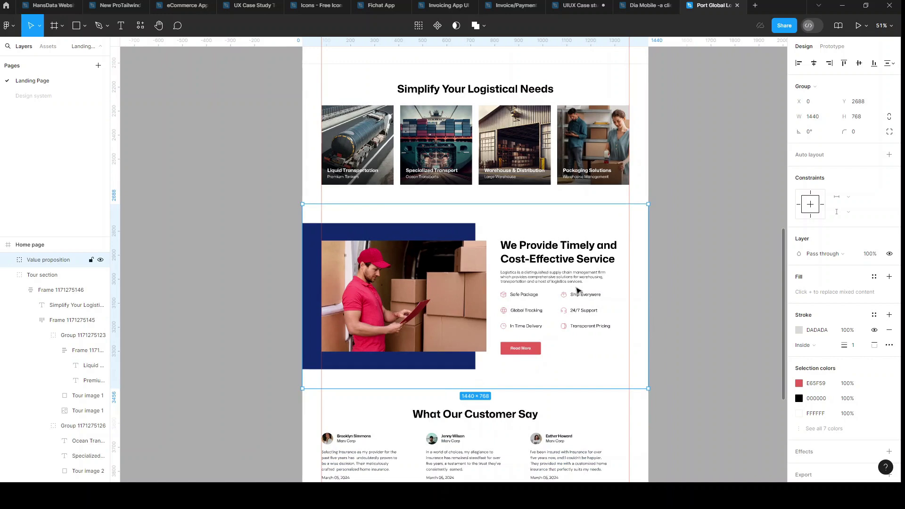
scroll(607, 338, up, 3)
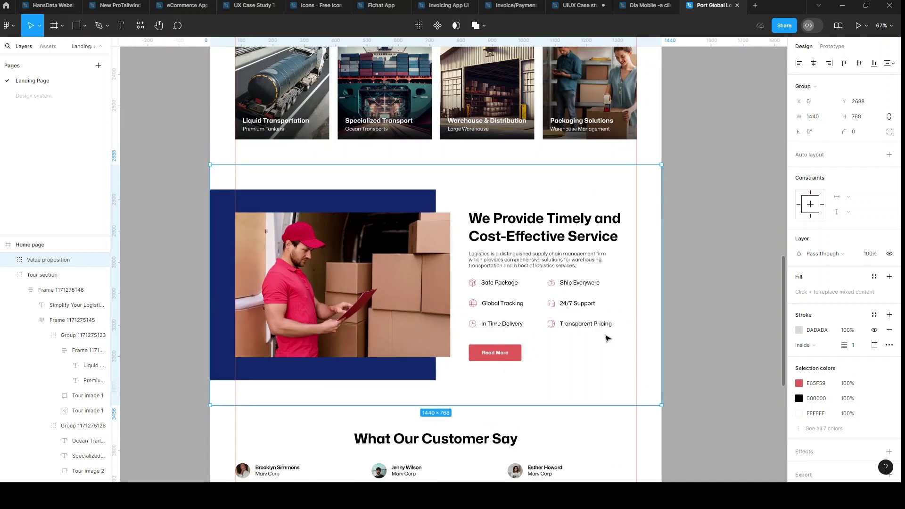
scroll(607, 339, up, 5)
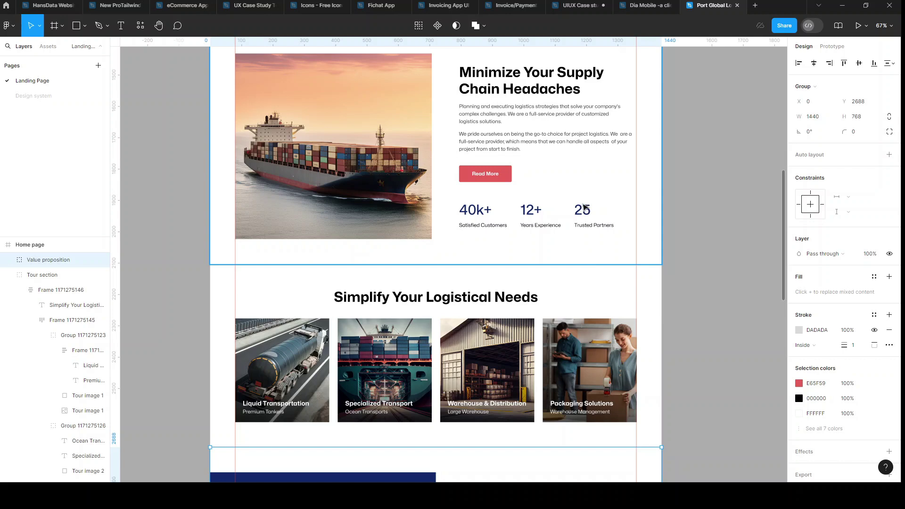
scroll(584, 208, up, 1)
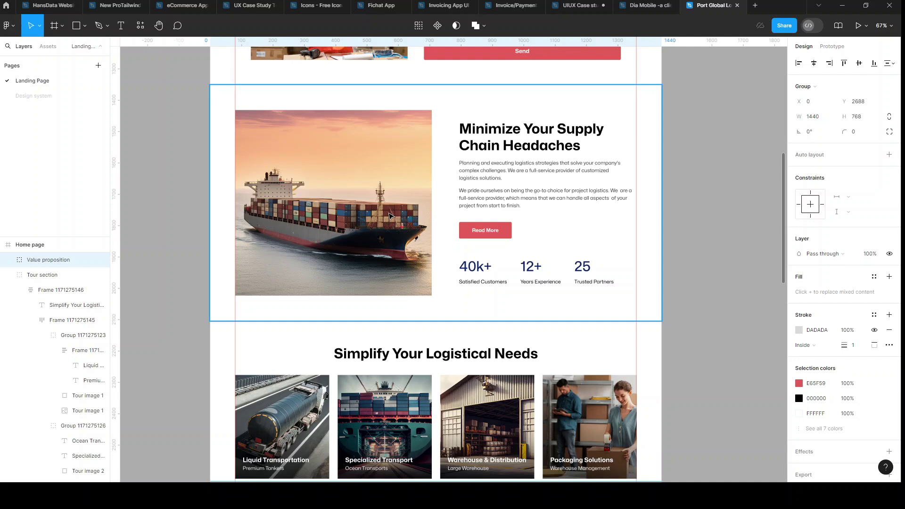
scroll(415, 254, down, 6)
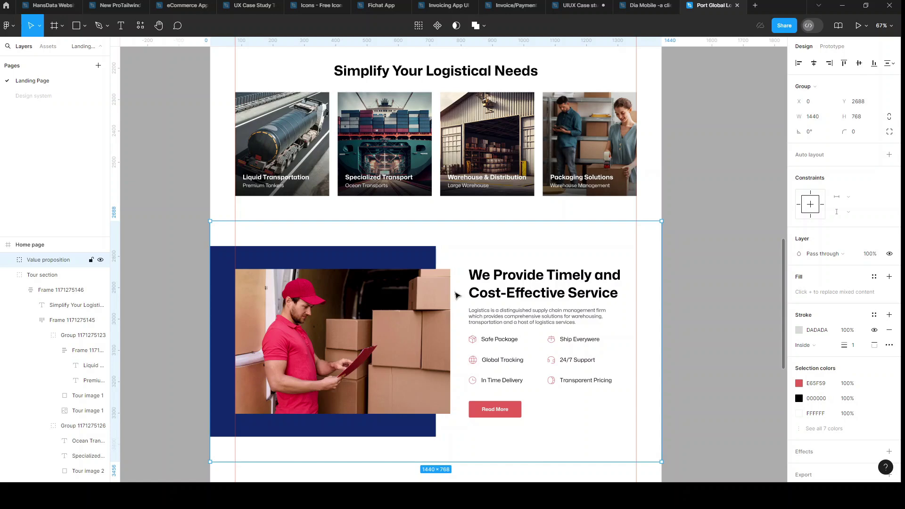
scroll(458, 295, down, 1)
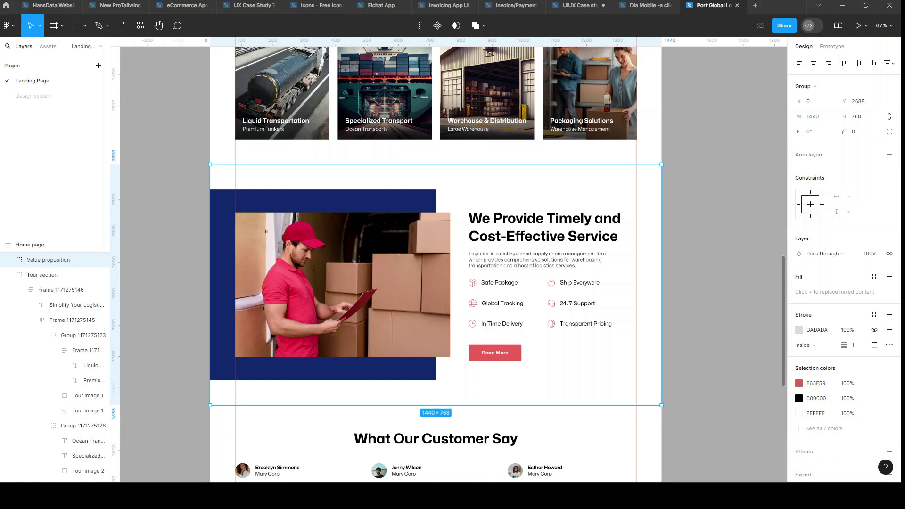
Switch back to Elementor and add a row-direction Flexbox container directly above the "This is our first heading." container
key(alt+Tab)
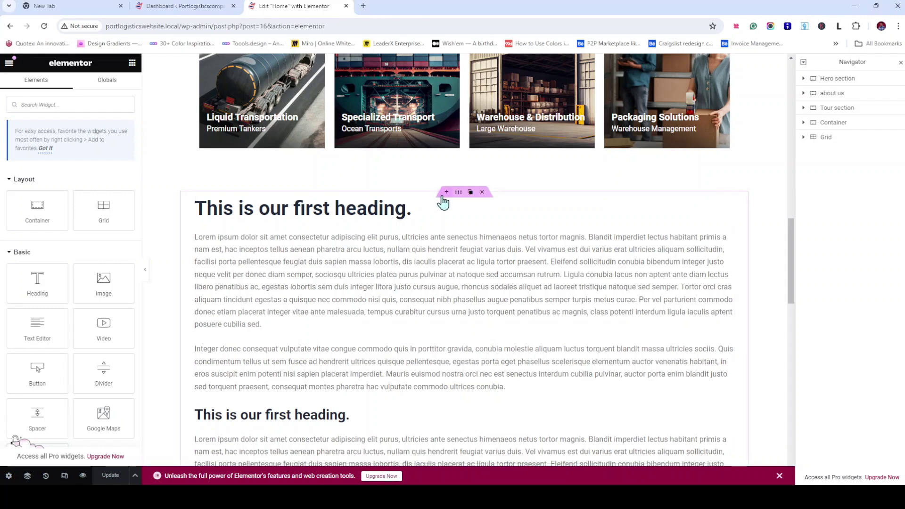
click(444, 197)
click(441, 236)
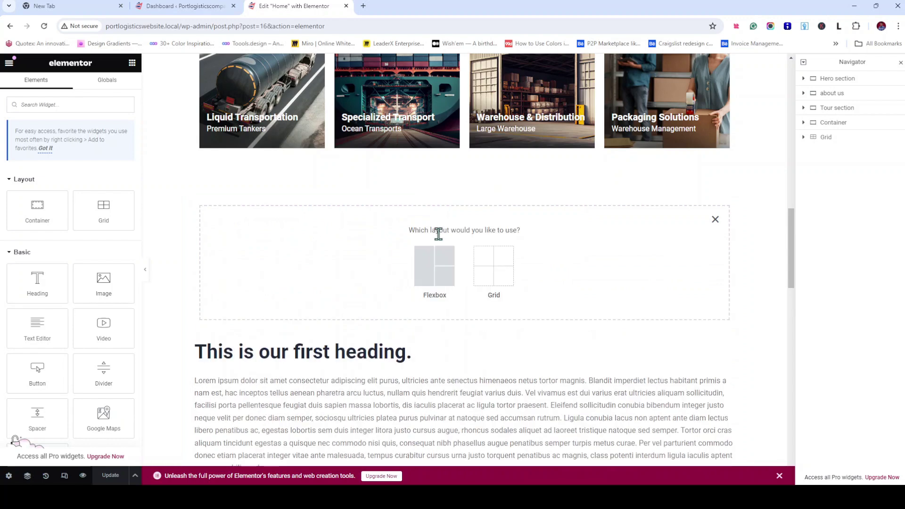
click(440, 268)
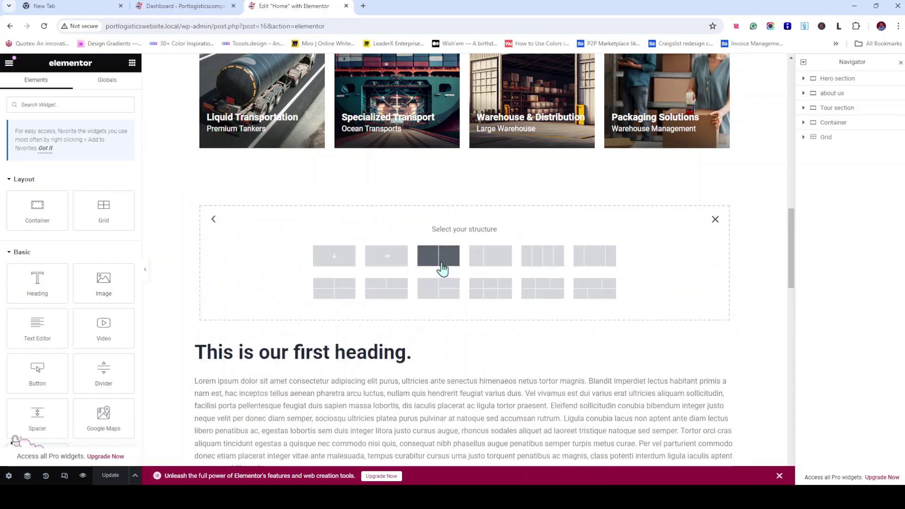
click(387, 257)
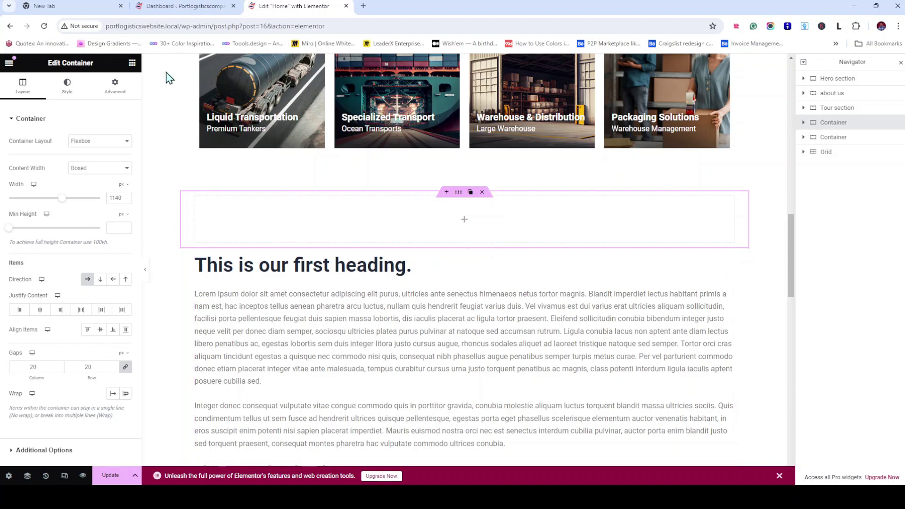
Insert a nested container into the new empty container and duplicate it to make two side-by-side columns
click(133, 67)
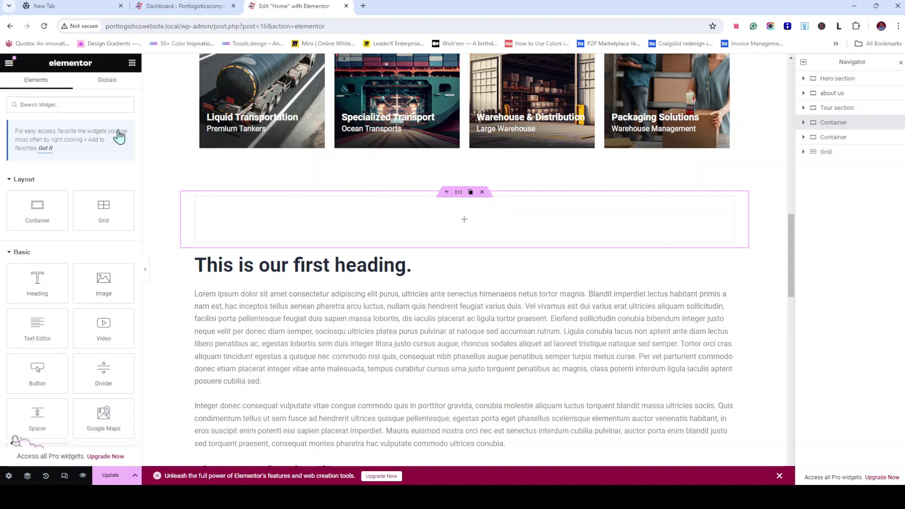
drag(40, 212, 456, 225)
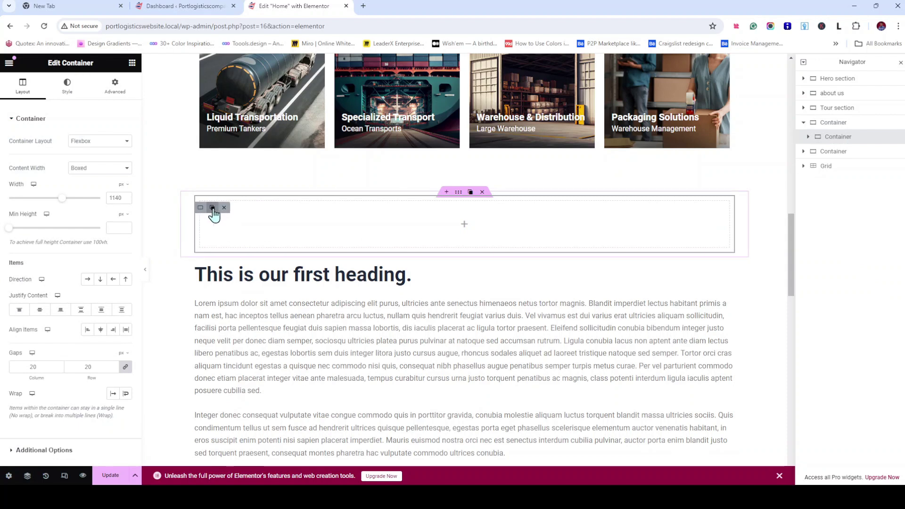
click(212, 208)
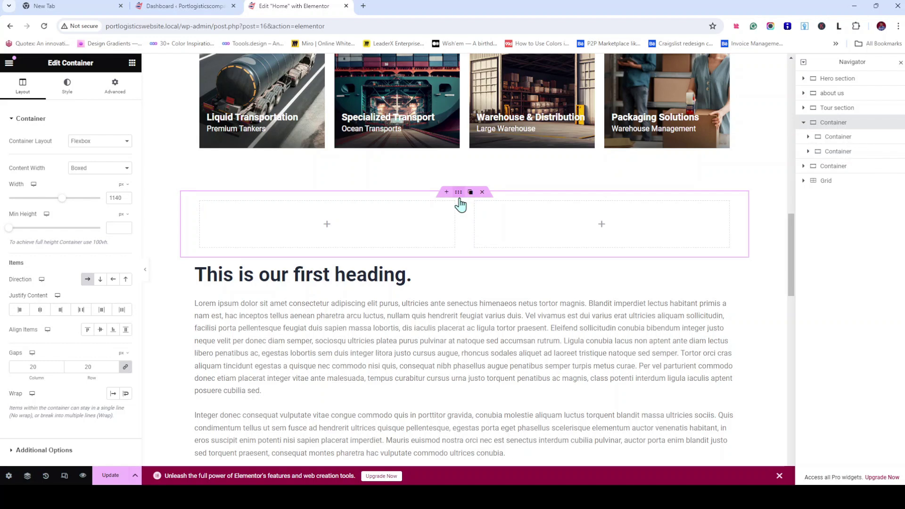
Rename the new parent container to "Value proposition", expand it in the page structure and select its first nested container
double_click(835, 123)
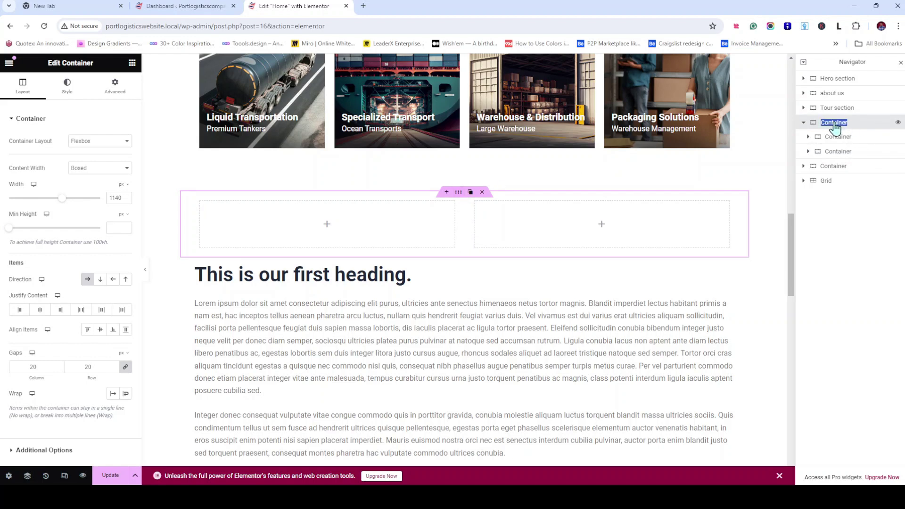
text(Valued)
key(Return)
text(position)
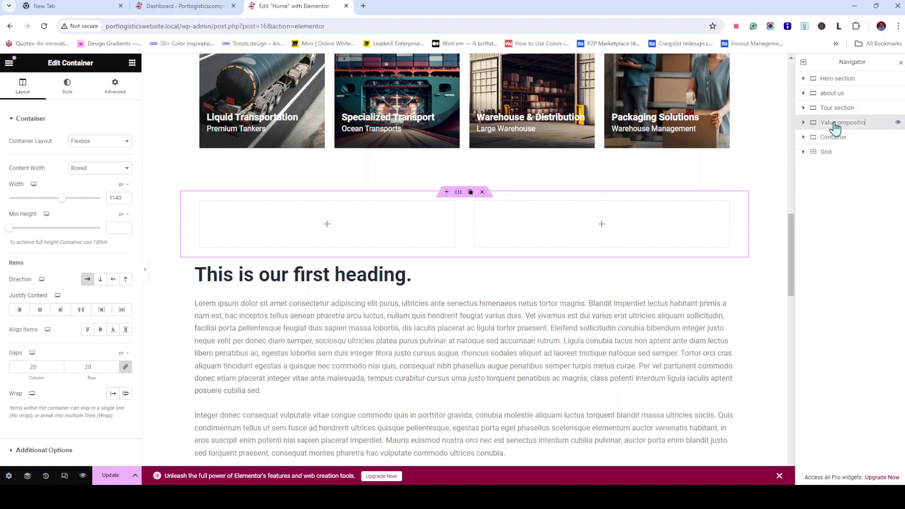
click(804, 124)
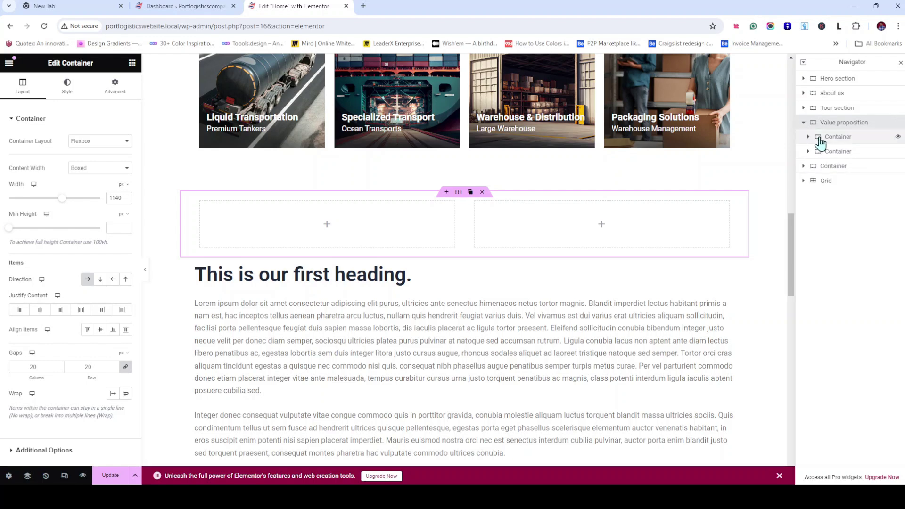
click(820, 138)
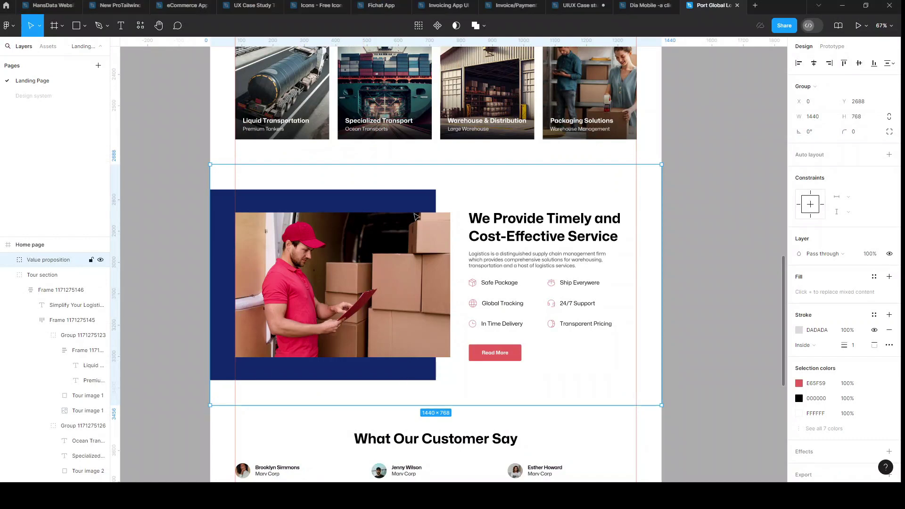
Switch to the Figma design and inspect the size and fill of the navy rectangle behind the value proposition image
scroll(415, 217, up, 3)
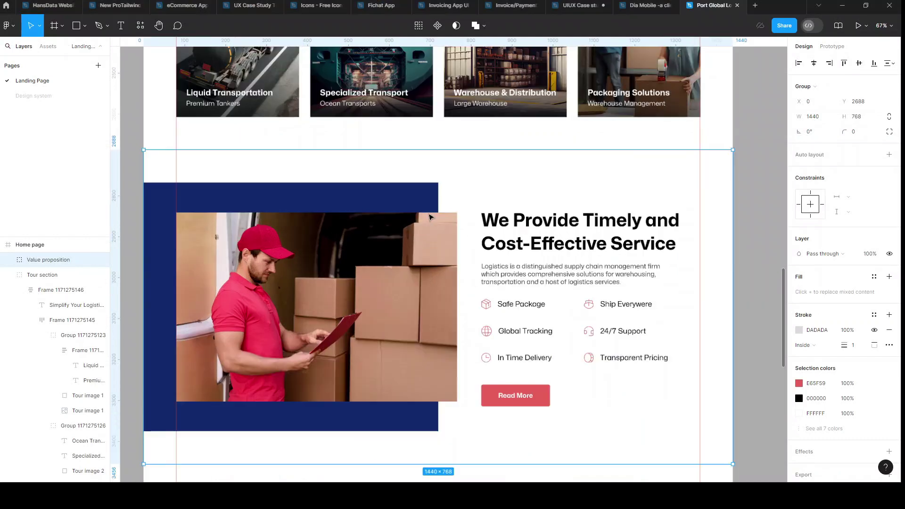
double_click(404, 198)
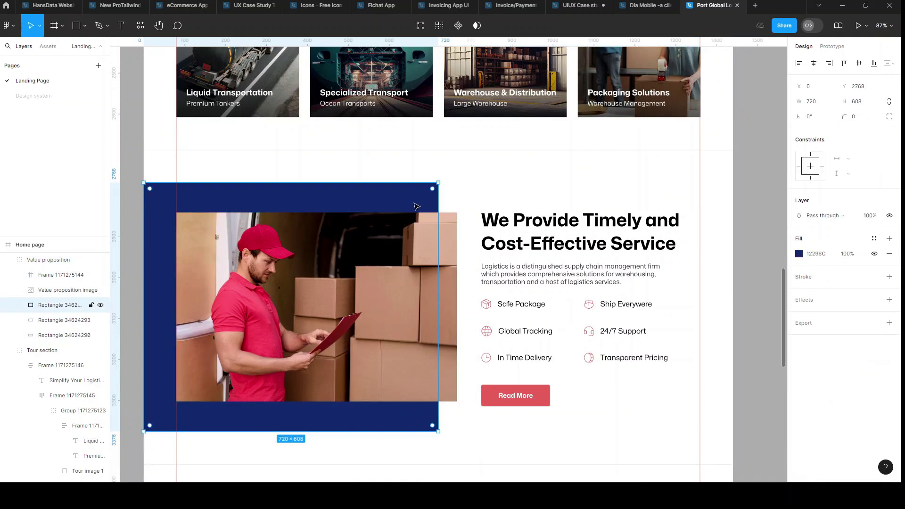
Inspect the size and position of the value proposition image and the adjacent text frame in the Figma design
click(452, 252)
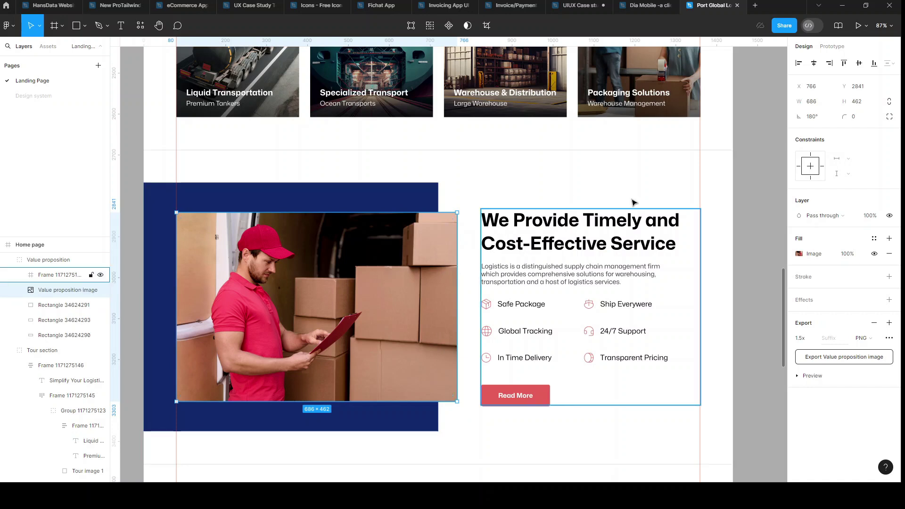
click(573, 254)
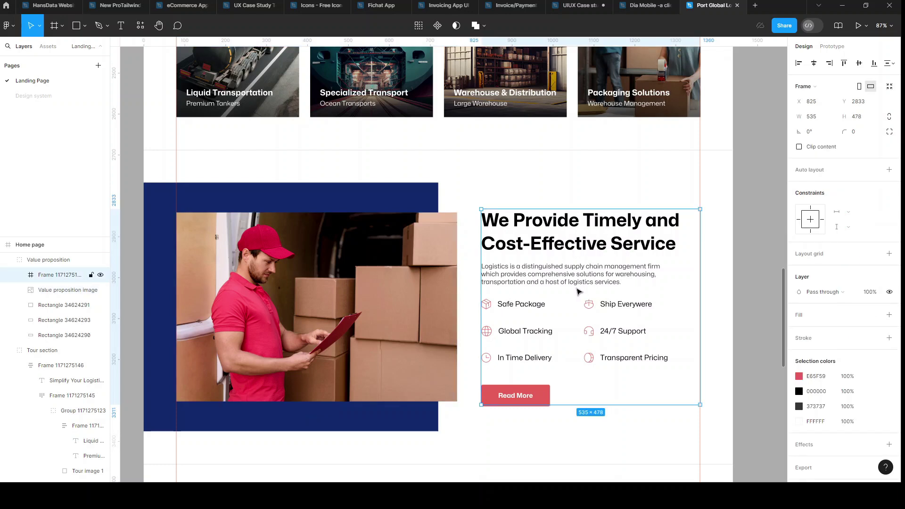
click(355, 287)
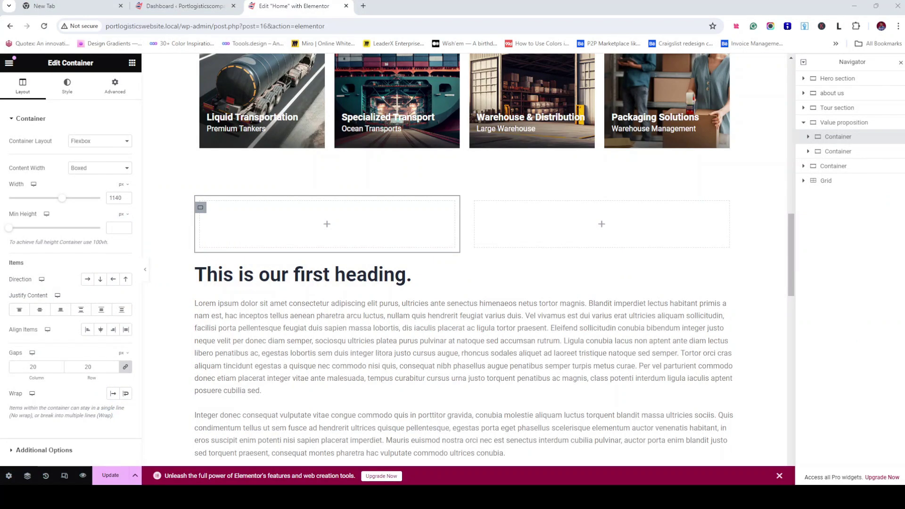
Switch back to Elementor and give the "Value proposition" container a classic background in the global Text color
click(839, 151)
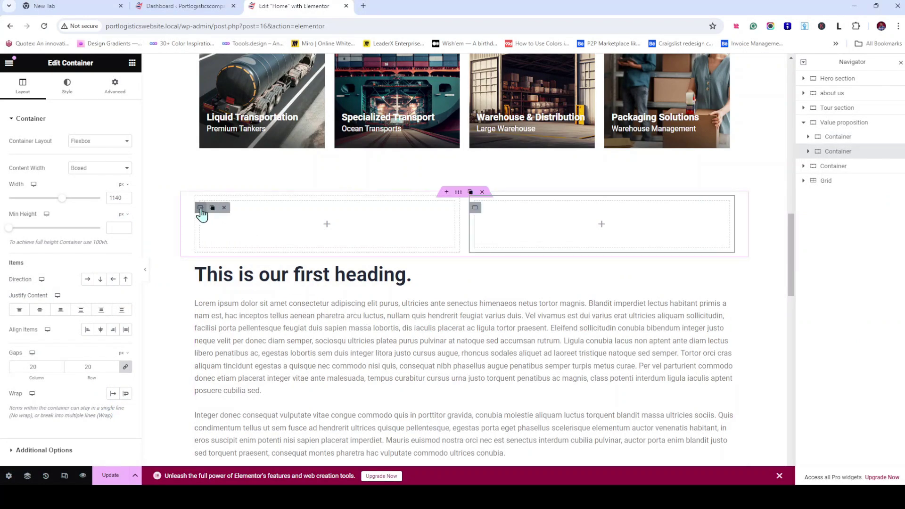
click(202, 213)
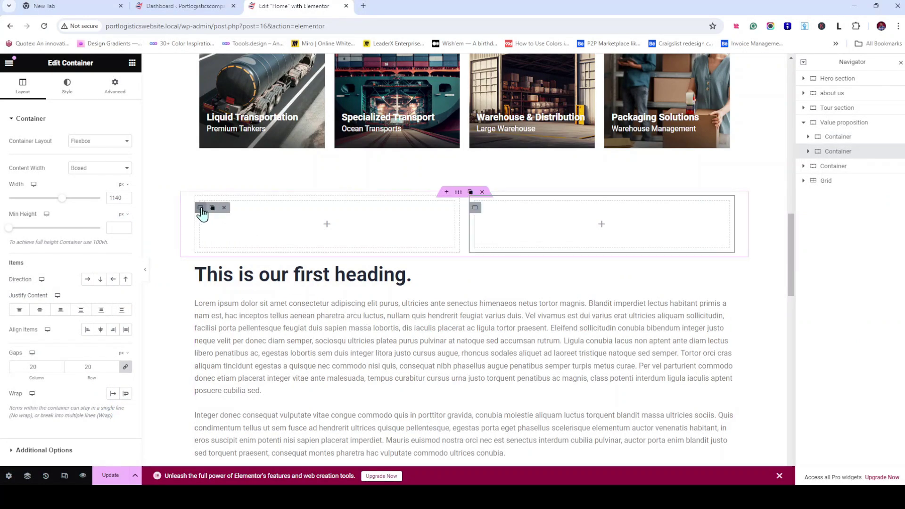
click(476, 209)
click(843, 123)
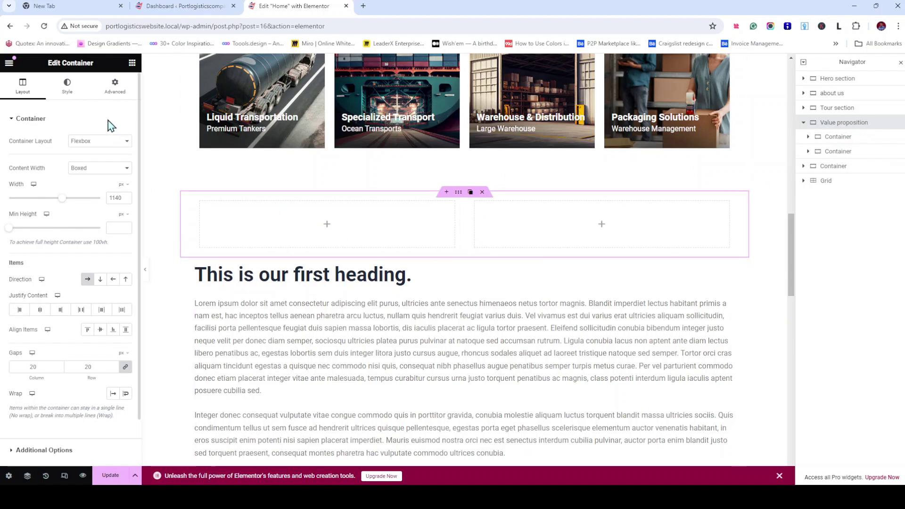
click(68, 99)
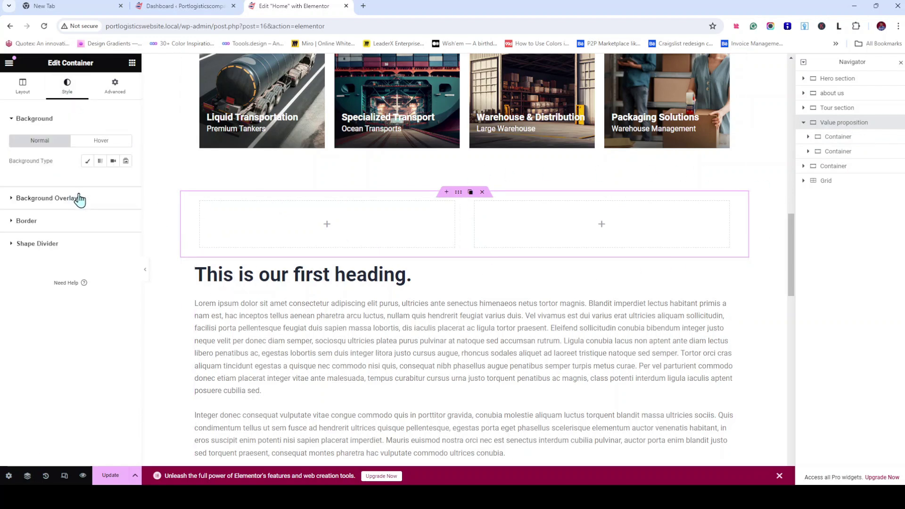
click(88, 161)
click(113, 182)
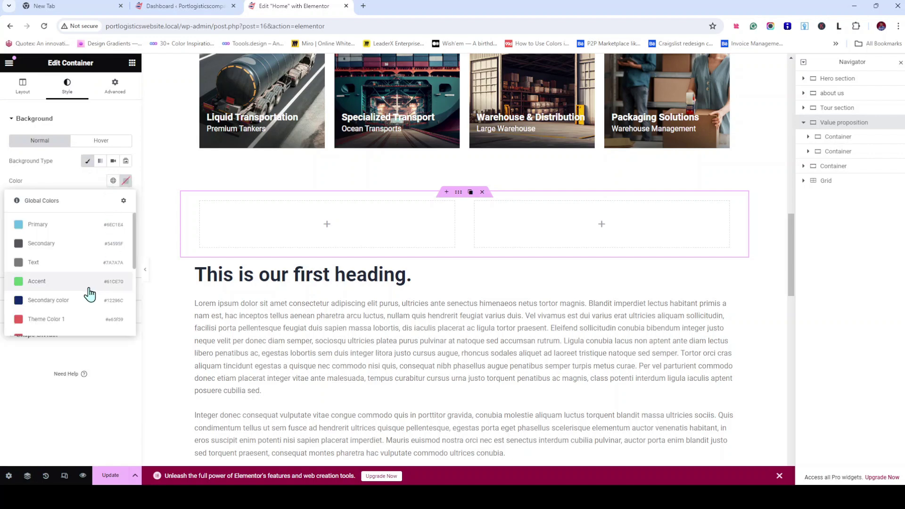
click(78, 267)
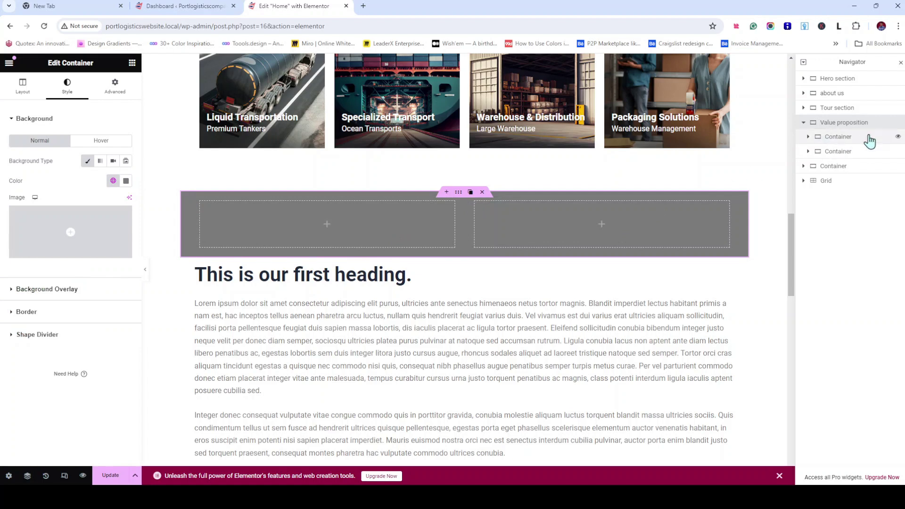
Insert a nested container into the first column container of the "Value proposition" section
click(854, 139)
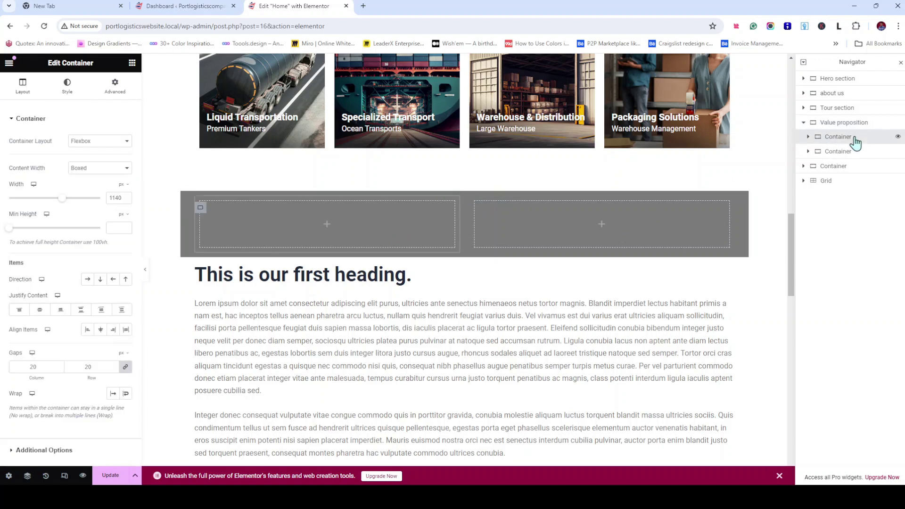
click(808, 137)
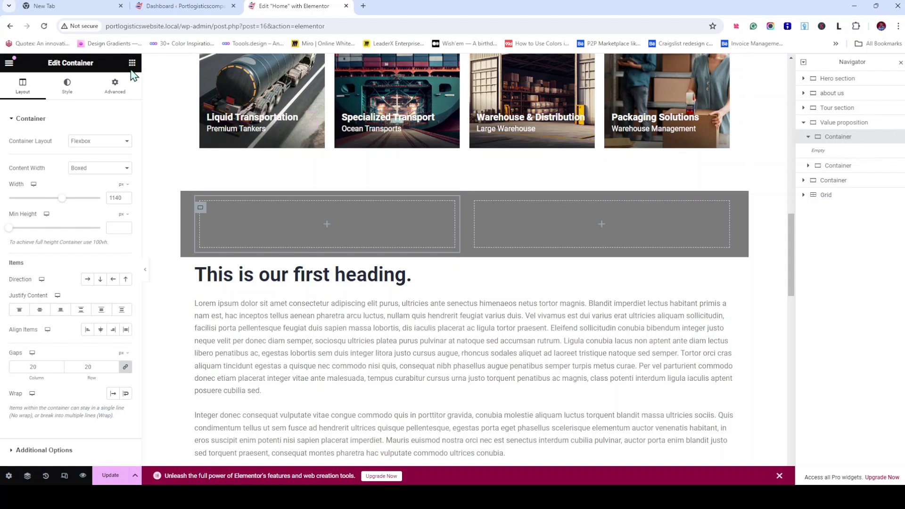
click(327, 224)
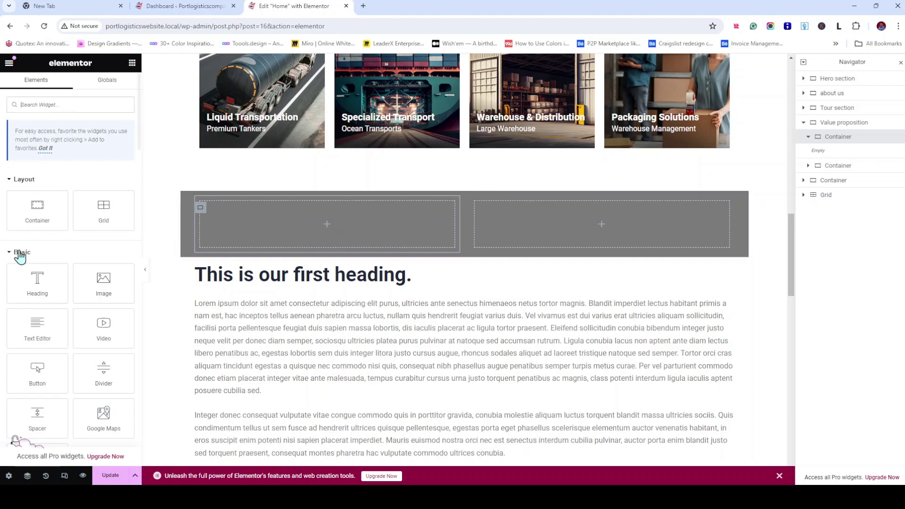
drag(37, 210, 319, 222)
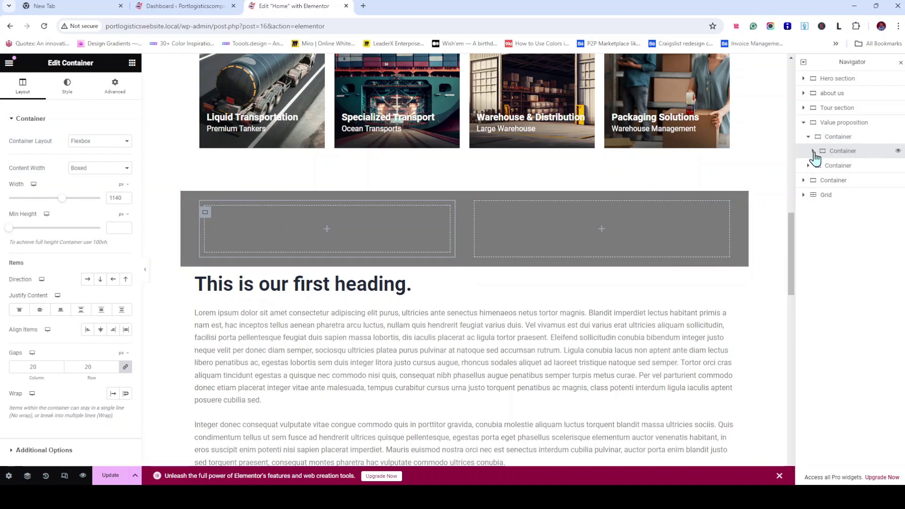
Add an Image widget inside the new nested container of the first column
click(813, 151)
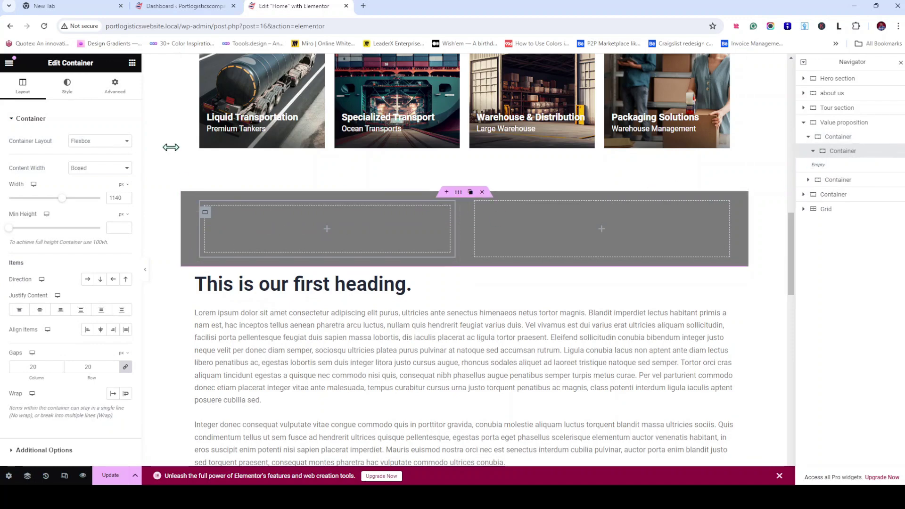
click(132, 63)
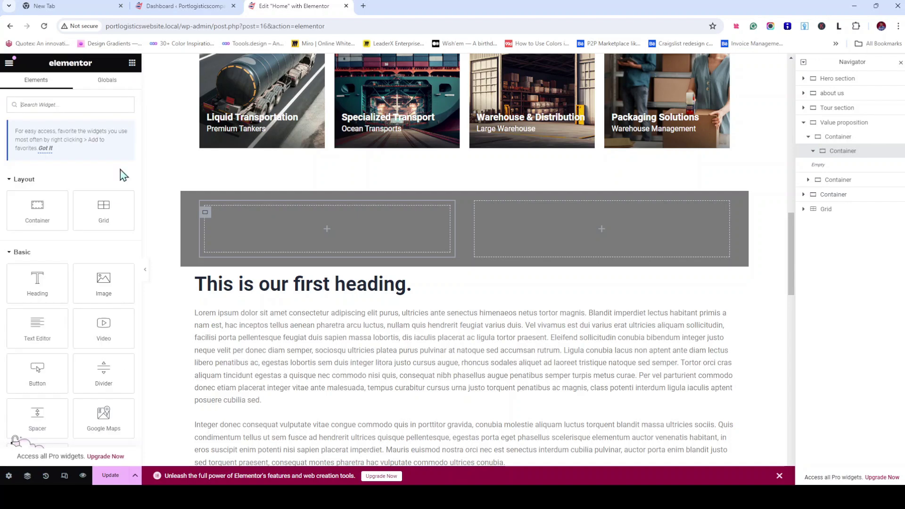
drag(102, 286, 336, 229)
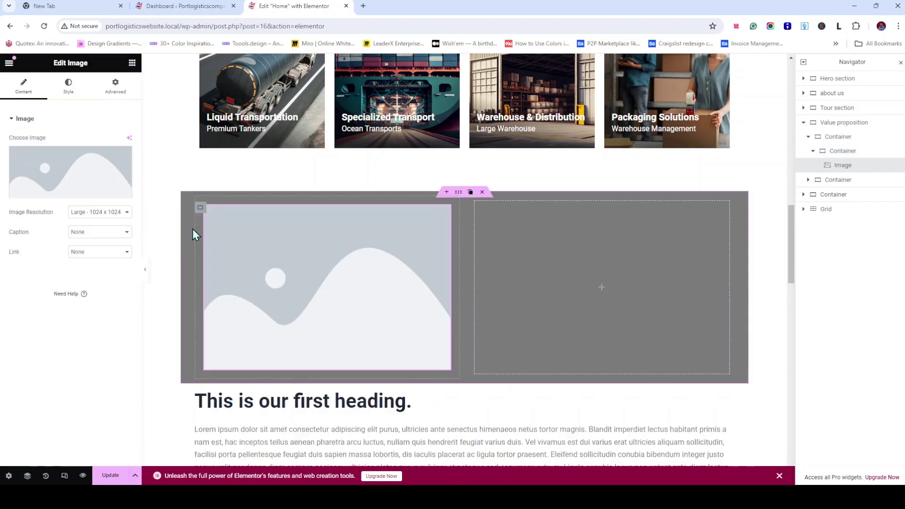
Fill the image widget with Value-proposition-image.png from the media library, using "Value proposition image" as its alt text and description
click(75, 197)
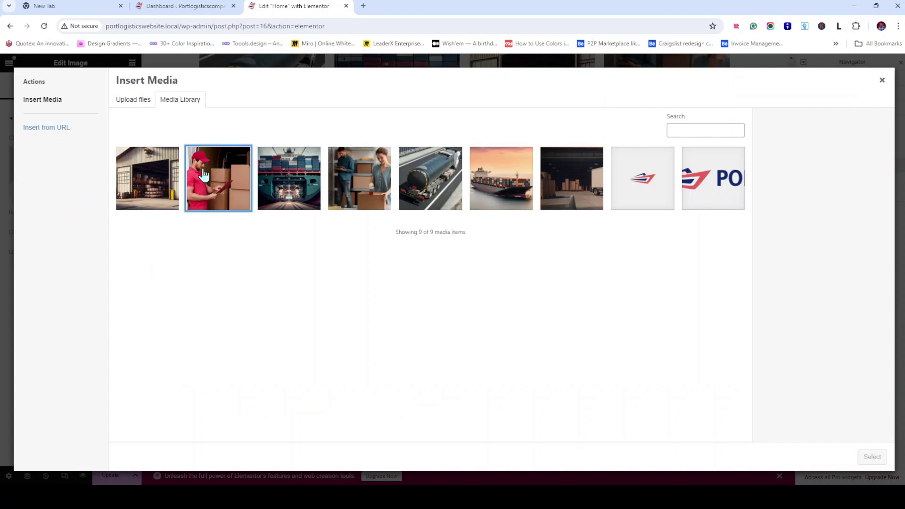
click(204, 174)
drag(879, 299, 794, 311)
key(ctrl+c)
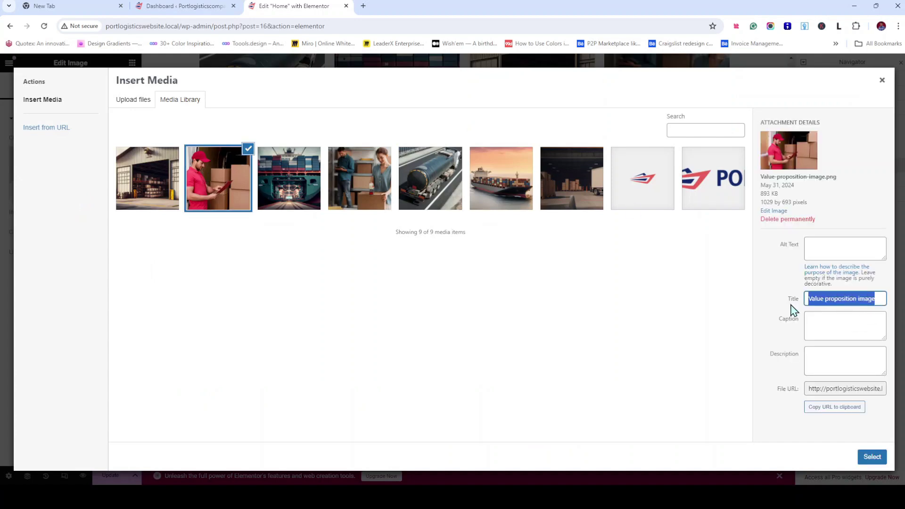
click(835, 248)
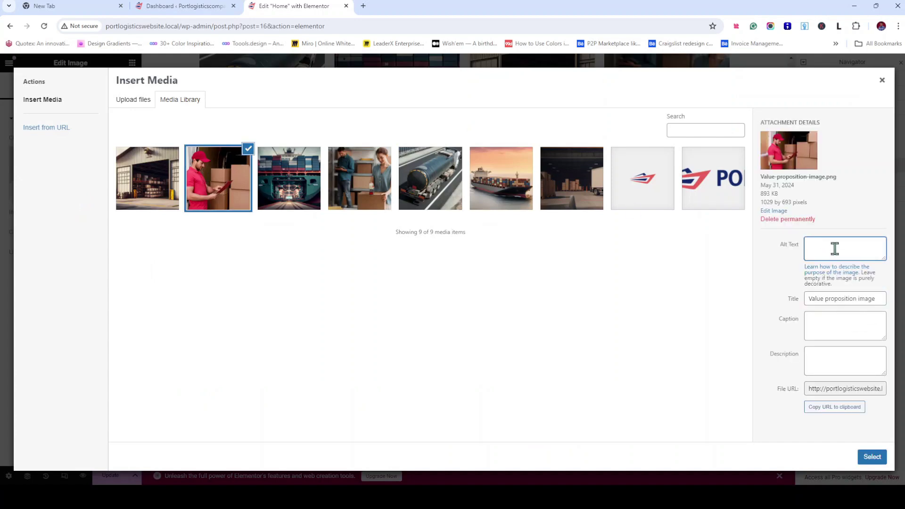
key(ctrl+v)
click(842, 366)
key(ctrl+v)
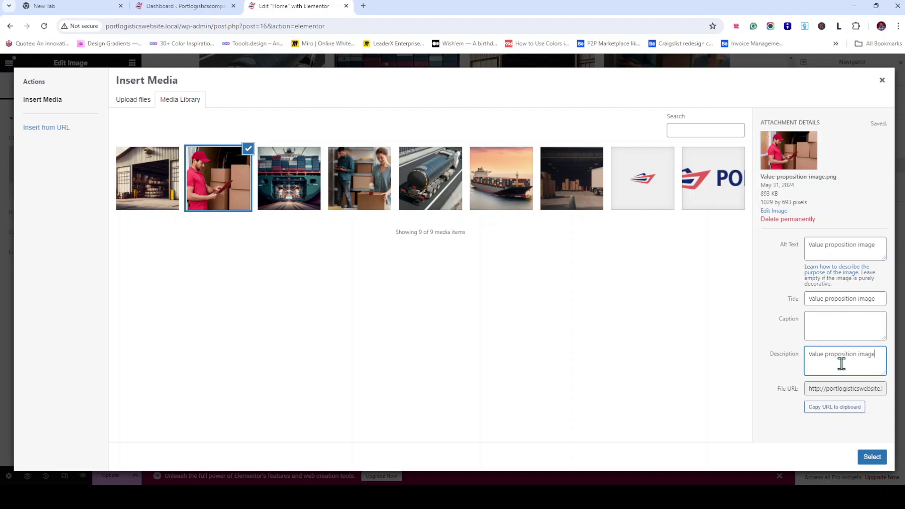
click(873, 460)
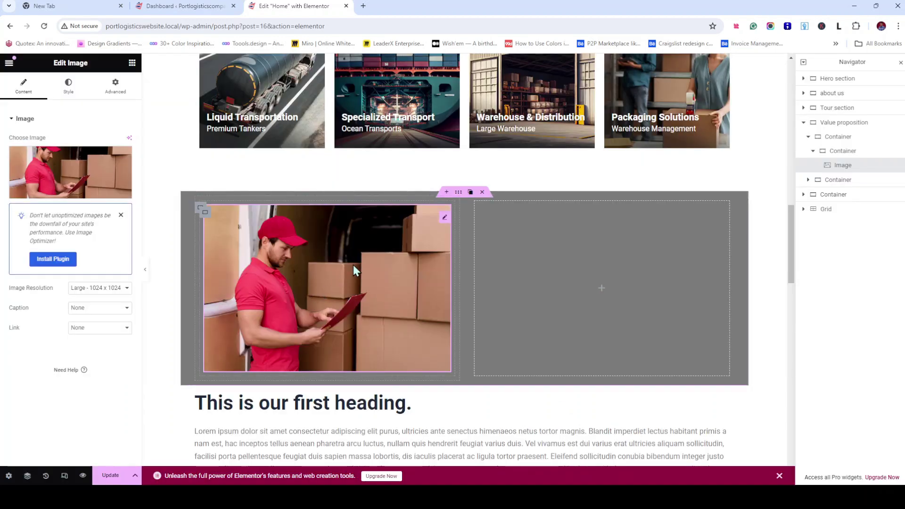
Give the first column container a classic background in the navy global Secondary color and select the container nested inside it
click(840, 137)
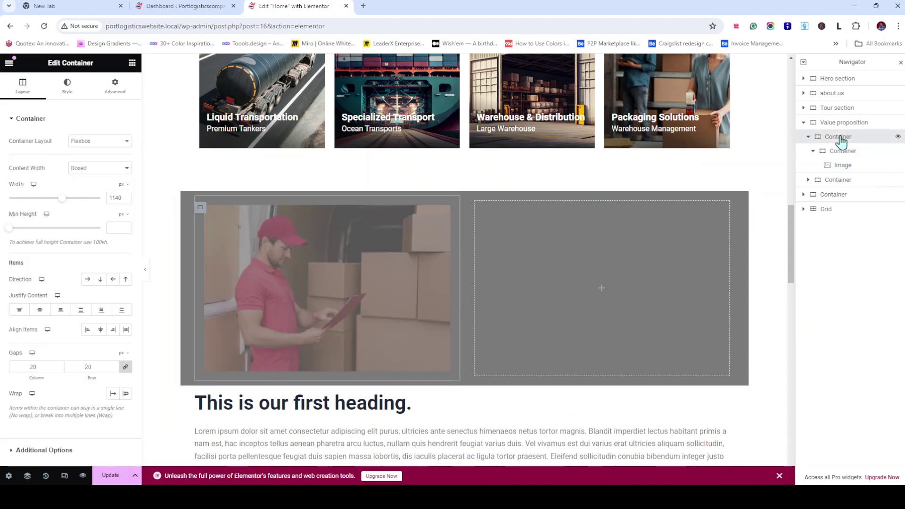
click(70, 89)
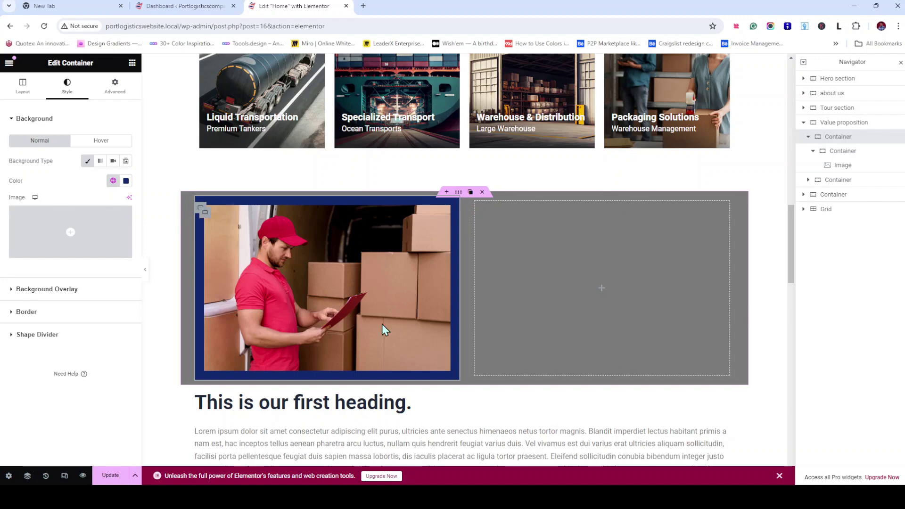
click(851, 152)
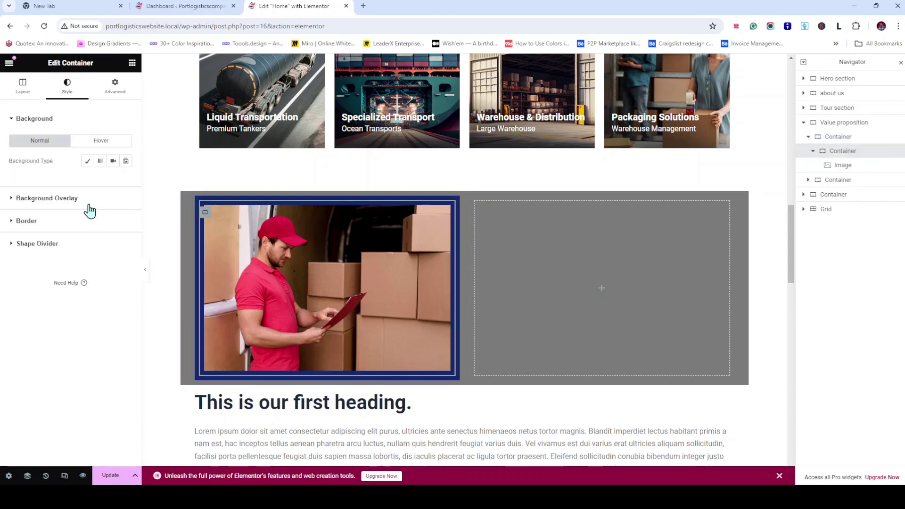
Give the inner container around the courier photo a classic background in global Theme Color 6
click(87, 161)
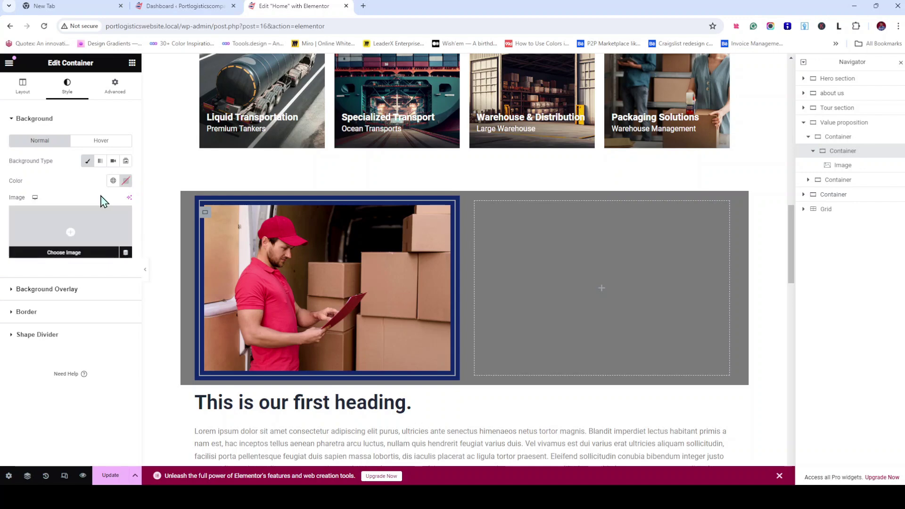
click(113, 181)
scroll(91, 267, down, 1)
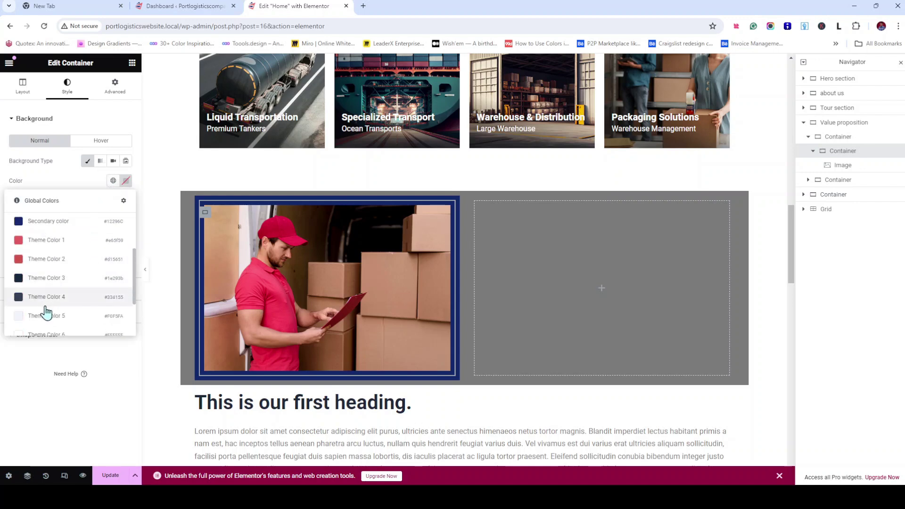
click(57, 336)
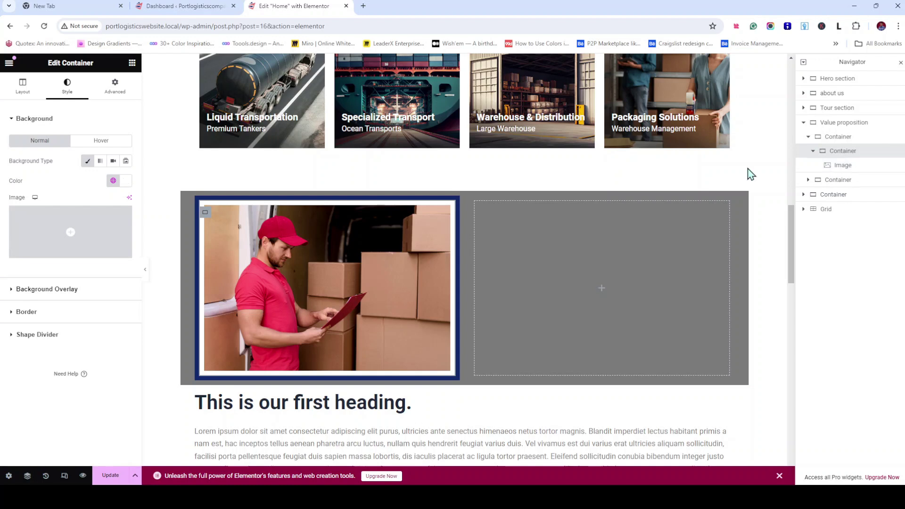
Try absolute positioning on the inner container that holds the courier photo and return its position to Default
click(838, 141)
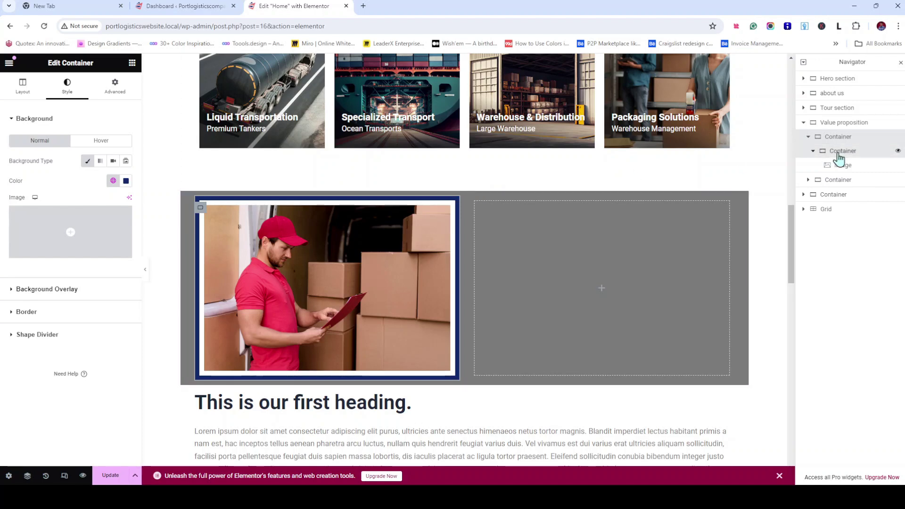
click(123, 91)
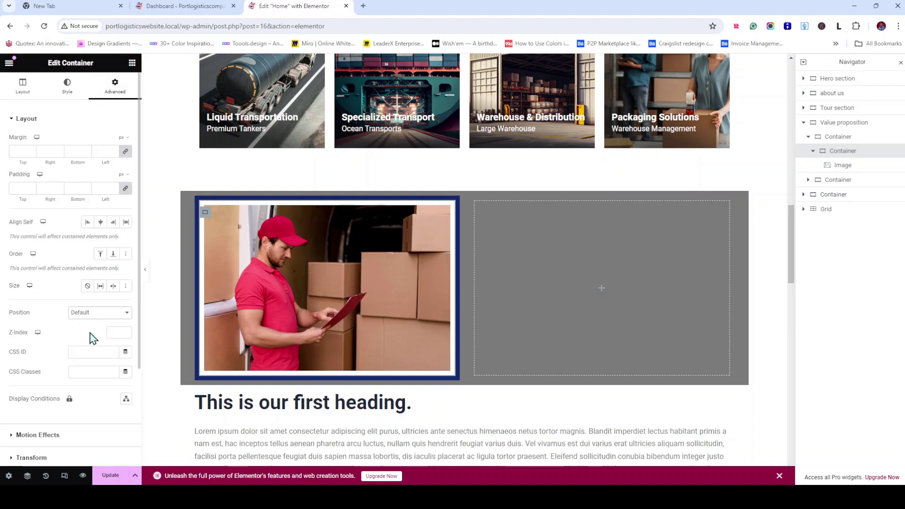
click(89, 338)
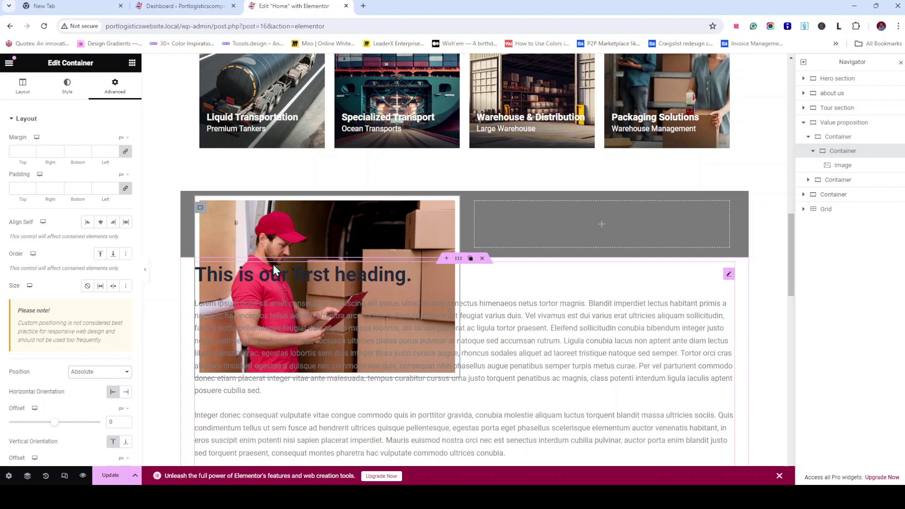
click(829, 135)
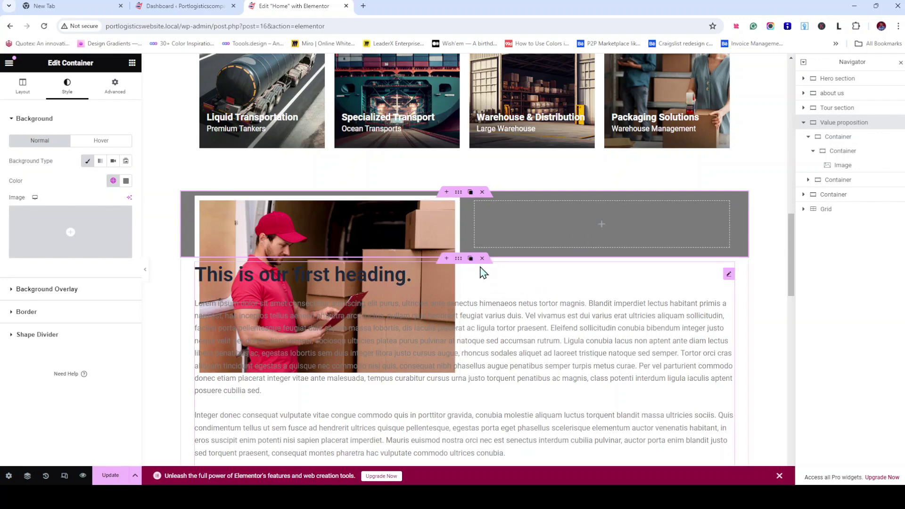
click(459, 259)
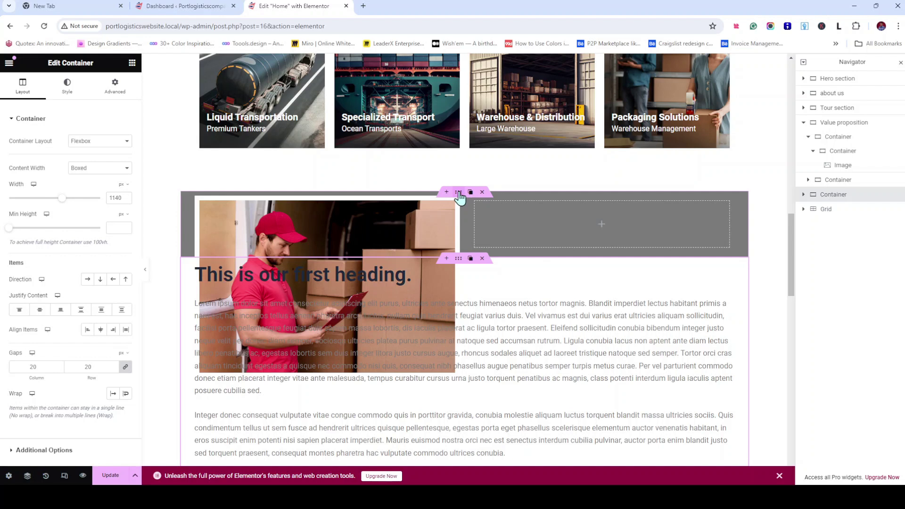
click(460, 198)
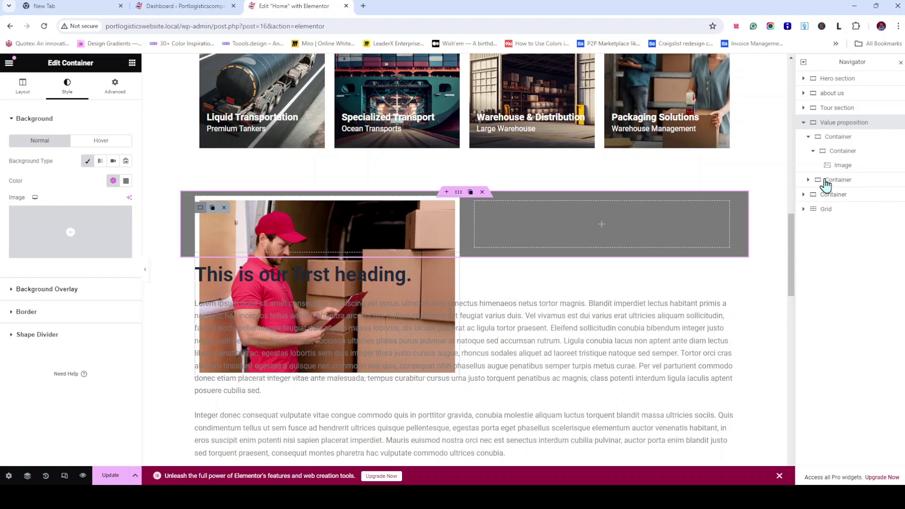
click(842, 155)
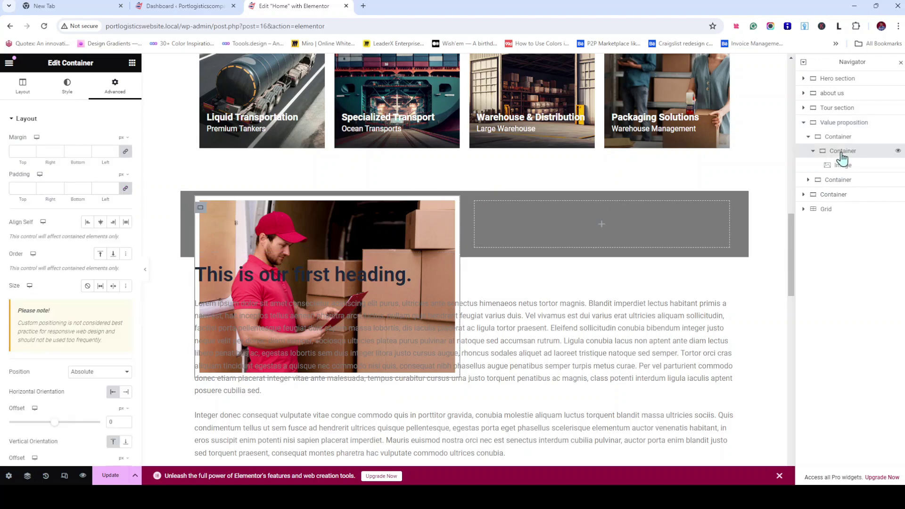
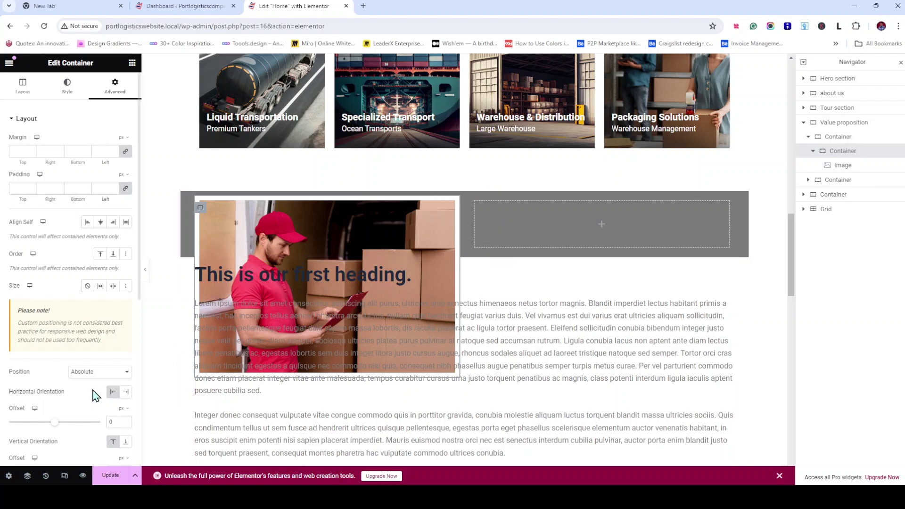
scroll(94, 395, down, 3)
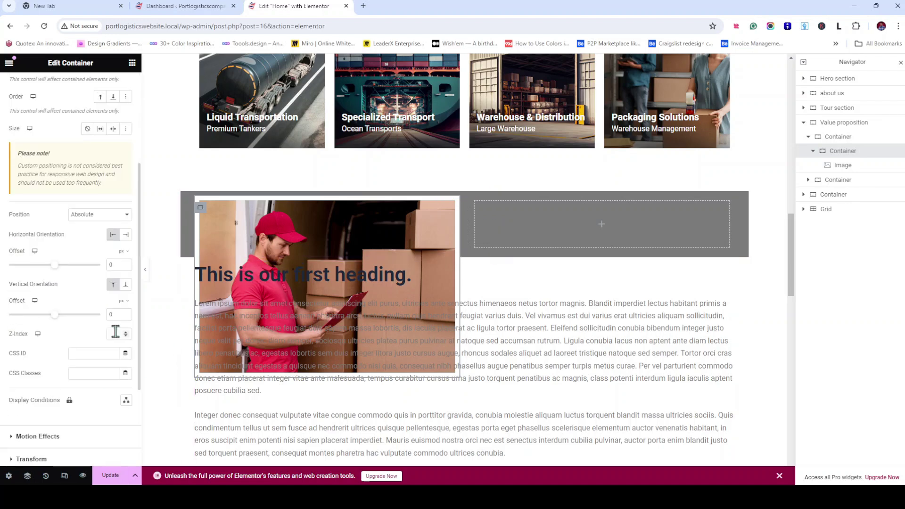
click(112, 234)
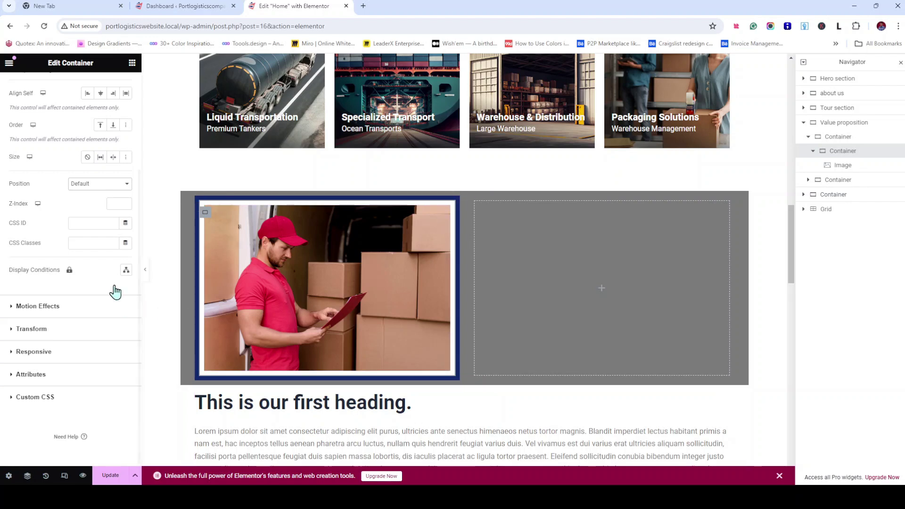
Set the position of the white container holding the courier photo to Absolute
scroll(102, 175, up, 3)
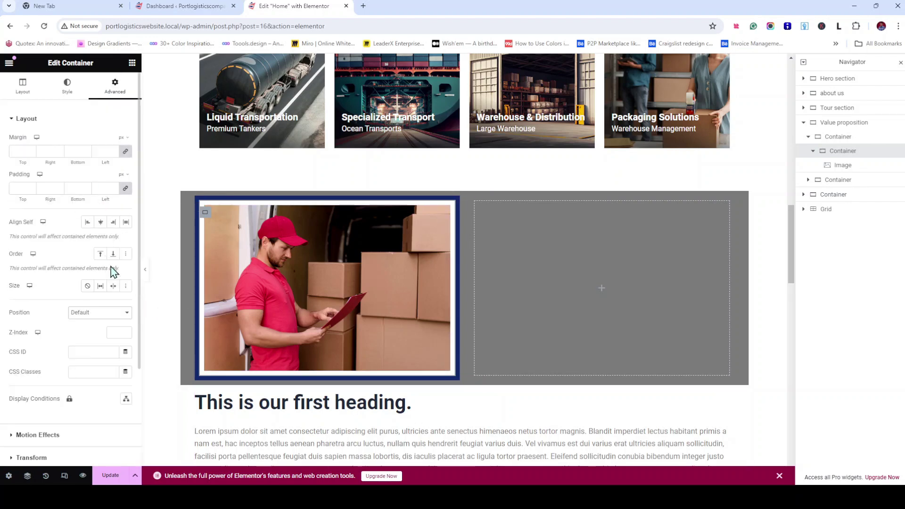
click(100, 313)
click(89, 332)
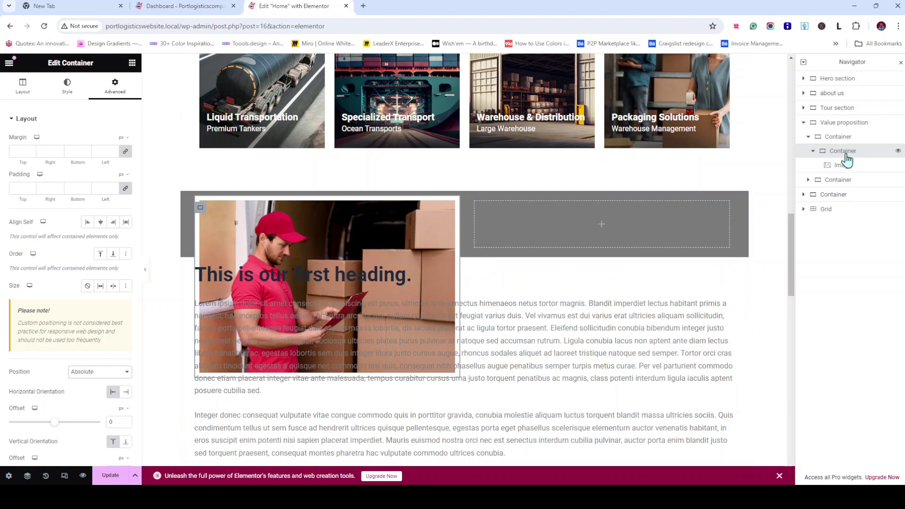
Set the minimum height of the Value proposition container to 500 px
click(844, 123)
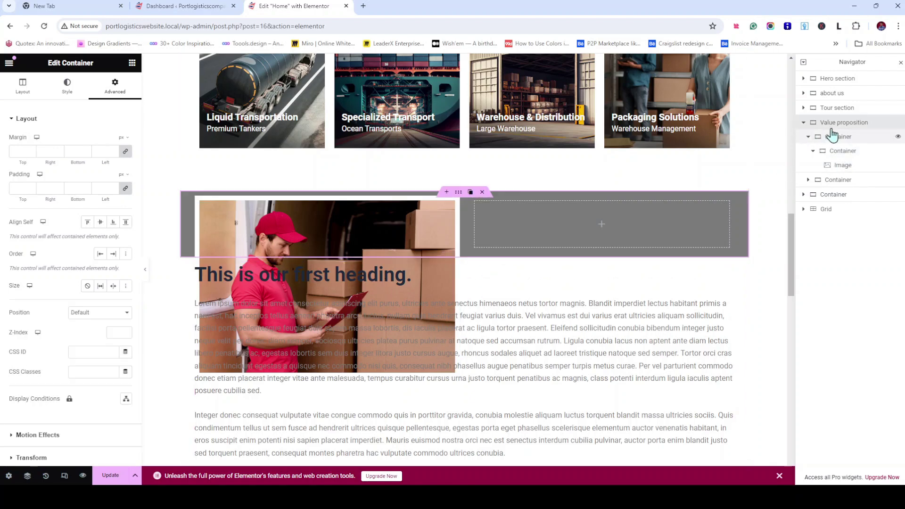
click(32, 89)
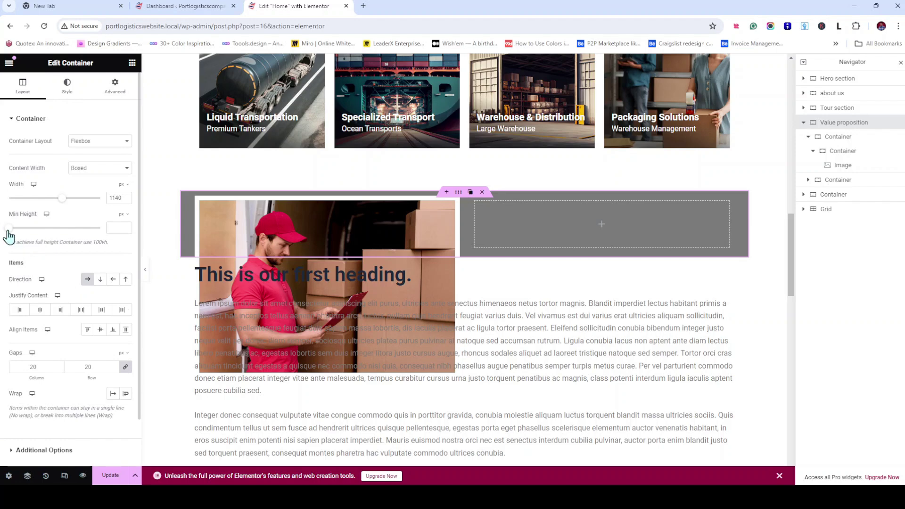
drag(8, 228, 37, 236)
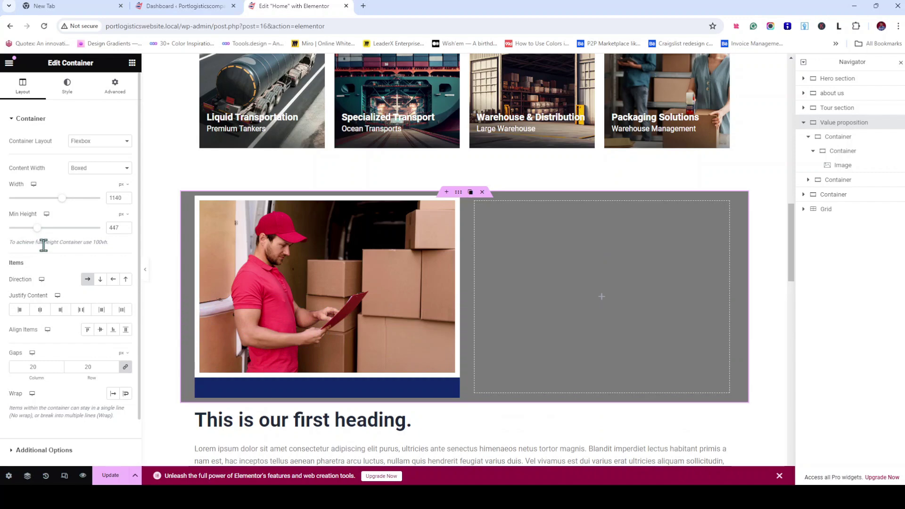
scroll(511, 376, down, 2)
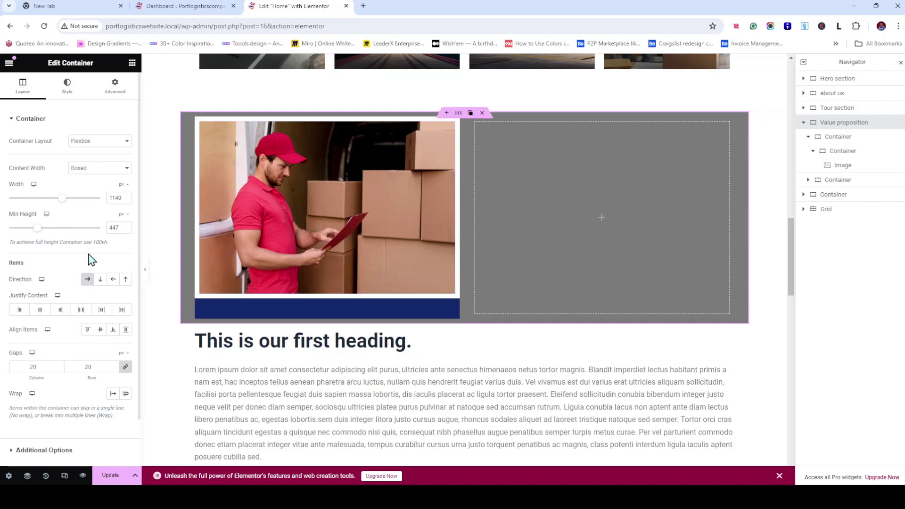
click(126, 227)
click(126, 227)
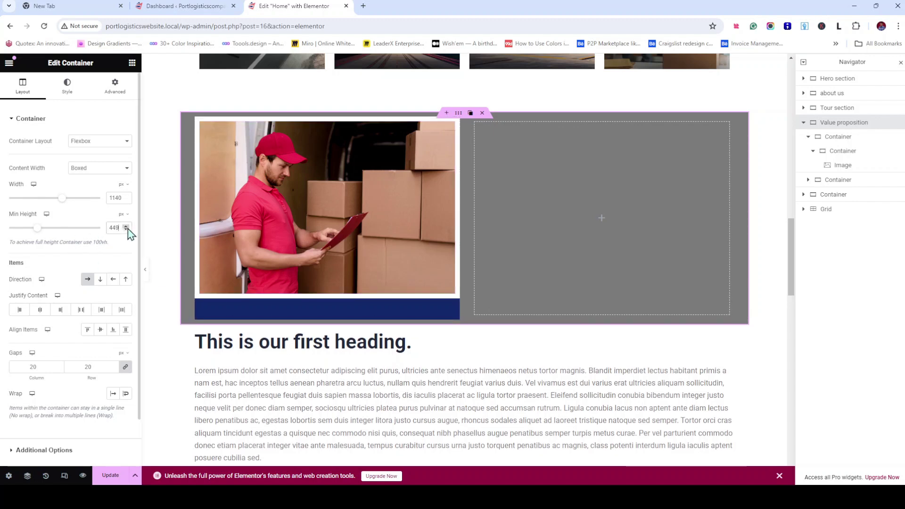
click(125, 227)
click(126, 226)
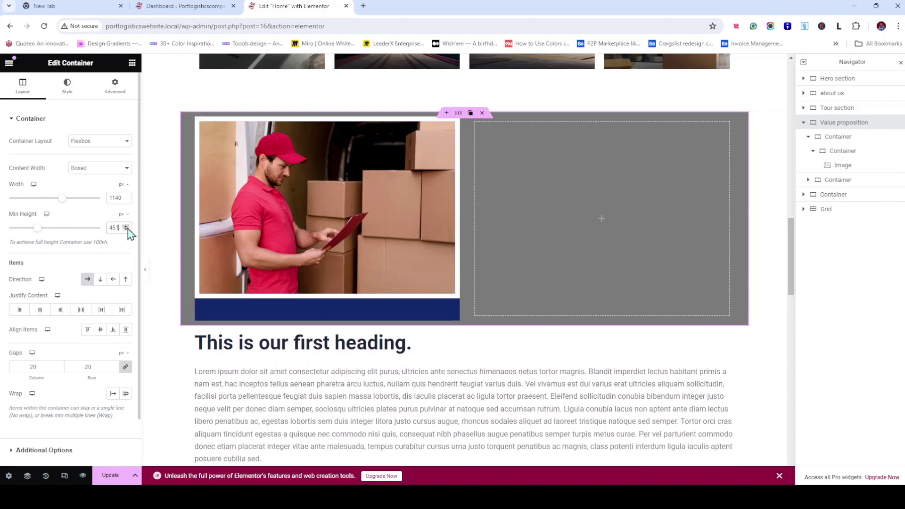
double_click(110, 228)
text(500)
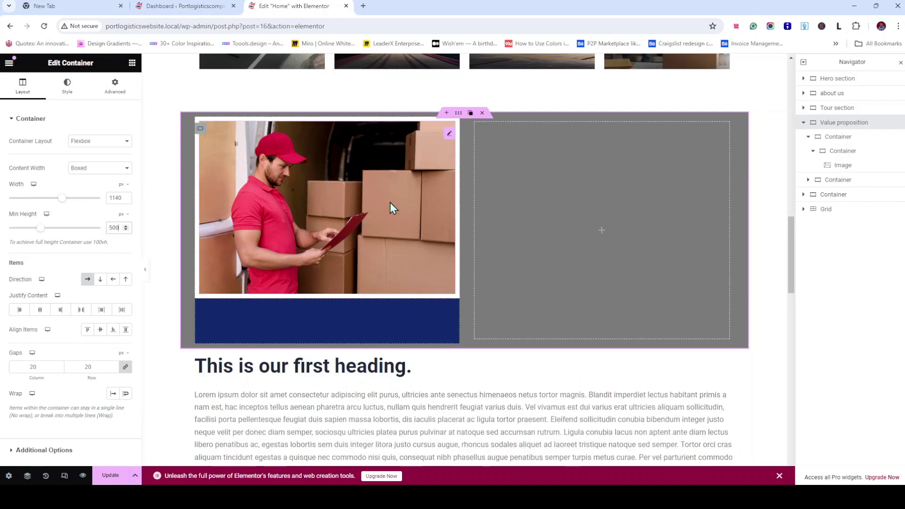
Set the horizontal offset of the absolutely positioned photo container to 52 px from the left
click(839, 136)
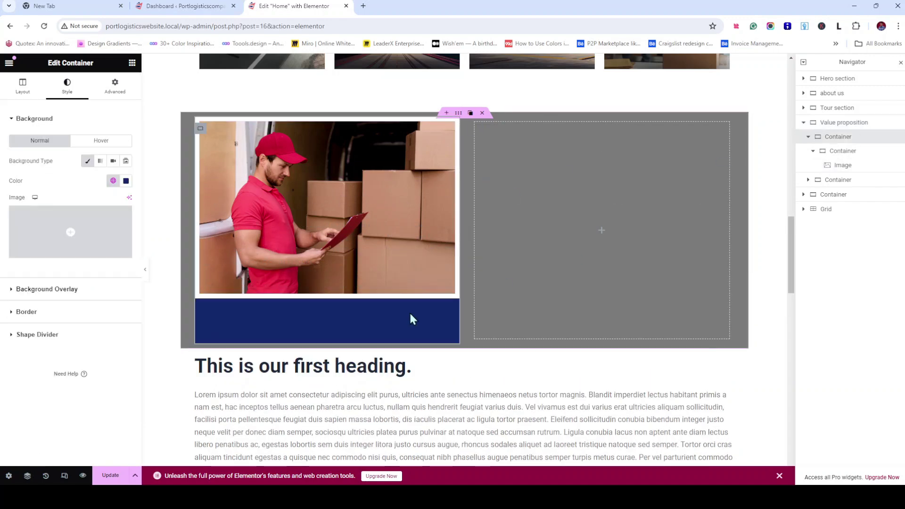
click(841, 150)
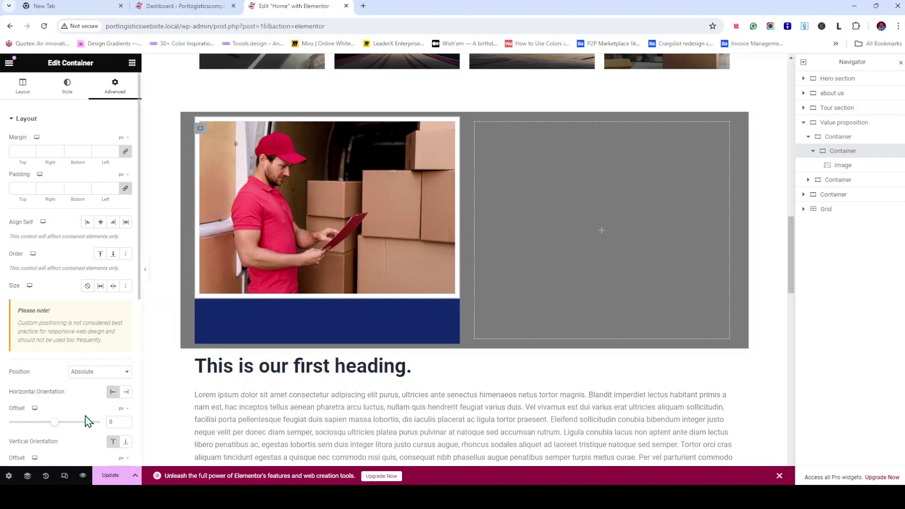
scroll(80, 387, down, 2)
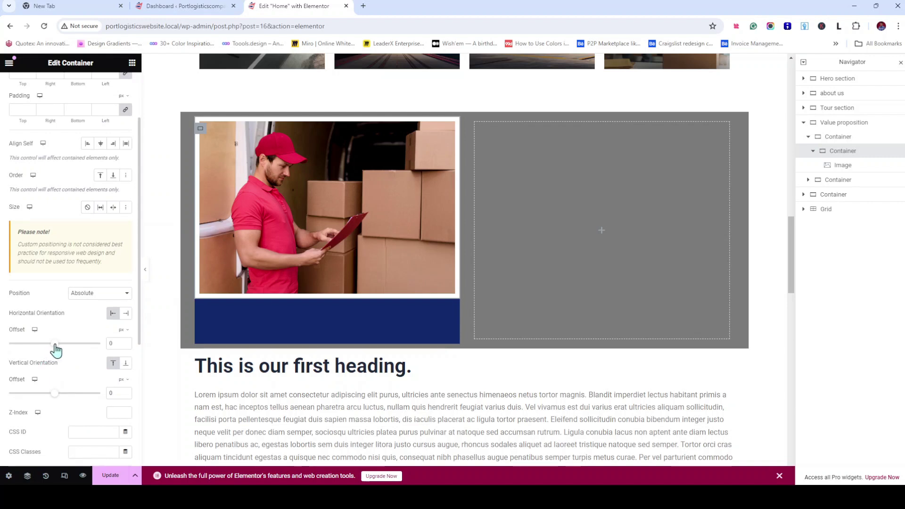
drag(54, 345, 58, 346)
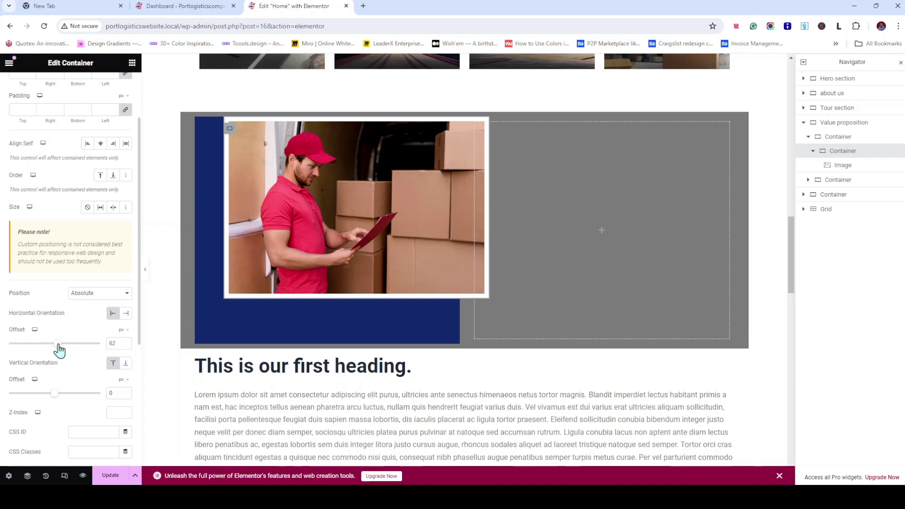
click(128, 347)
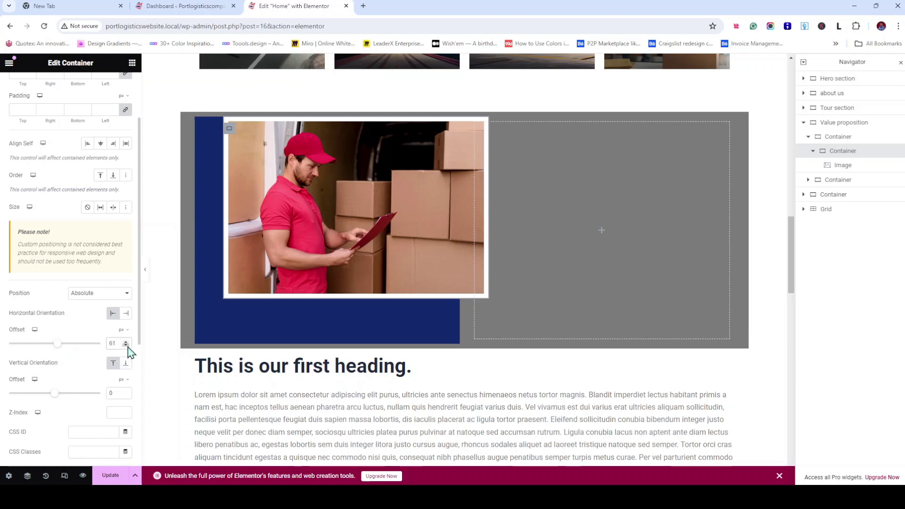
click(128, 347)
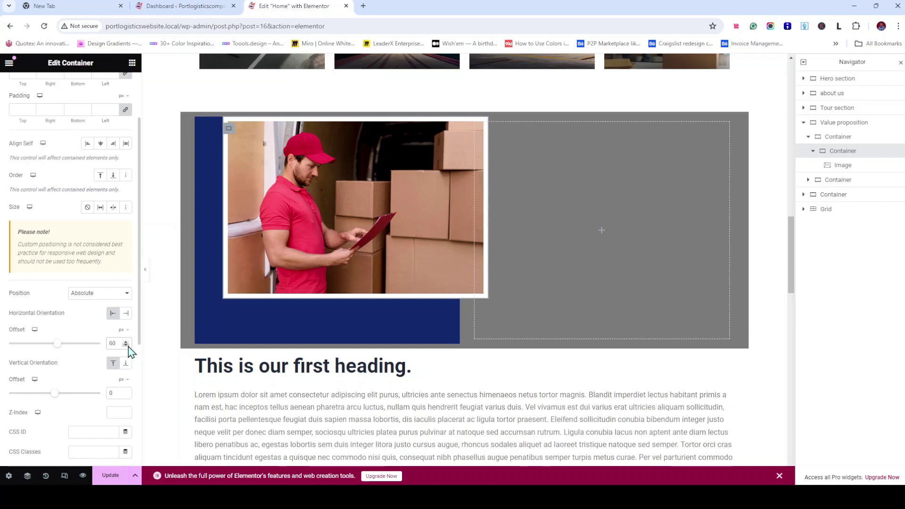
click(128, 348)
click(128, 348)
click(127, 348)
click(127, 348)
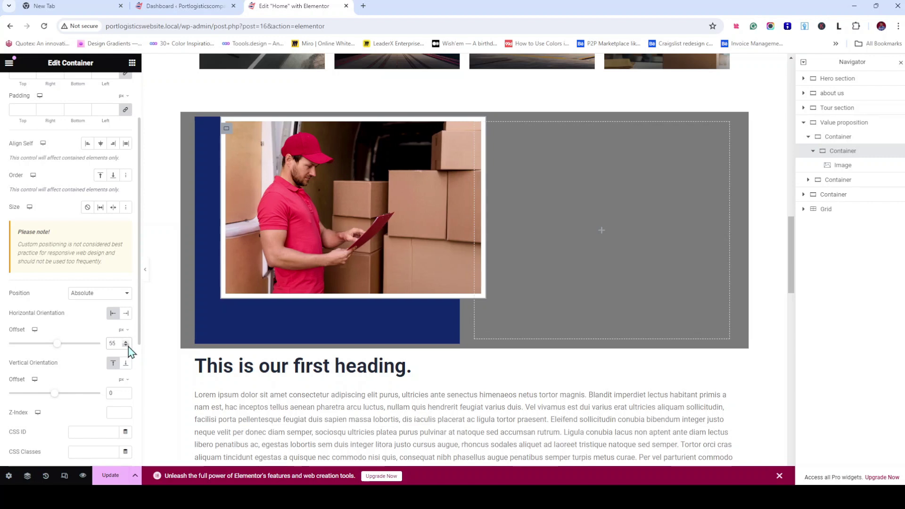
click(128, 347)
click(128, 348)
click(128, 348)
click(128, 348)
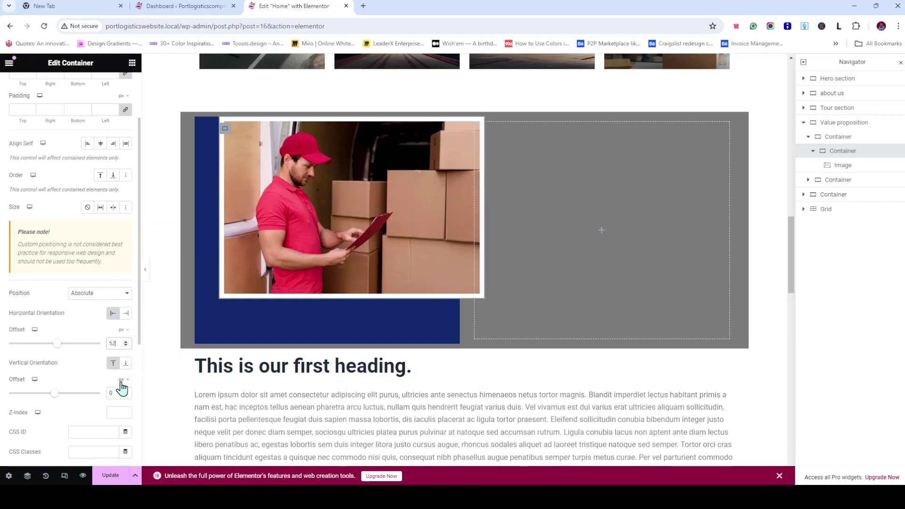
Set the photo container's vertical offset to 31 px from the top
scroll(91, 315, down, 2)
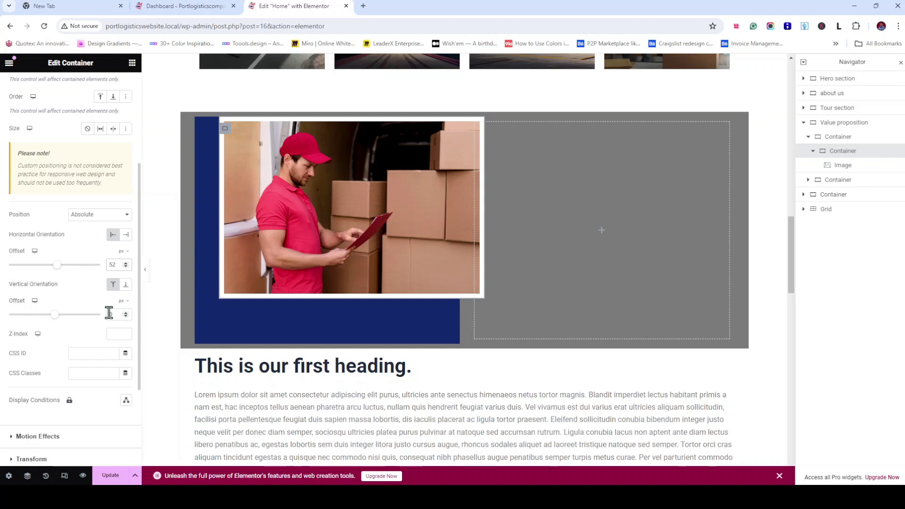
click(54, 317)
drag(54, 318, 47, 319)
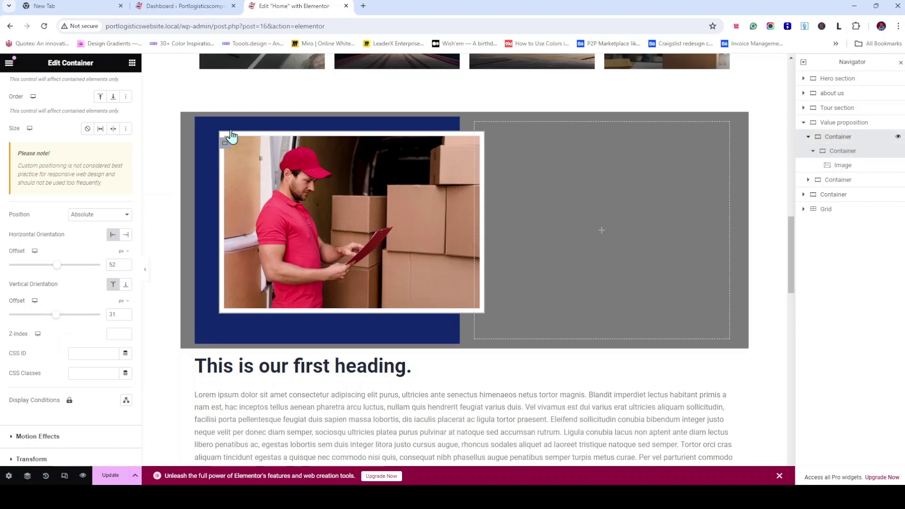
Increase the minimum height of the dark blue container behind the courier photo
click(201, 130)
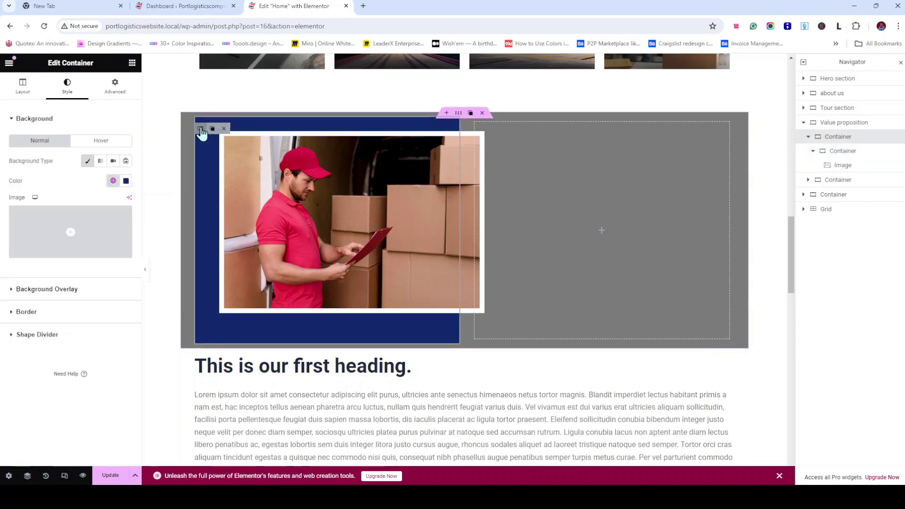
click(125, 93)
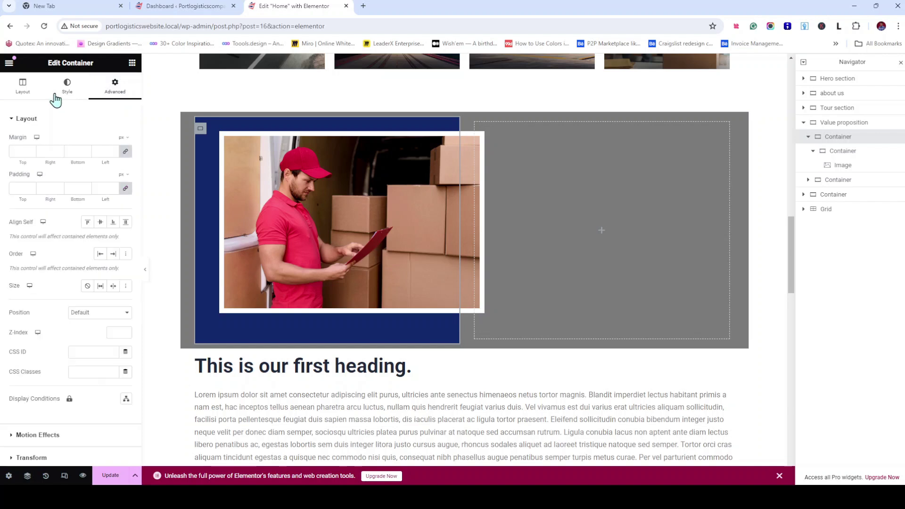
click(23, 89)
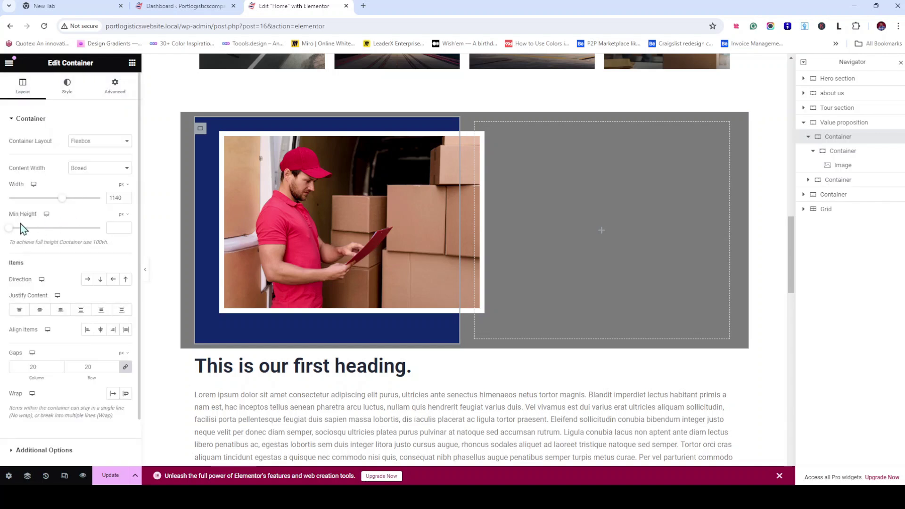
drag(11, 230, 47, 232)
Set the vertical offset of the white-framed photo container to 80 px from the top
click(208, 198)
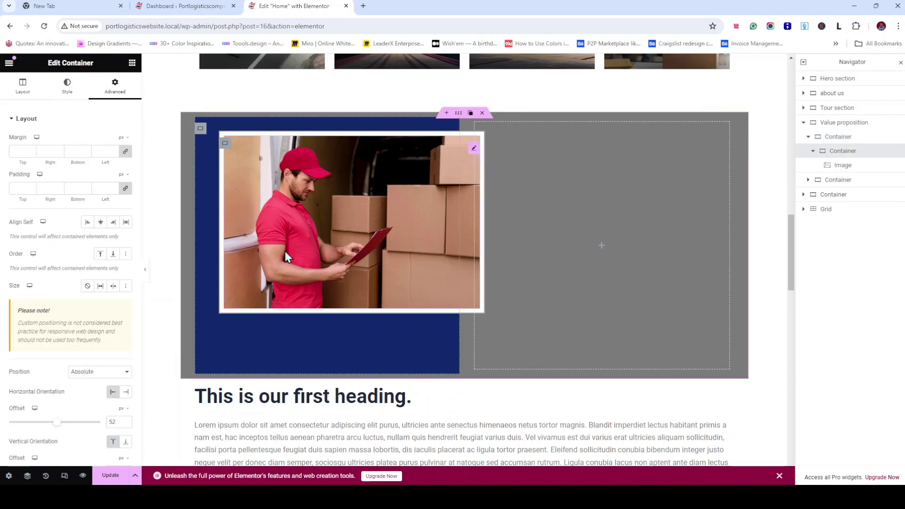
scroll(138, 363, down, 3)
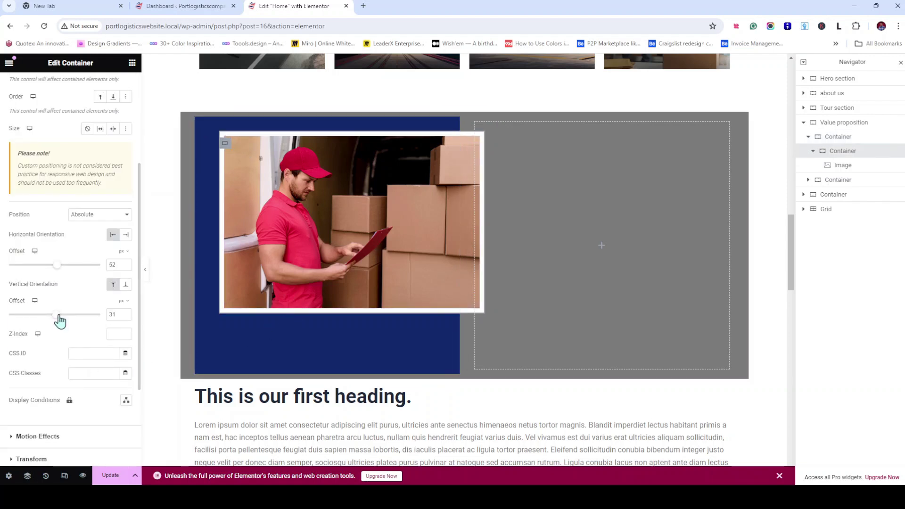
drag(57, 315, 63, 321)
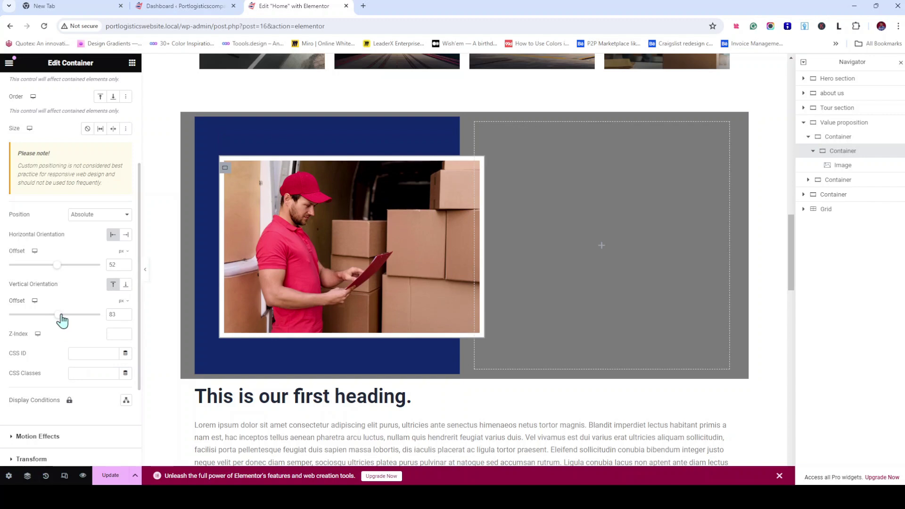
click(126, 317)
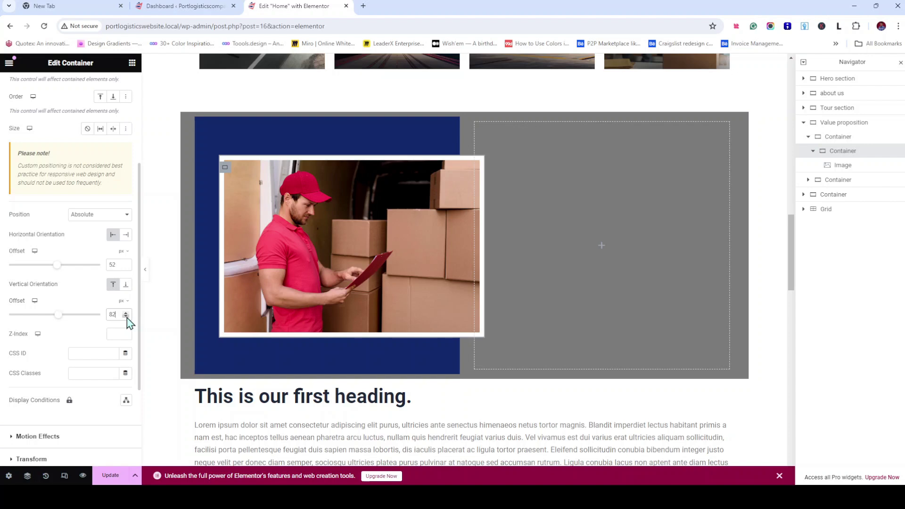
click(125, 317)
click(126, 316)
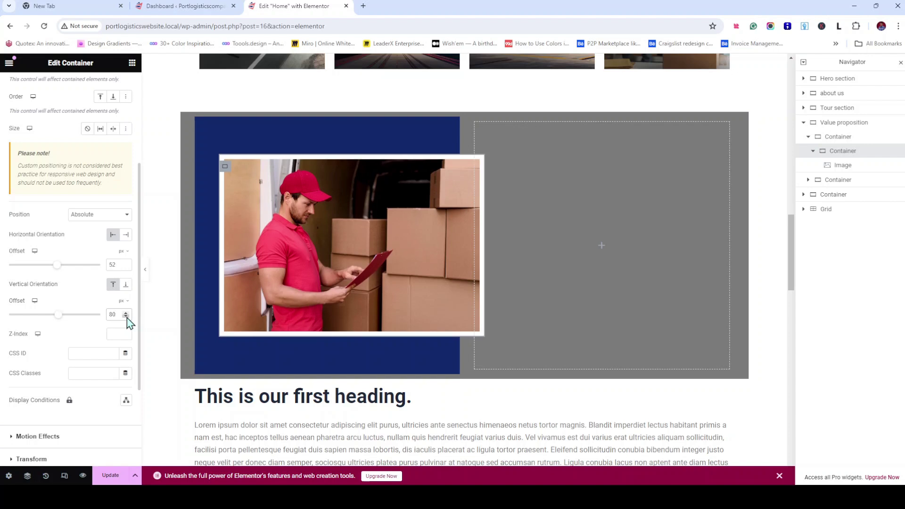
Unlink the Value proposition container's padding values and set the top and bottom padding to 40 px each
mouse_move(468, 121)
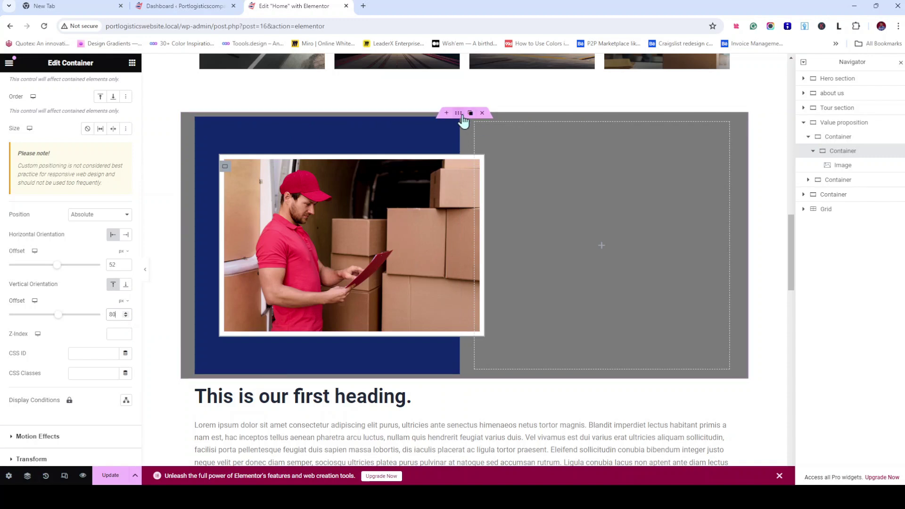
click(461, 117)
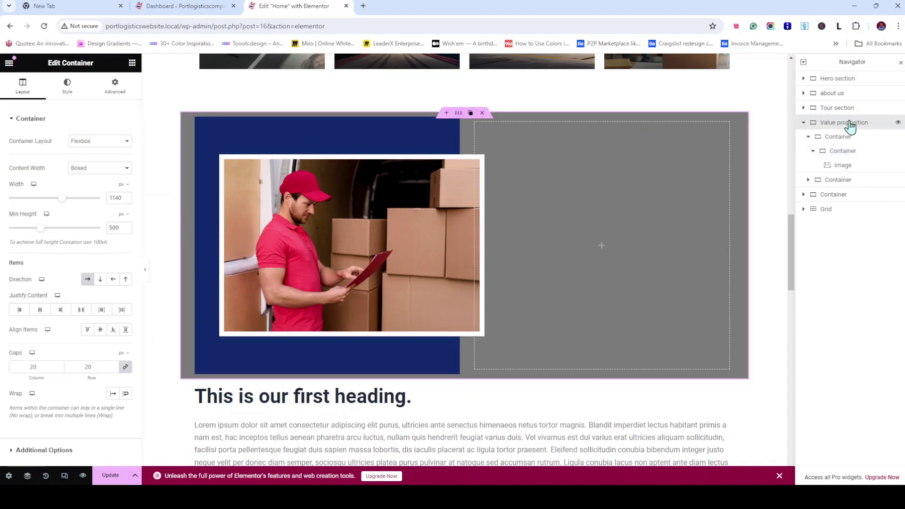
click(118, 91)
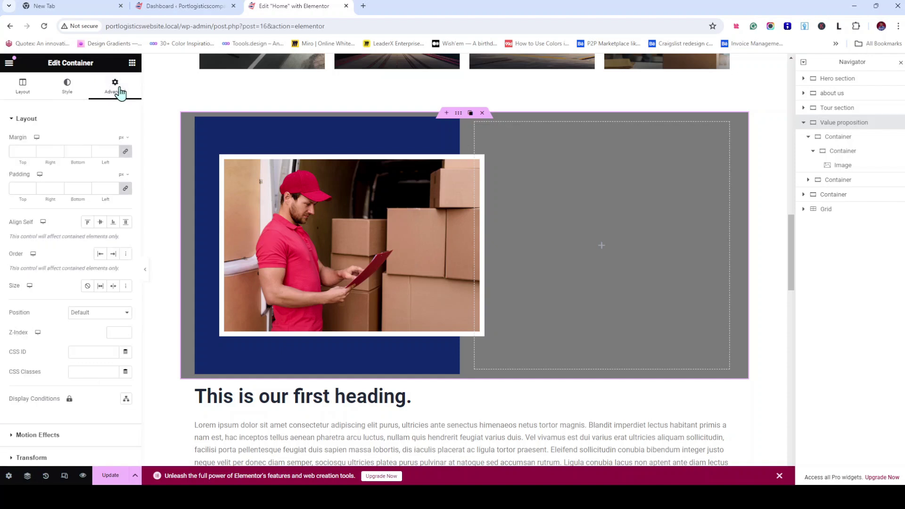
click(126, 190)
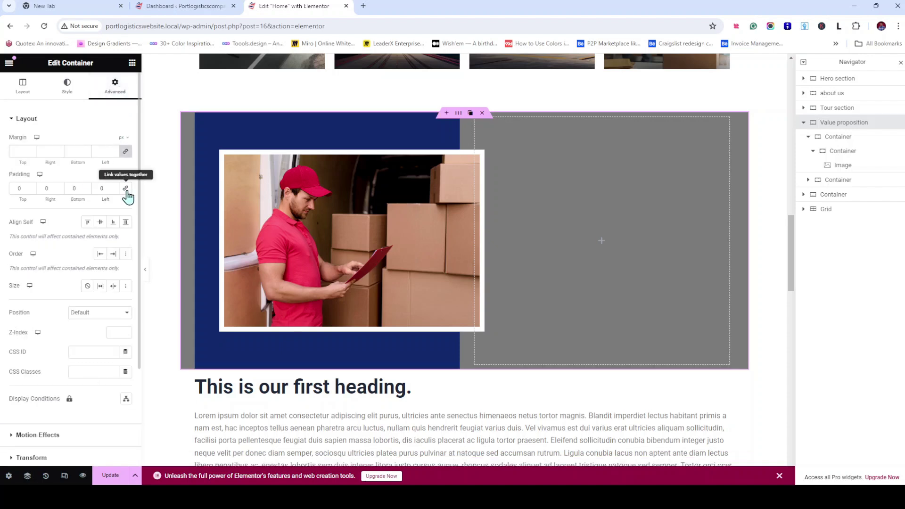
click(15, 189)
text(32)
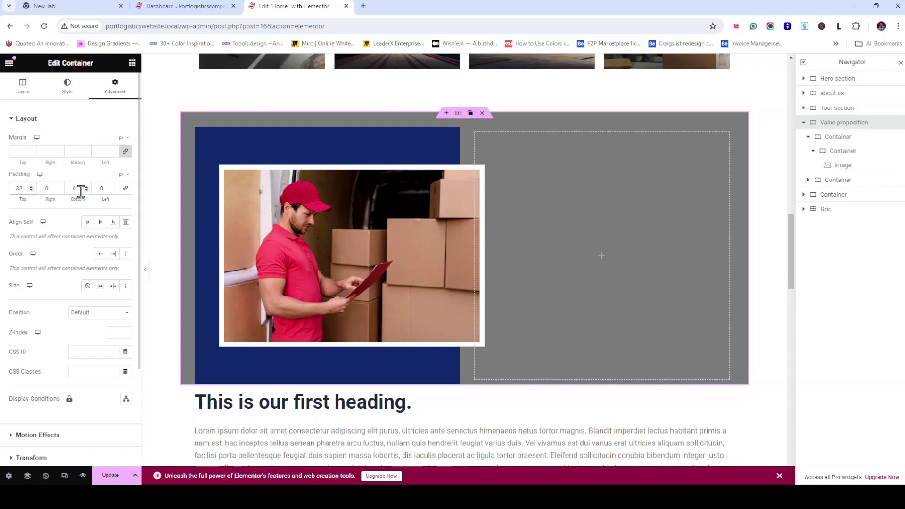
click(81, 189)
text(32)
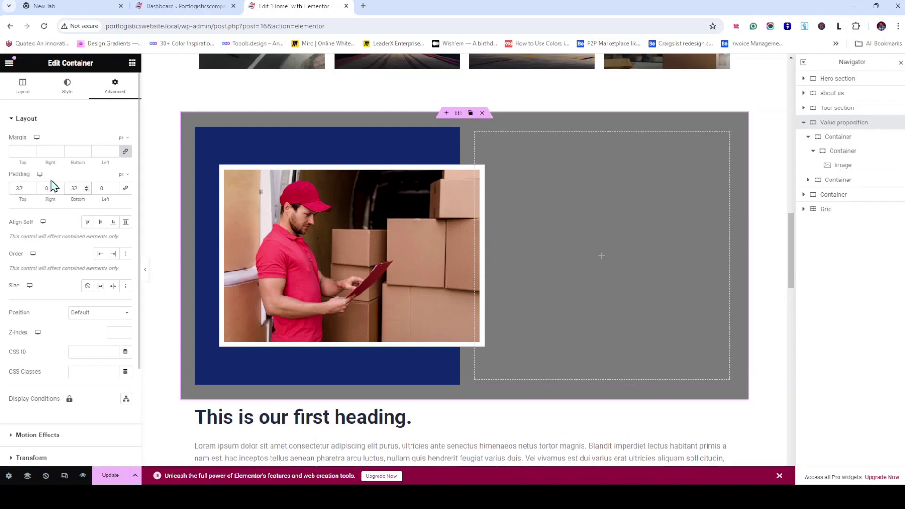
drag(26, 188, 4, 180)
text(40)
drag(77, 188, 61, 182)
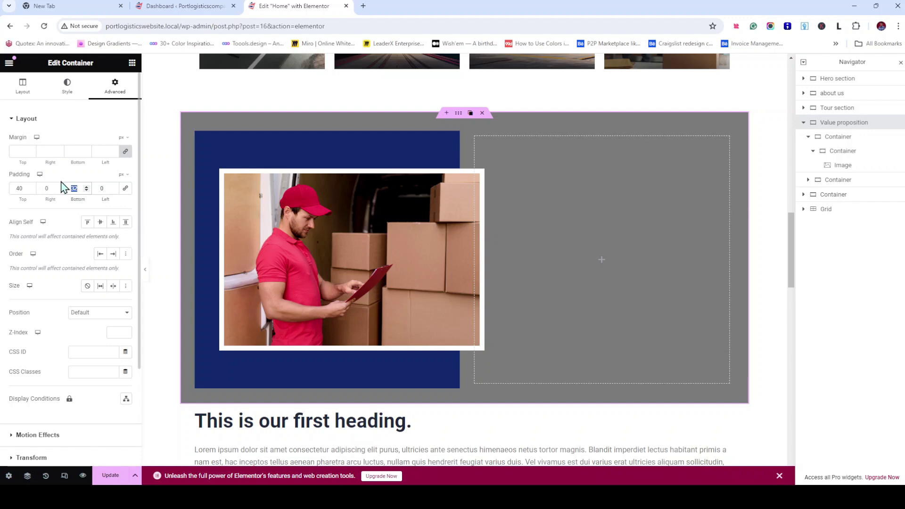
text(40)
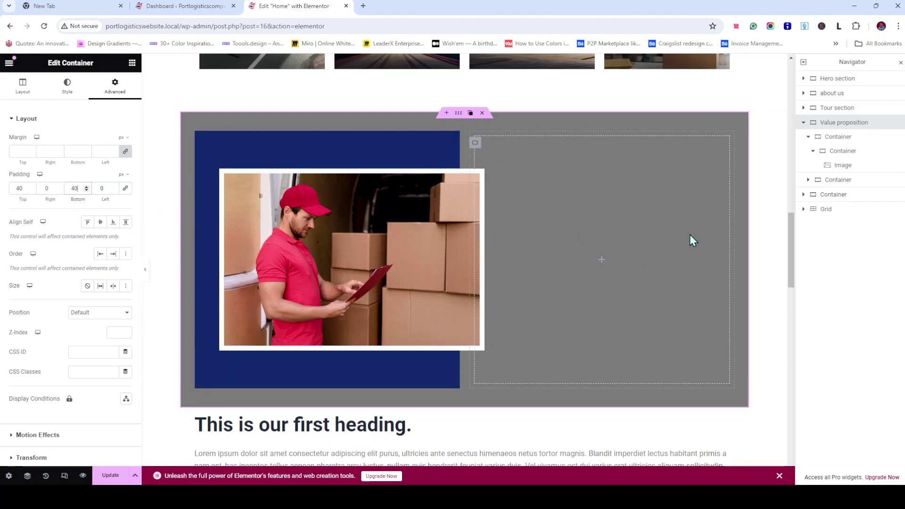
Duplicate the "Minimize Your Supply Chain Headaches" heading and the first paragraph below it in the about us section
scroll(689, 236, up, 10)
scroll(684, 245, up, 2)
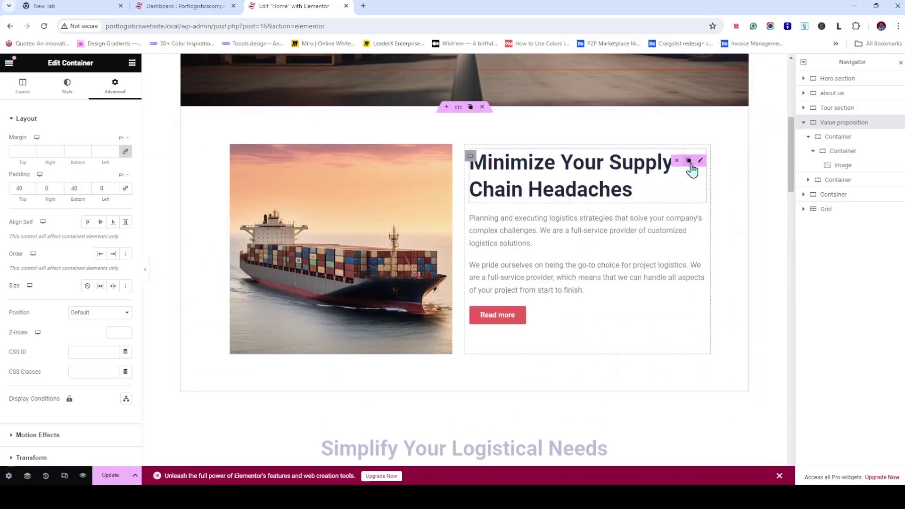
click(689, 161)
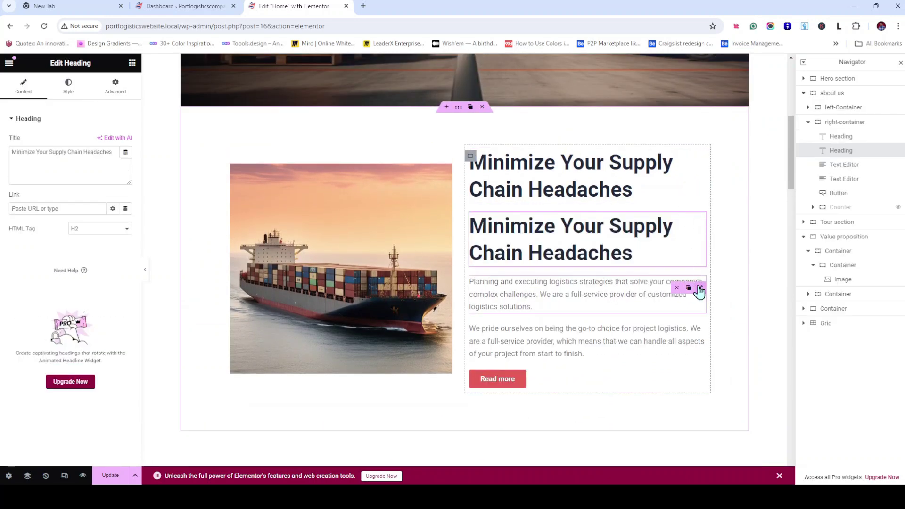
click(689, 286)
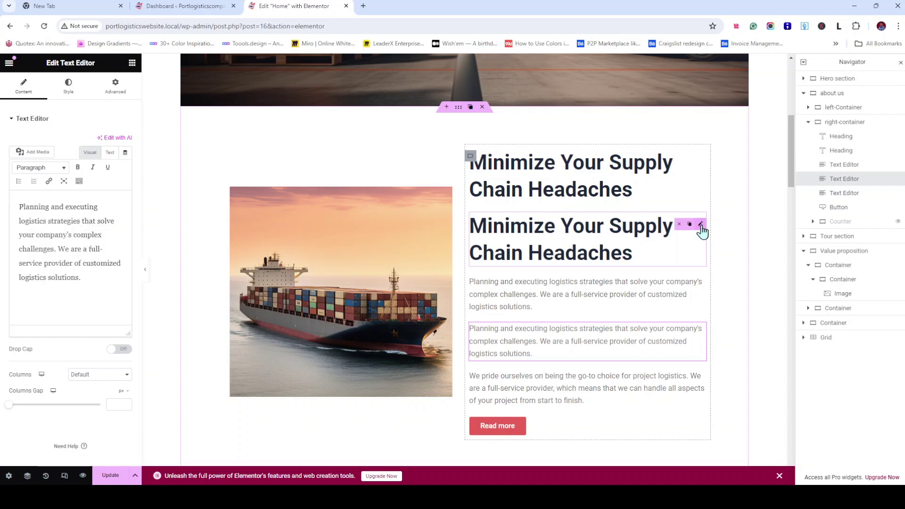
Move the duplicated heading from the about us section into the empty second container of the Value proposition section
click(813, 281)
click(813, 280)
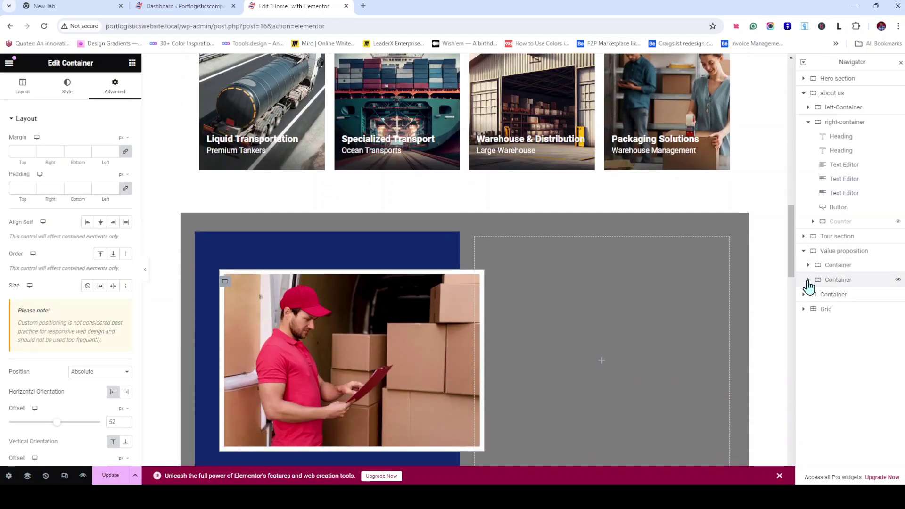
click(808, 282)
click(808, 281)
click(808, 281)
click(847, 151)
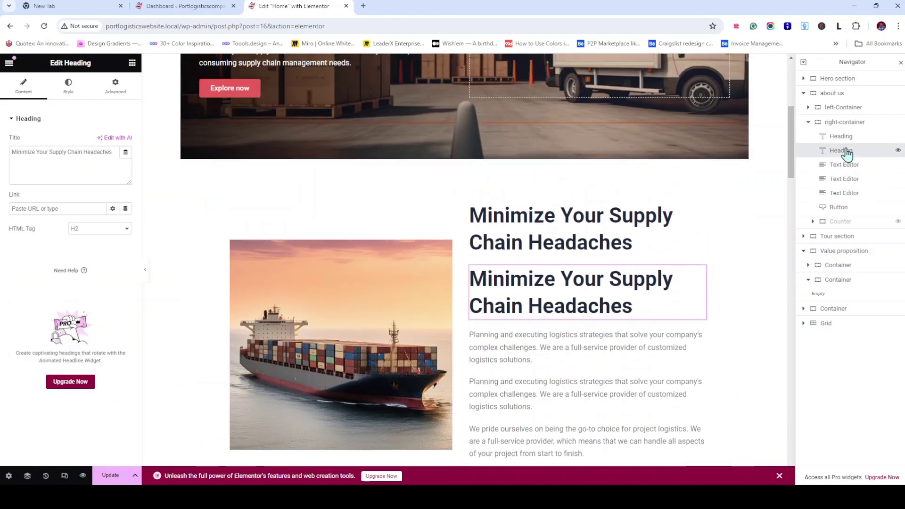
drag(846, 152, 852, 279)
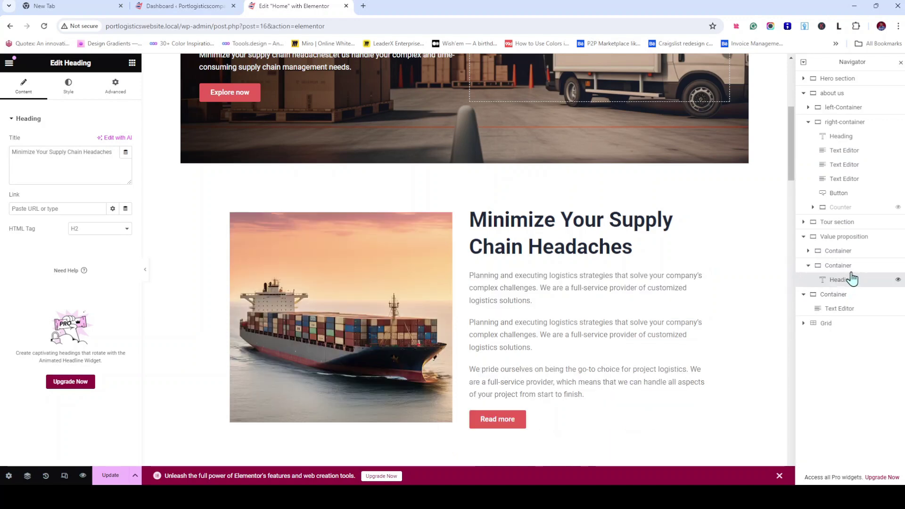
Move the duplicated paragraph from the about us section into the second Value proposition container, directly below the heading
drag(842, 166, 849, 285)
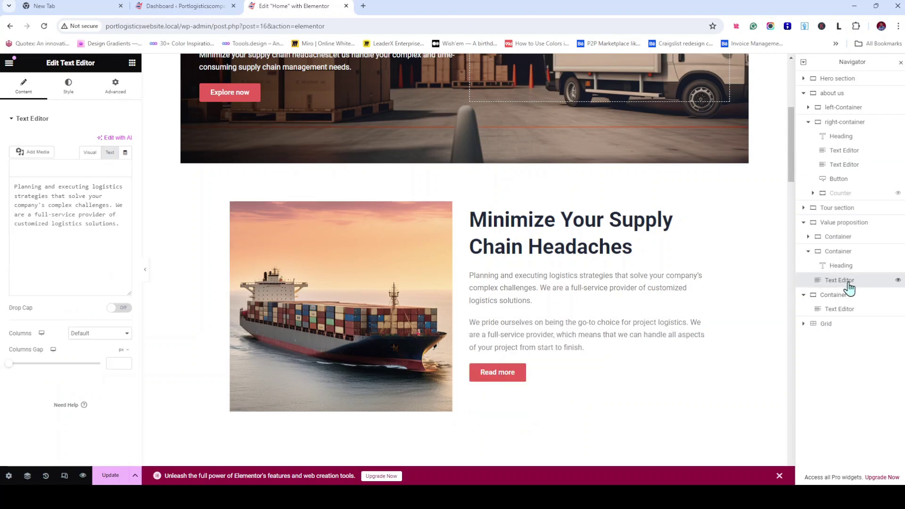
scroll(626, 283, down, 7)
scroll(627, 282, down, 8)
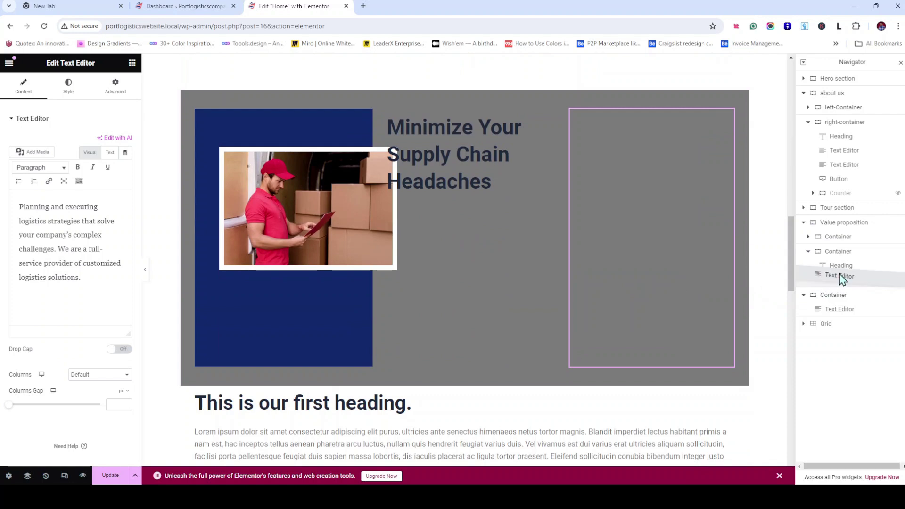
mouse_move(849, 281)
mouse_down()
mouse_move(874, 273)
mouse_move(849, 283)
mouse_move(849, 265)
mouse_up()
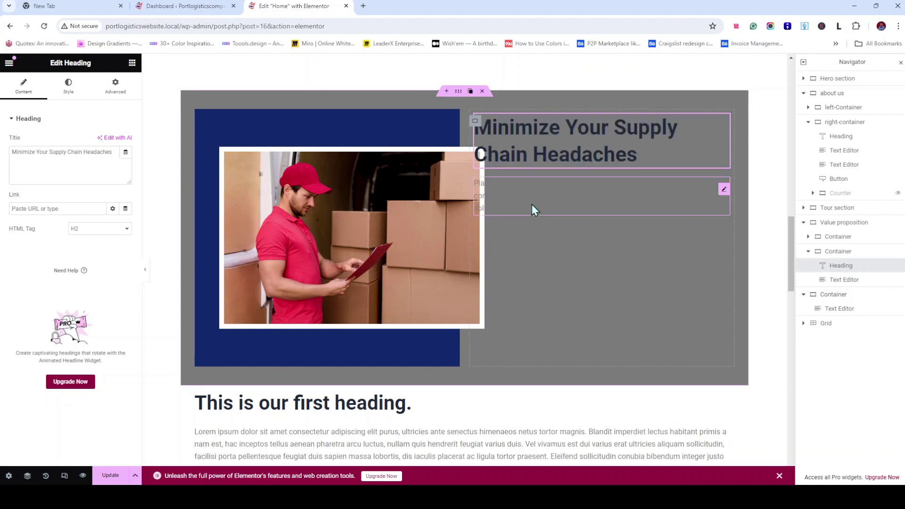
Clear the background color of the Value proposition container
click(838, 254)
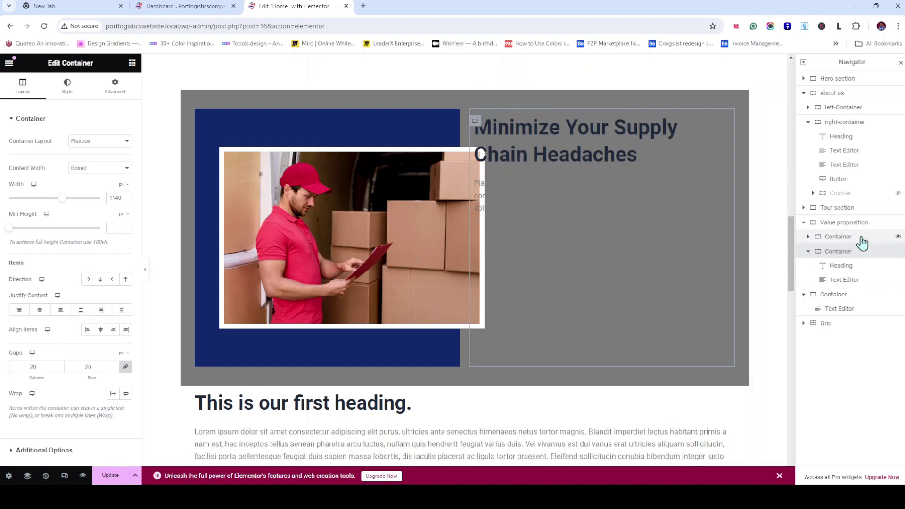
click(841, 227)
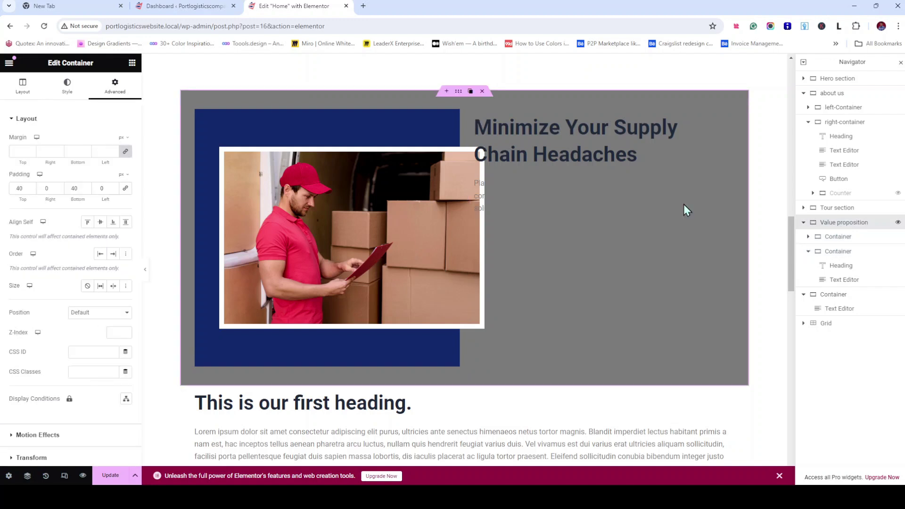
click(79, 92)
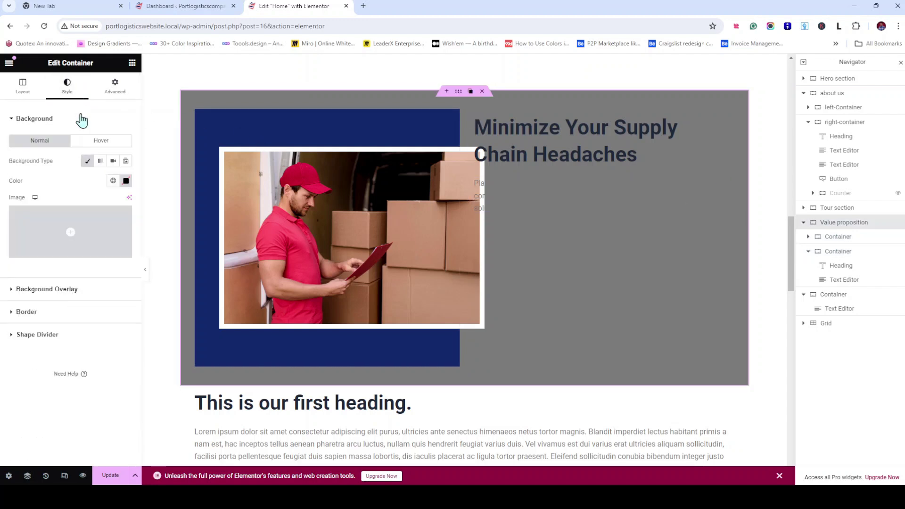
click(125, 182)
click(140, 202)
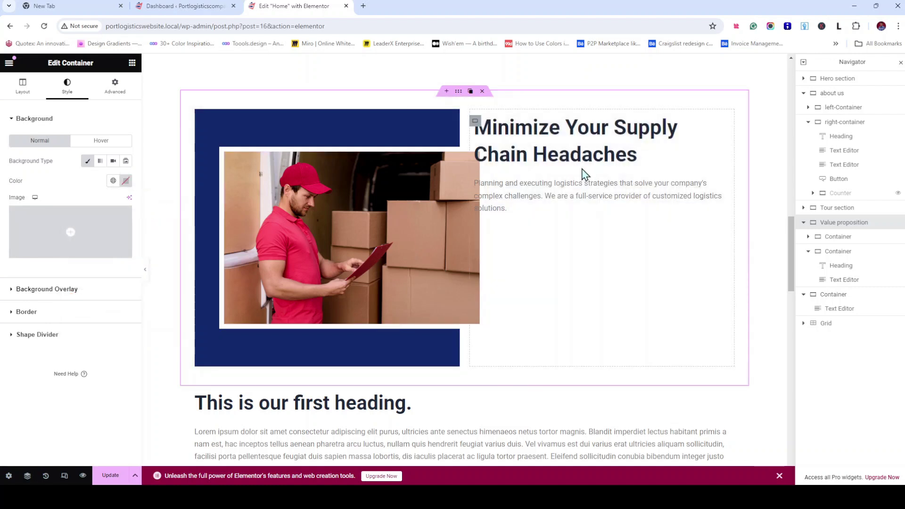
Set the padding of the Value proposition container holding the heading and paragraph to 40 px on all sides
mouse_move(725, 197)
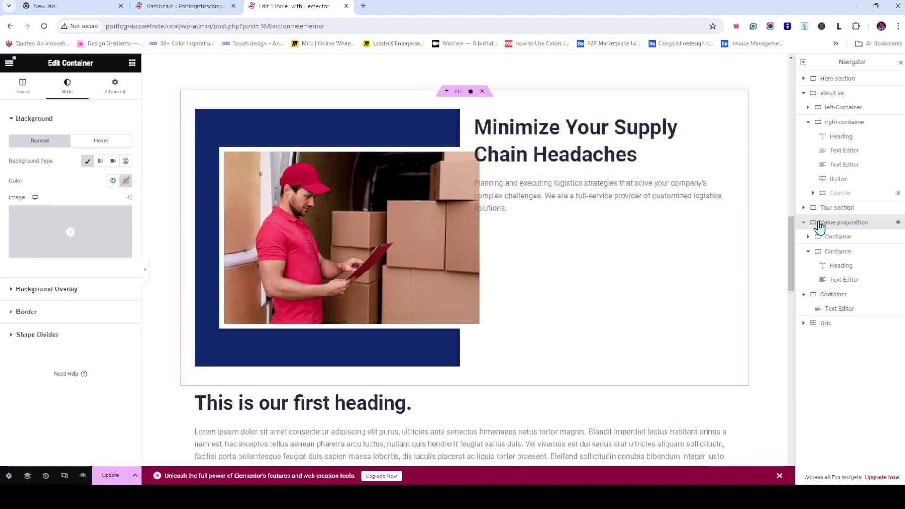
click(839, 255)
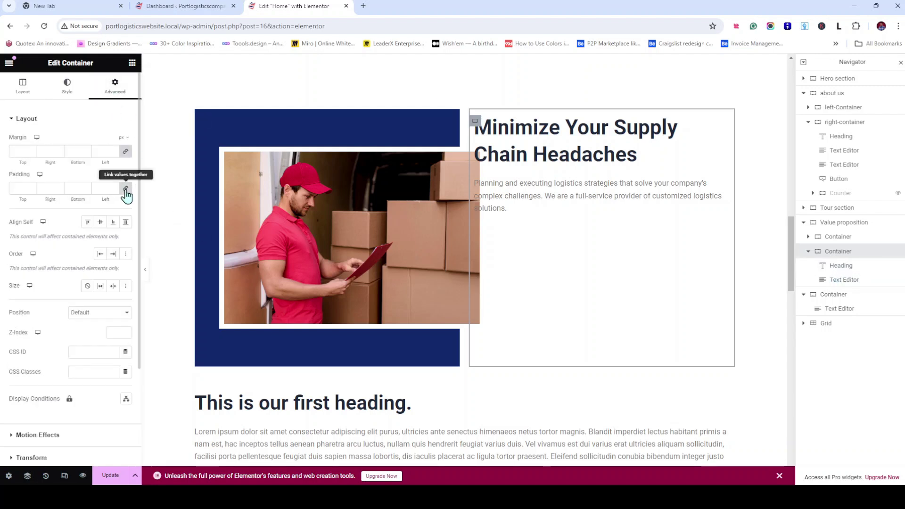
click(24, 188)
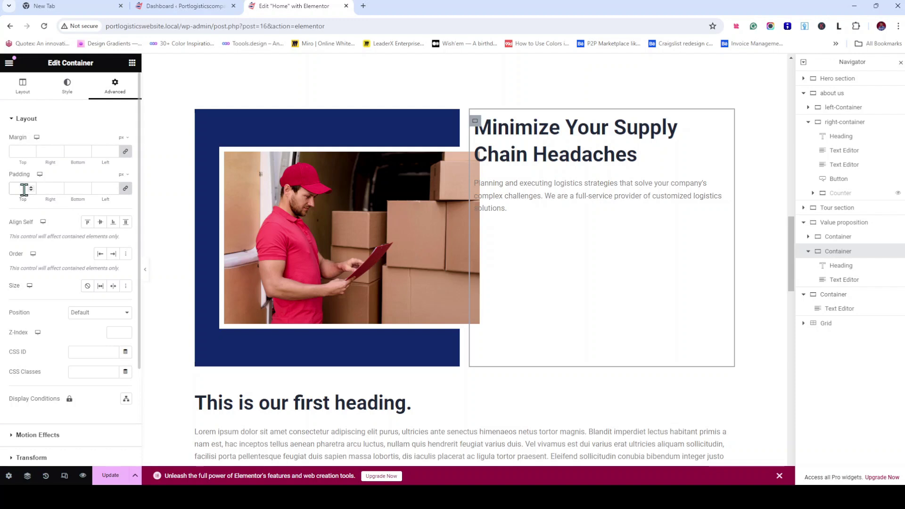
text(24)
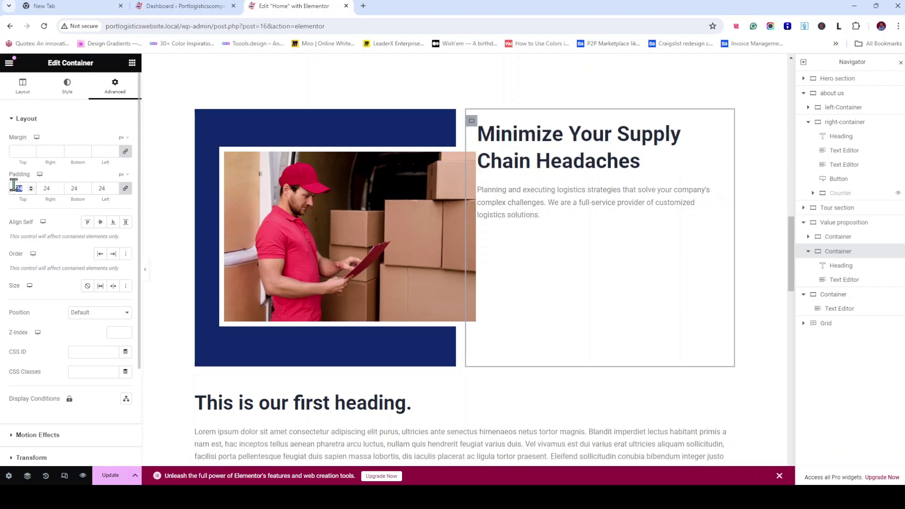
text(32)
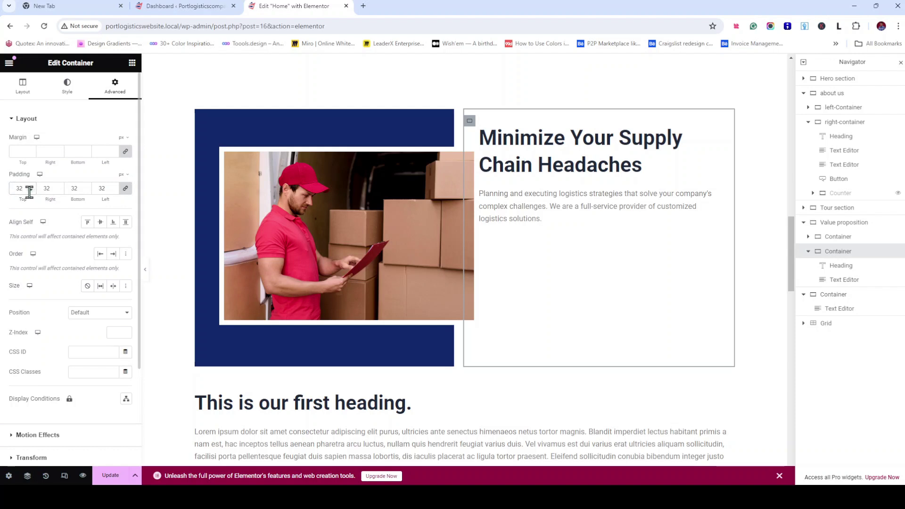
text(40)
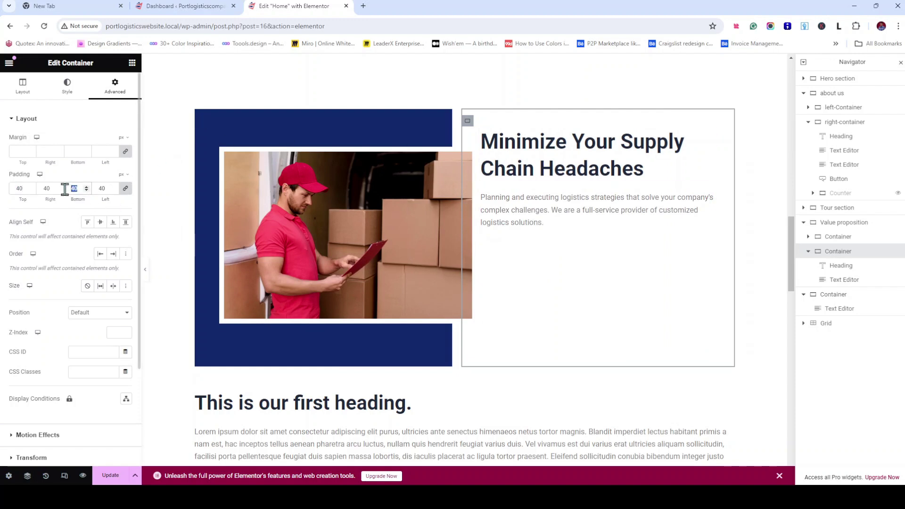
Set the padding of the Value proposition container holding the heading and paragraph to 52 px on all sides
text(52)
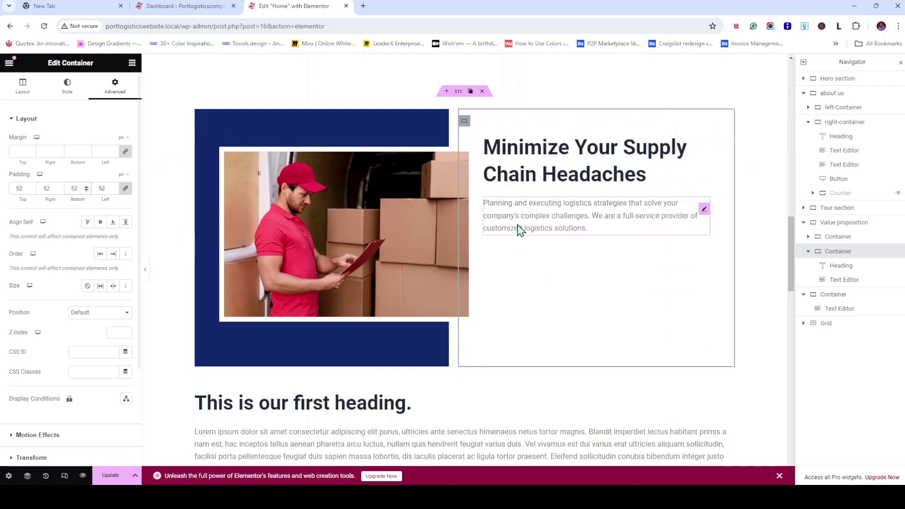
click(834, 227)
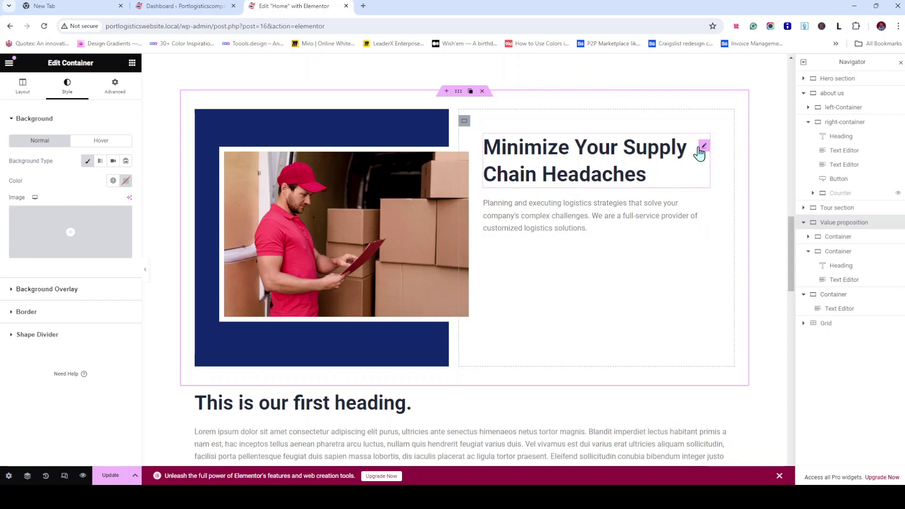
Replace the heading text in the Value proposition section with "We Provide Timely and Cost-Effective Service"
click(704, 147)
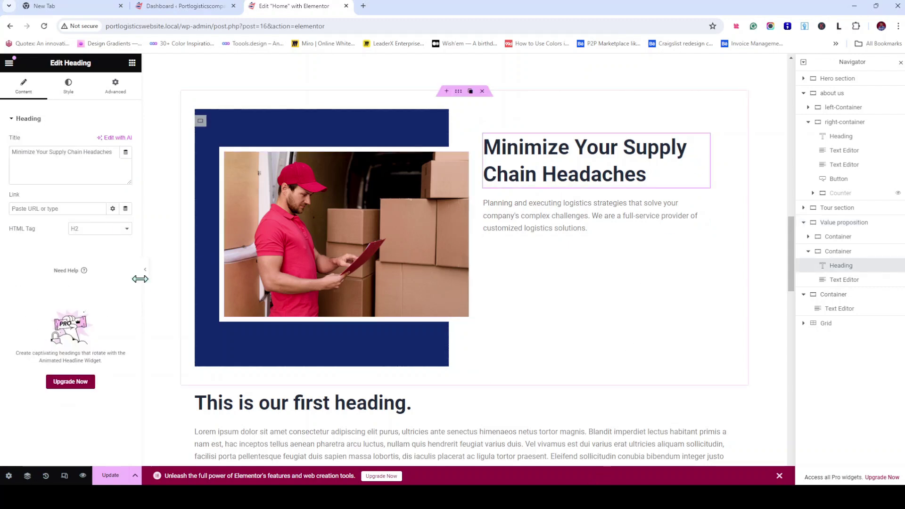
triple_click(65, 162)
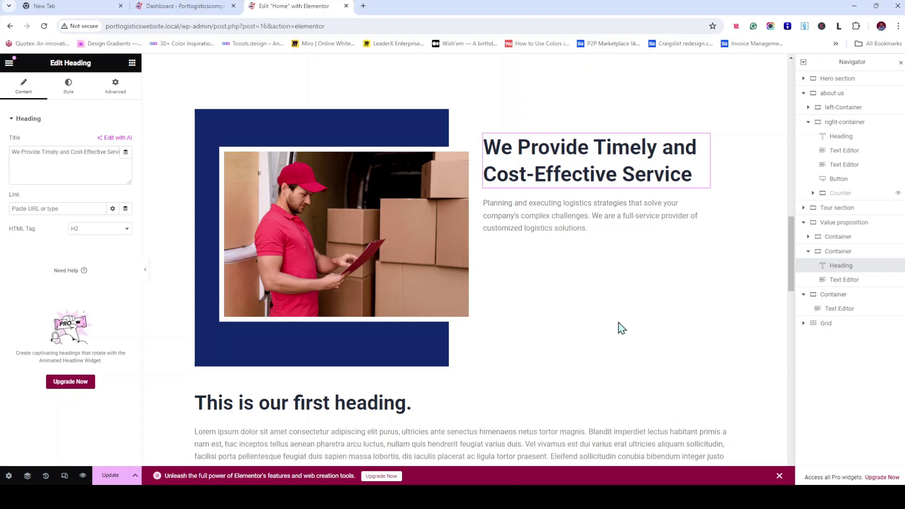
Replace the paragraph below it with "Logistics is a distinguished supply chain management firm which provides comprehensive solutions for warehousing, transportation and a host of logistics services."
click(704, 208)
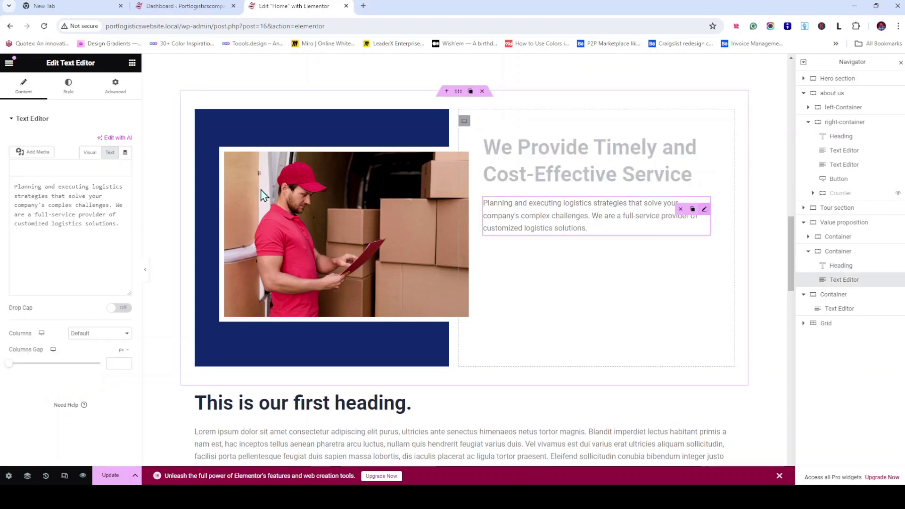
click(110, 153)
triple_click(78, 247)
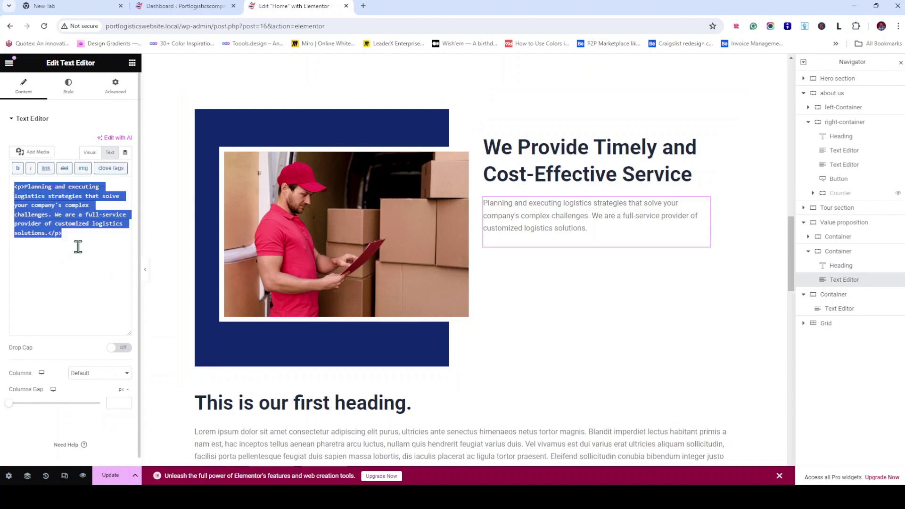
text(Logistics is a distinguished supply chain management firm which provides comprehensive solutions for warehousing, transportation and a host of logistics services.)
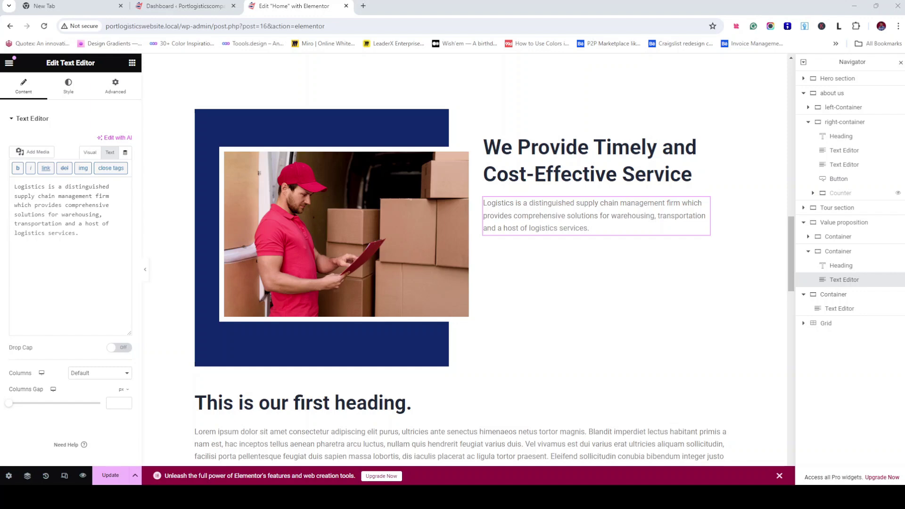
Switch to the Figma design and select all six feature icons in the Value proposition section
key(alt+Tab)
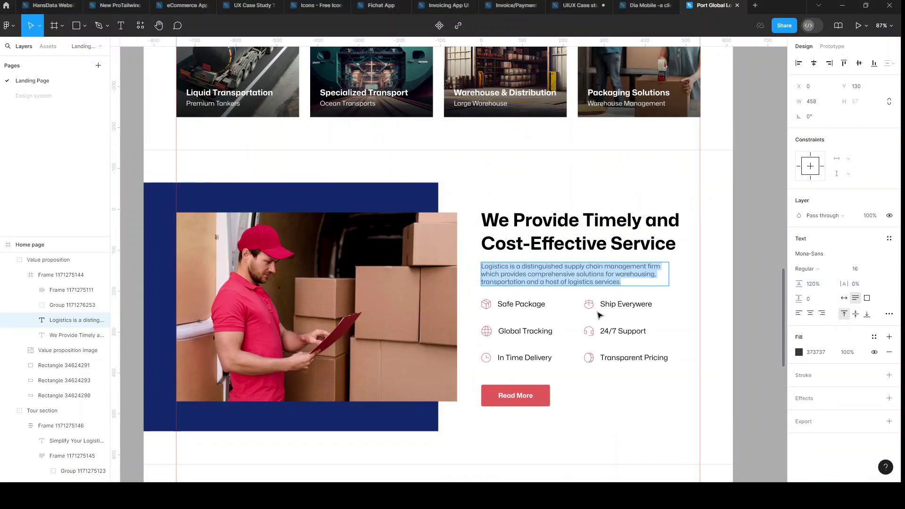
scroll(656, 351, up, 3)
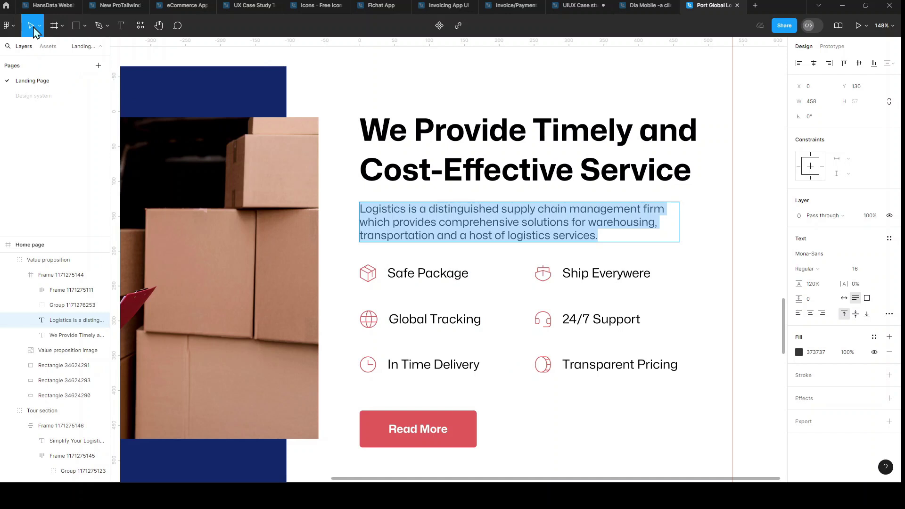
key(Escape)
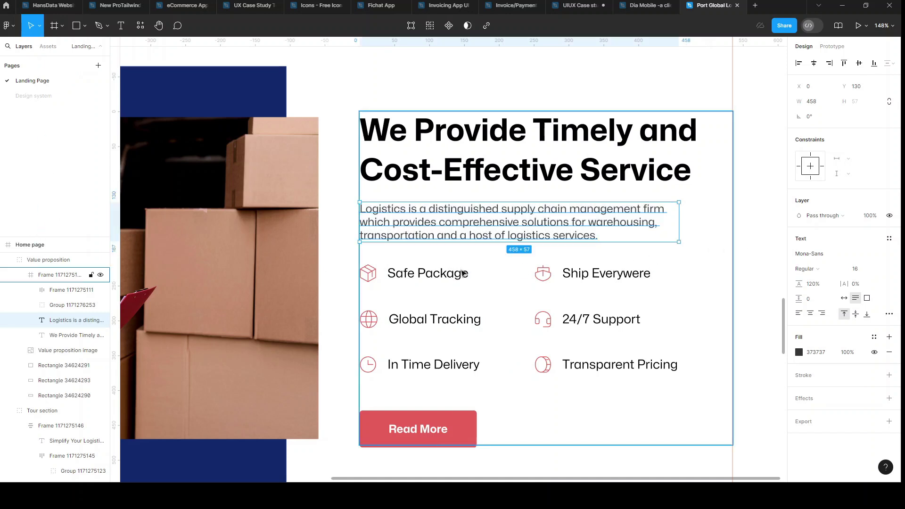
click(442, 276)
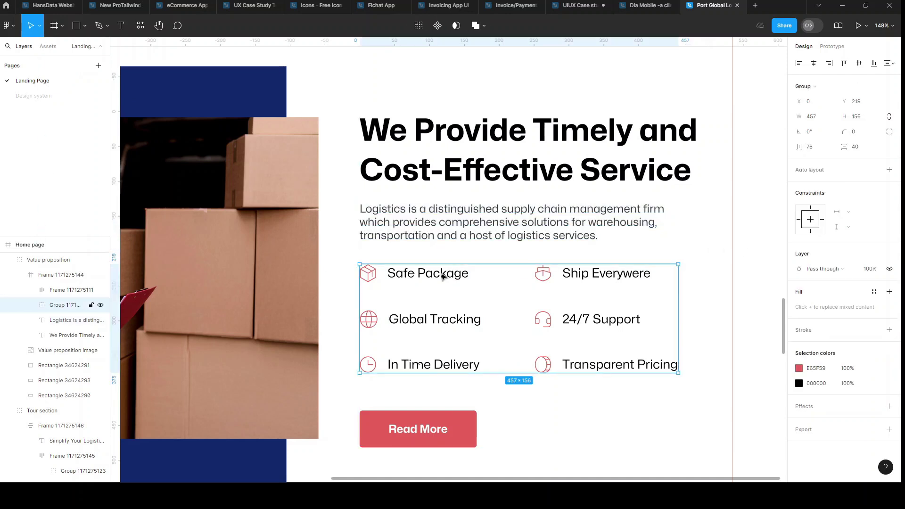
ctrl+click(387, 278)
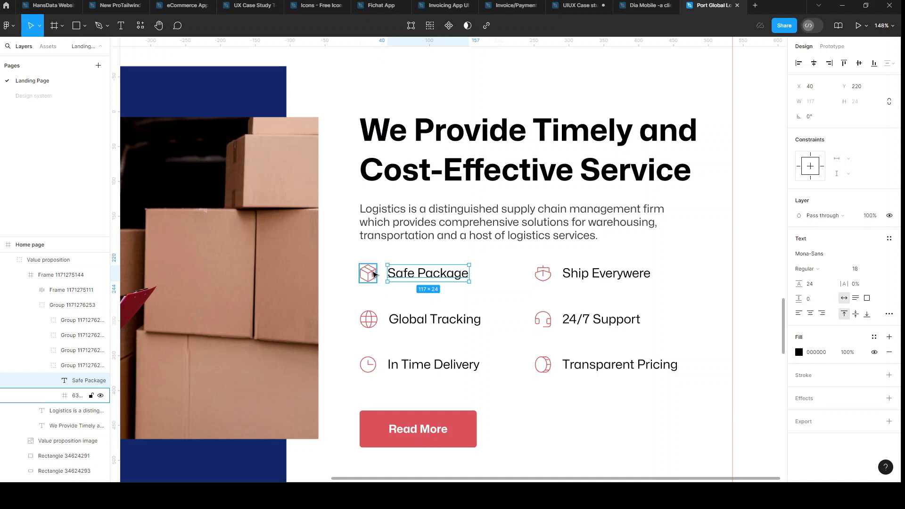
click(607, 273)
click(437, 320)
click(606, 273)
ctrl+click(543, 319)
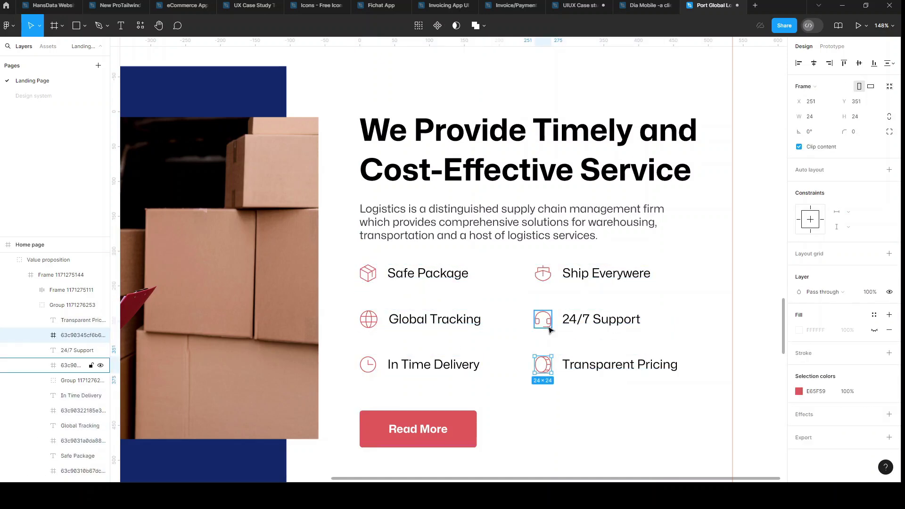
ctrl+shift+click(543, 273)
key(ctrl+alt+a)
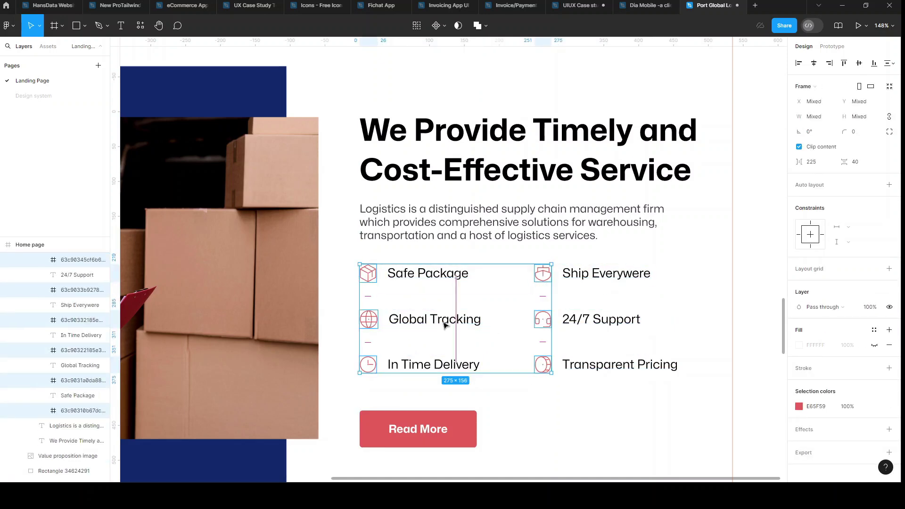
Export the six selected feature icons as PNG files at 1.5x scale
scroll(448, 326, down, 4)
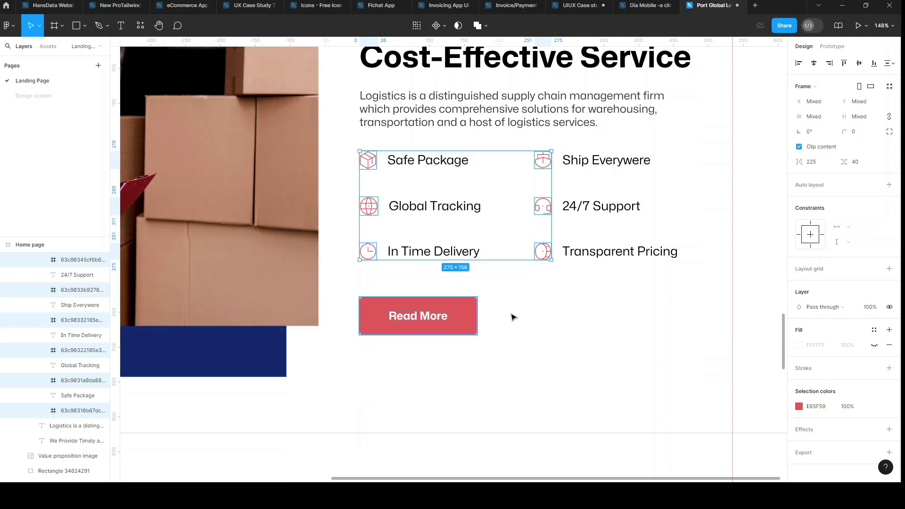
scroll(758, 316, up, 2)
scroll(832, 329, down, 1)
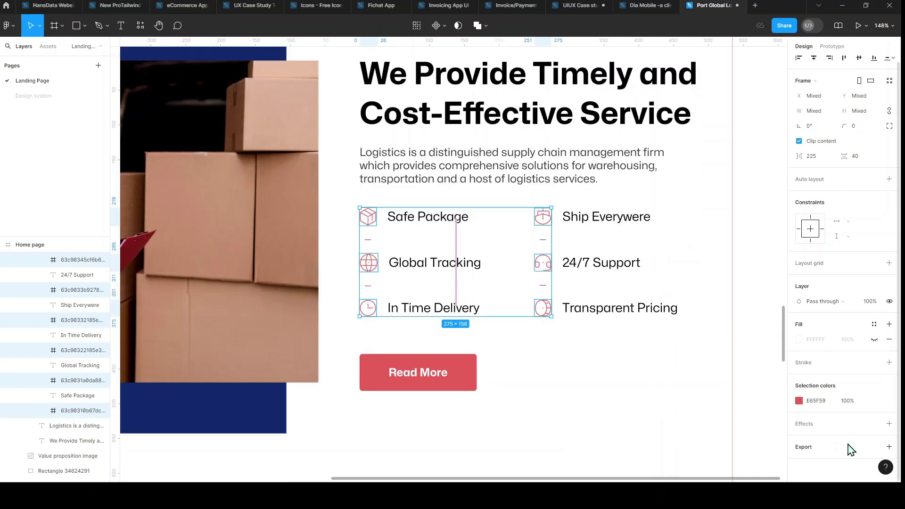
click(888, 449)
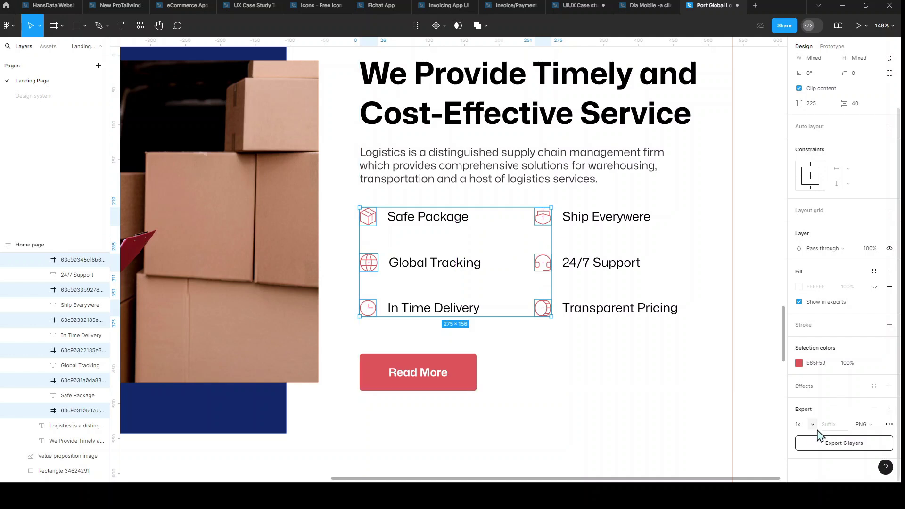
click(816, 430)
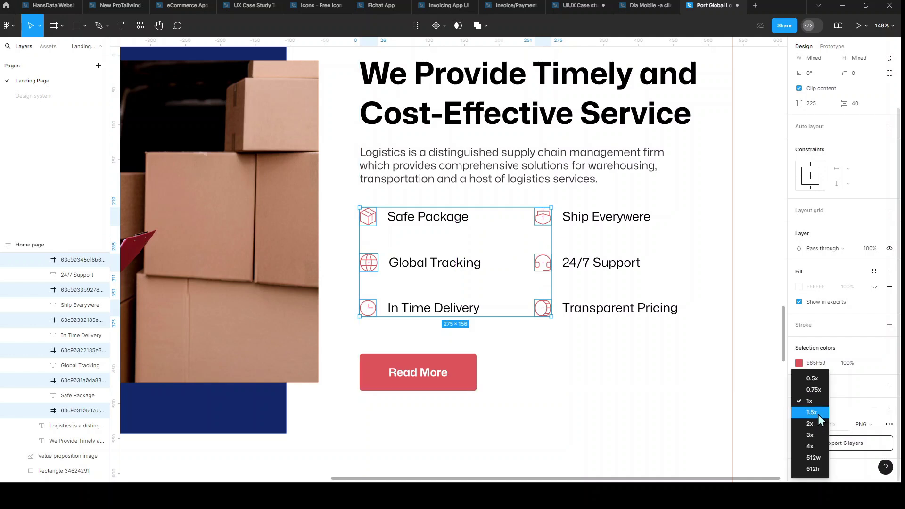
click(812, 412)
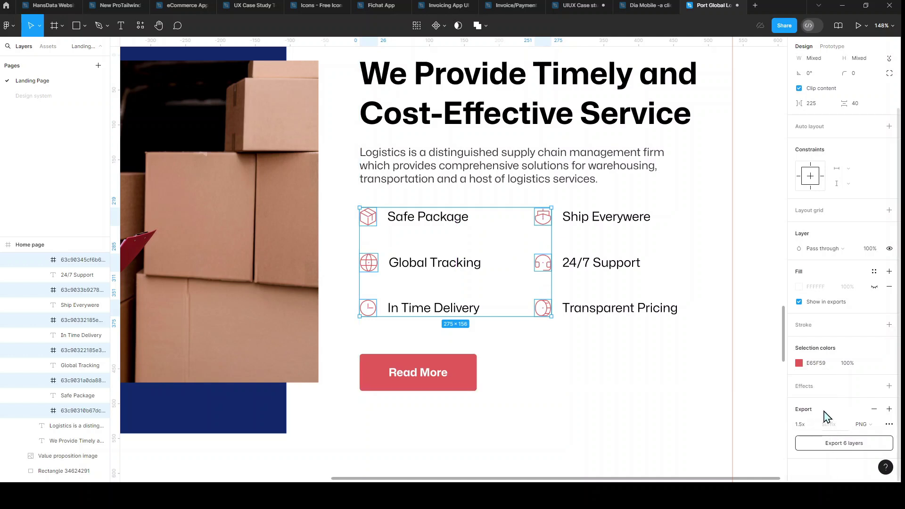
click(869, 448)
key(alt)
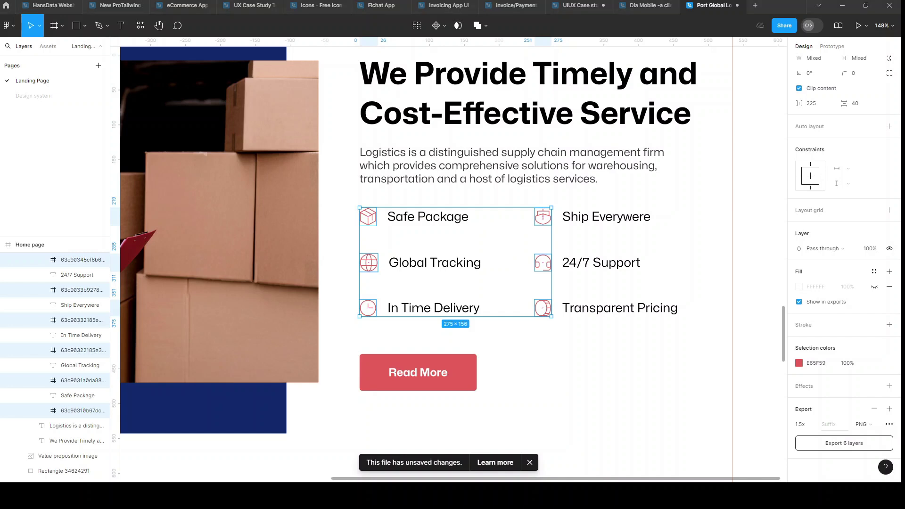
Switch back to Elementor and add an Icon widget directly below the Value proposition paragraph
key(Escape)
scroll(453, 259, down, 5)
key(alt+Tab)
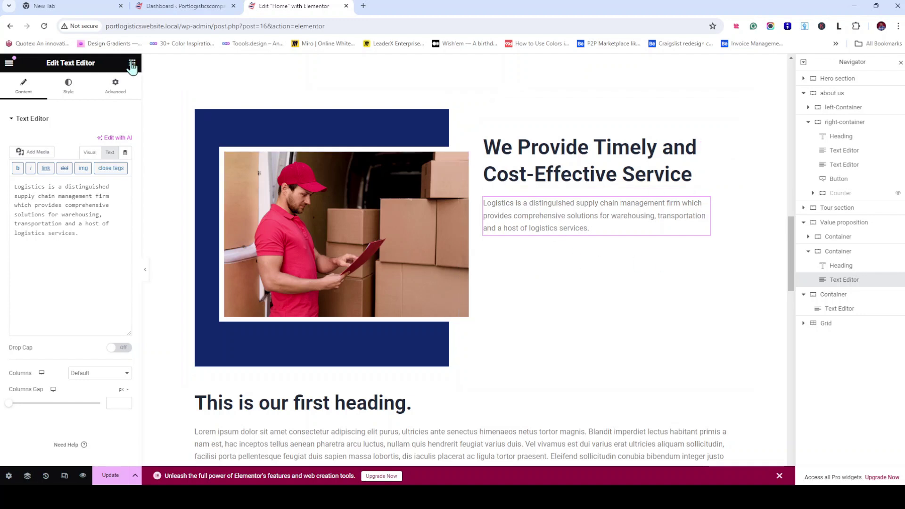
key(Escape)
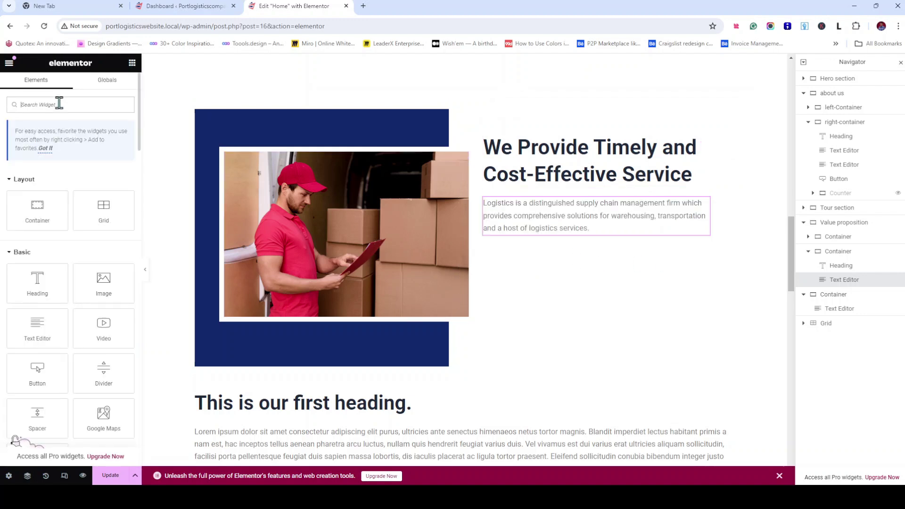
text(icon)
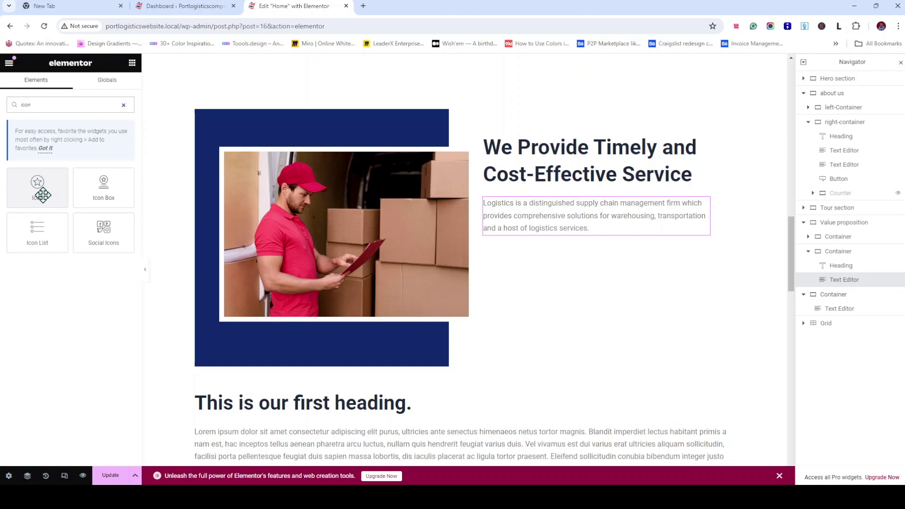
drag(42, 195, 549, 234)
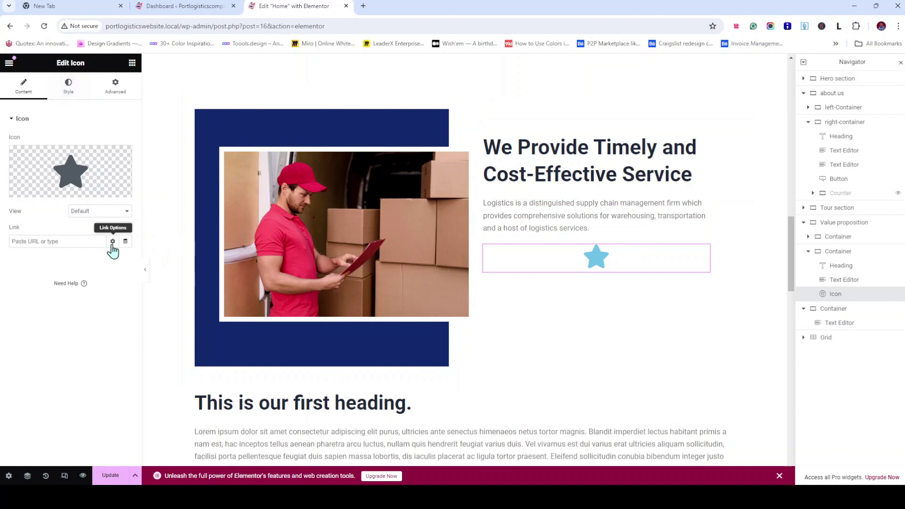
Try to upload a custom icon for the Icon widget through the icon library
mouse_move(73, 194)
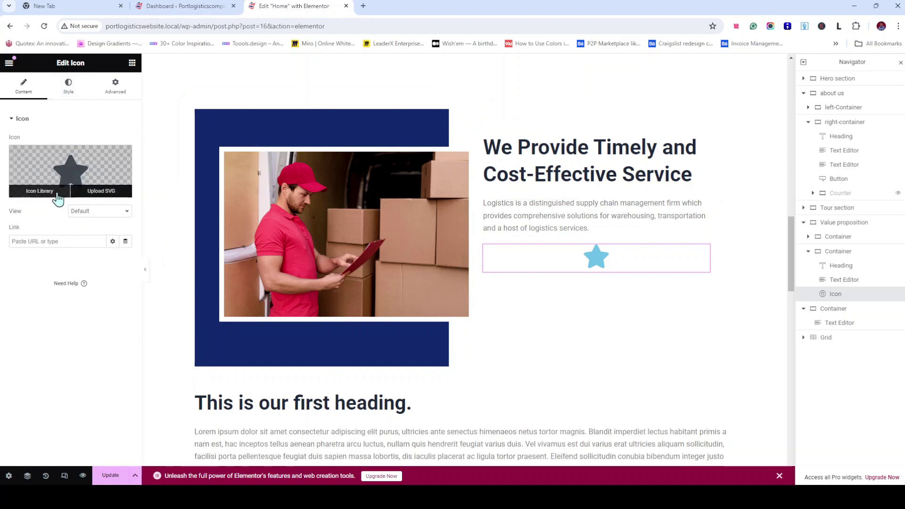
click(40, 191)
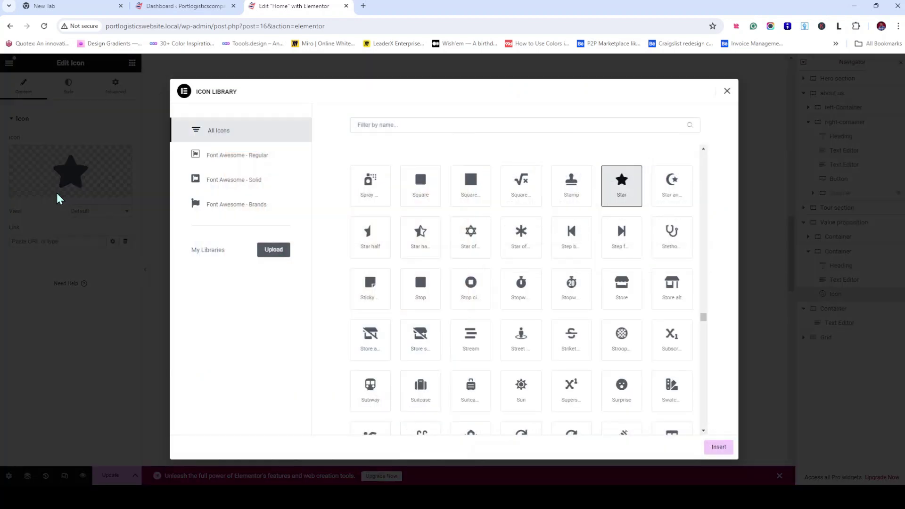
click(274, 252)
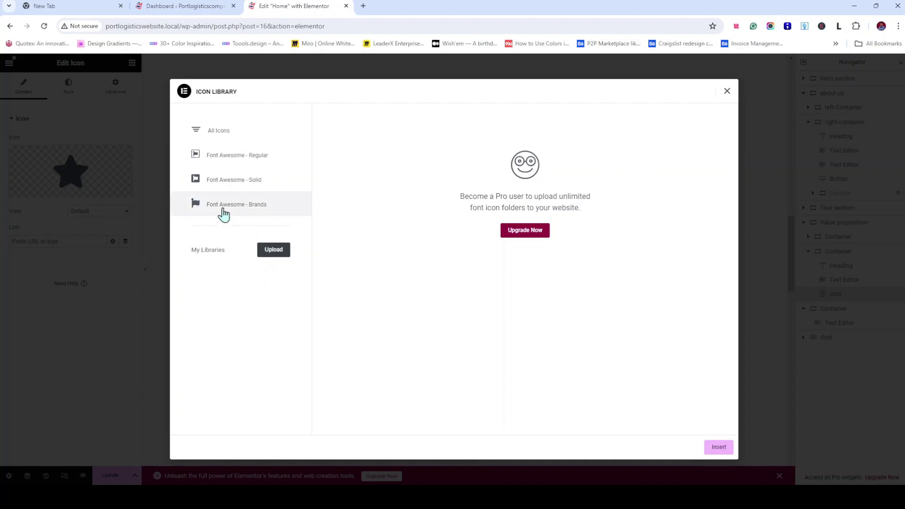
click(727, 91)
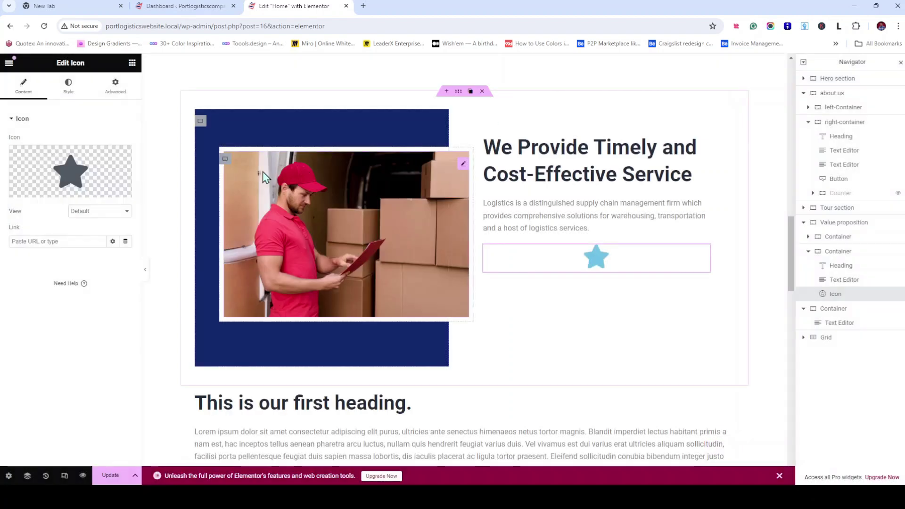
Add an Image Box widget directly below the star icon in the Value proposition section
click(132, 63)
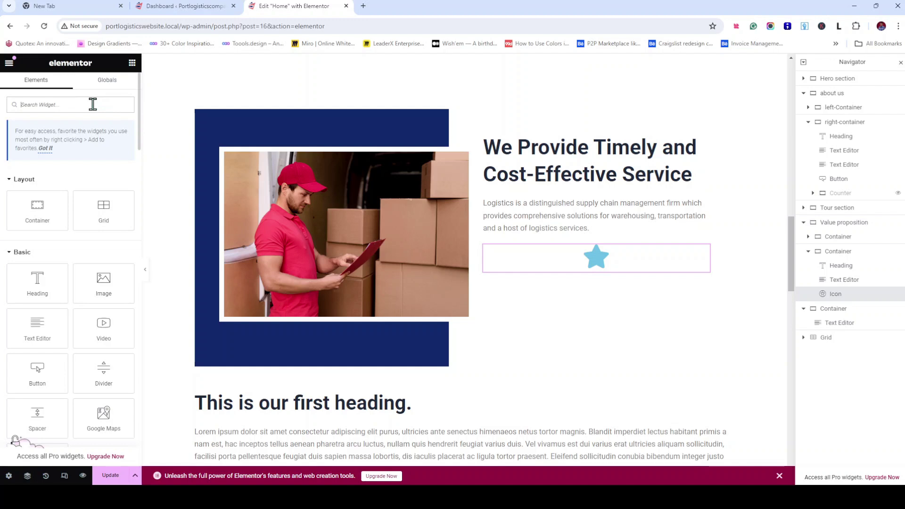
text(image)
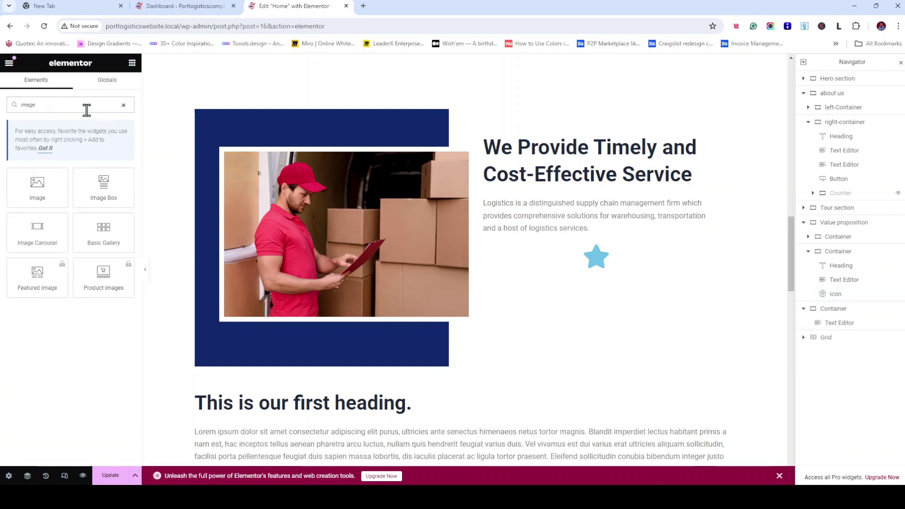
drag(101, 191, 590, 270)
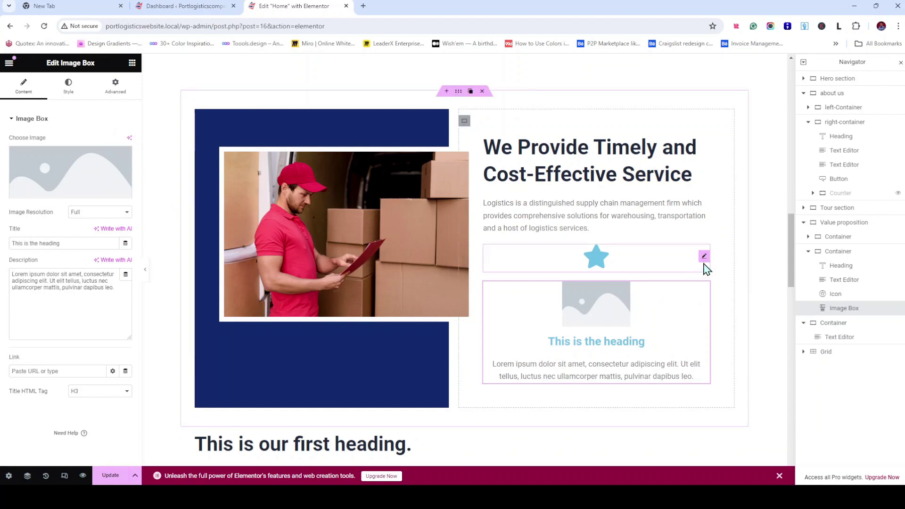
Add an Icon Box widget between the star icon and the image box
click(133, 63)
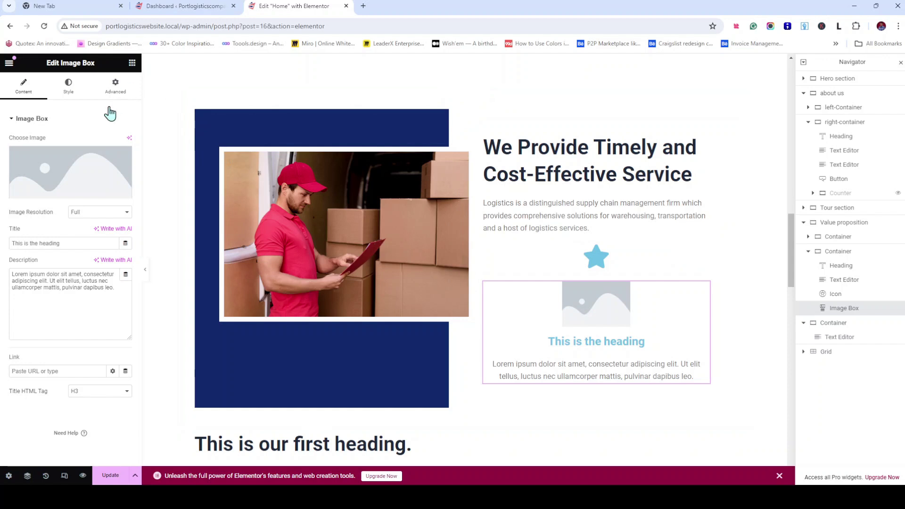
text(icon)
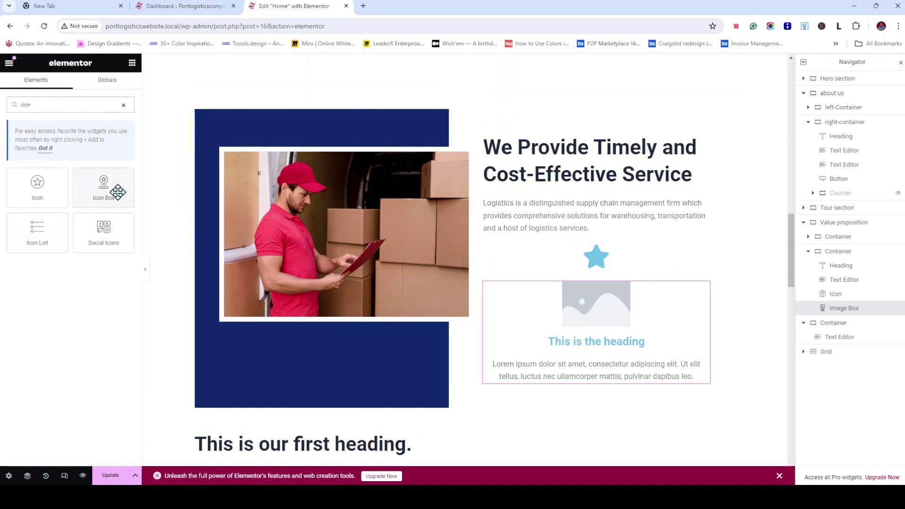
drag(114, 191, 588, 269)
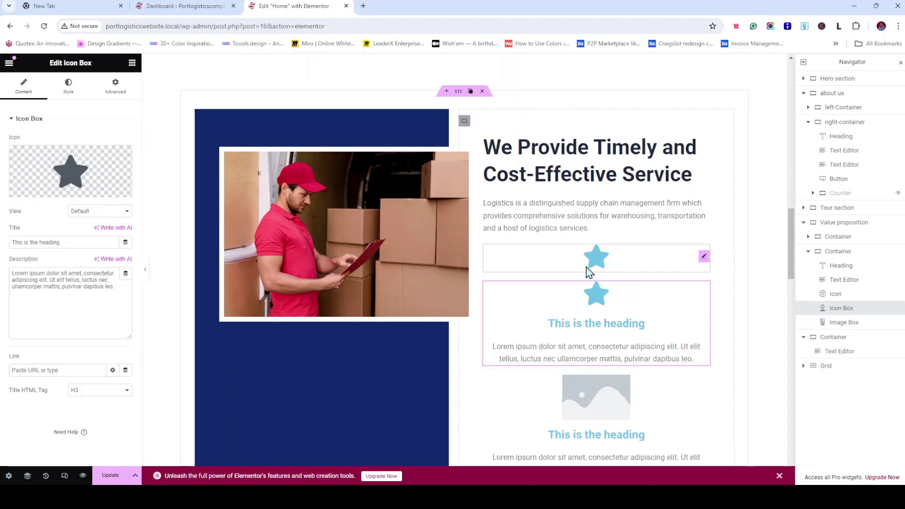
Browse the icon library for the star Icon widget and try to upload a custom icon to it
click(705, 258)
click(705, 259)
click(726, 90)
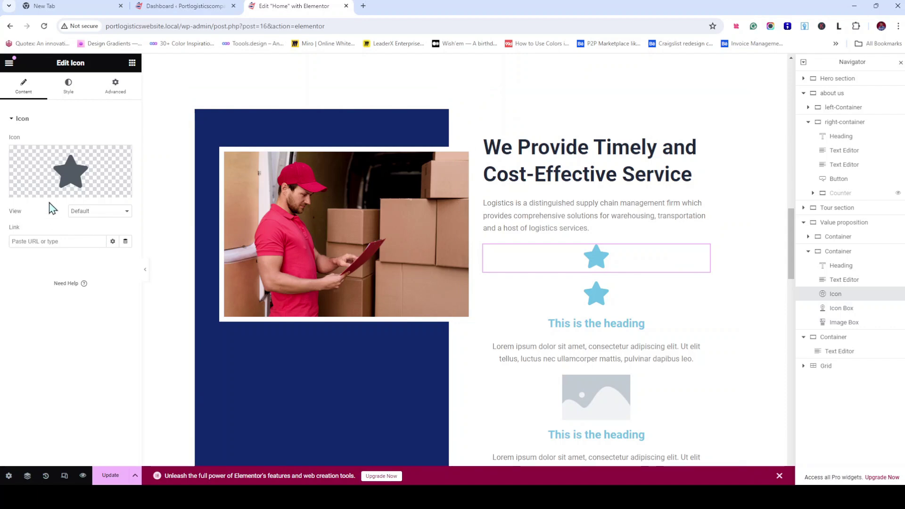
click(35, 195)
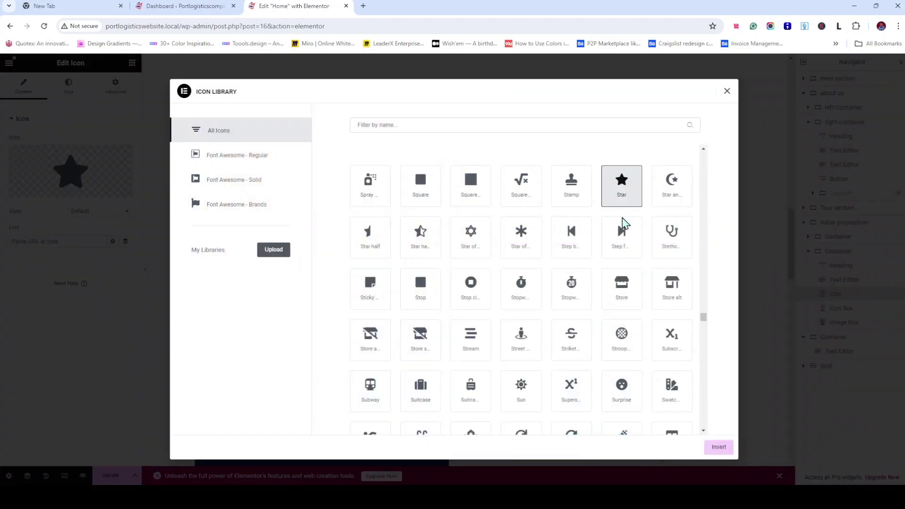
scroll(657, 227, down, 5)
scroll(600, 259, down, 10)
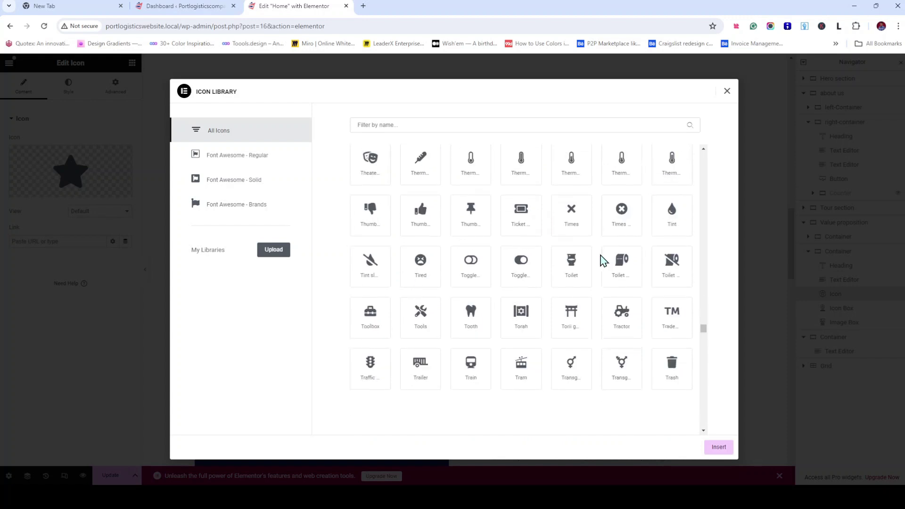
scroll(600, 258, down, 3)
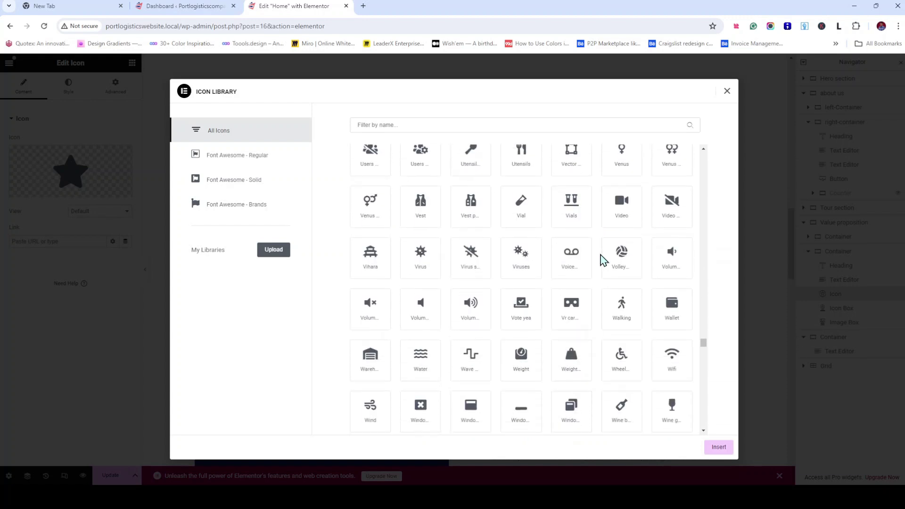
click(271, 252)
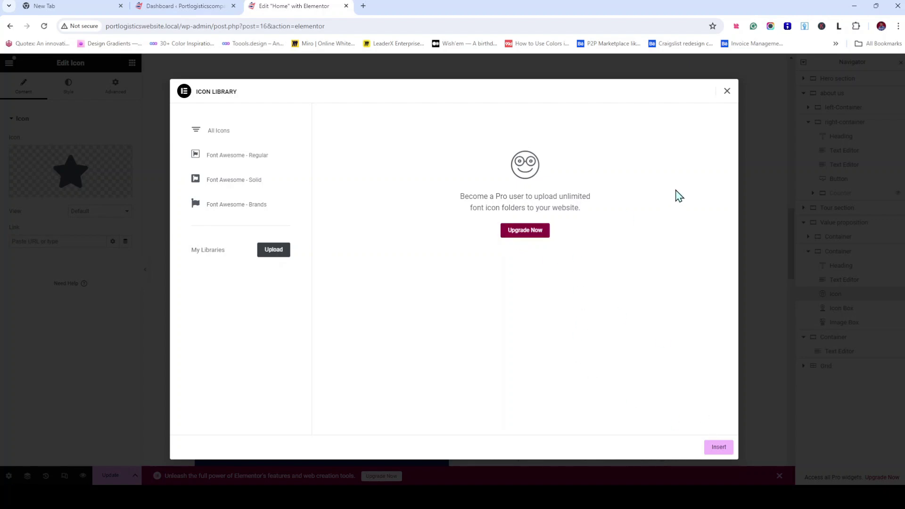
click(728, 92)
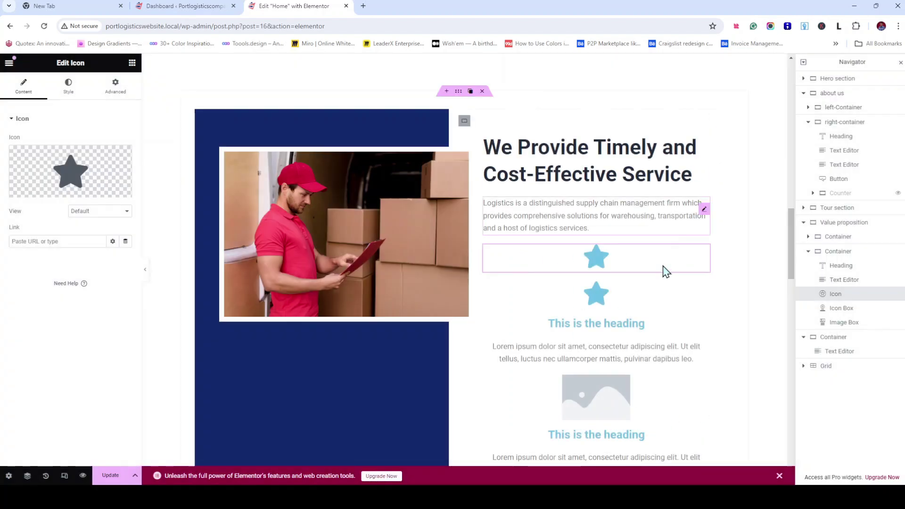
Try to upload a custom icon for the Icon Box widget through its icon library
click(706, 299)
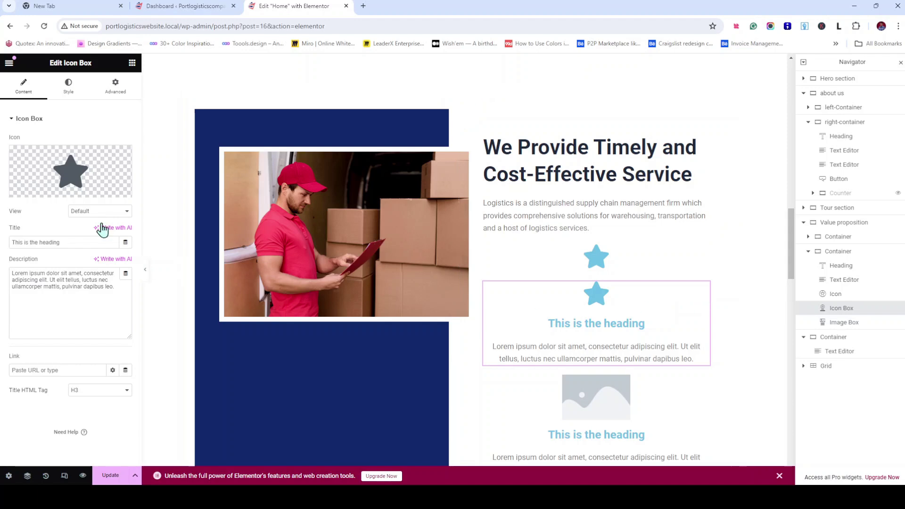
click(37, 195)
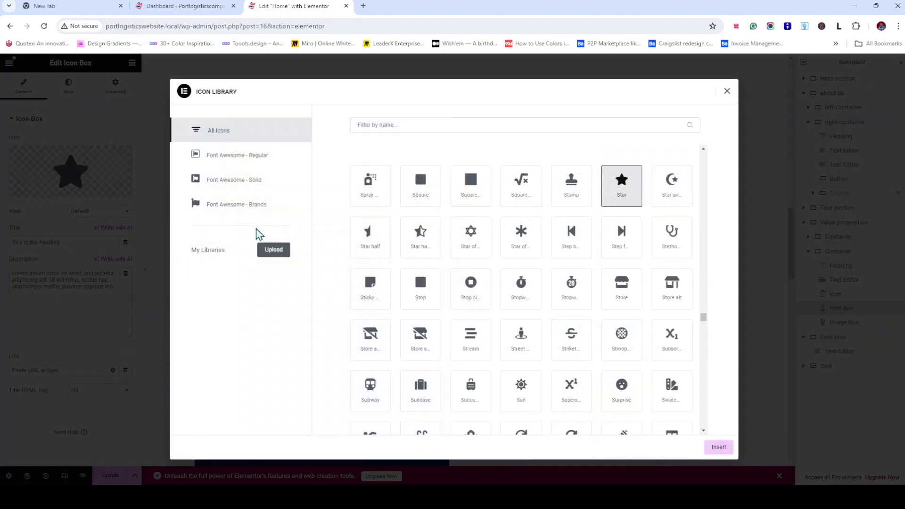
click(272, 250)
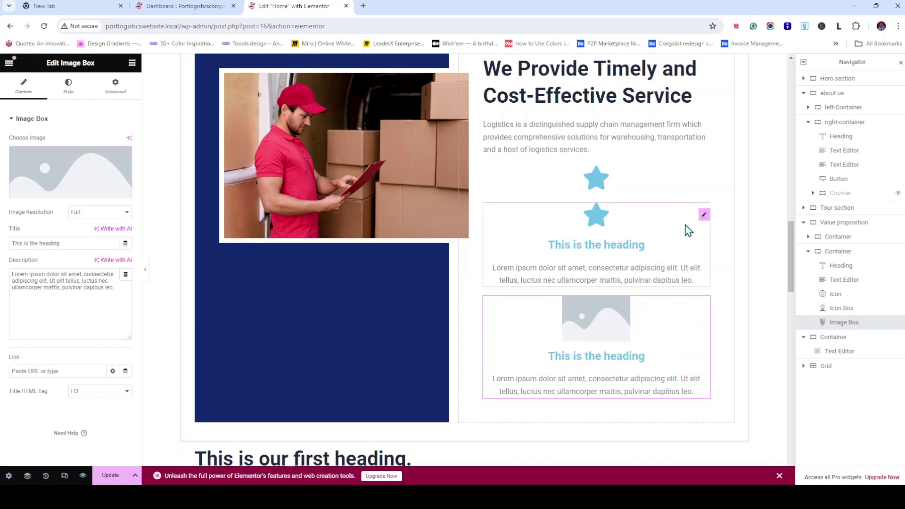
Delete the Icon Box and the star Icon widgets above the image box in the Value proposition section
mouse_move(701, 222)
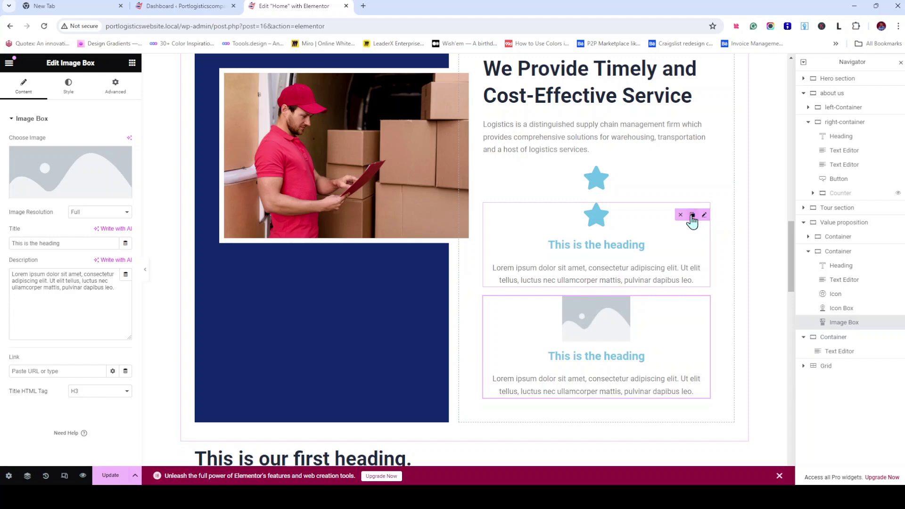
click(681, 215)
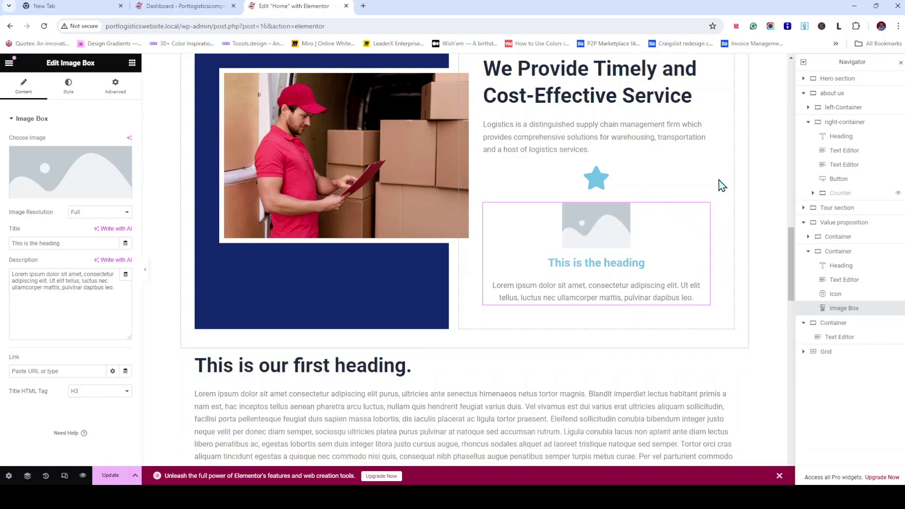
click(681, 178)
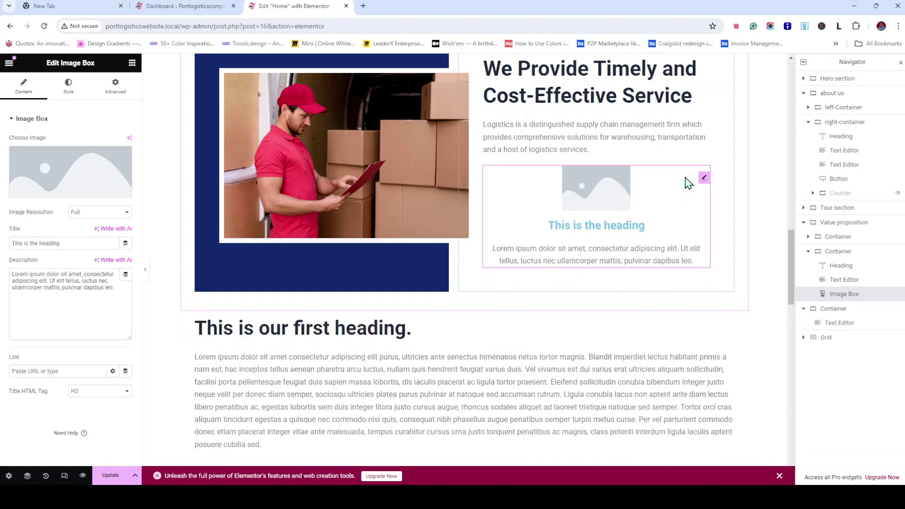
Search the widgets for "image" and add a second Image Box below the existing one
mouse_move(711, 186)
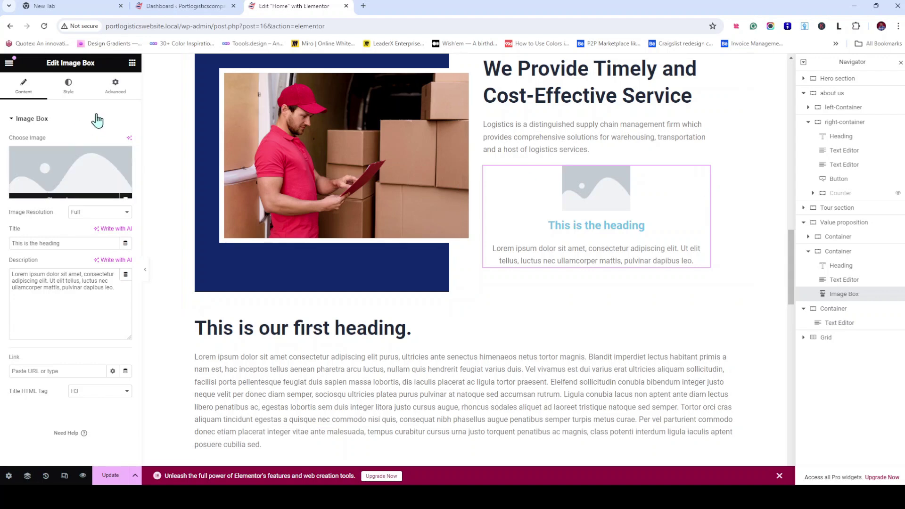
click(132, 62)
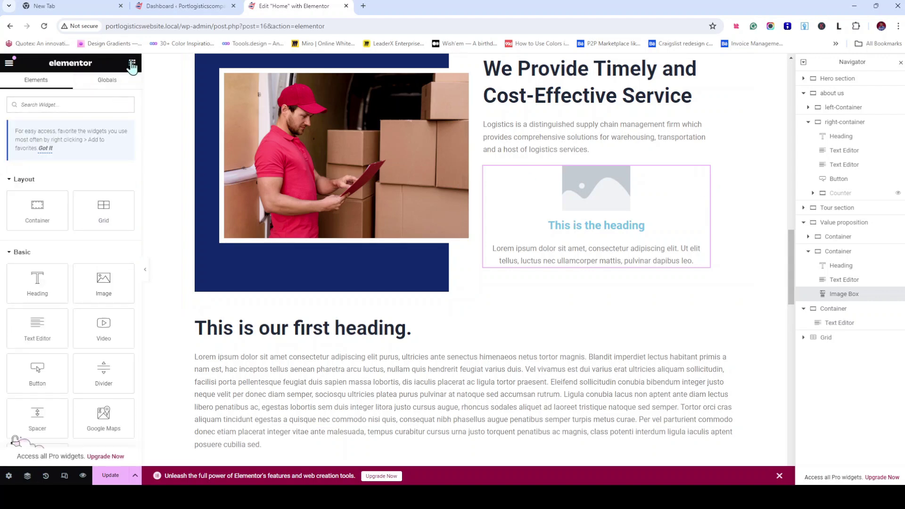
click(66, 104)
text(i)
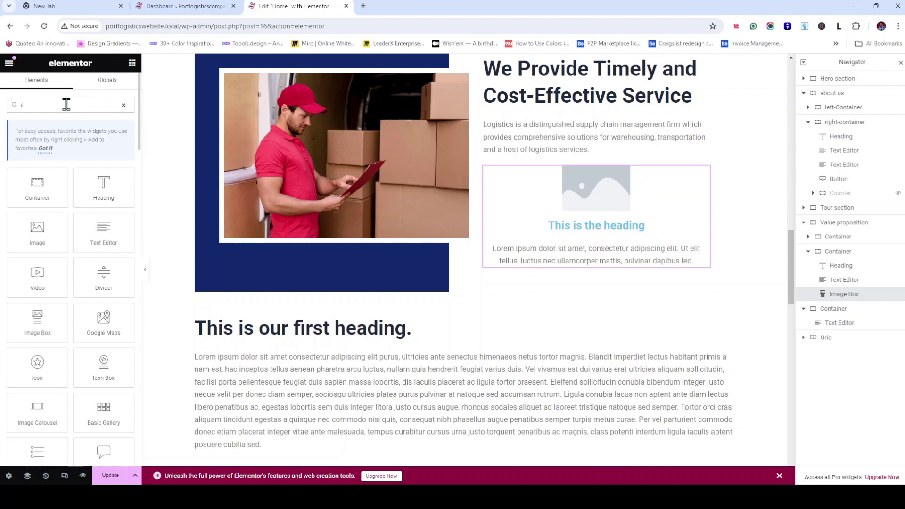
text(mage)
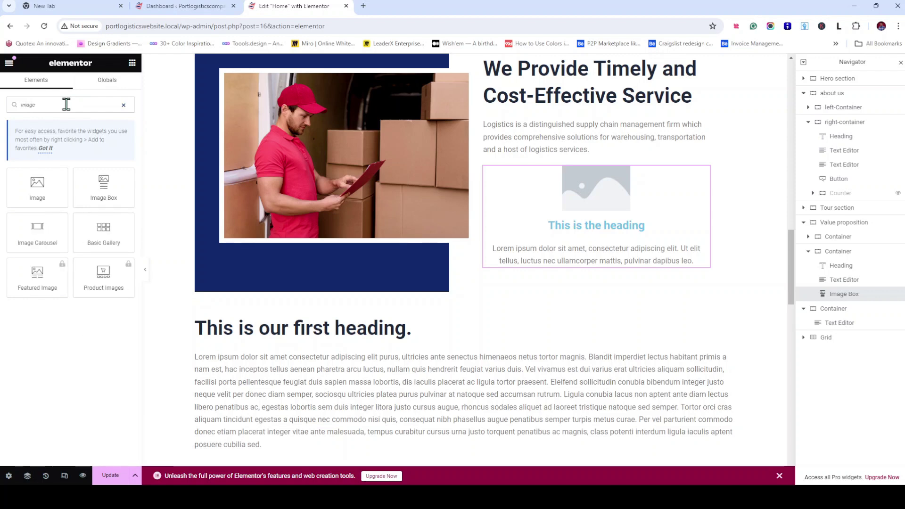
drag(104, 189, 573, 268)
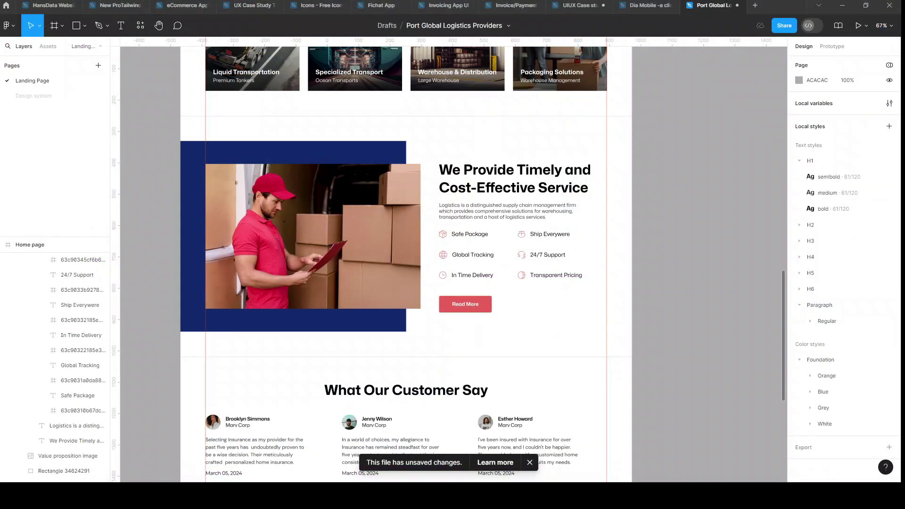
Switch to Figma and examine the two-column icon feature list beneath the Value proposition paragraph
scroll(523, 266, up, 5)
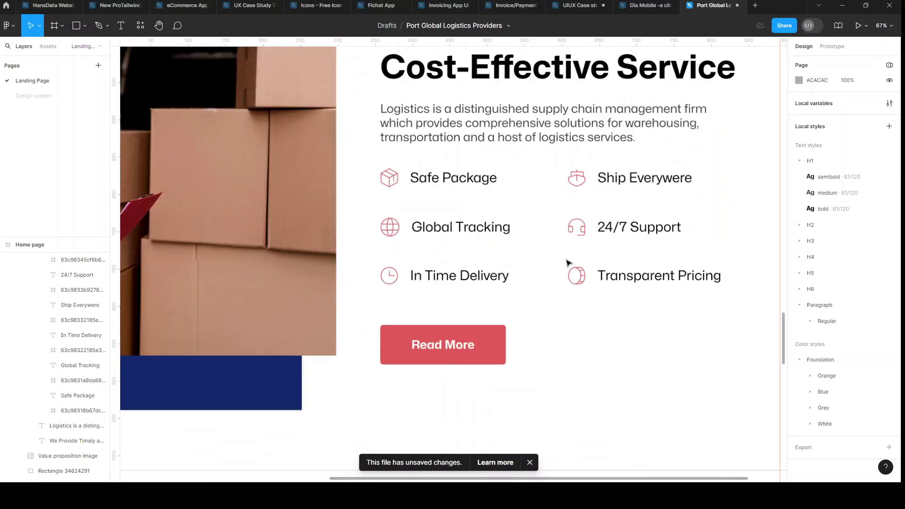
scroll(418, 177, up, 2)
scroll(420, 170, down, 4)
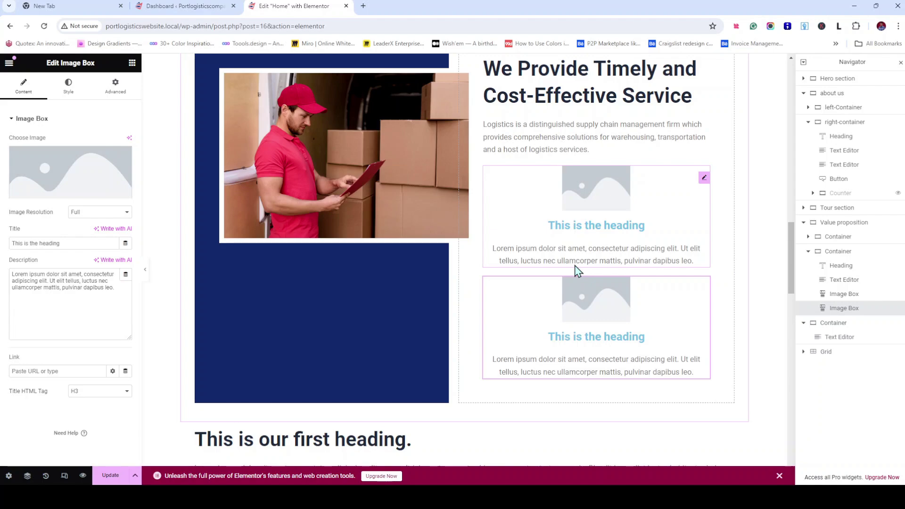
Switch back to Elementor and delete both image boxes beneath the Value proposition paragraph
scroll(576, 269, up, 10)
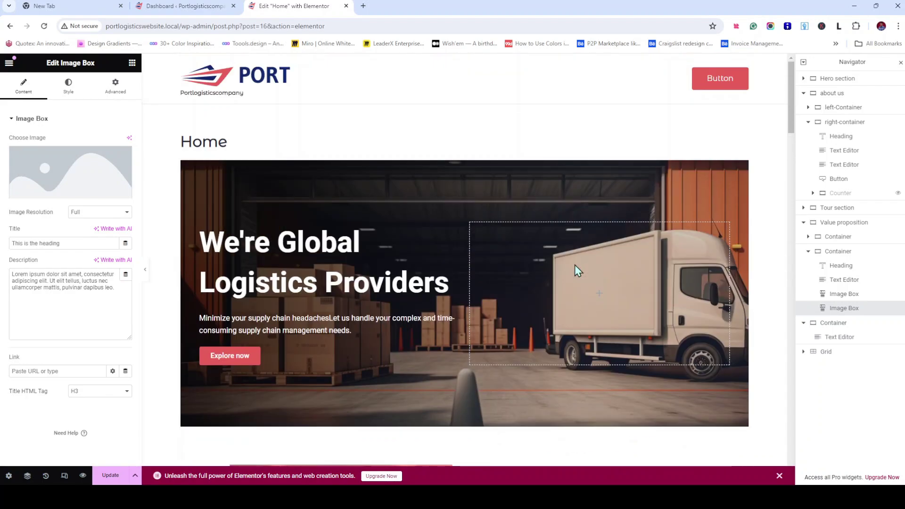
scroll(575, 268, down, 2)
scroll(583, 284, down, 10)
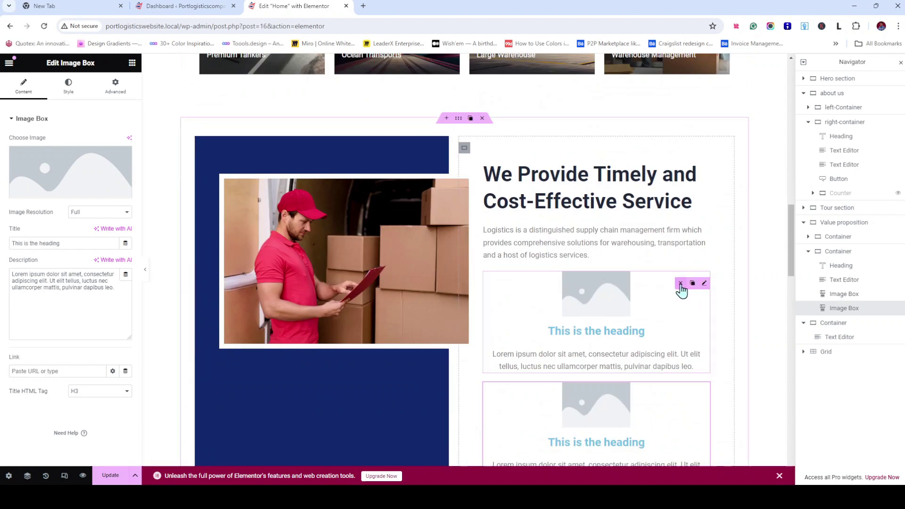
click(681, 288)
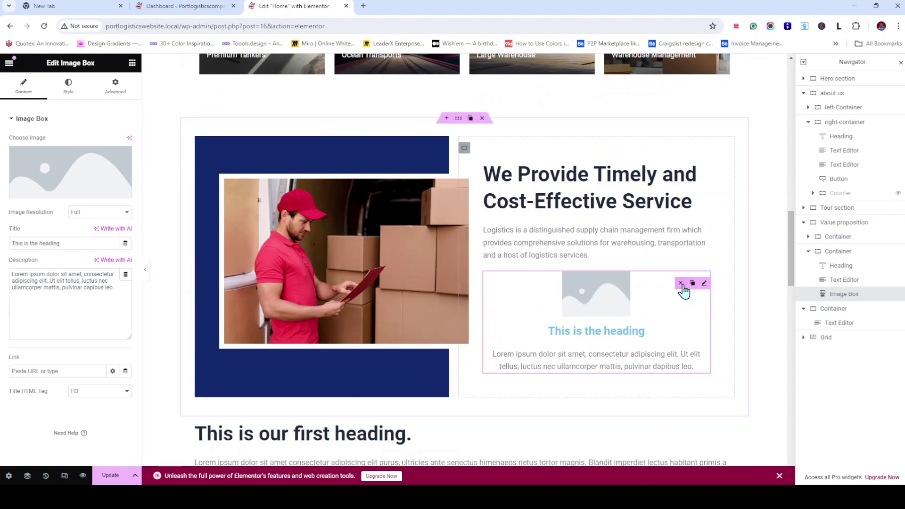
click(682, 289)
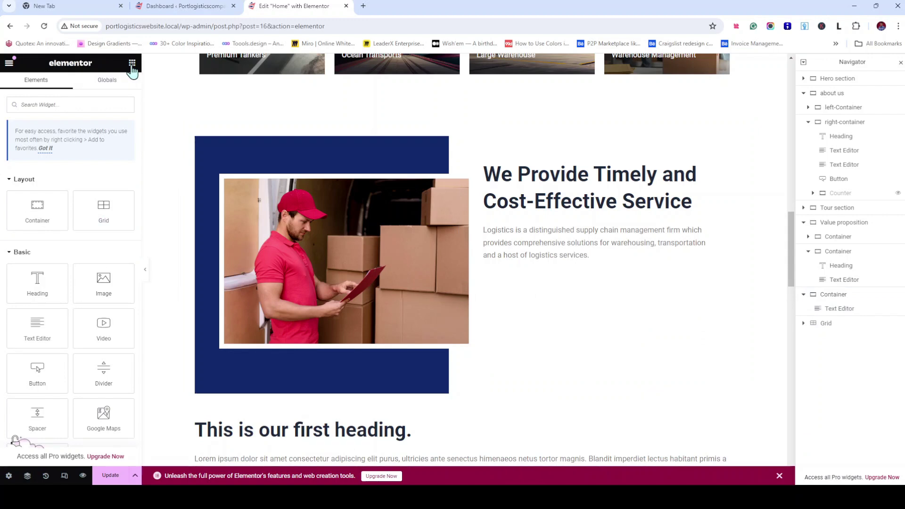
Add a container below the Value proposition paragraph and place an Image Box widget inside it
drag(41, 218, 613, 263)
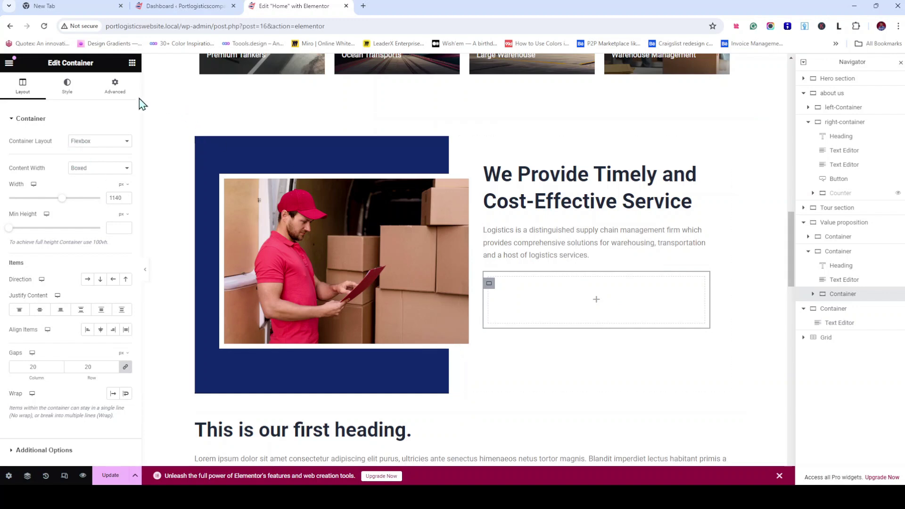
click(131, 64)
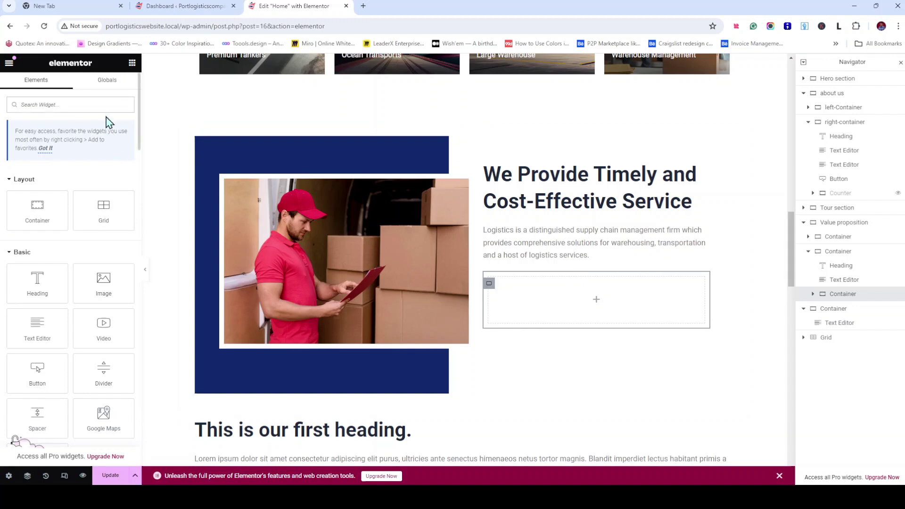
text(image)
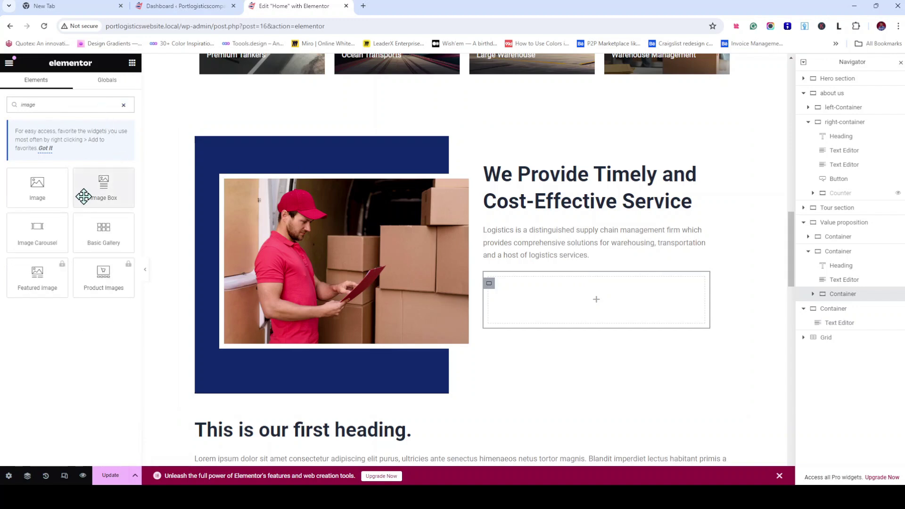
drag(102, 188, 567, 302)
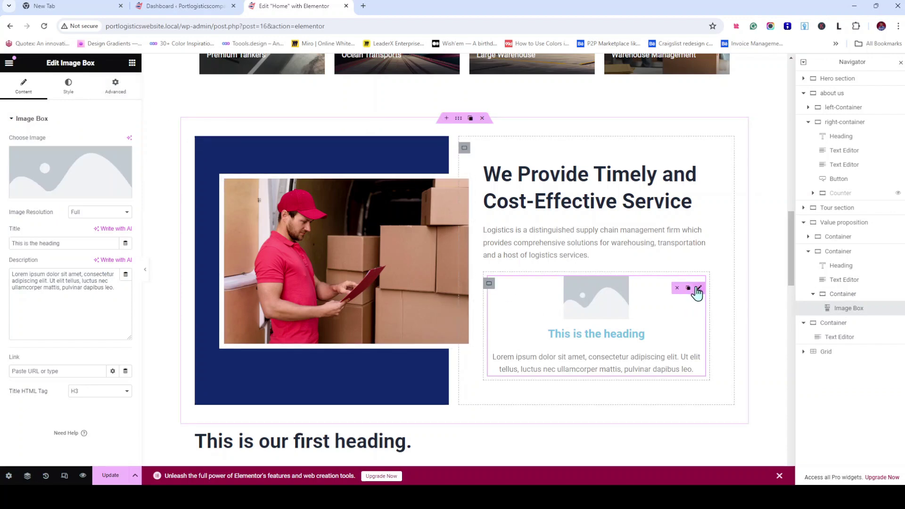
Duplicate the image box and set its container's direction to a horizontal row
click(688, 289)
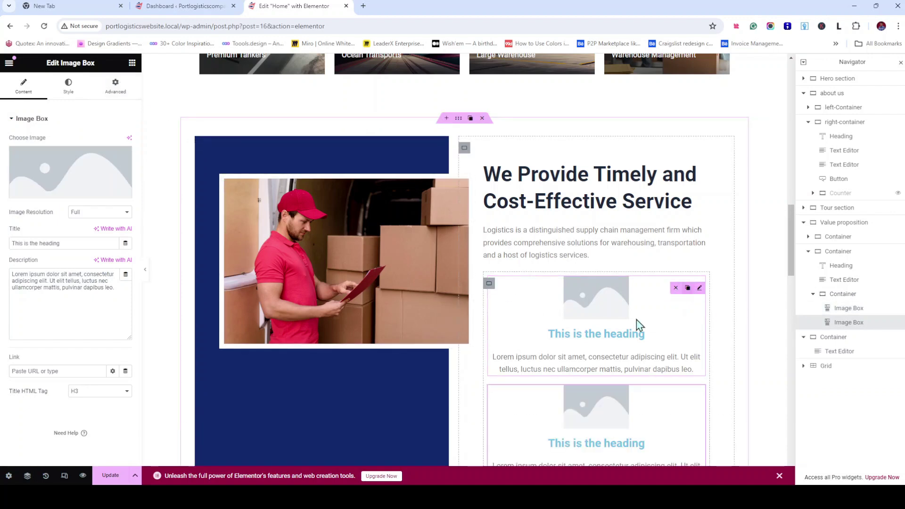
click(489, 284)
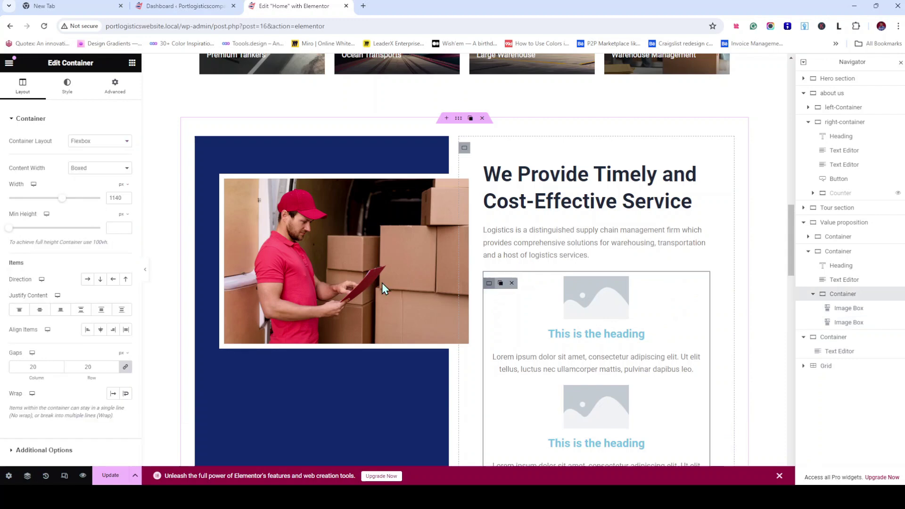
click(86, 280)
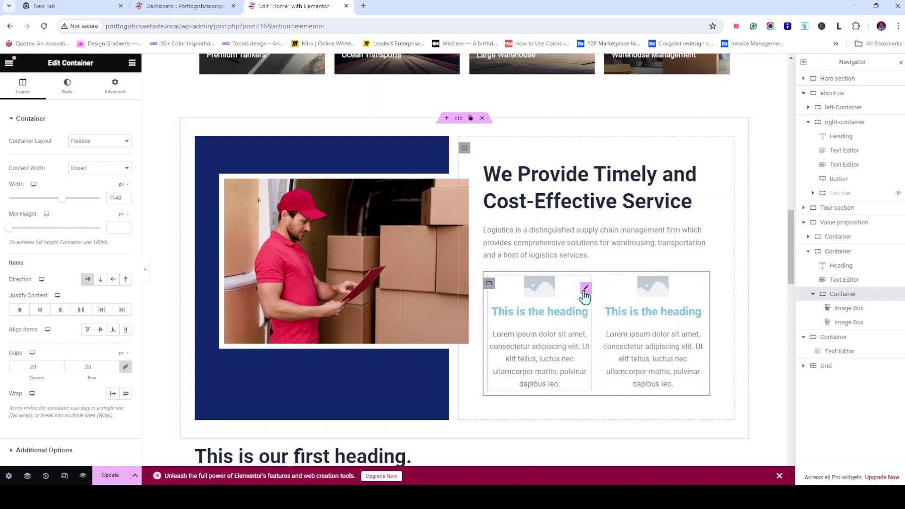
Set the first image box's image position to Left and clear its description text
click(585, 290)
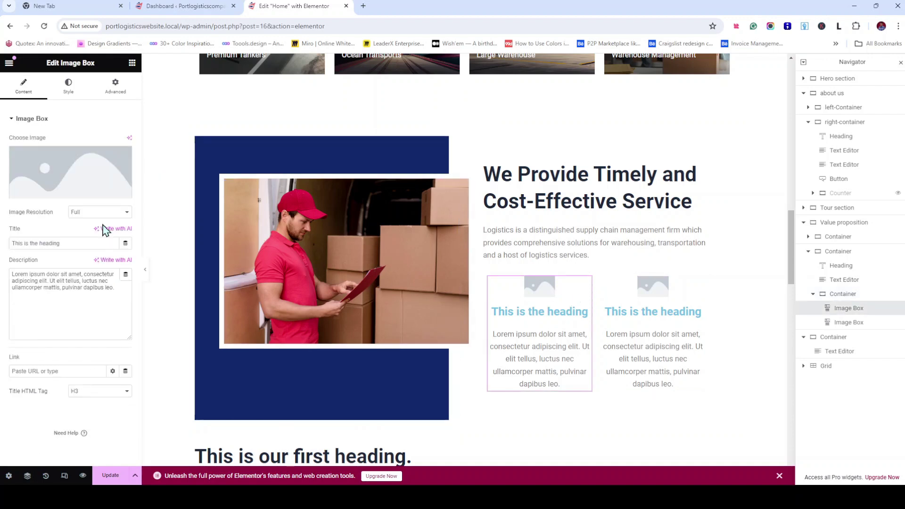
click(69, 95)
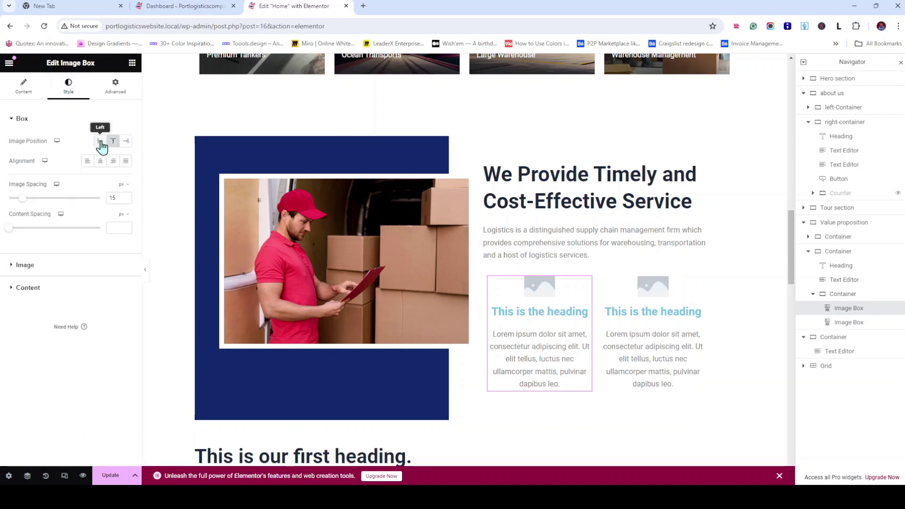
click(100, 141)
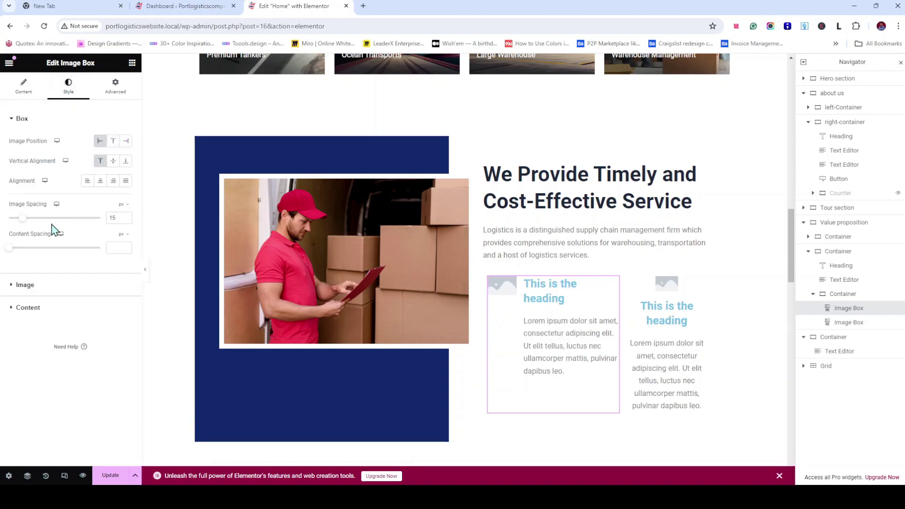
click(24, 87)
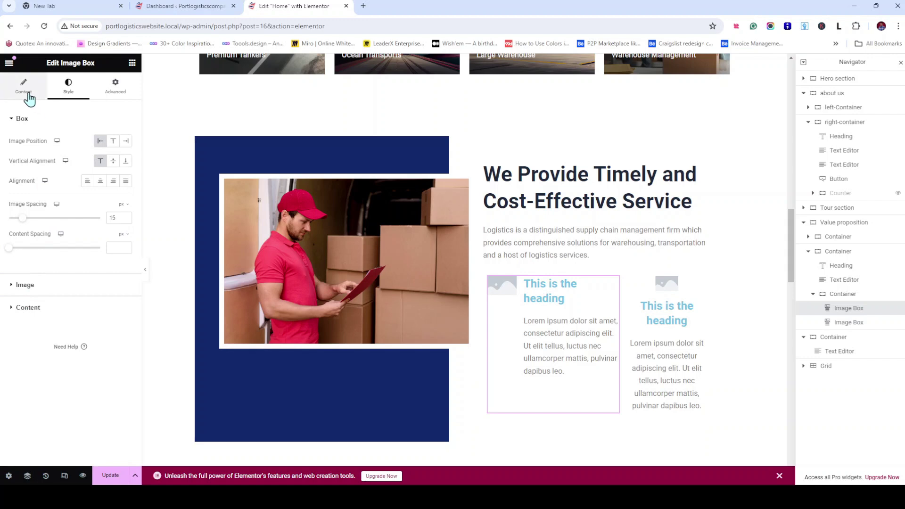
drag(117, 289, 10, 279)
key(BackSpace)
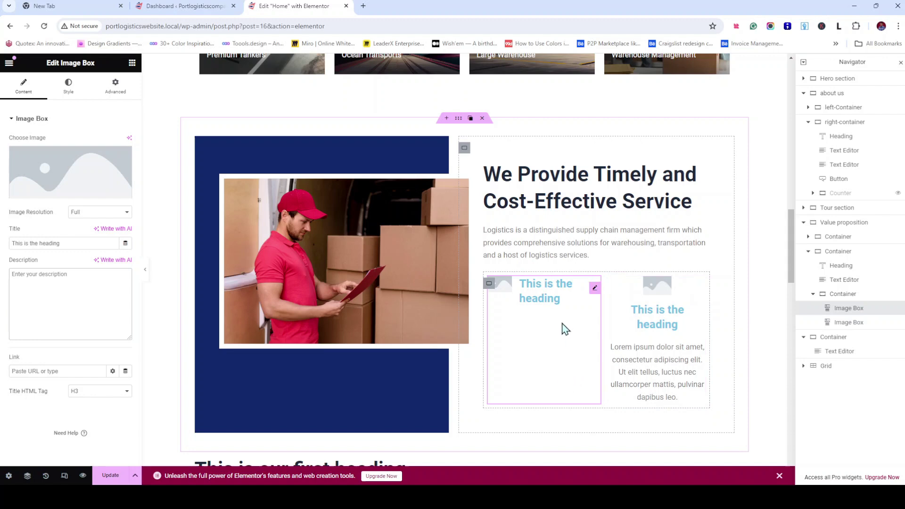
Replace the second image box below the Value proposition paragraph with a duplicate of the first, removing the accidentally duplicated container
click(675, 287)
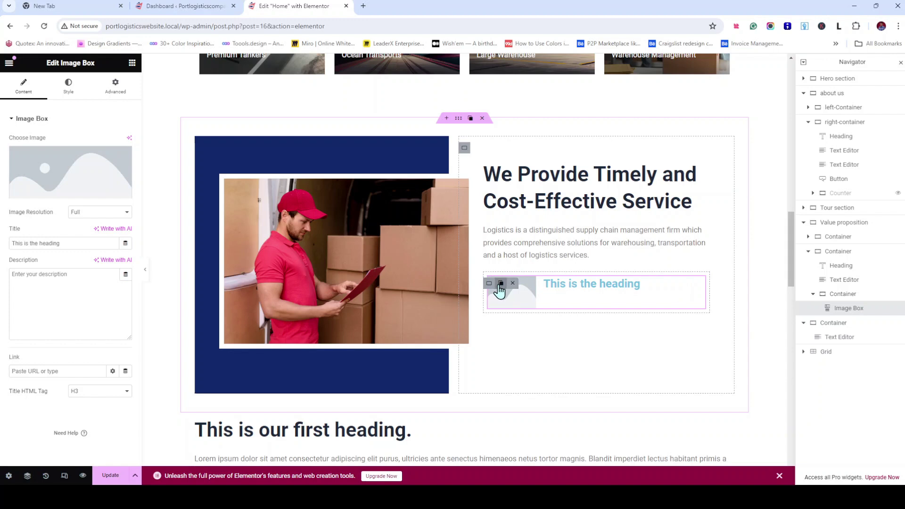
click(500, 286)
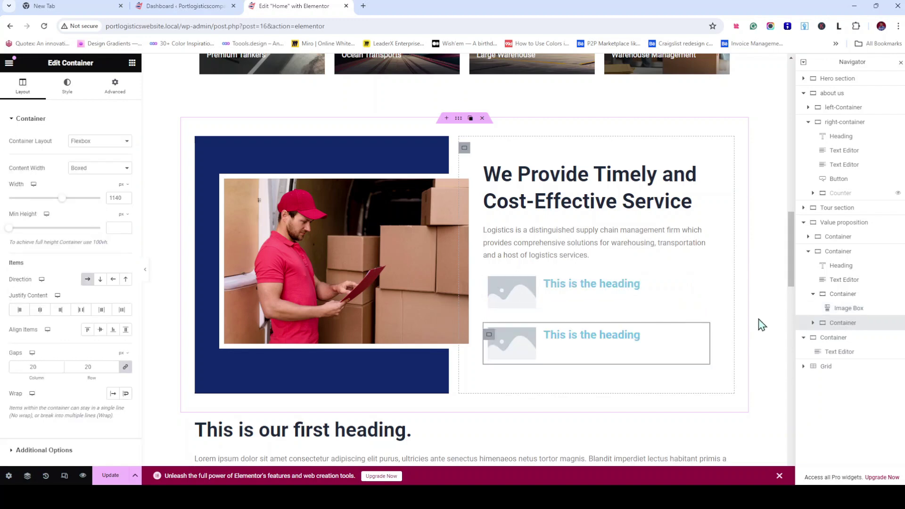
key(Delete)
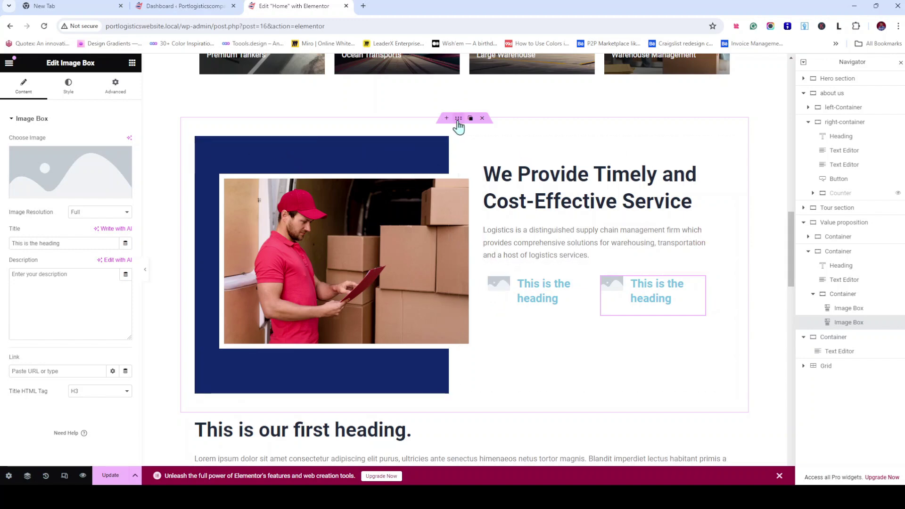
Check the padding values of the Value proposition section and of its heading-and-text container
click(764, 182)
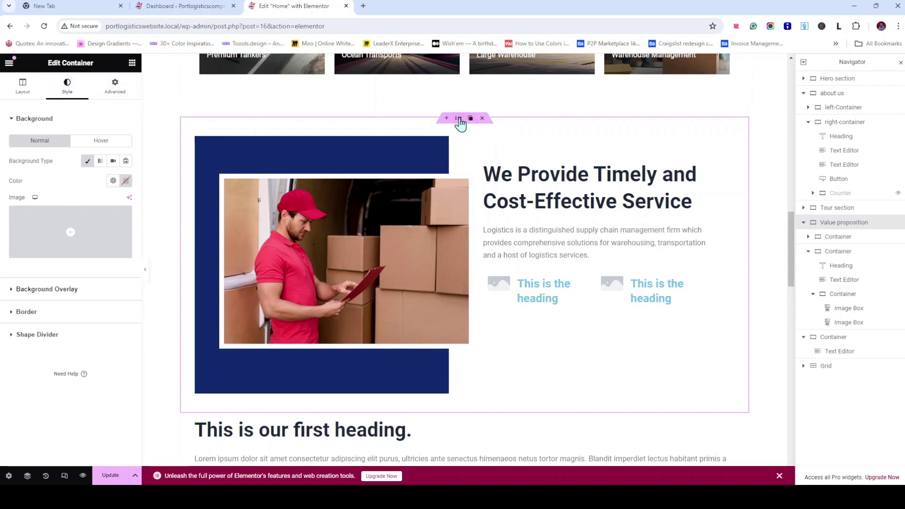
click(132, 62)
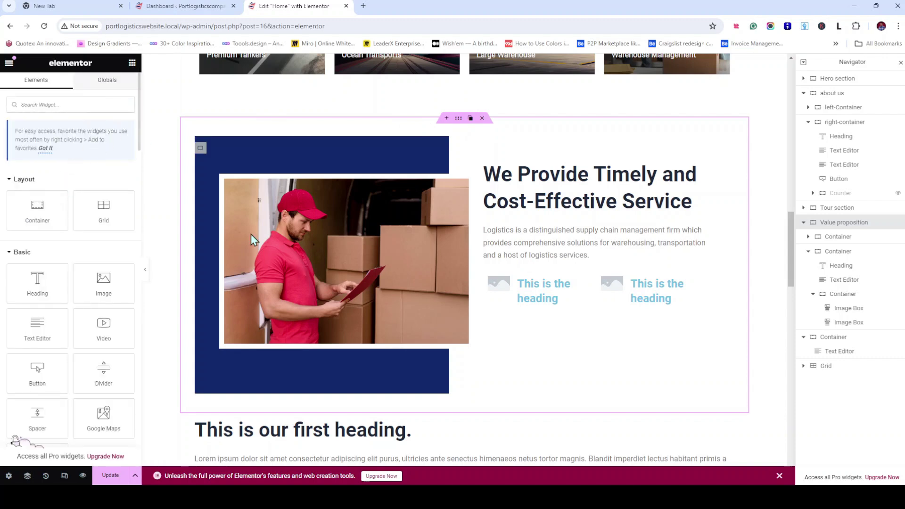
click(459, 119)
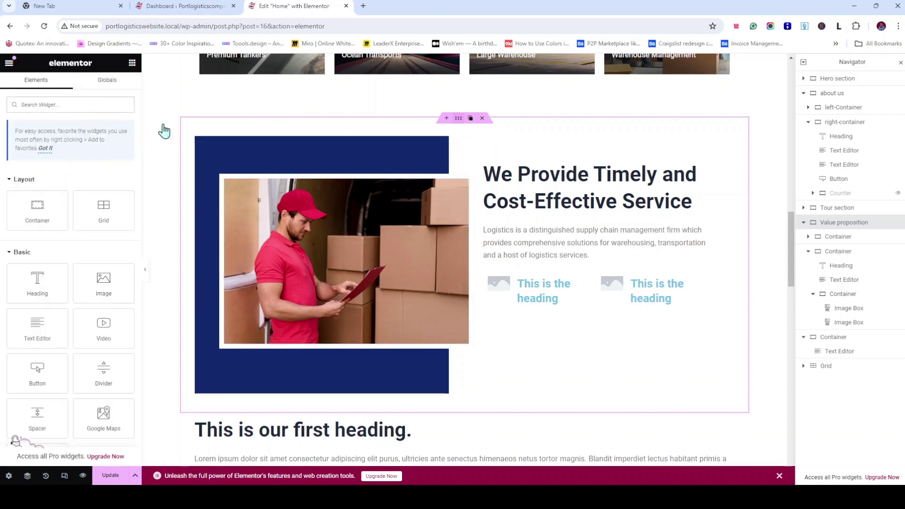
click(108, 93)
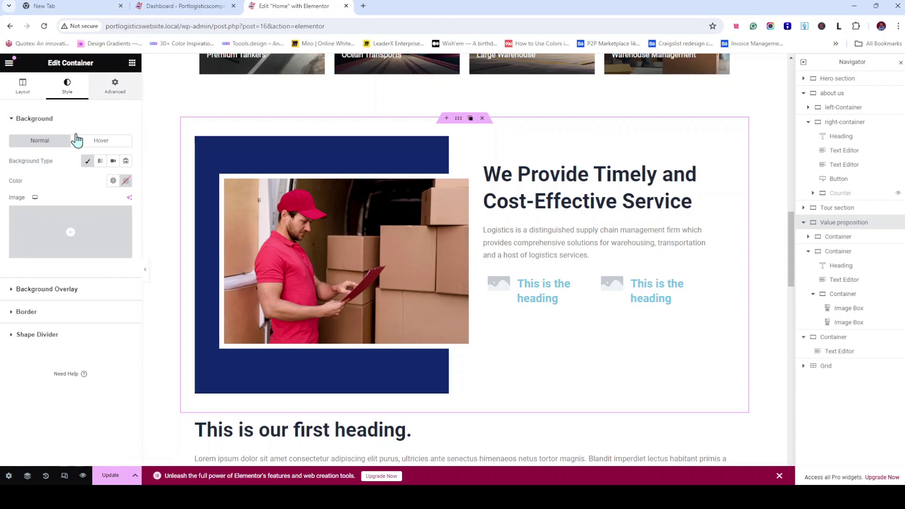
double_click(49, 188)
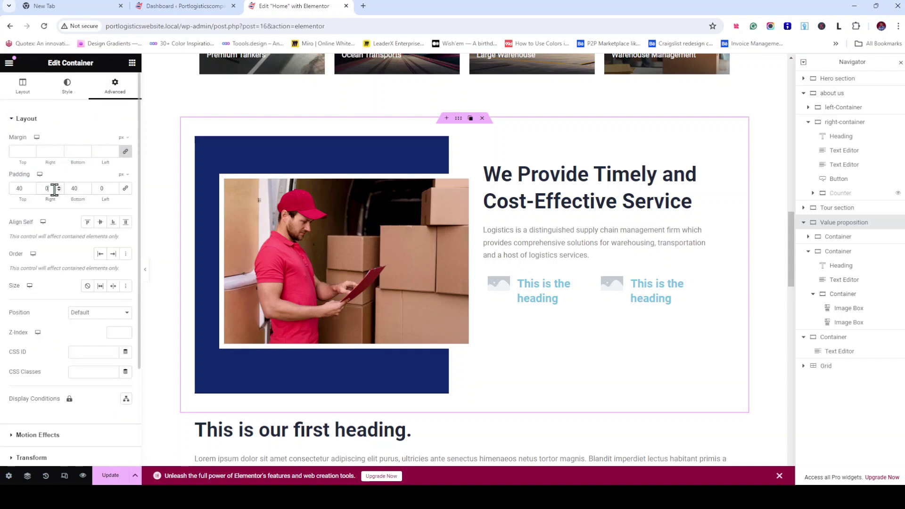
click(96, 188)
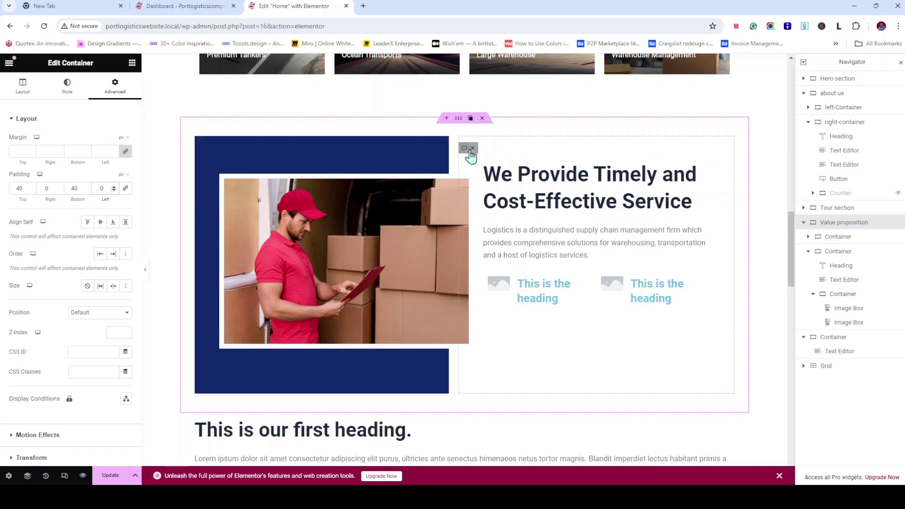
click(464, 149)
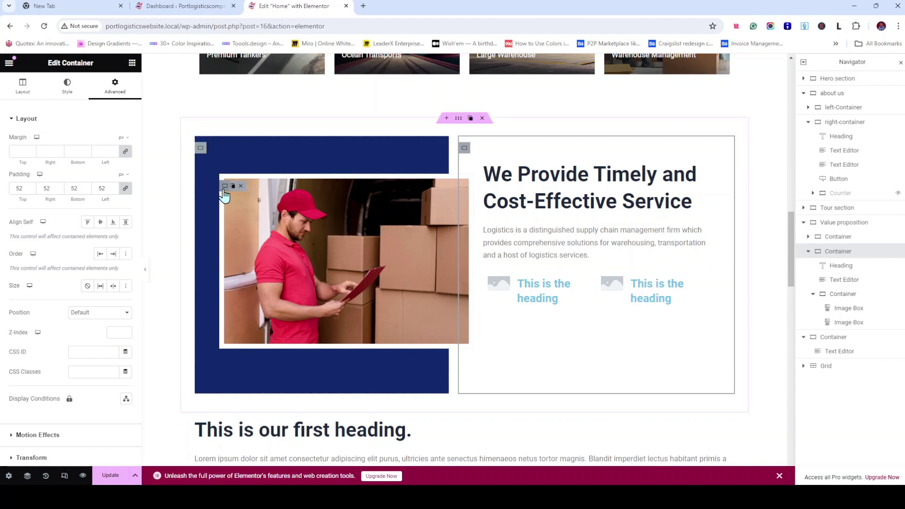
Set the horizontal offset of the framed courier photo's container to 48 px
click(226, 186)
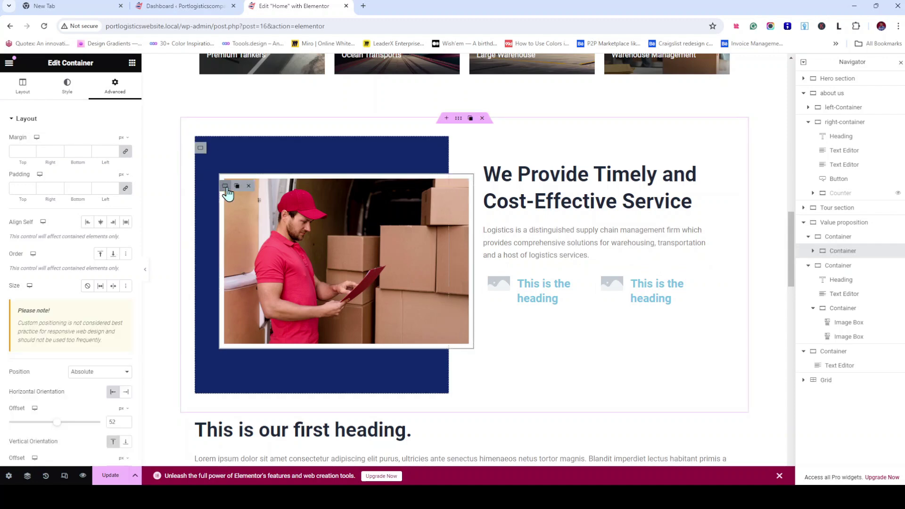
scroll(118, 283, down, 2)
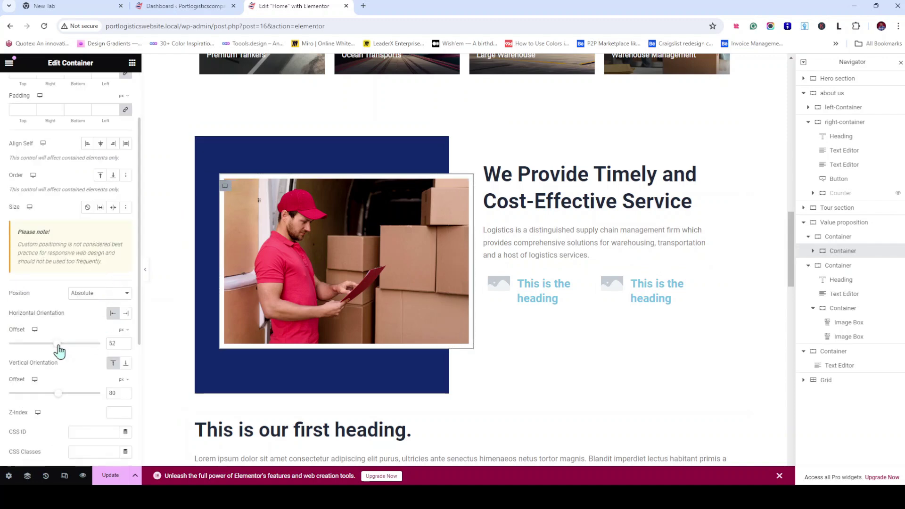
drag(57, 349, 57, 349)
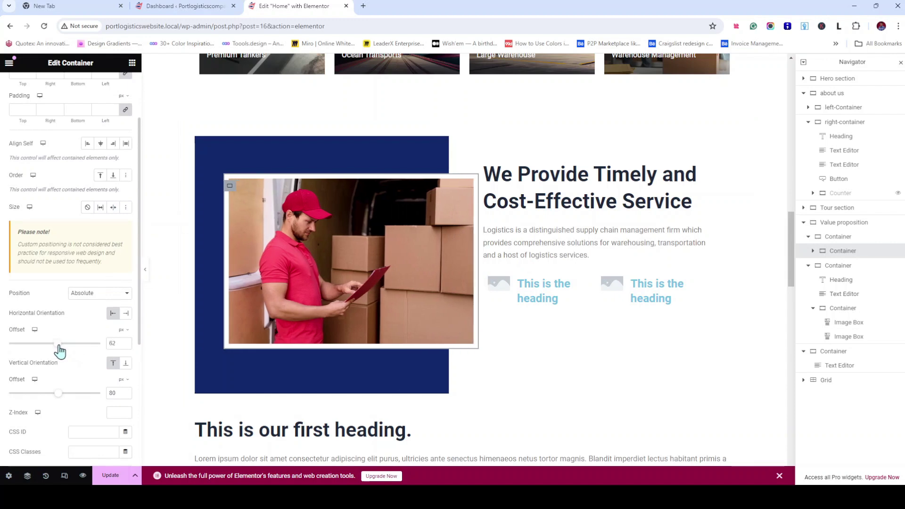
click(126, 346)
click(126, 346)
click(126, 346)
click(126, 346)
click(126, 346)
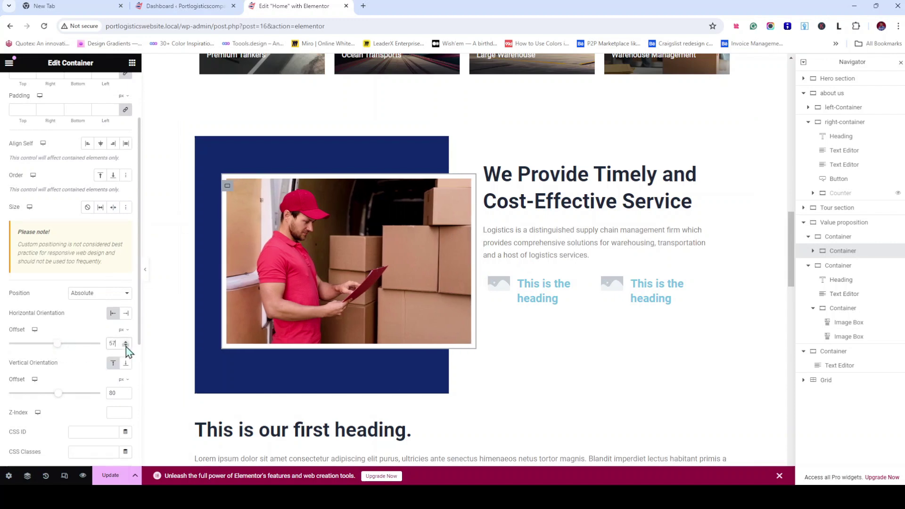
click(126, 346)
click(126, 347)
click(126, 346)
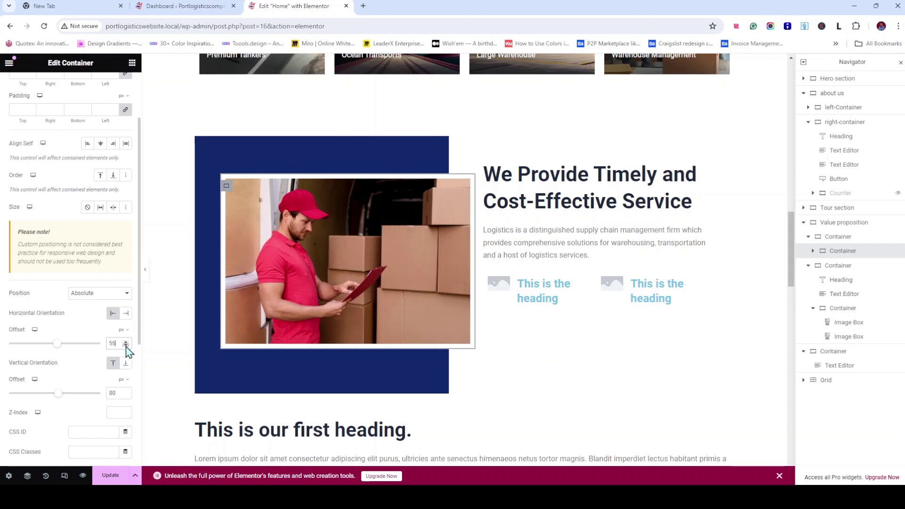
click(126, 346)
click(126, 346)
click(126, 346)
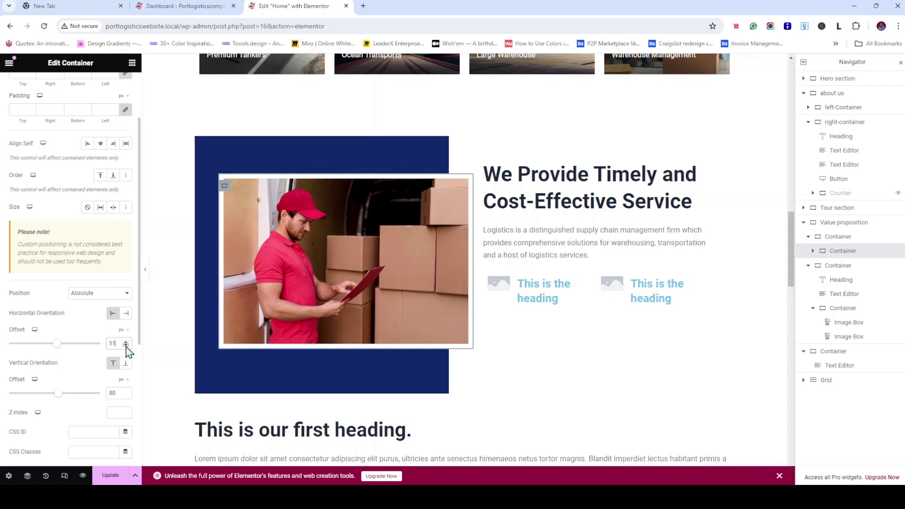
click(126, 346)
click(126, 346)
click(126, 346)
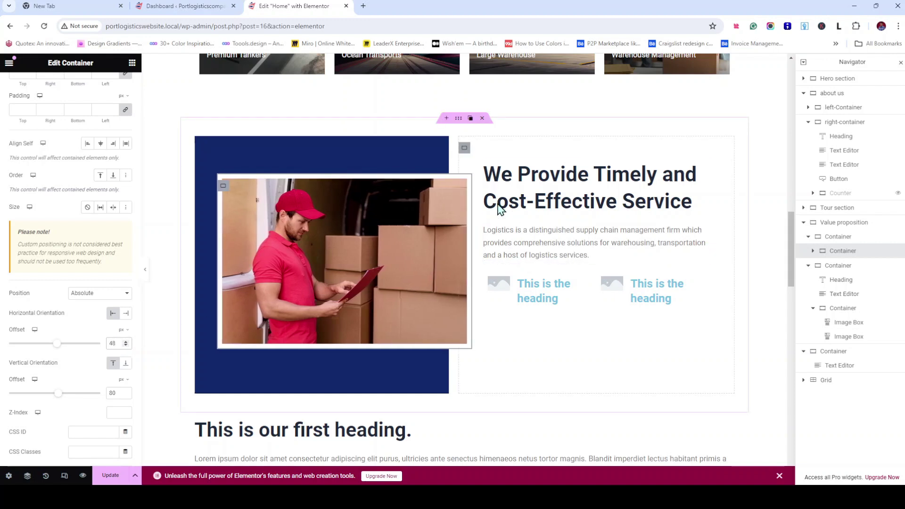
Set the padding of the Value proposition heading-and-text container to 40 px on all sides
click(576, 214)
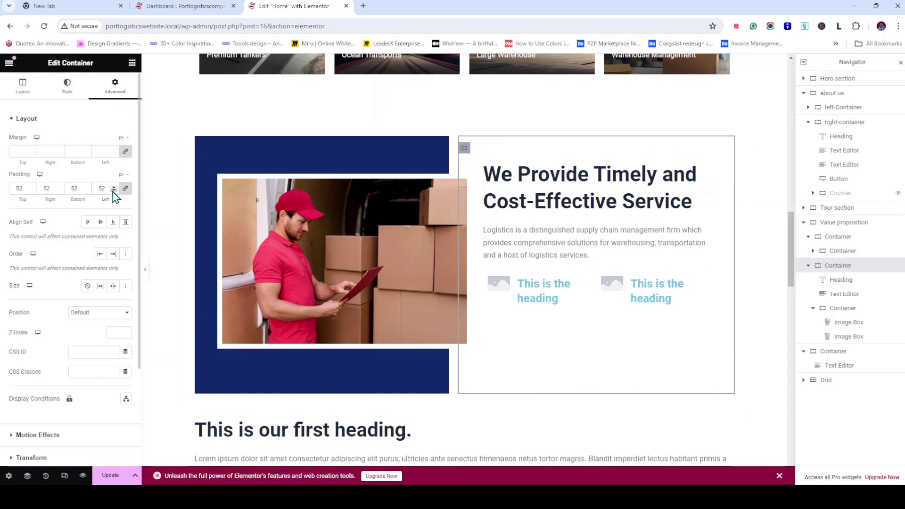
click(113, 190)
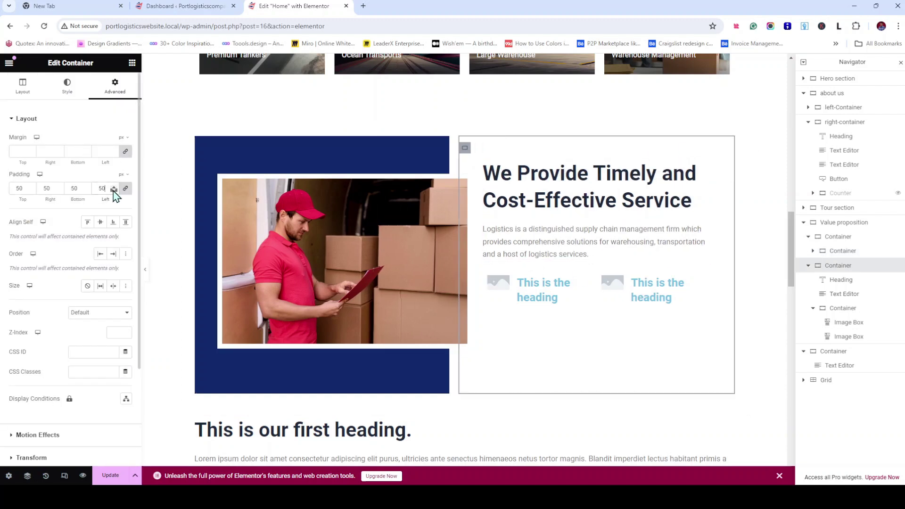
click(114, 191)
click(114, 190)
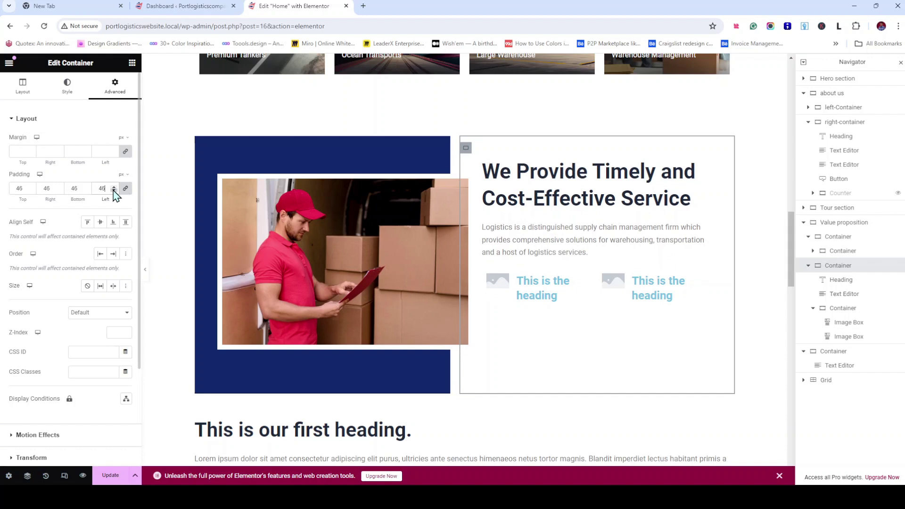
click(114, 190)
click(114, 191)
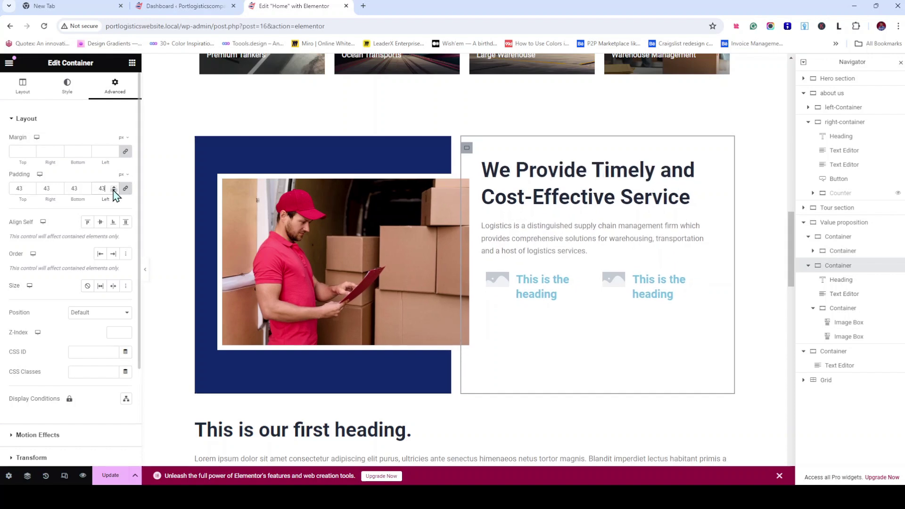
click(113, 191)
click(114, 191)
click(114, 190)
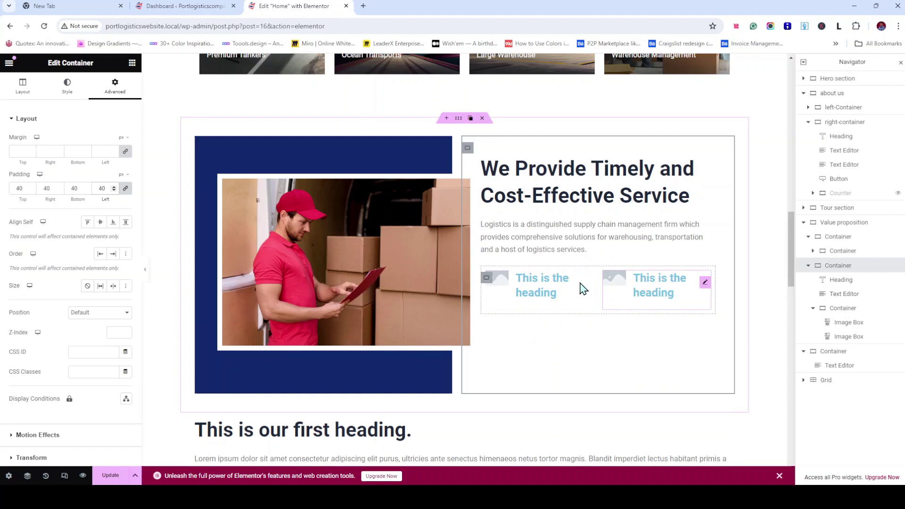
Open the image selection for the first image box and upload the red line icons to the media library
click(487, 282)
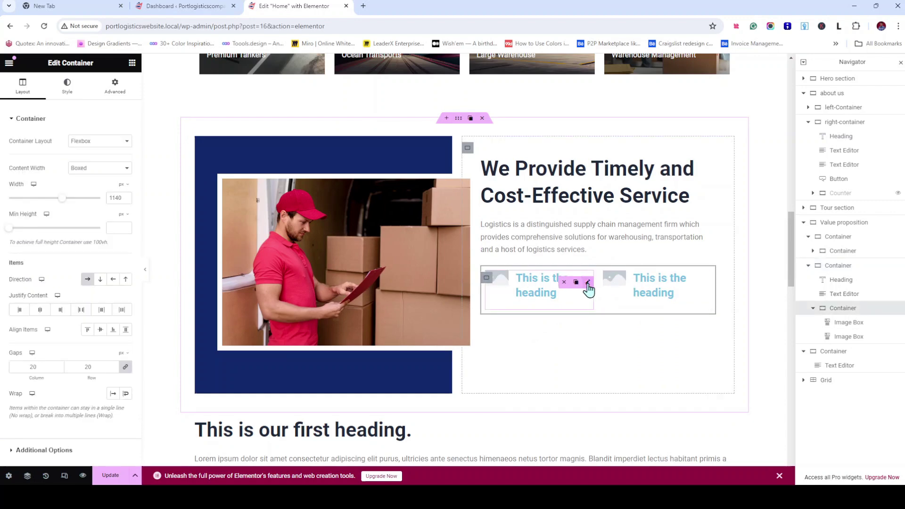
click(589, 283)
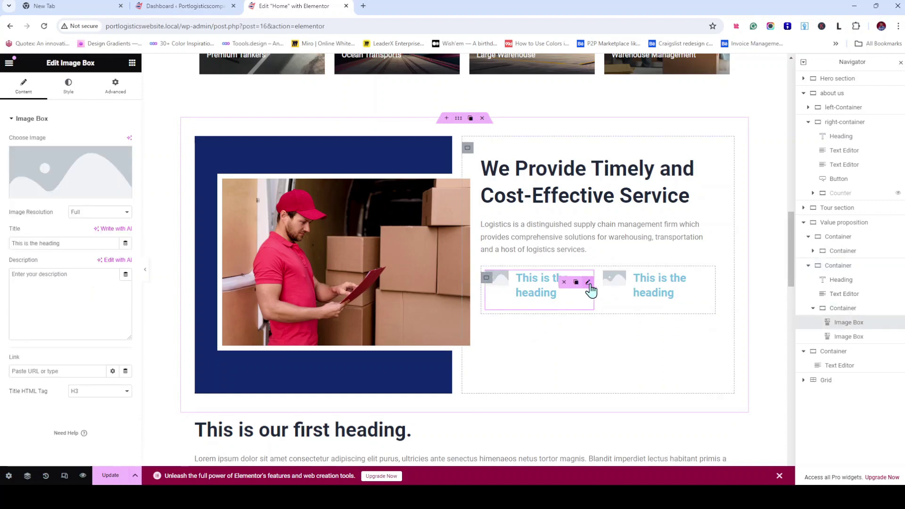
click(84, 192)
click(142, 100)
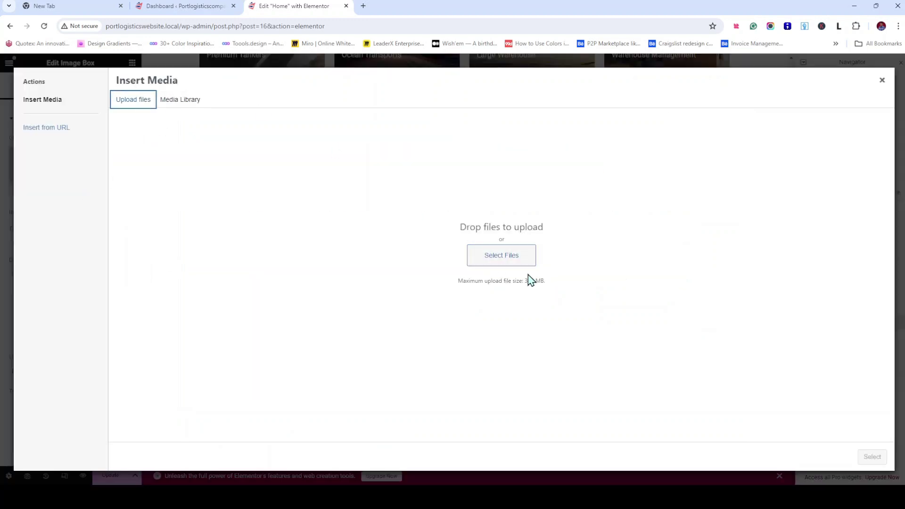
click(514, 257)
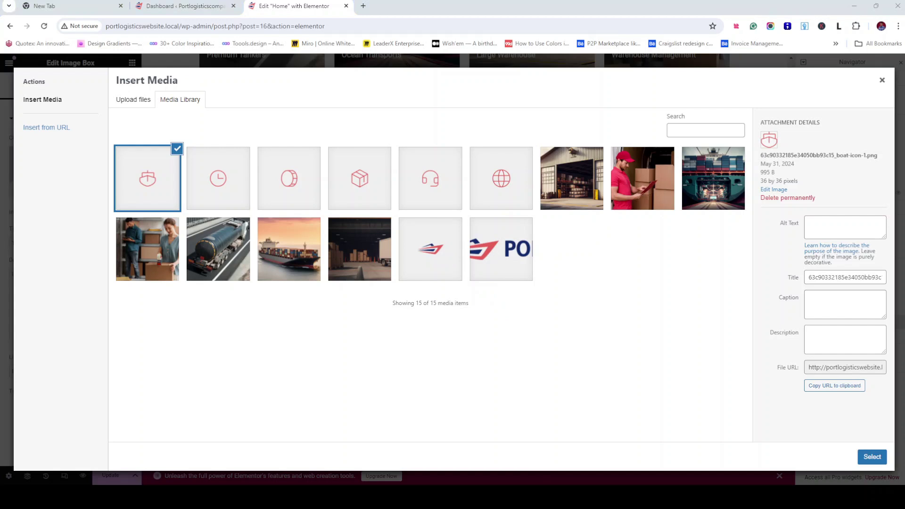
Give the box icon the title, alt text and description "Safe Package" and insert it into the first image box
click(363, 180)
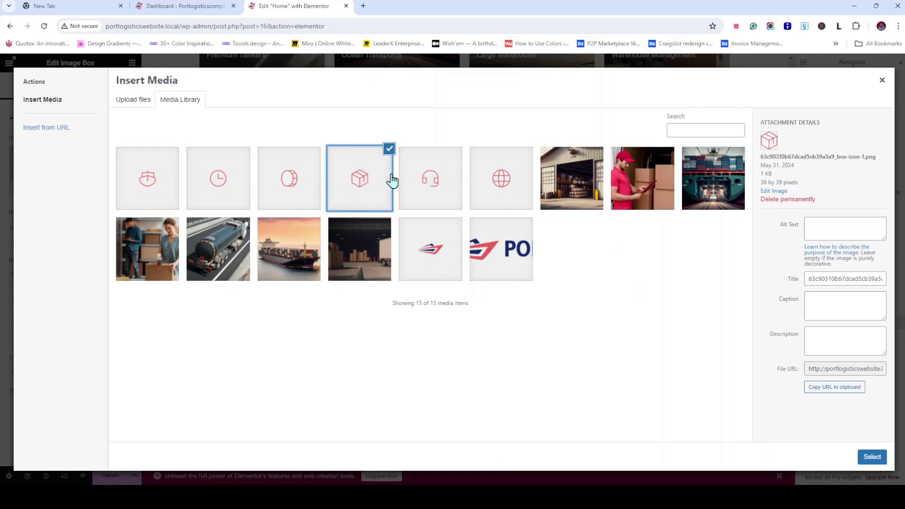
click(852, 279)
key(ctrl+a)
text(Safe Package)
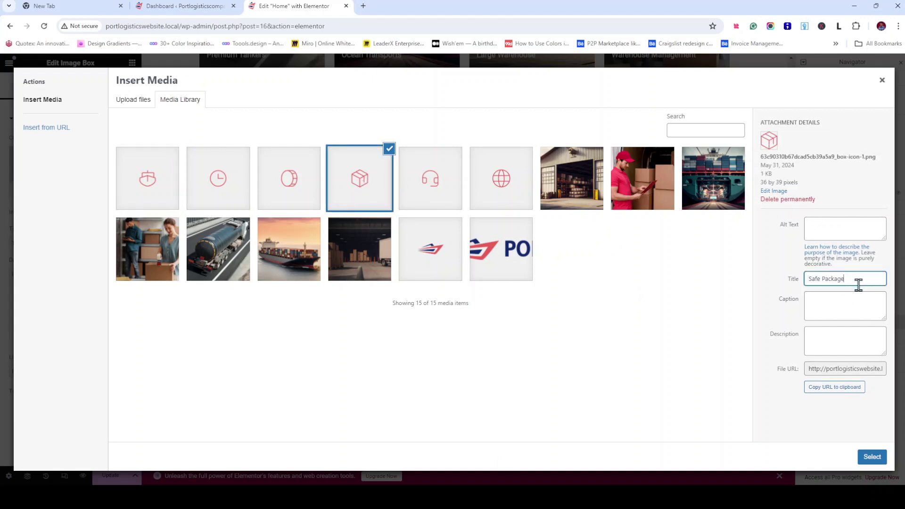
click(841, 235)
text(Safe Package)
click(857, 343)
text(Safe Package)
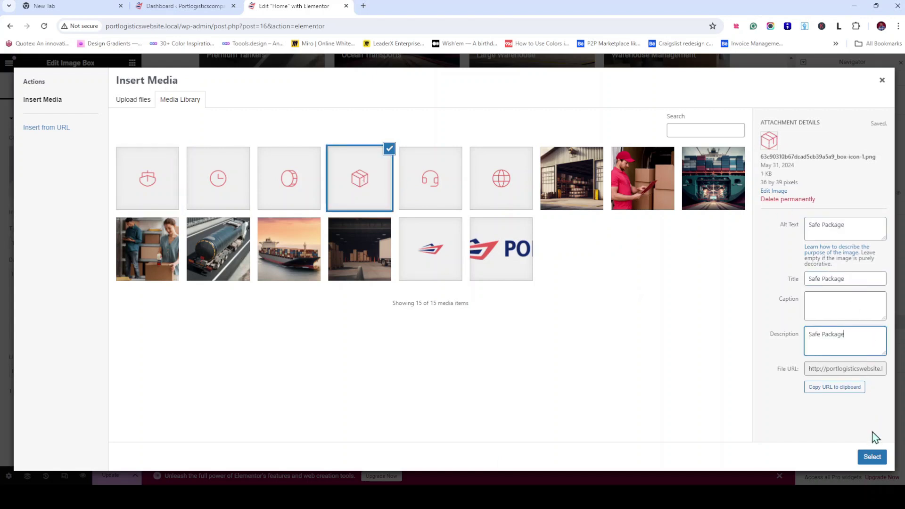
click(872, 458)
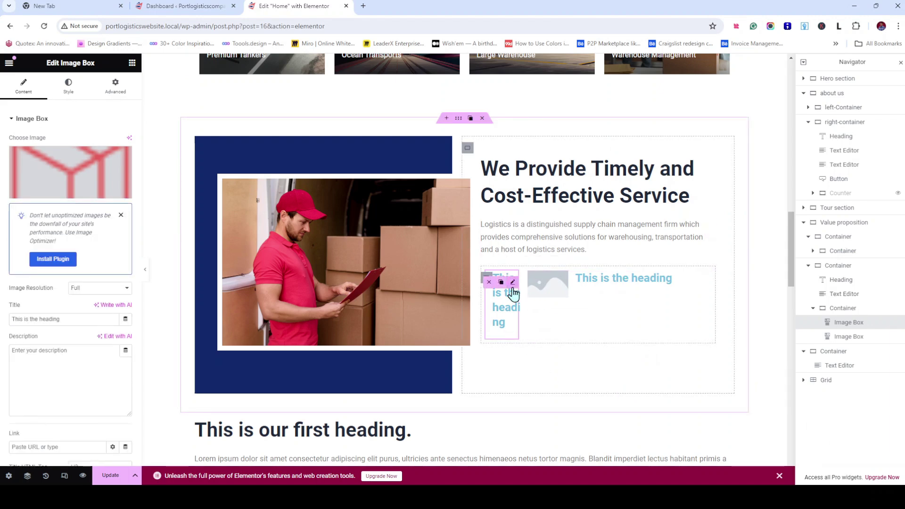
Replace the first image box's title with "Safe Package"
drag(75, 320, 3, 324)
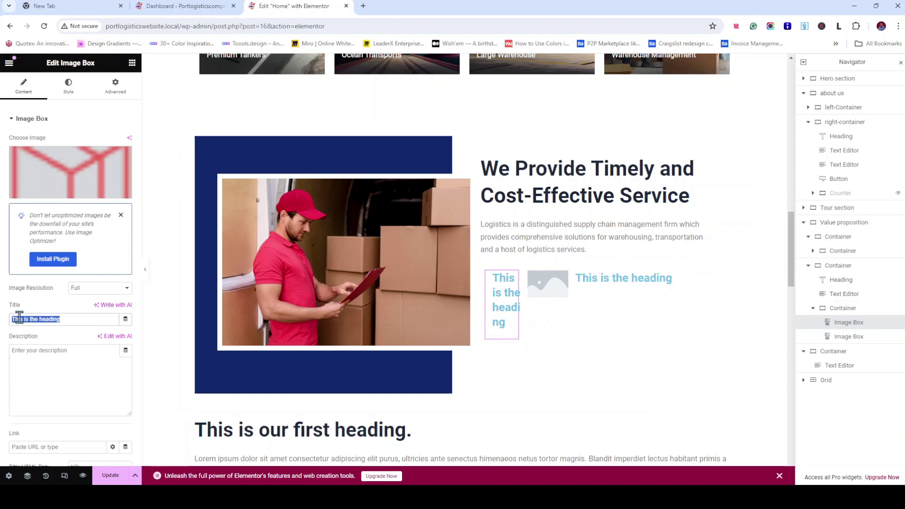
text(Safe Package)
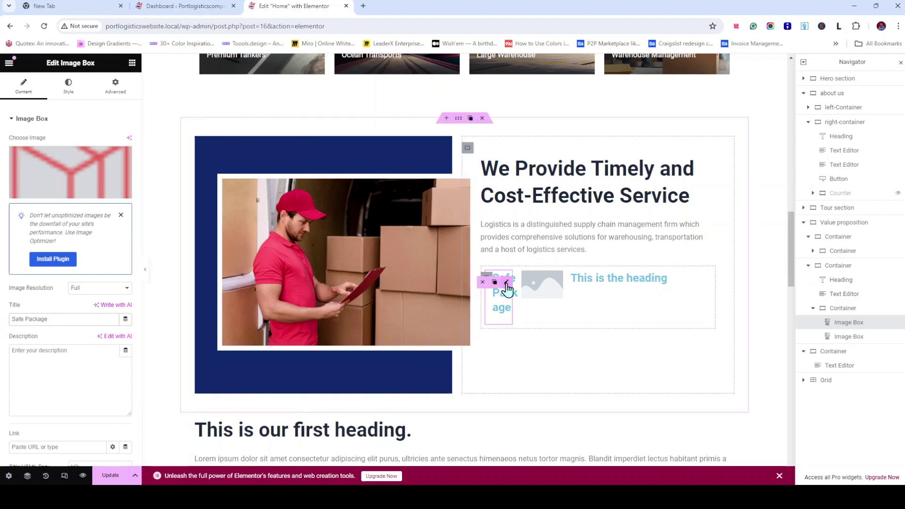
Set the first image box's image spacing to 81 px and its image width to 7%
click(59, 90)
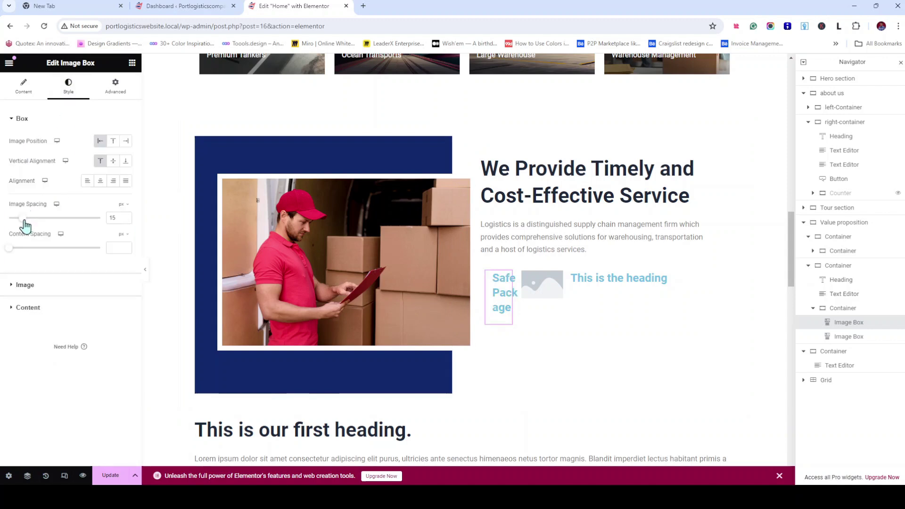
drag(25, 224, 83, 226)
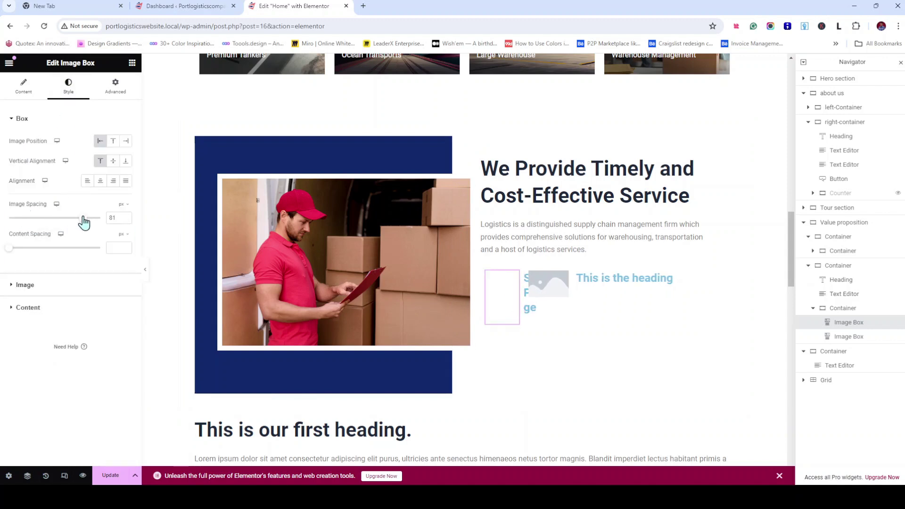
click(15, 289)
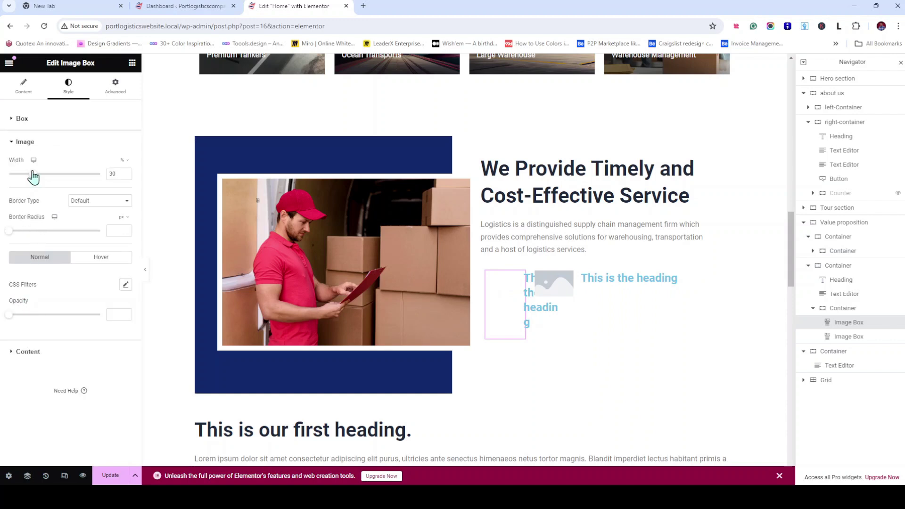
drag(38, 179, 11, 178)
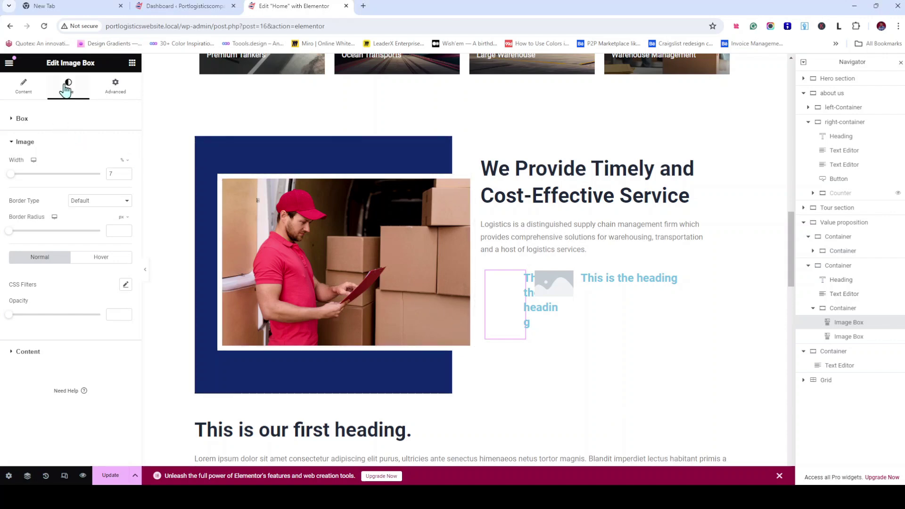
Open the WordPress media library in a new browser tab and permanently delete the boat icon
click(181, 6)
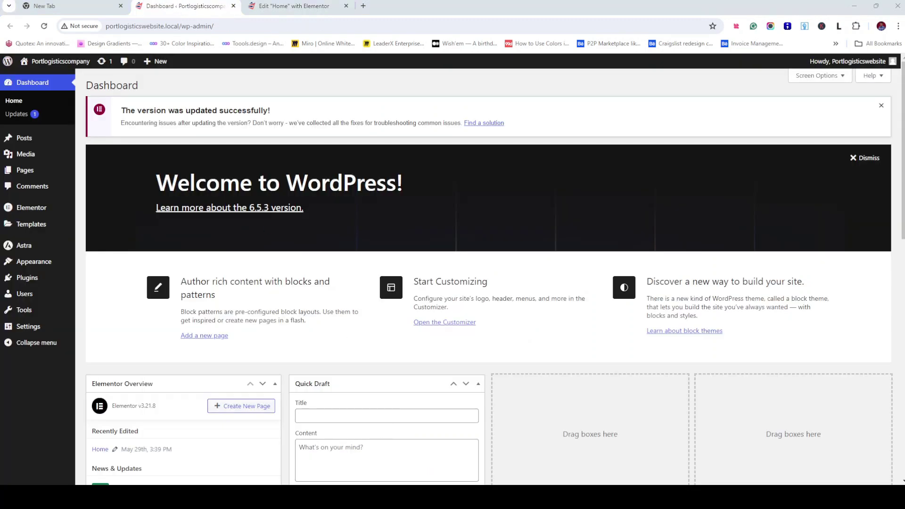
mouse_move(26, 156)
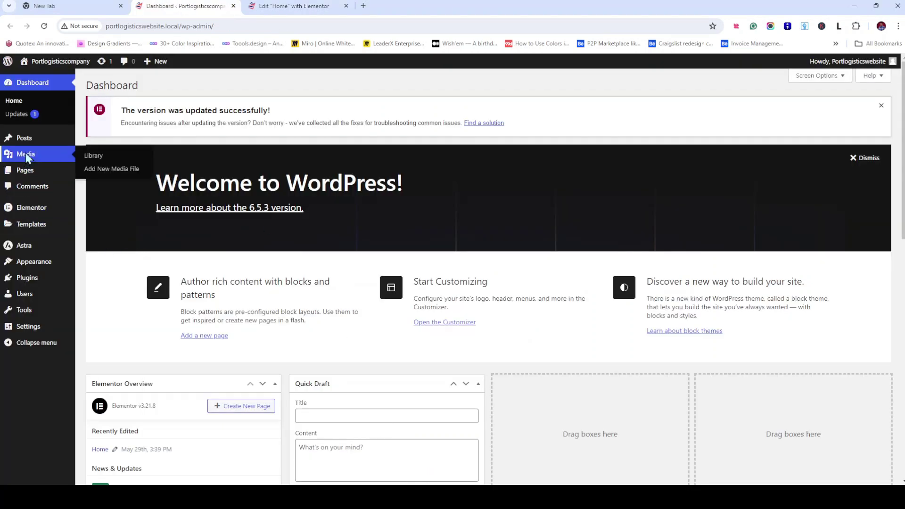
middle_click(93, 156)
click(298, 6)
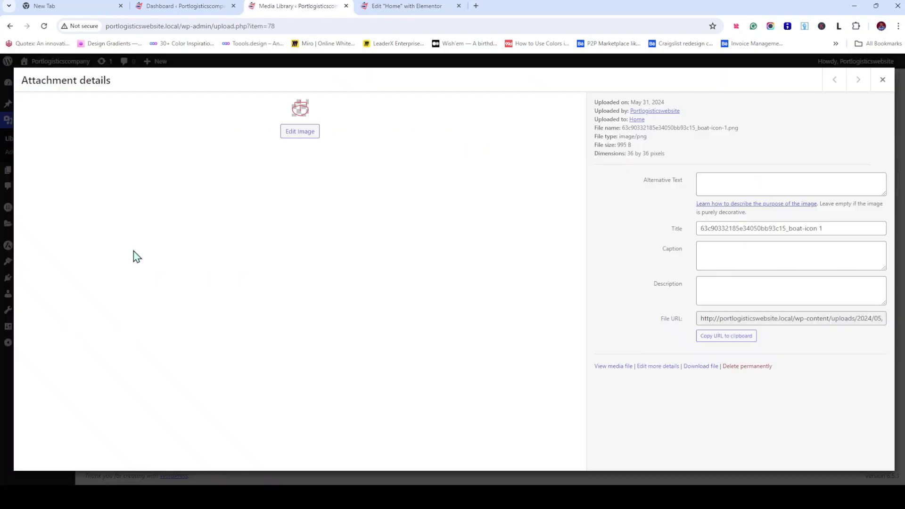
click(138, 255)
click(755, 367)
click(503, 107)
Permanently delete the clock and drum icons from the media library
click(125, 276)
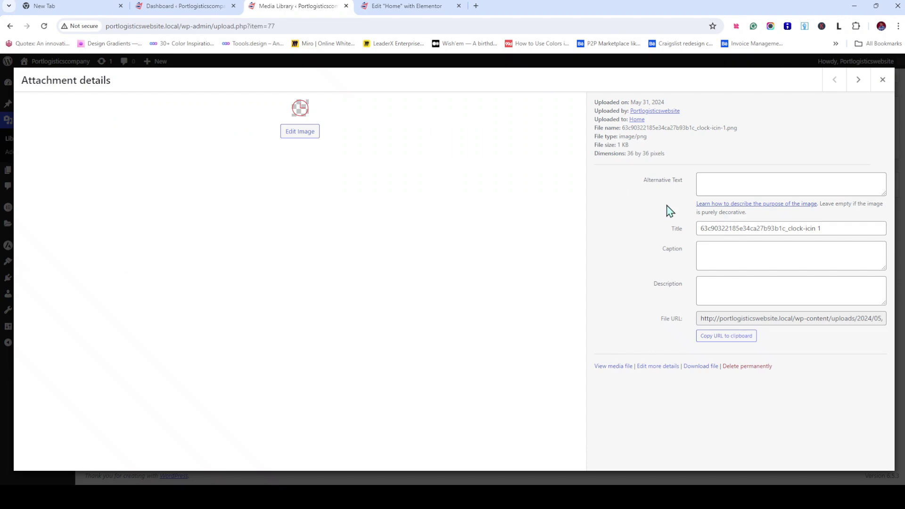
click(753, 366)
click(496, 105)
click(121, 242)
click(750, 366)
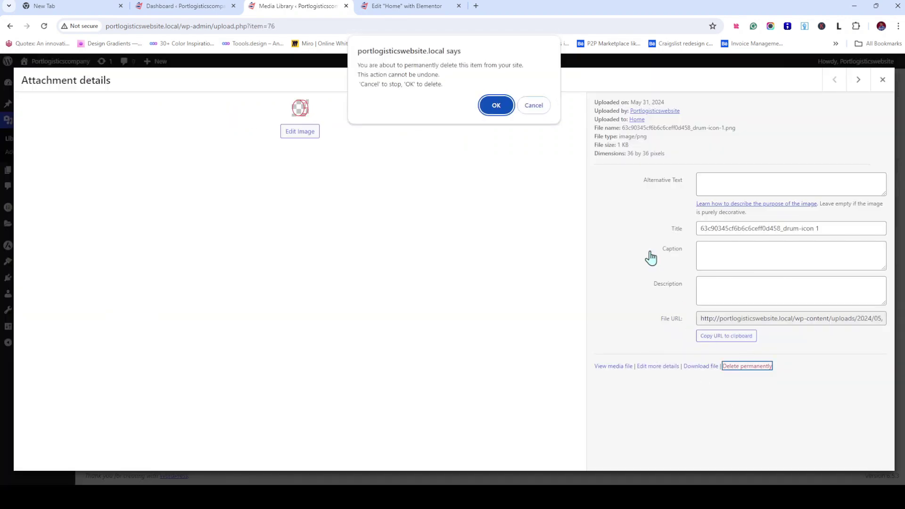
click(500, 109)
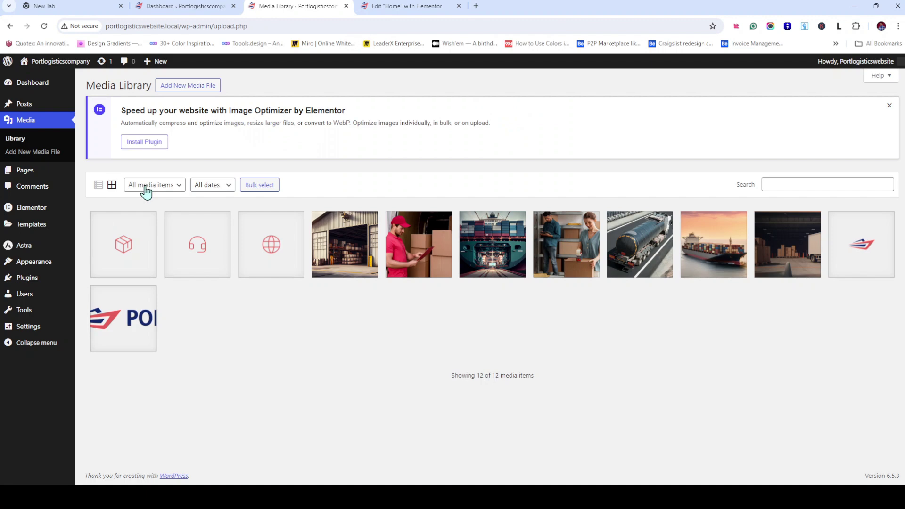
Permanently delete the box, headset and globe icons from the media library
click(119, 266)
click(755, 366)
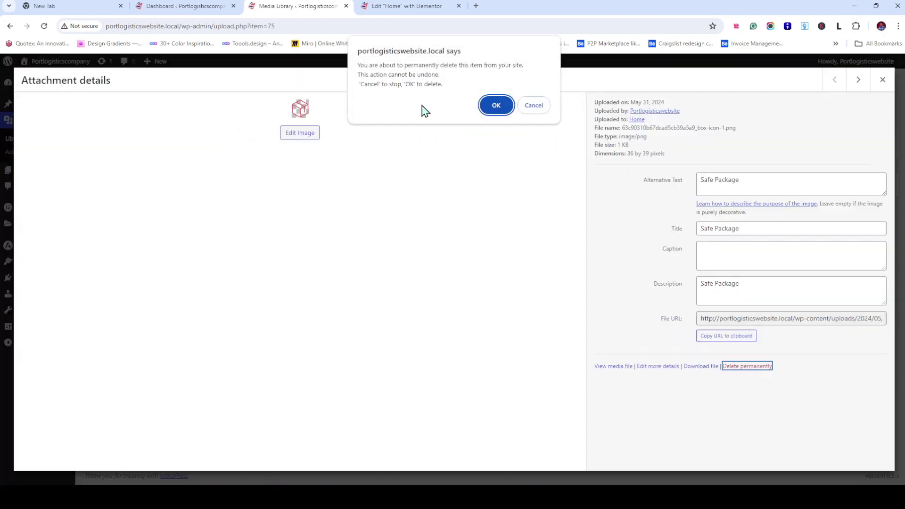
click(493, 109)
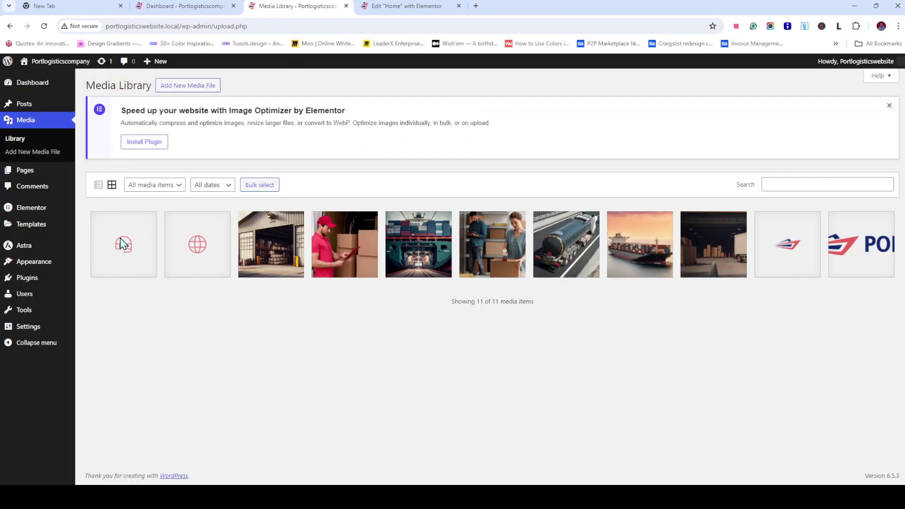
click(121, 244)
click(749, 367)
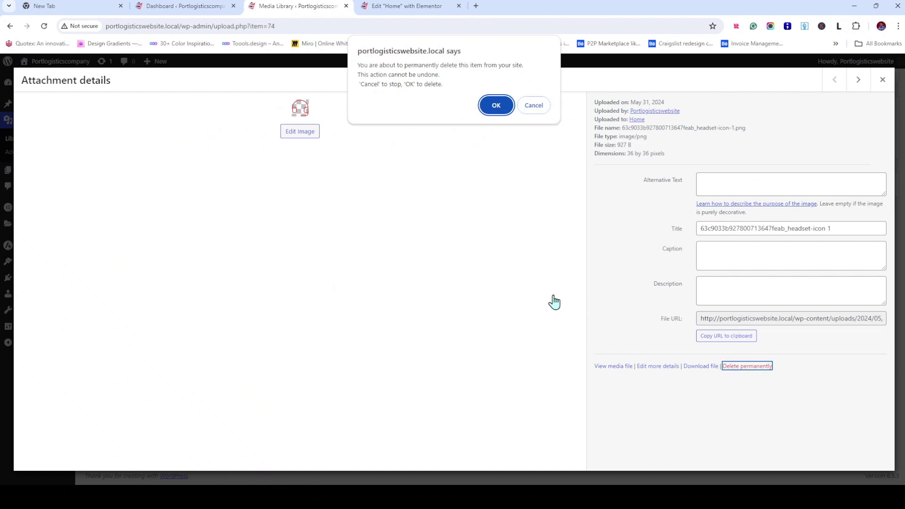
click(497, 106)
click(138, 265)
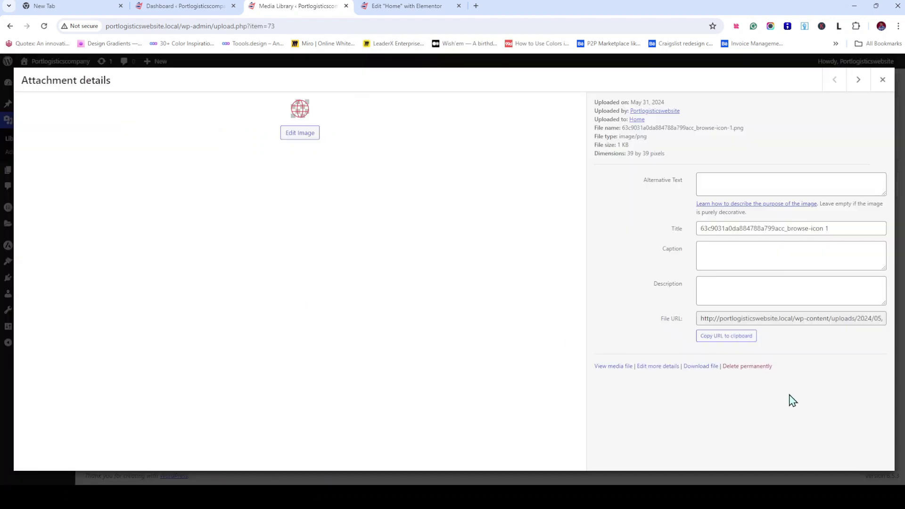
click(750, 367)
click(500, 107)
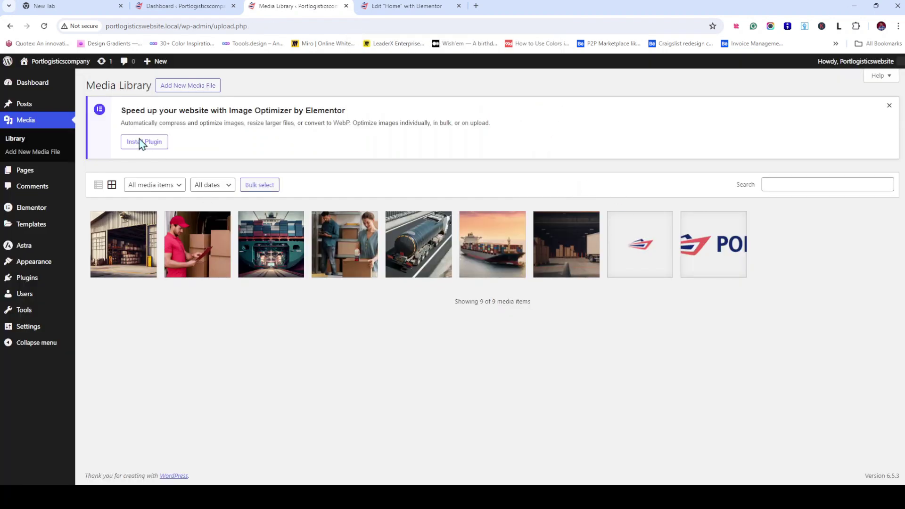
Upload the larger versions of the boat, clock, drum, box, headset and globe icons to the media library
click(184, 86)
click(503, 234)
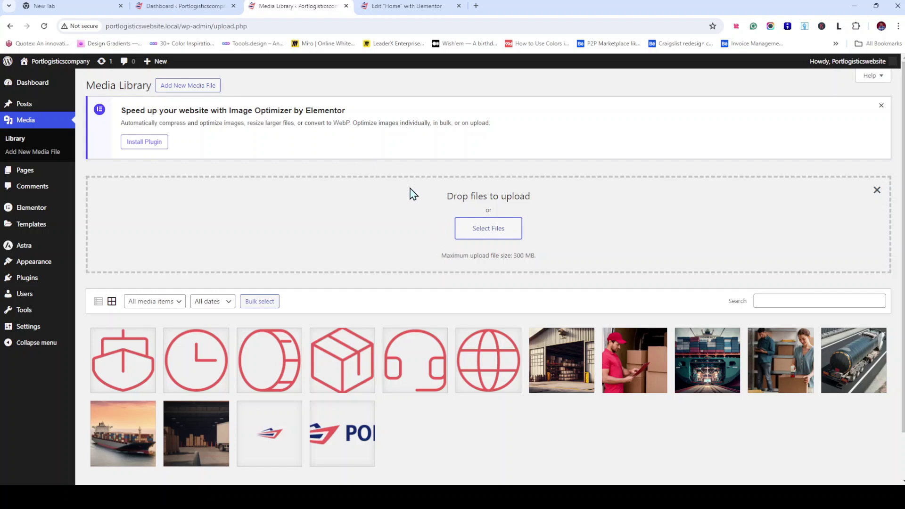
Return to the Elementor page editor, clear the first image box's old image and insert the newly uploaded box icon
click(388, 7)
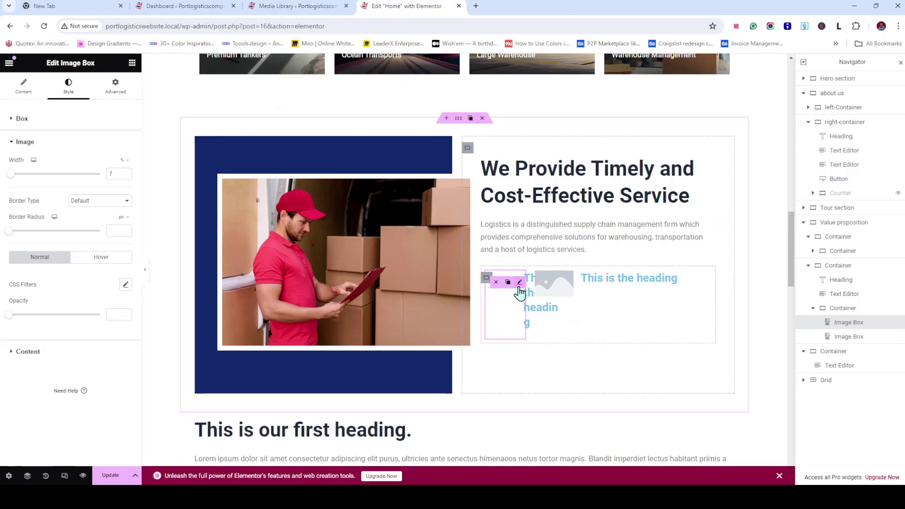
click(24, 89)
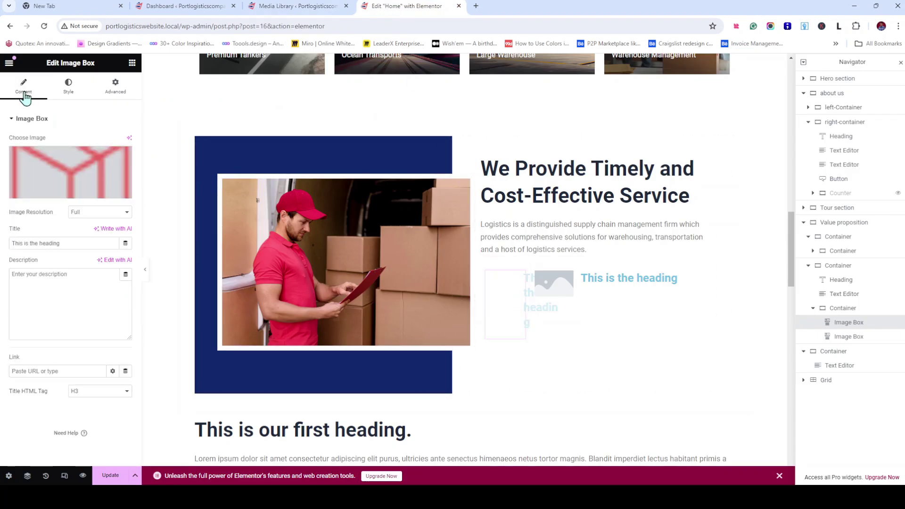
click(125, 158)
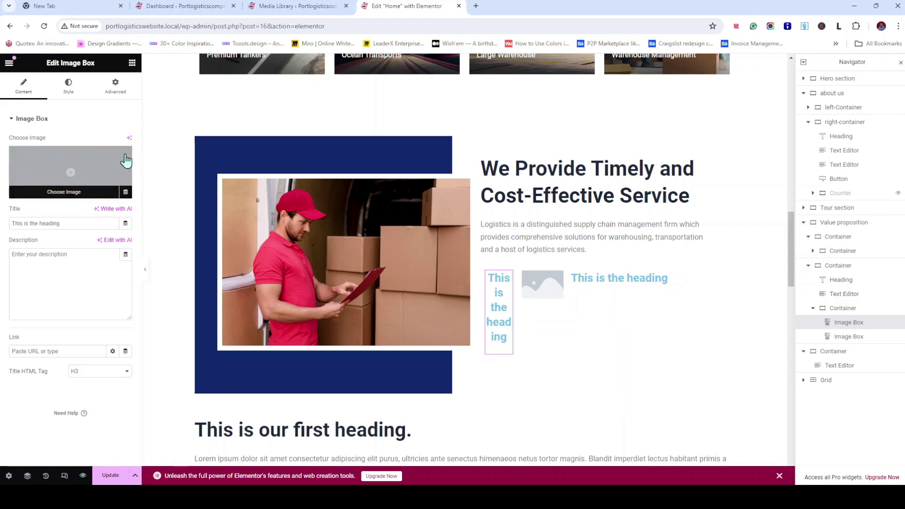
click(62, 195)
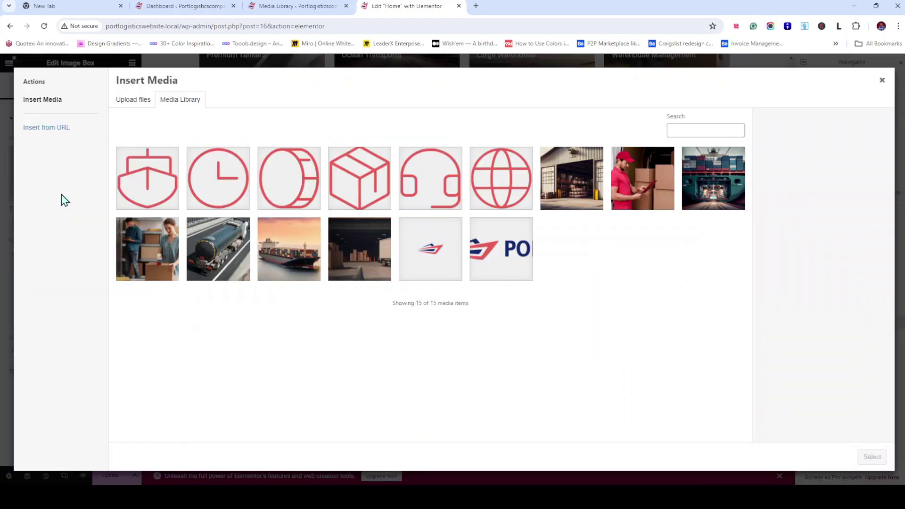
click(351, 177)
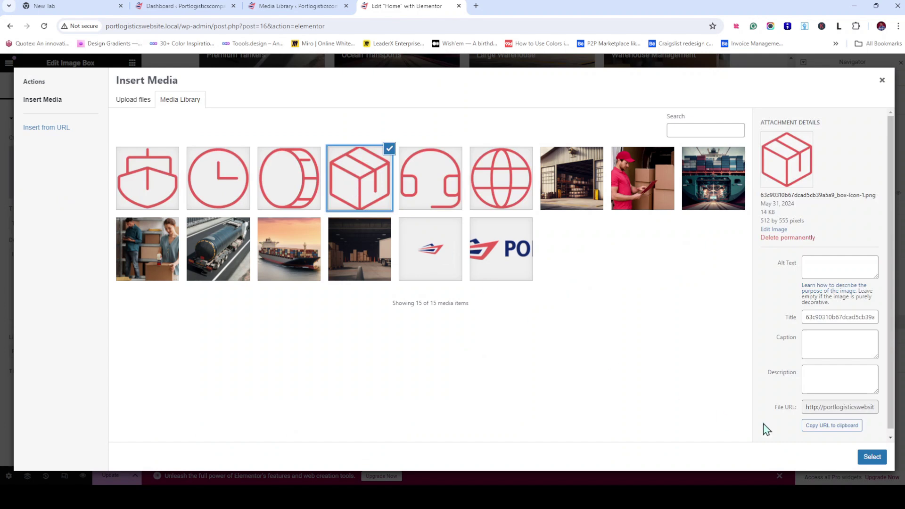
click(883, 457)
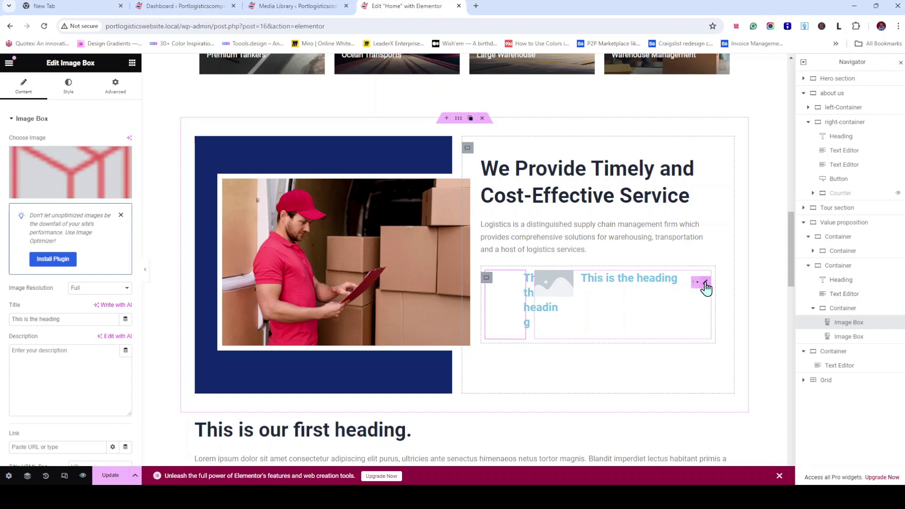
Delete the second image box and set the remaining box's image spacing to 9 px
click(682, 283)
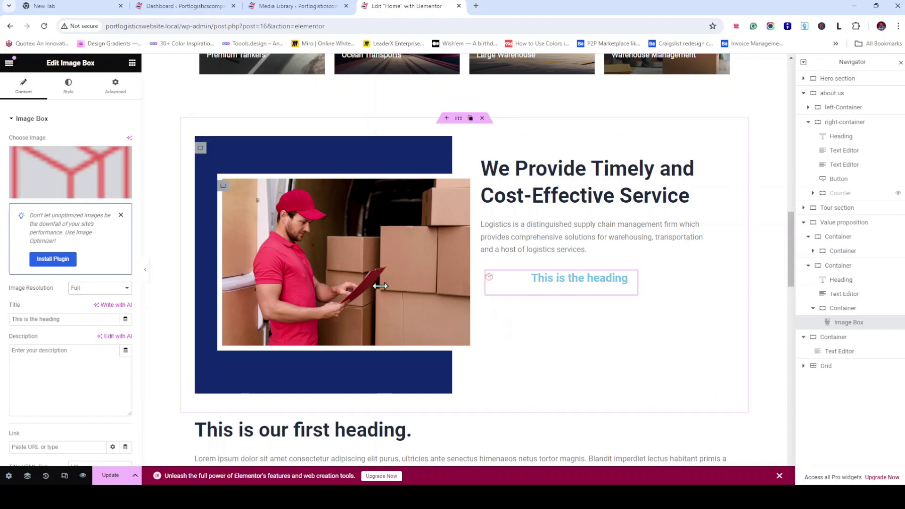
scroll(76, 245, down, 2)
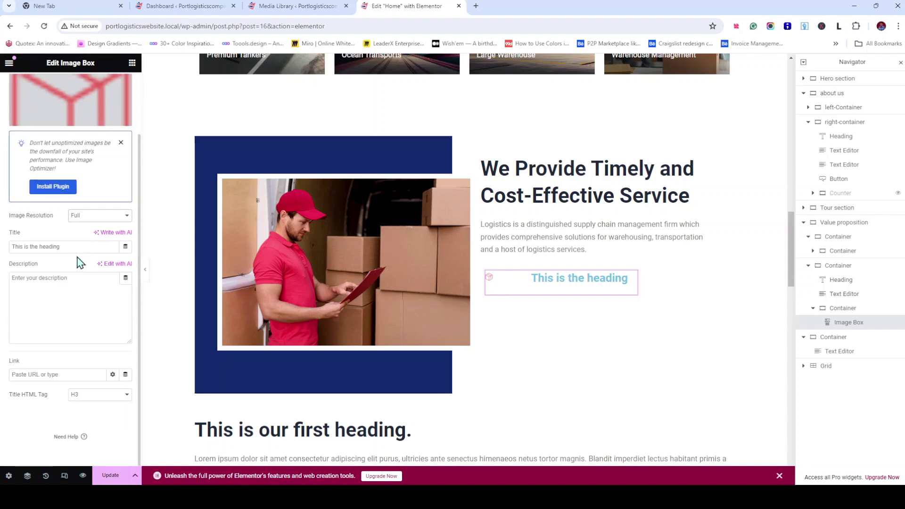
scroll(66, 212, up, 2)
click(57, 97)
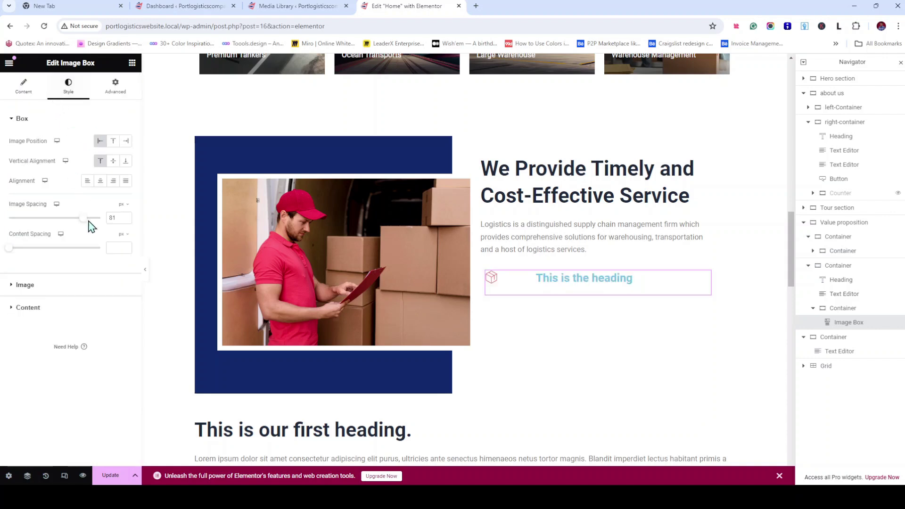
double_click(121, 217)
key(BackSpace)
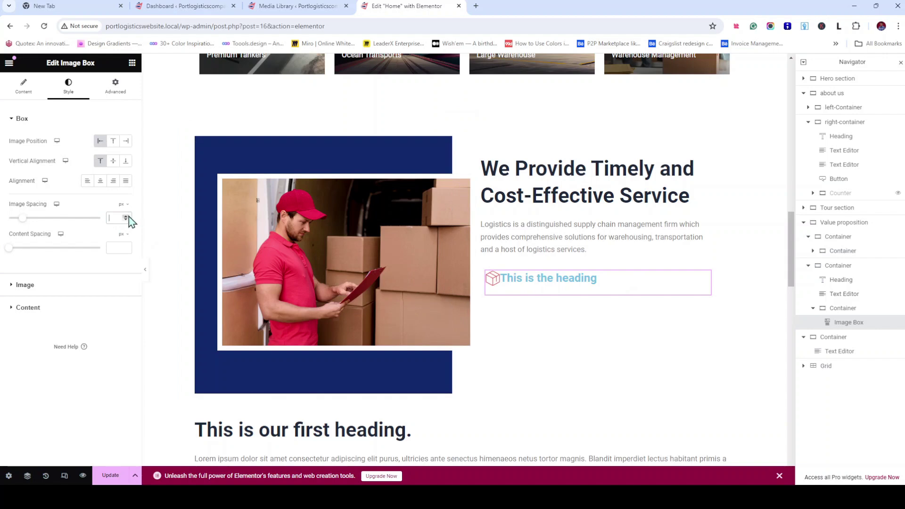
text(8)
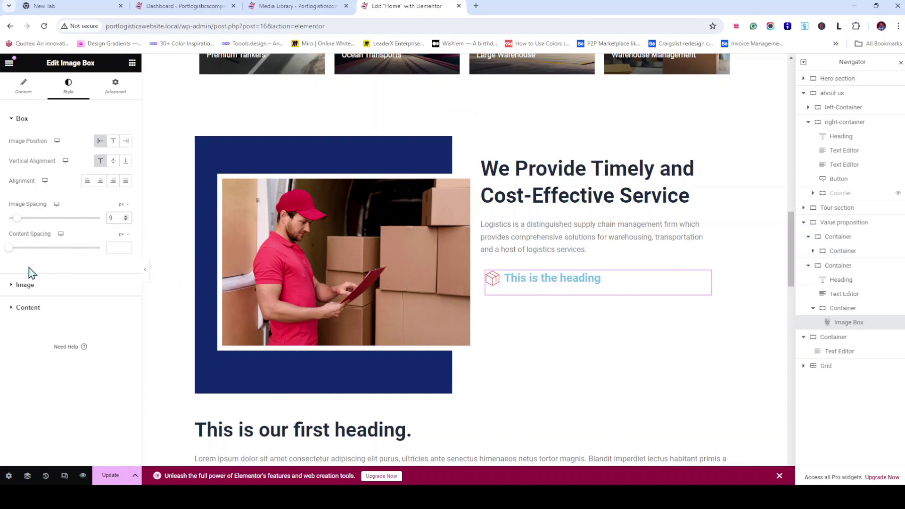
Set the image box's image width to 8%
click(27, 285)
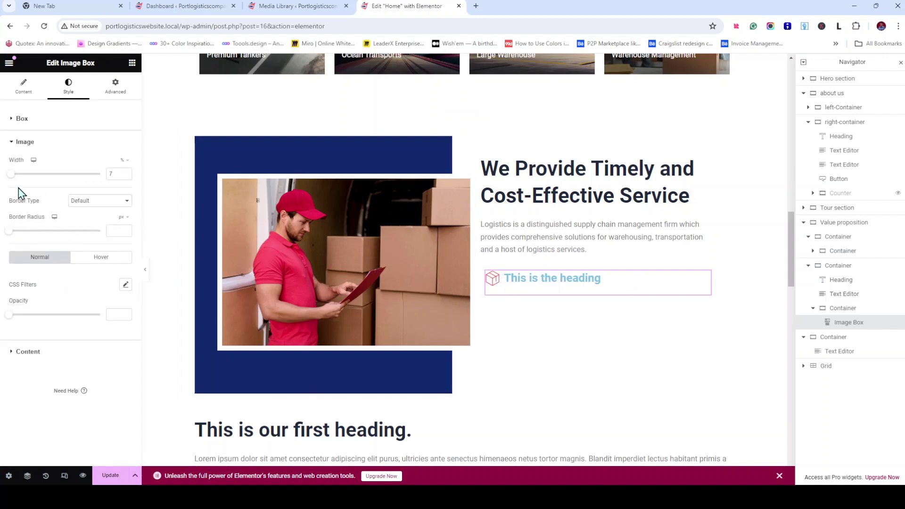
drag(11, 177, 17, 178)
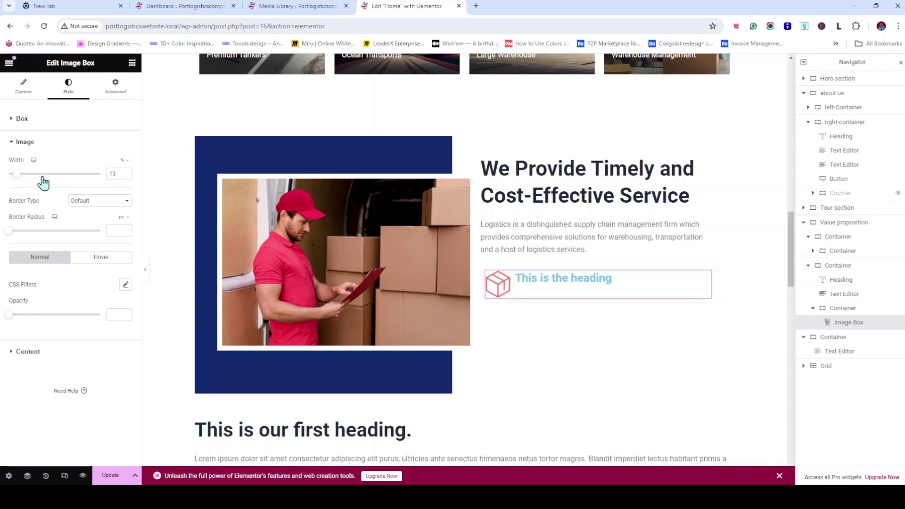
click(125, 176)
click(126, 176)
click(126, 176)
click(125, 176)
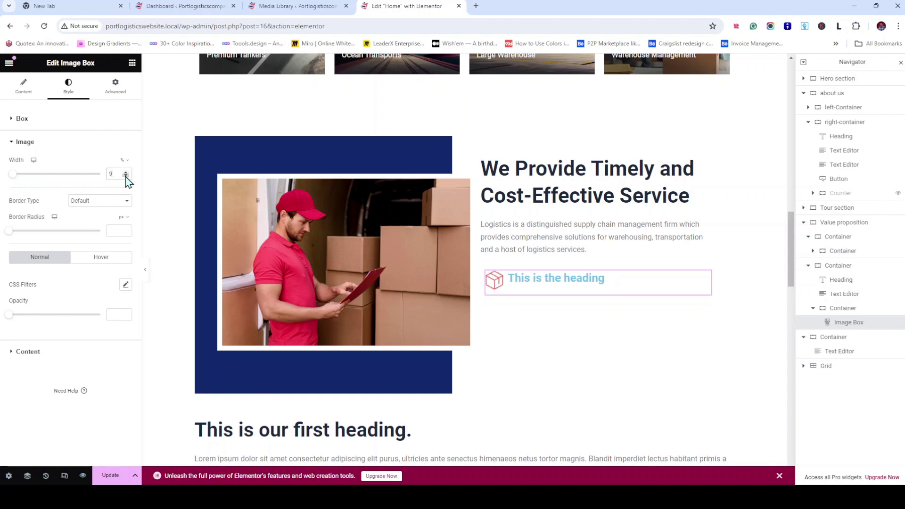
click(125, 176)
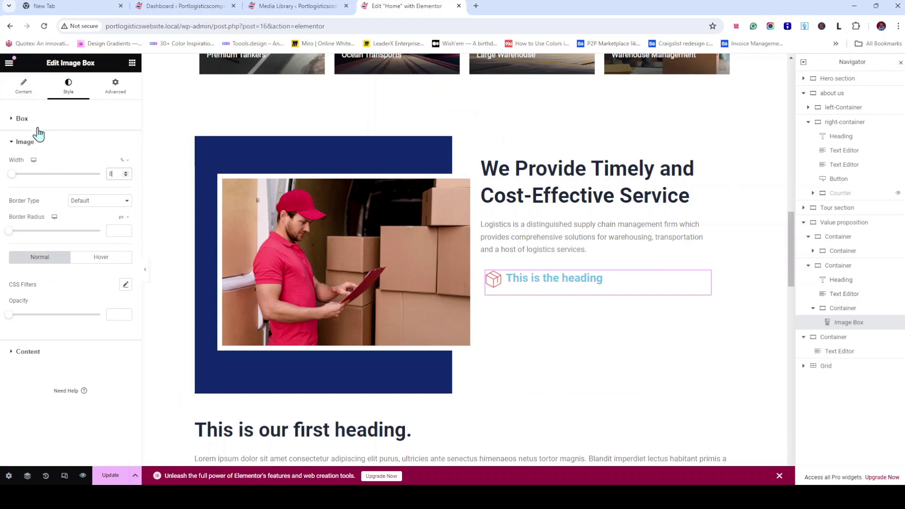
Align the image box vertically to the middle and its text to the left, with content spacing of 0 px
click(23, 122)
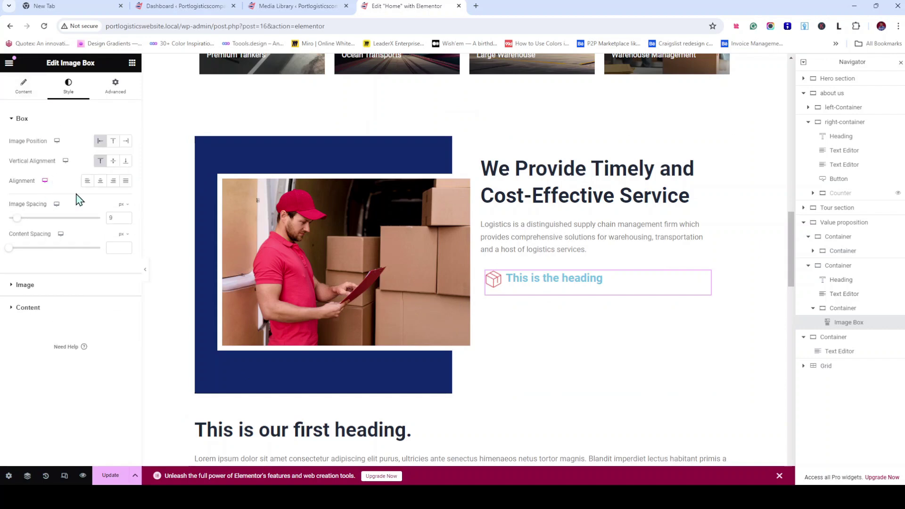
click(113, 162)
click(100, 182)
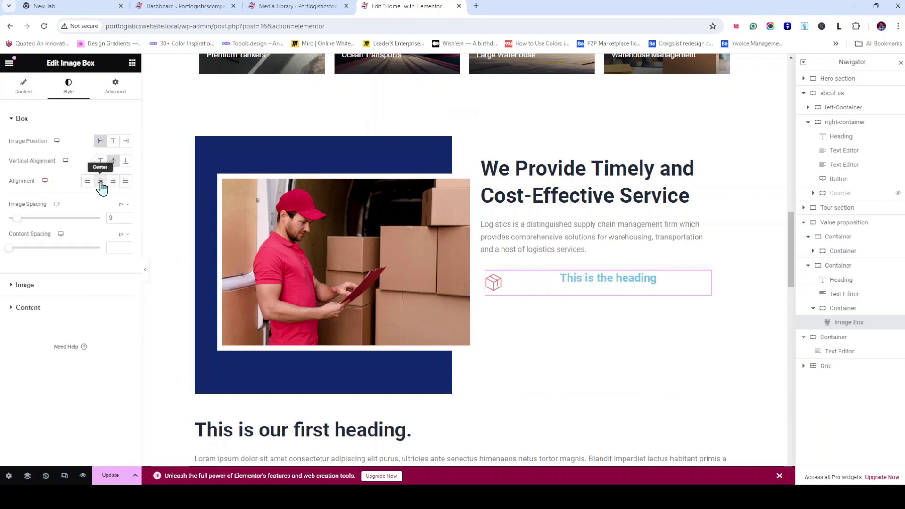
click(88, 181)
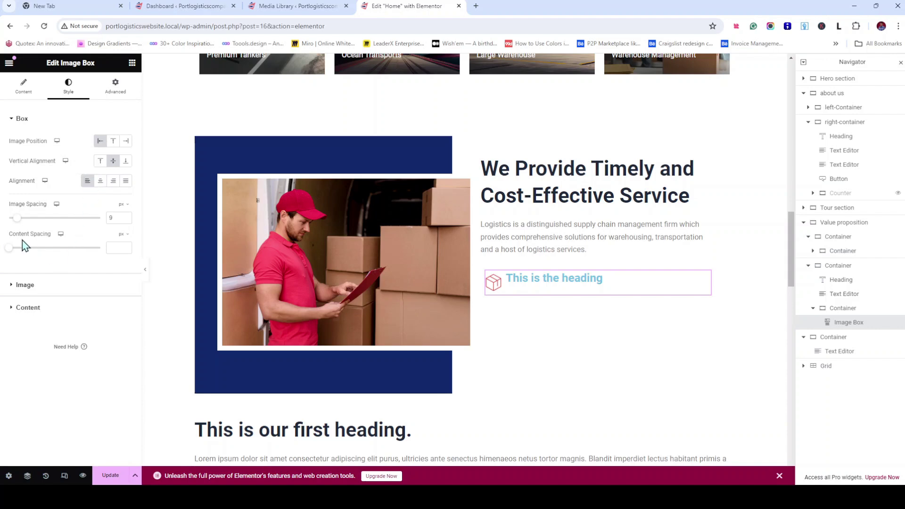
text(0)
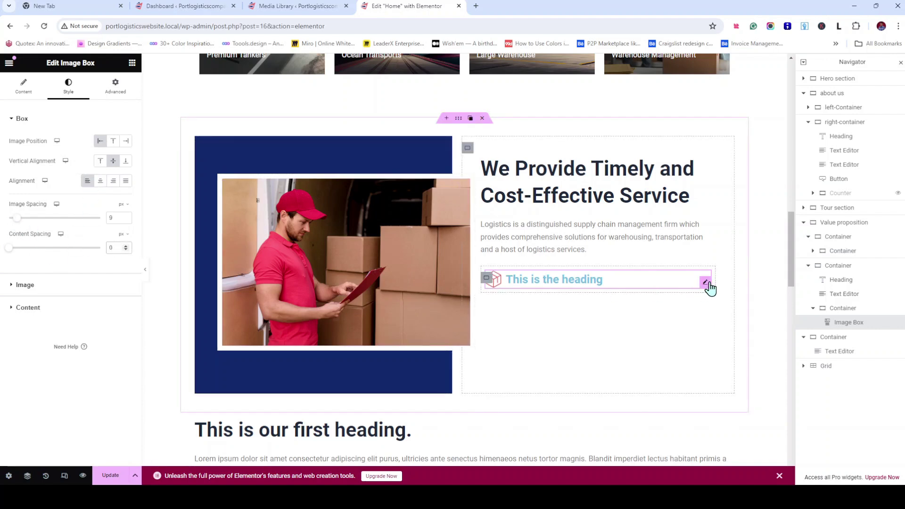
Change the image box's title to "Safe Package"
click(25, 88)
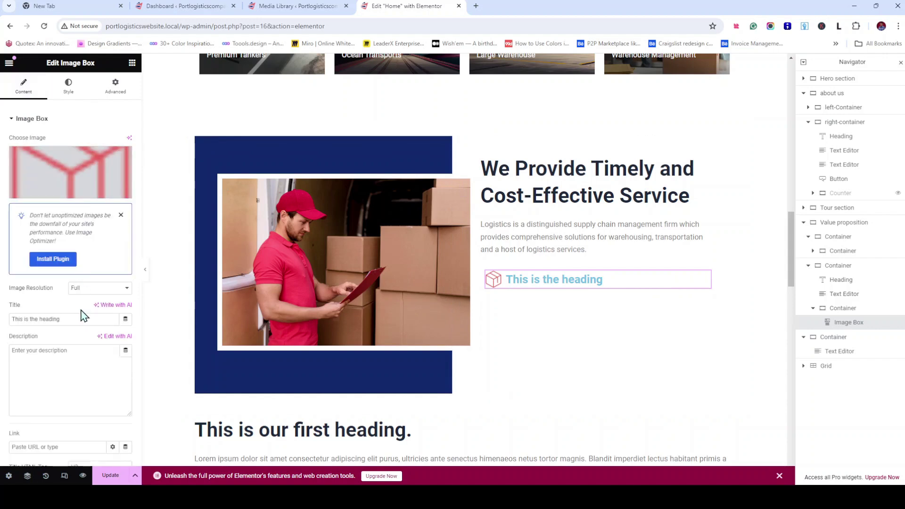
drag(84, 320, 14, 320)
text(Safe Package)
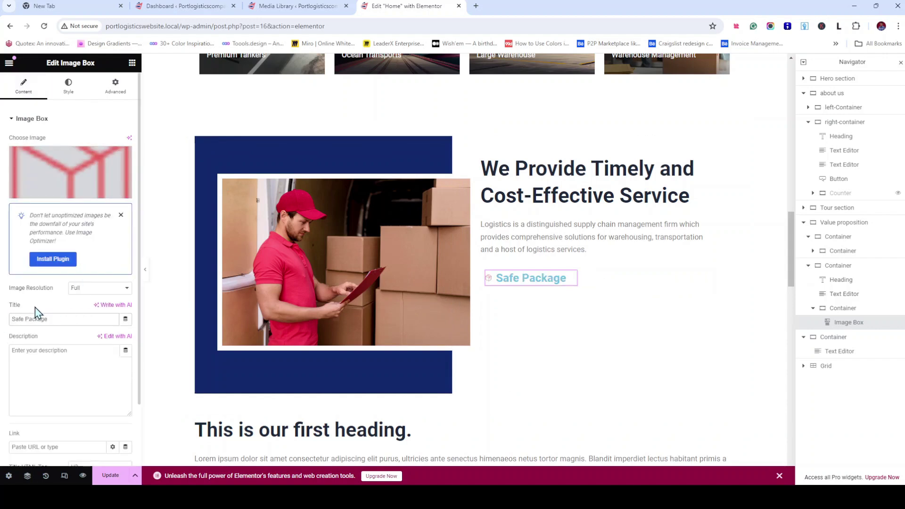
Try Theme Color 1 on the image box title, and settle on the global Text color
click(69, 88)
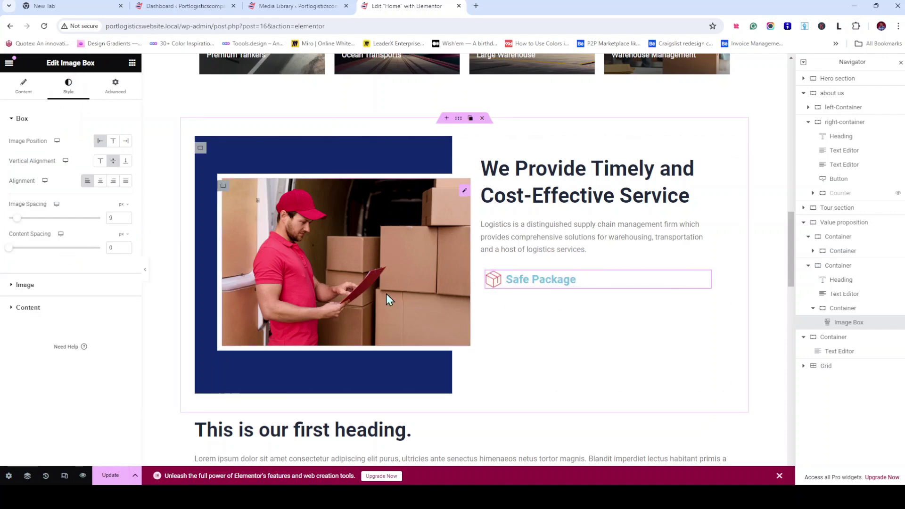
click(27, 309)
click(114, 207)
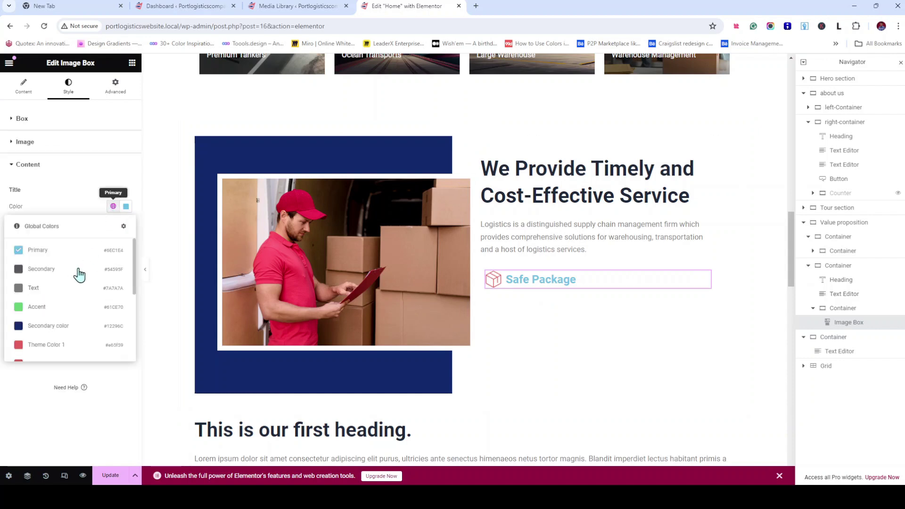
click(52, 348)
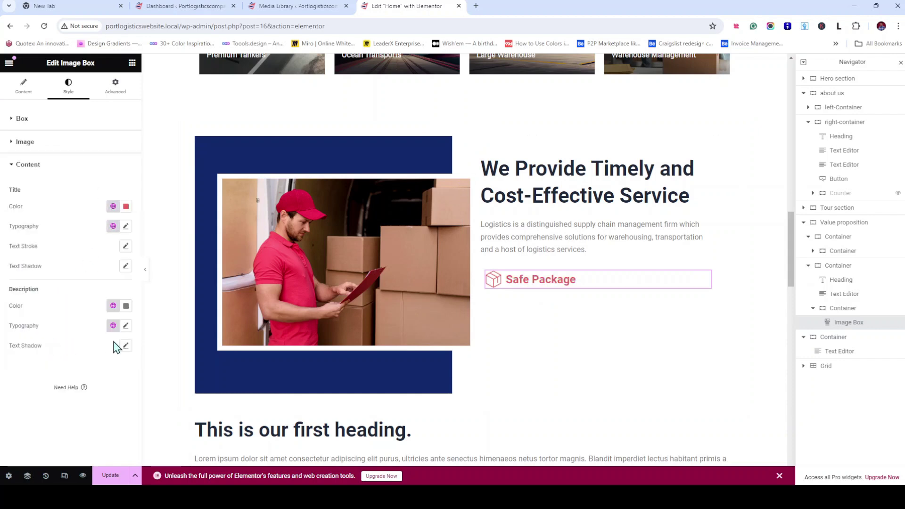
click(113, 208)
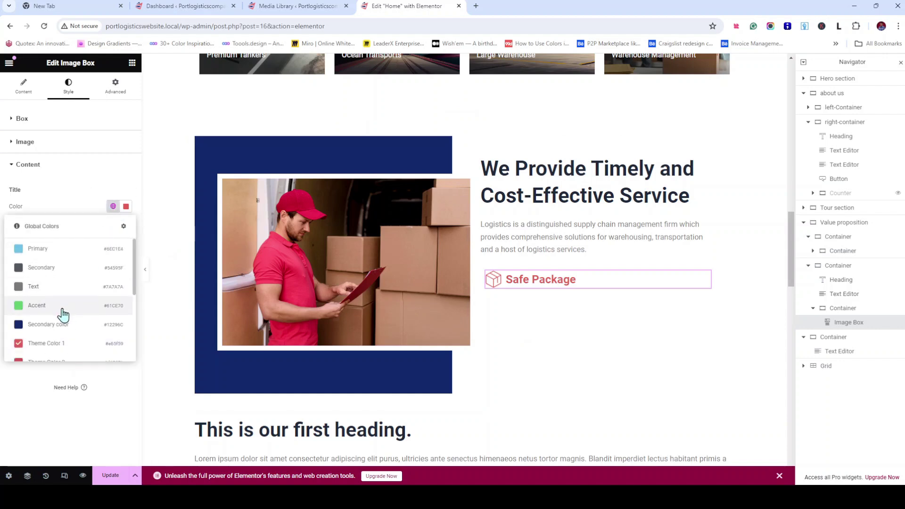
scroll(64, 317, down, 3)
scroll(61, 316, up, 3)
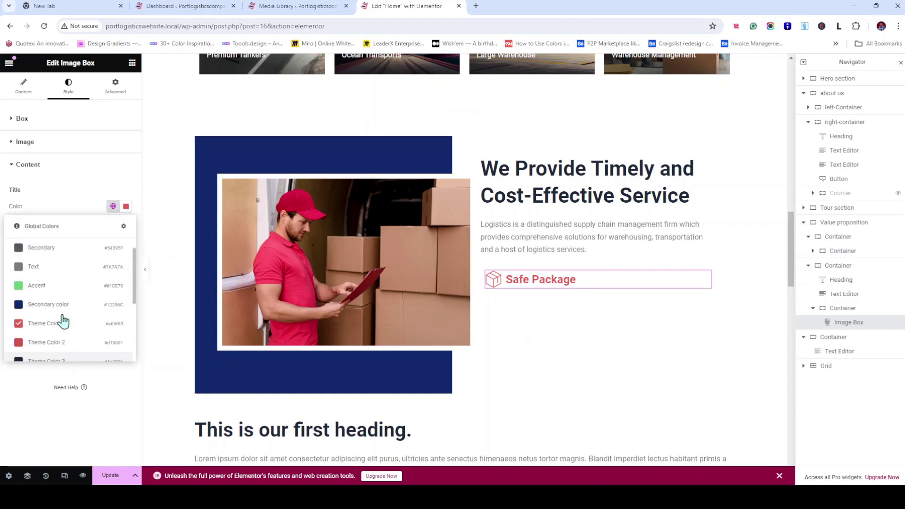
click(56, 289)
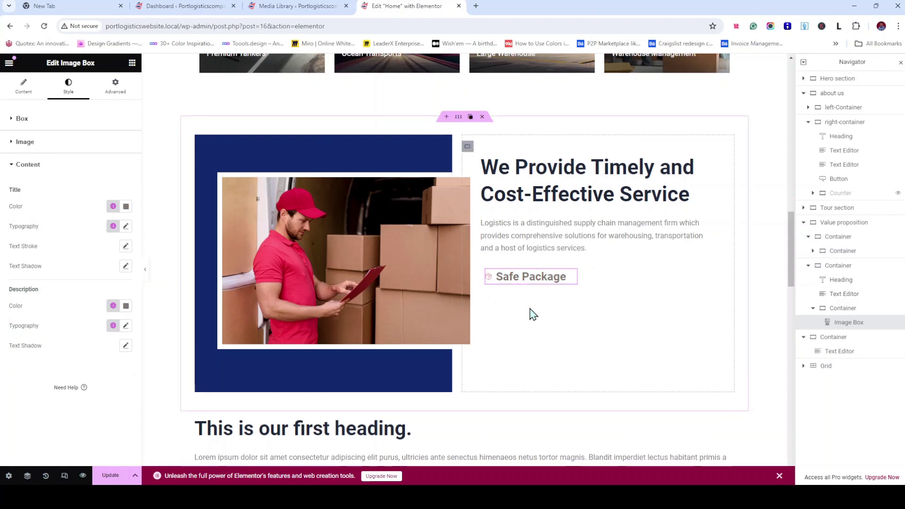
Duplicate the Safe Package image box within its container
scroll(532, 314, down, 1)
scroll(532, 314, up, 4)
scroll(532, 316, down, 2)
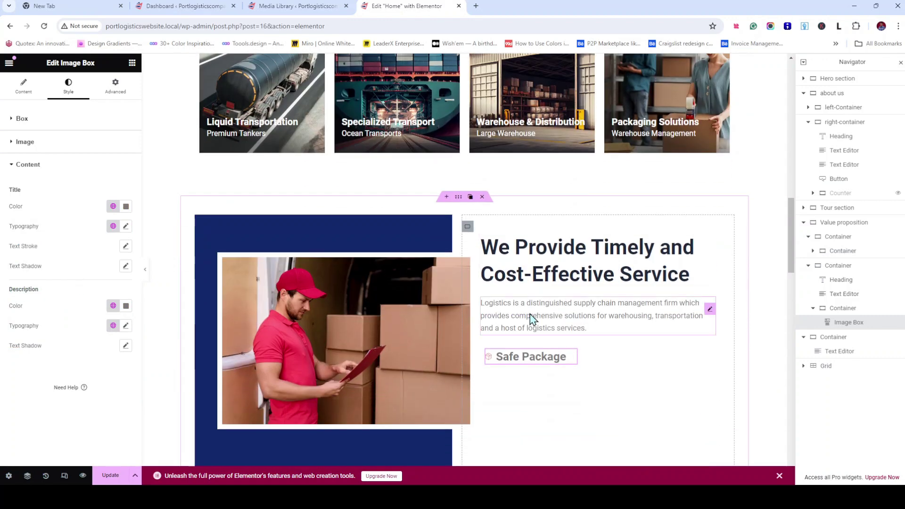
scroll(538, 320, down, 3)
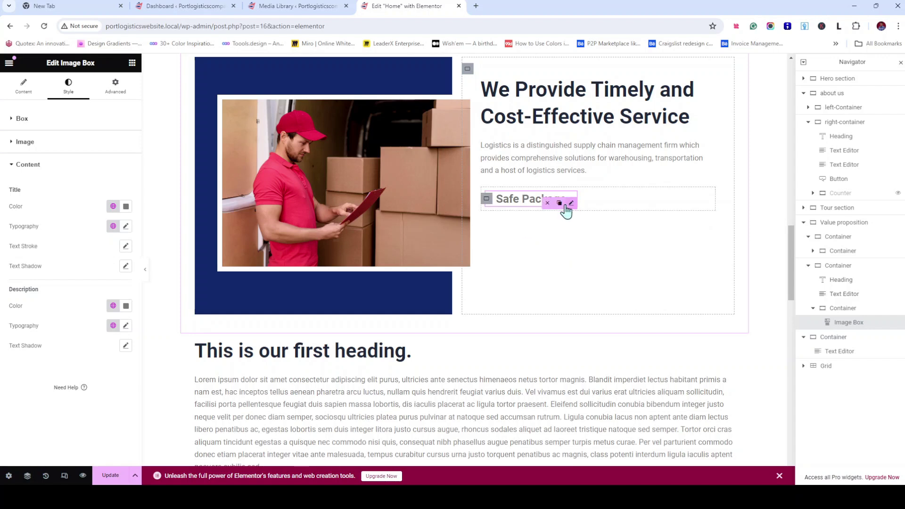
click(560, 204)
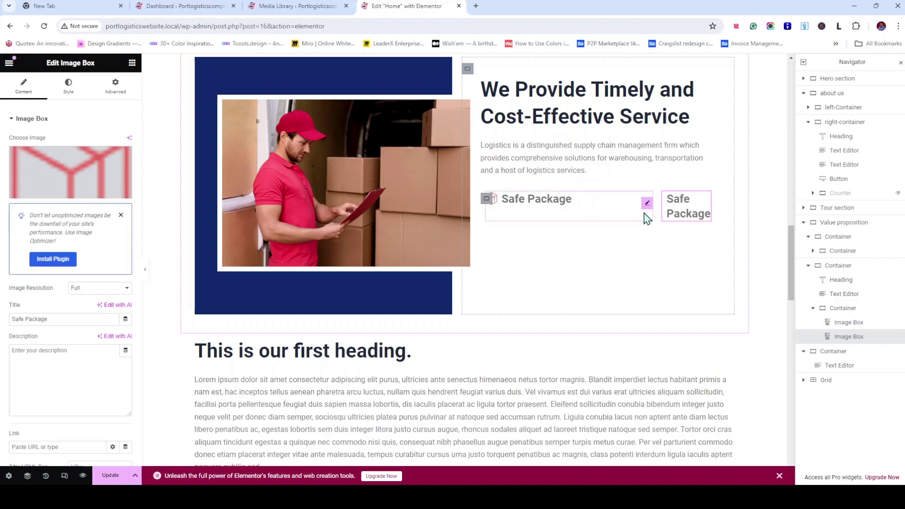
Set the first Safe Package image box's image spacing to 12 px
click(632, 204)
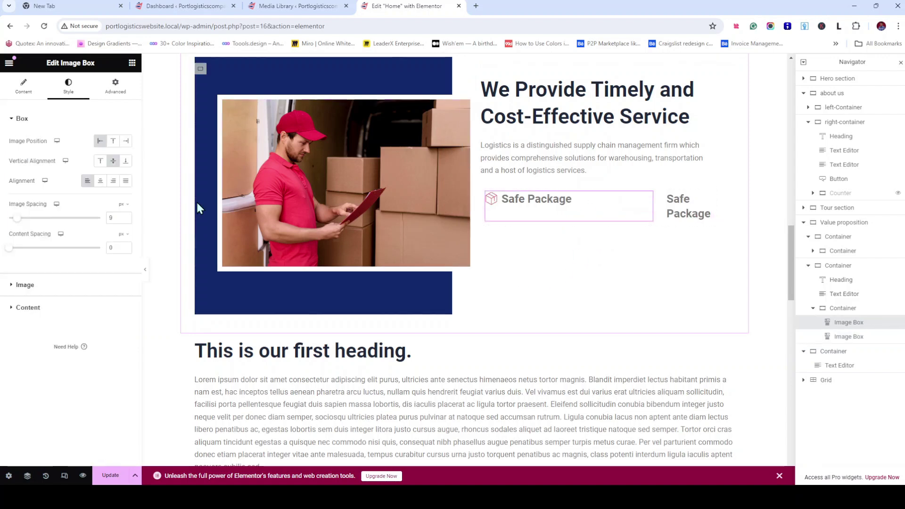
click(113, 160)
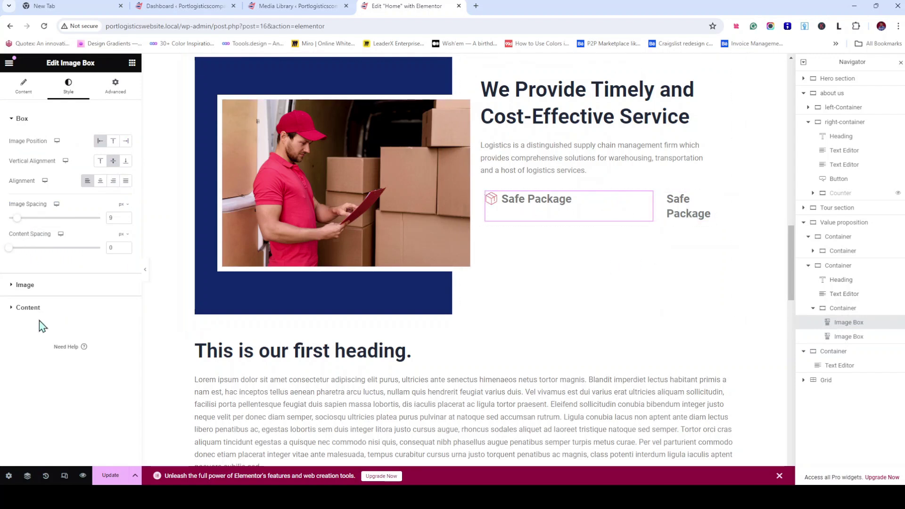
click(21, 285)
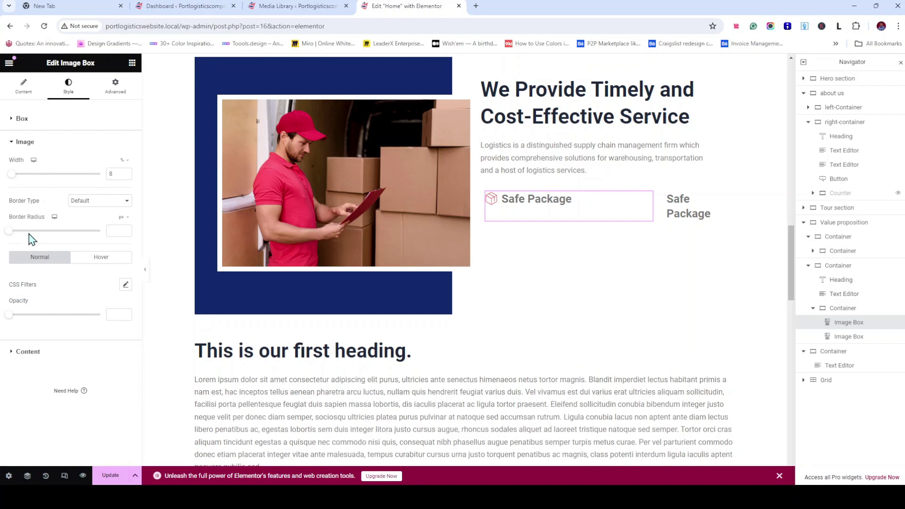
click(20, 353)
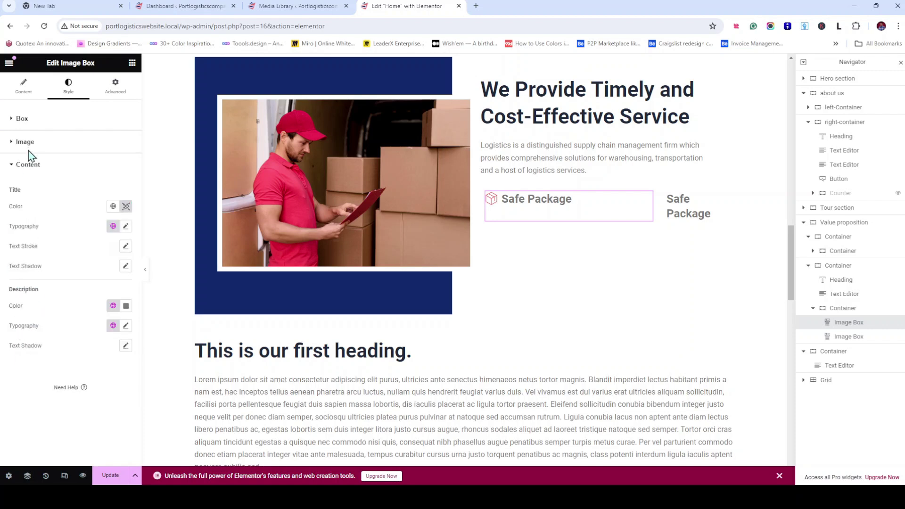
click(23, 120)
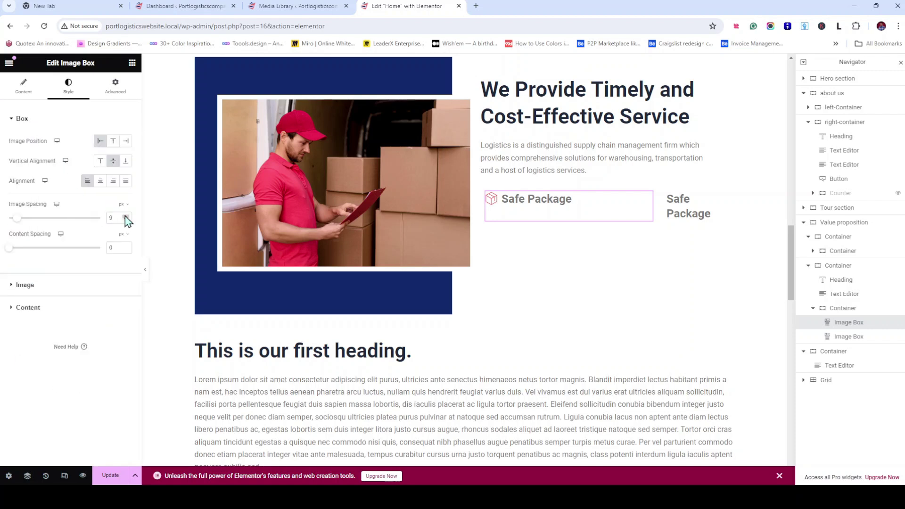
drag(123, 218, 99, 216)
text(0)
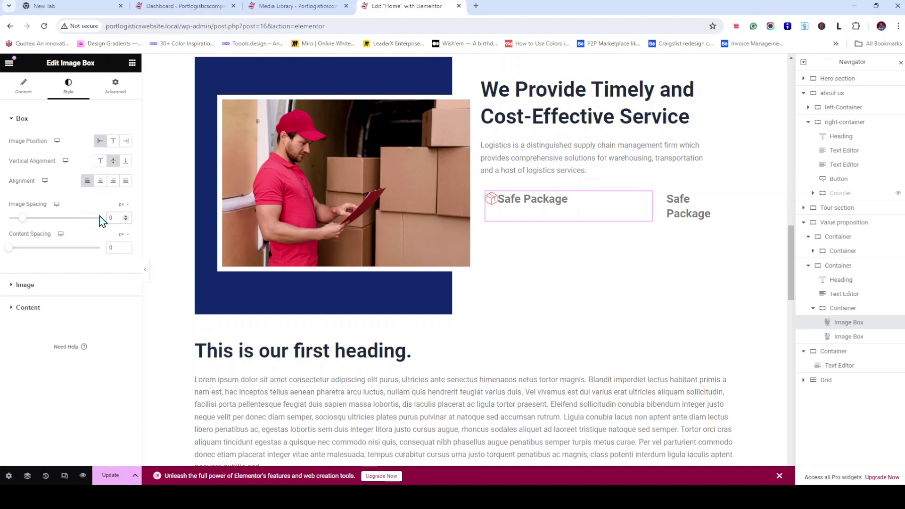
key(BackSpace)
text(12)
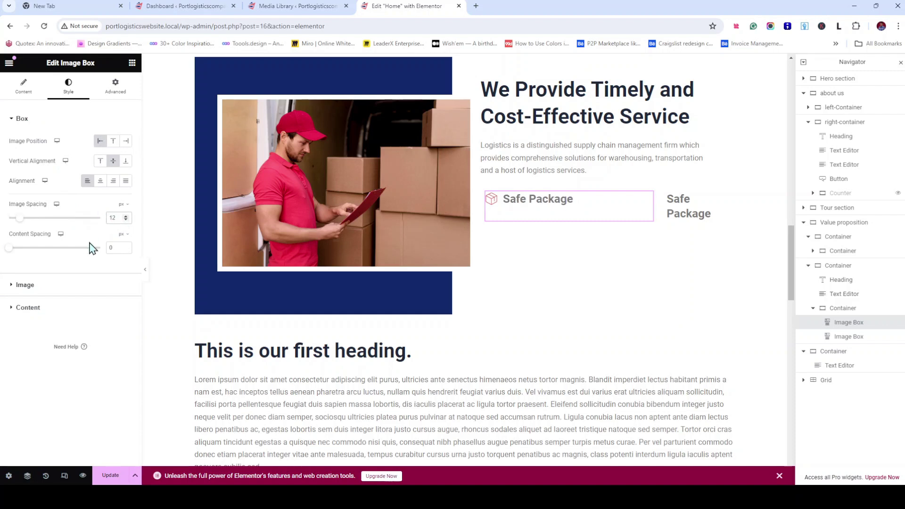
Try a content spacing of 47 px on the first image box, and return it to 0 px
drag(9, 248, 52, 264)
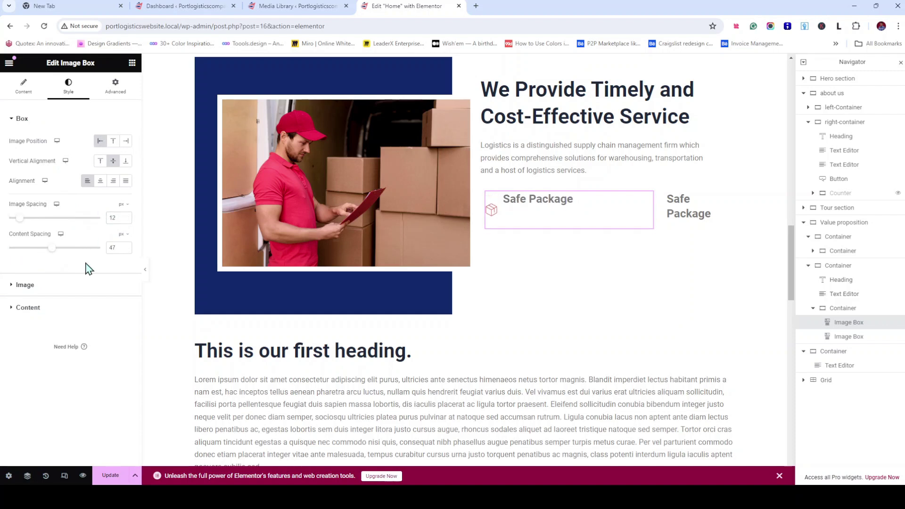
double_click(116, 249)
text(0)
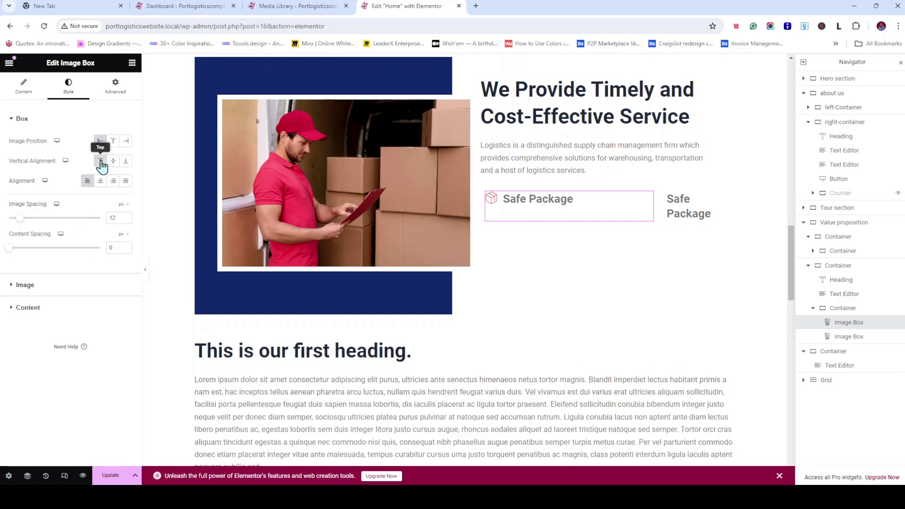
Try bottom vertical alignment and a top image position on the first image box, and return to middle and left
click(125, 164)
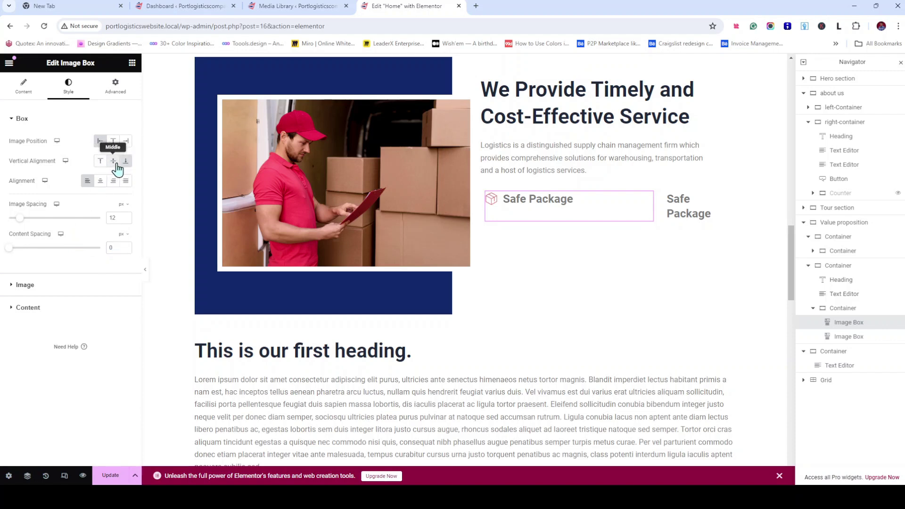
click(113, 142)
click(100, 141)
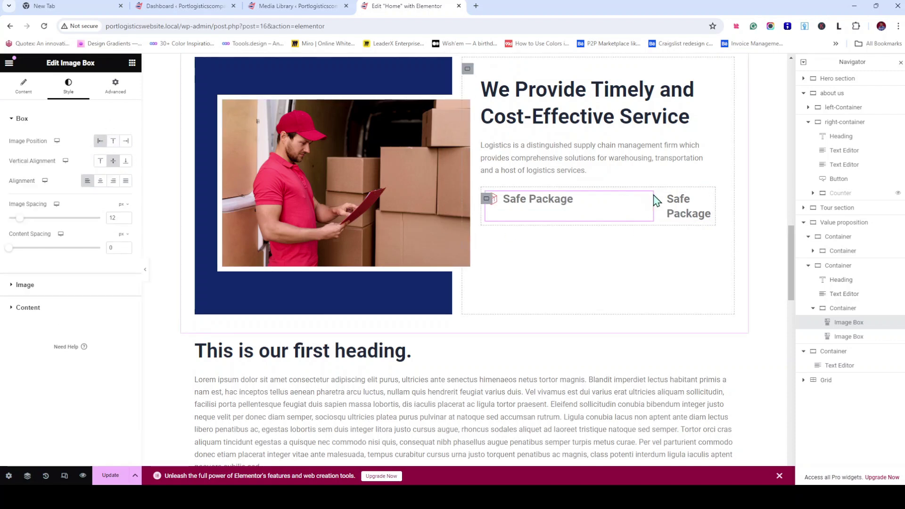
Narrow the first image box to about 44% of the container's width on the canvas
click(116, 88)
click(16, 96)
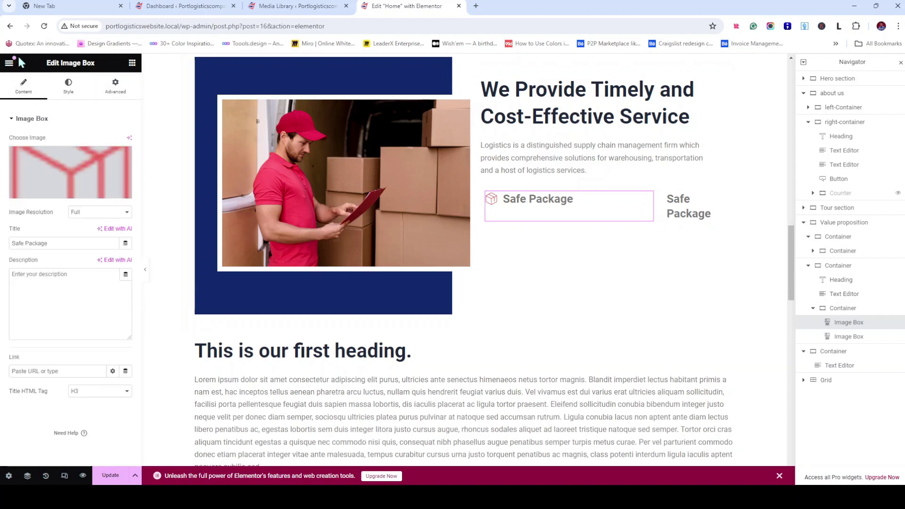
scroll(40, 251, down, 2)
scroll(40, 251, up, 2)
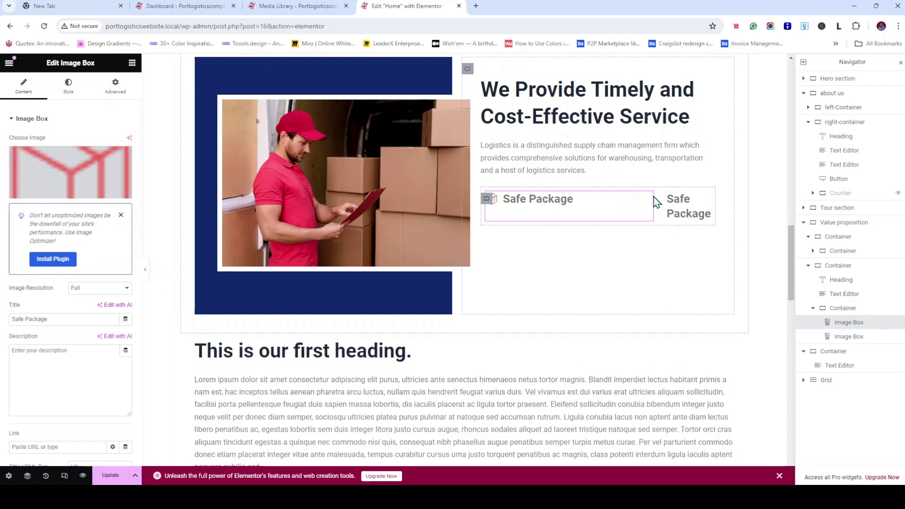
drag(656, 203, 584, 202)
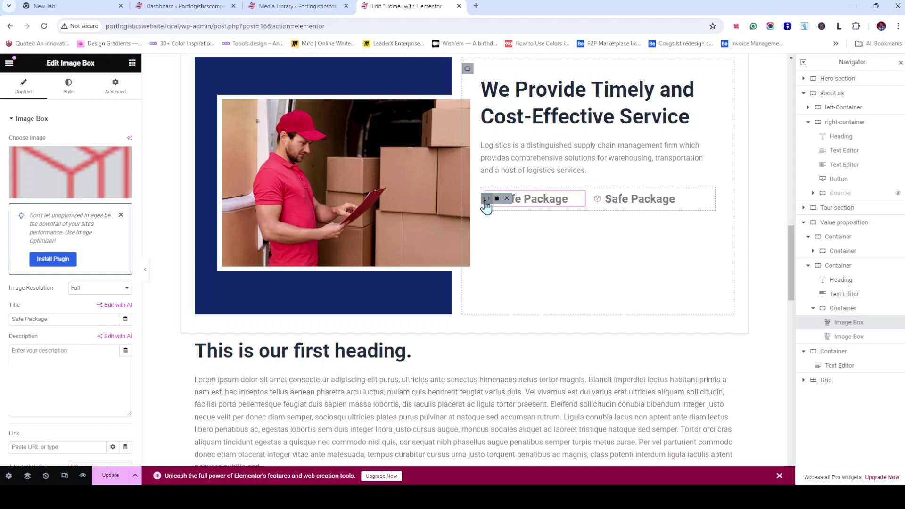
Set the first image box's custom width to 50%
scroll(55, 189, down, 1)
scroll(71, 217, up, 1)
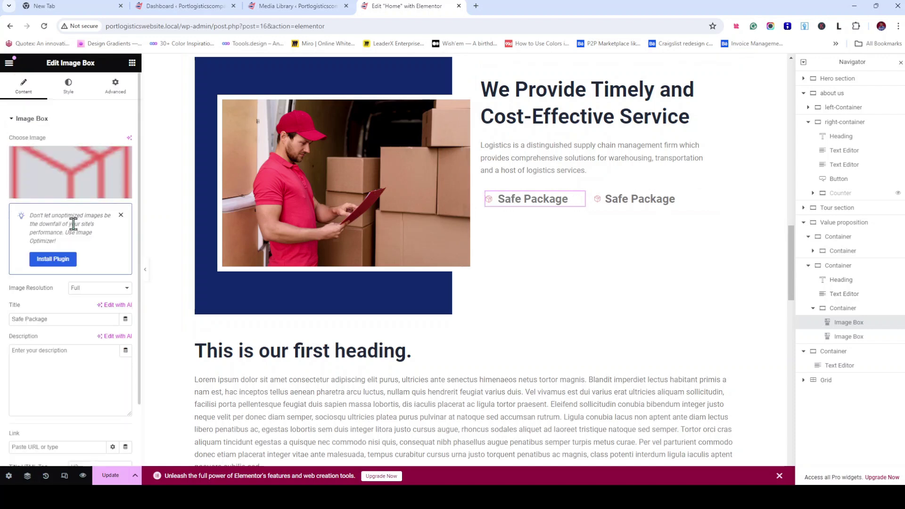
click(67, 94)
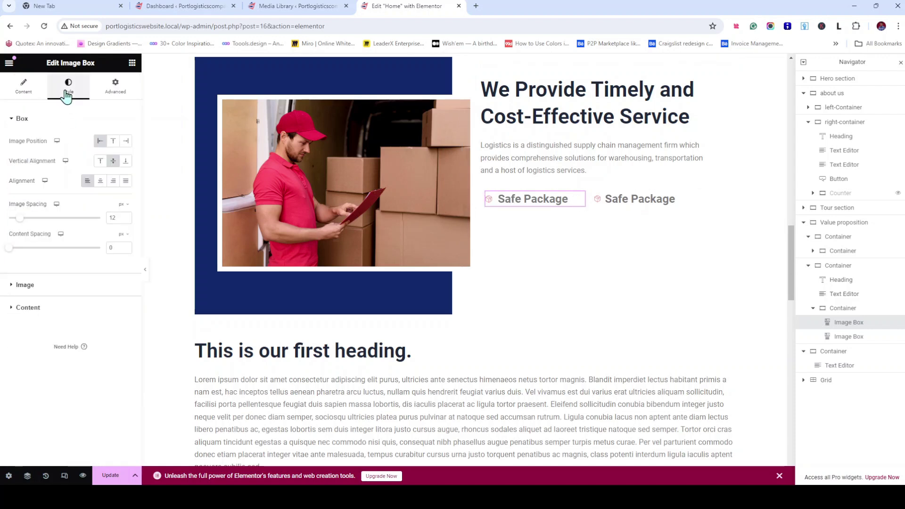
click(114, 94)
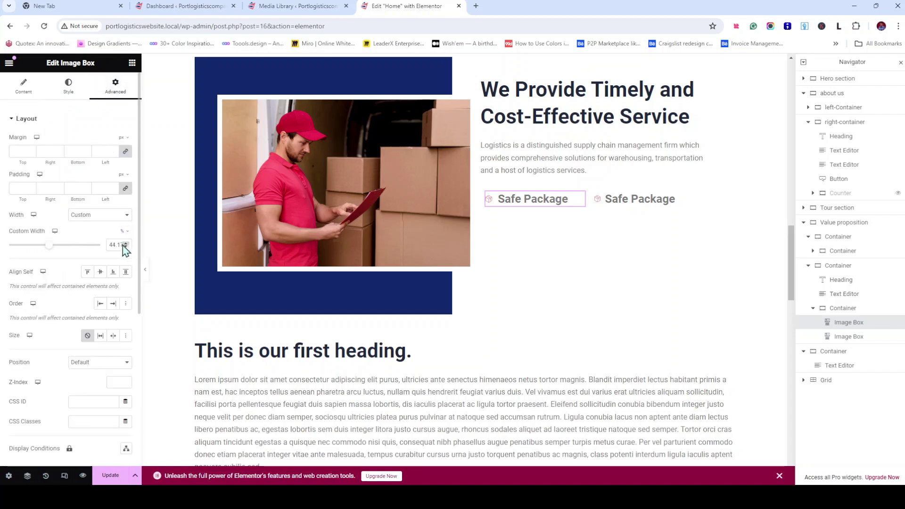
click(125, 244)
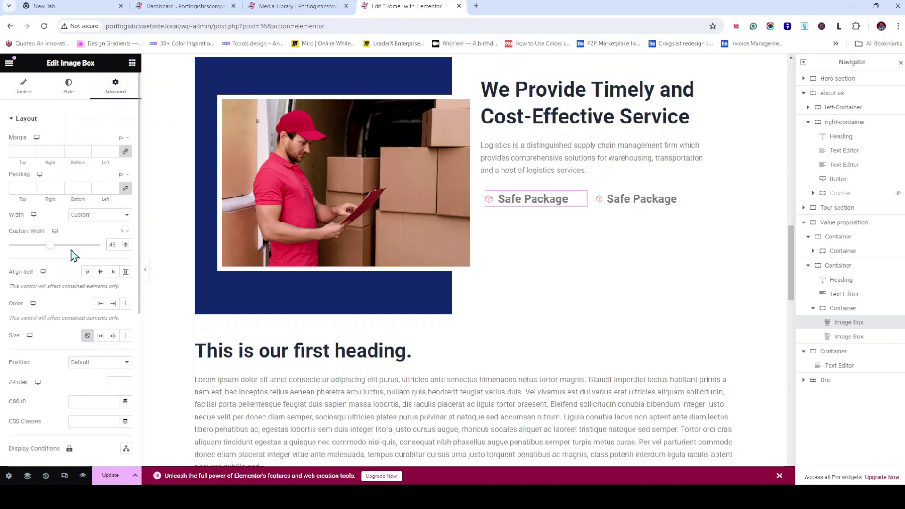
double_click(115, 245)
key(BackSpace)
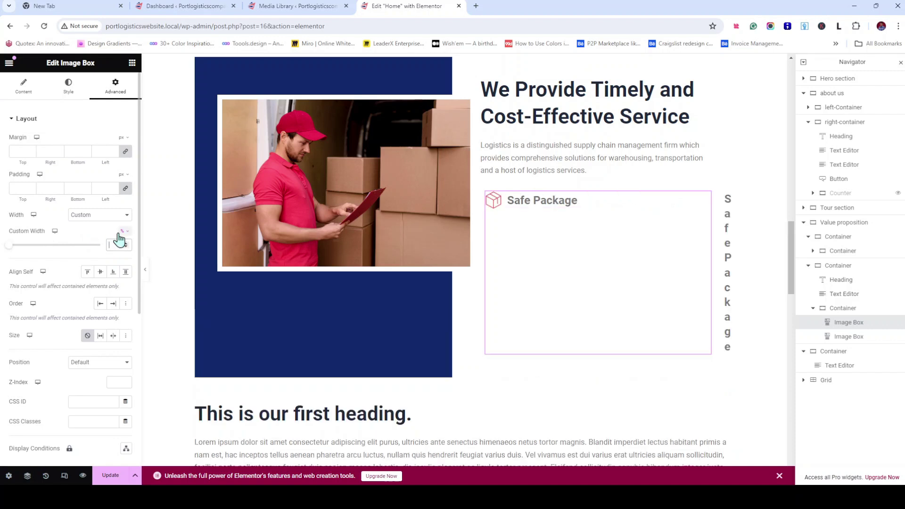
text(50)
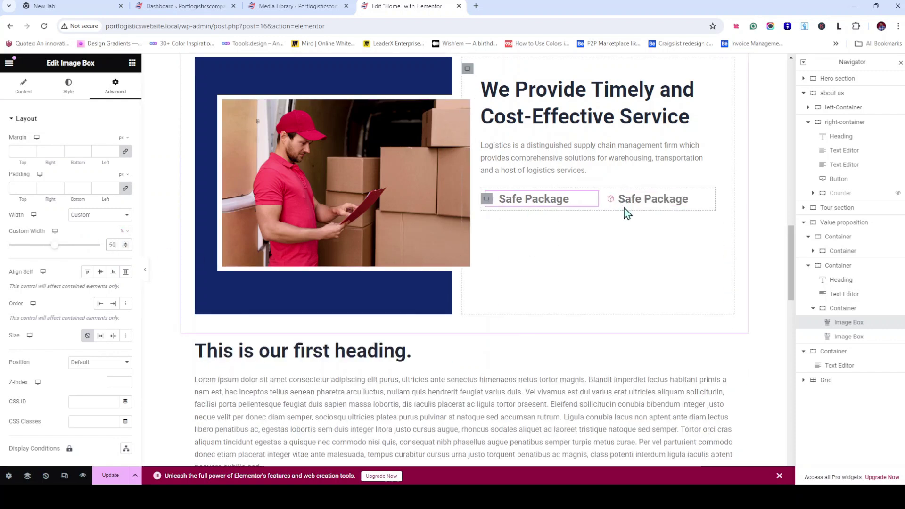
Compare the layout width settings of the second and first Safe Package image boxes
click(693, 202)
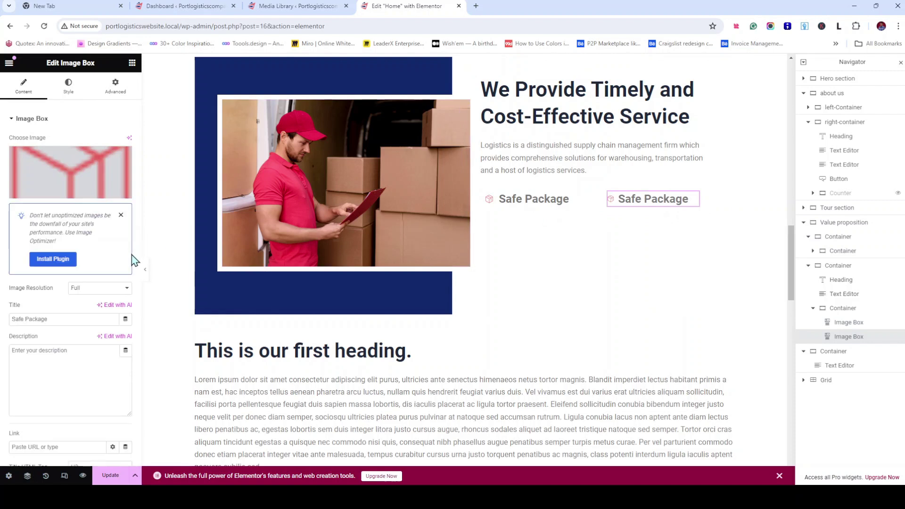
click(133, 87)
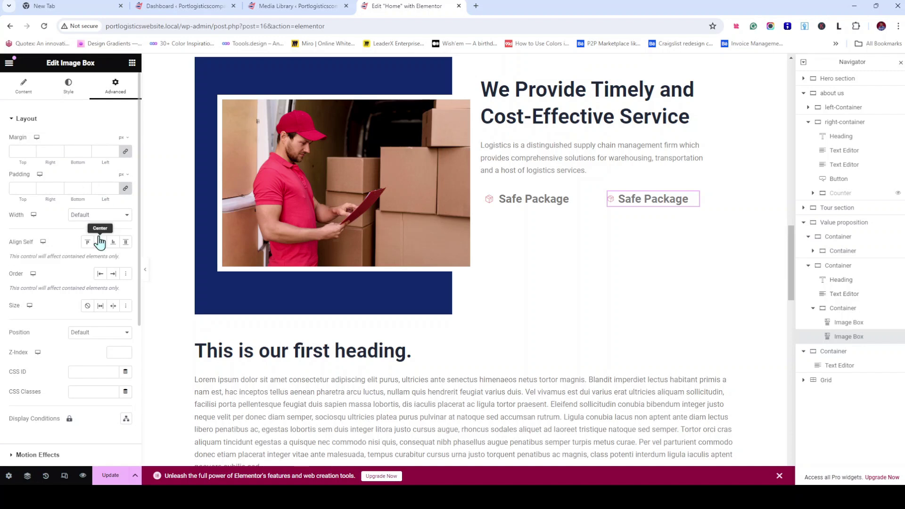
scroll(101, 250, down, 2)
scroll(101, 250, up, 2)
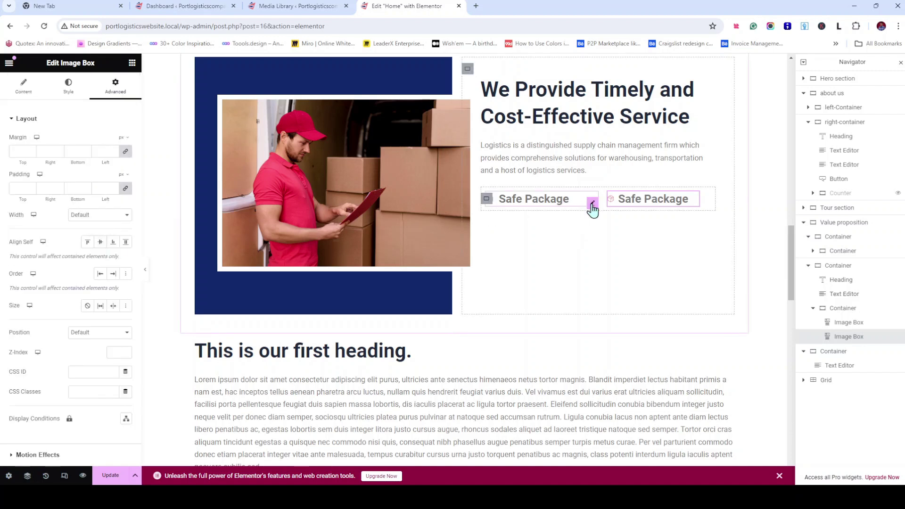
click(592, 206)
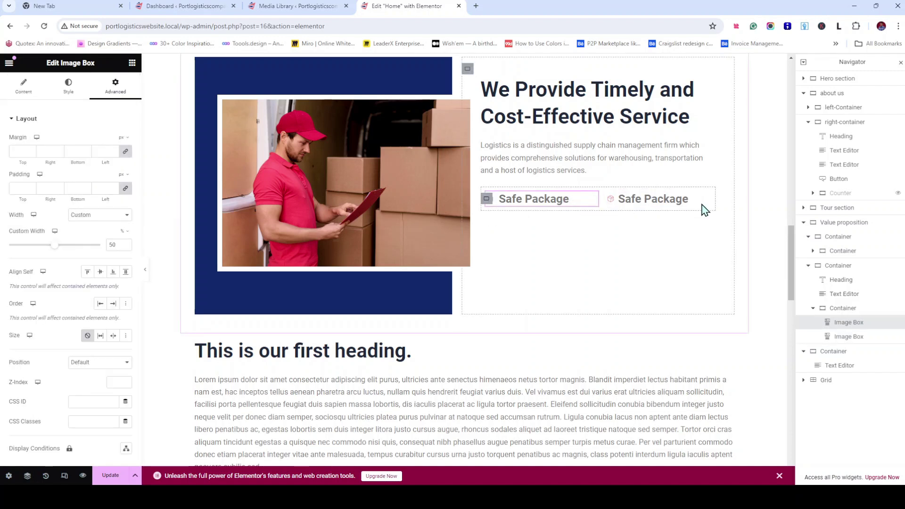
Try the Default width on the first image box and undo it
click(125, 215)
click(94, 224)
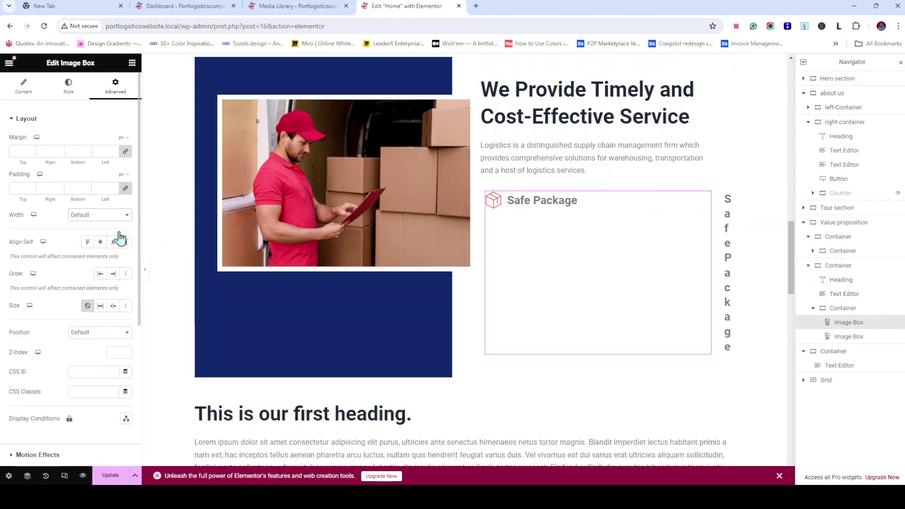
click(121, 234)
key(ctrl+z)
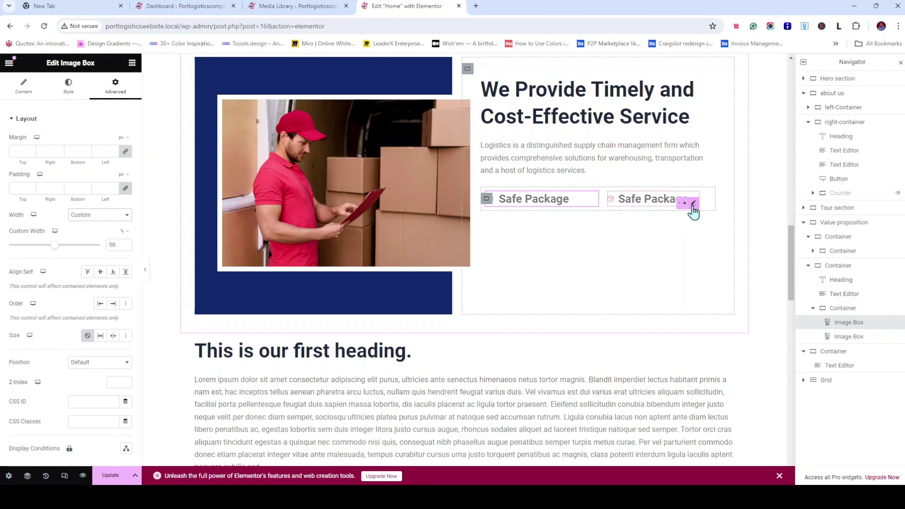
Give the second Safe Package image box a custom width of 50%
click(653, 209)
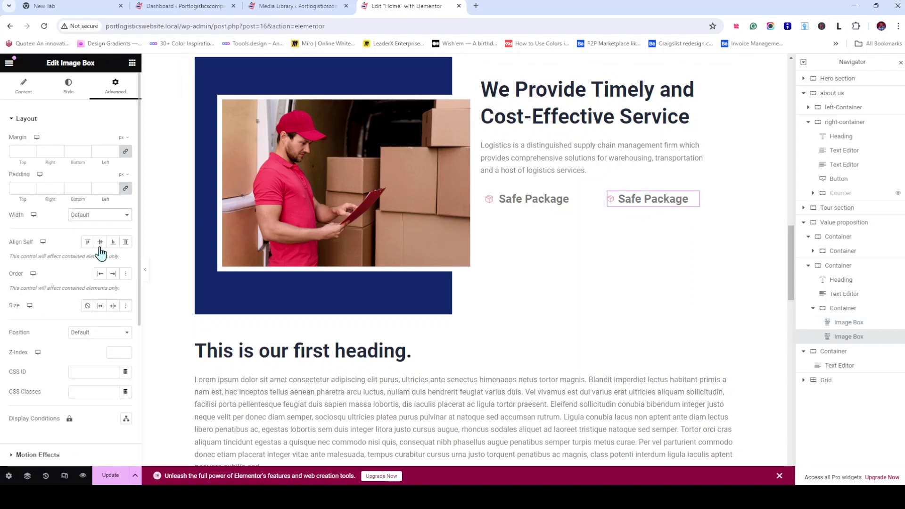
click(101, 254)
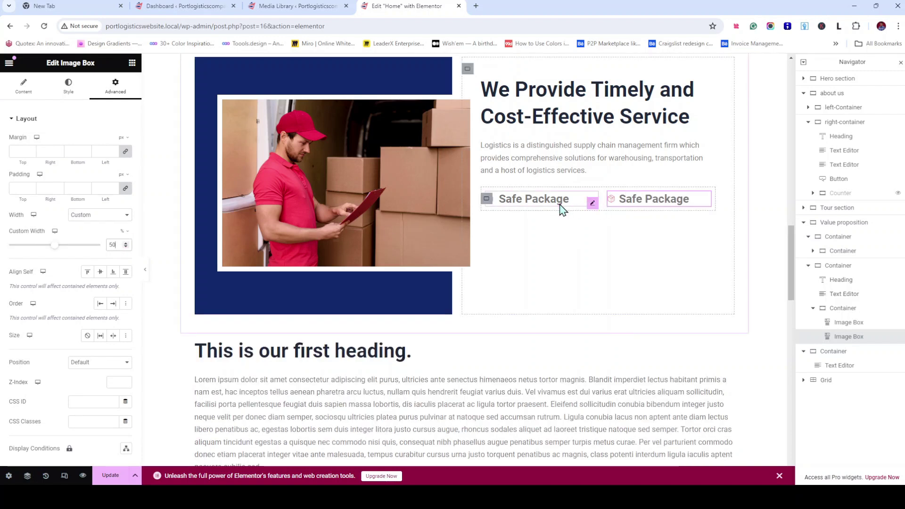
Enlarge the first image box's icon to a width of 20%
click(593, 203)
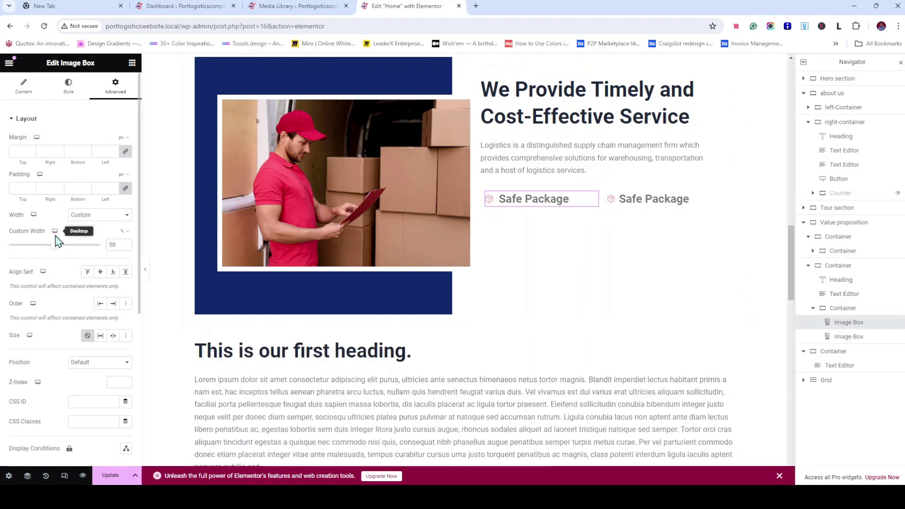
click(24, 88)
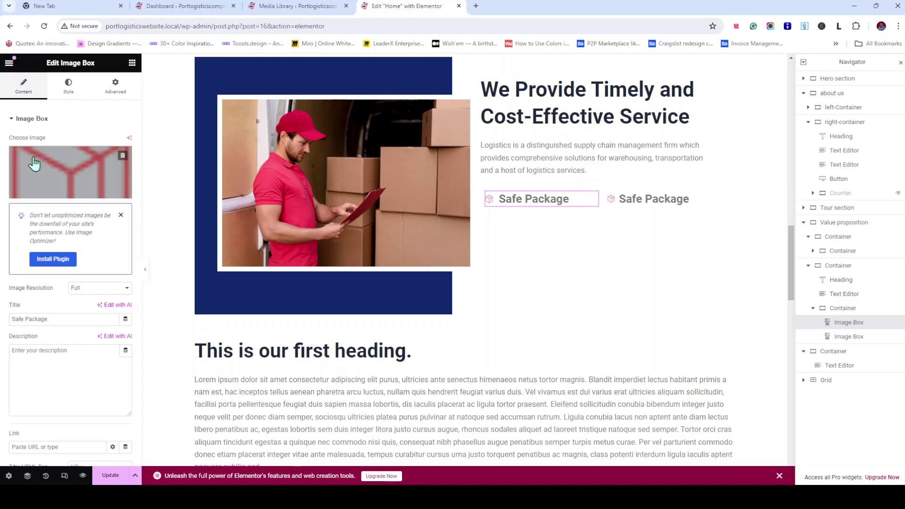
click(71, 90)
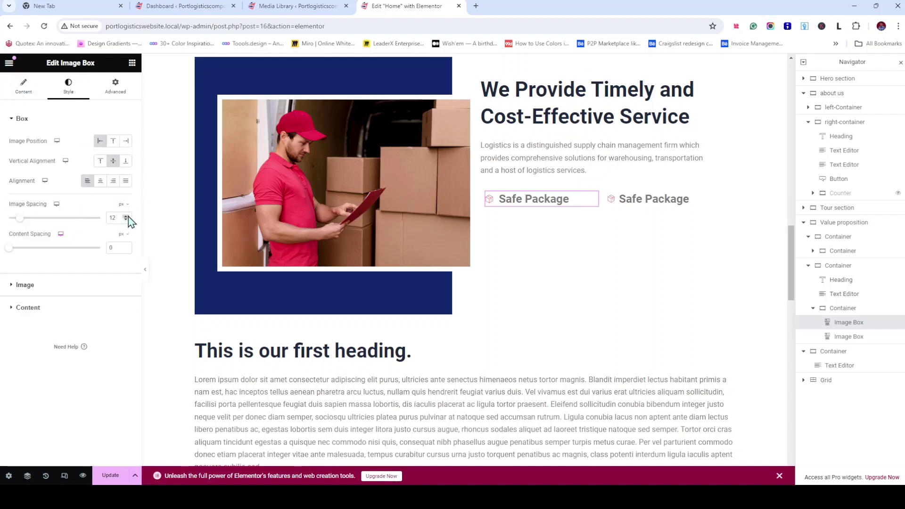
click(24, 286)
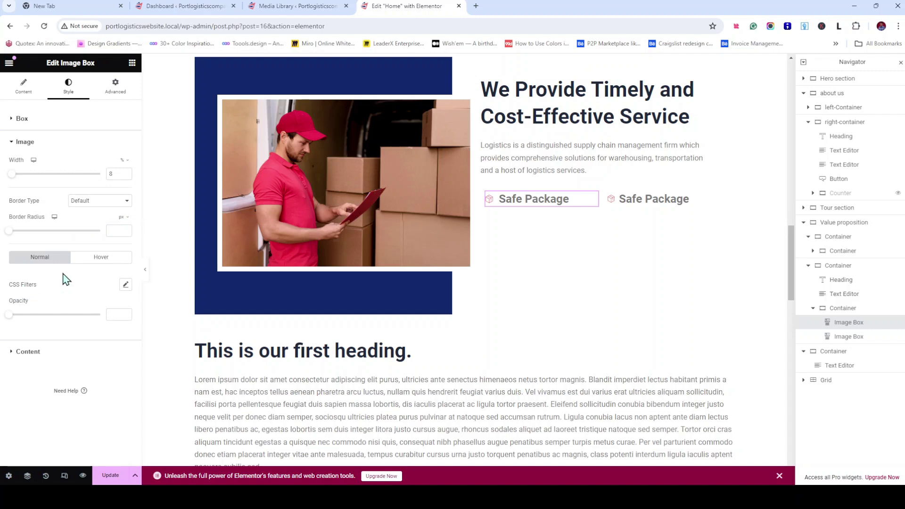
click(112, 172)
text(8)
click(126, 172)
click(126, 173)
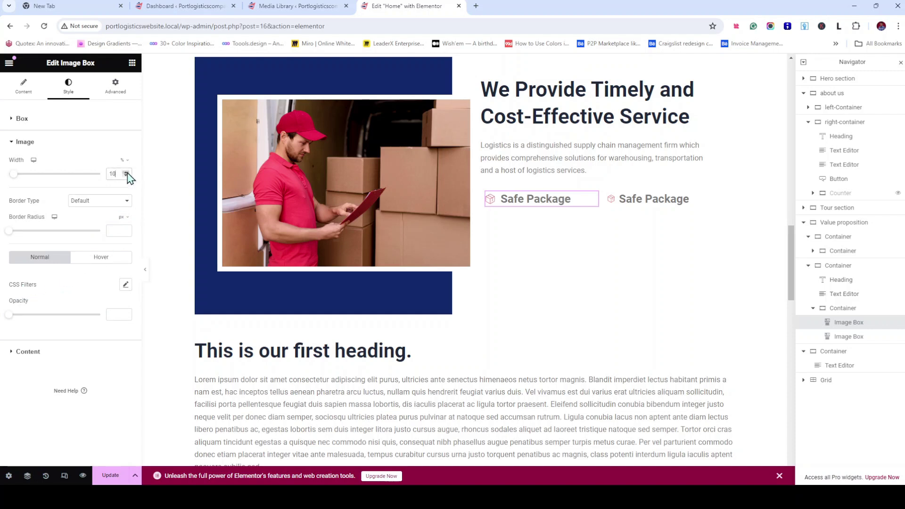
click(126, 173)
click(126, 173)
click(126, 173)
click(126, 173)
click(126, 172)
click(126, 173)
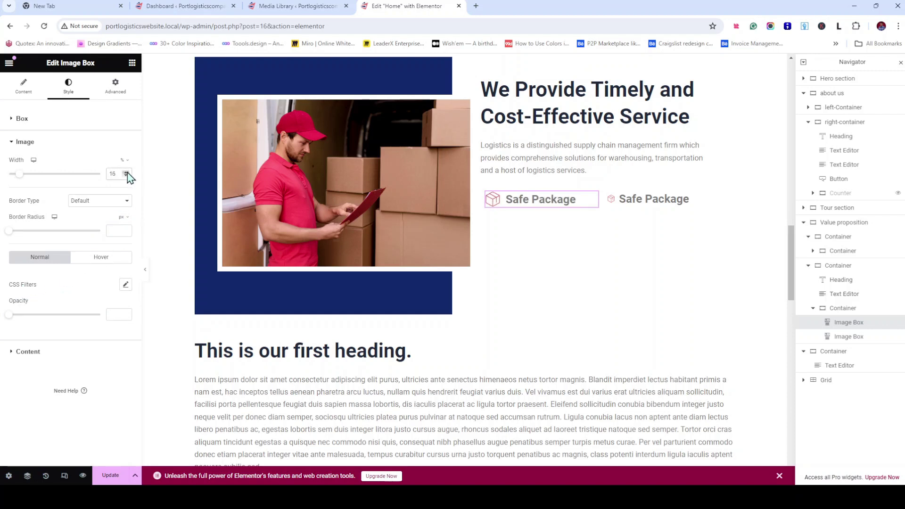
click(125, 173)
click(126, 172)
click(126, 172)
click(126, 172)
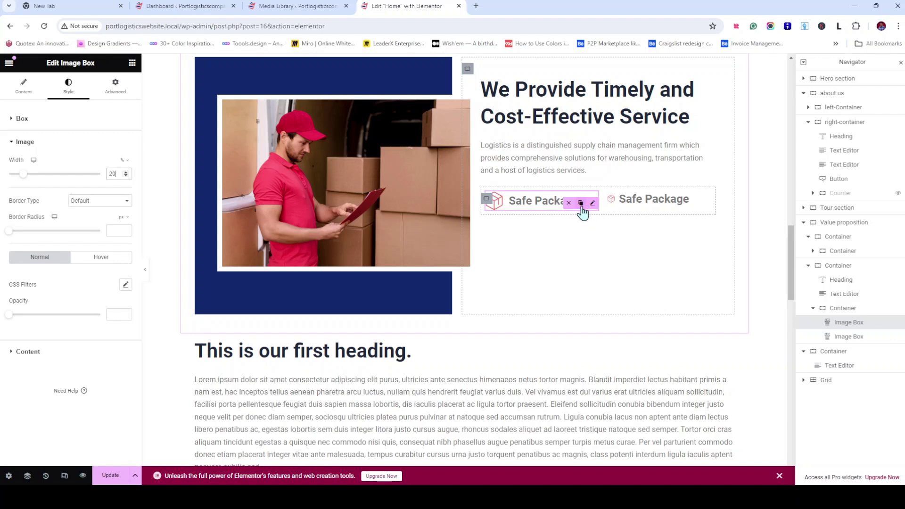
Duplicate the first image box and delete the old image box at the end of the row
click(581, 203)
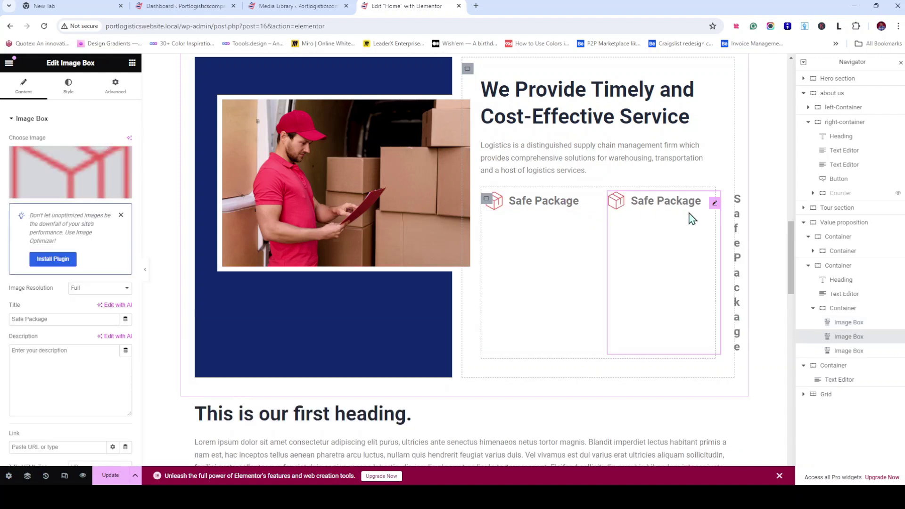
right_click(847, 351)
click(809, 473)
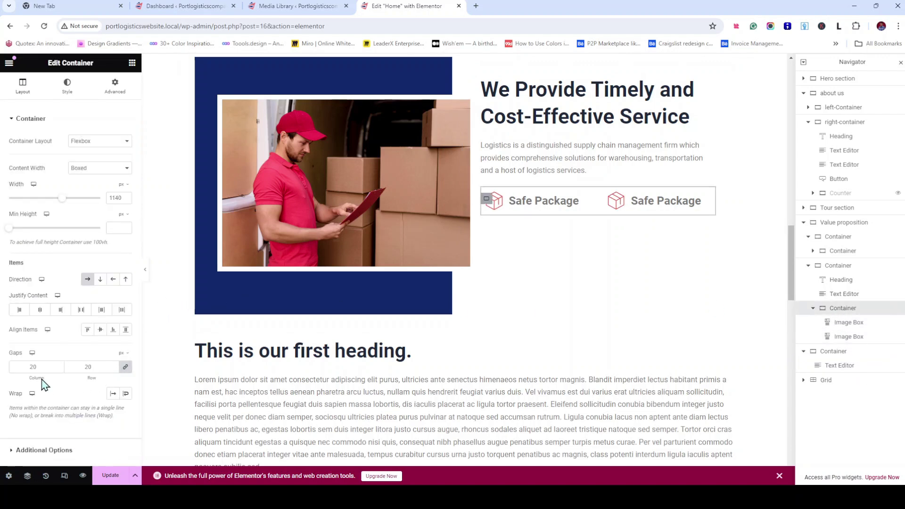
Set the image box container's column and row gaps to 0 px and duplicate the container twice
double_click(33, 366)
text(0)
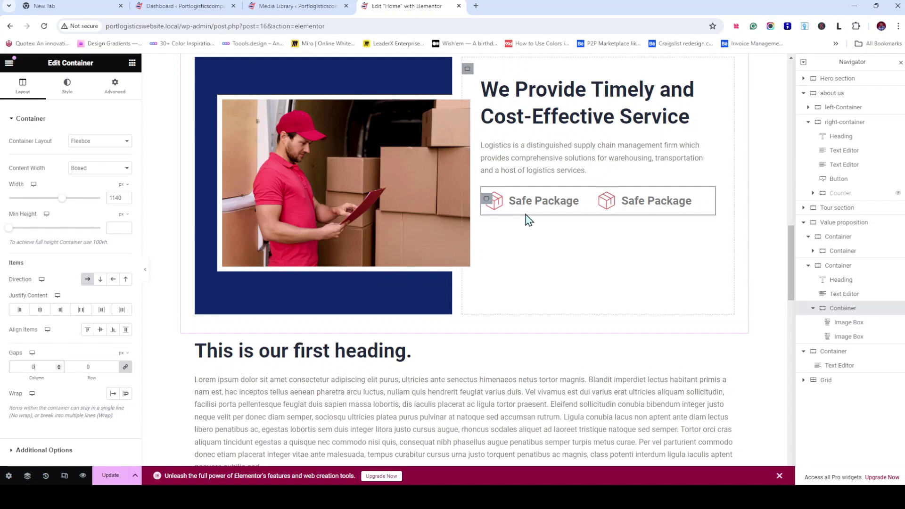
mouse_move(489, 206)
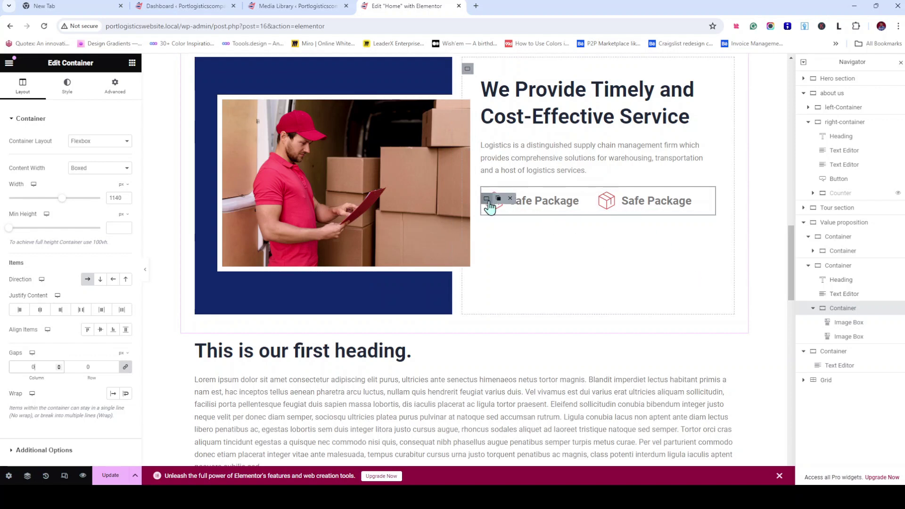
click(497, 203)
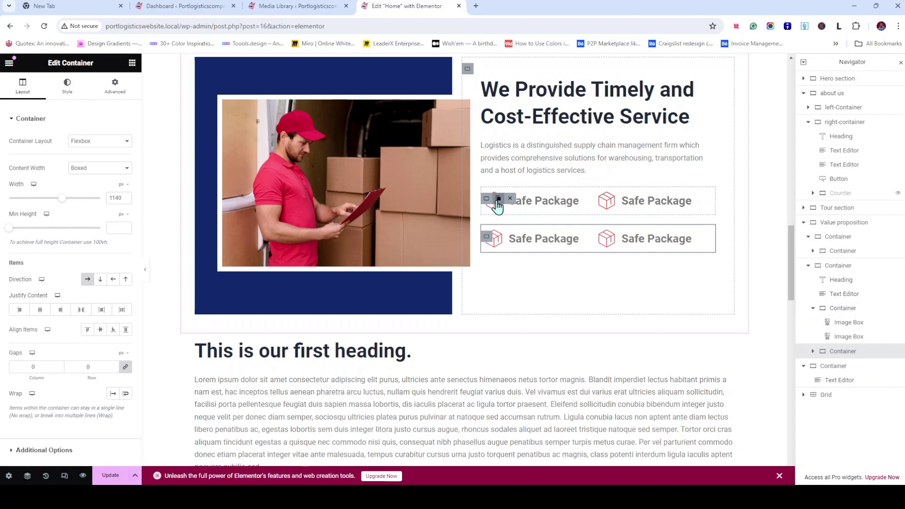
click(497, 206)
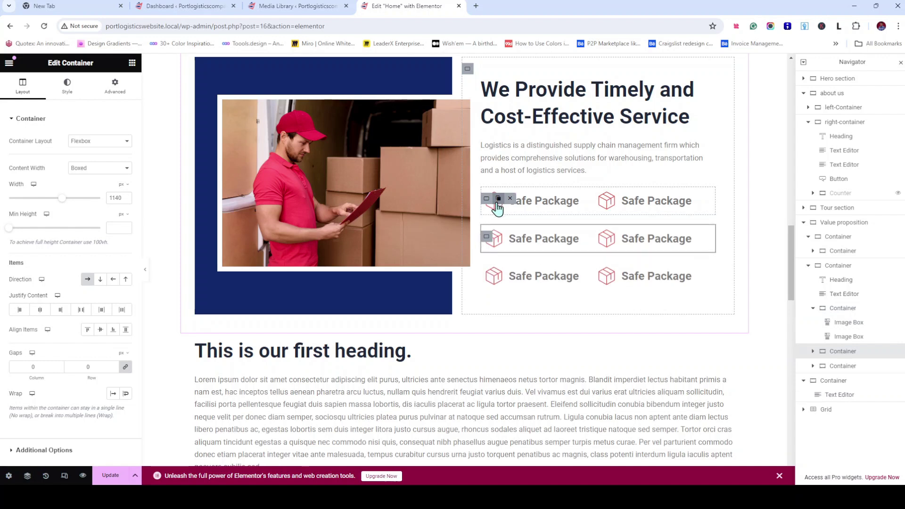
Clear the title of the first row's second image box and enter "Ship Everywhere" as its description
click(849, 337)
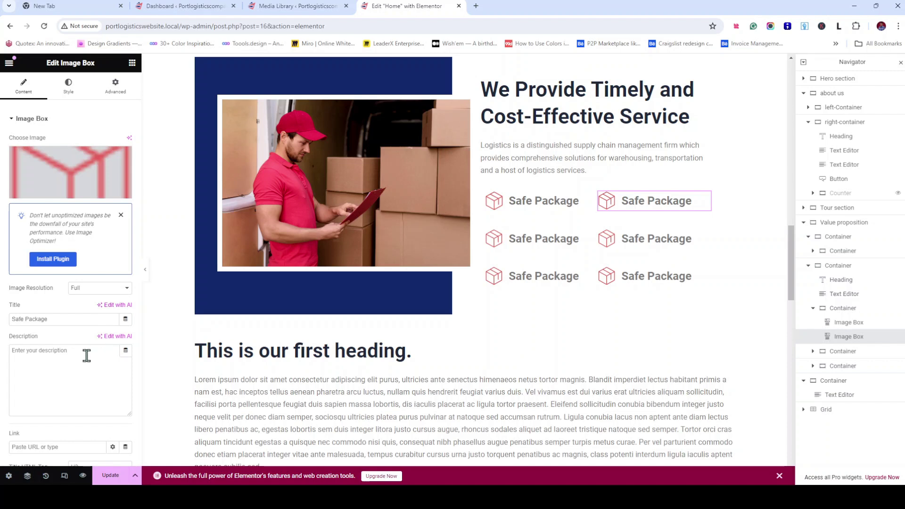
text(Ship Everywere)
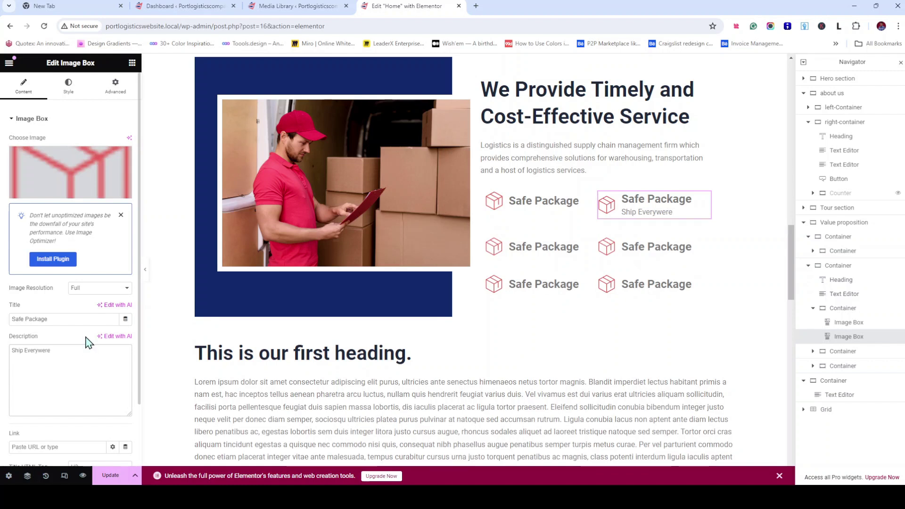
drag(66, 319, 3, 325)
key(BackSpace)
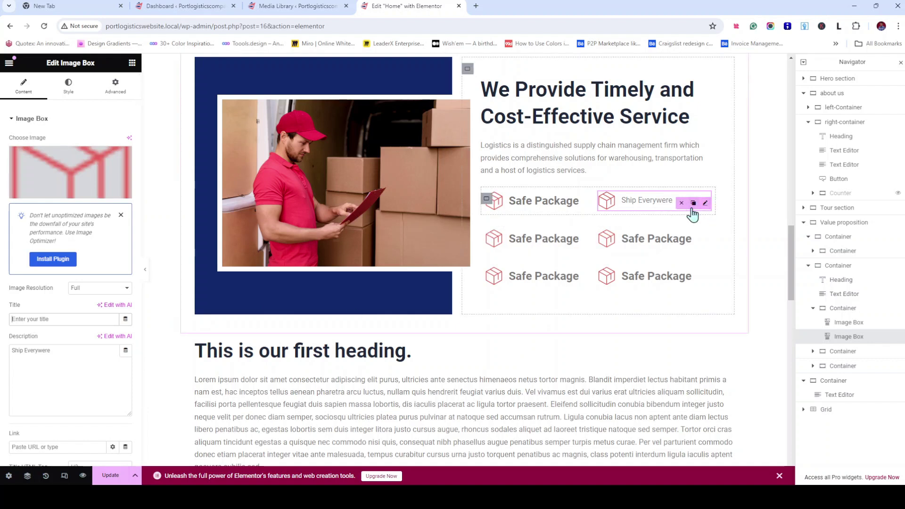
click(44, 350)
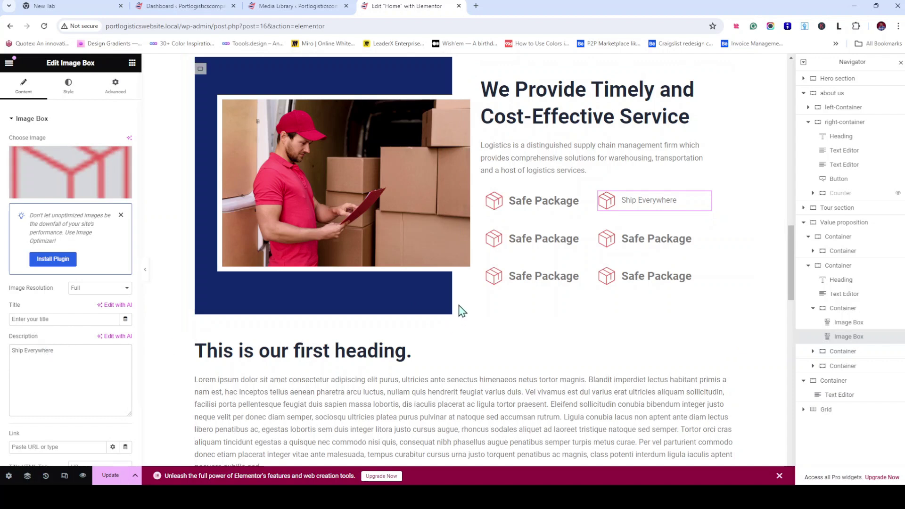
Set the Ship Everywhere box's description font size to 24 px
click(76, 95)
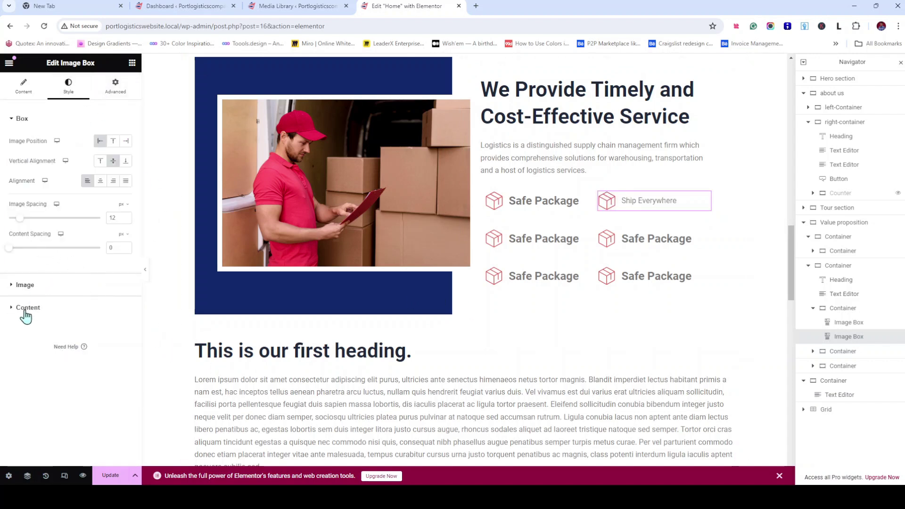
click(26, 308)
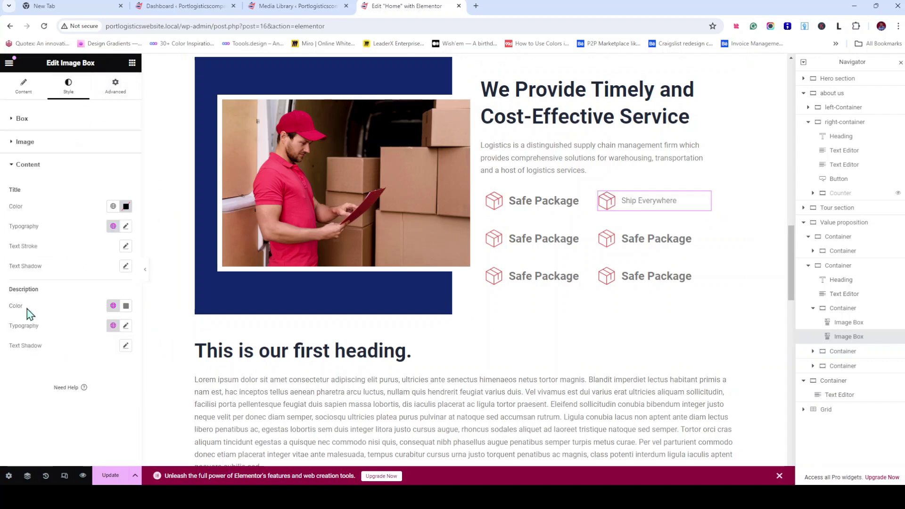
click(125, 326)
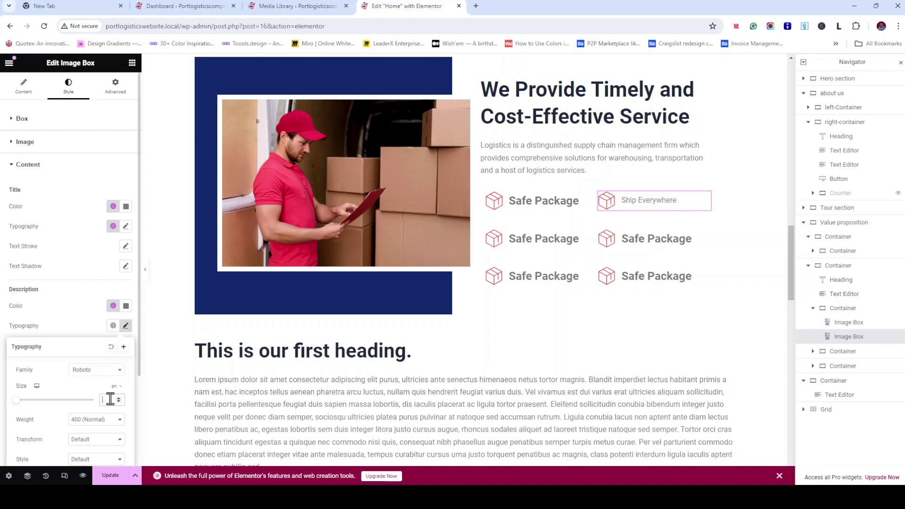
text(20)
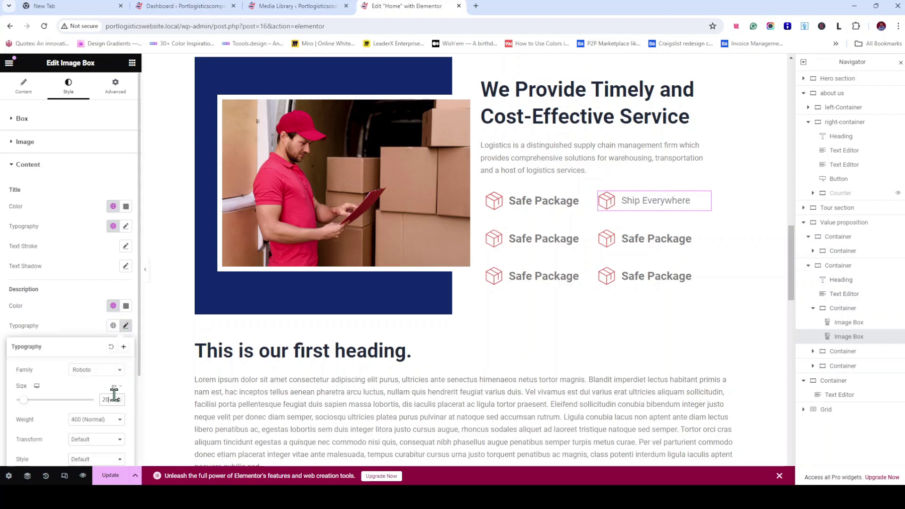
key(BackSpace)
text(4)
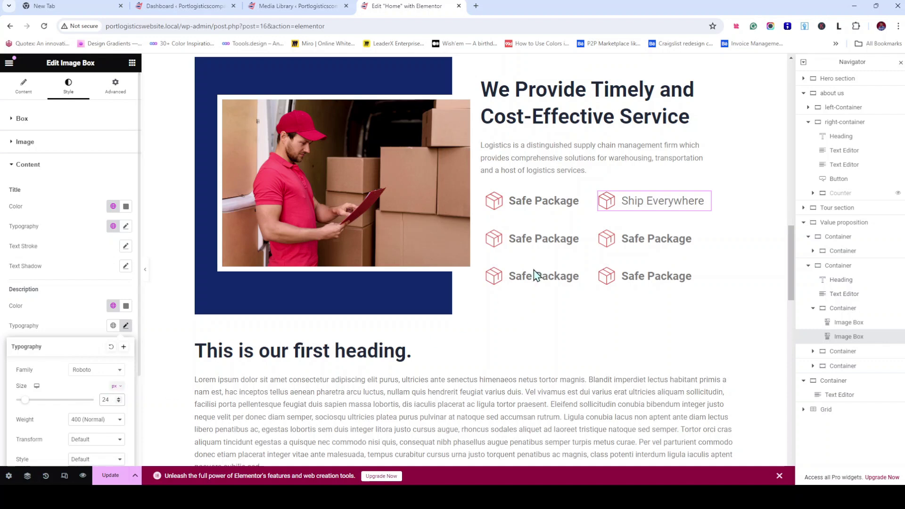
Copy the Ship Everywhere image box and paste its style onto the first row's Safe Package box
right_click(702, 206)
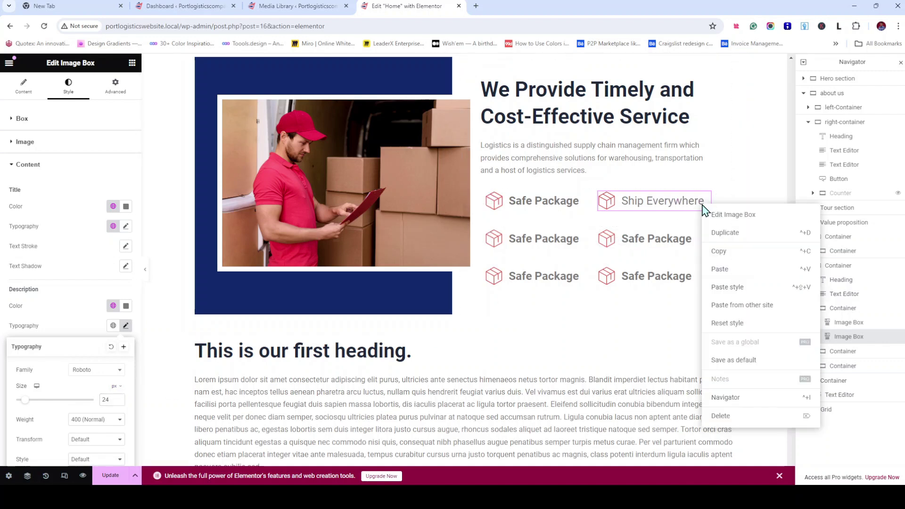
click(719, 254)
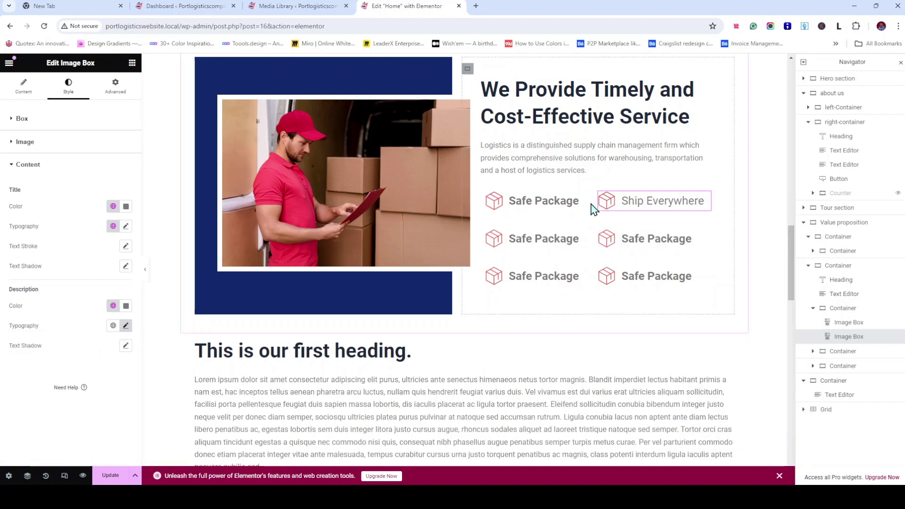
right_click(606, 256)
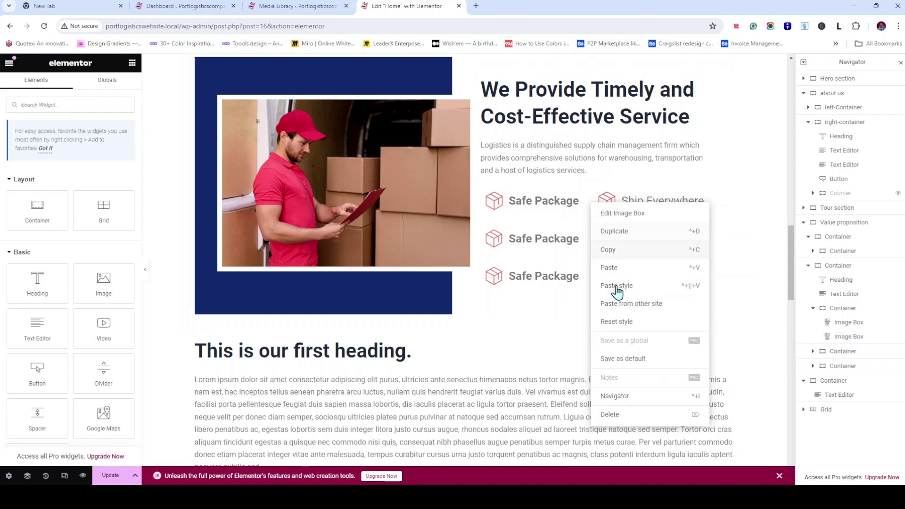
click(616, 293)
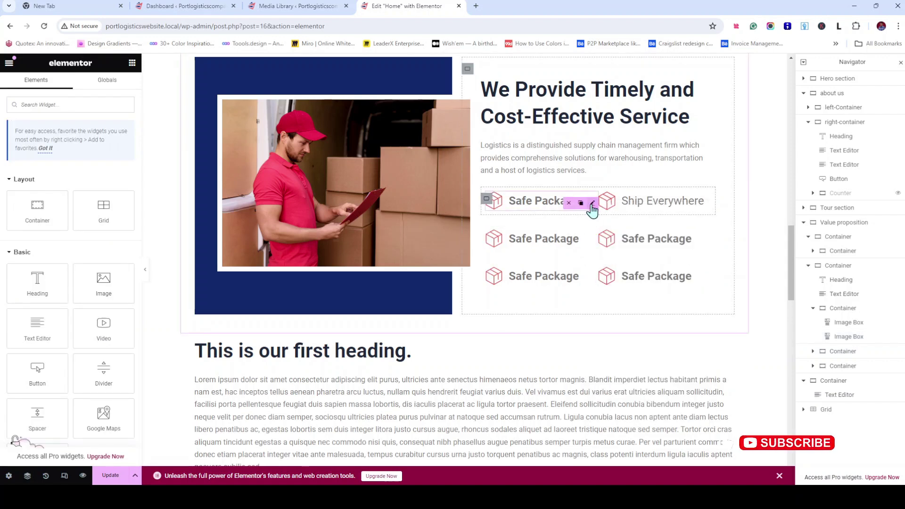
Move the text "Safe Package" from the title to the description of the first row's first image box
click(592, 204)
drag(56, 318, 7, 319)
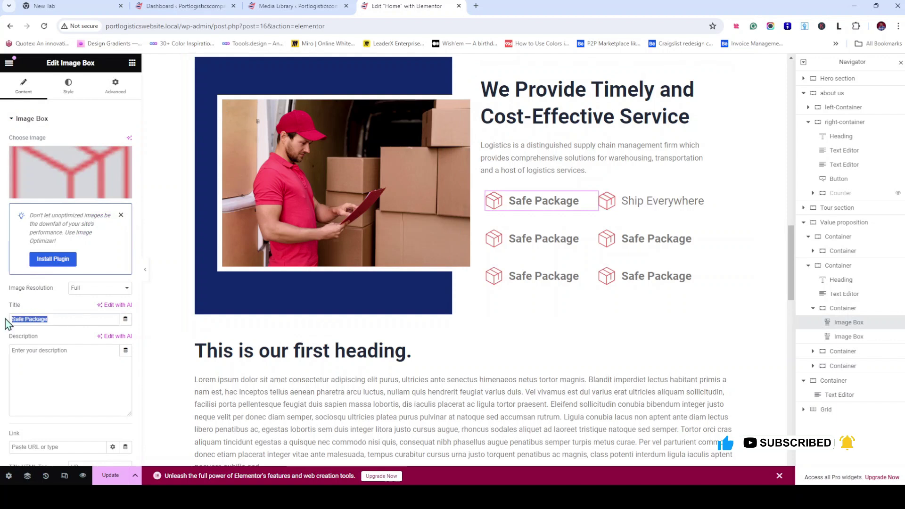
key(BackSpace)
click(56, 361)
key(ctrl+v)
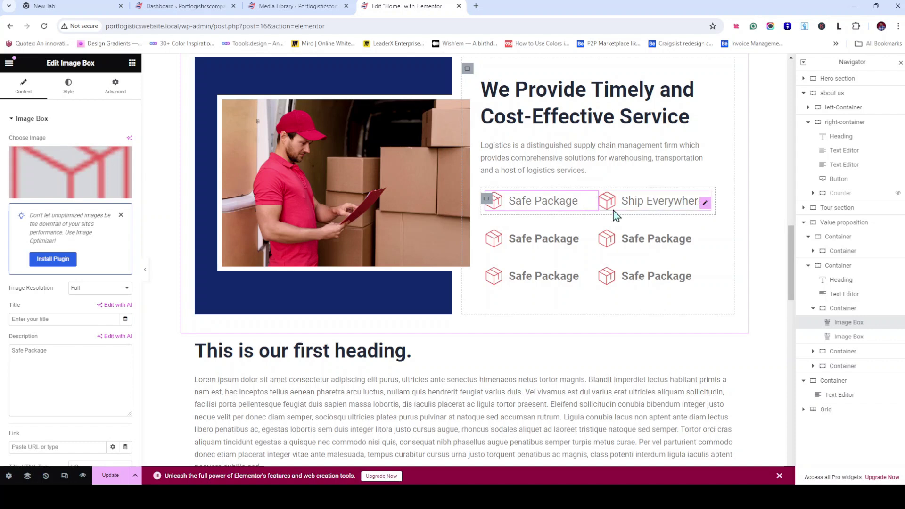
Replace the Ship Everywhere image box's icon with the ship icon from the media library
click(706, 203)
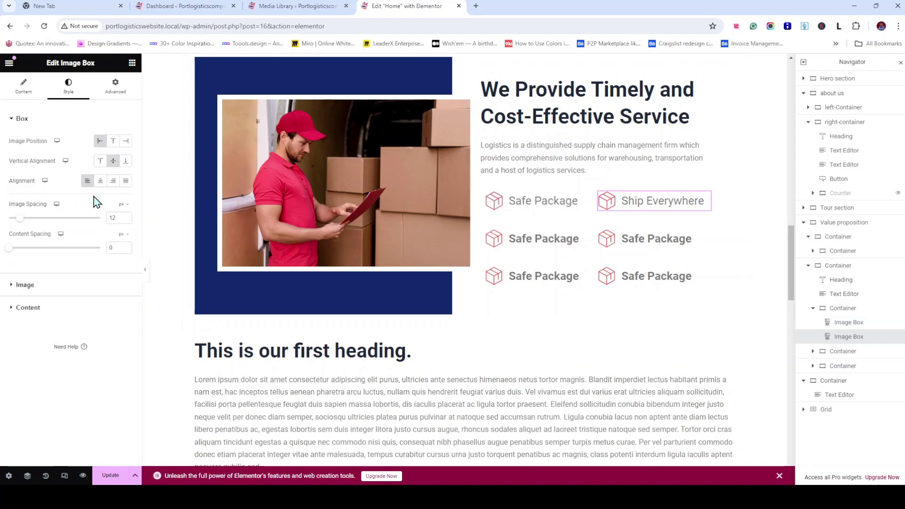
click(23, 87)
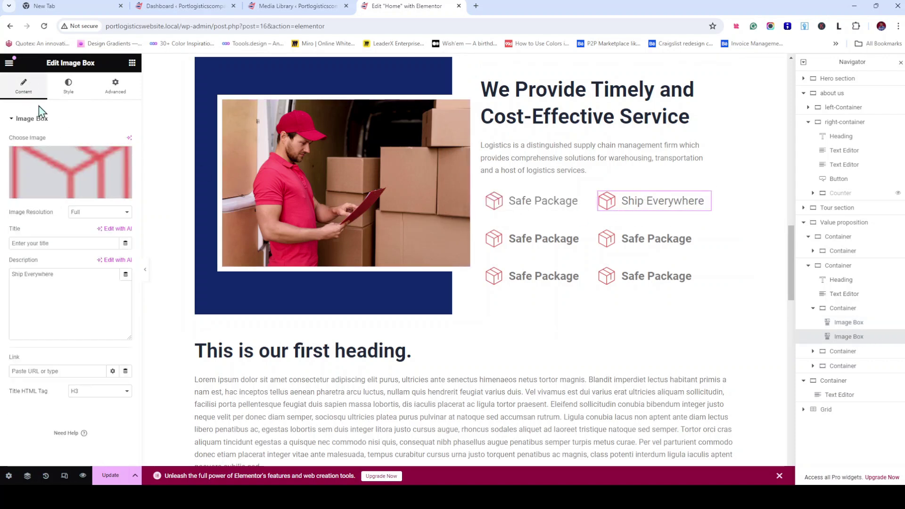
click(71, 198)
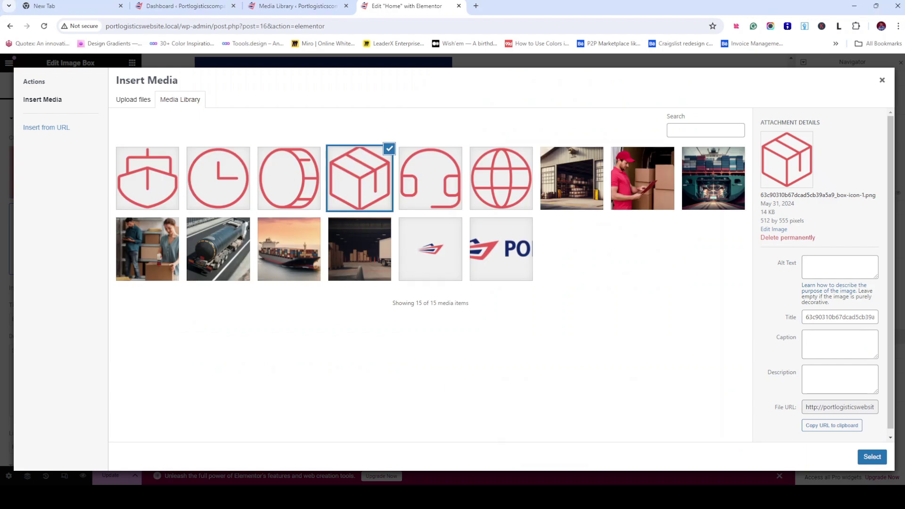
click(150, 182)
click(872, 456)
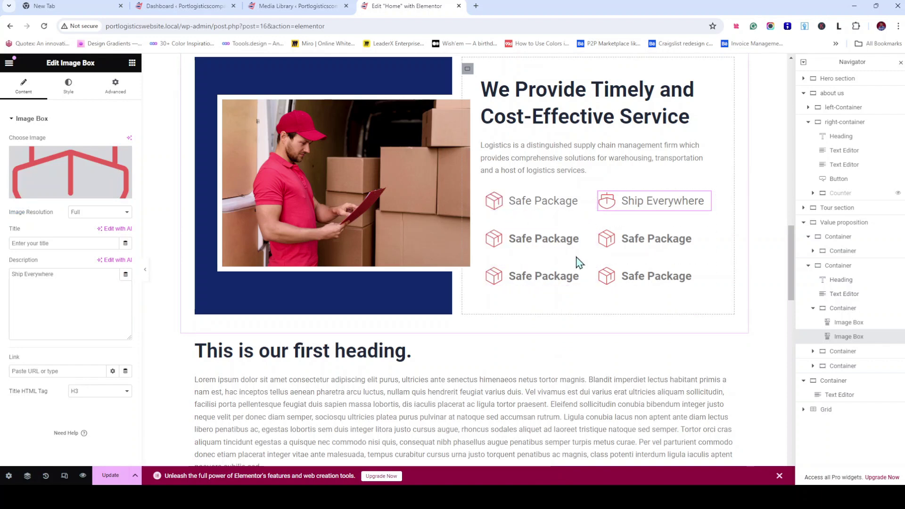
Replace the title of the second row's first image box with the description "Global Tracking" and paste the copied image box style onto it
mouse_move(592, 244)
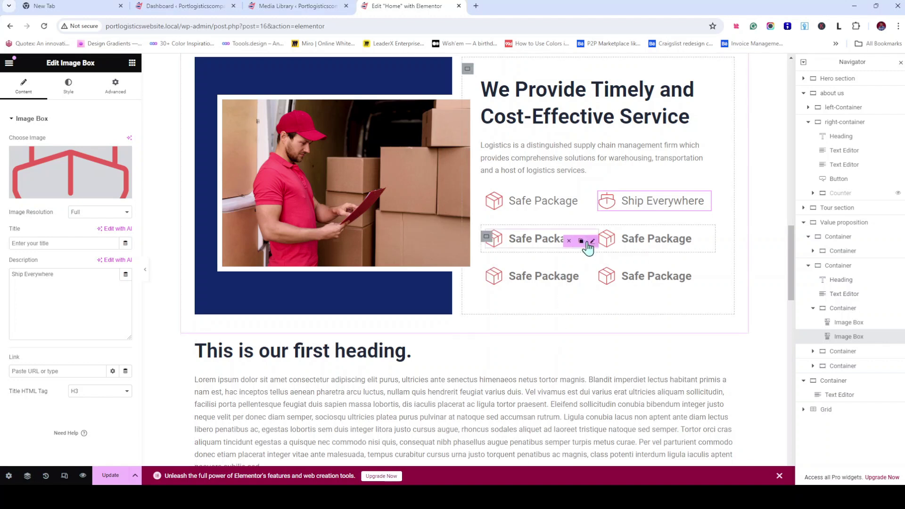
click(585, 239)
click(82, 364)
key(ctrl+v)
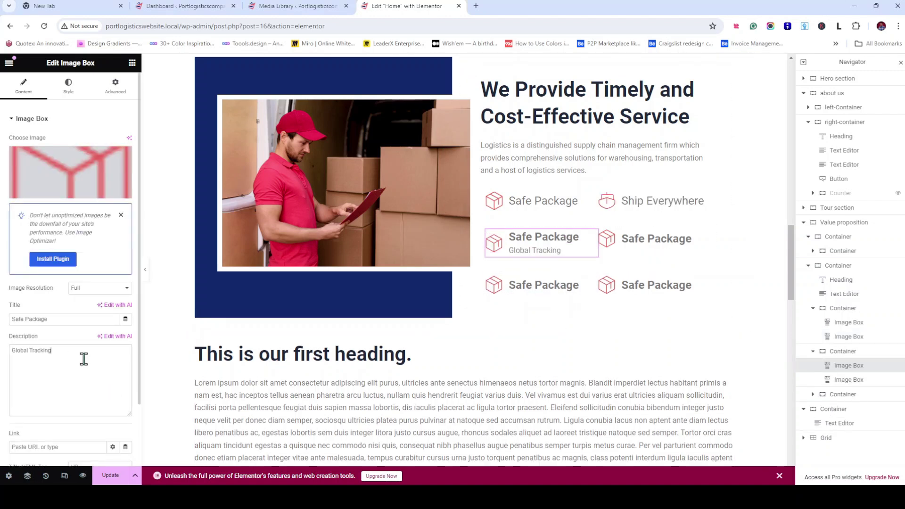
drag(55, 319, 10, 320)
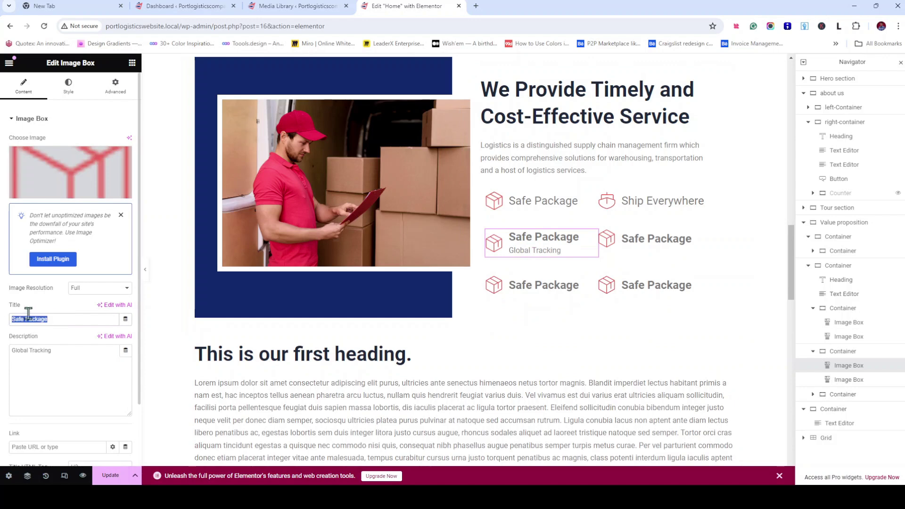
key(BackSpace)
right_click(597, 242)
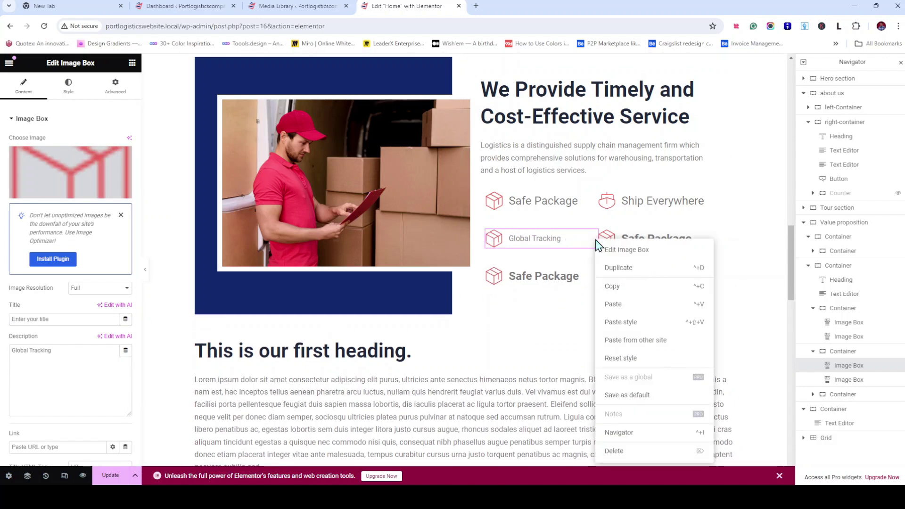
click(629, 331)
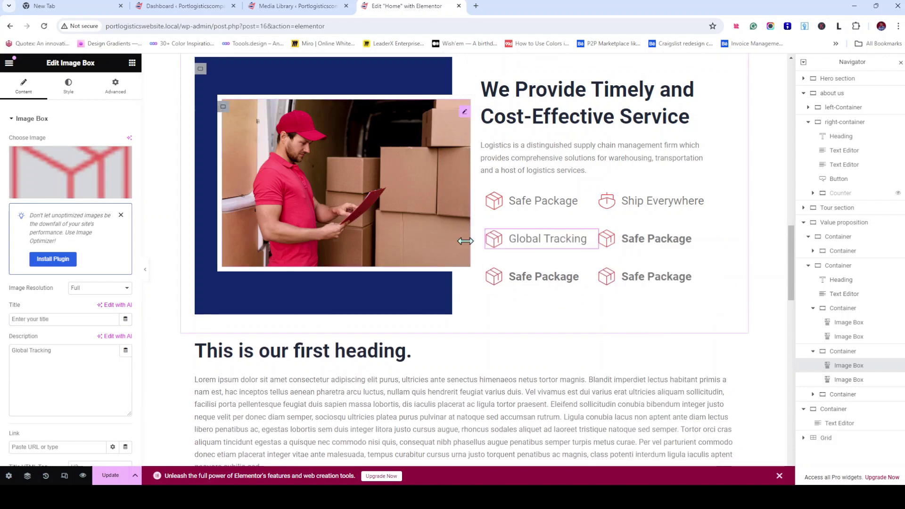
Set the Global Tracking box's image to the globe icon, with "Global Tracking" as the icon's title, alt text and description
click(417, 244)
click(495, 189)
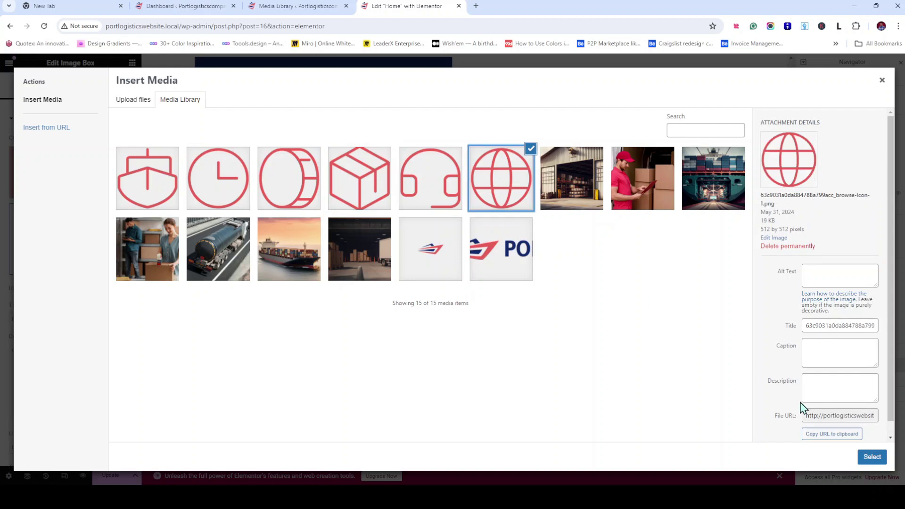
click(864, 325)
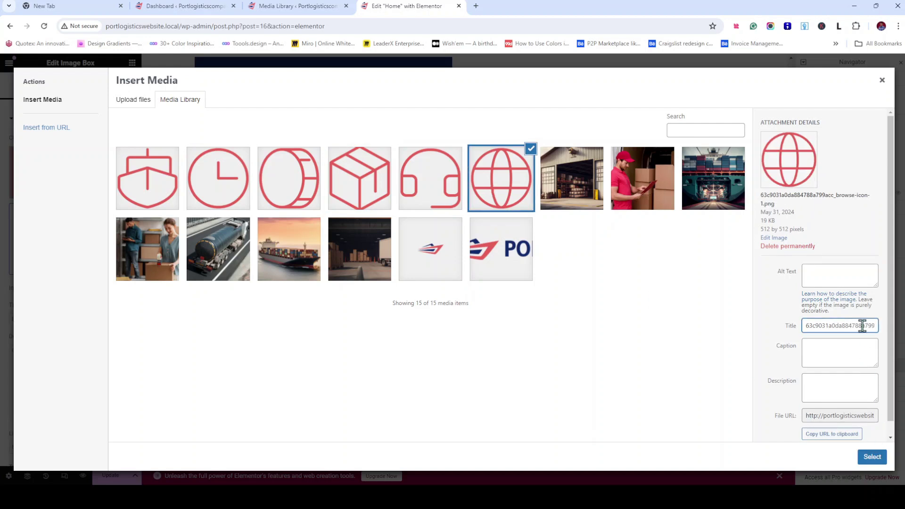
key(ctrl+a)
key(ctrl+v)
click(837, 275)
key(ctrl+v)
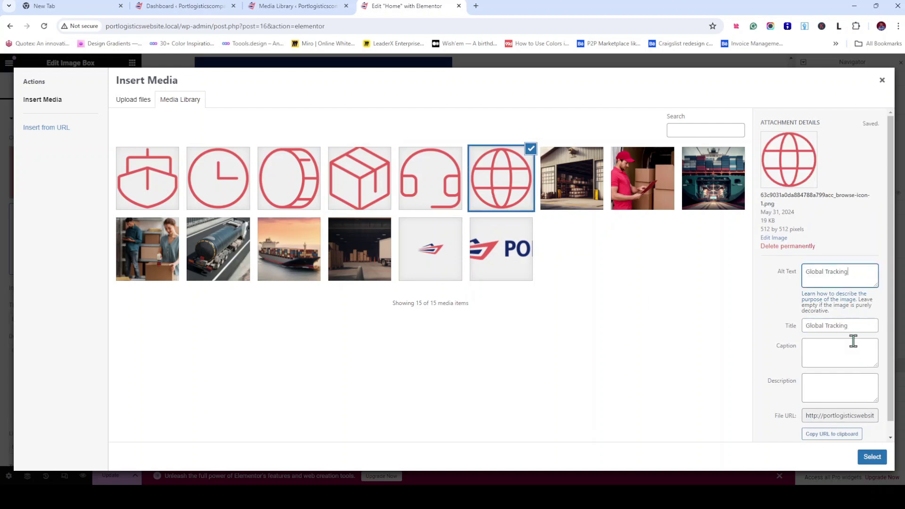
key(alt+Tab)
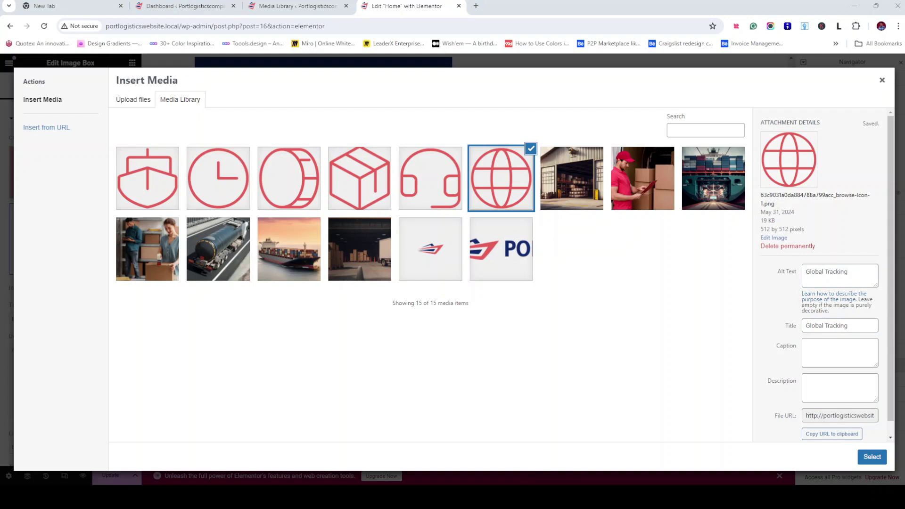
click(854, 389)
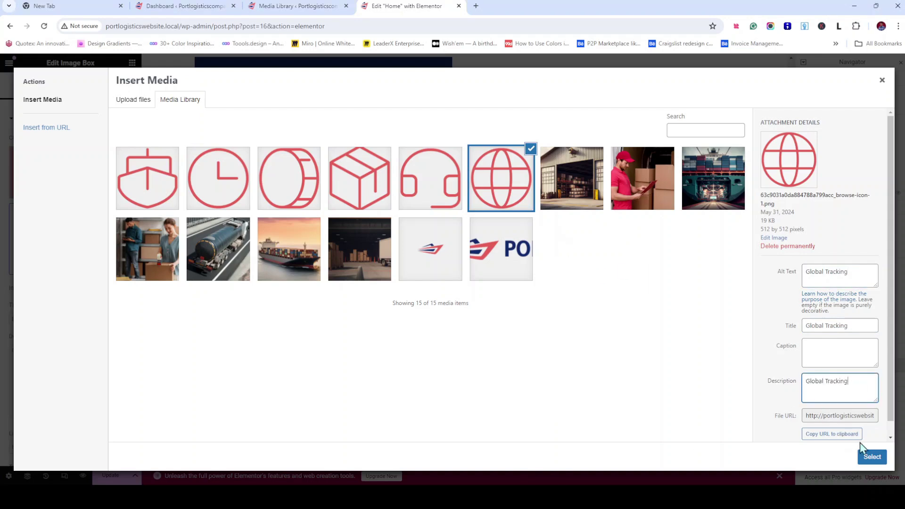
click(873, 456)
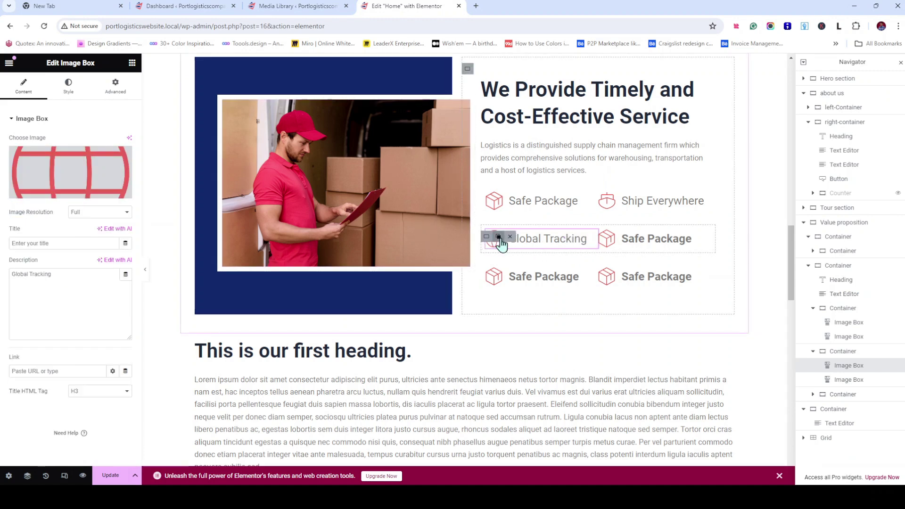
click(498, 237)
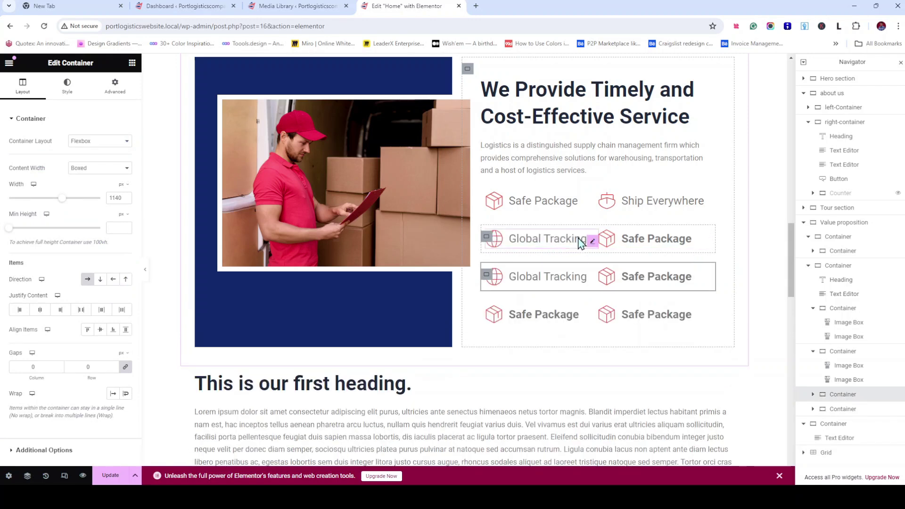
mouse_move(592, 247)
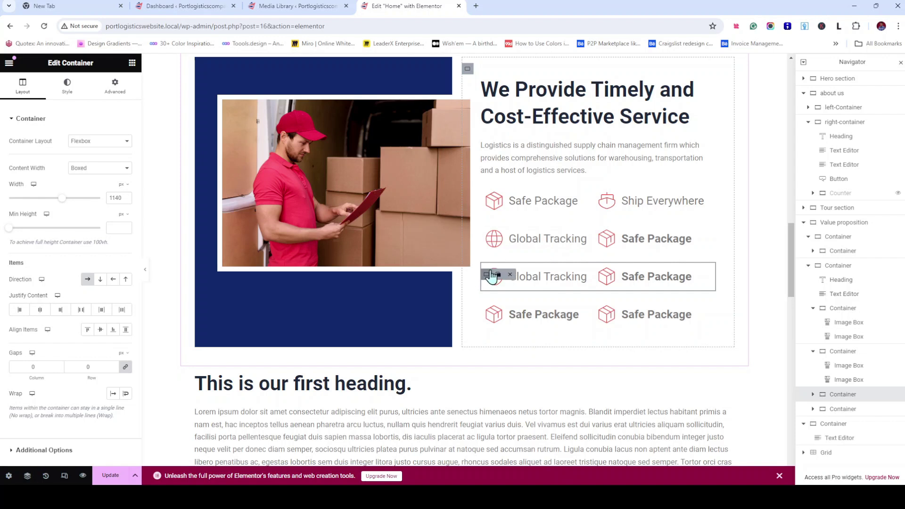
key(Delete)
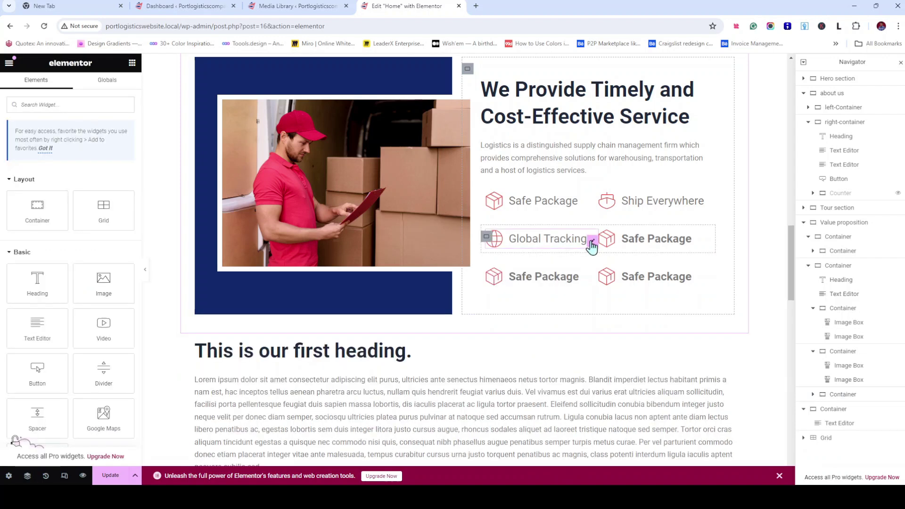
Duplicate the Global Tracking image box and delete the leftover Safe Package box from the second row
click(581, 243)
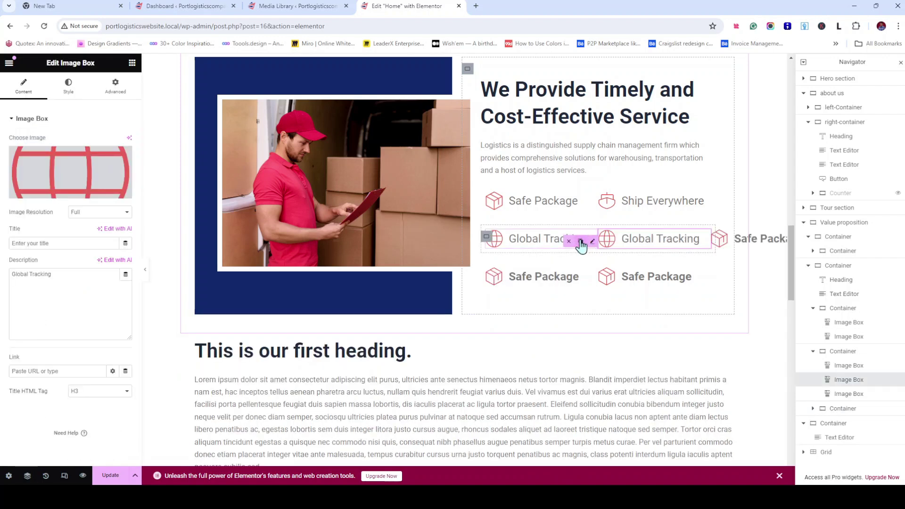
click(855, 395)
right_click(855, 397)
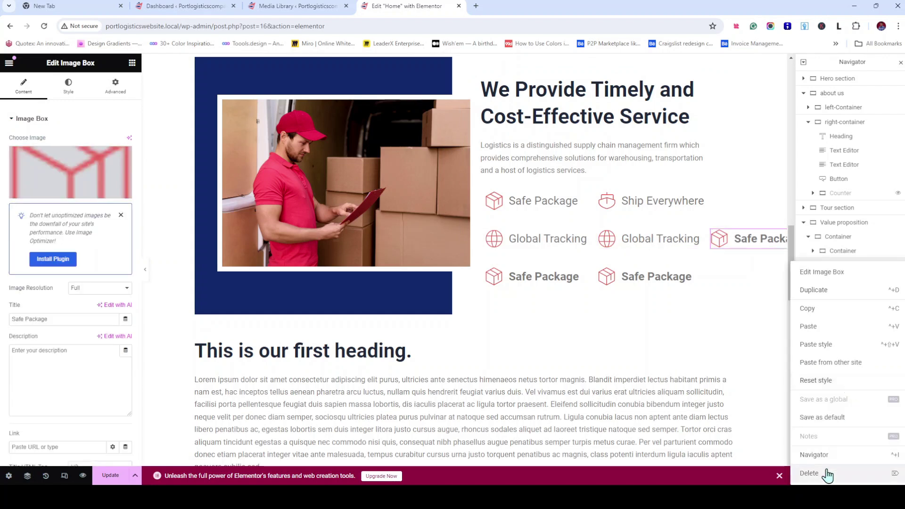
key(Delete)
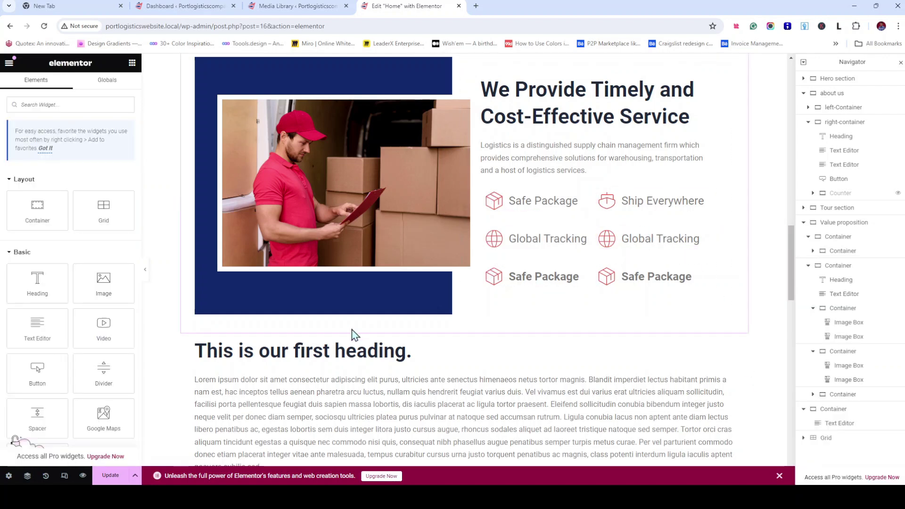
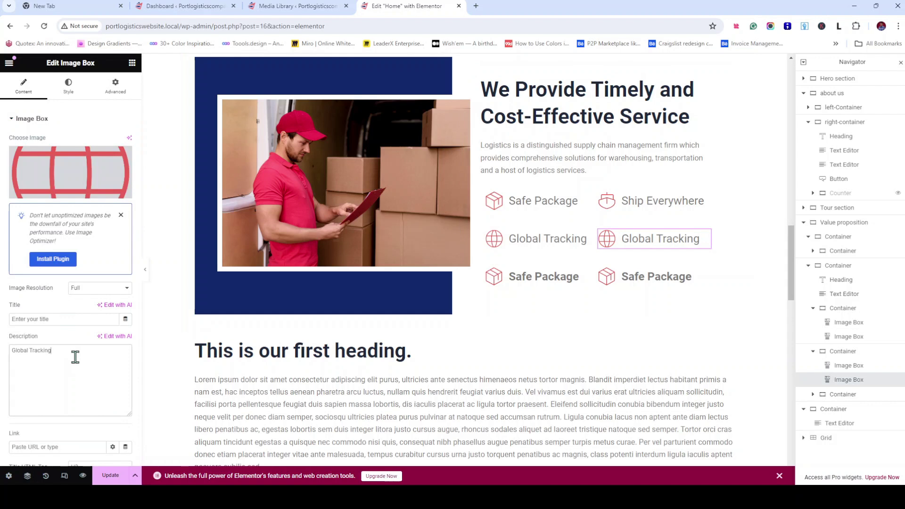
Change the duplicated Global Tracking box's description to "24/7 Support" and its image to the headset icon
key(ctrl+a)
text(24/7 Support)
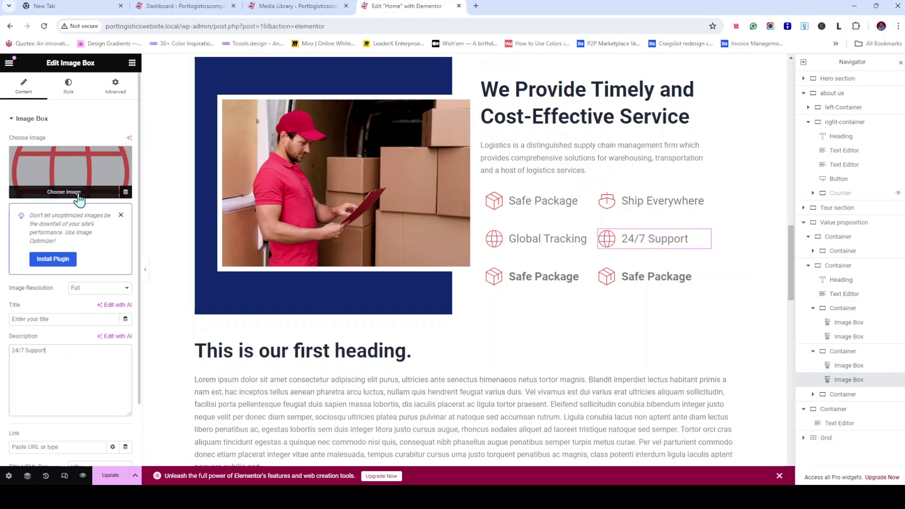
click(79, 199)
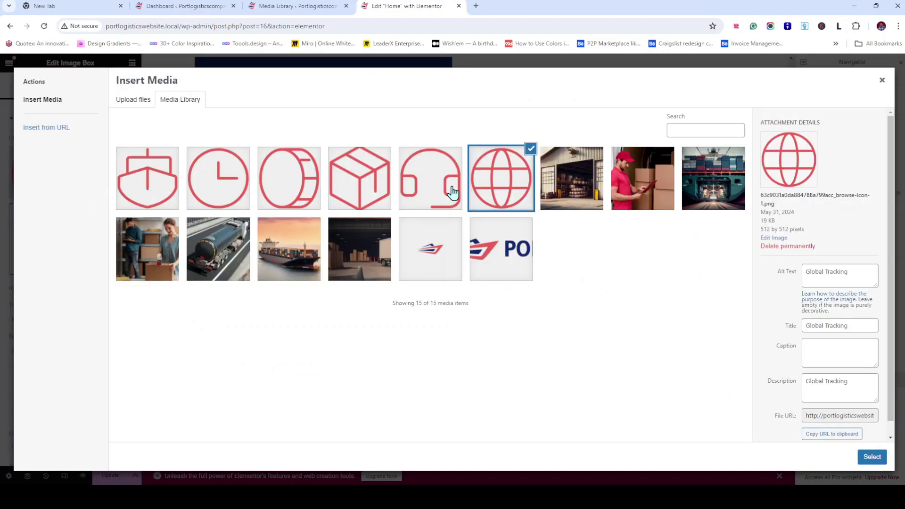
click(441, 193)
click(878, 459)
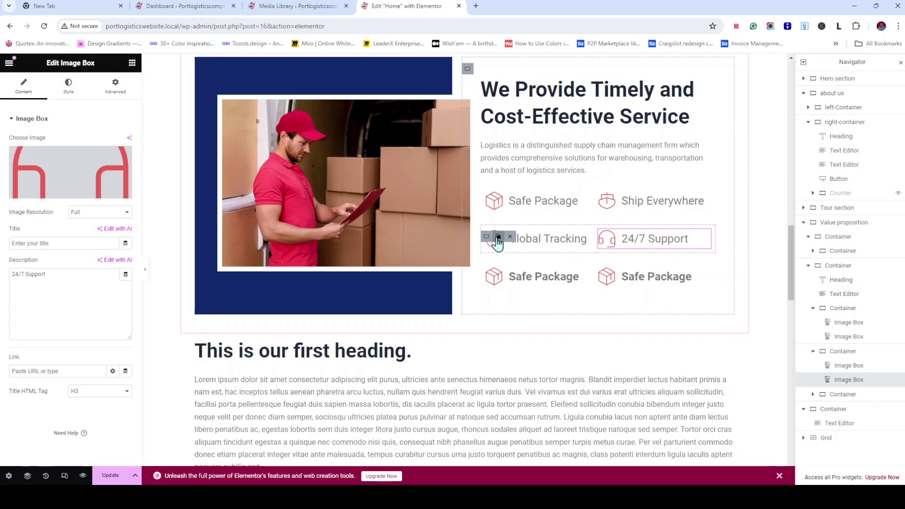
Duplicate the Global Tracking and 24/7 Support row and delete the old row of two Safe Package boxes
click(498, 237)
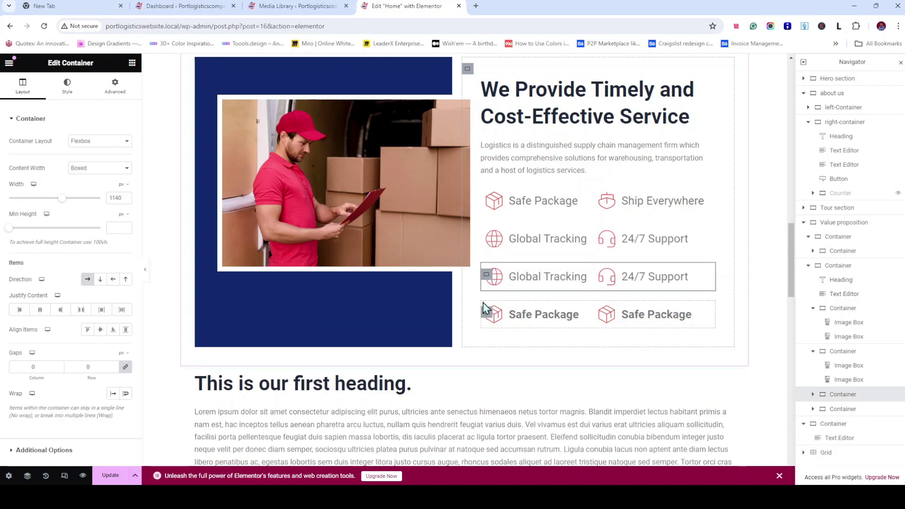
click(510, 313)
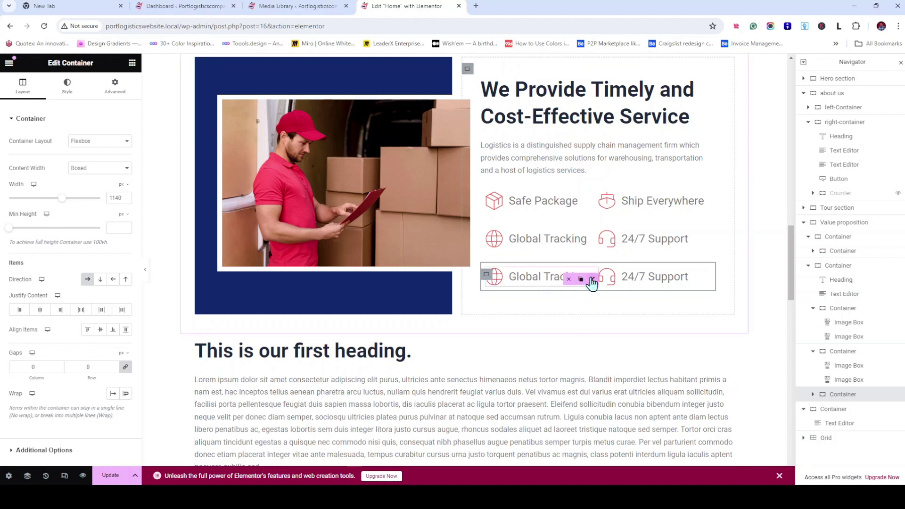
Change the third row's first image box to the description "In Time Delivery" with the clock icon
click(588, 281)
key(ctrl+a)
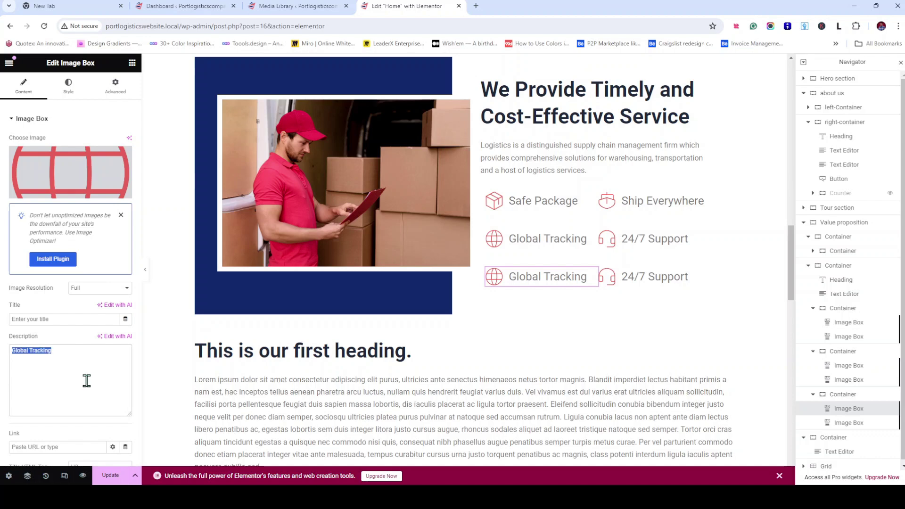
text(In Time Delivery)
click(65, 193)
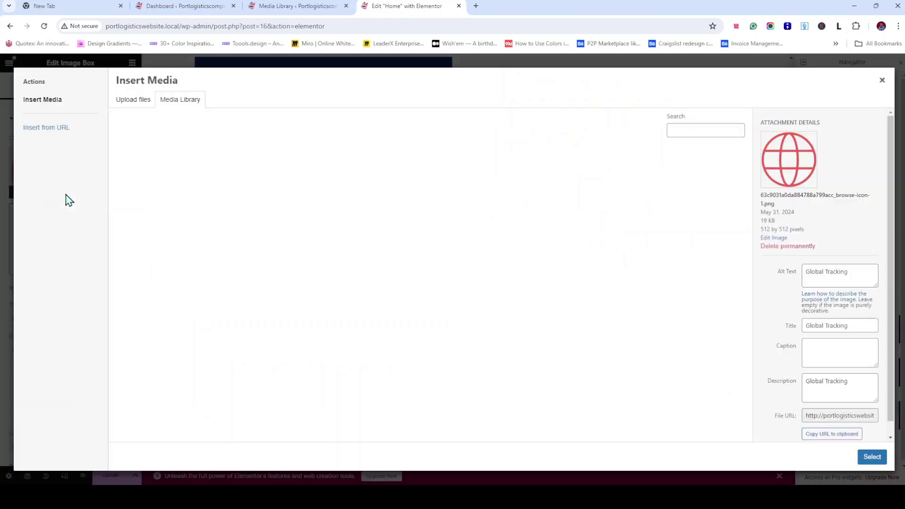
click(216, 186)
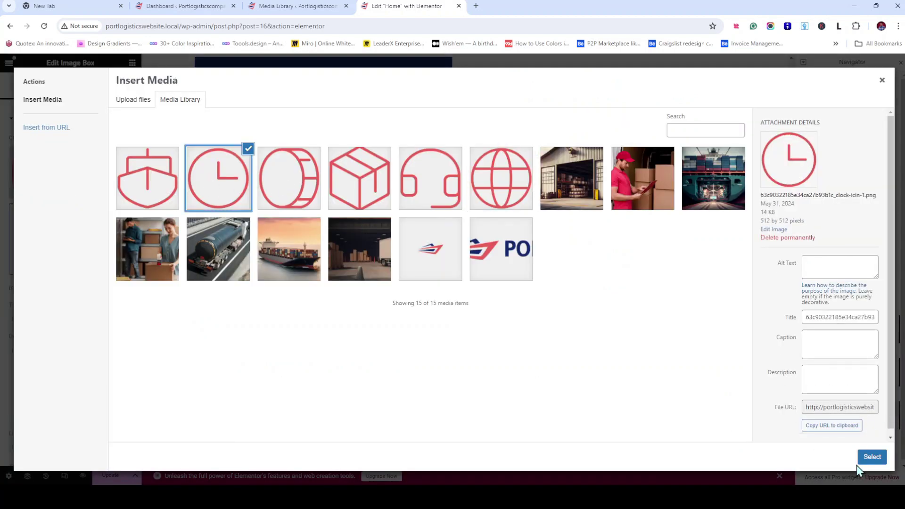
click(871, 458)
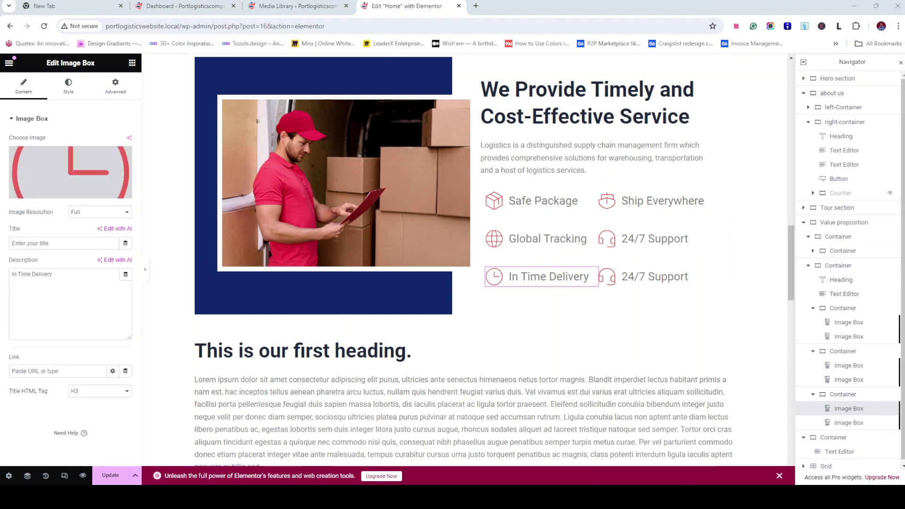
Change the third row's second image box to the description "Transparent Pricing" with the coin icon
click(665, 293)
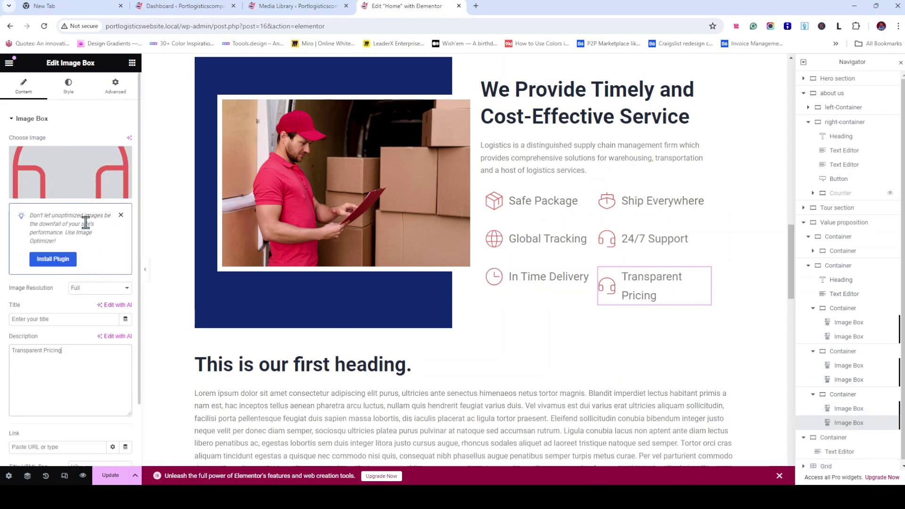
click(93, 197)
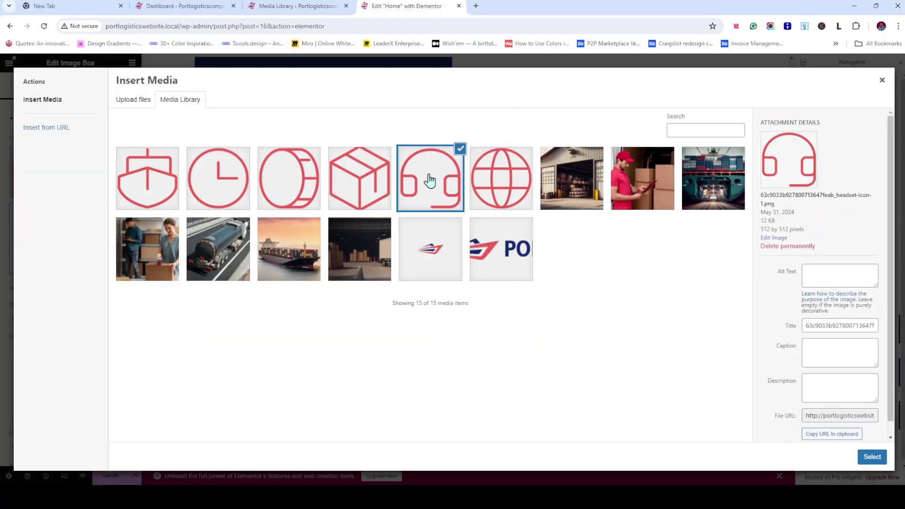
click(299, 192)
click(873, 457)
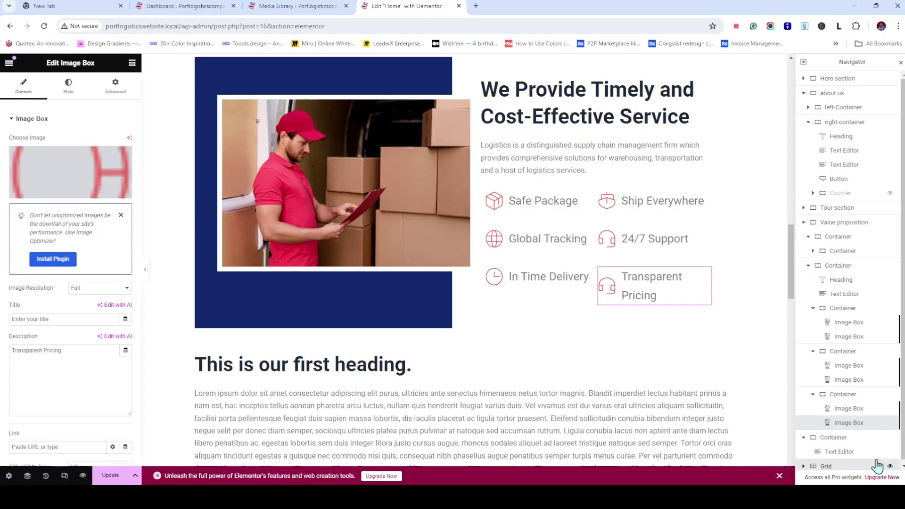
click(856, 466)
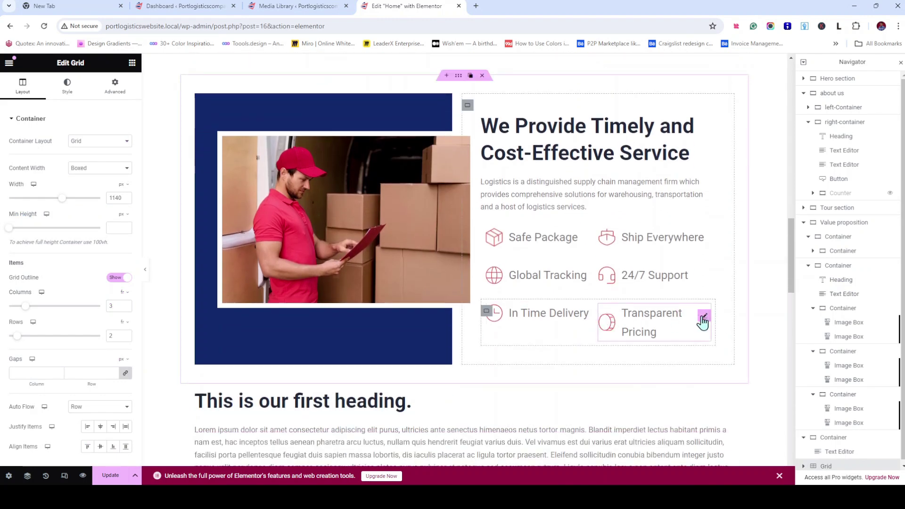
Set the description font size of the Transparent Pricing image box to 20 px
mouse_move(703, 325)
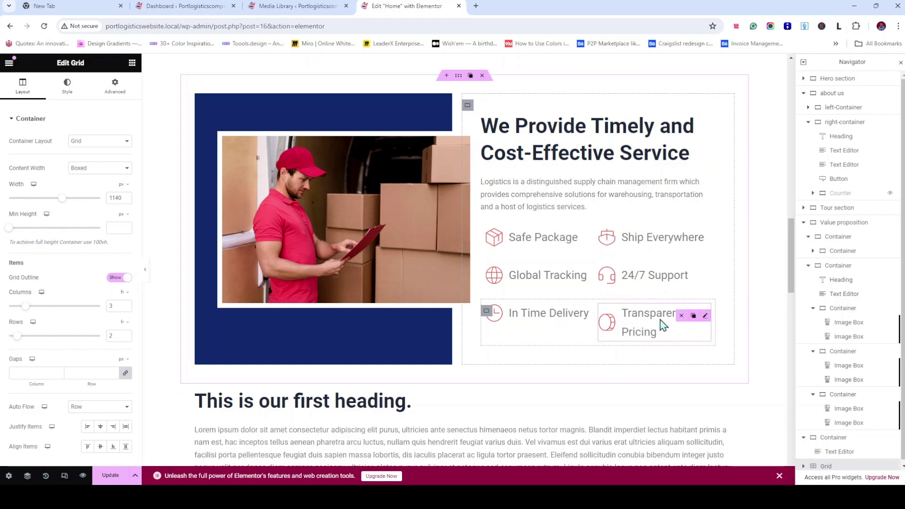
click(704, 317)
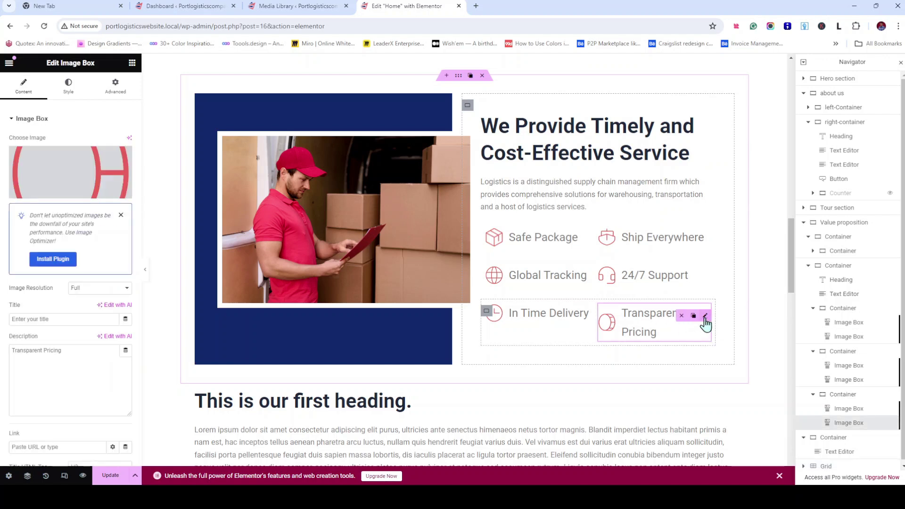
click(77, 91)
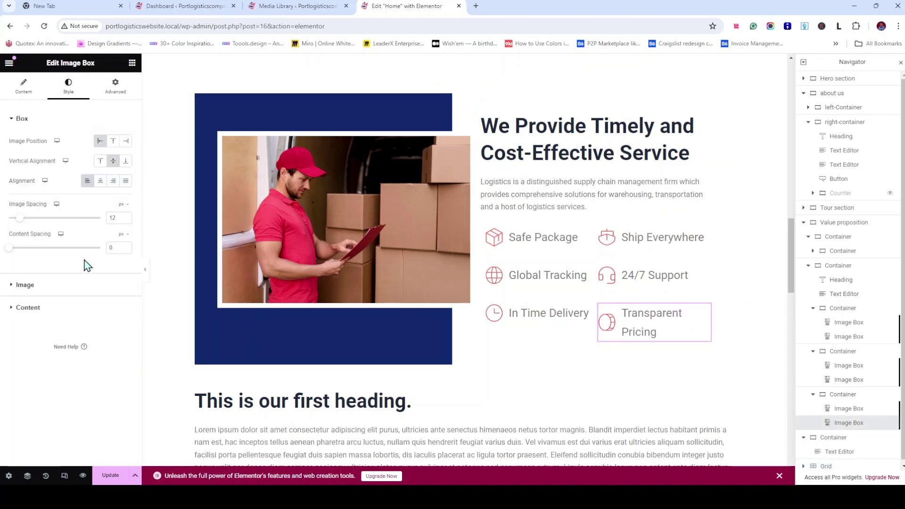
click(49, 311)
click(125, 326)
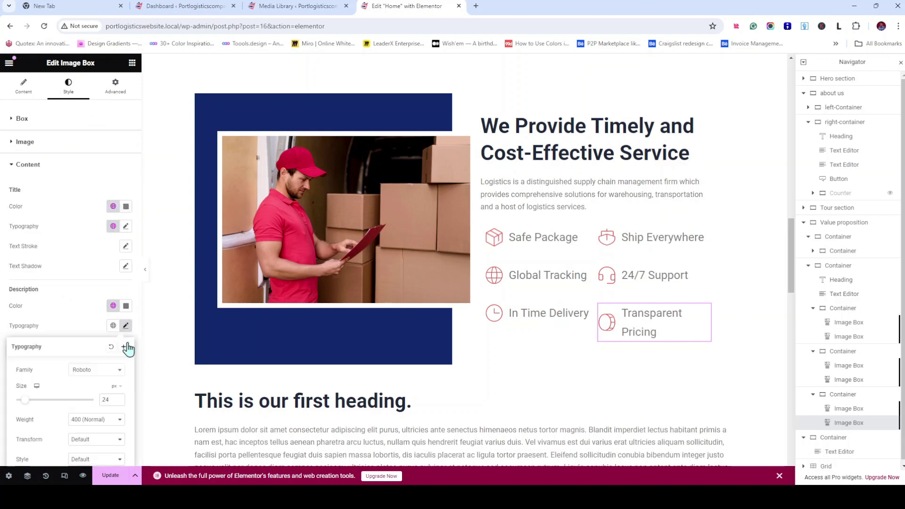
click(118, 402)
click(118, 402)
click(119, 402)
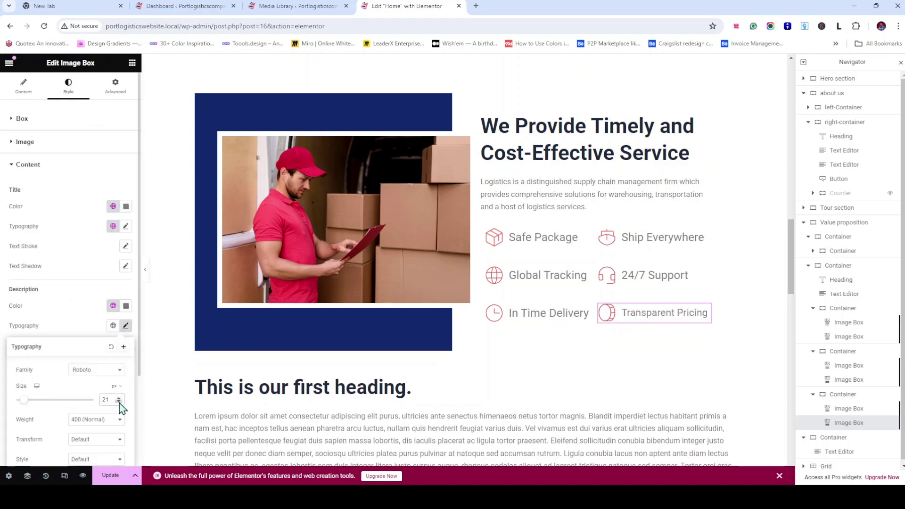
click(119, 398)
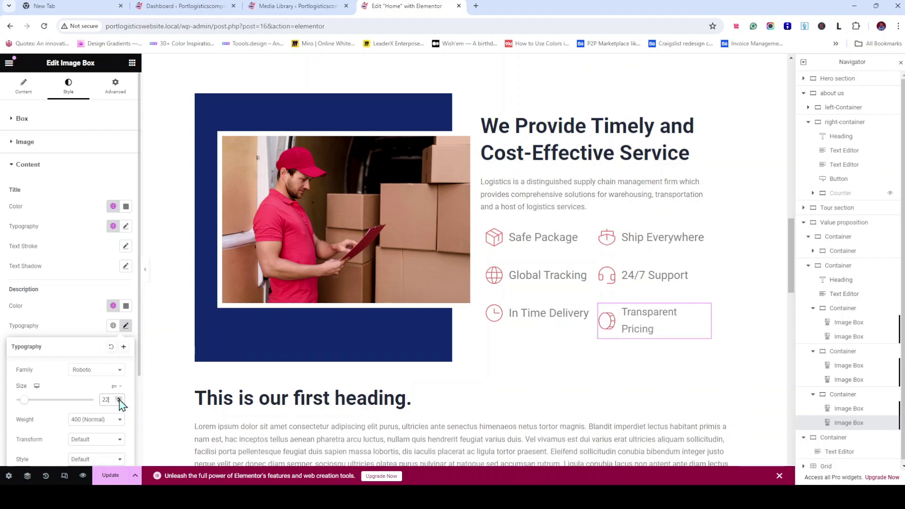
click(119, 402)
click(120, 402)
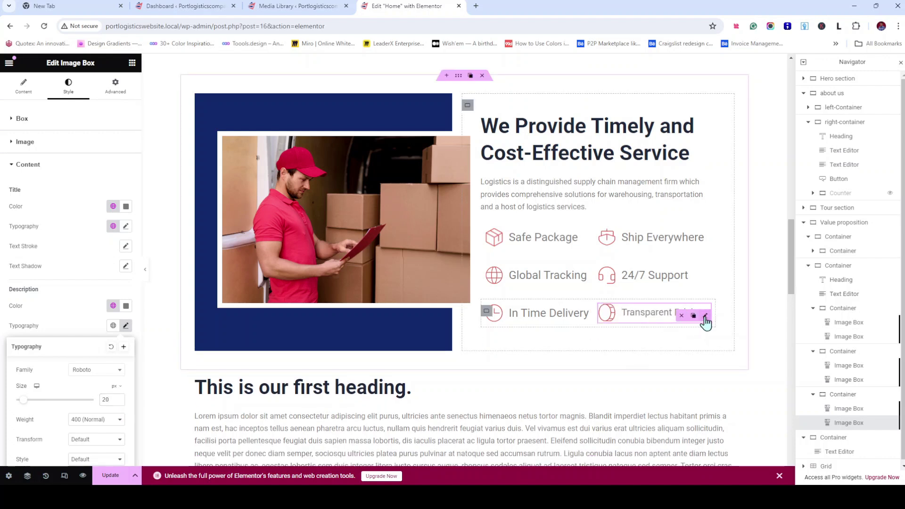
Copy the Transparent Pricing image box and paste its style onto the other five image boxes in the three rows
right_click(705, 319)
click(596, 319)
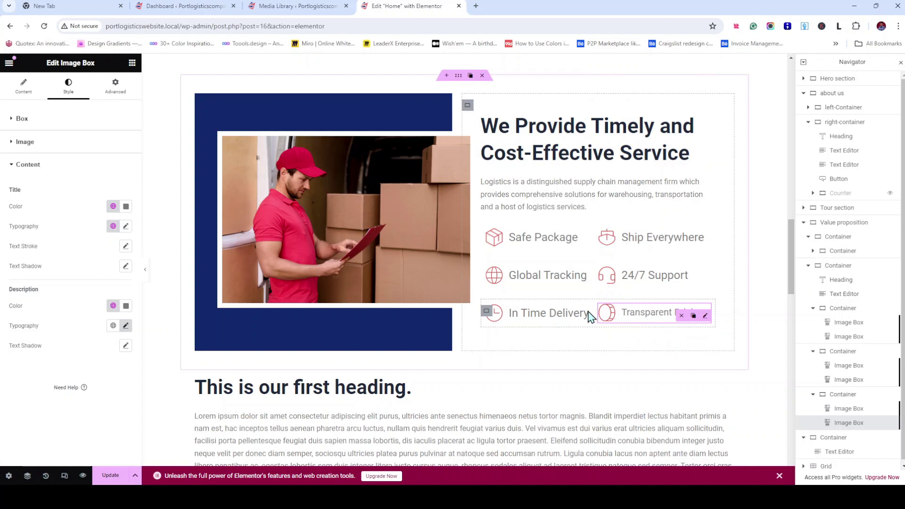
right_click(592, 332)
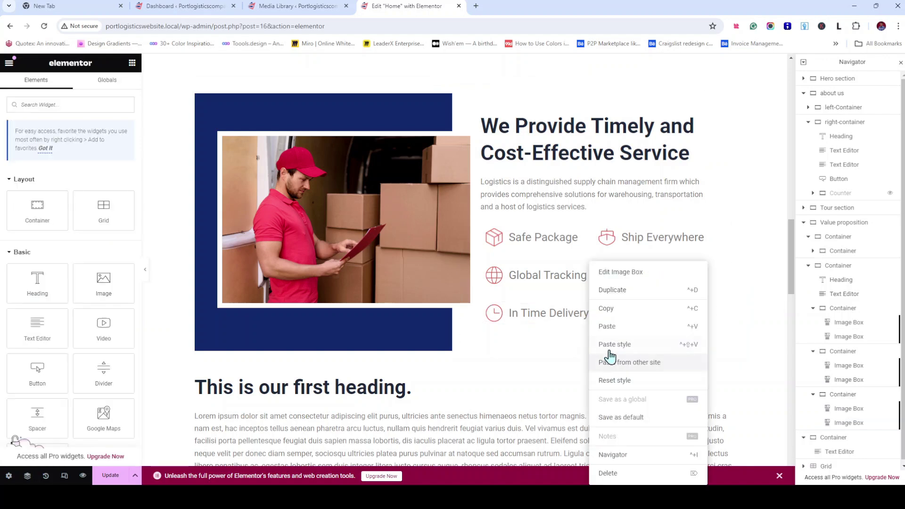
click(611, 348)
right_click(595, 282)
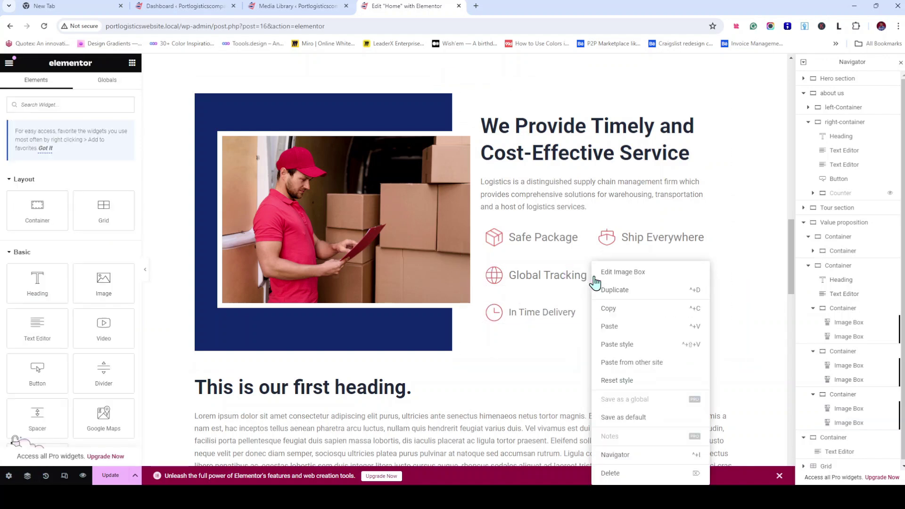
click(605, 346)
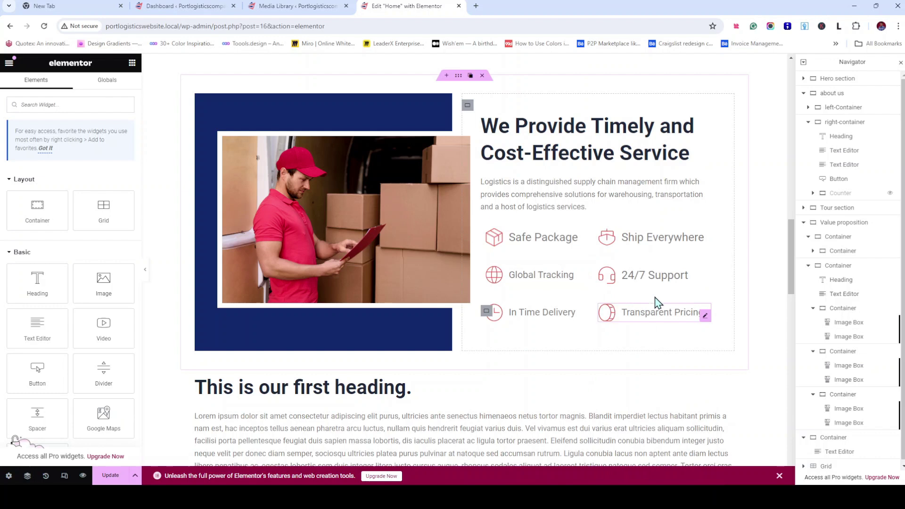
right_click(703, 282)
click(724, 345)
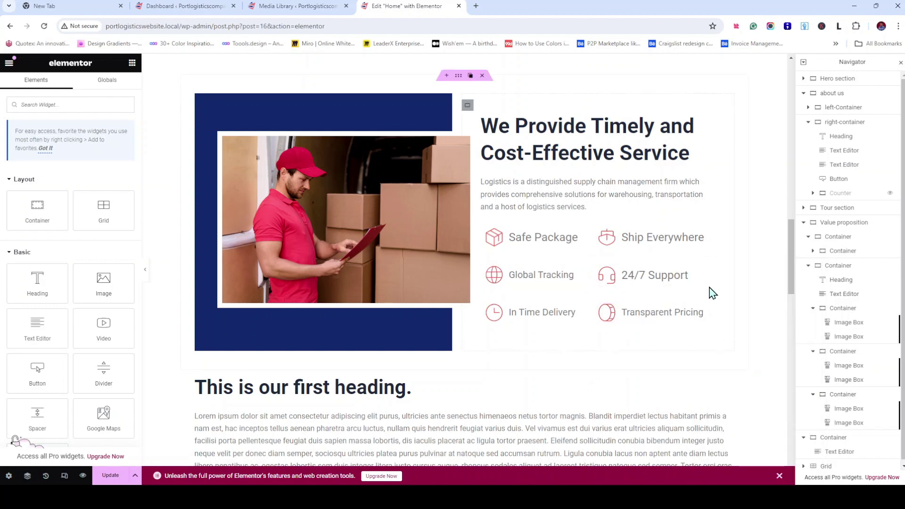
right_click(705, 246)
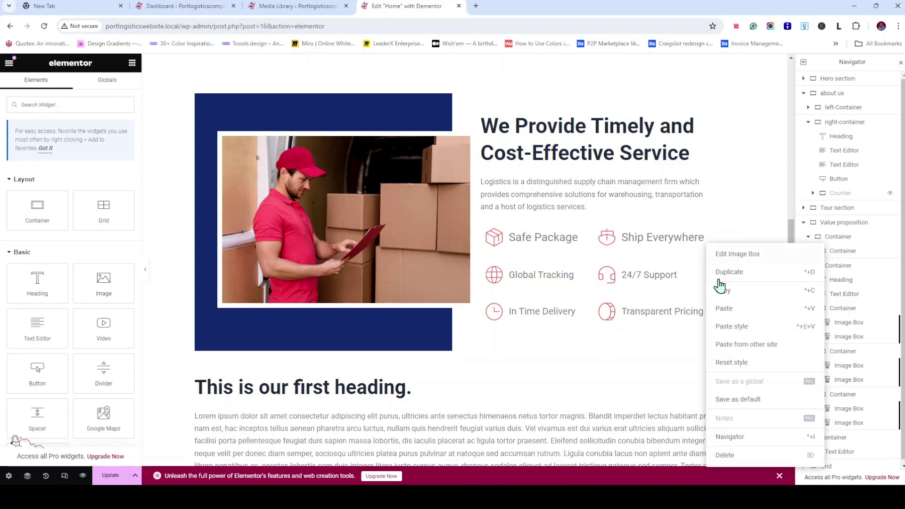
click(731, 329)
right_click(592, 246)
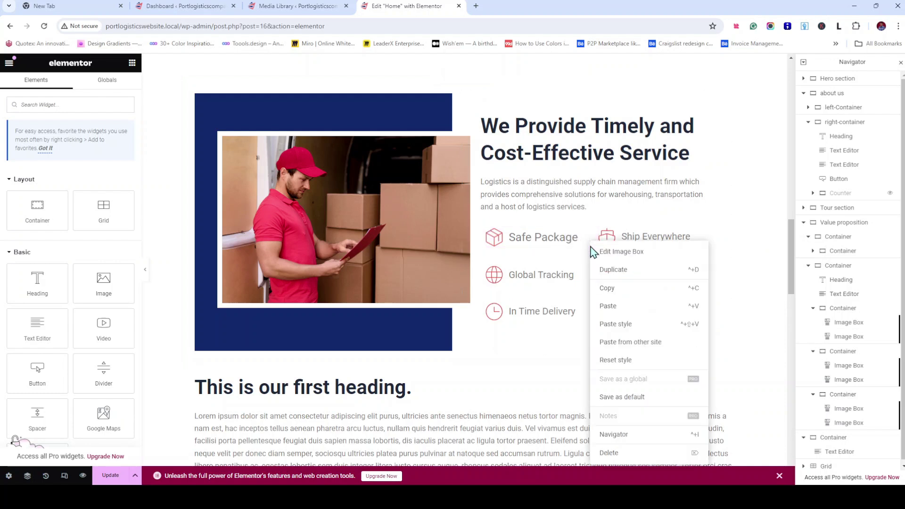
click(609, 324)
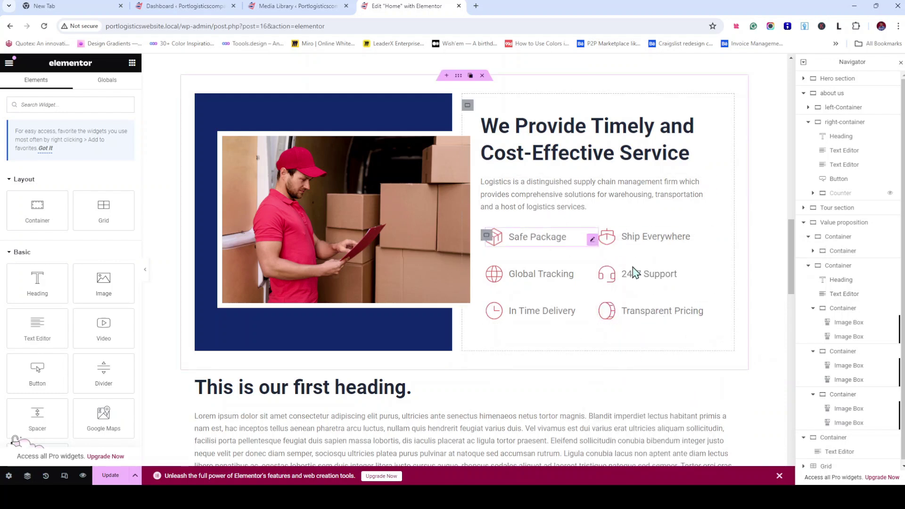
Duplicate the Read more button in the about us section's right-container
scroll(625, 292, up, 10)
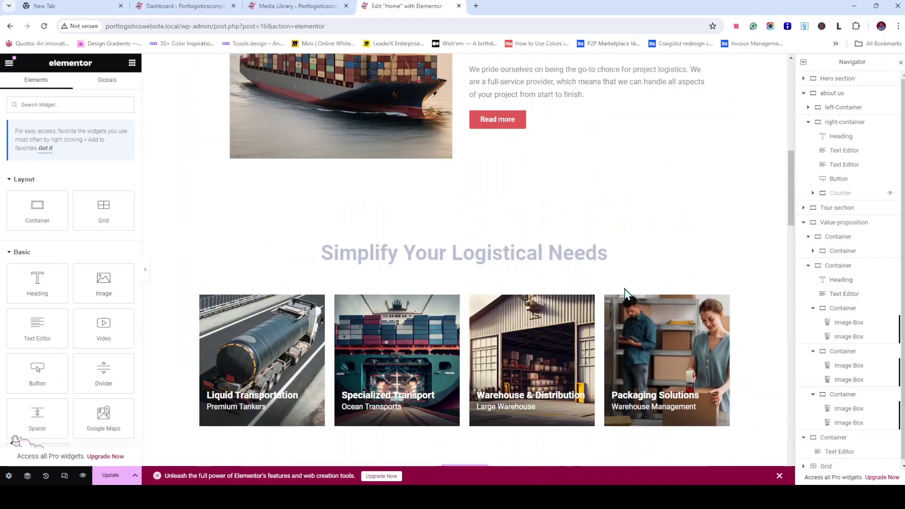
scroll(626, 293, up, 5)
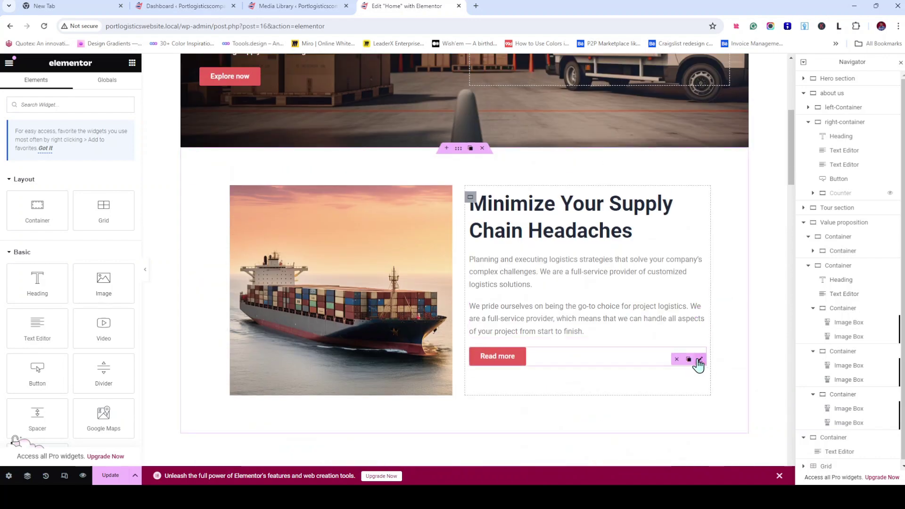
click(689, 360)
scroll(616, 282, down, 3)
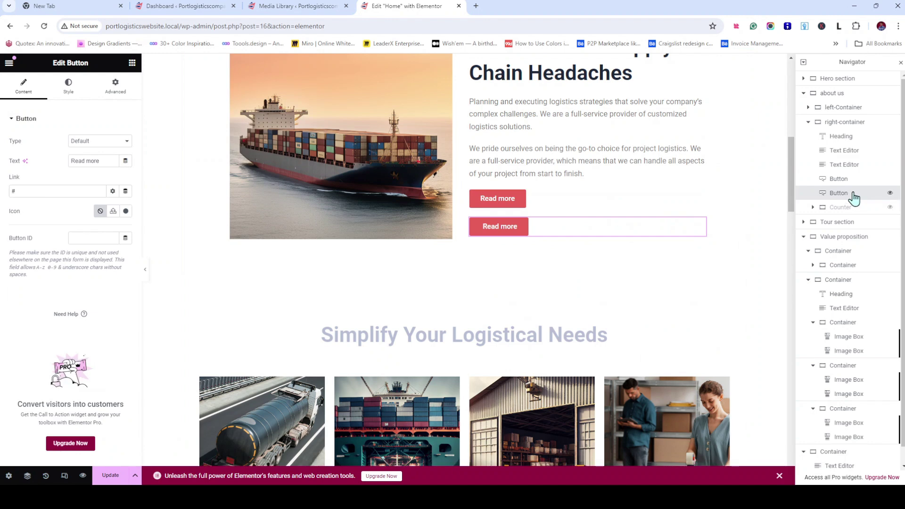
scroll(855, 198, down, 1)
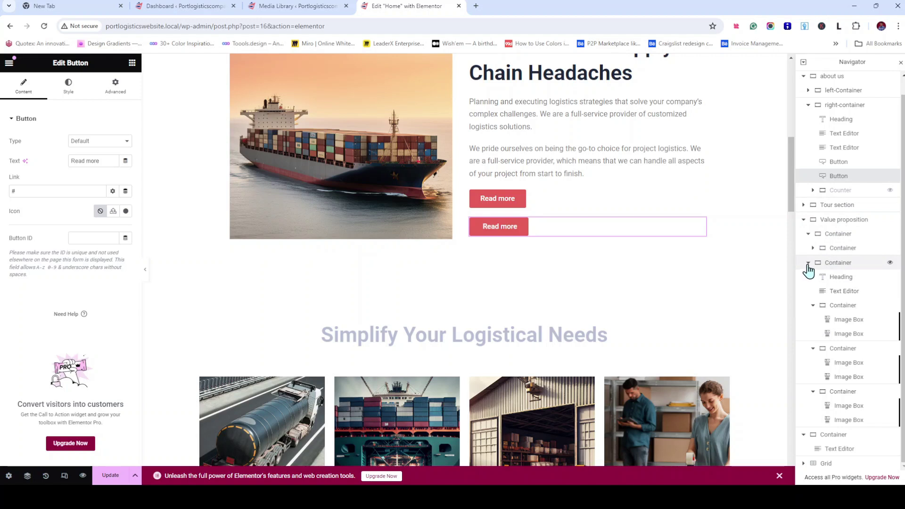
Move the duplicate Read more button from the about us section into the Value proposition content container, just below its paragraph text
click(814, 307)
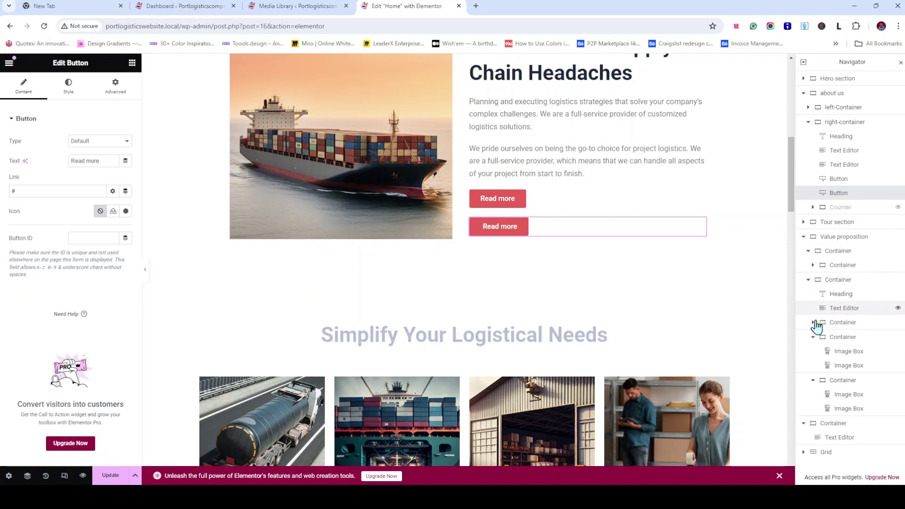
click(814, 338)
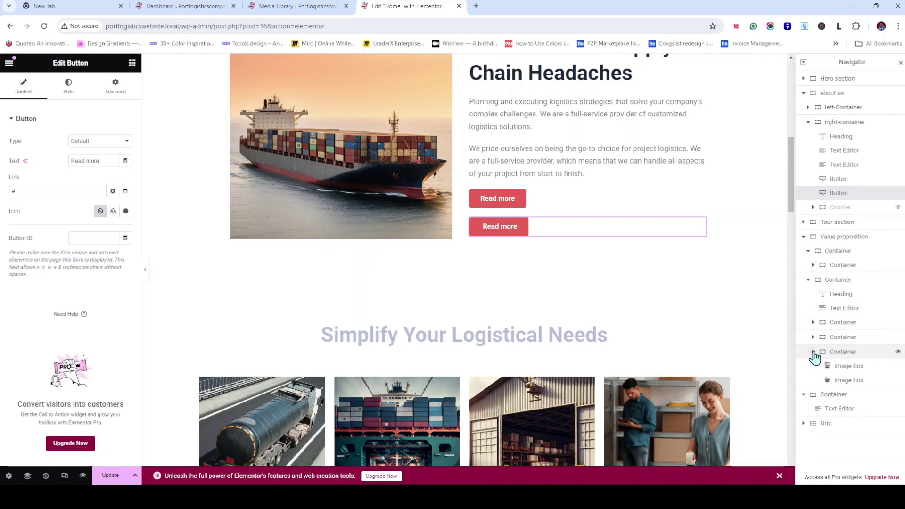
click(814, 353)
drag(841, 198, 839, 384)
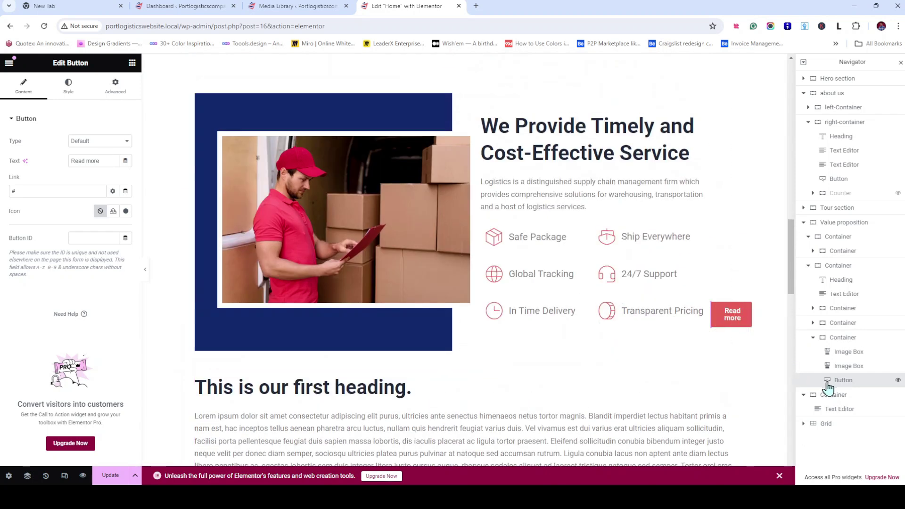
click(813, 338)
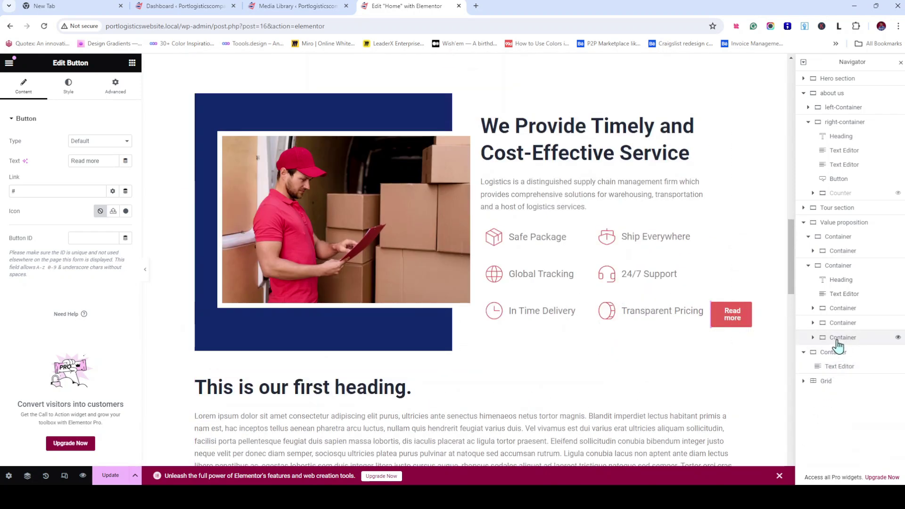
click(814, 337)
drag(846, 385, 835, 307)
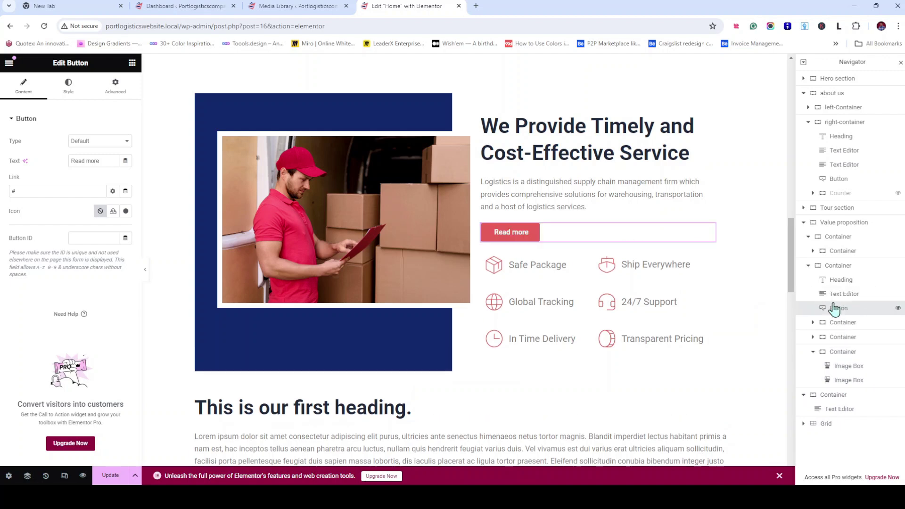
click(813, 352)
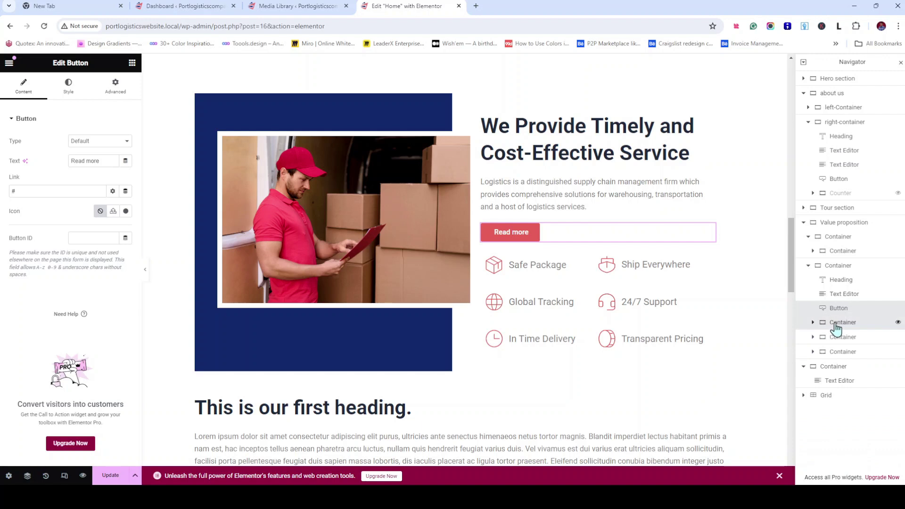
Reorder the three feature containers above the Read more button so the button comes last in the Value proposition content
click(838, 325)
drag(841, 330, 840, 315)
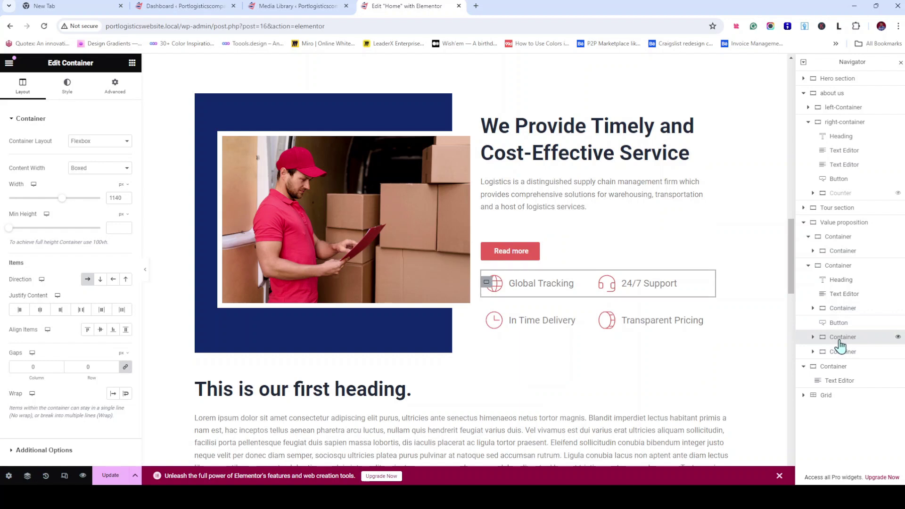
drag(840, 345, 844, 330)
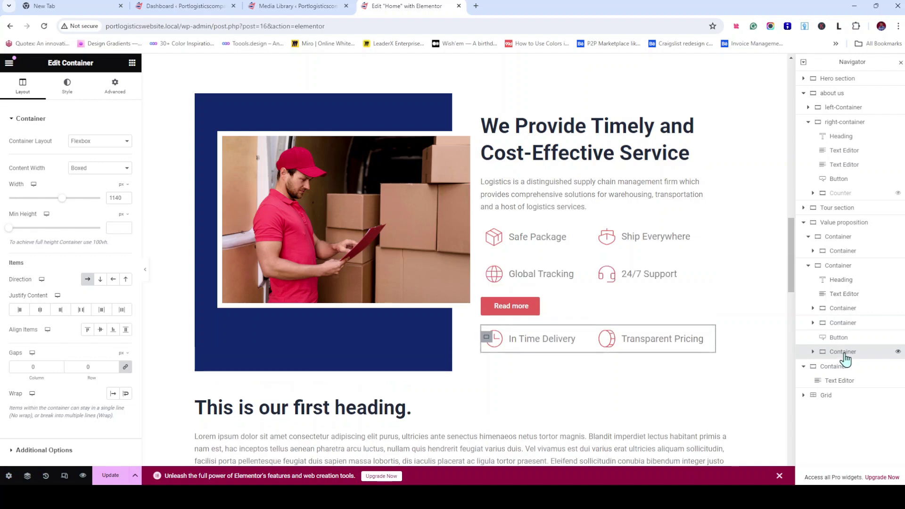
drag(844, 358, 845, 339)
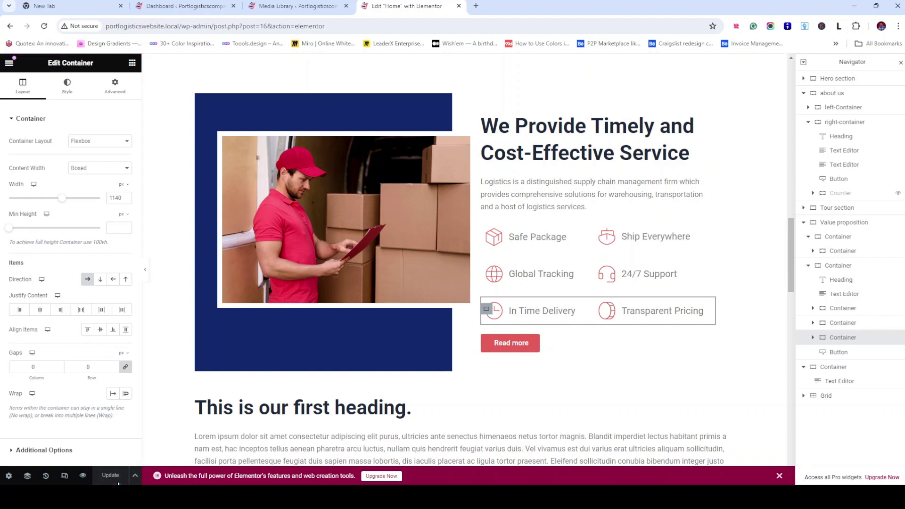
Preview the home page in the browser and check the Read more button in the value proposition section
click(88, 476)
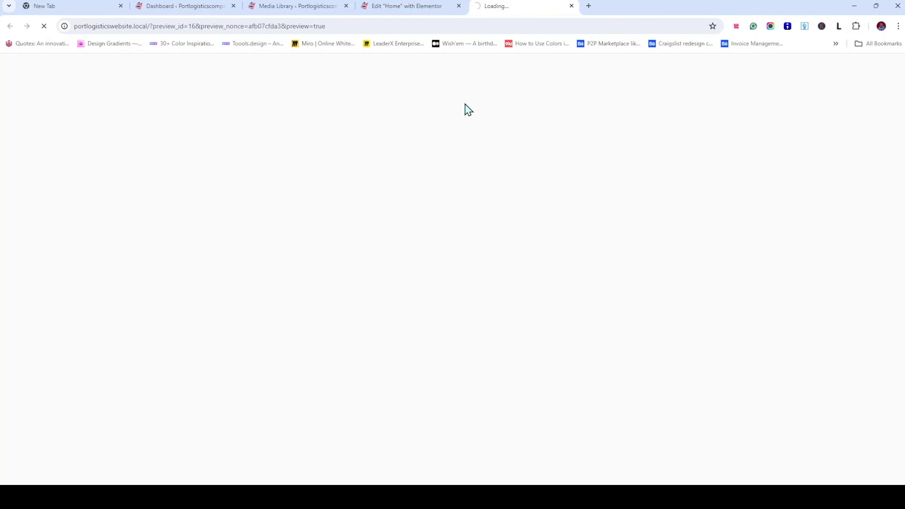
click(406, 5)
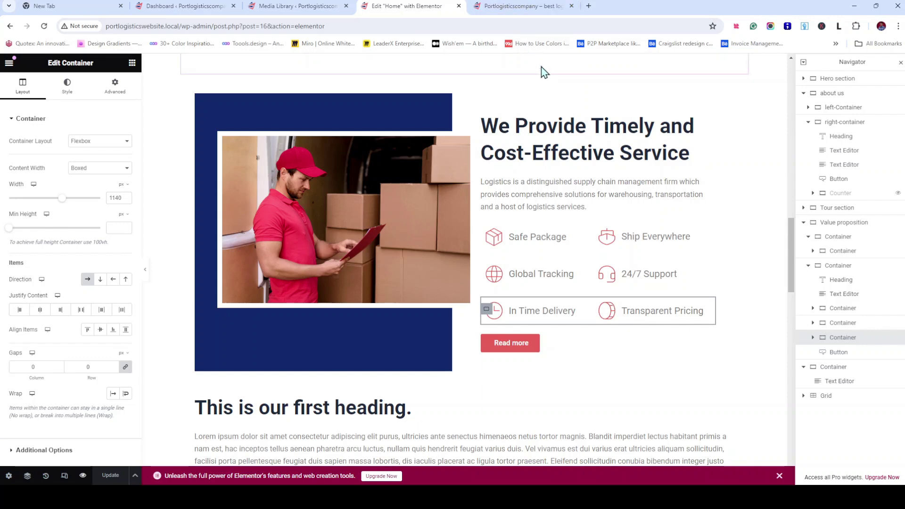
click(523, 7)
scroll(460, 172, down, 12)
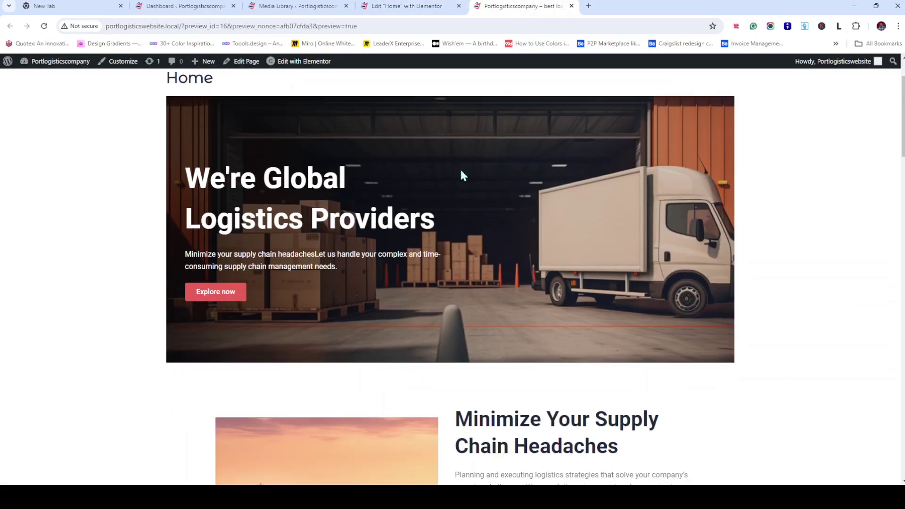
scroll(464, 175, down, 8)
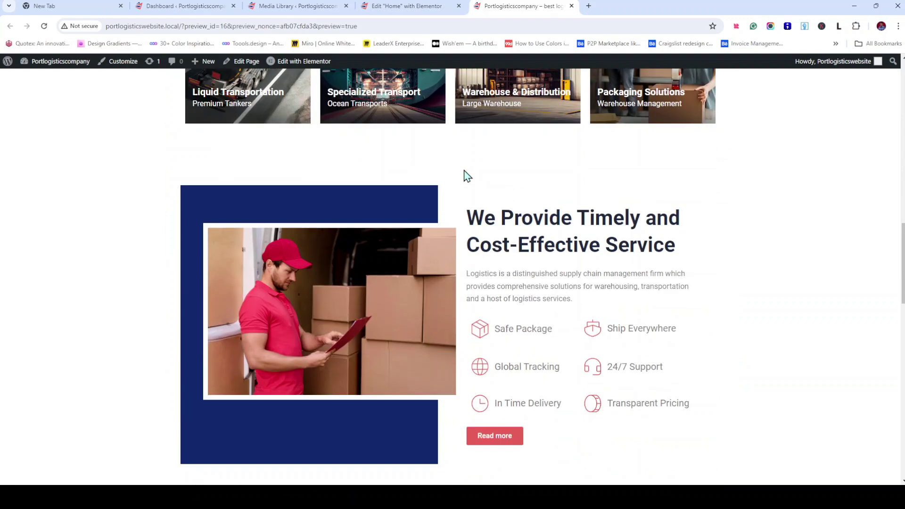
scroll(496, 237, up, 2)
scroll(474, 259, up, 2)
Back in the page editor, clear the white background color of the container around the delivery man image
click(410, 10)
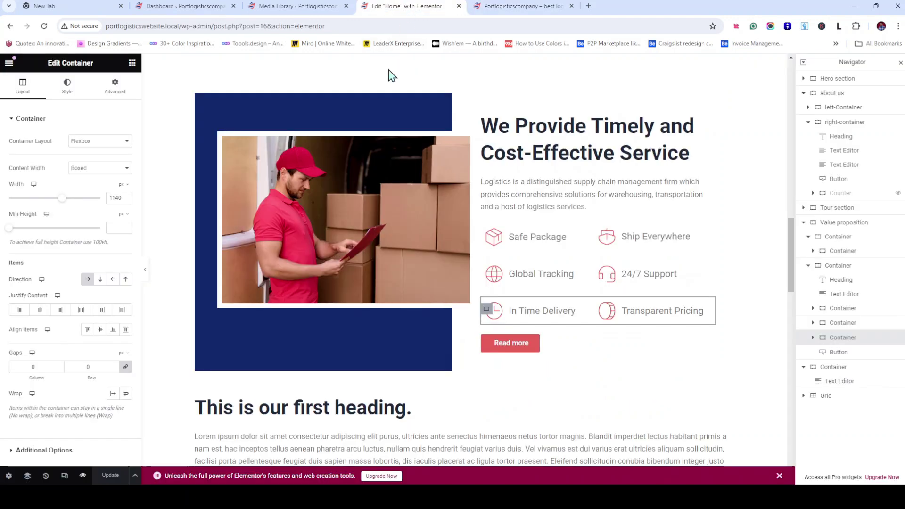
click(224, 145)
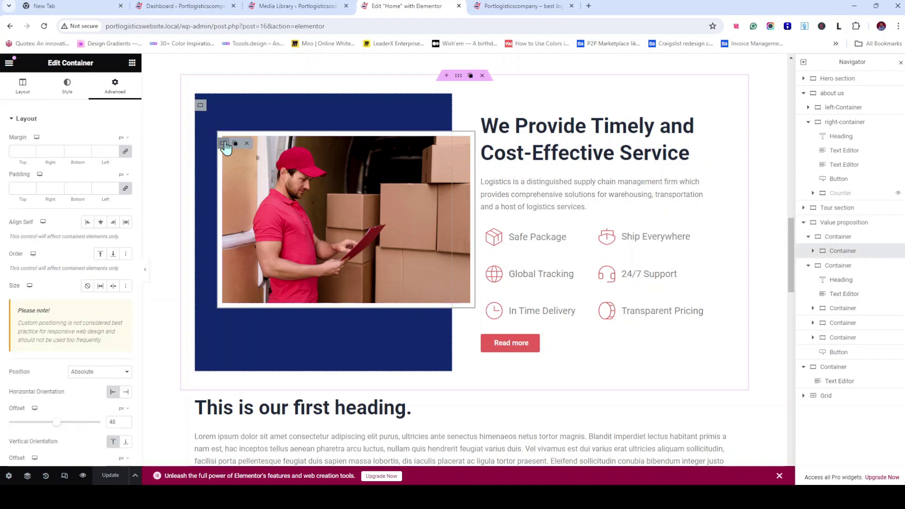
click(67, 86)
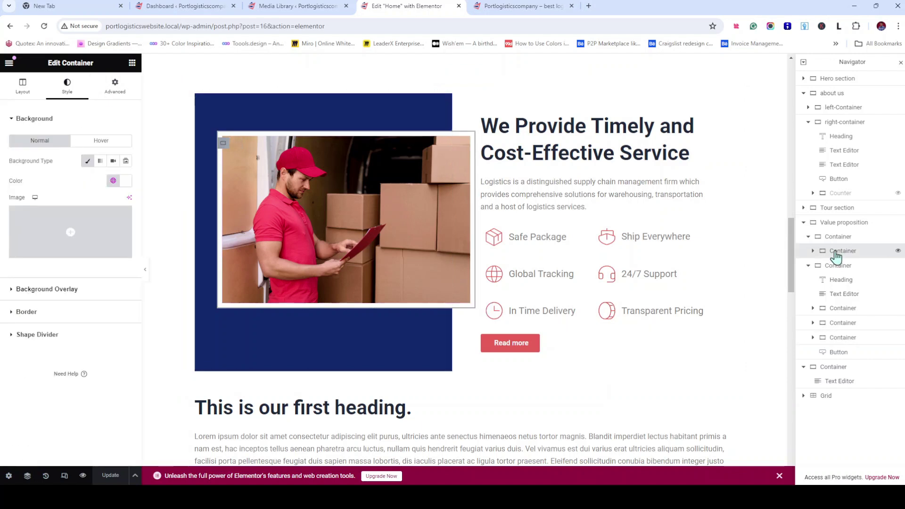
click(126, 182)
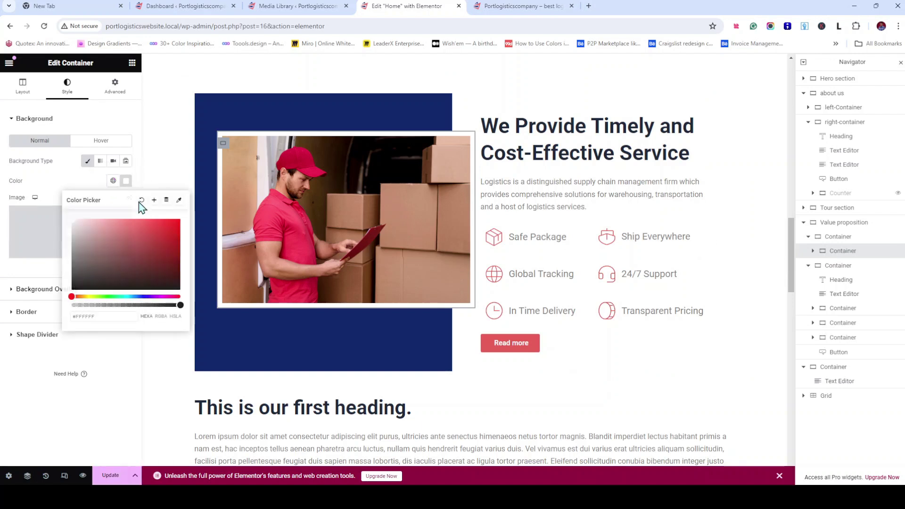
click(142, 200)
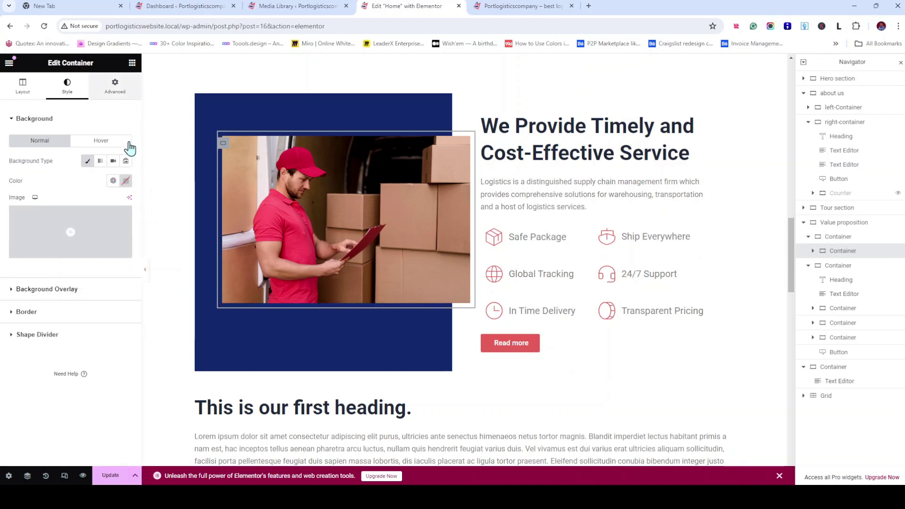
Try a padding of 0 px on all sides of the delivery man image container
click(115, 87)
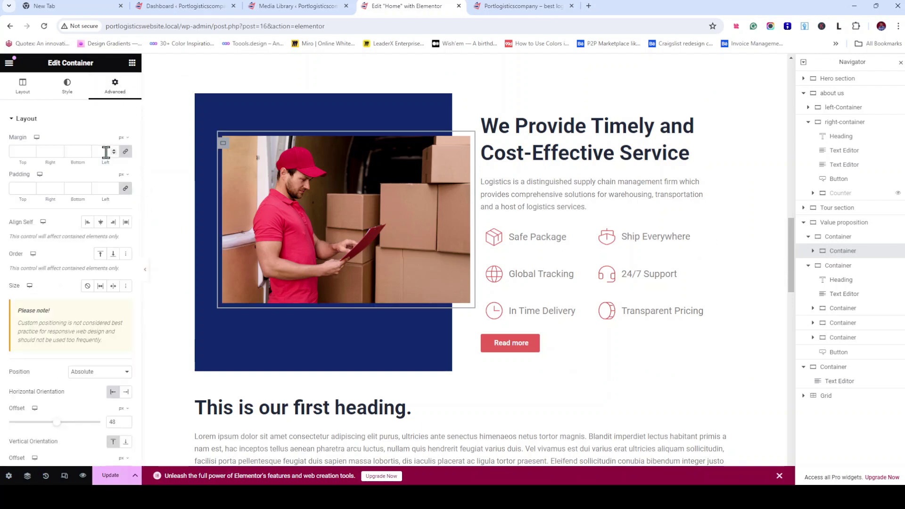
click(103, 187)
text(0)
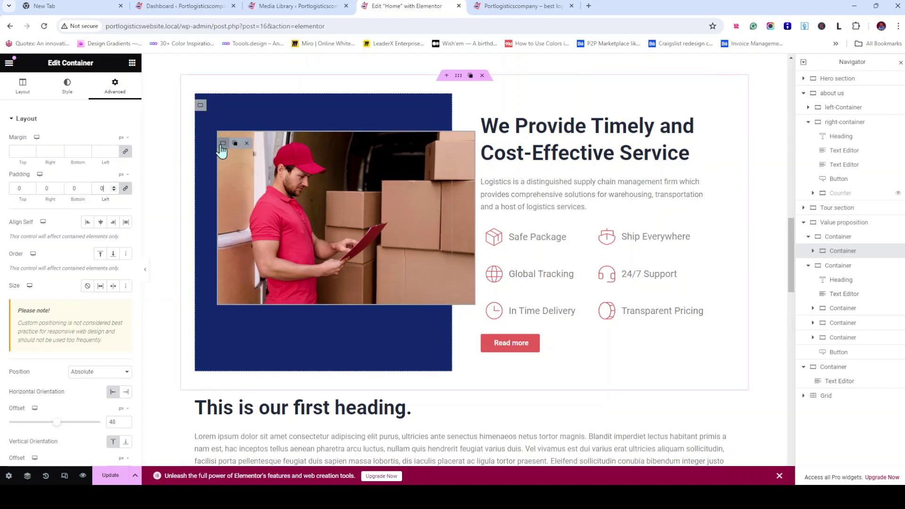
key(BackSpace)
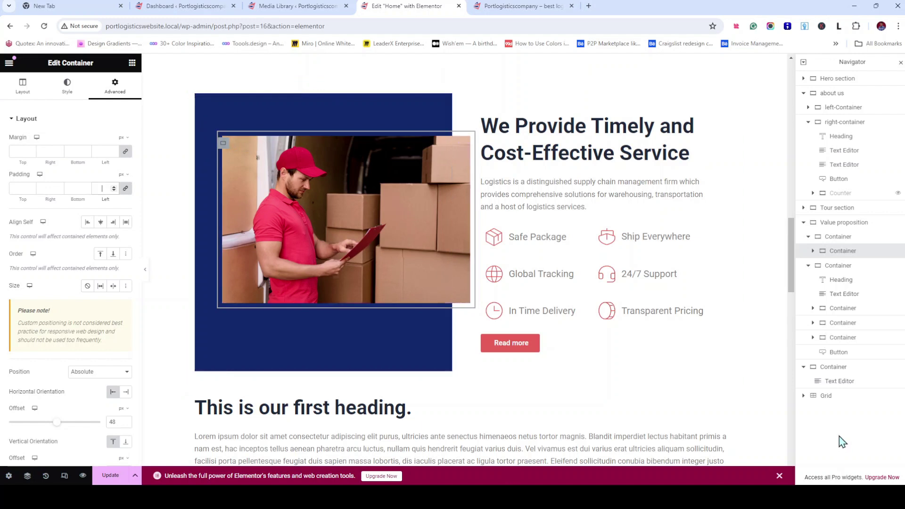
Save the page and review its sections in the browser preview, down to the placeholder heading text
key(ctrl+s)
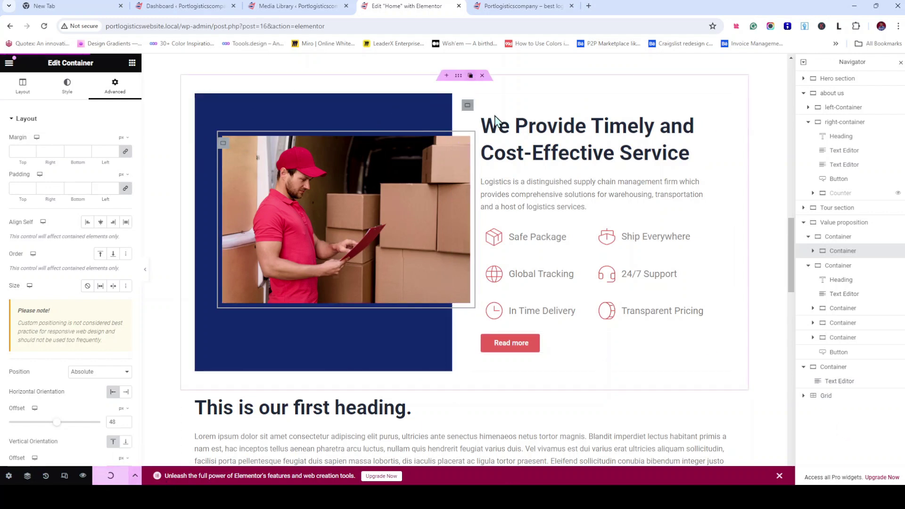
click(533, 7)
scroll(587, 203, down, 5)
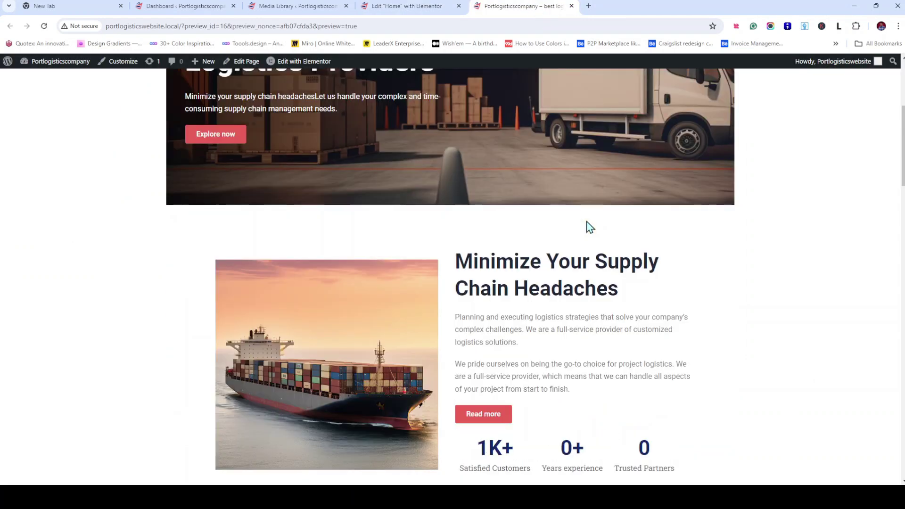
scroll(587, 224, down, 12)
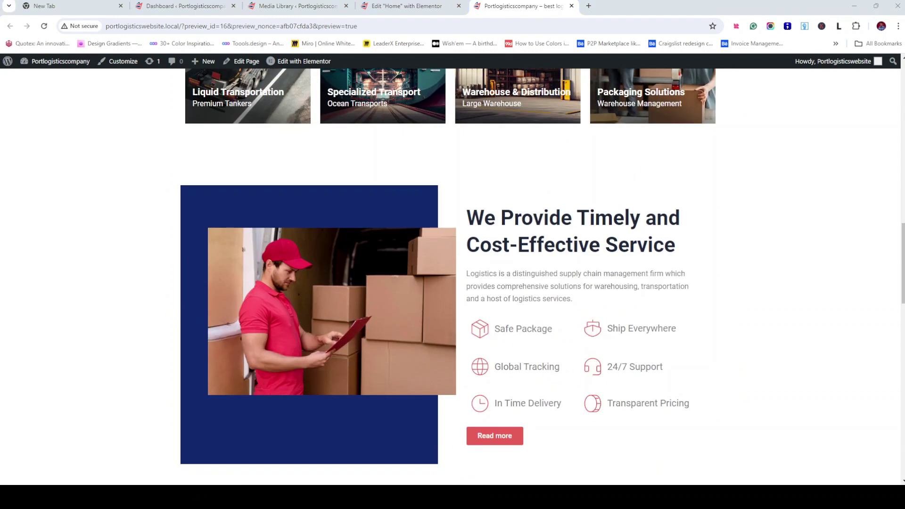
scroll(506, 403, down, 3)
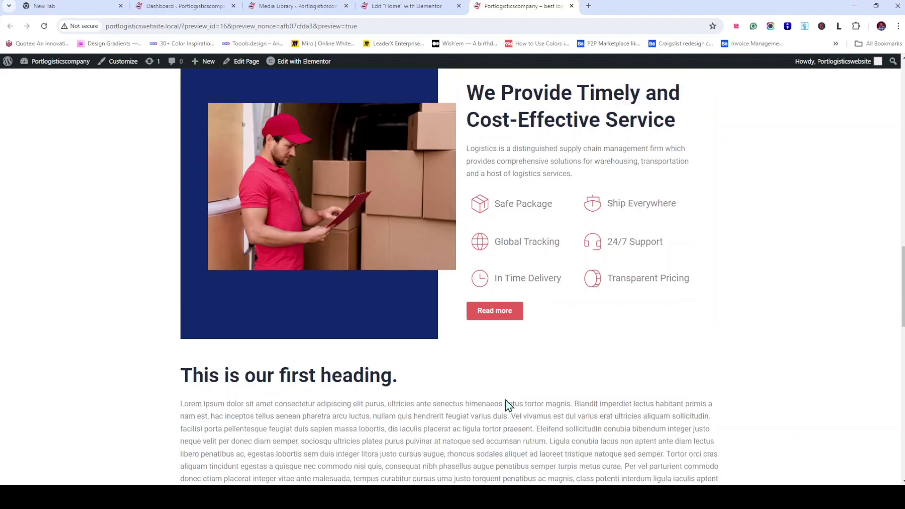
scroll(506, 403, up, 18)
scroll(506, 400, down, 20)
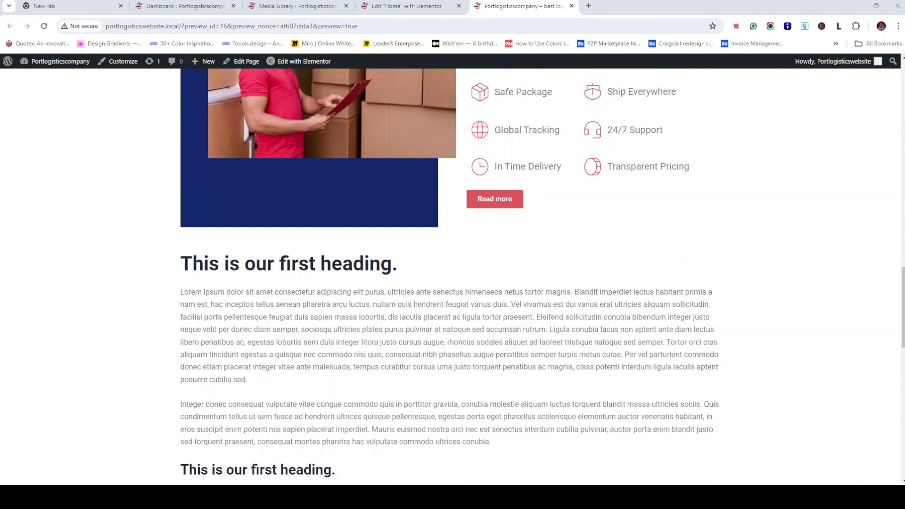
Switch to the Figma landing page design and review the tour, value proposition and customer testimonial sections
key(alt+Tab)
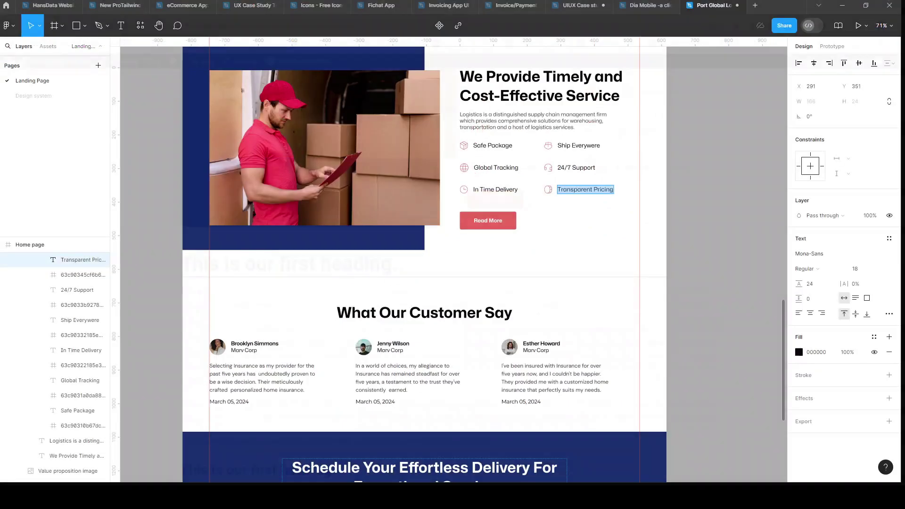
scroll(530, 296, up, 15)
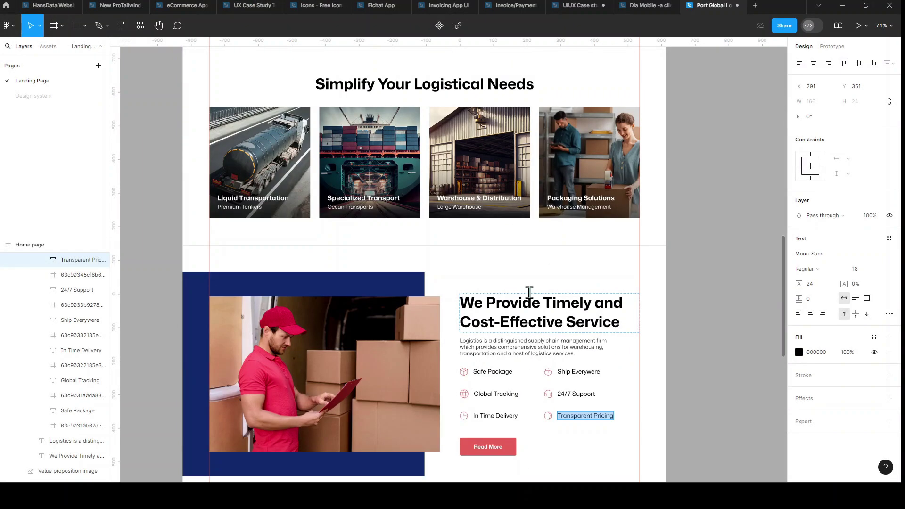
scroll(530, 292, up, 4)
scroll(530, 292, down, 15)
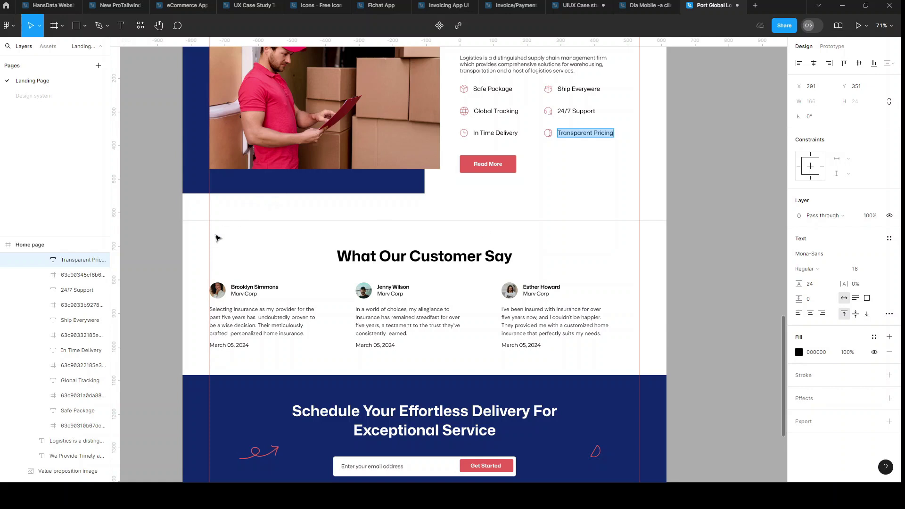
Collapse the Value proposition group in the Home page layers and select the Testimonial section group to inspect it
scroll(61, 322, up, 2)
scroll(62, 322, up, 1)
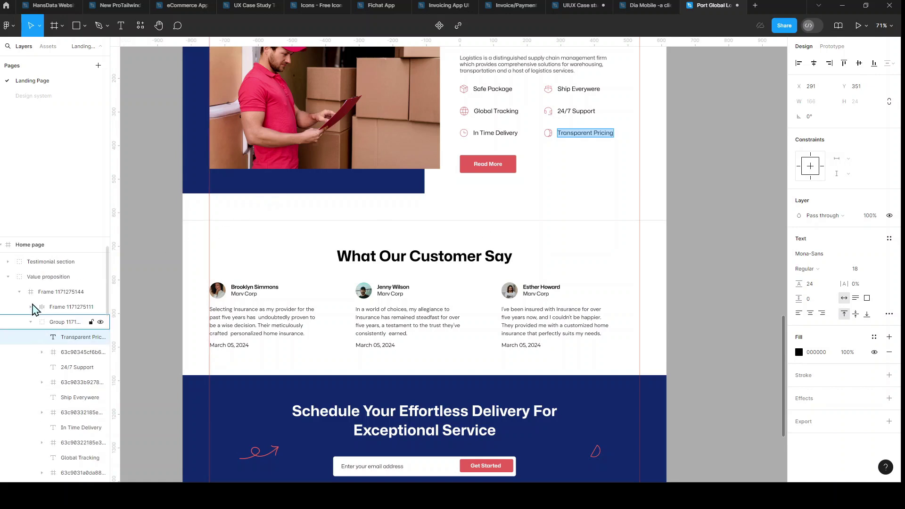
click(31, 307)
scroll(31, 311, up, 1)
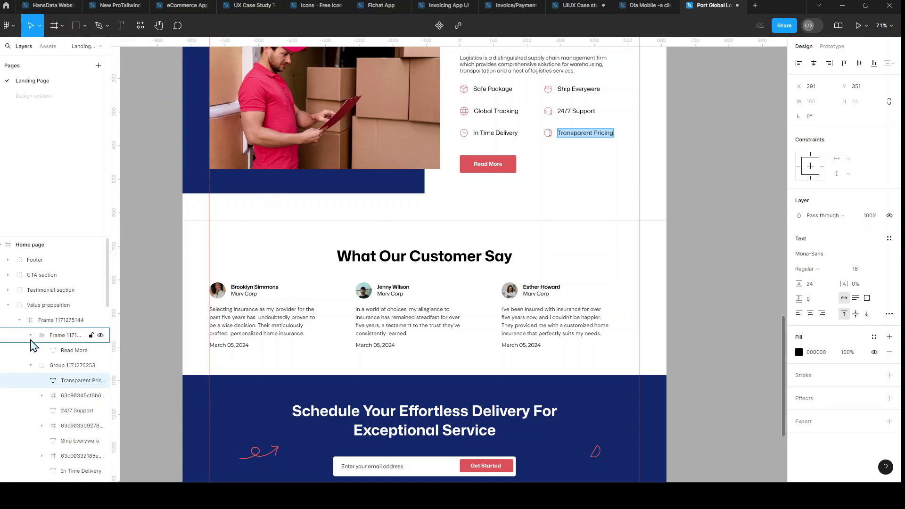
click(30, 336)
click(31, 350)
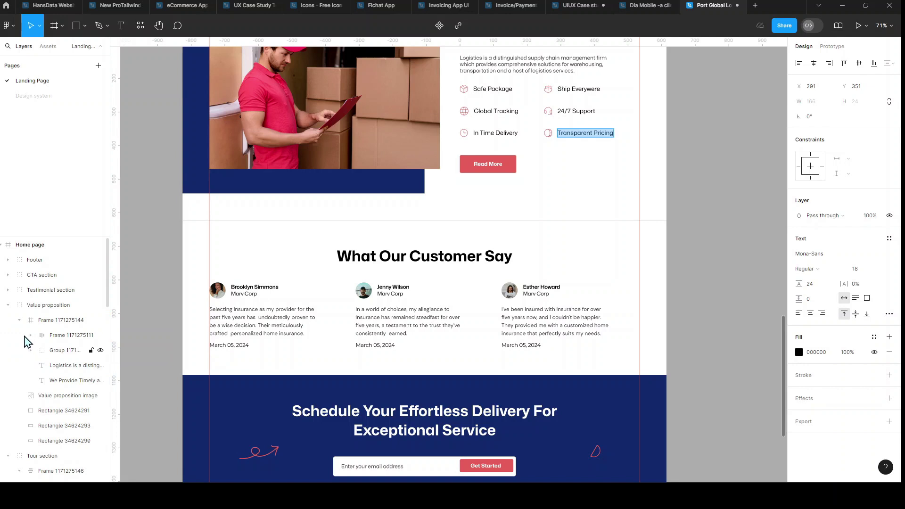
click(20, 320)
click(8, 306)
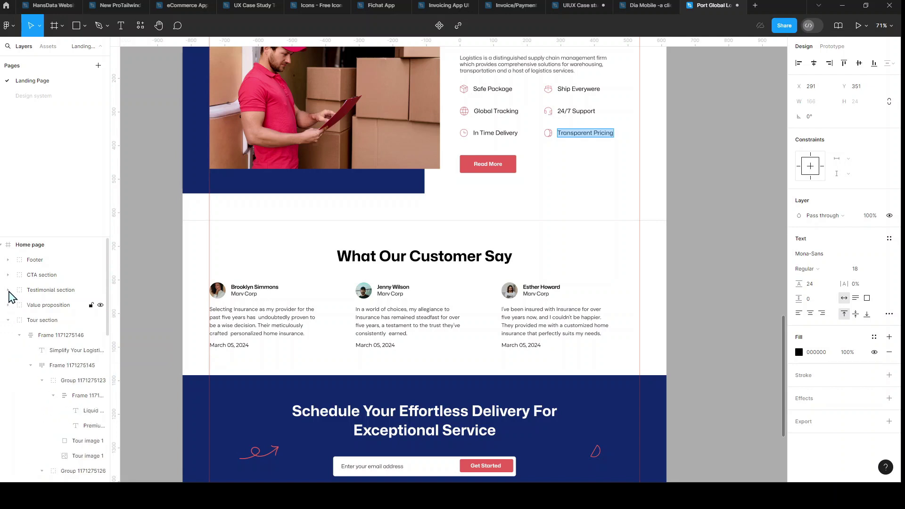
click(49, 290)
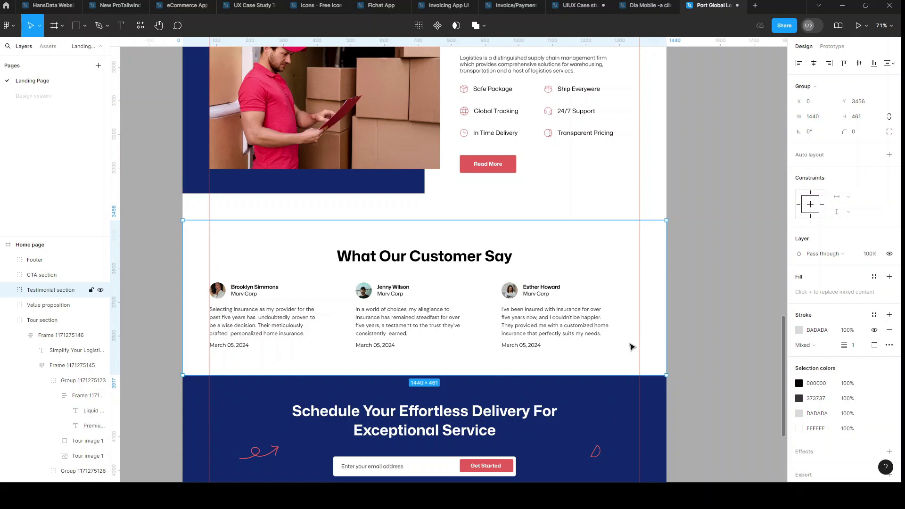
scroll(494, 313, down, 2)
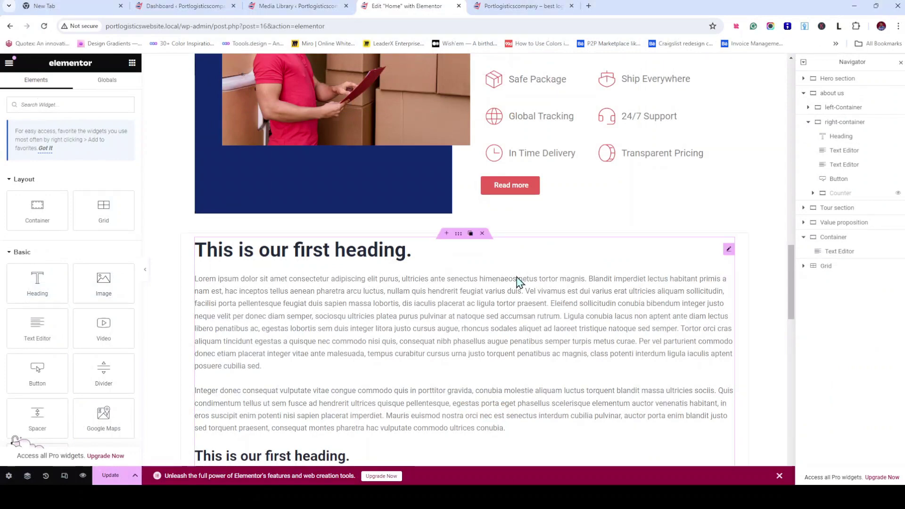
Duplicate the tour section headed "Simplify Your Logistical Needs"
scroll(535, 339, up, 7)
scroll(536, 344, up, 3)
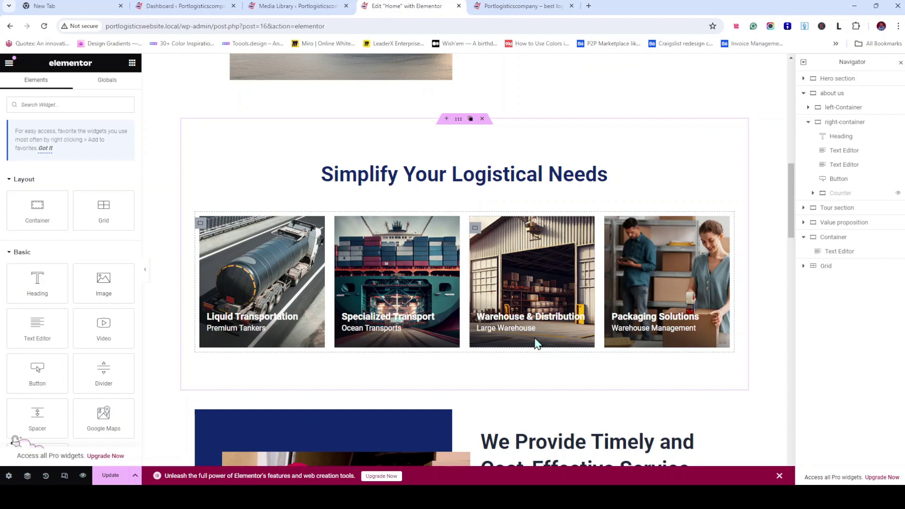
scroll(491, 329, up, 10)
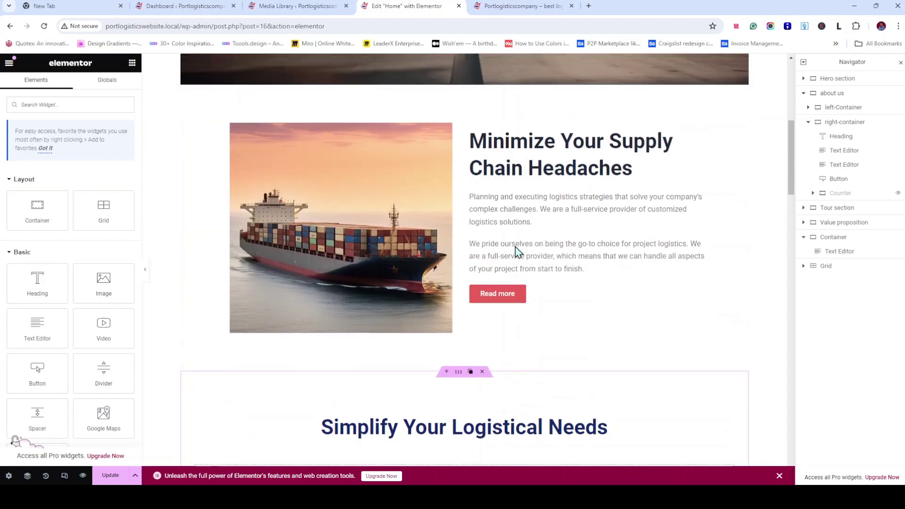
scroll(514, 260, down, 10)
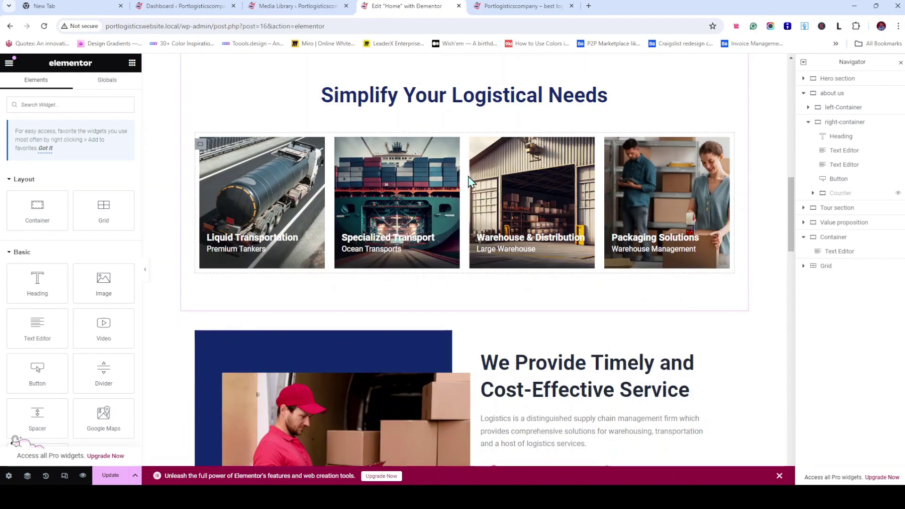
scroll(481, 188, up, 2)
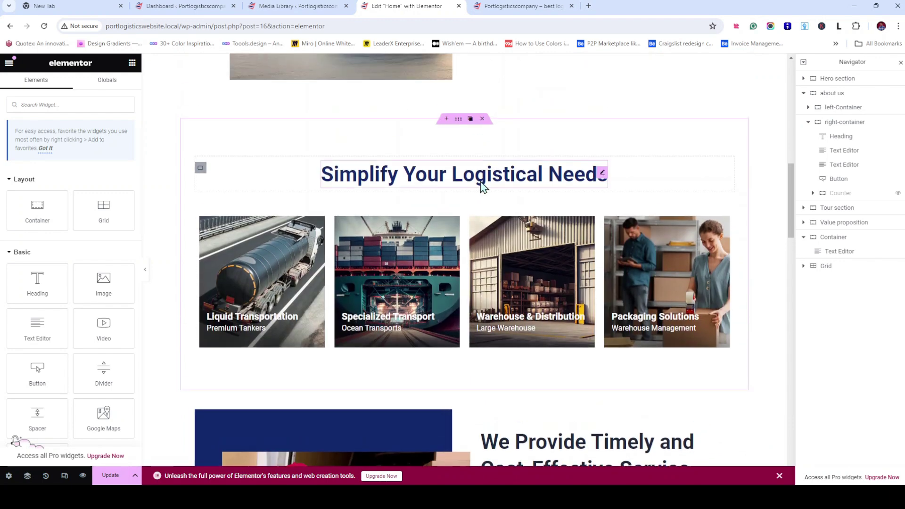
click(470, 119)
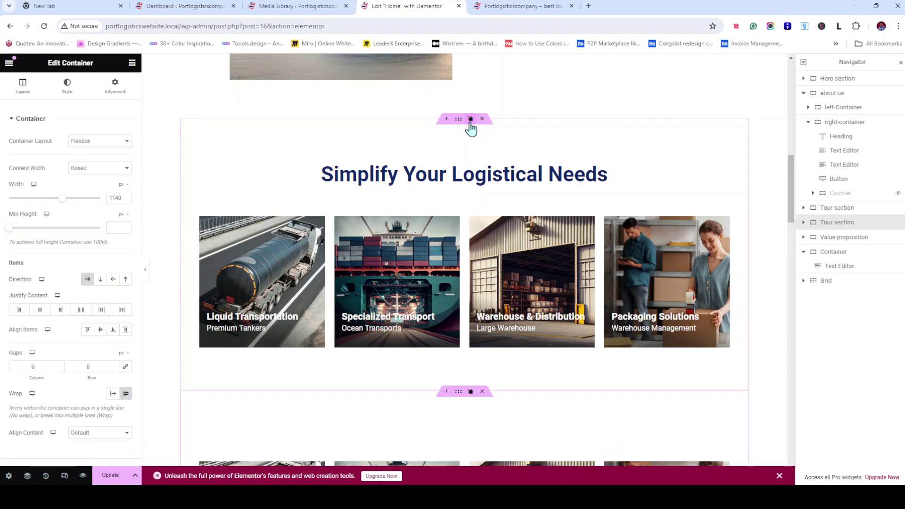
Move the duplicated Tour section below the Value proposition section and save the page
scroll(515, 267, down, 2)
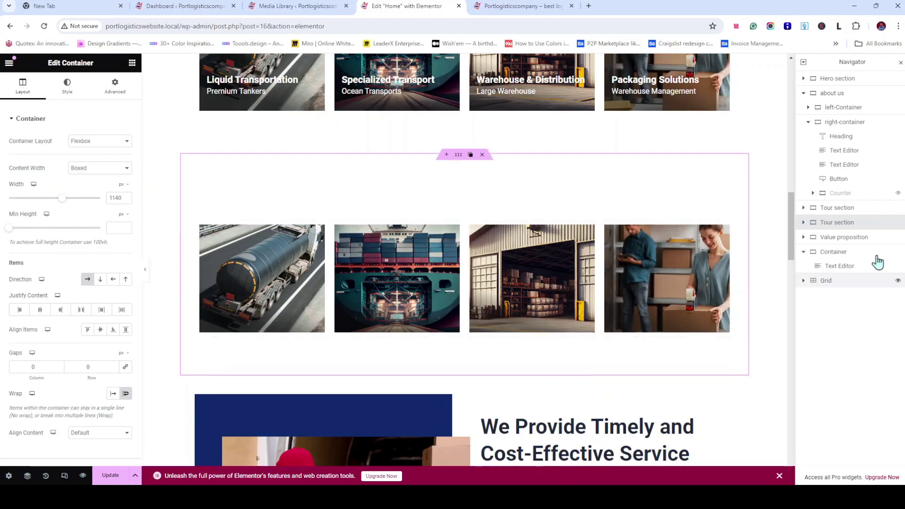
click(803, 253)
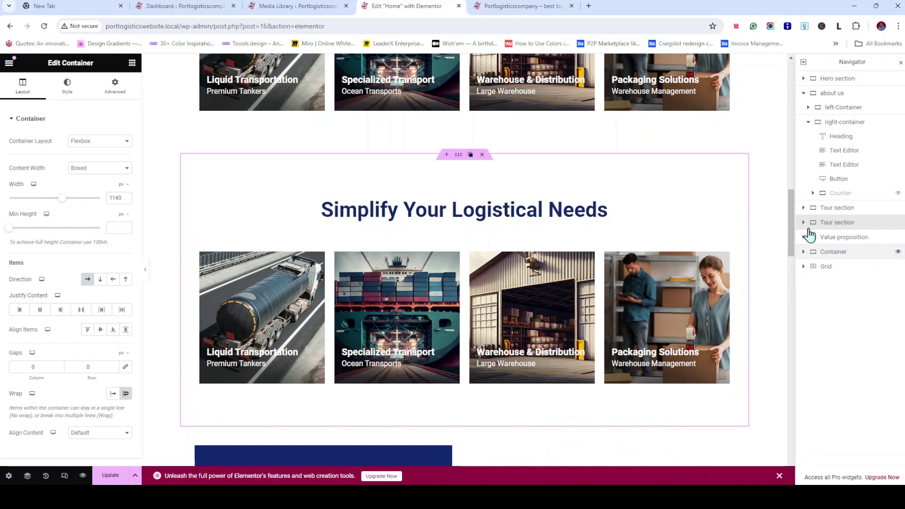
drag(822, 226, 712, 273)
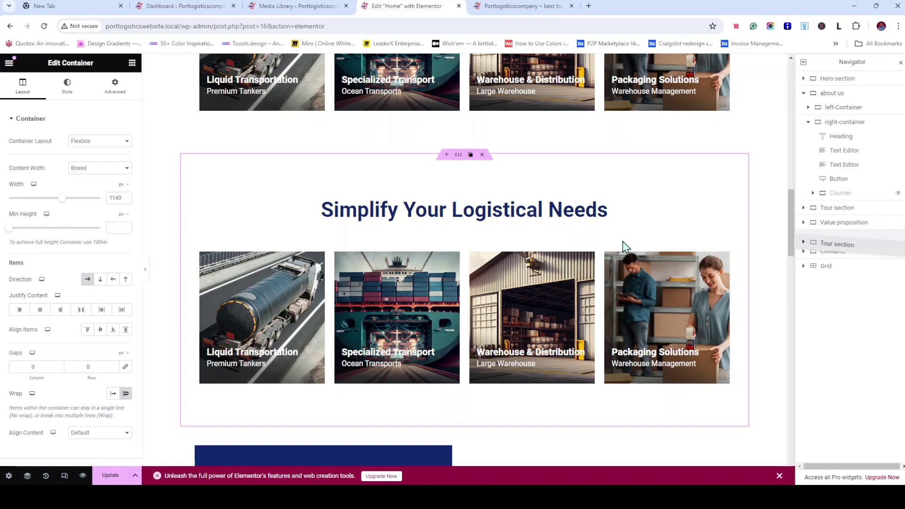
scroll(624, 241, up, 3)
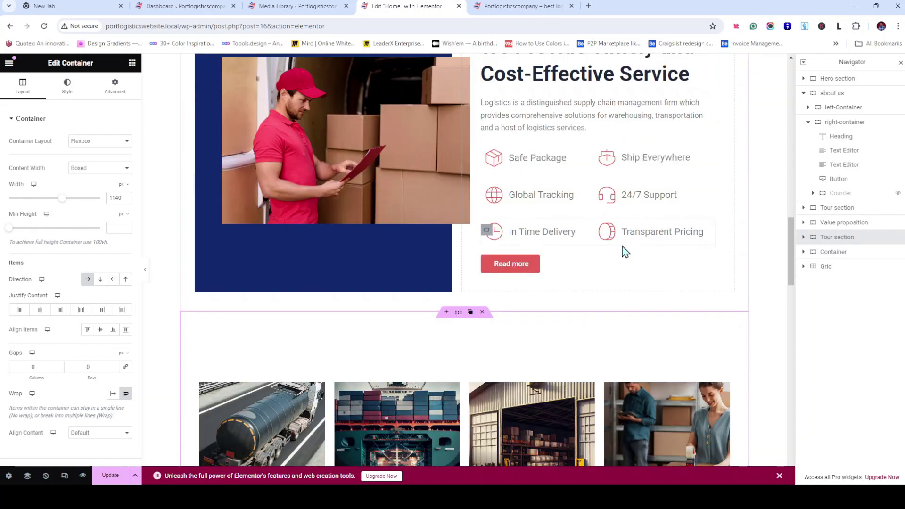
scroll(624, 251, down, 2)
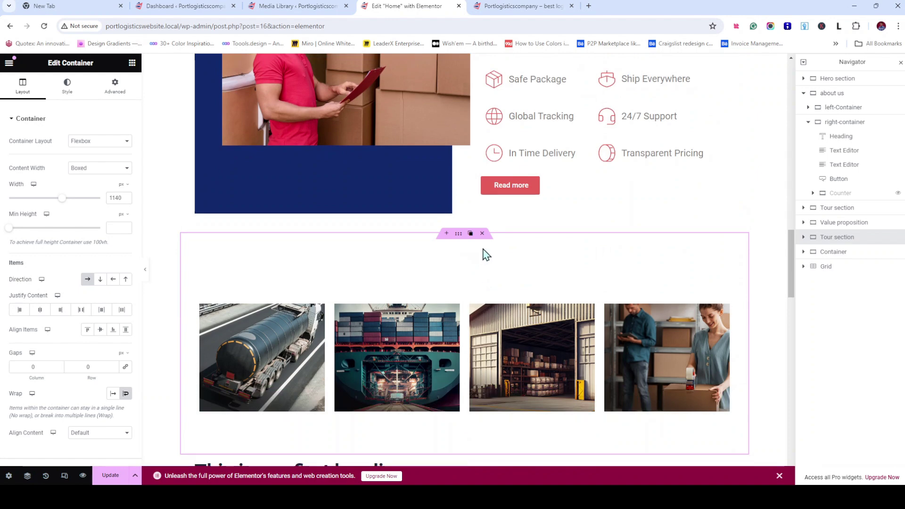
scroll(487, 254, down, 2)
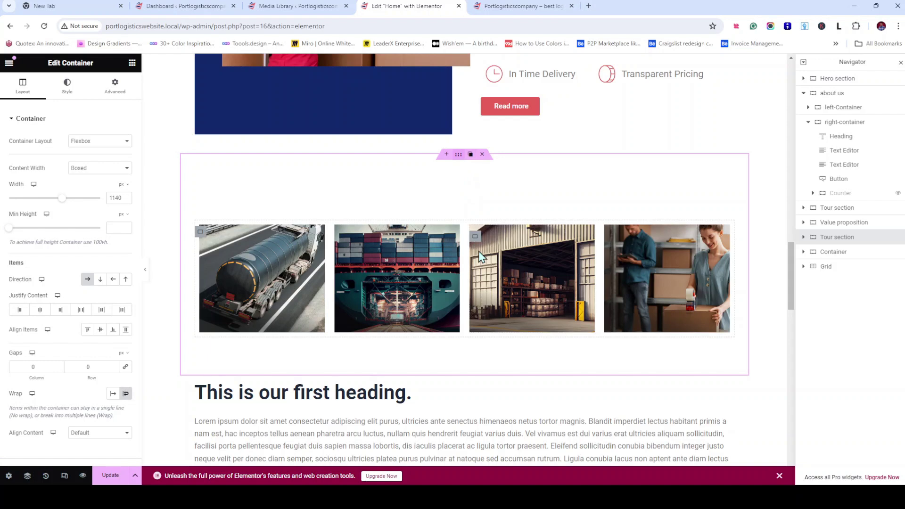
click(110, 476)
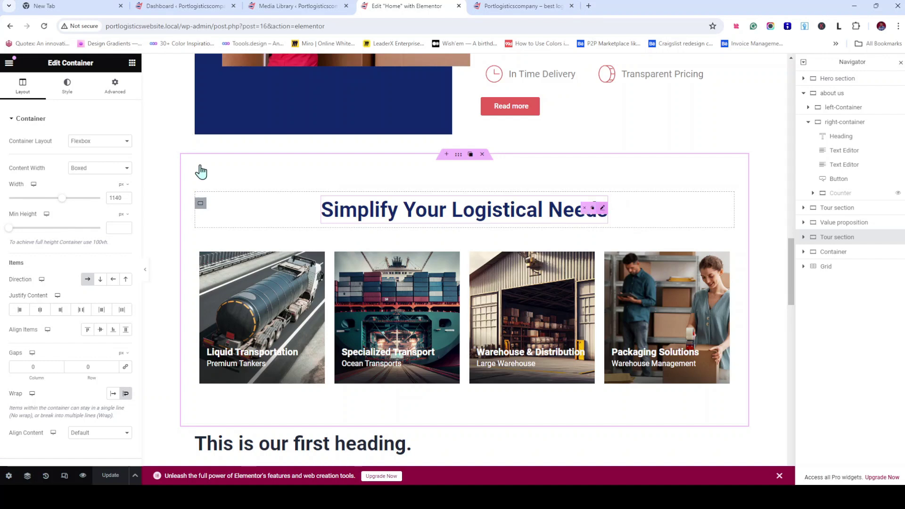
Change the duplicated section's heading text to "What Our Customers Say"
triple_click(83, 159)
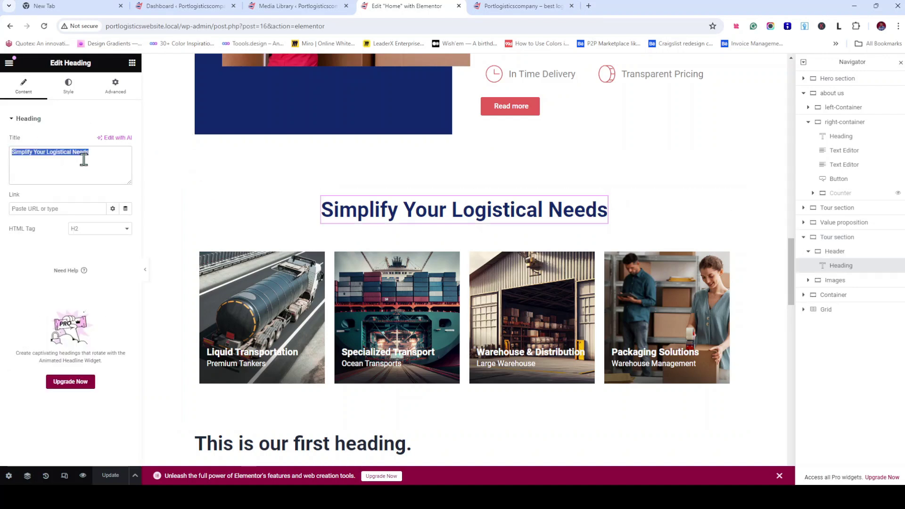
text(What Our Customer Say)
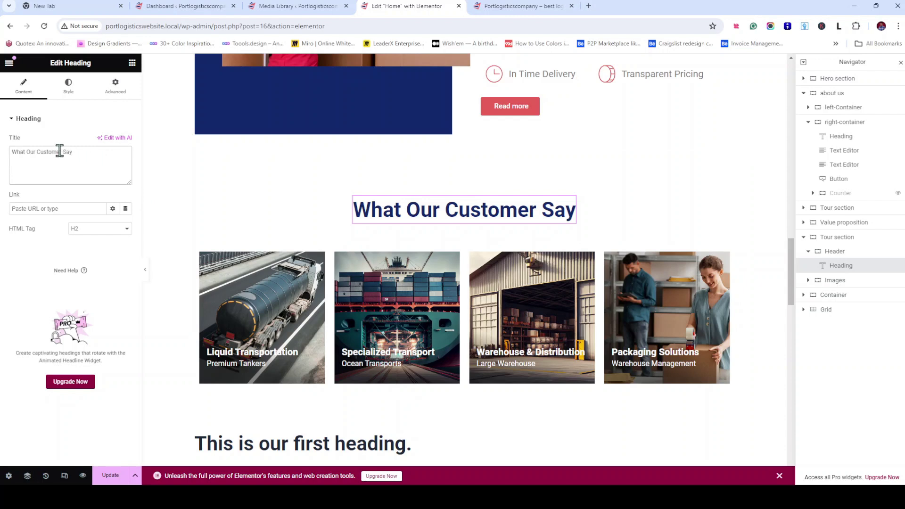
click(62, 153)
text(s)
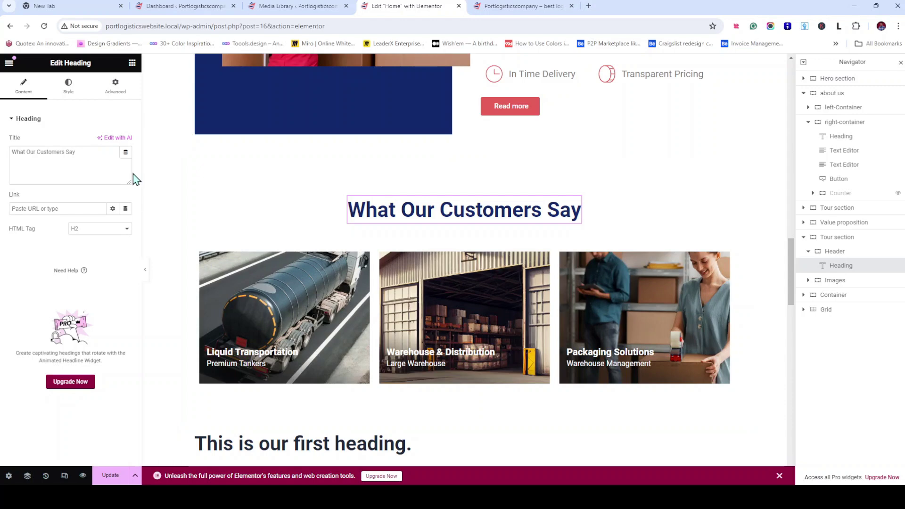
Expand the Images container of the duplicated section and rename it to Container
click(834, 255)
click(808, 281)
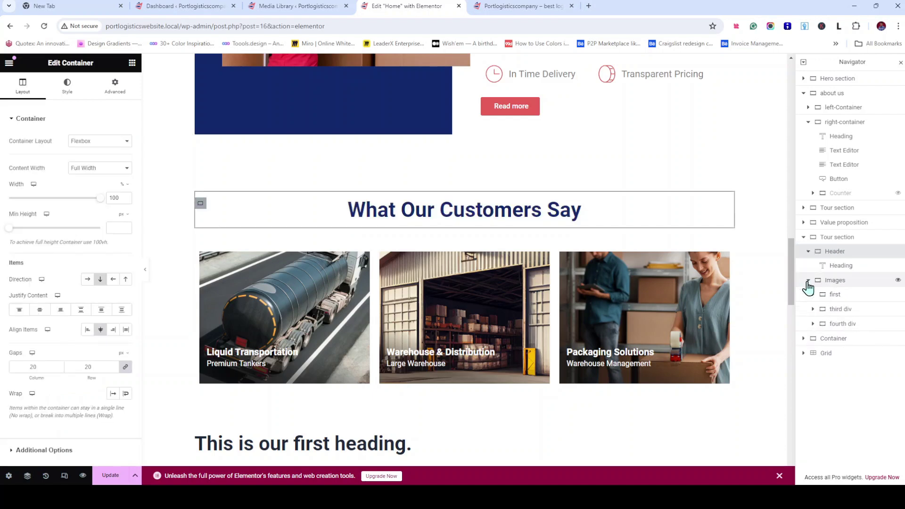
double_click(843, 282)
text(Container)
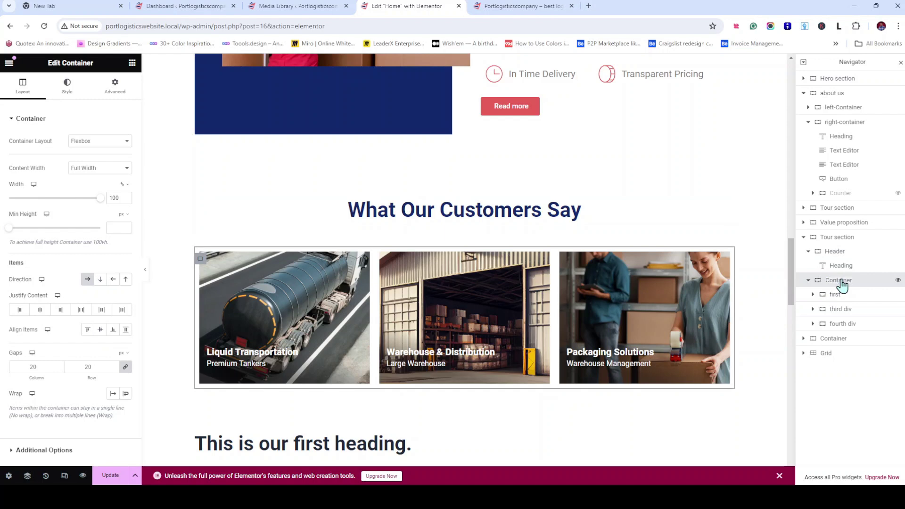
key(Return)
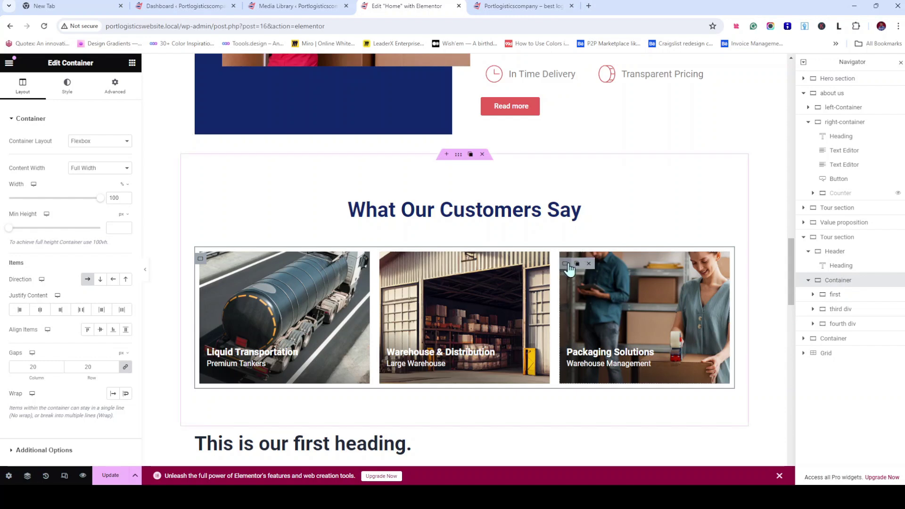
Replace the Warehouse & Distribution and Packaging Solutions cards with three empty containers placed after the Liquid Transportation card
click(132, 64)
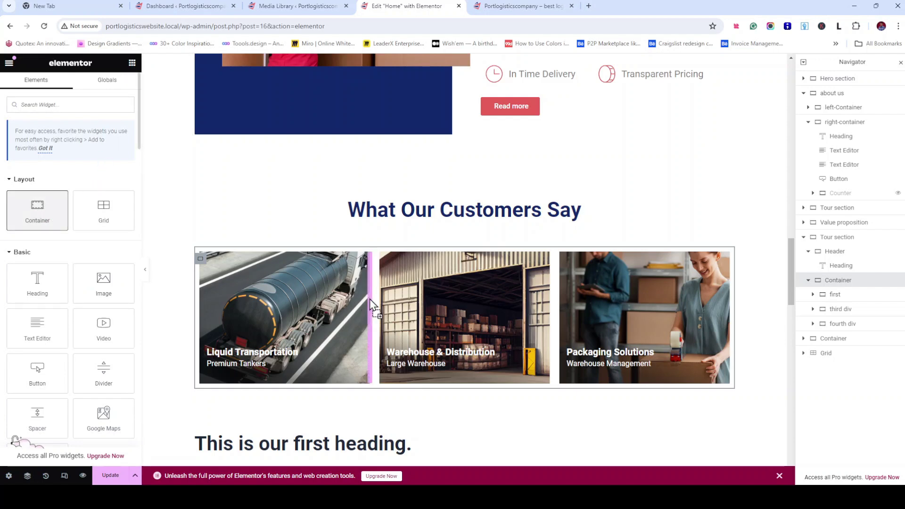
drag(371, 305, 371, 306)
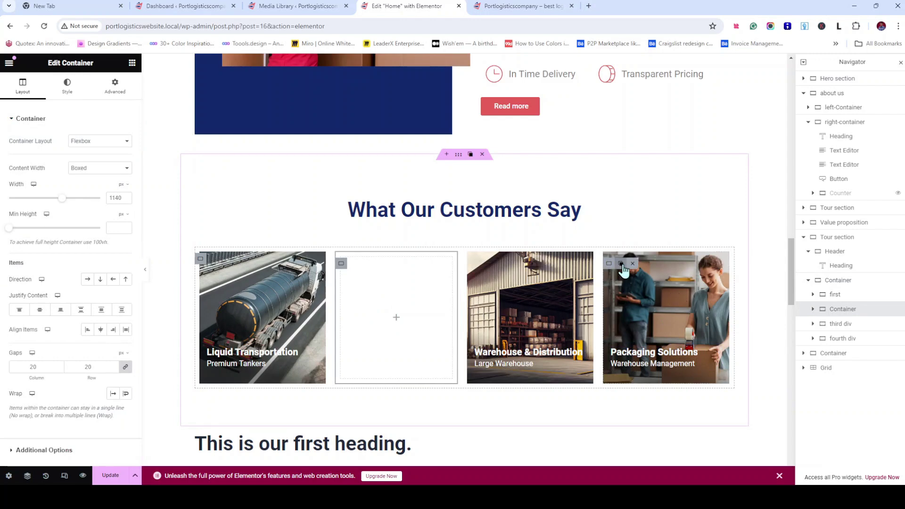
key(Delete)
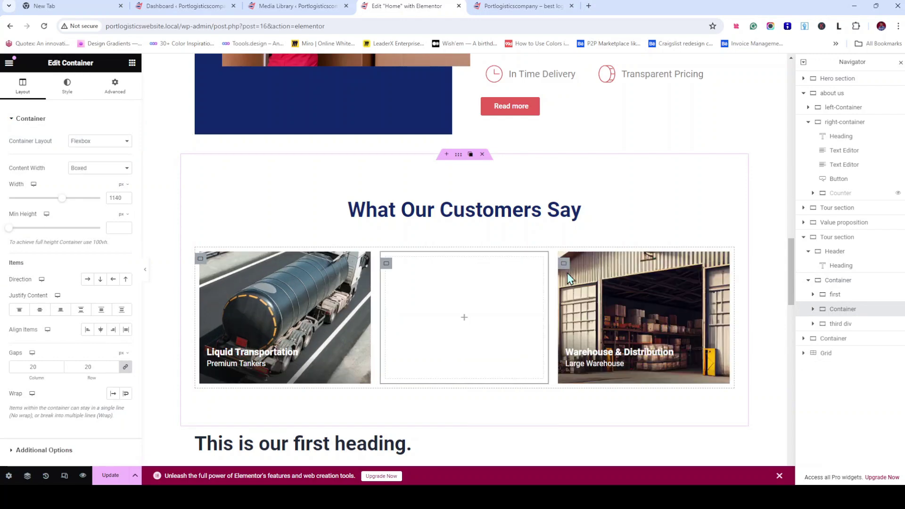
click(399, 265)
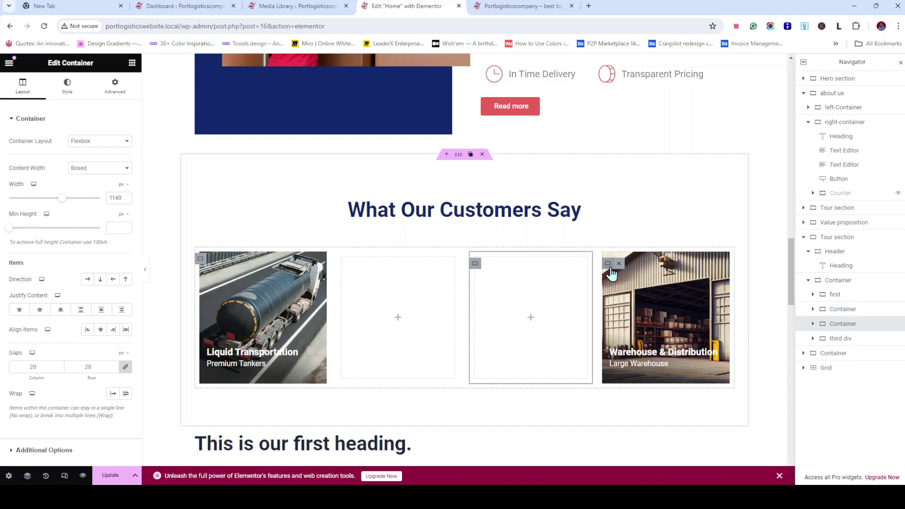
click(631, 265)
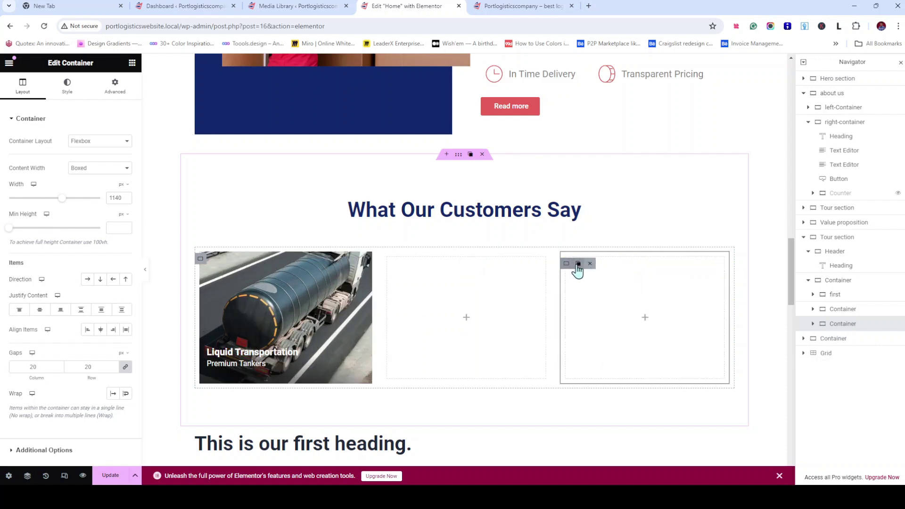
click(579, 265)
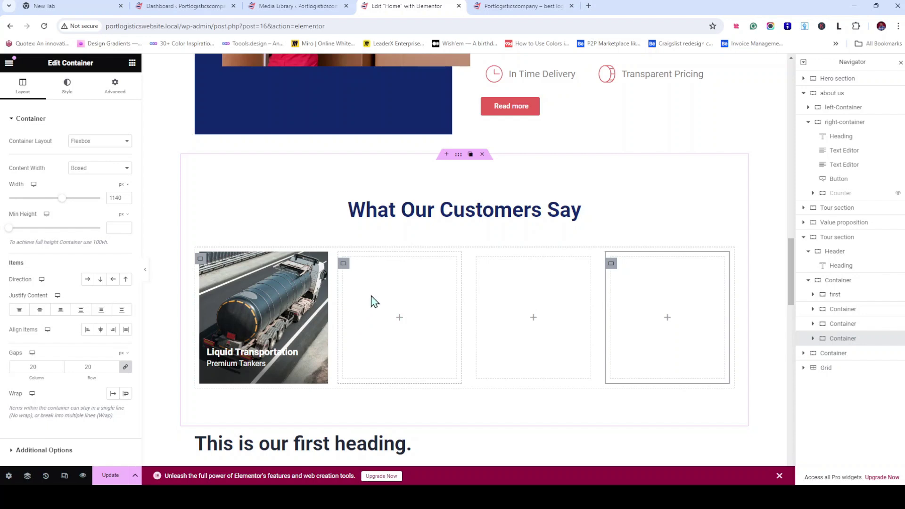
Name the first two empty containers Block 1 and Block 2
double_click(850, 312)
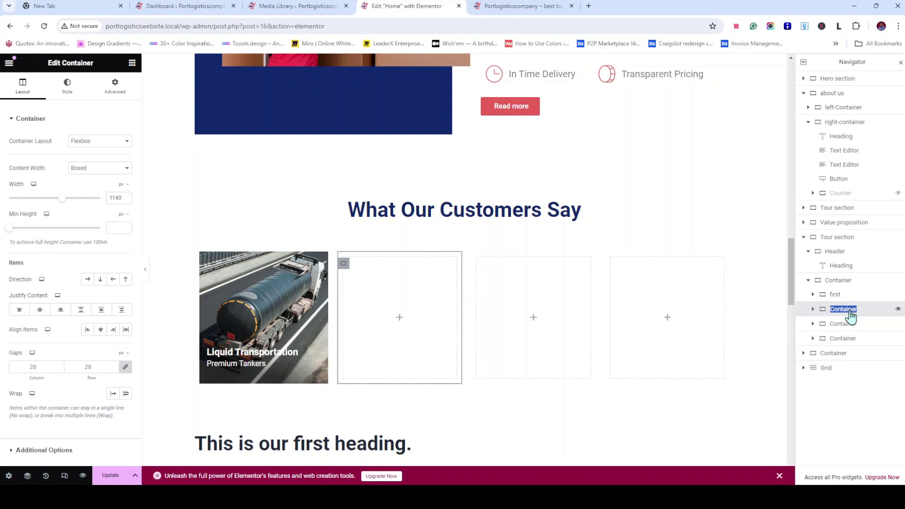
text(Bloc)
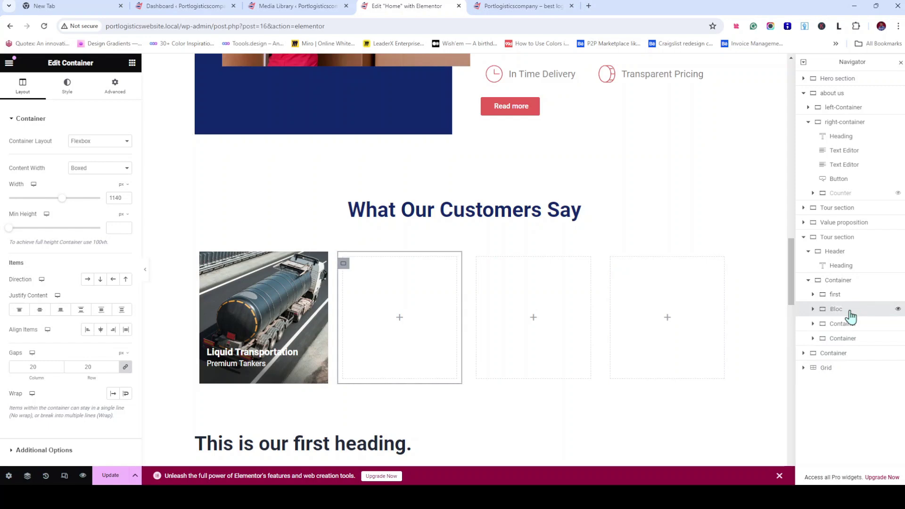
text(dk 1)
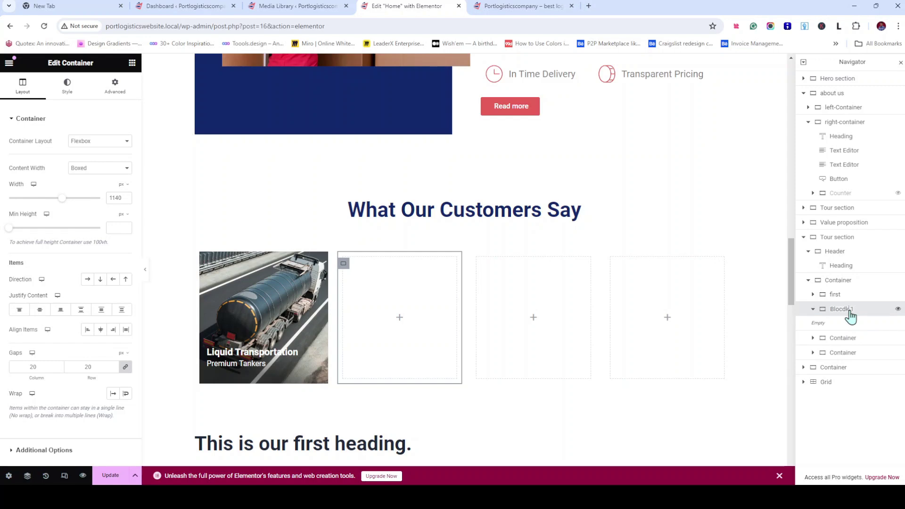
key(ctrl+a)
key(ctrl+c)
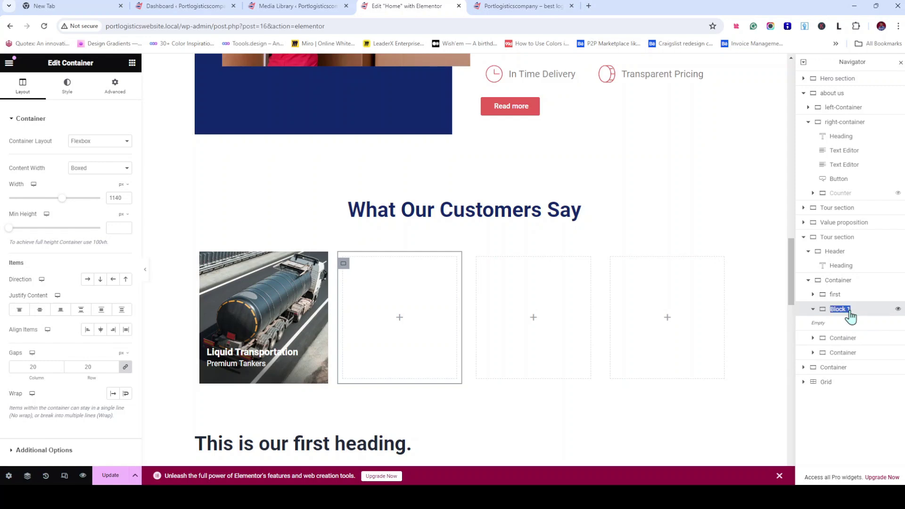
double_click(842, 339)
key(ctrl+v)
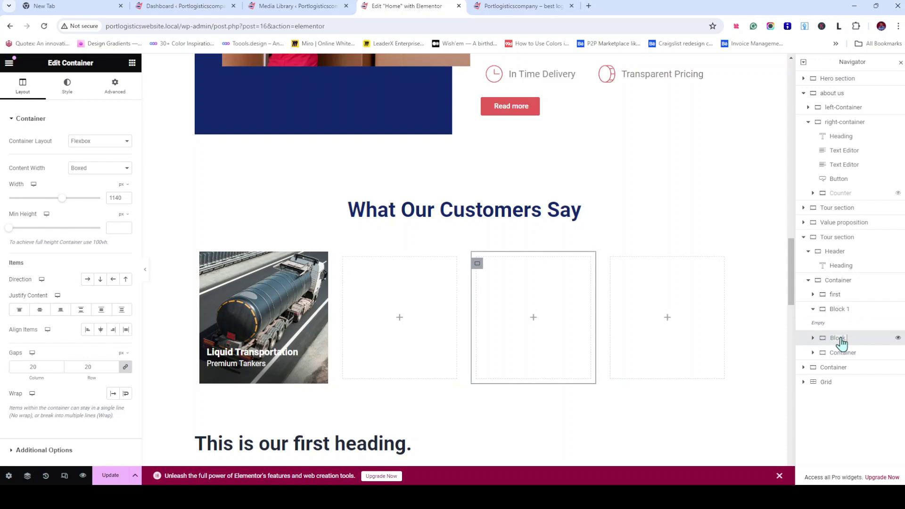
key(BackSpace)
text(2)
key(Return)
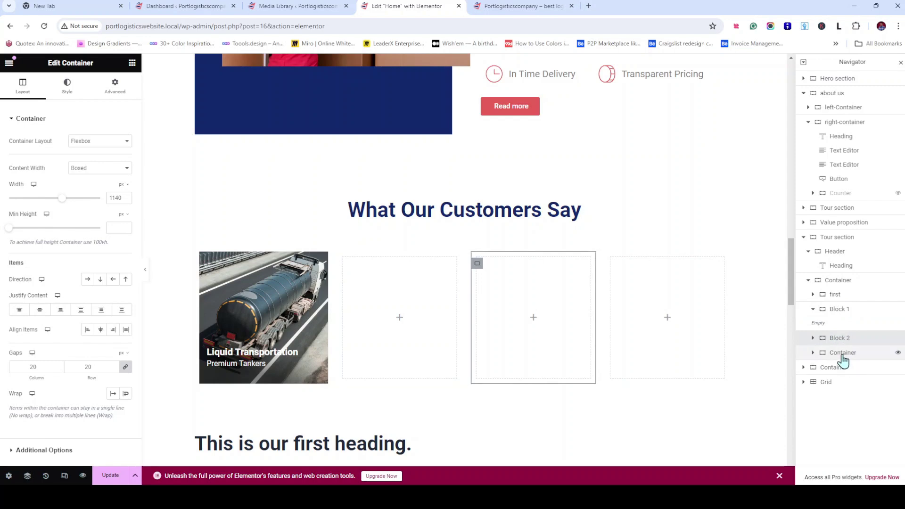
Rename the Block 1 container to Testimonial 1 and copy the new name
double_click(843, 355)
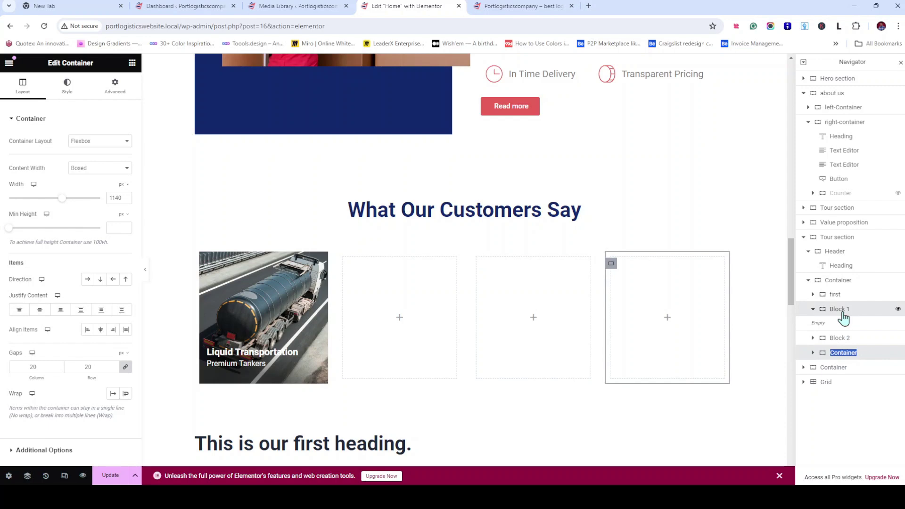
double_click(842, 312)
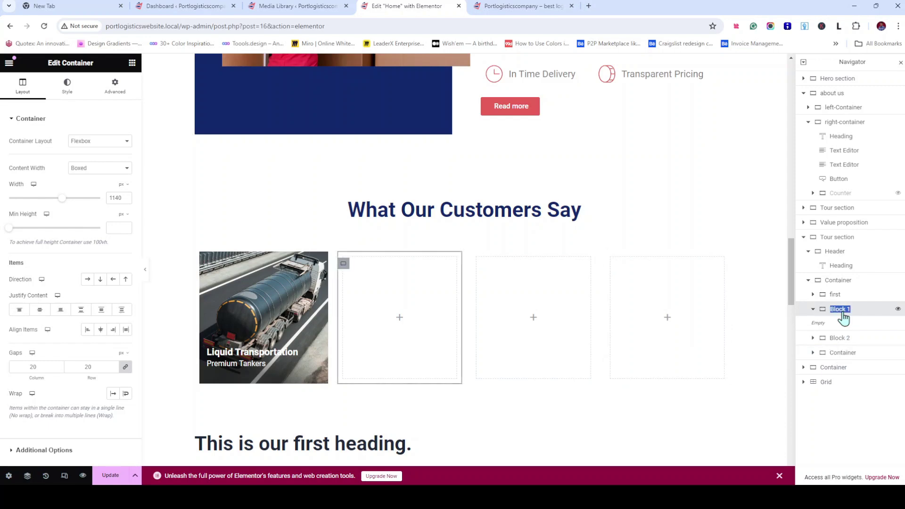
text(Testimonial 1)
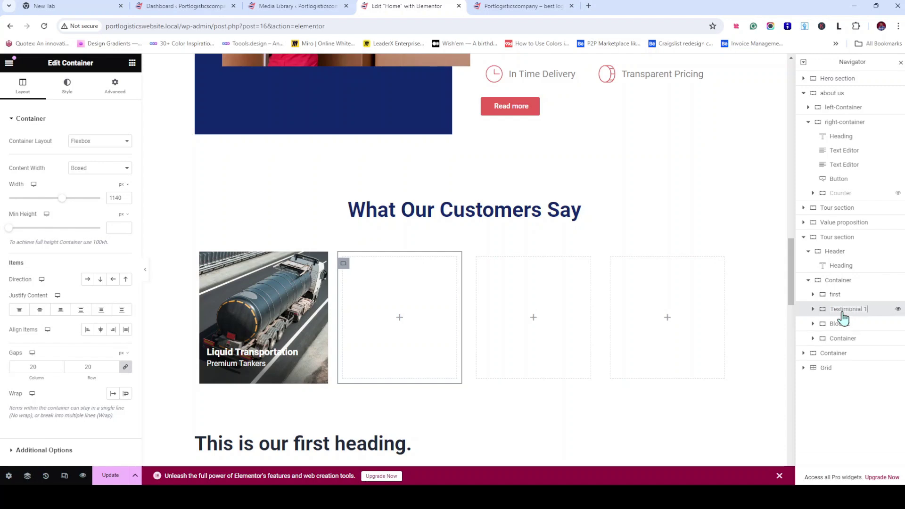
key(ctrl+a)
key(ctrl+c)
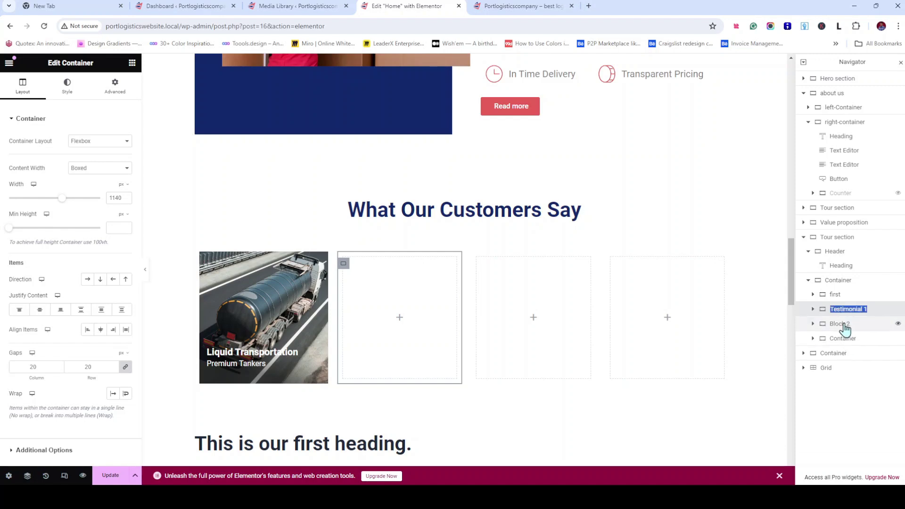
Name the two empty containers below Testimonial 1 as Testimonial 2 and Testimonial 3
click(845, 329)
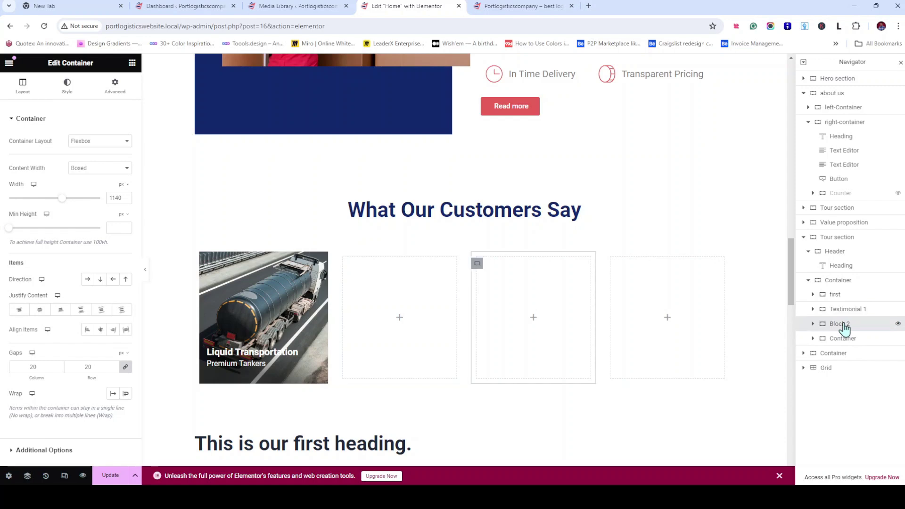
double_click(844, 330)
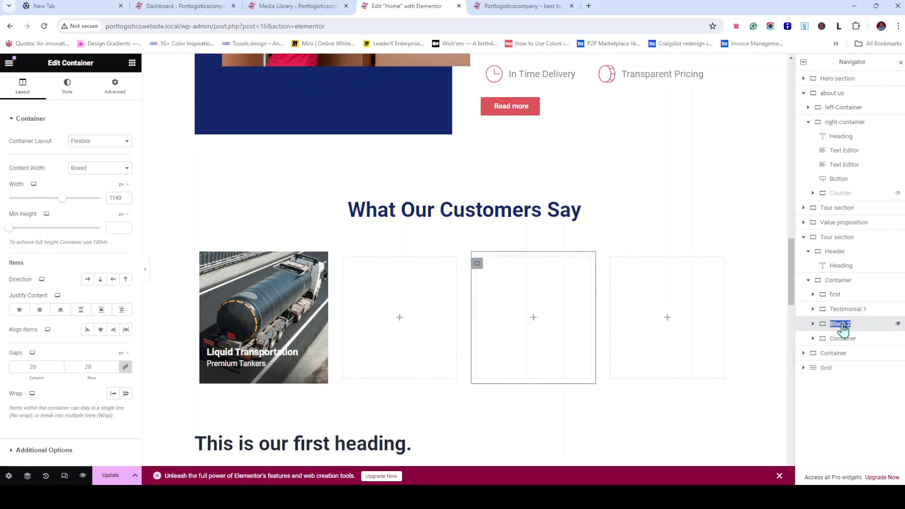
key(ctrl+v)
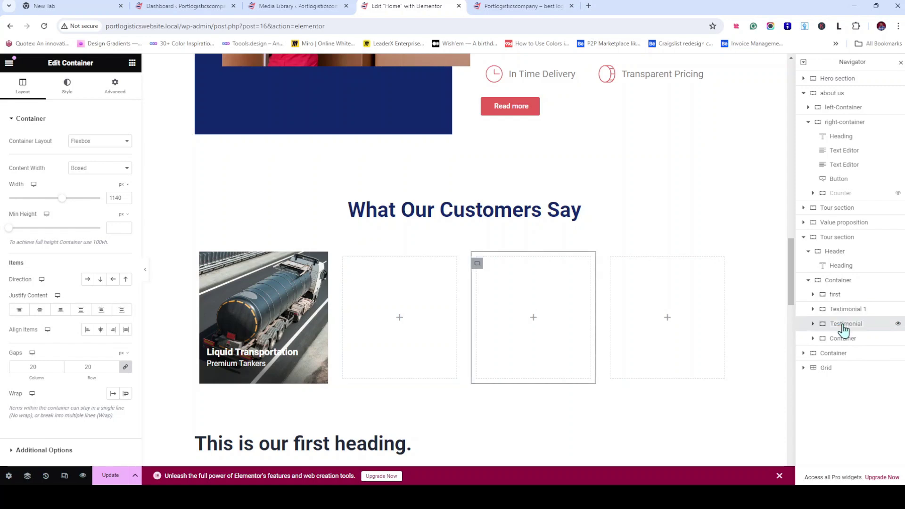
text(2)
key(Return)
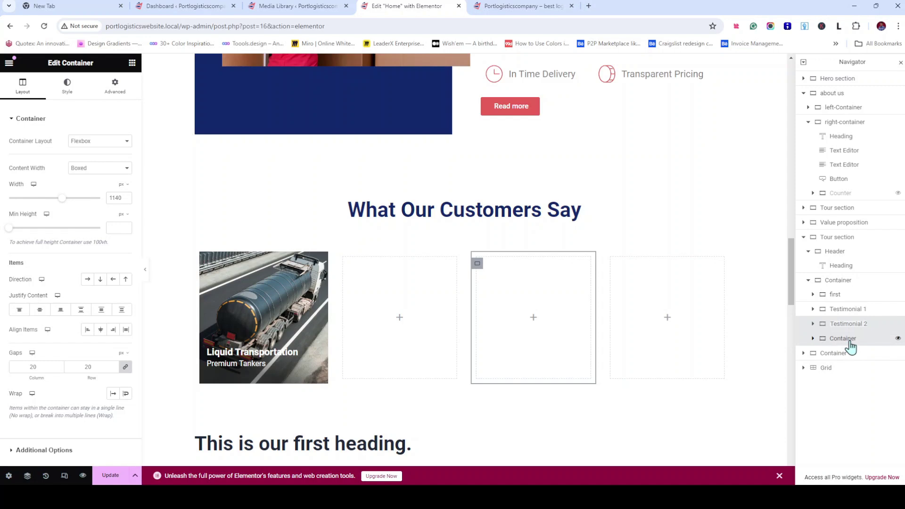
double_click(850, 340)
key(ctrl+v)
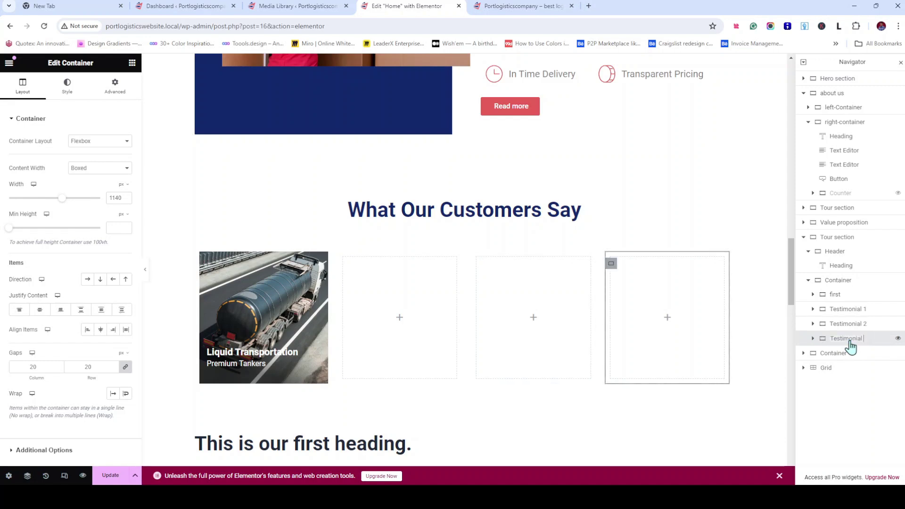
key(BackSpace)
text(3)
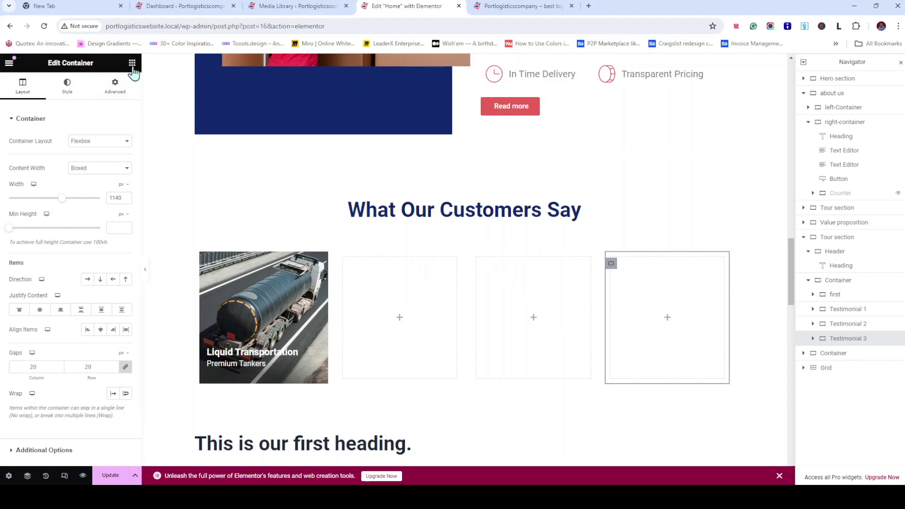
Add an Image Box widget to the Testimonial 1 container
key(Escape)
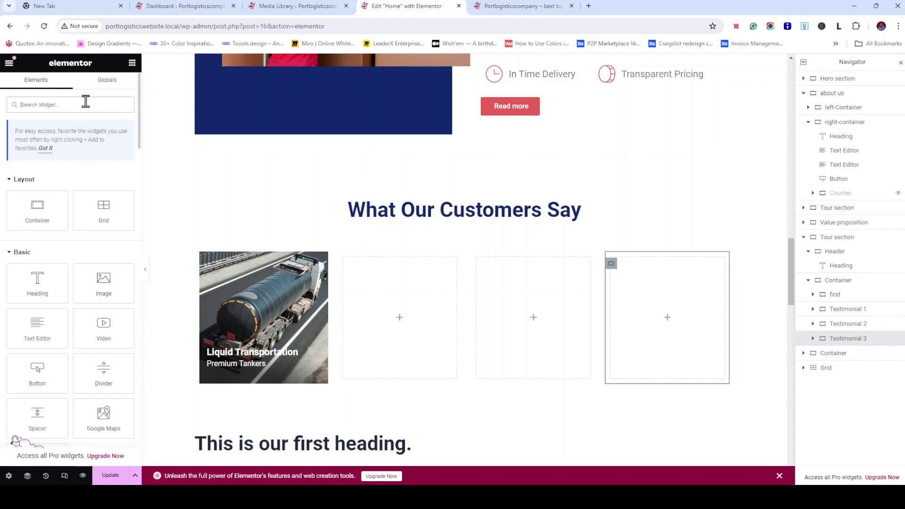
text(image)
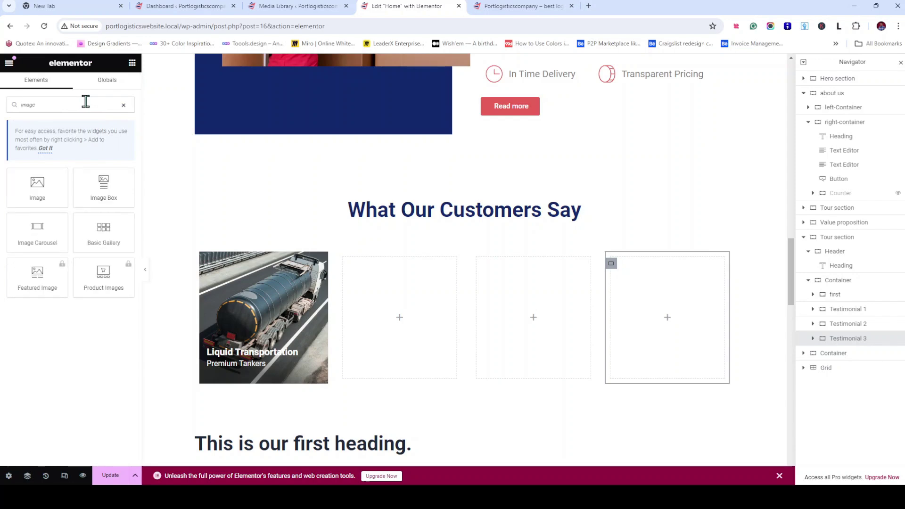
drag(101, 191, 413, 326)
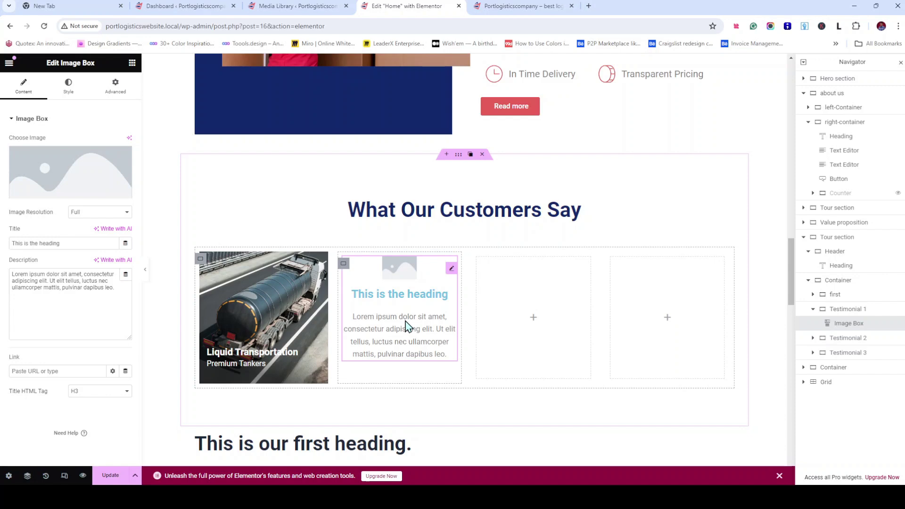
Try a left-aligned Testimonial widget in the Testimonial 2 container
click(132, 65)
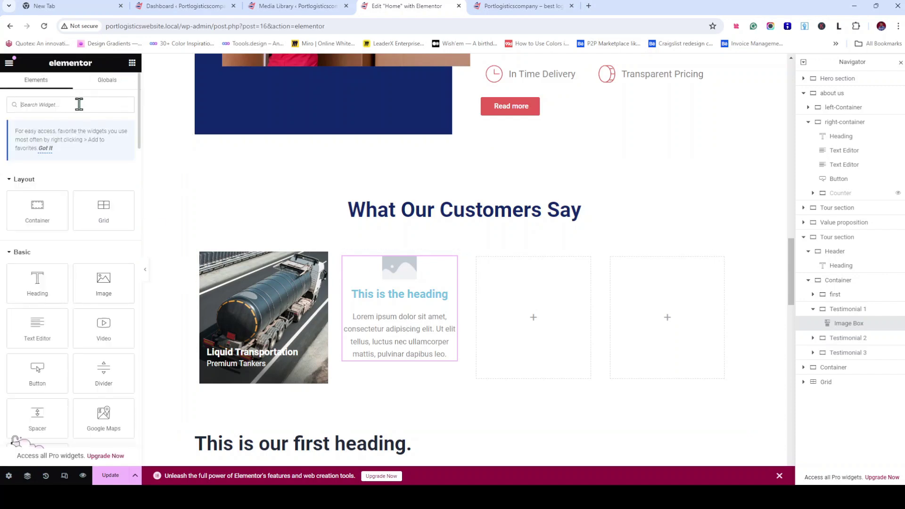
text(tes)
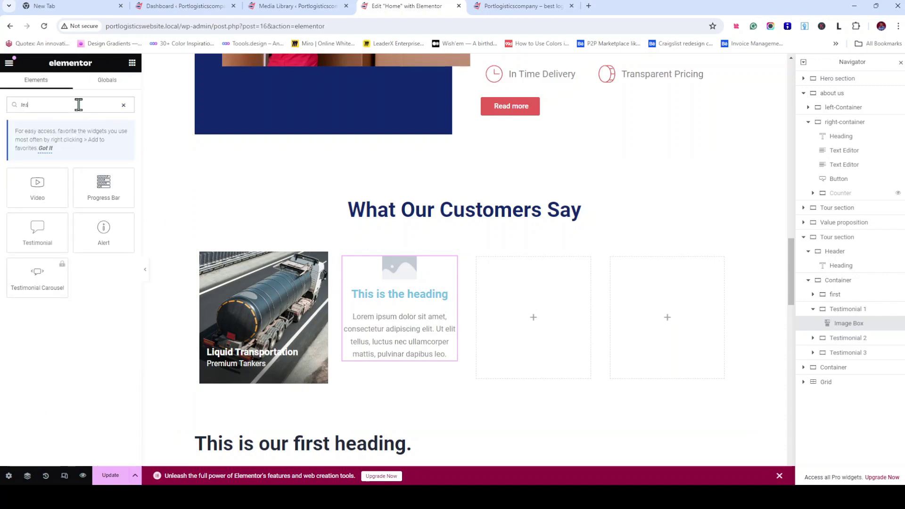
text(ti)
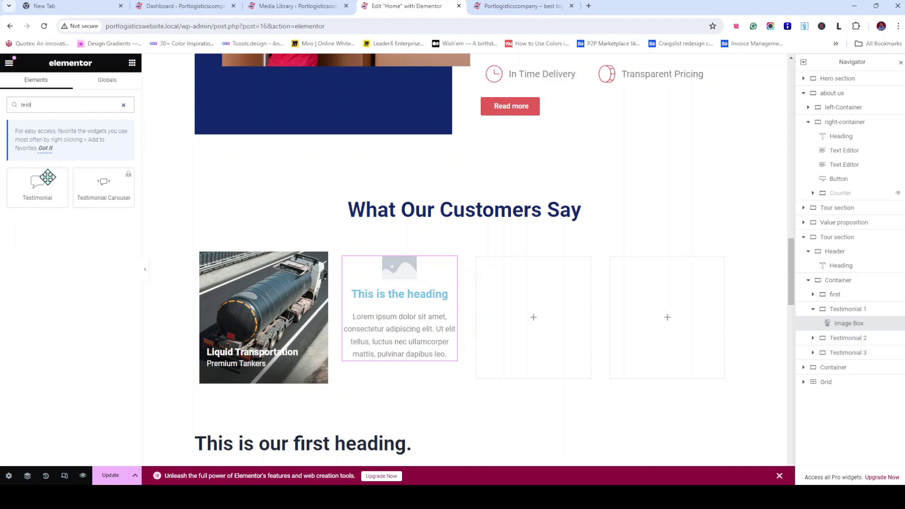
drag(40, 184, 530, 322)
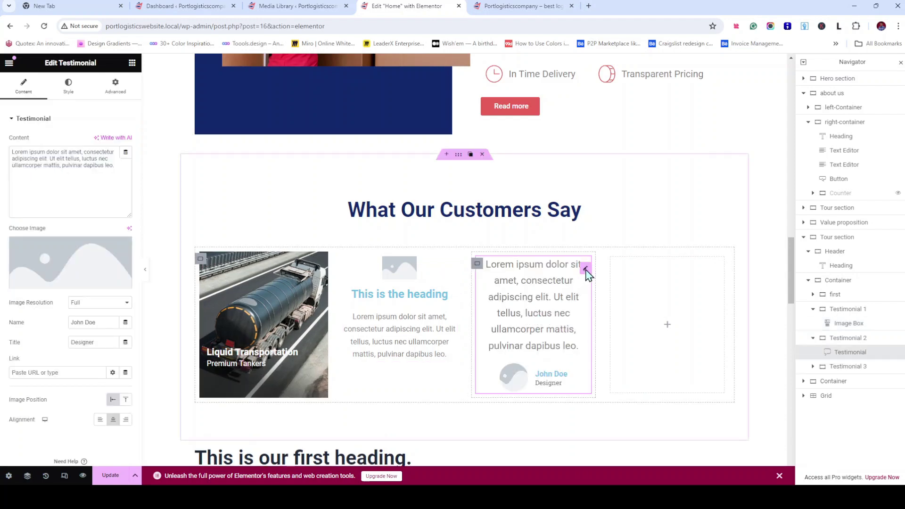
mouse_move(587, 276)
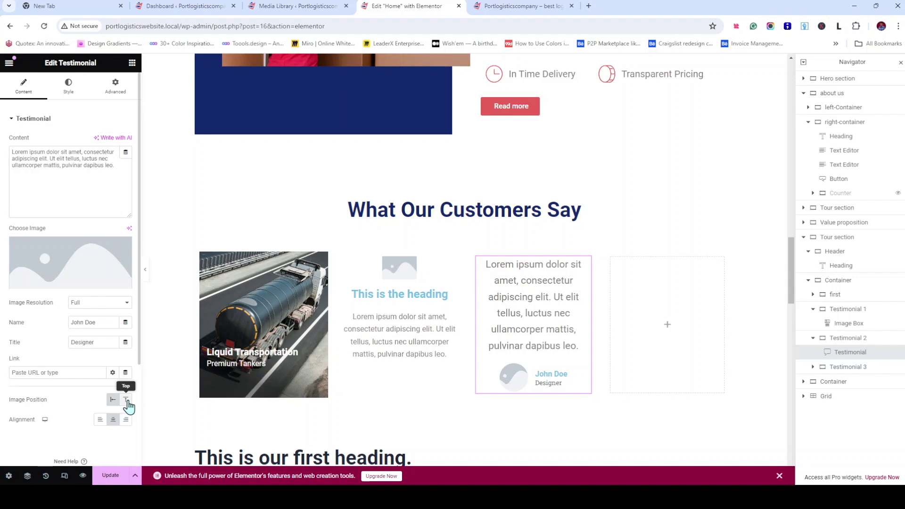
click(101, 420)
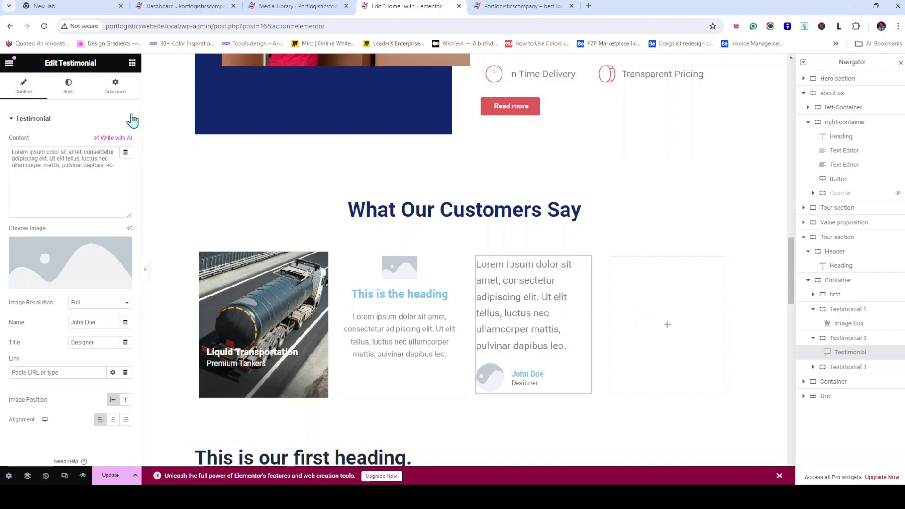
Try Start self-alignment and End order on the Testimonial widget, and delete it from the Testimonial 2 container
click(87, 101)
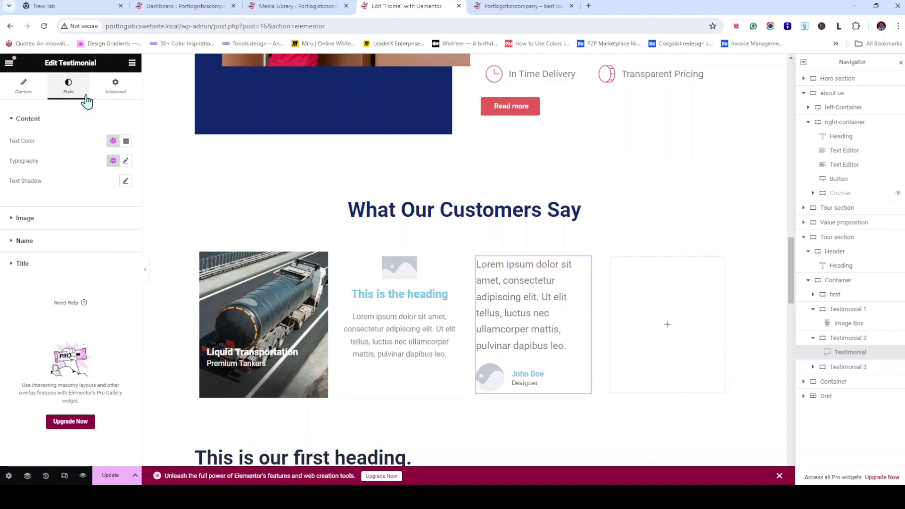
click(28, 217)
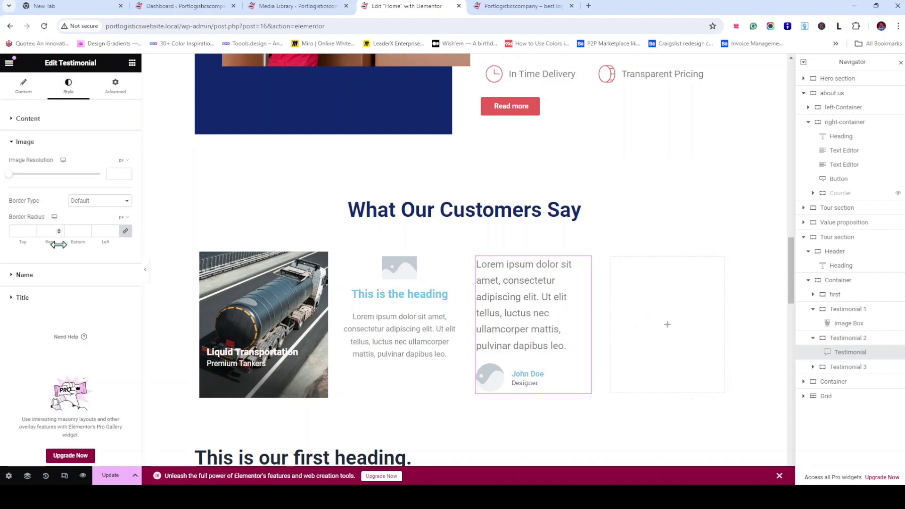
click(29, 277)
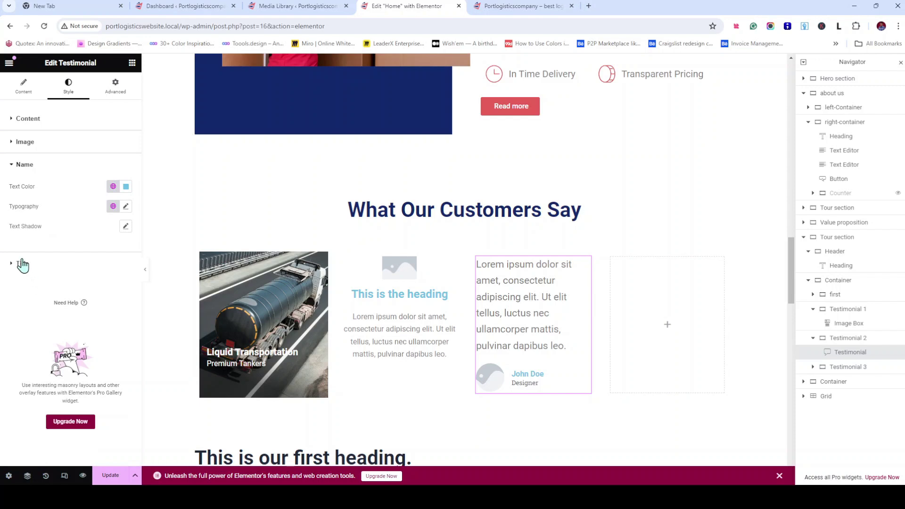
click(20, 264)
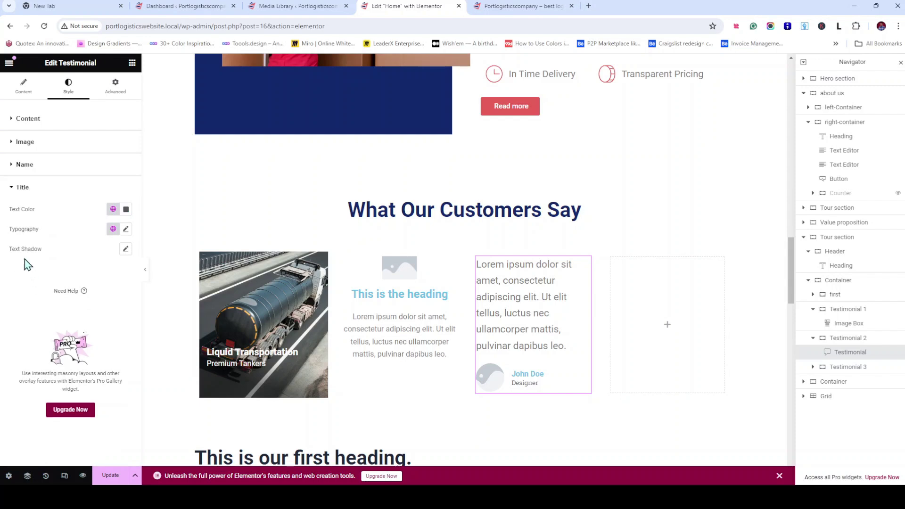
click(119, 87)
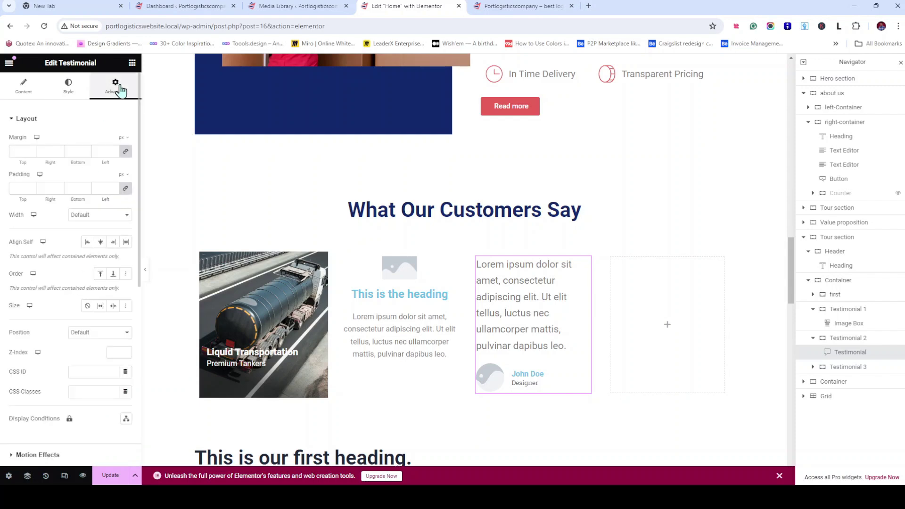
click(101, 274)
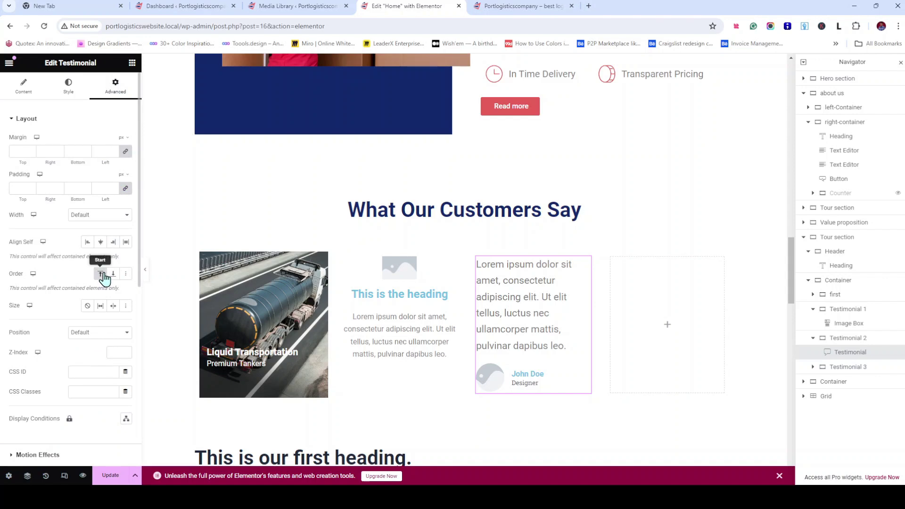
click(88, 242)
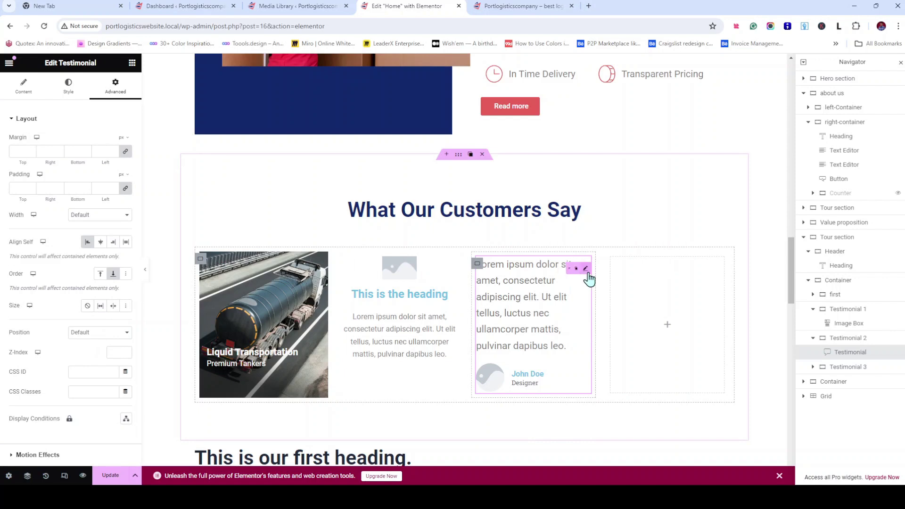
key(Delete)
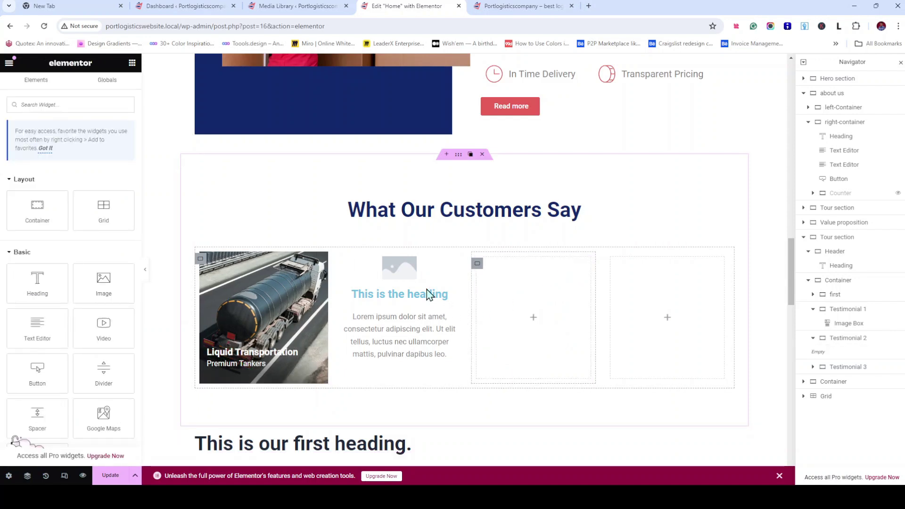
Set the image position and the text alignment of the Testimonial 1 image box to left
click(453, 270)
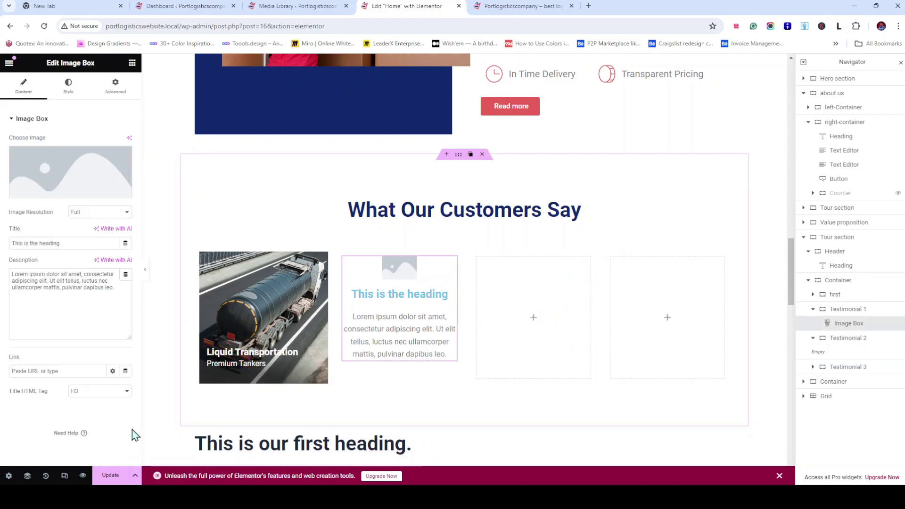
click(72, 89)
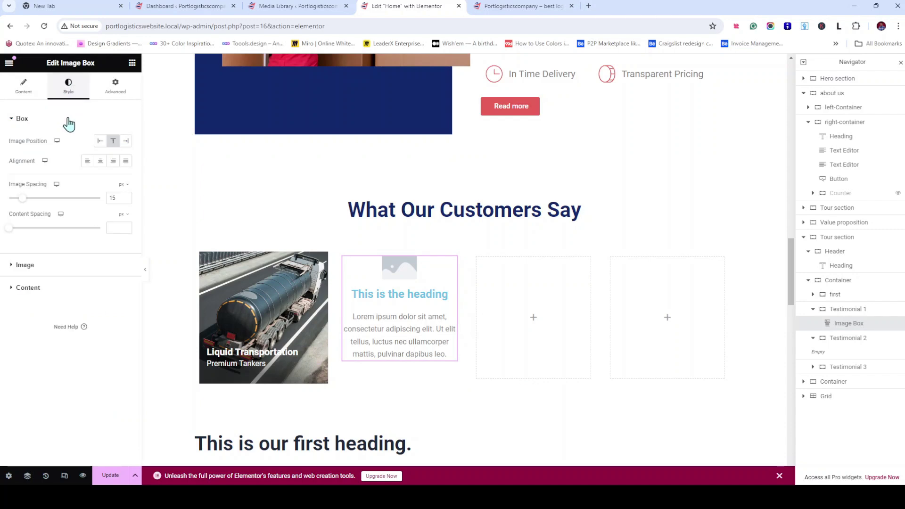
click(100, 143)
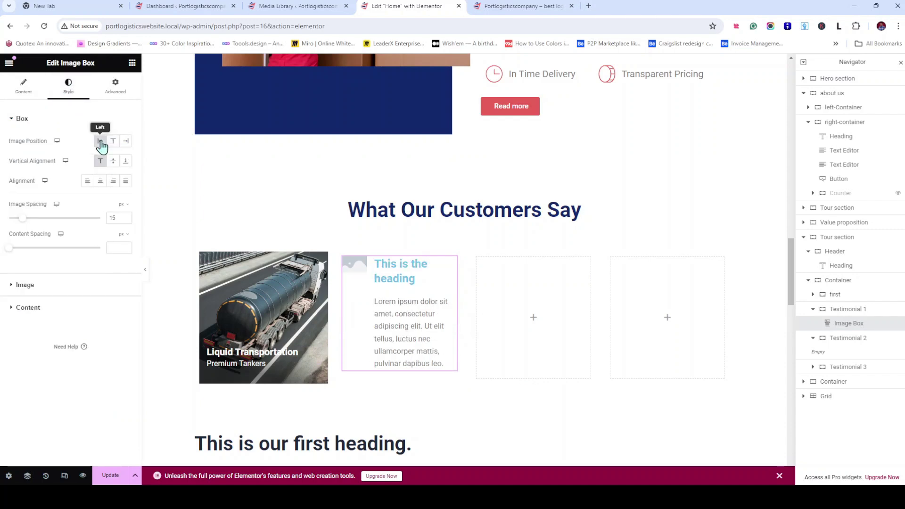
click(89, 185)
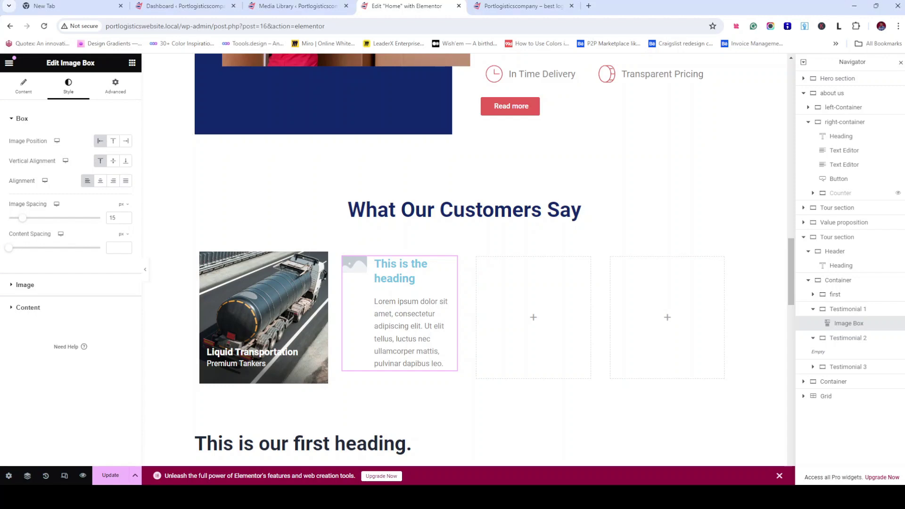
Fill in the image box with the customer's full name as an H4 title and "Marv Corp" as the description
click(26, 88)
drag(80, 241, 6, 244)
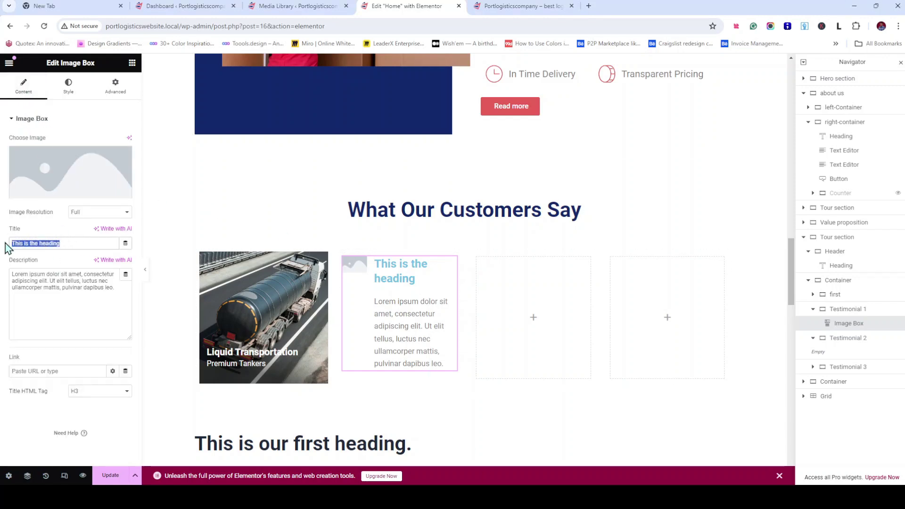
text(Brooklyn Simmons)
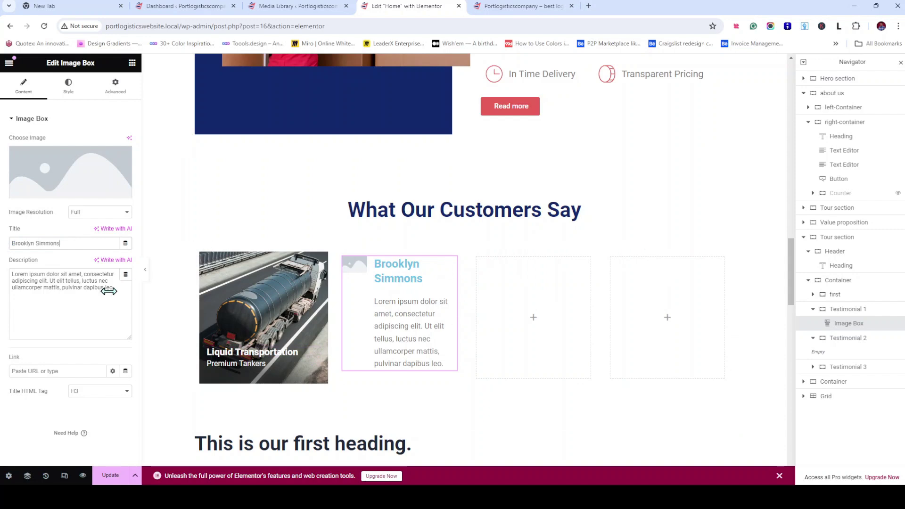
click(113, 429)
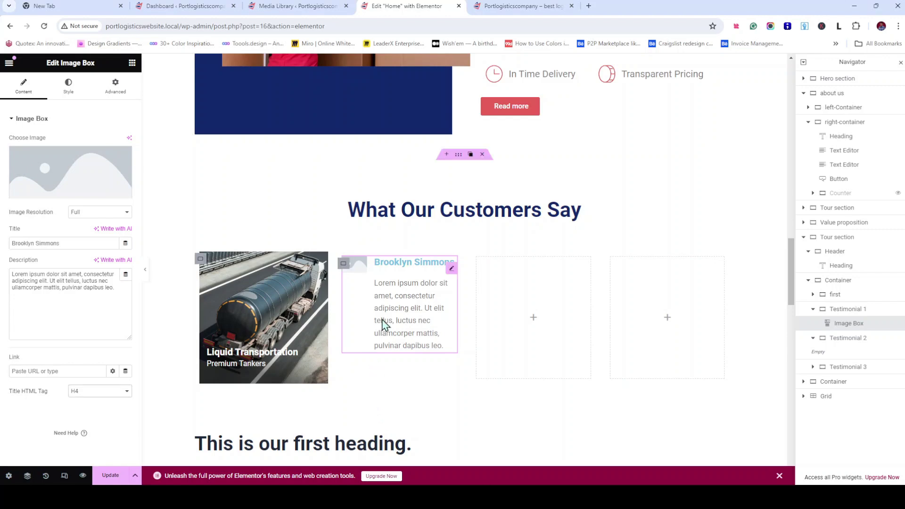
key(ctrl+a)
text(Marv Corp)
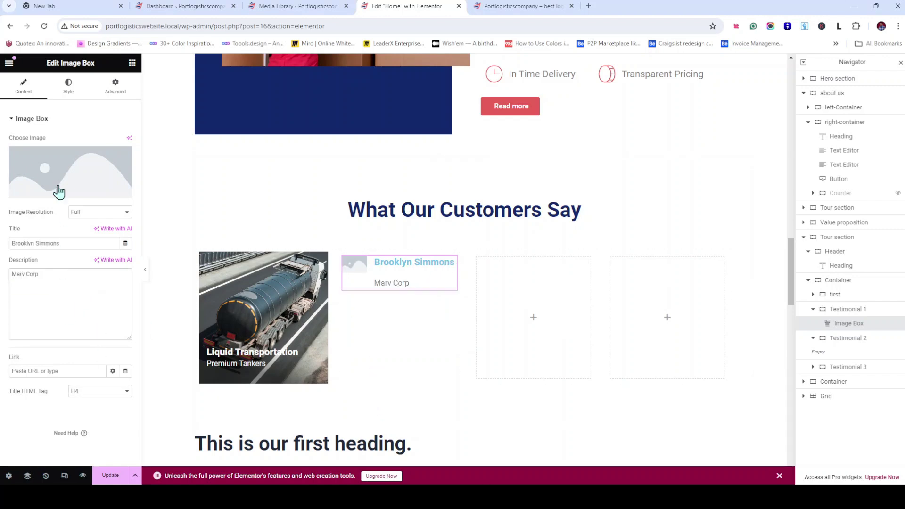
Set the Testimonial 1 image box's image spacing to 12 px and content spacing to 0 px
click(69, 87)
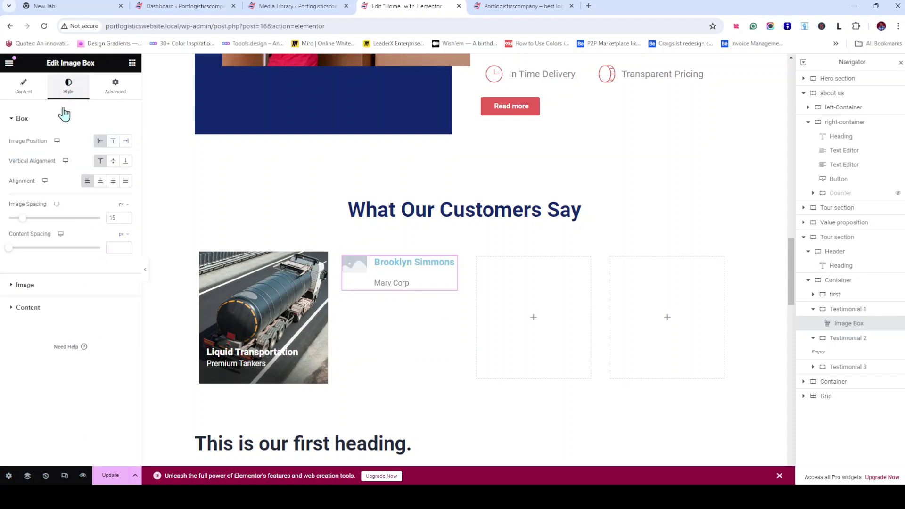
drag(24, 225, 22, 227)
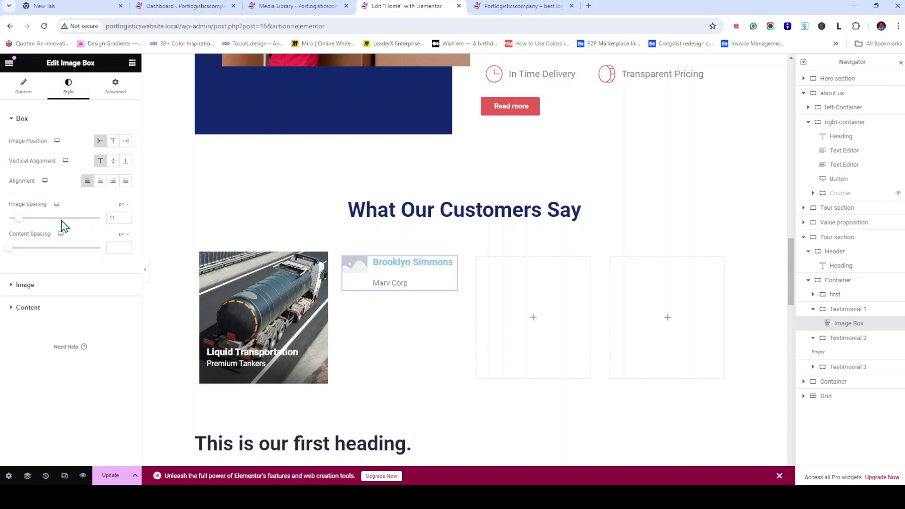
click(126, 216)
click(115, 246)
text(0)
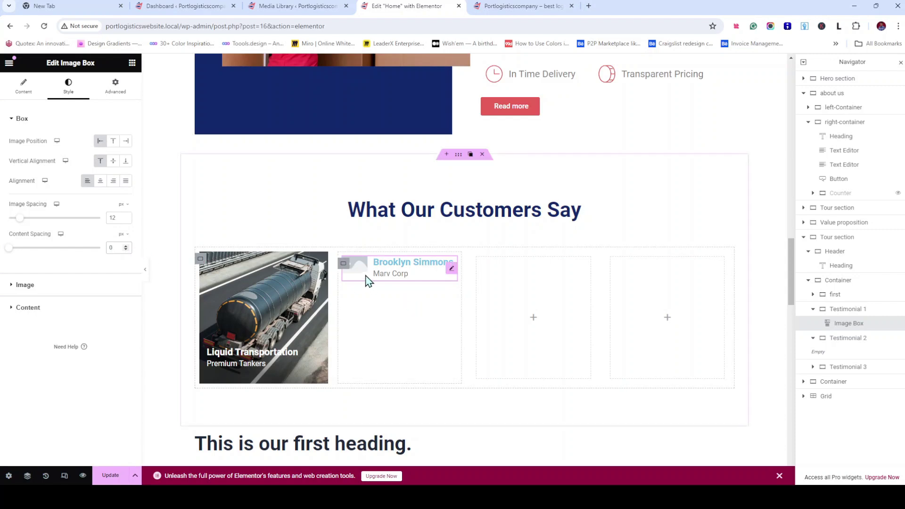
Upload the three customer portrait images to the media library from the image box's image selection
click(23, 86)
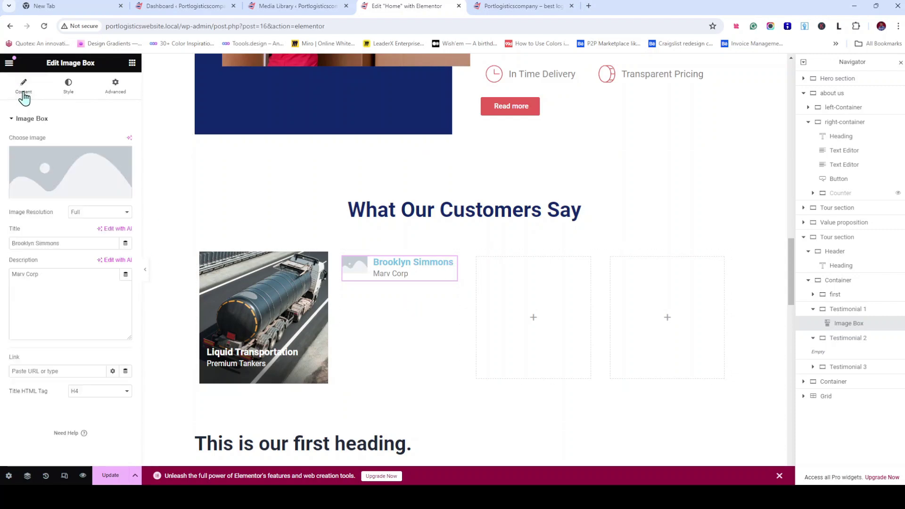
click(73, 198)
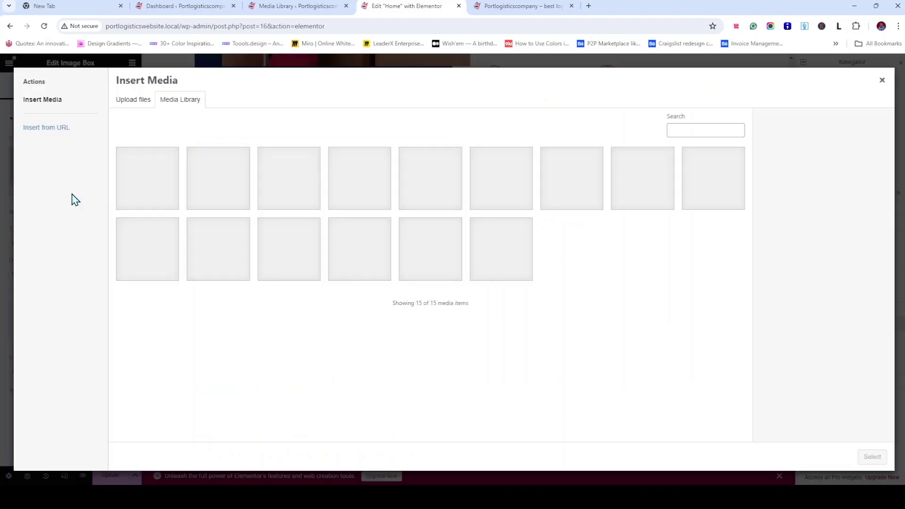
click(150, 106)
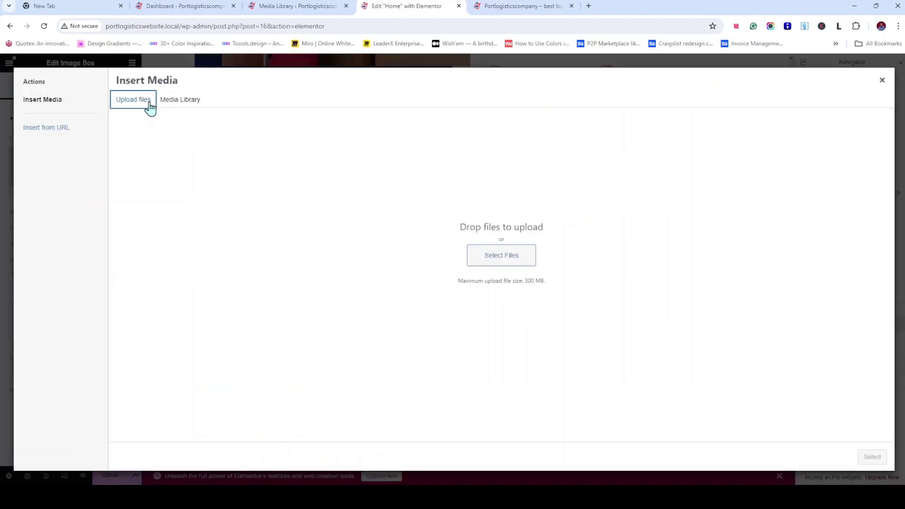
click(514, 261)
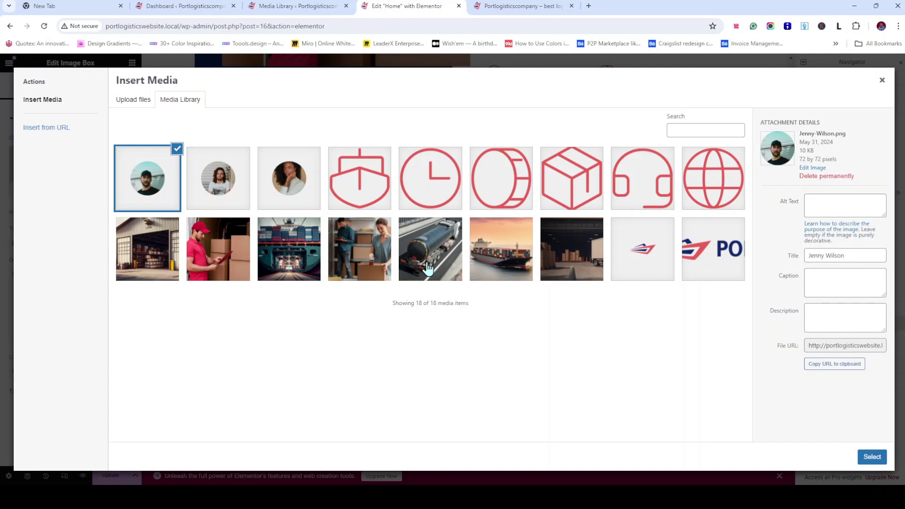
Fill the matching customer portrait's alt text and description with the customer's full name, and insert it into the image box
click(297, 182)
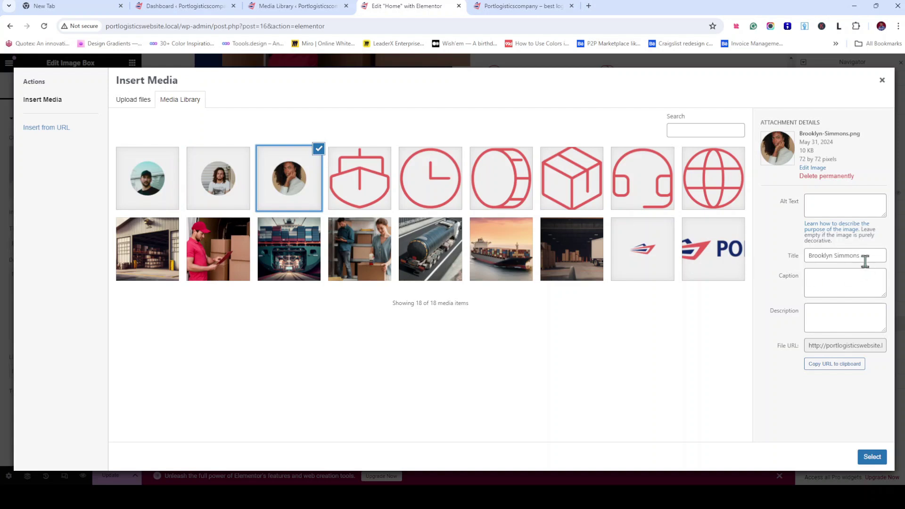
drag(865, 259, 777, 268)
key(ctrl+c)
click(826, 205)
key(ctrl+v)
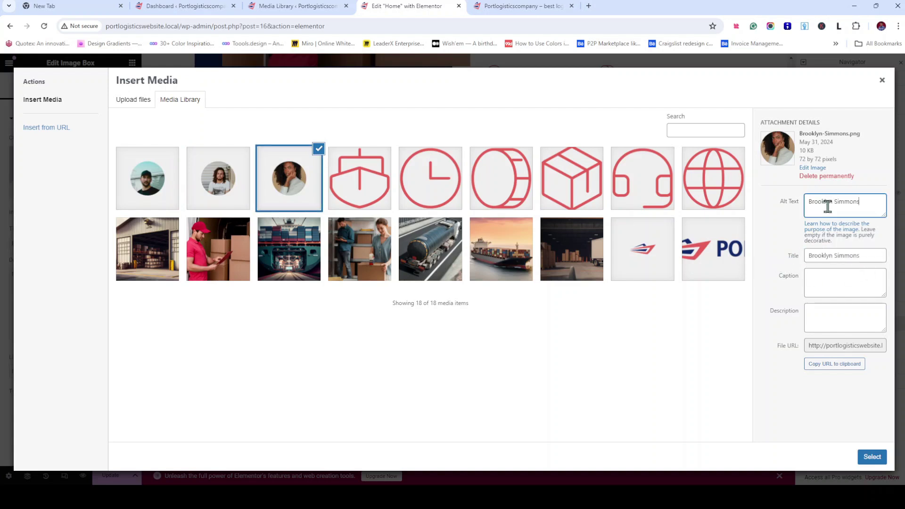
click(838, 318)
key(ctrl+v)
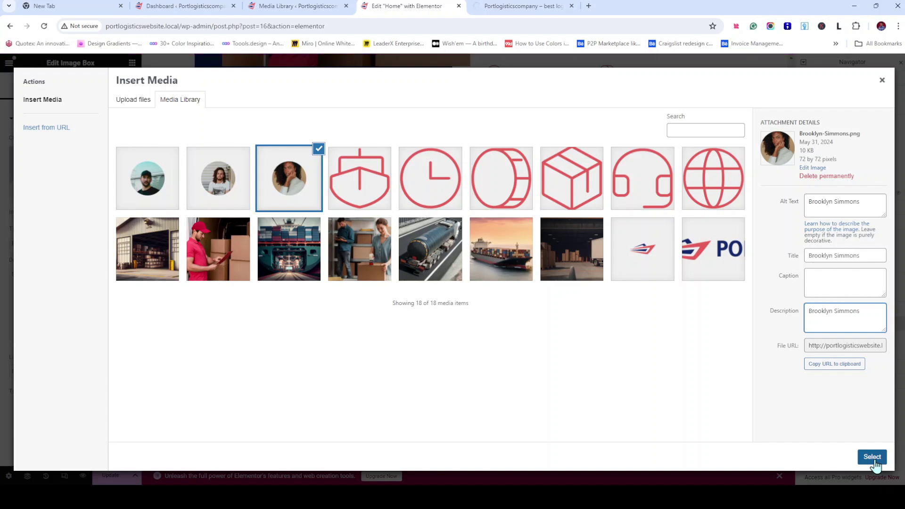
click(873, 458)
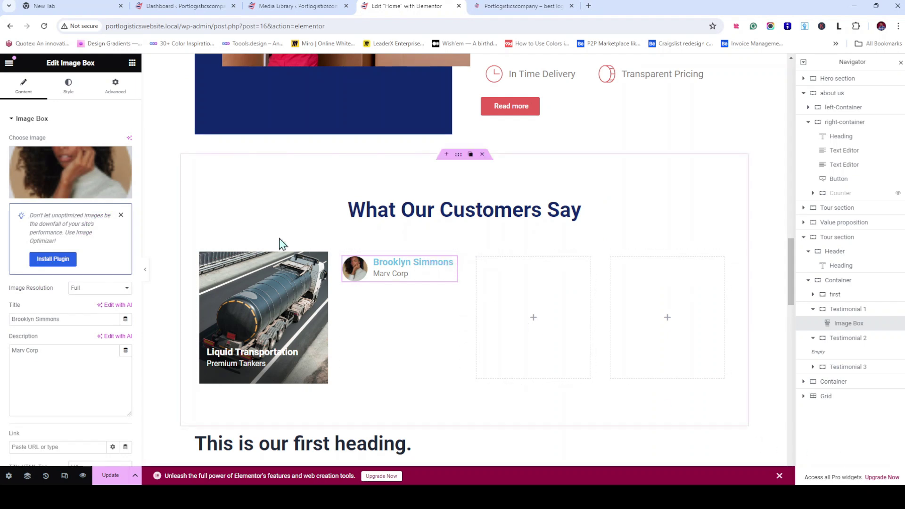
Set the image box title's colour to the global colour Theme Color 1
click(69, 90)
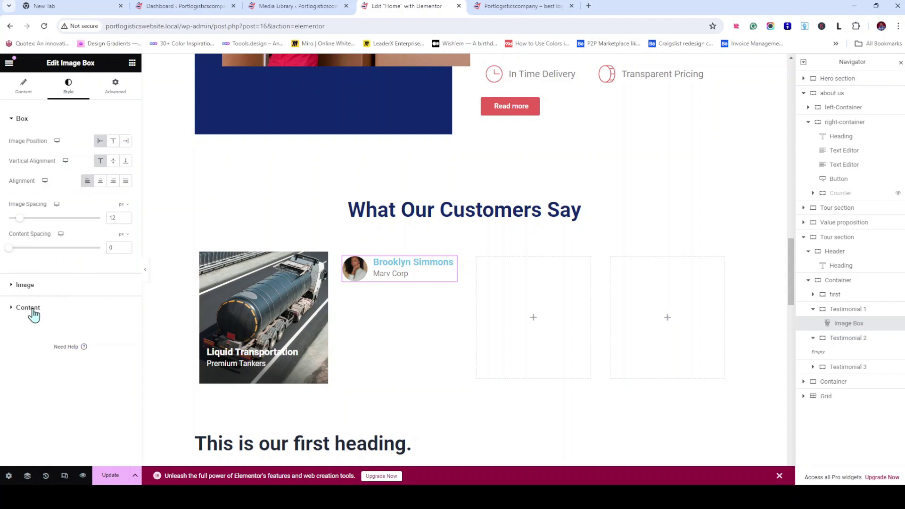
click(28, 307)
click(113, 206)
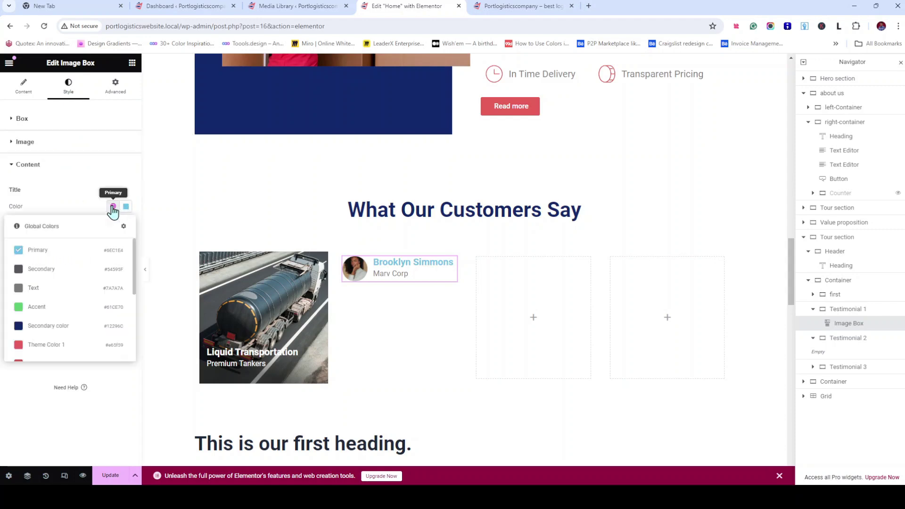
click(56, 346)
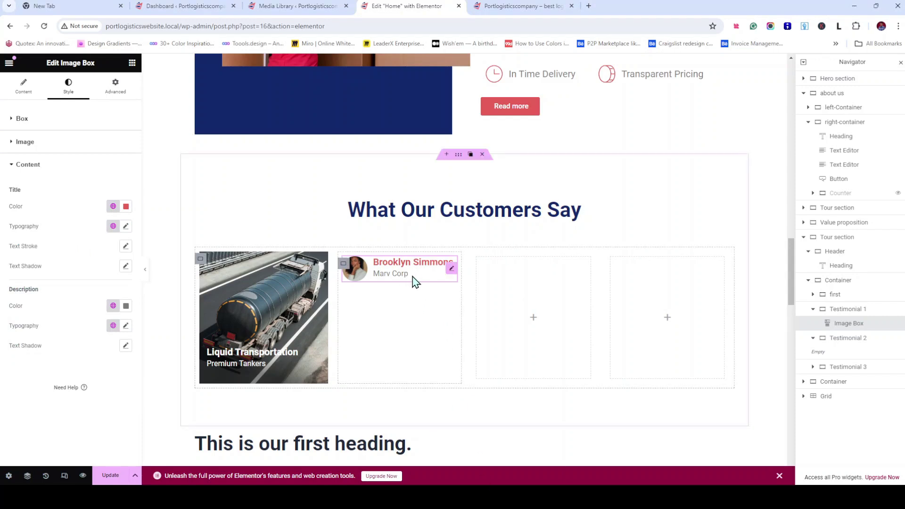
mouse_move(453, 273)
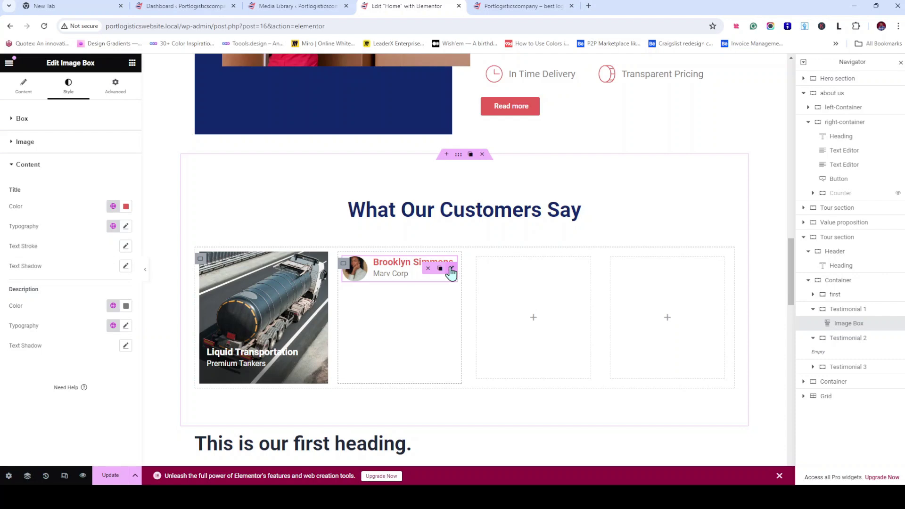
Add a Text Editor below the image box with the testimonial beginning "Selecting Insurance as my provider for the past five years"
click(132, 63)
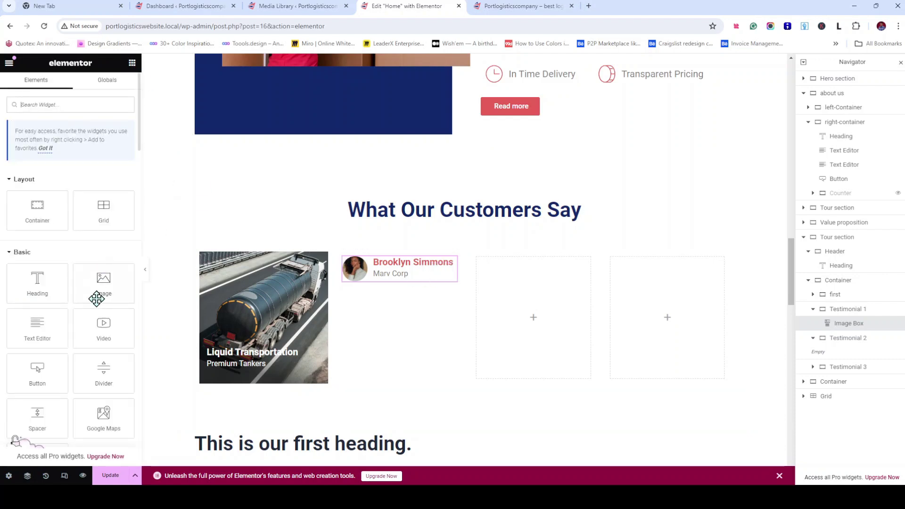
drag(44, 336, 399, 286)
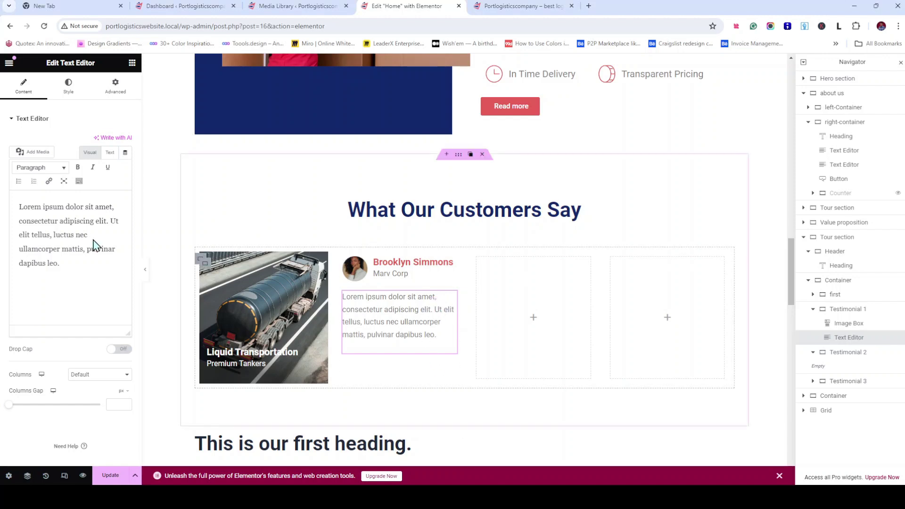
click(110, 153)
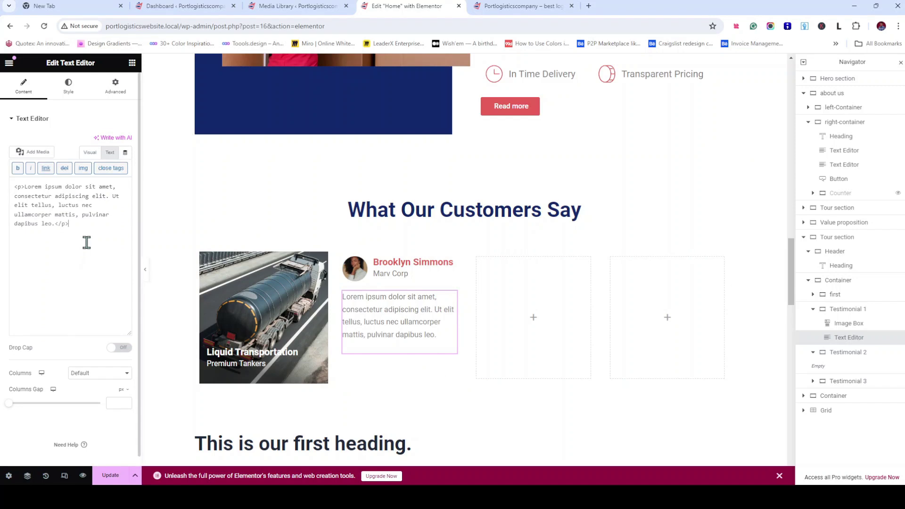
drag(73, 231, 8, 190)
key(ctrl+v)
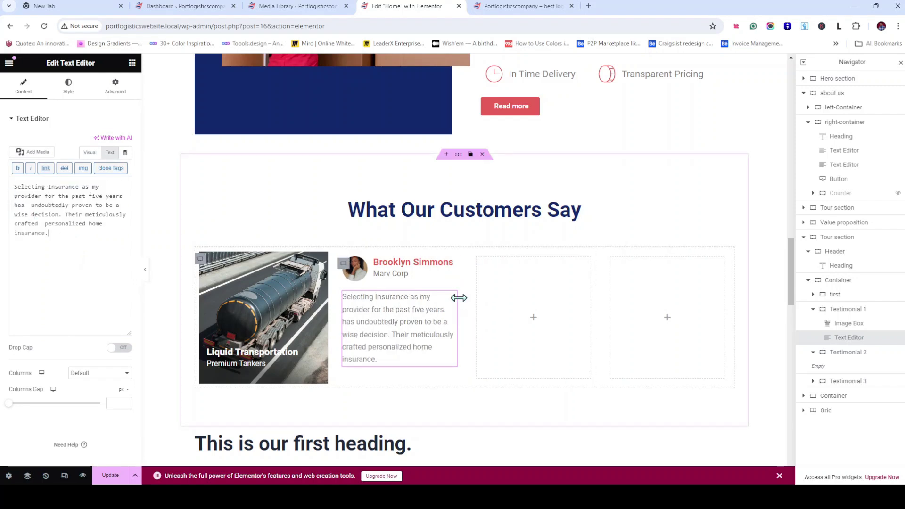
Duplicate the testimonial Text Editor and replace the copy's text with "March 05, 2024"
click(440, 303)
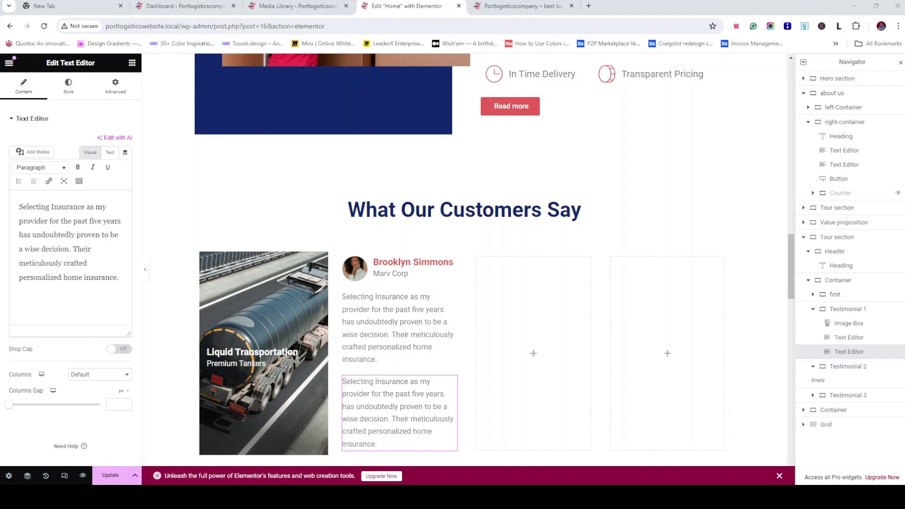
click(110, 152)
key(ctrl+a)
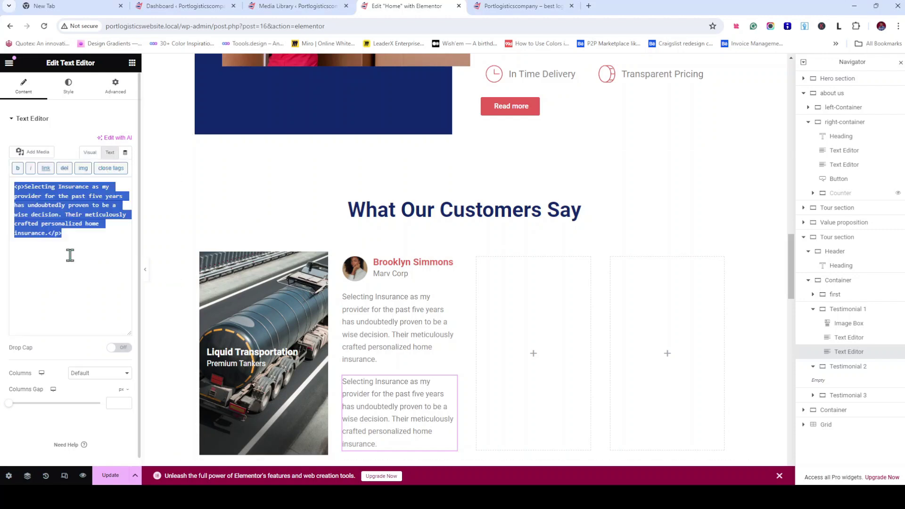
key(ctrl+v)
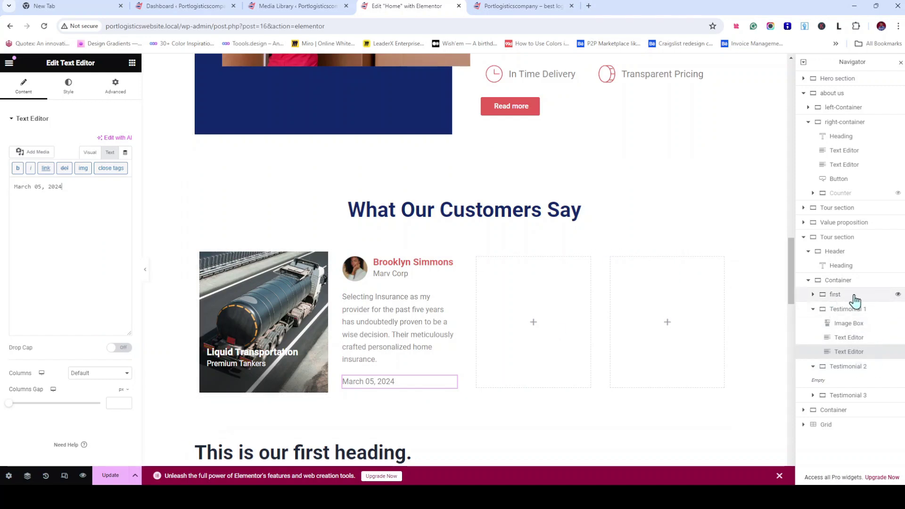
Delete the container named "first" holding the Liquid Transportation card from the testimonial row
click(830, 294)
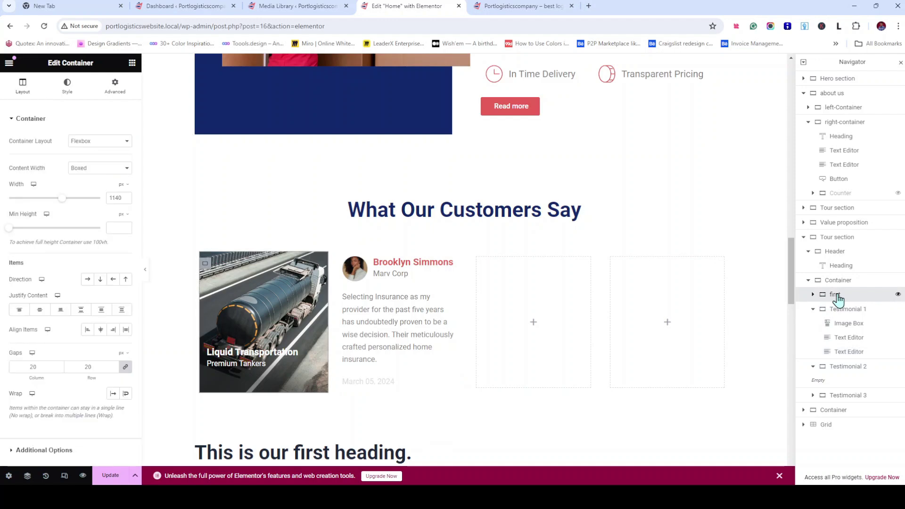
right_click(831, 296)
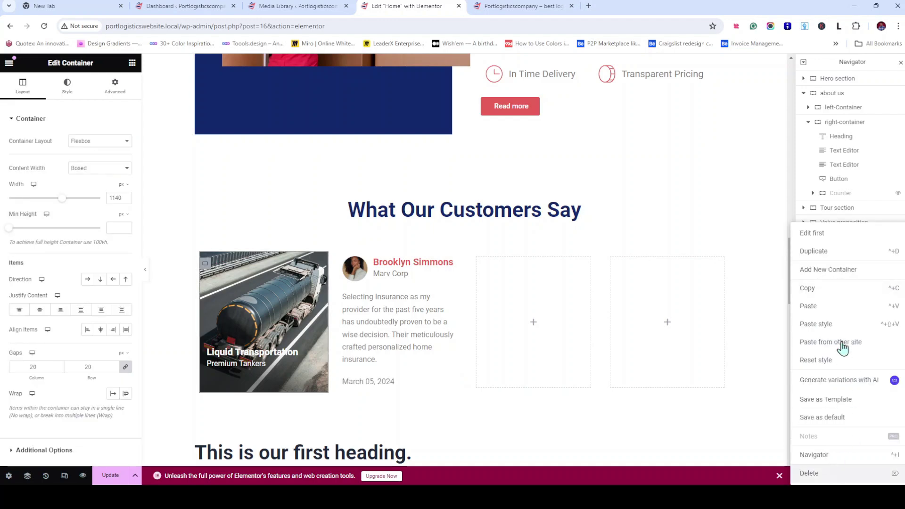
key(Delete)
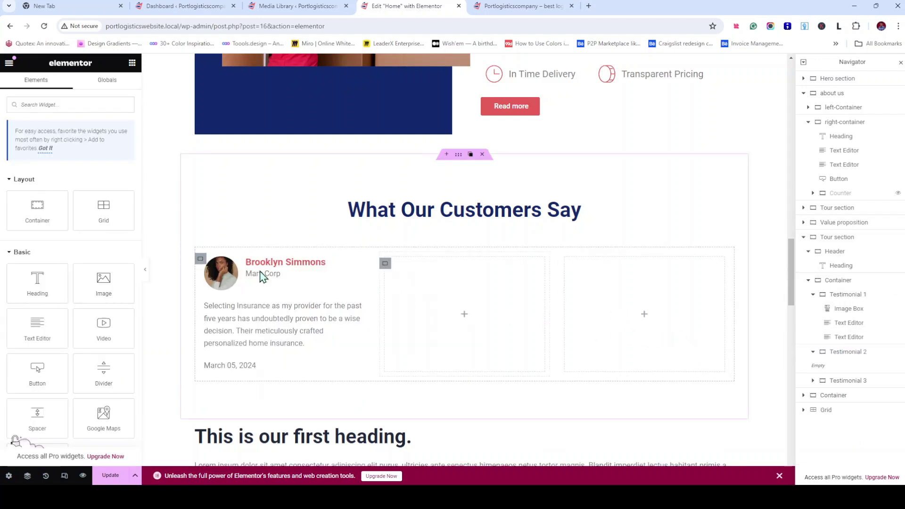
Set the image box to middle vertical alignment and 8 px content spacing, with the image position on the left
click(359, 269)
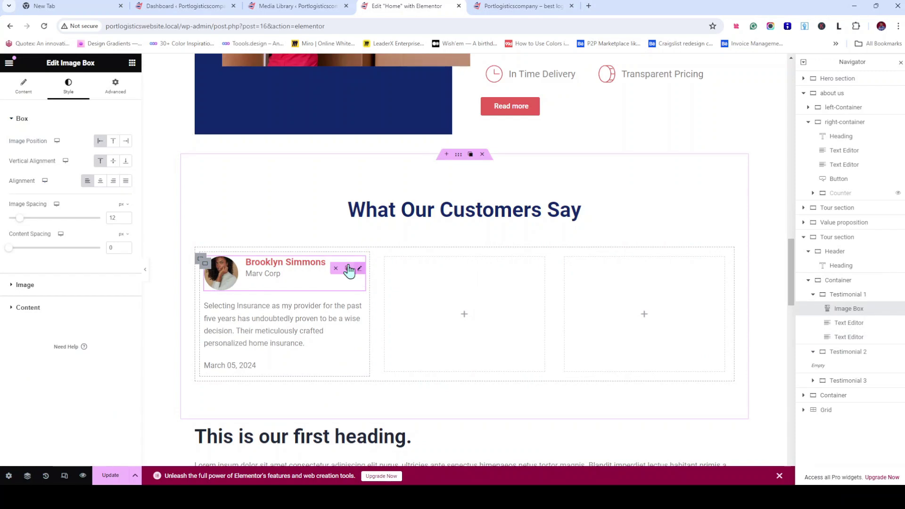
click(113, 162)
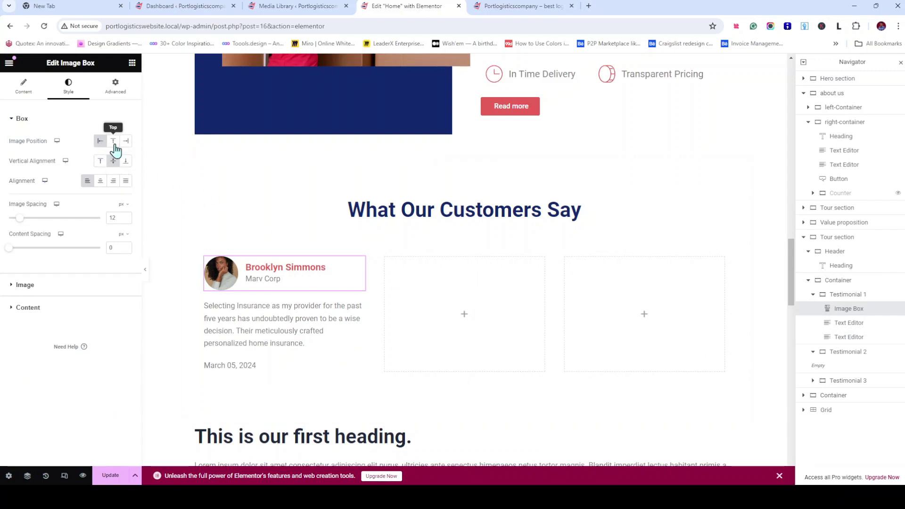
click(113, 142)
click(126, 143)
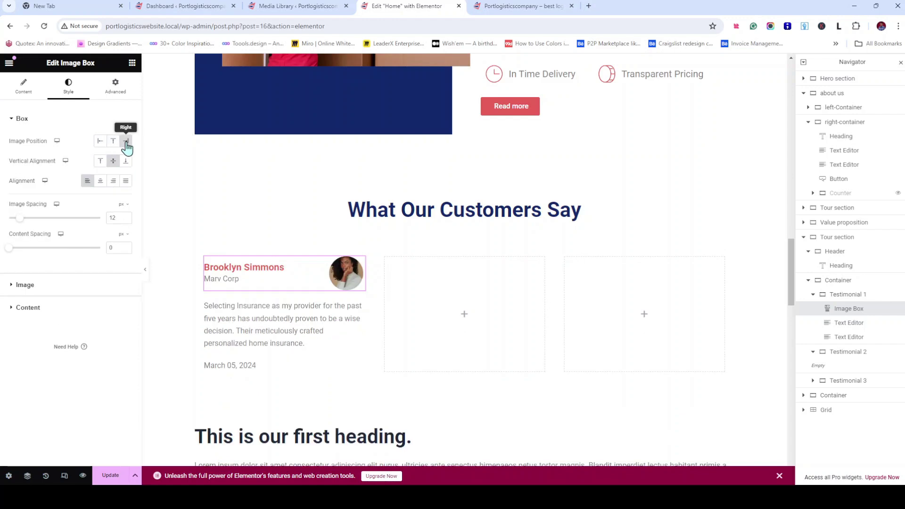
click(113, 142)
click(101, 142)
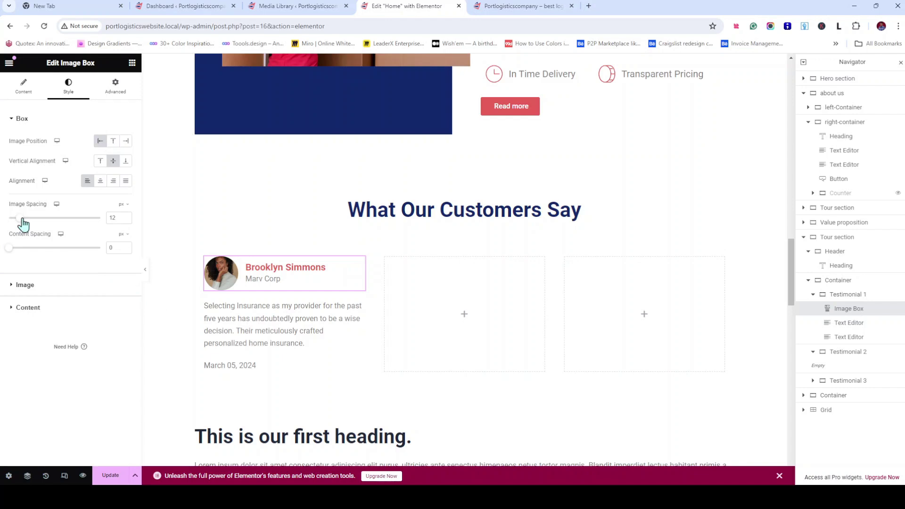
drag(9, 248, 17, 250)
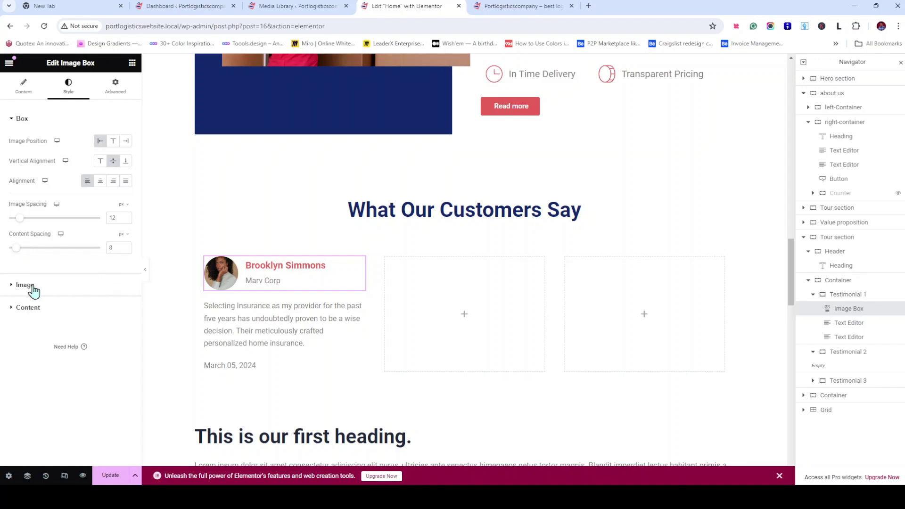
click(12, 287)
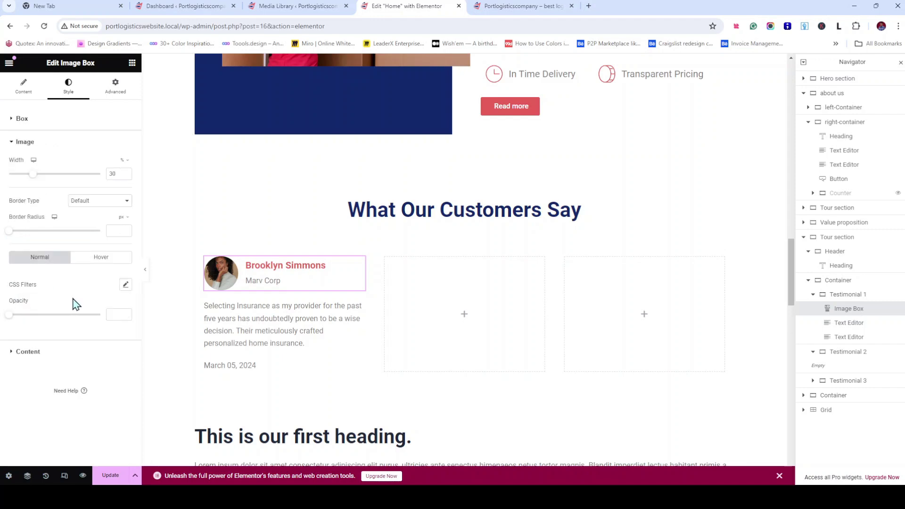
click(20, 355)
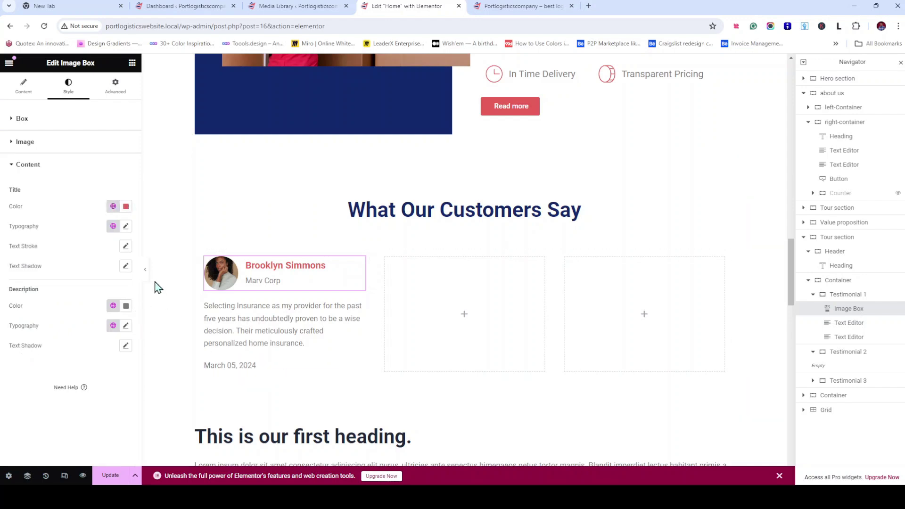
click(36, 88)
scroll(96, 333, down, 2)
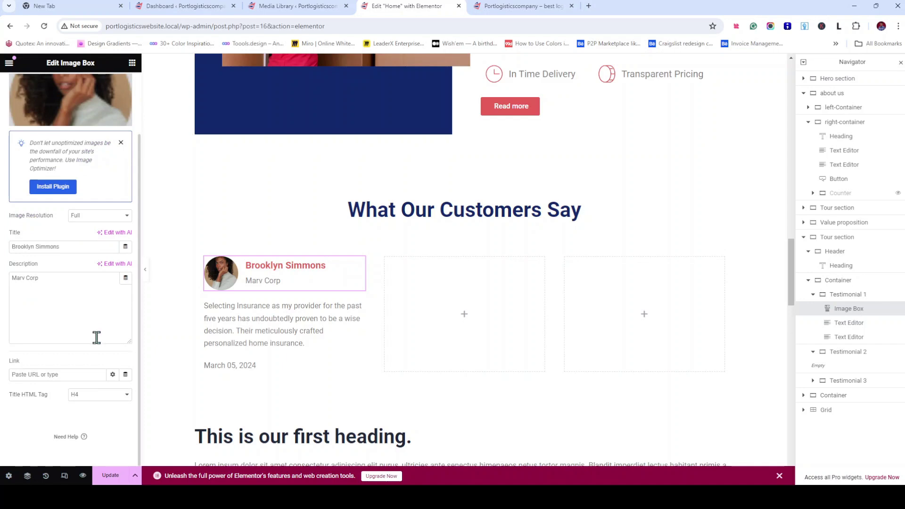
scroll(94, 345, up, 2)
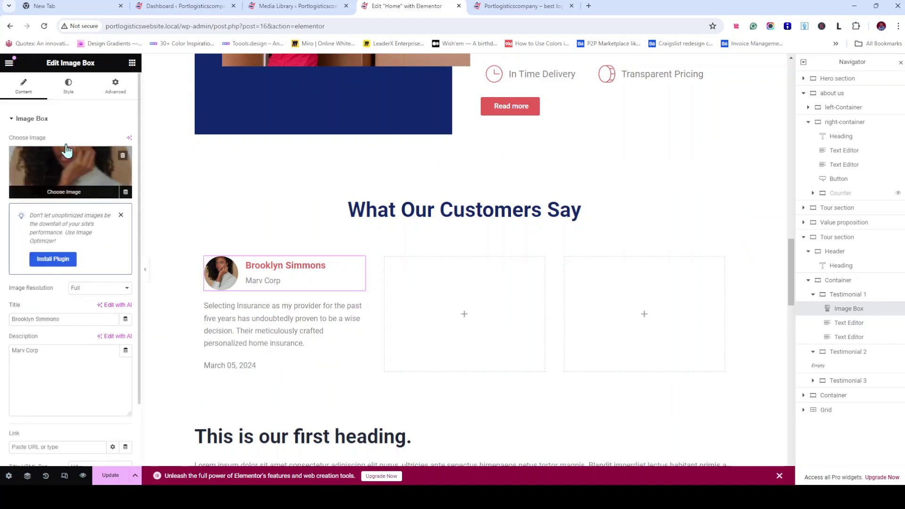
click(70, 91)
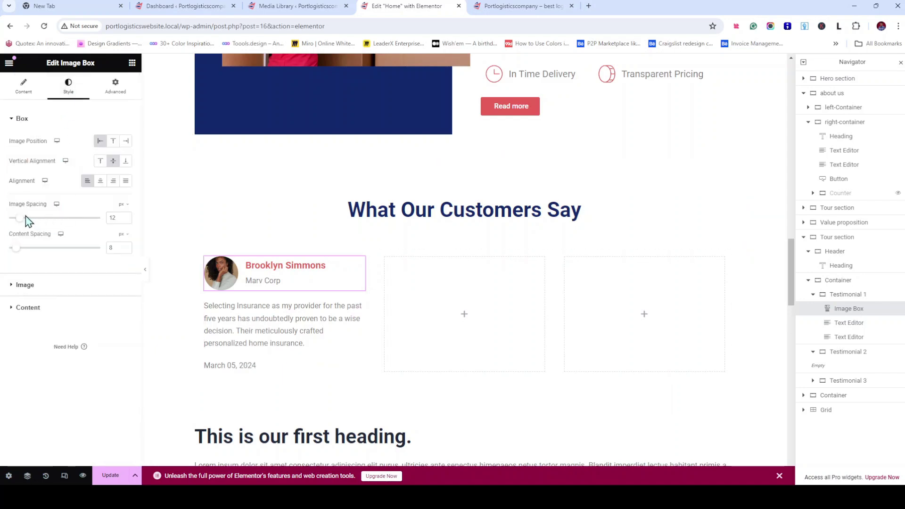
Set the column and row gaps of the Testimonial 1 container to 8 px
click(126, 245)
click(203, 261)
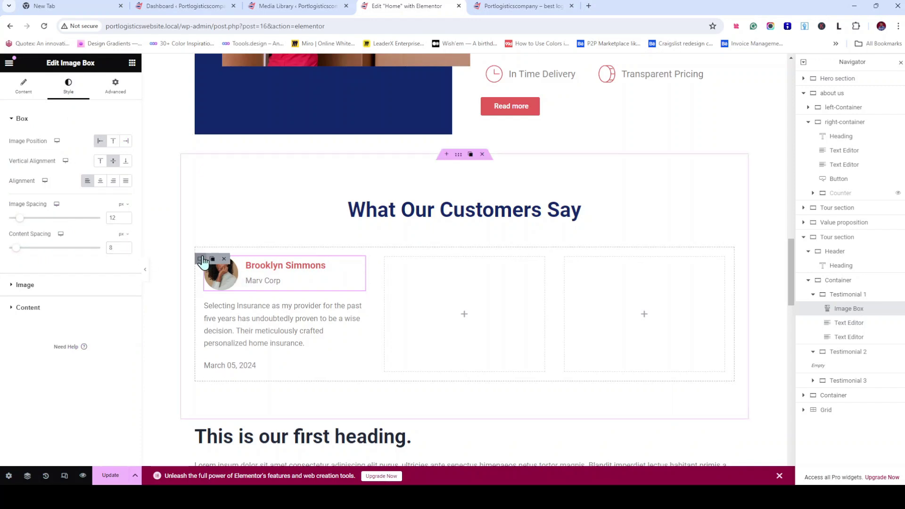
click(203, 261)
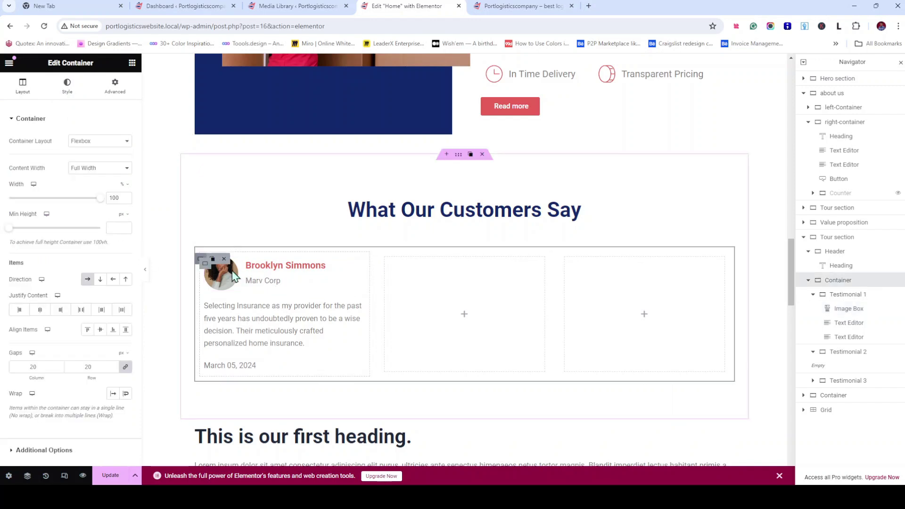
click(849, 295)
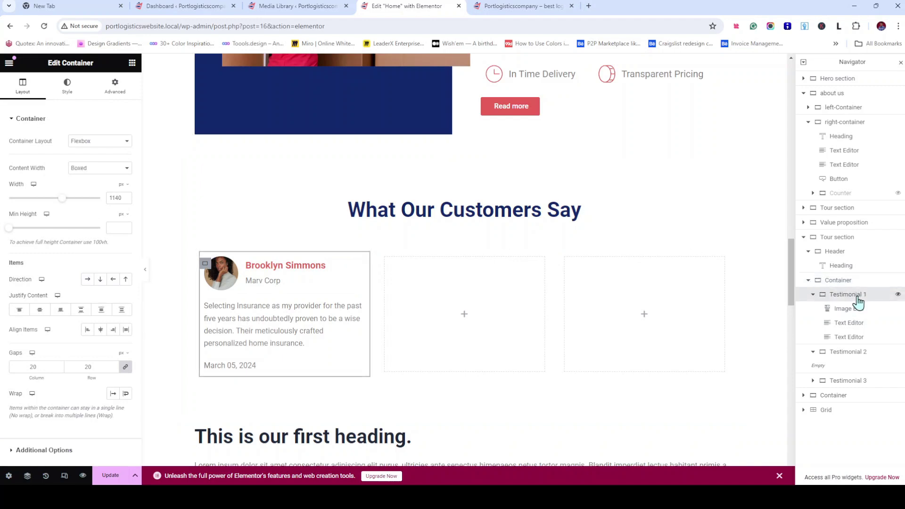
double_click(44, 373)
text(8)
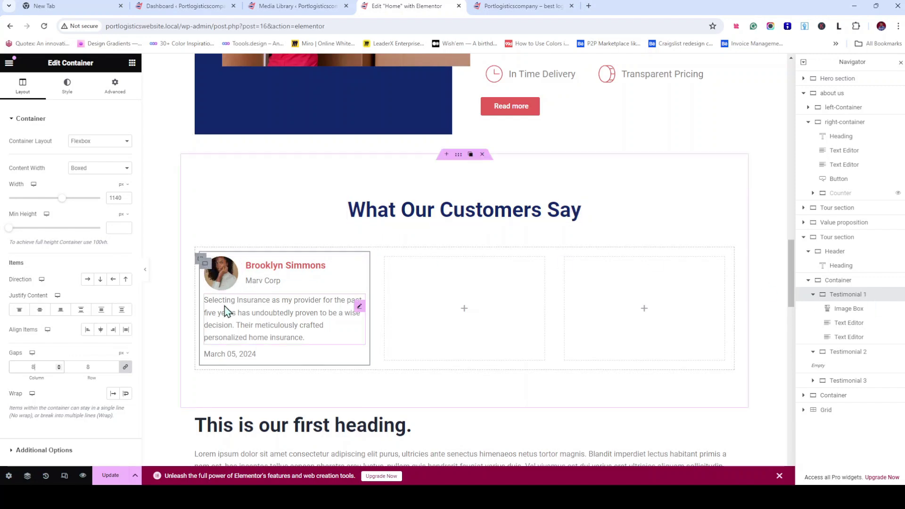
Fill the row with two copies of the Testimonial 1 container and delete the empty Testimonial 2 and Testimonial 3 containers
click(202, 260)
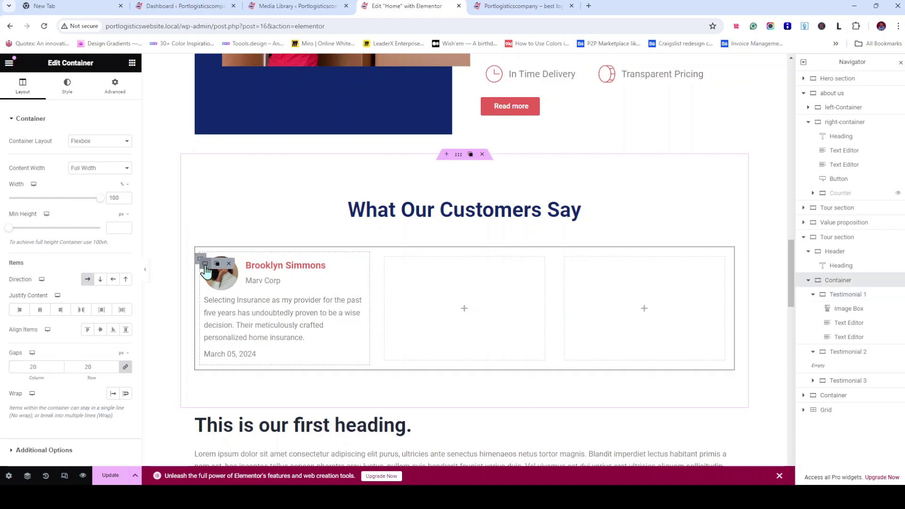
click(217, 267)
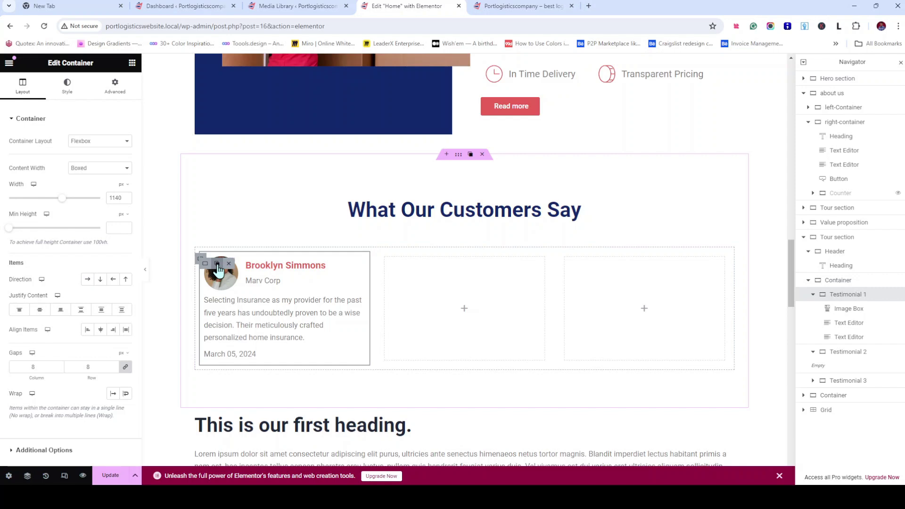
click(217, 265)
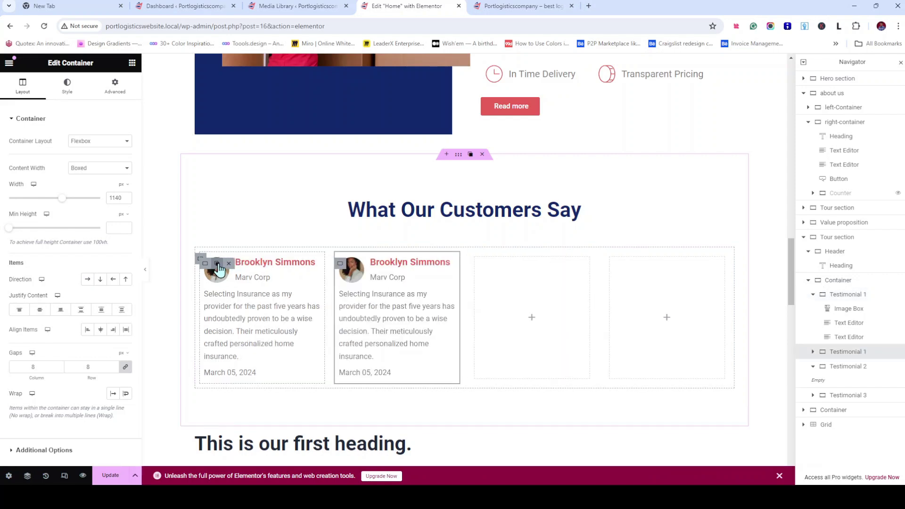
click(218, 268)
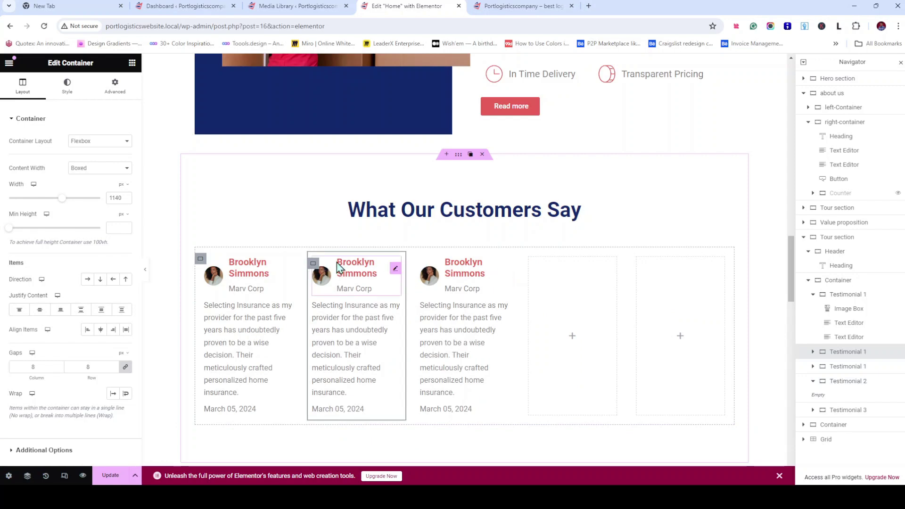
key(Delete)
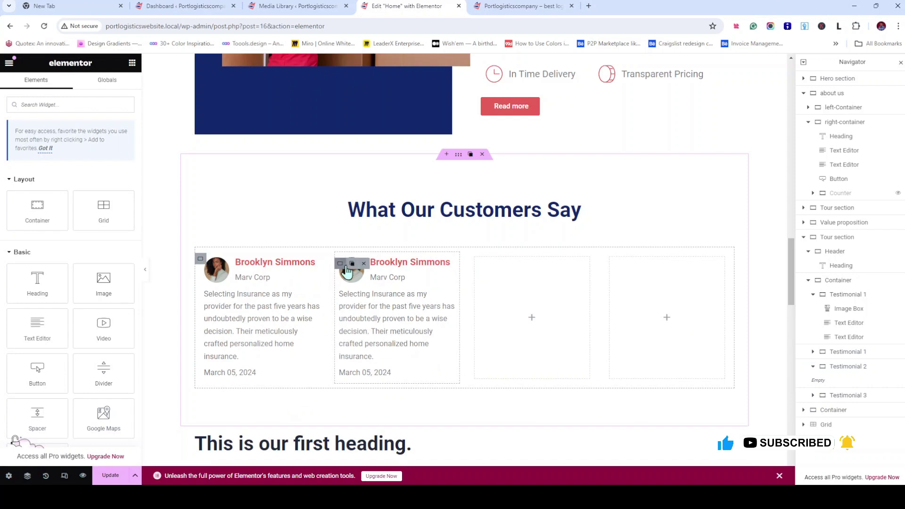
click(353, 264)
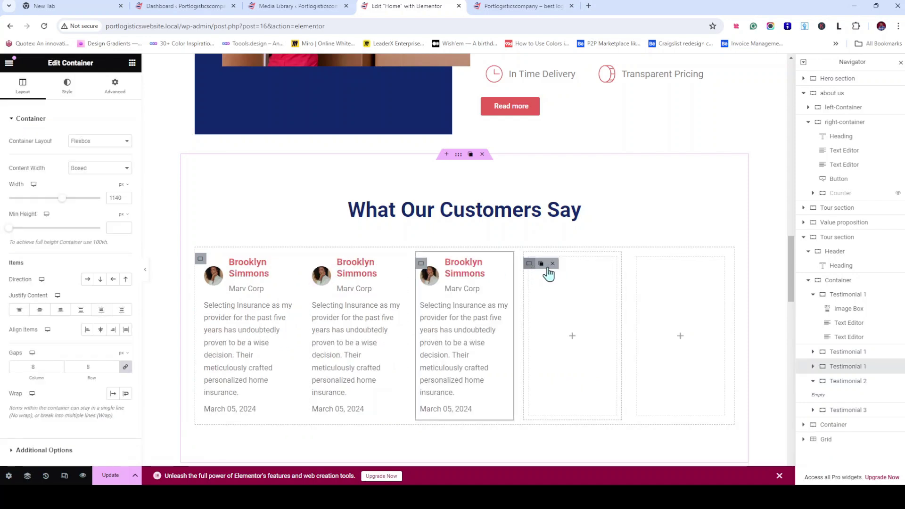
click(550, 267)
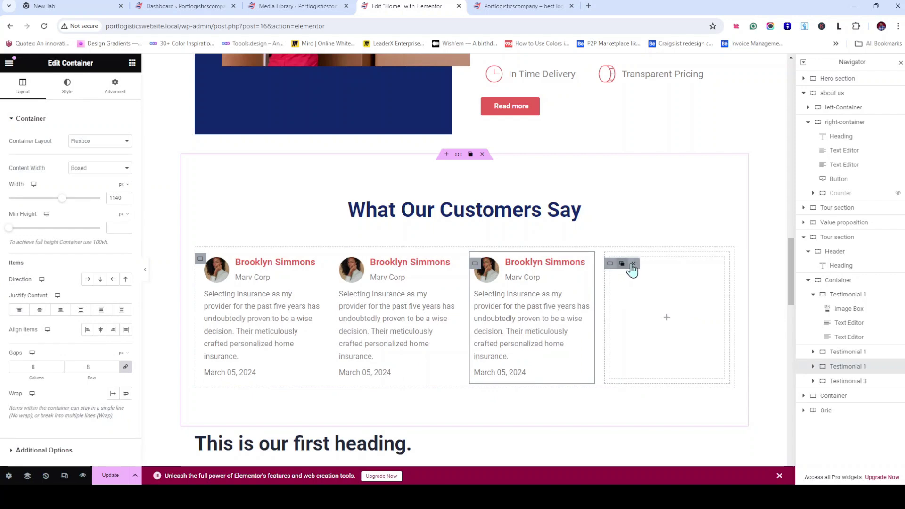
click(636, 265)
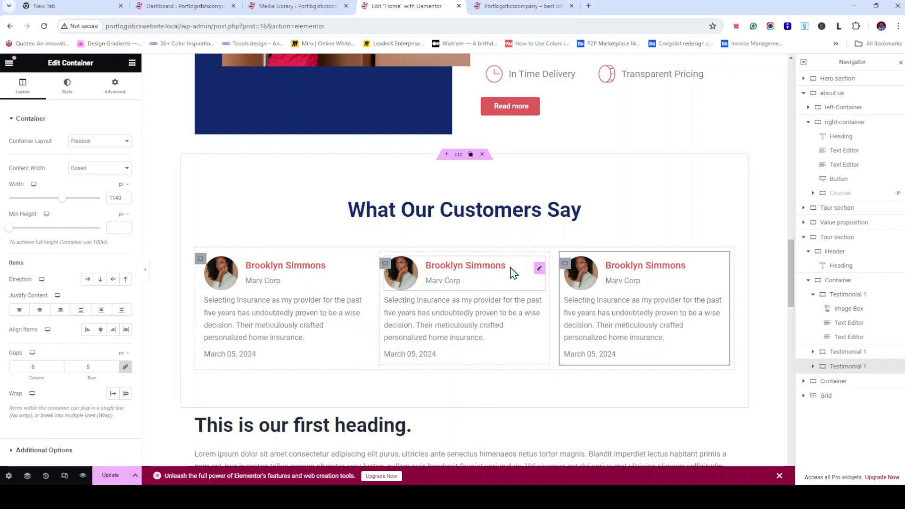
Give the middle testimonial its own customer name and replace its text with the quote beginning "In a world of choices, my allegiance to Insurance"
click(540, 269)
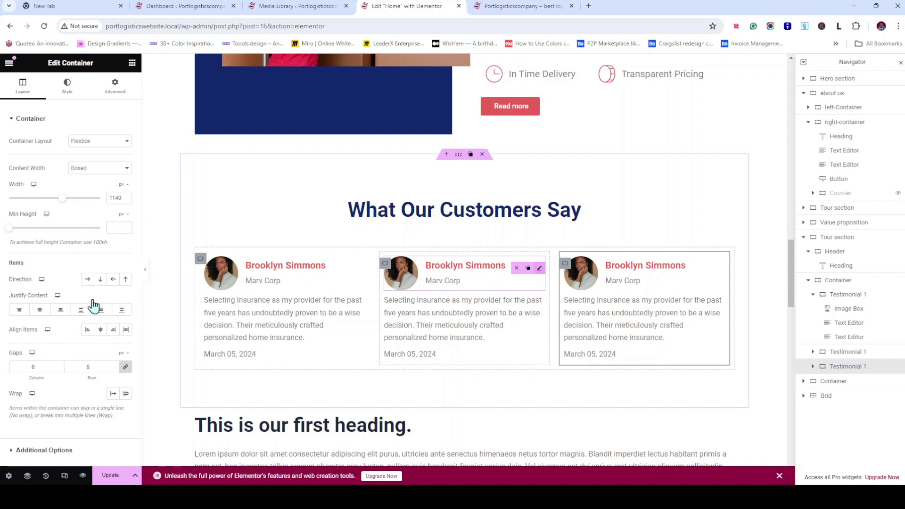
drag(73, 316, 1, 317)
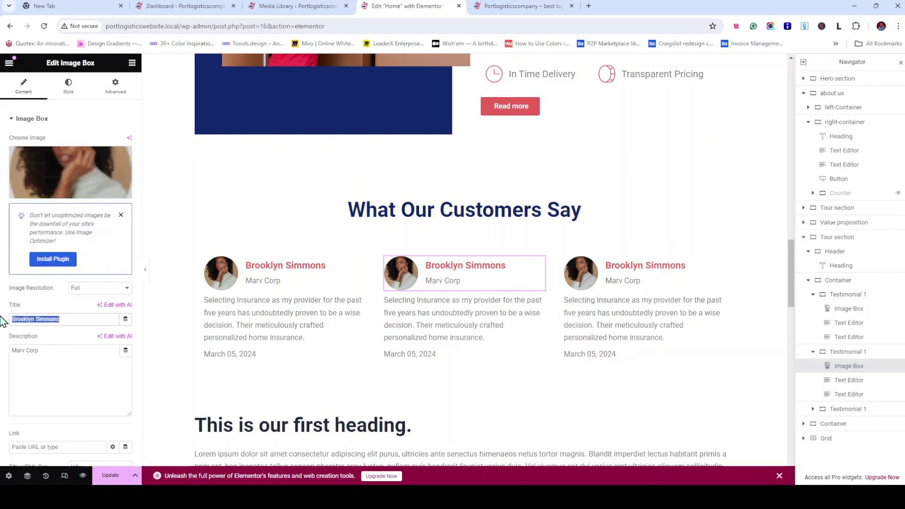
text(Jenny Wilson)
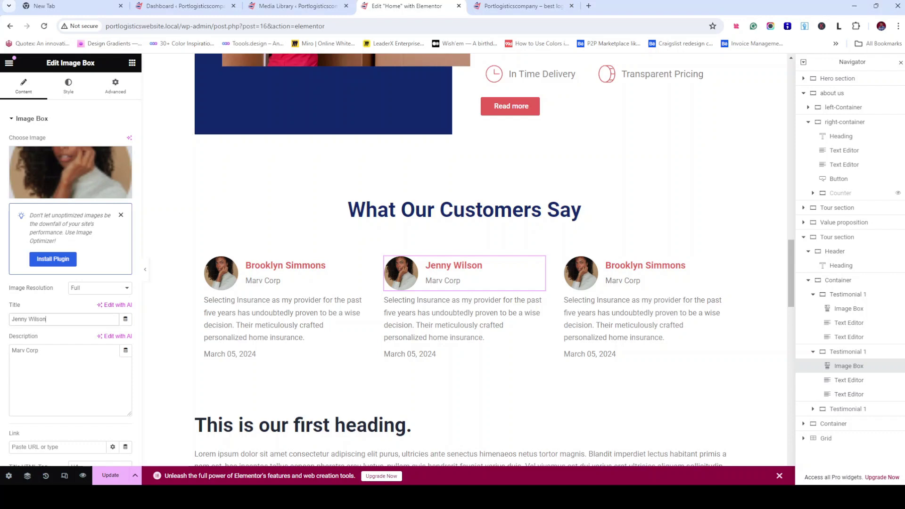
click(539, 308)
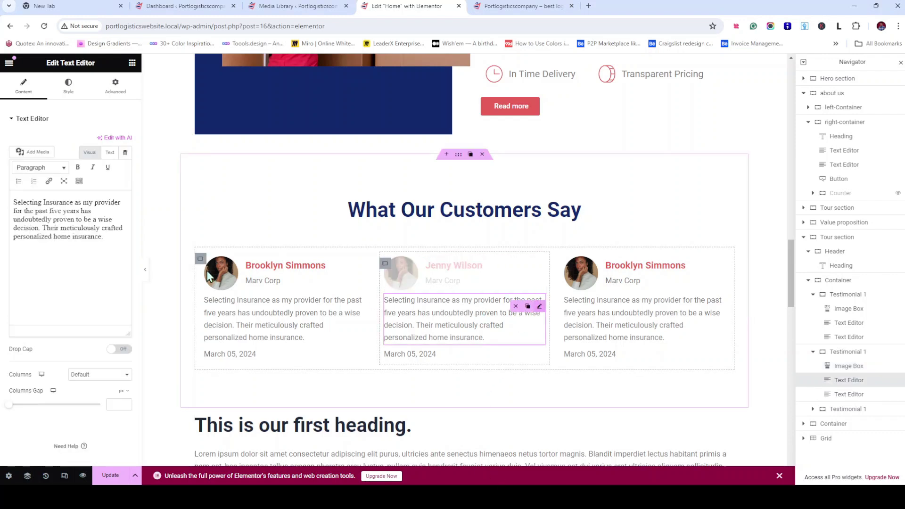
click(110, 152)
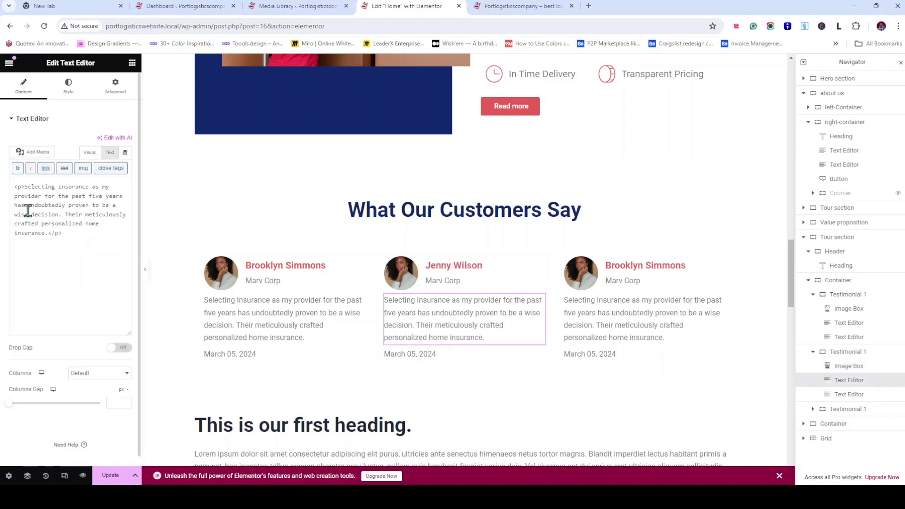
key(ctrl+a)
text(In a world of choices, my allegiance to Insurance has remained steadfast for over five years, a testament to the trust they've consistently  earned.)
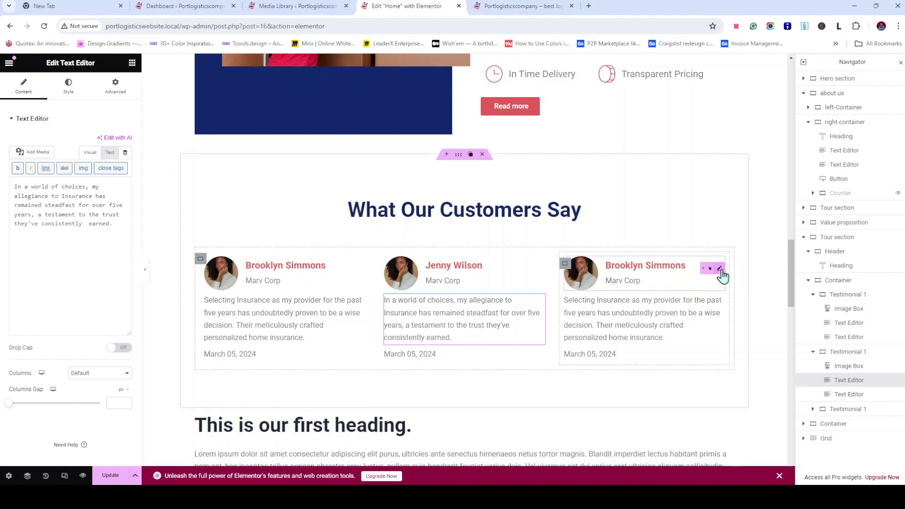
Give the third testimonial its own customer name and replace its text with the quote beginning "I've been insured with Insurance for over five years now"
click(720, 268)
drag(67, 321, 5, 319)
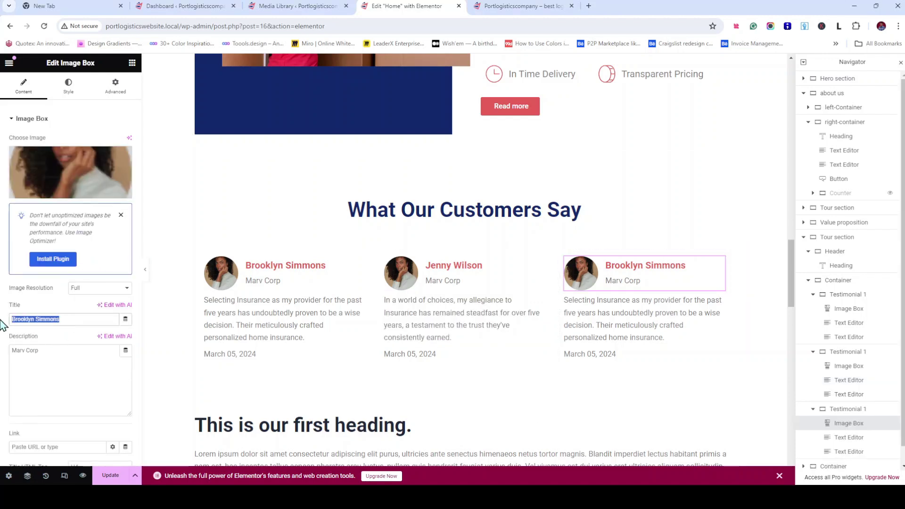
text(Esther Howard)
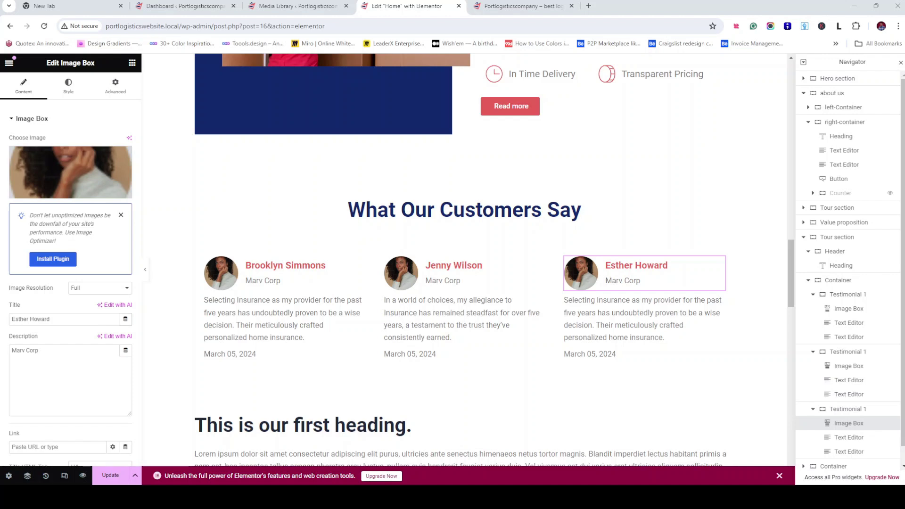
click(718, 313)
click(110, 234)
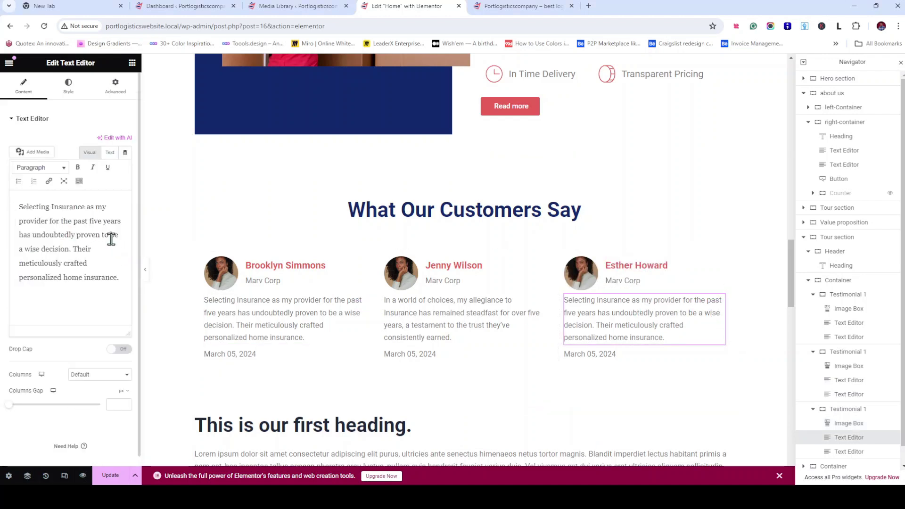
click(113, 153)
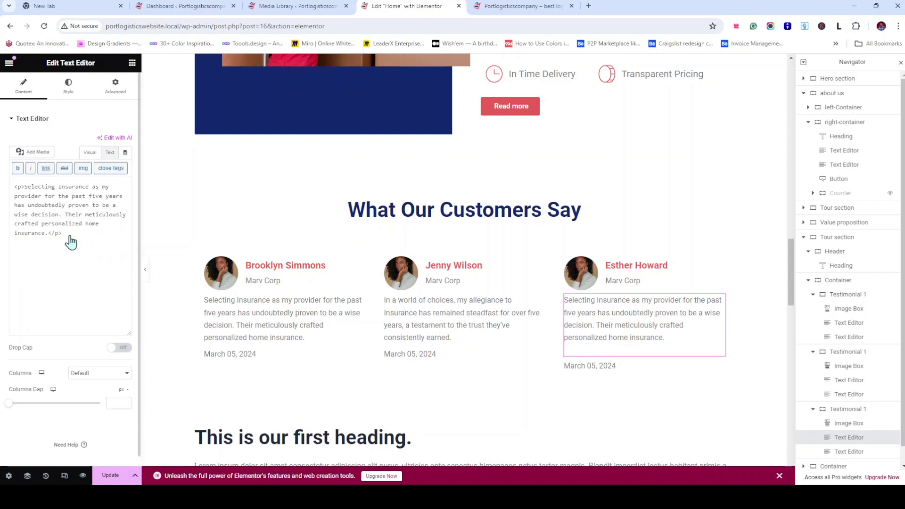
drag(64, 236, 11, 184)
text(I've been insured with Insurance for over five years now, and I couldn't be happier. They provided me with a customized home insurance that perfectly suits my needs.)
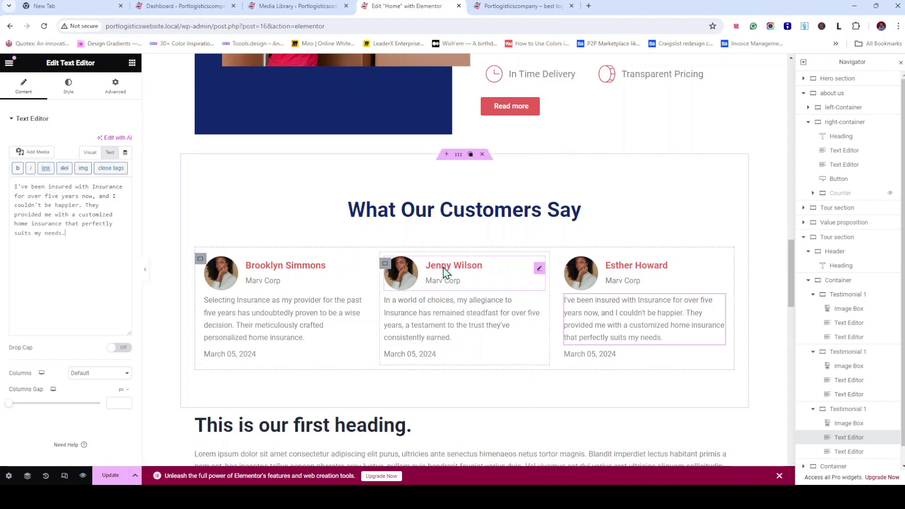
Replace the middle testimonial's photo with the portrait of the man in a cap, copying the image title into its alt text and description
click(540, 270)
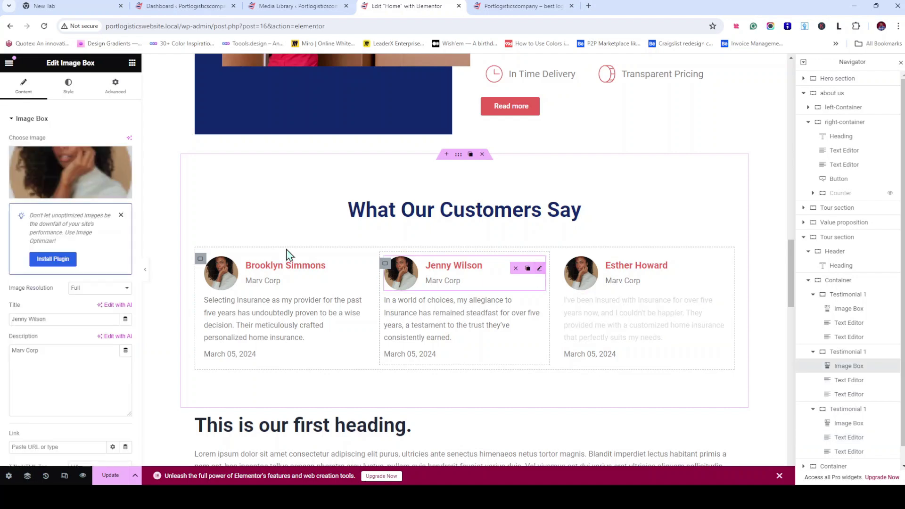
click(60, 198)
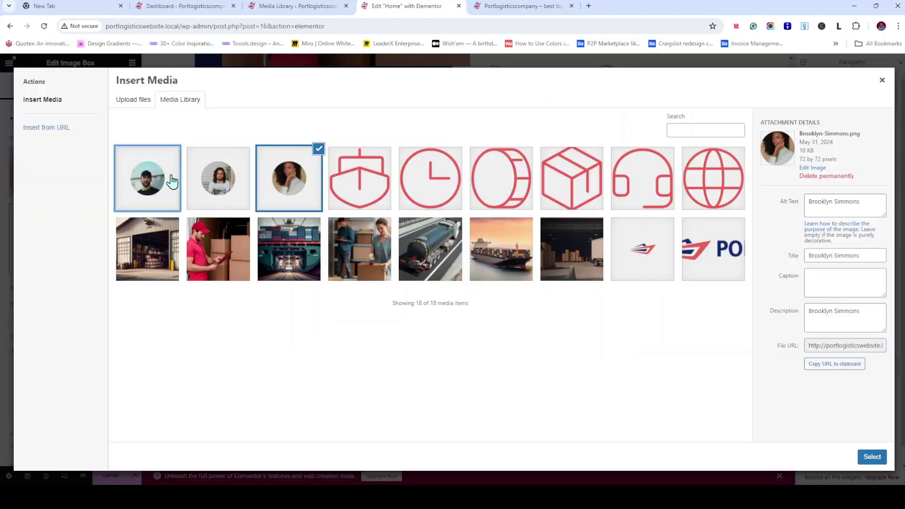
click(155, 181)
drag(860, 255, 806, 256)
key(ctrl+c)
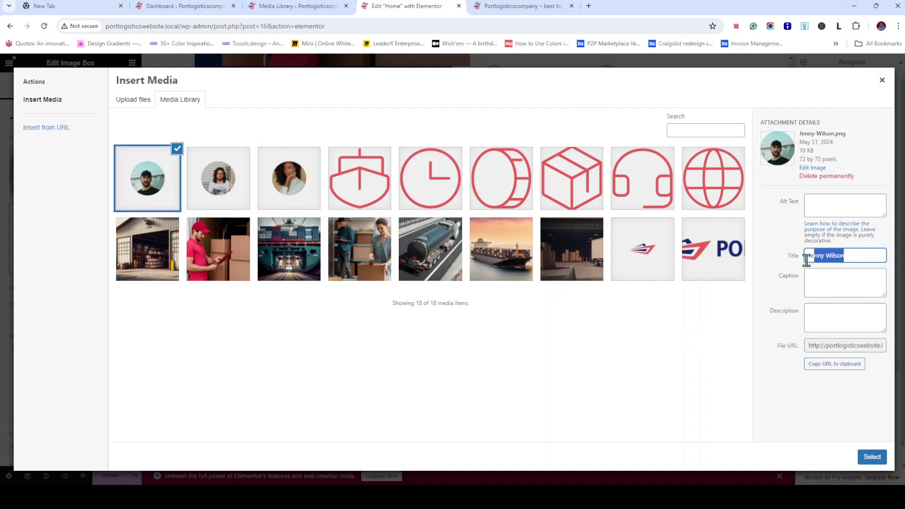
click(831, 203)
key(ctrl+v)
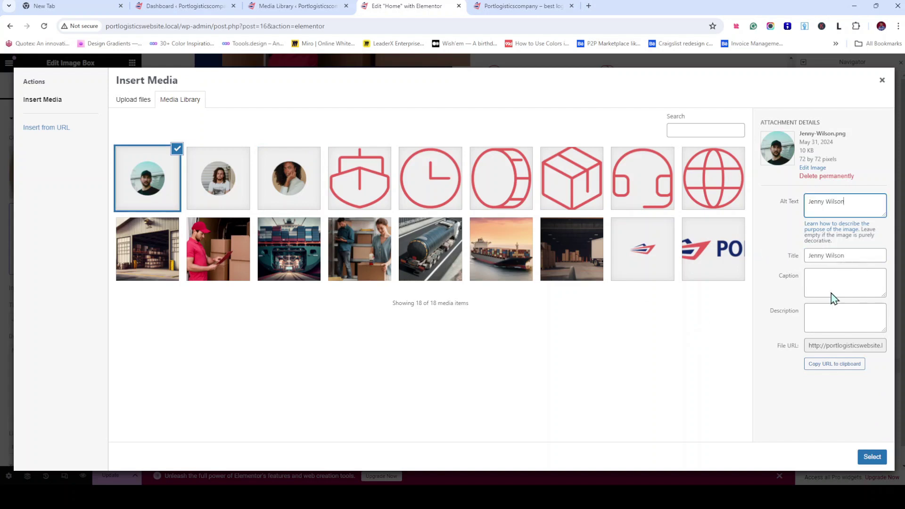
click(842, 325)
key(ctrl+v)
click(872, 457)
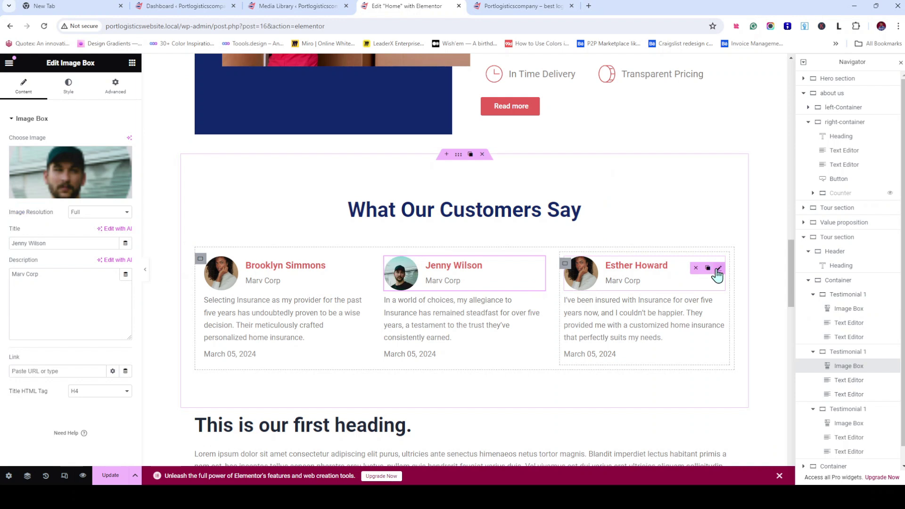
Replace the third testimonial's photo with the matching long-haired portrait from the media library, copying the image title into its alt text
click(719, 269)
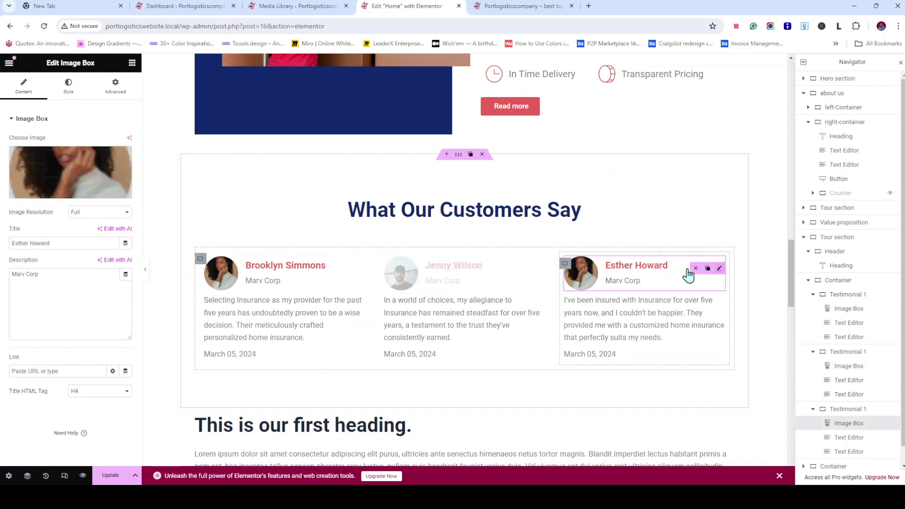
click(68, 198)
key(Left)
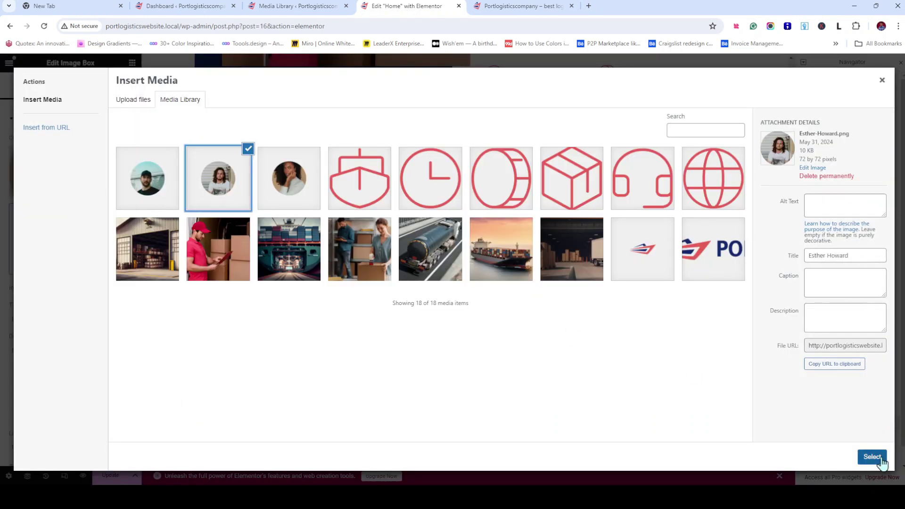
drag(868, 255, 775, 273)
key(ctrl+c)
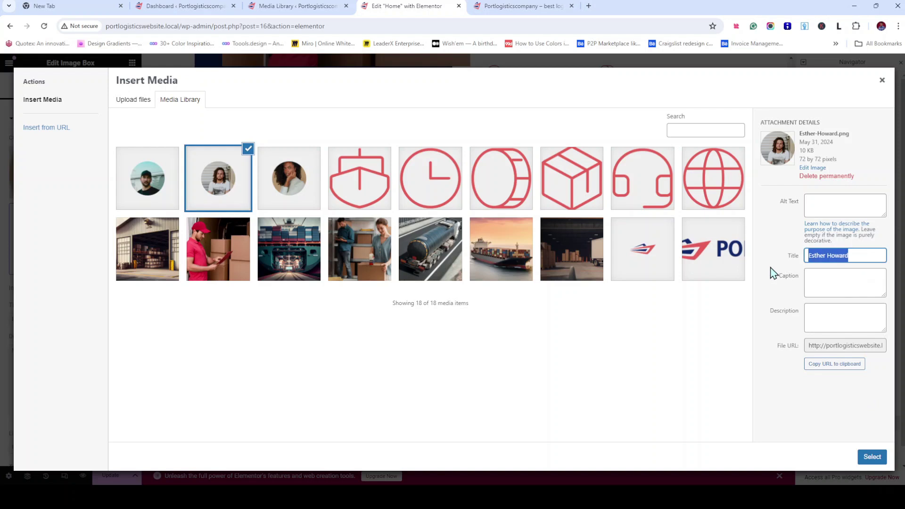
click(833, 209)
key(ctrl+v)
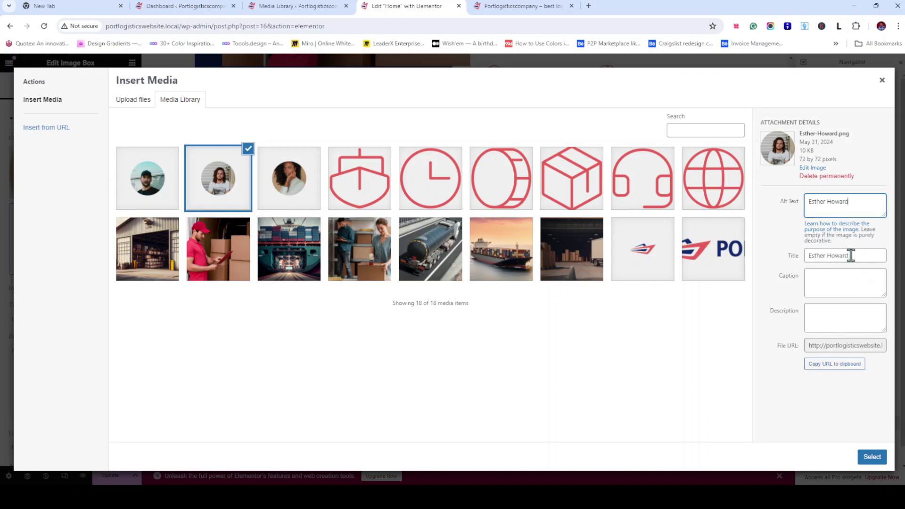
click(855, 316)
click(873, 457)
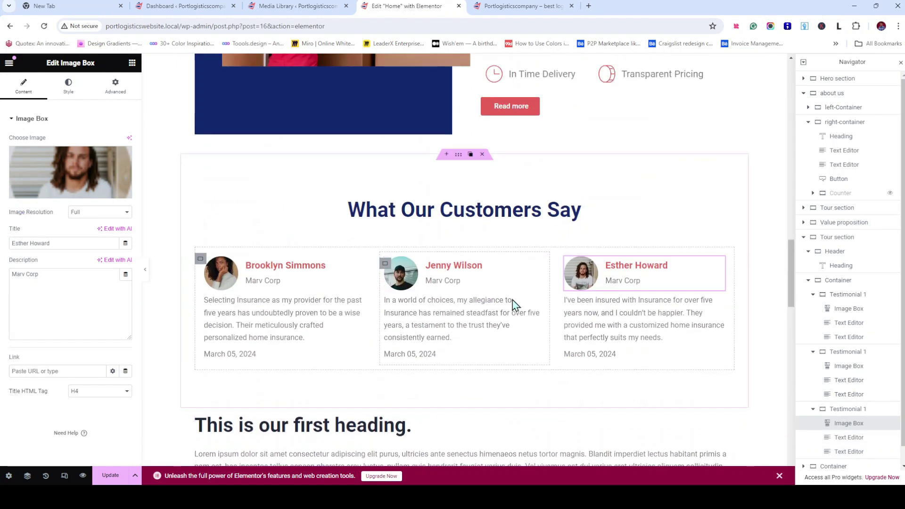
Save the page and review the whole home page in the preview, from the hero through the testimonials to the footer
click(108, 477)
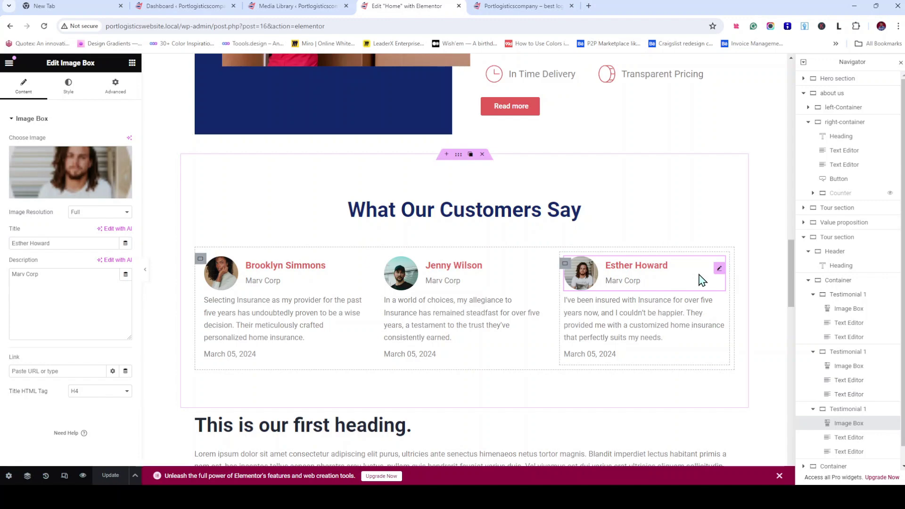
click(522, 7)
scroll(548, 170, down, 3)
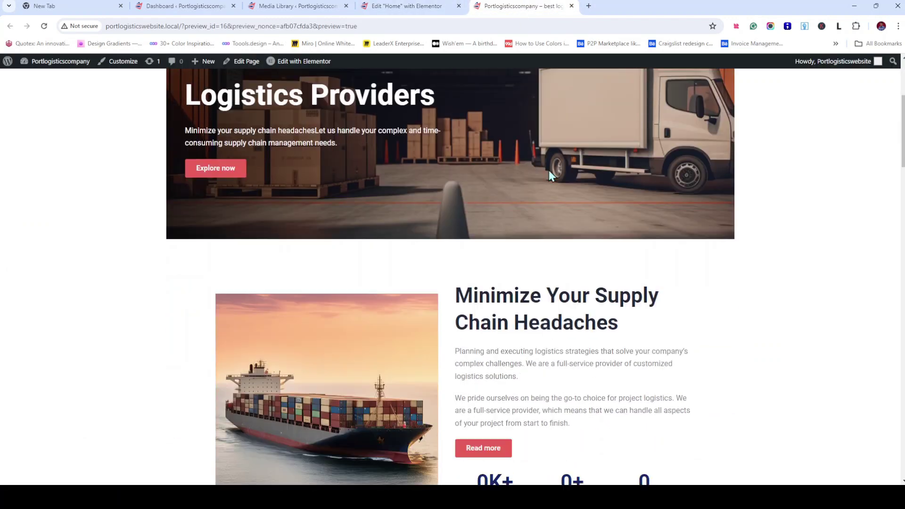
scroll(549, 171, down, 6)
scroll(551, 174, up, 2)
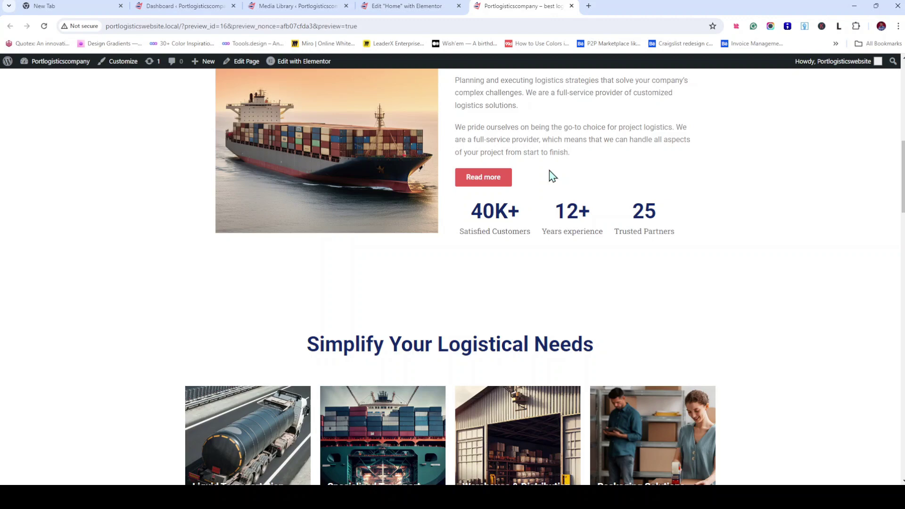
scroll(550, 173, down, 6)
scroll(549, 169, down, 2)
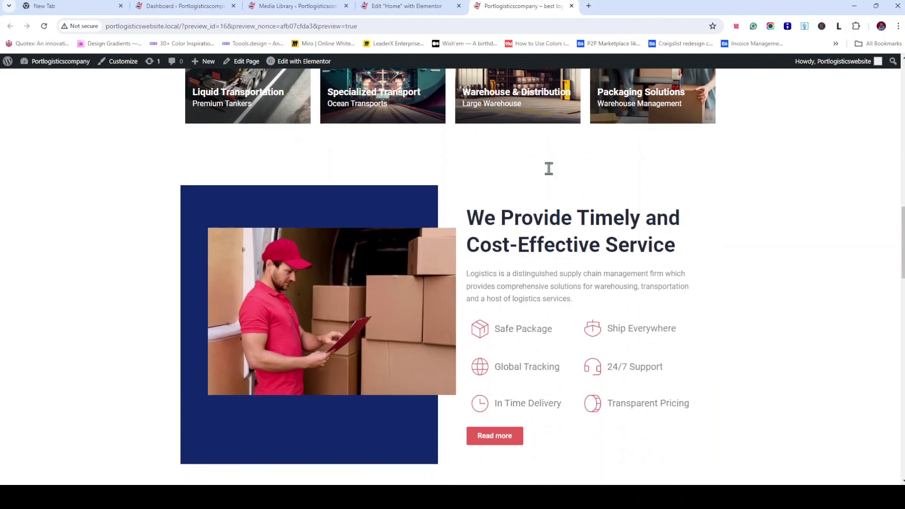
scroll(549, 169, up, 3)
scroll(549, 168, down, 5)
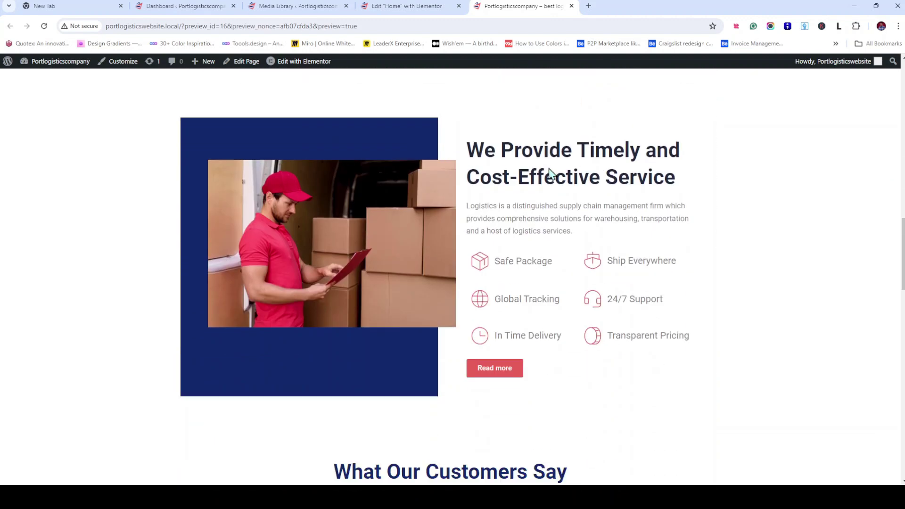
scroll(550, 173, down, 8)
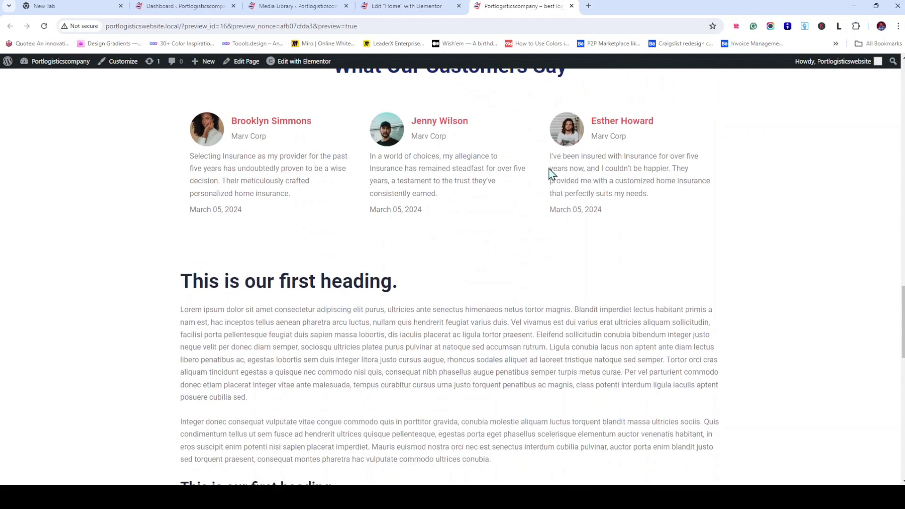
scroll(551, 170, up, 6)
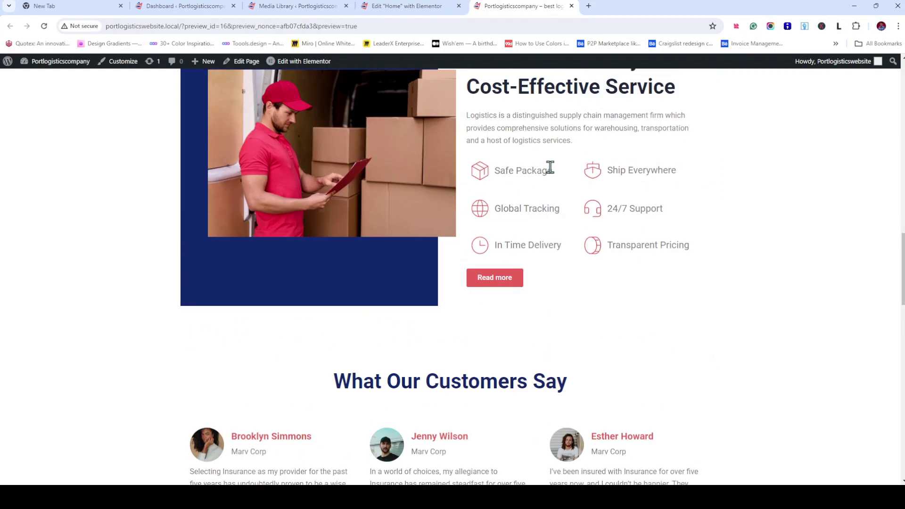
scroll(551, 168, down, 2)
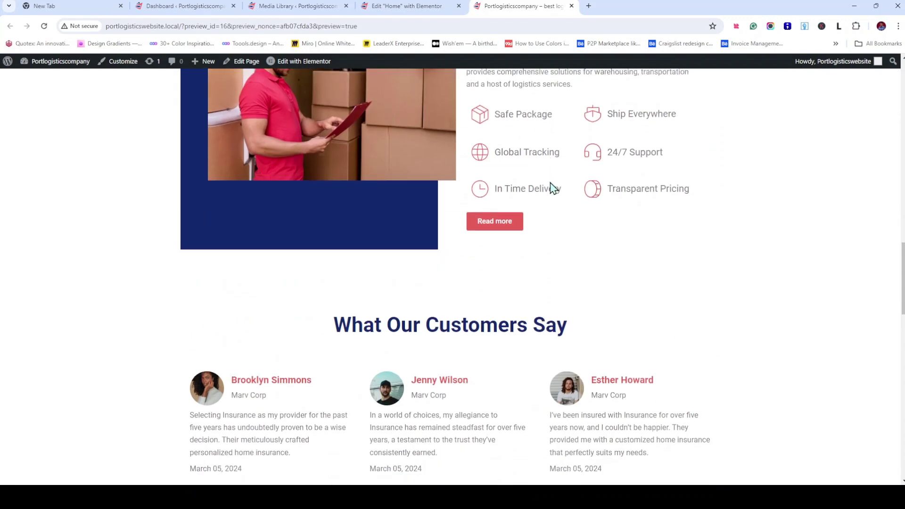
scroll(555, 187, down, 2)
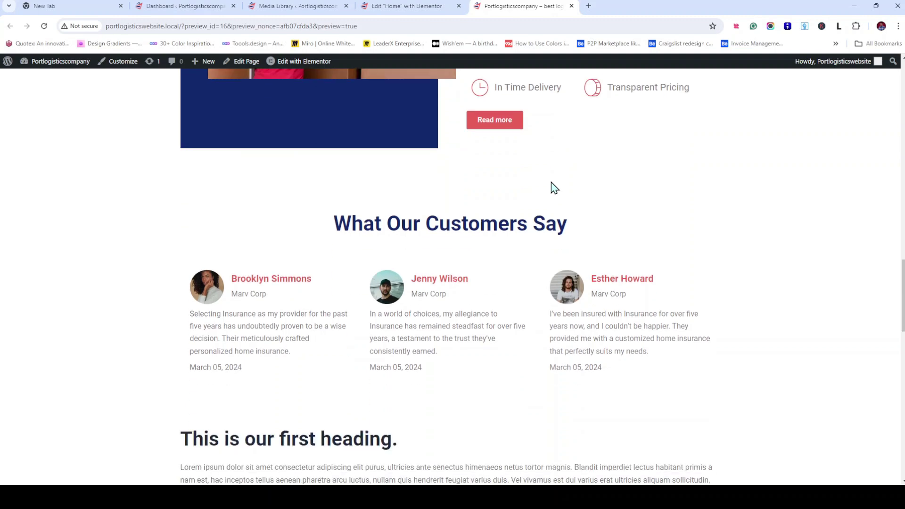
scroll(555, 188, up, 2)
scroll(554, 188, up, 5)
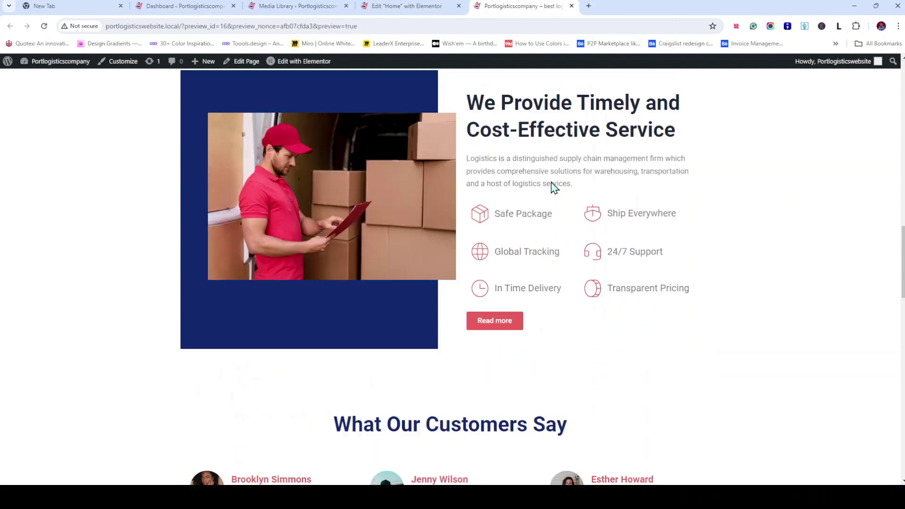
scroll(552, 208, down, 10)
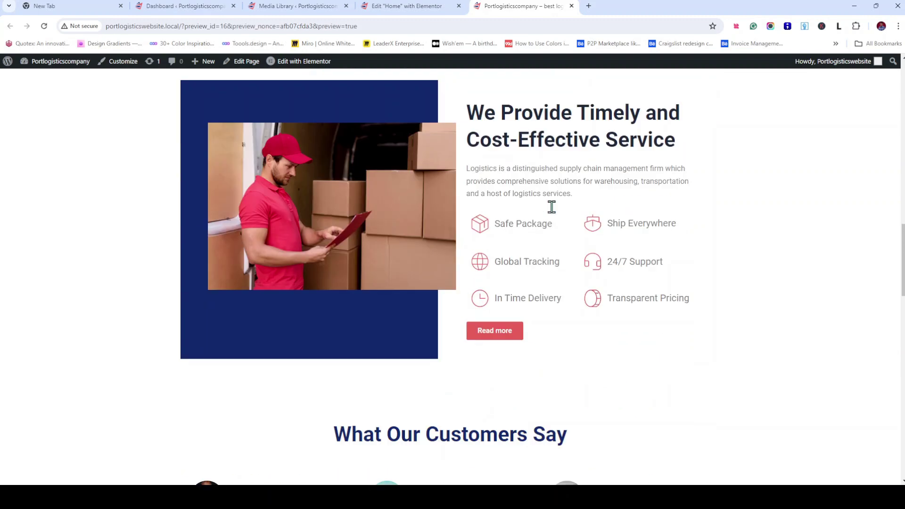
scroll(553, 208, up, 11)
scroll(561, 207, up, 15)
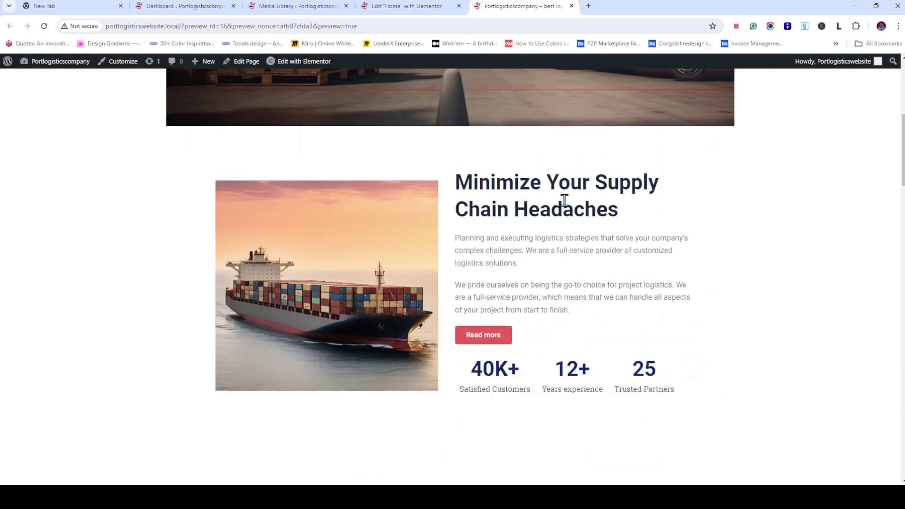
scroll(571, 201, down, 10)
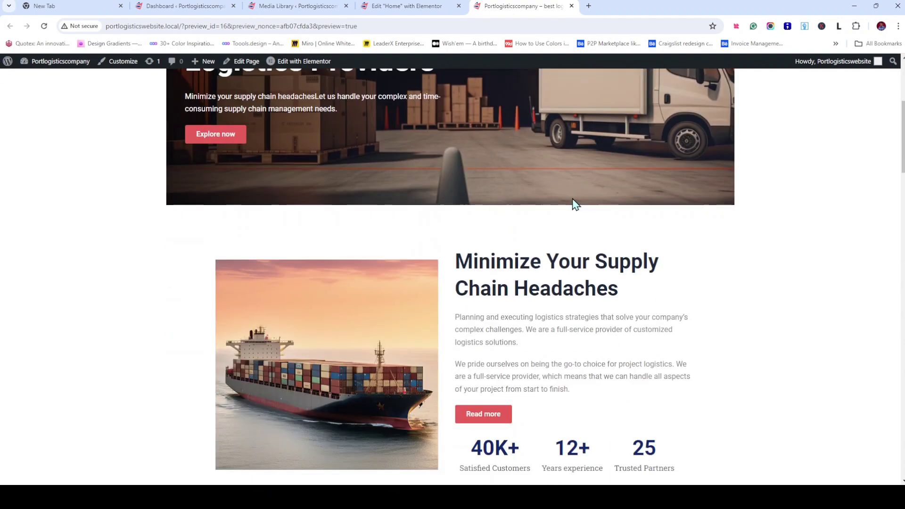
scroll(574, 203, down, 20)
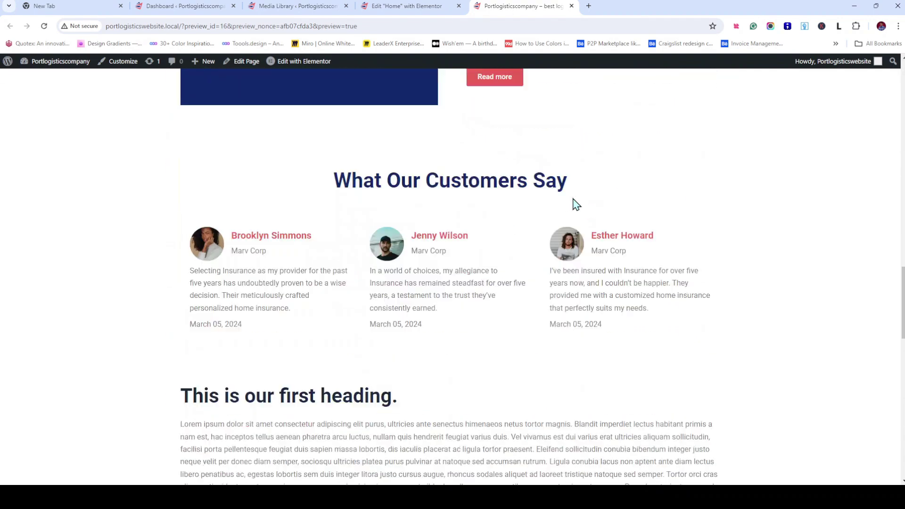
scroll(524, 243, down, 6)
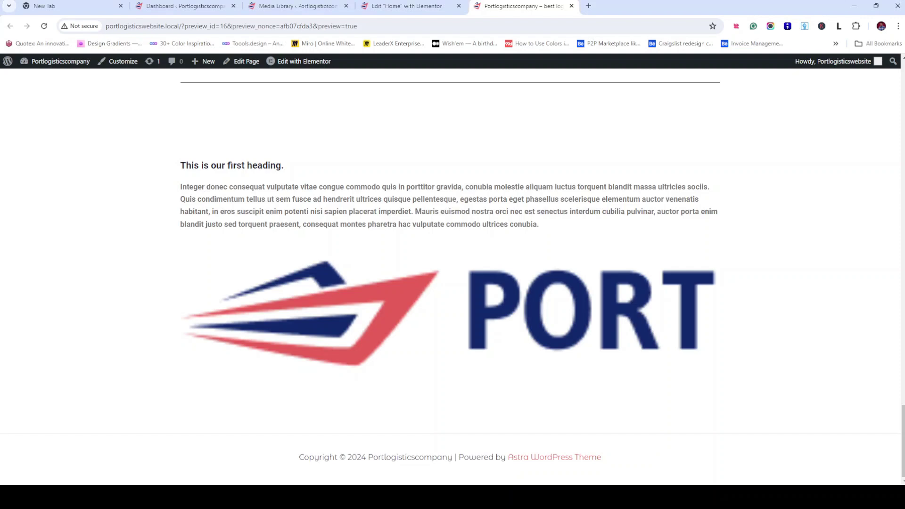
scroll(409, 85, up, 5)
Switch to the Figma design and copy the heading "Schedule Your Effortless Delivery For Exceptional Service" from the blue section below the testimonials
click(406, 5)
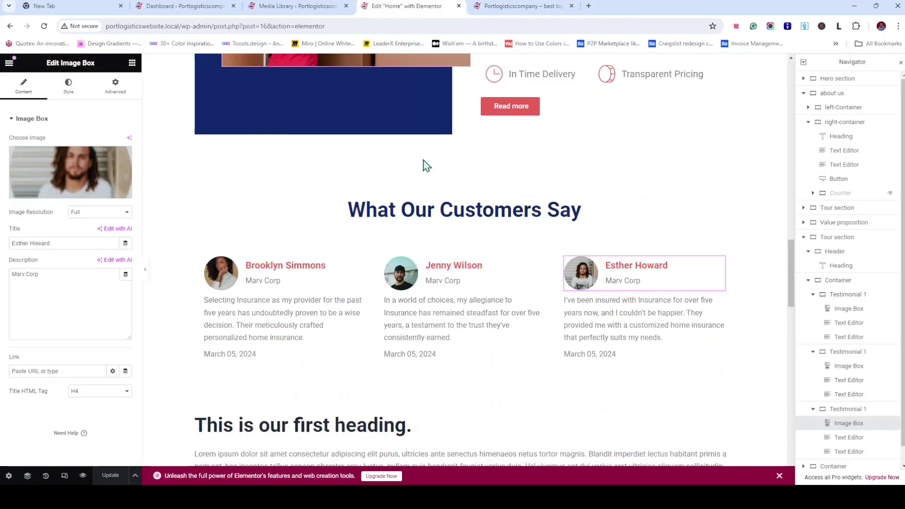
scroll(427, 307, down, 2)
scroll(426, 306, up, 4)
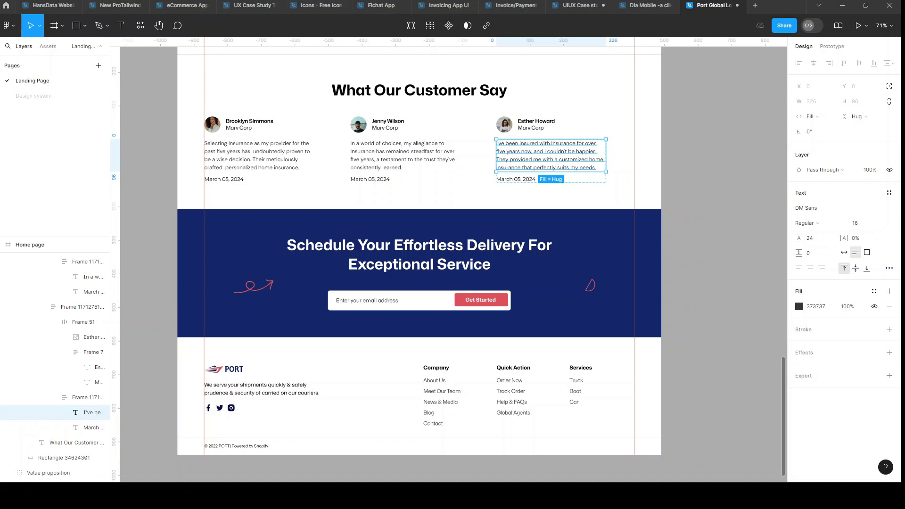
double_click(410, 265)
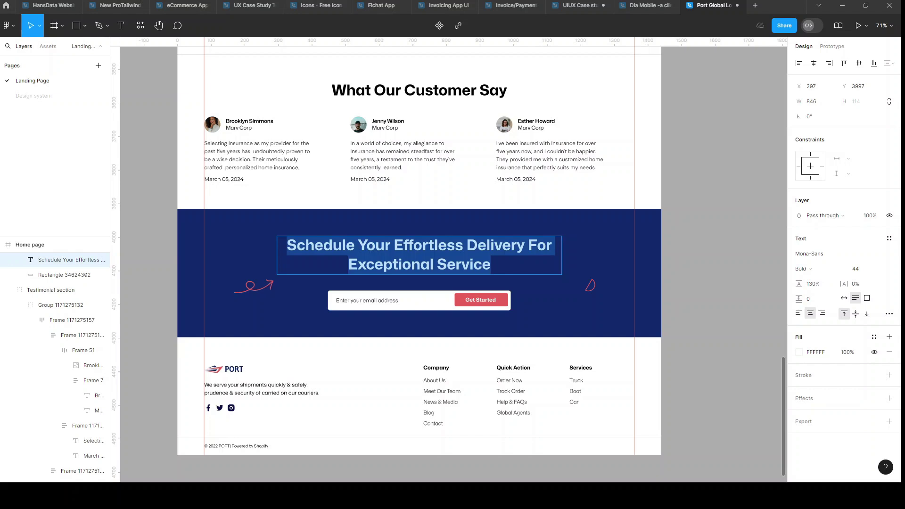
double_click(367, 300)
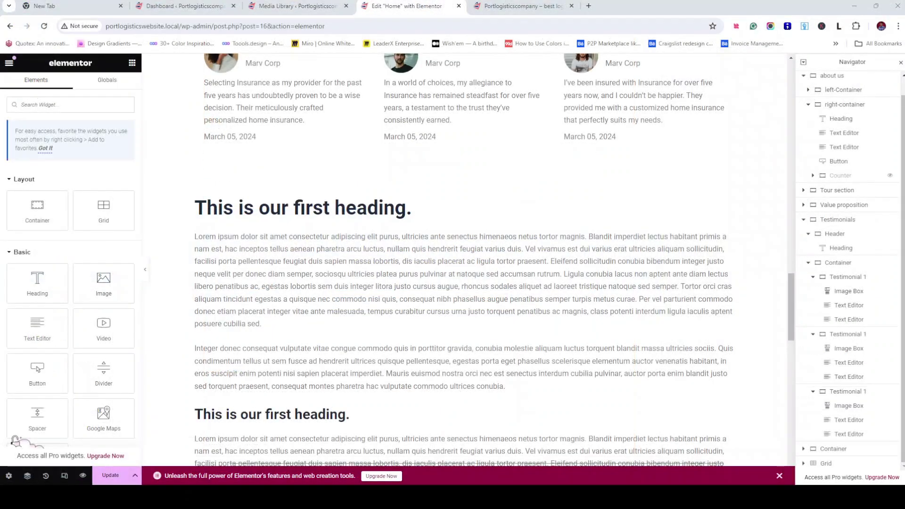
Back in the Elementor editor, duplicate the testimonials section and rename the copy "call to action"
scroll(540, 383, up, 5)
scroll(521, 348, up, 3)
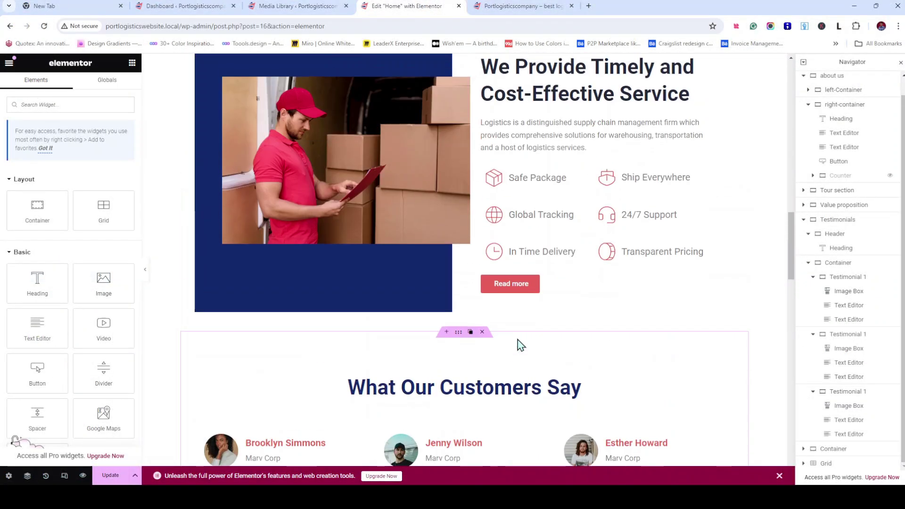
scroll(519, 340, down, 2)
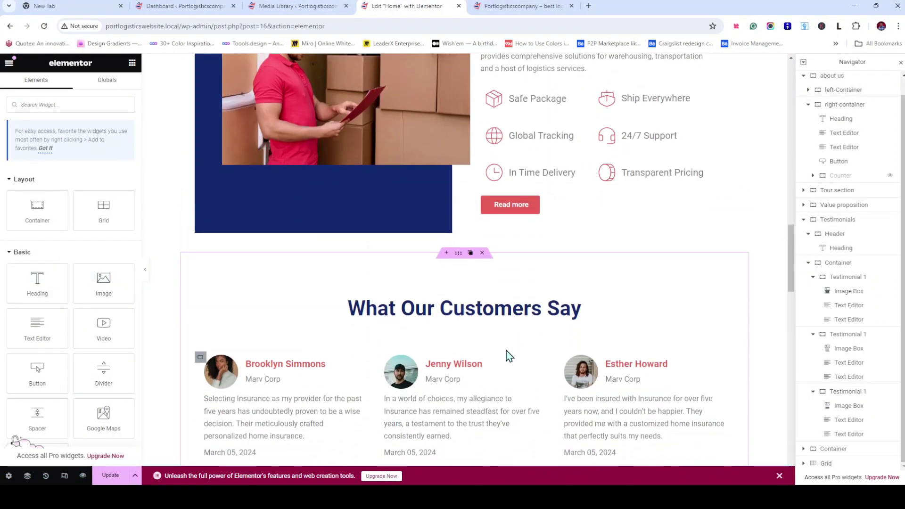
click(470, 256)
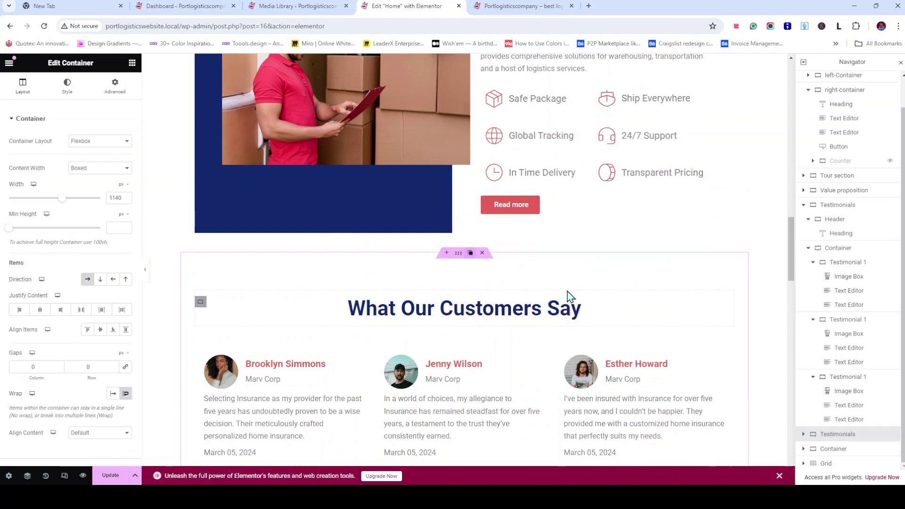
scroll(569, 298, down, 4)
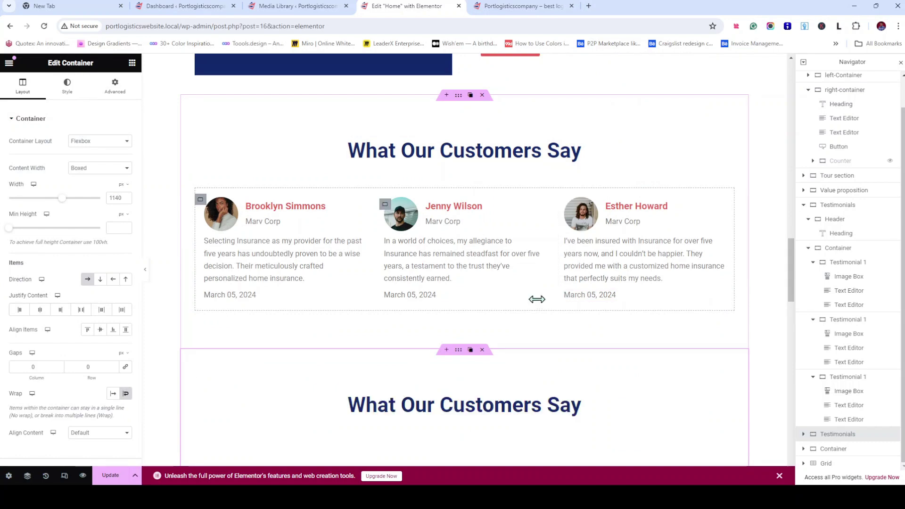
scroll(536, 309, down, 2)
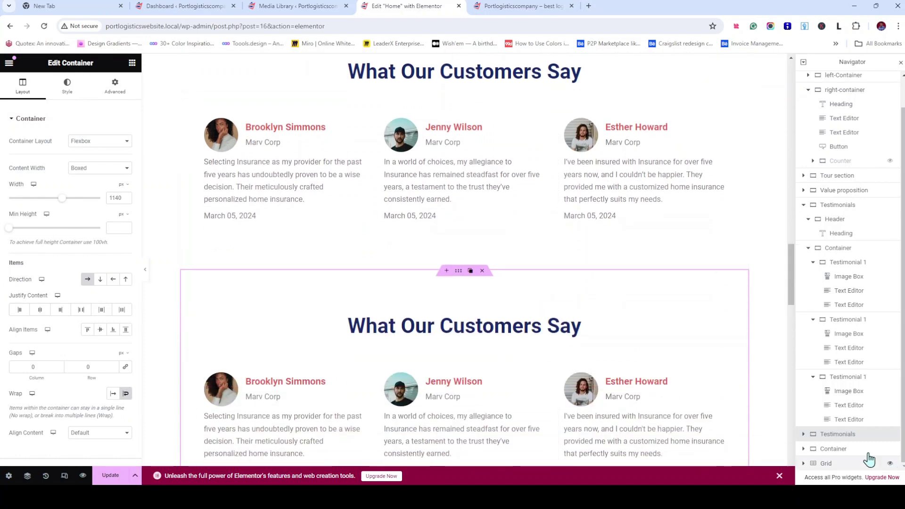
double_click(850, 437)
text(c)
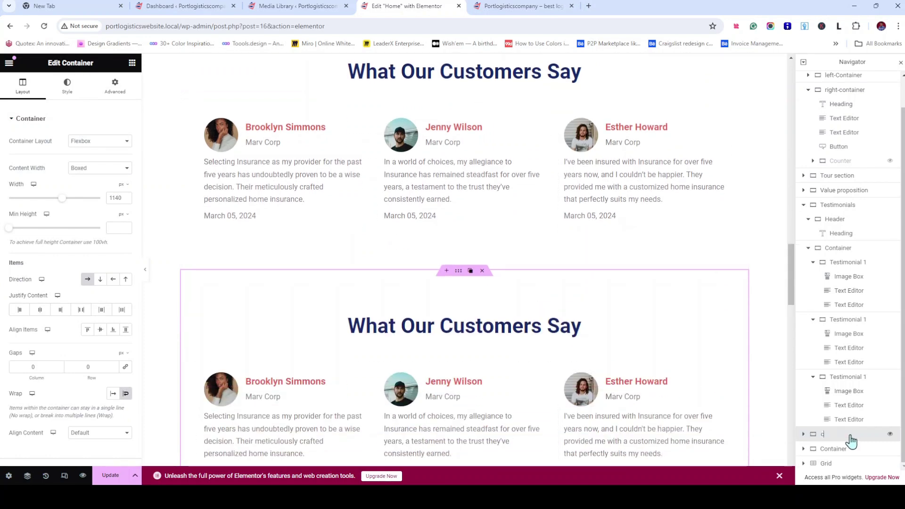
text(all)
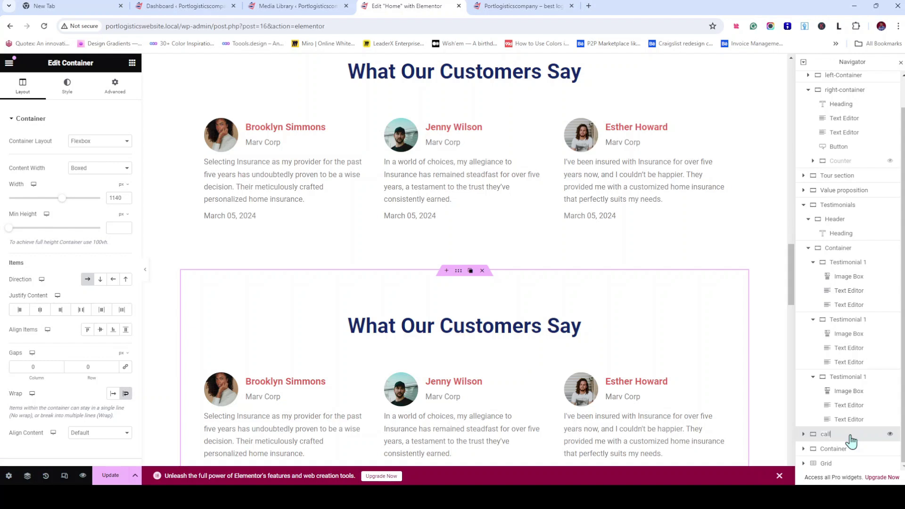
text( to action)
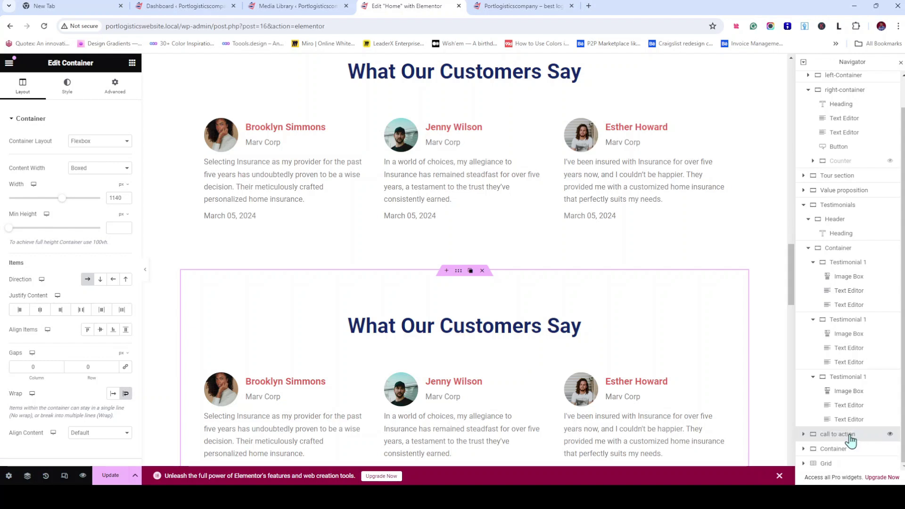
Add "Schedule Your Effortless Delivery for Exceptional Service" to the end of the heading title in the call to action section
scroll(471, 348, down, 2)
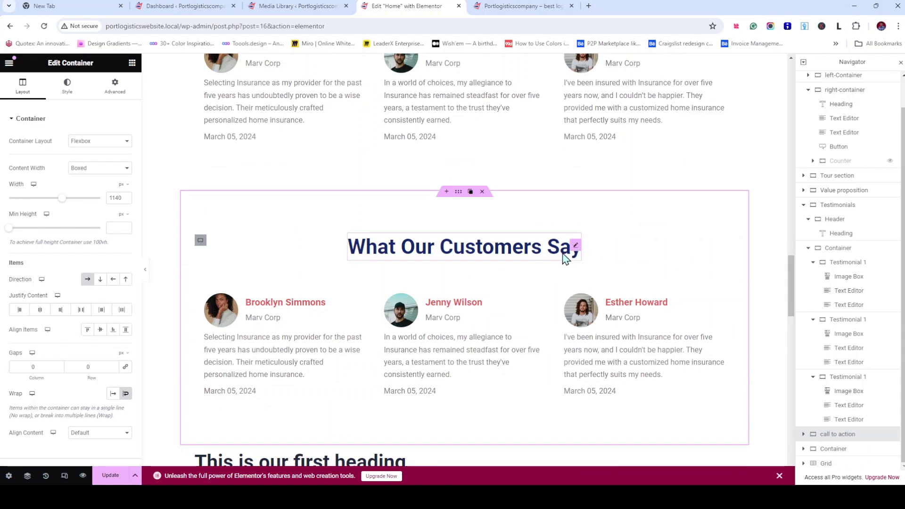
click(575, 248)
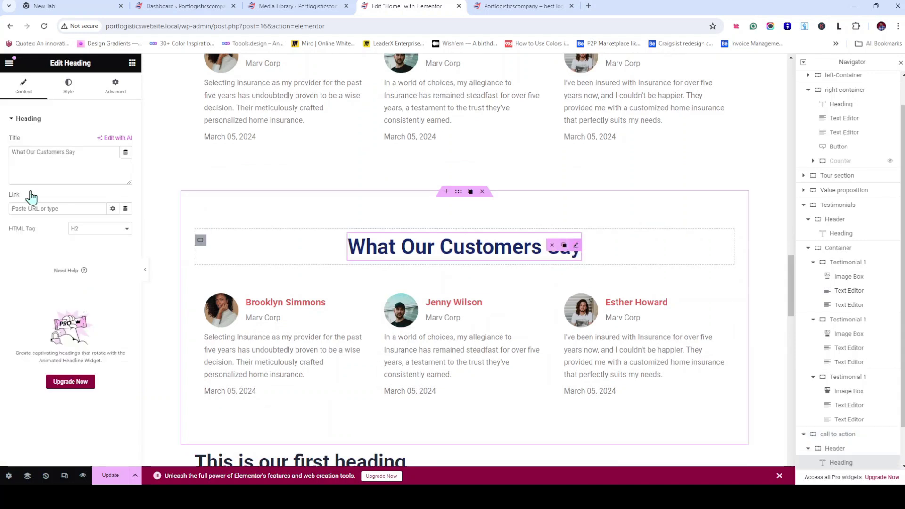
triple_click(61, 163)
key(End)
text(Schedule Your Effortless Delivery for Exceptional Service)
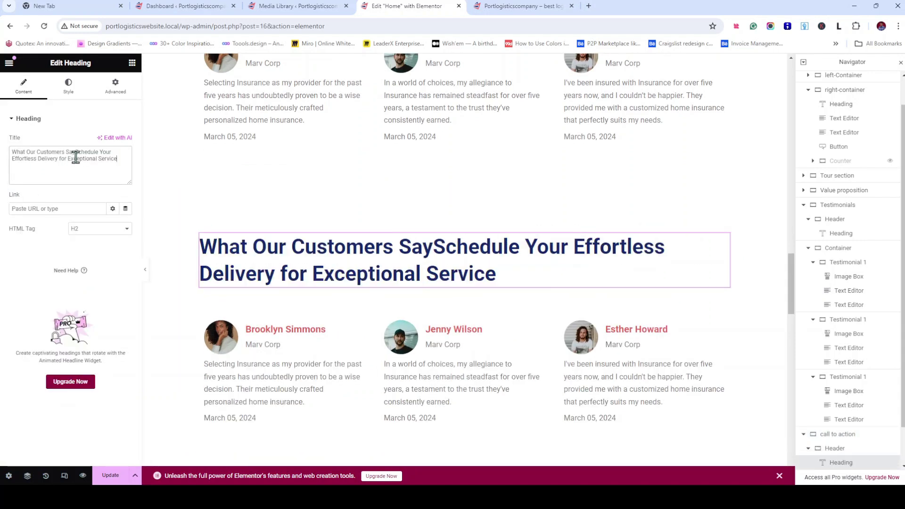
Center-align the call to action heading and set its text color to a near-white global color
click(73, 94)
click(100, 143)
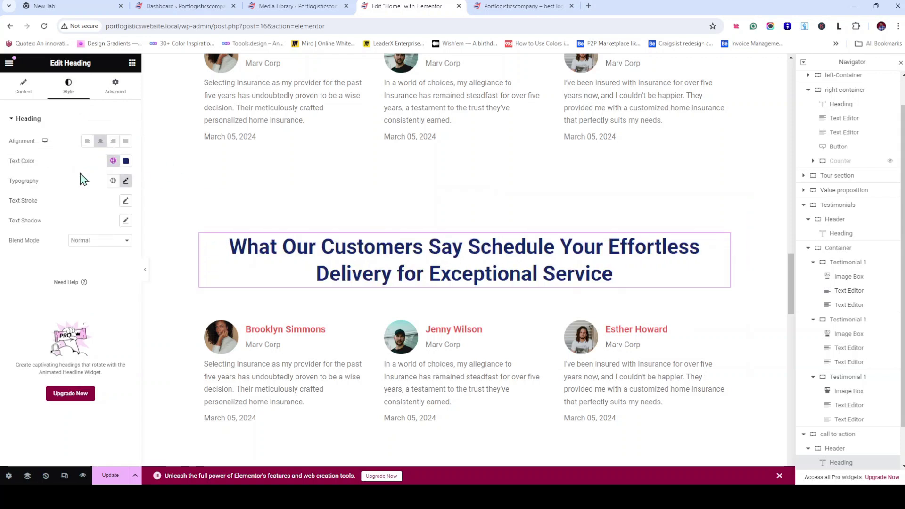
click(113, 161)
scroll(71, 278, down, 4)
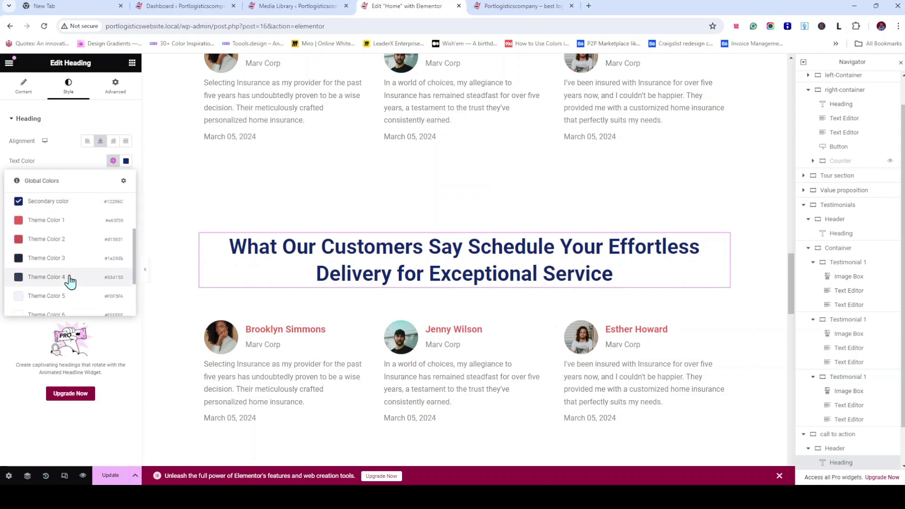
click(47, 248)
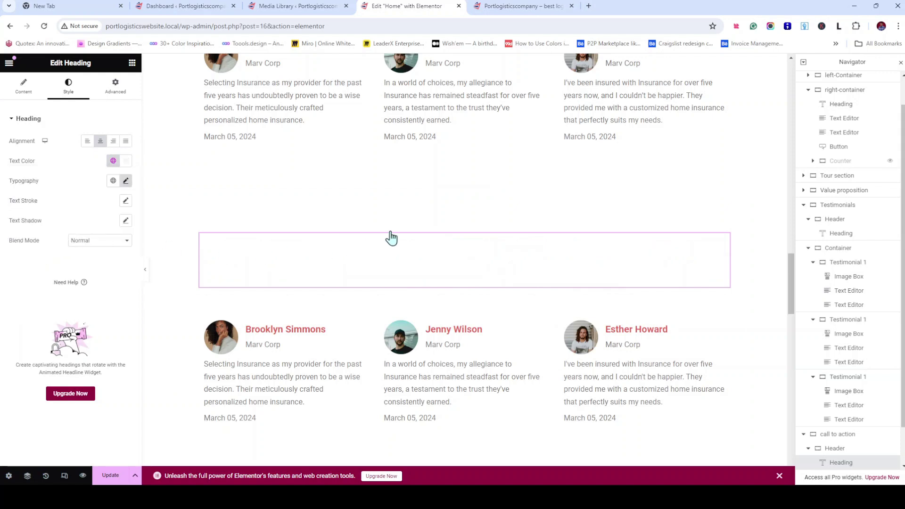
Give the call to action section a classic background in the global Secondary color #12296C
click(457, 192)
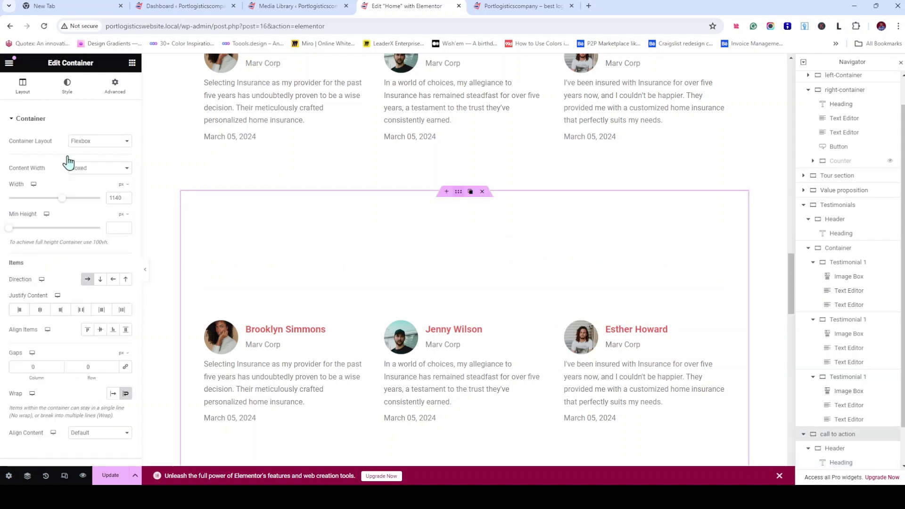
click(73, 91)
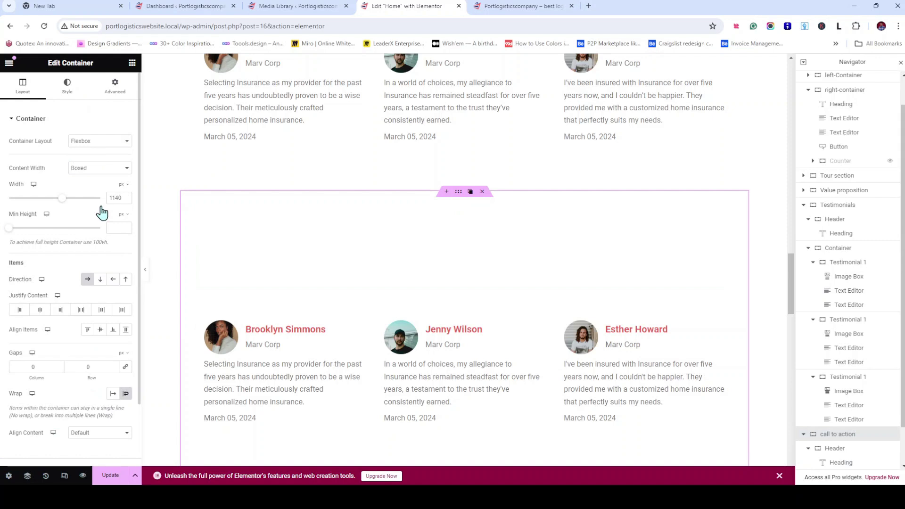
click(87, 161)
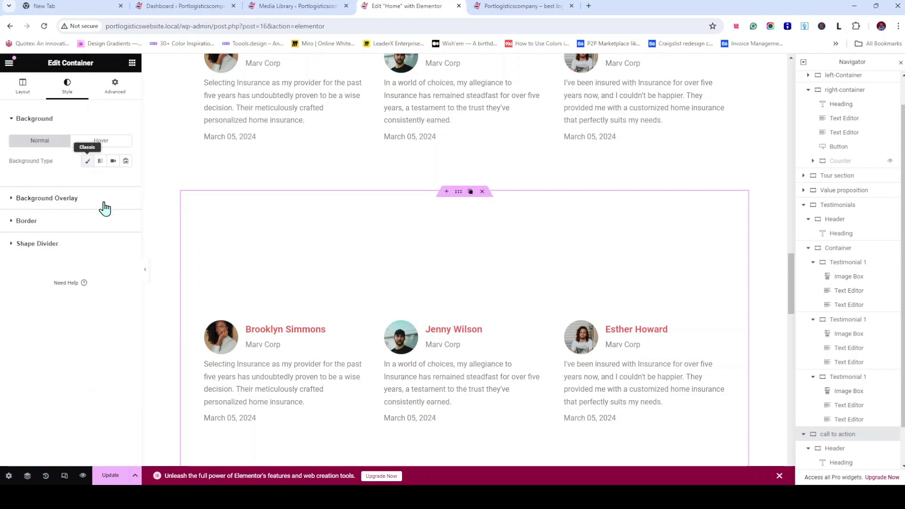
click(112, 181)
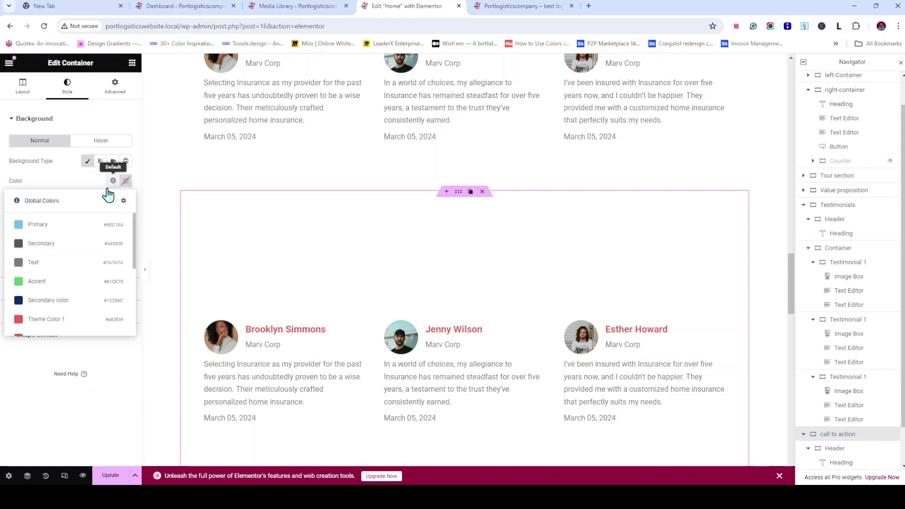
click(61, 303)
scroll(495, 347, down, 2)
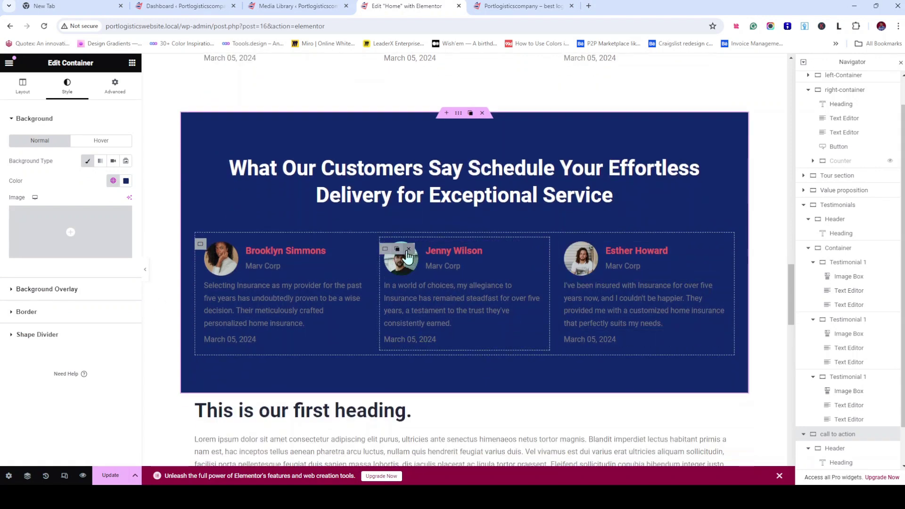
Delete the three testimonial containers from the blue call to action section
click(408, 249)
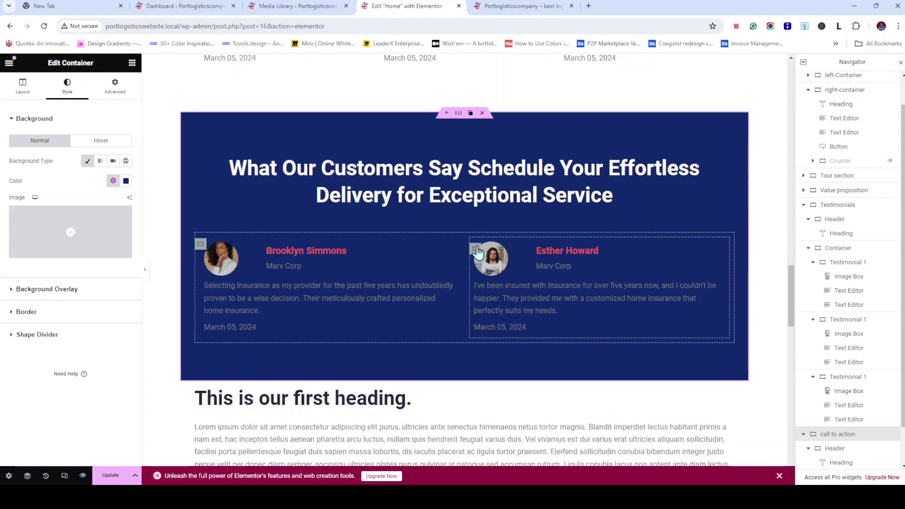
click(499, 248)
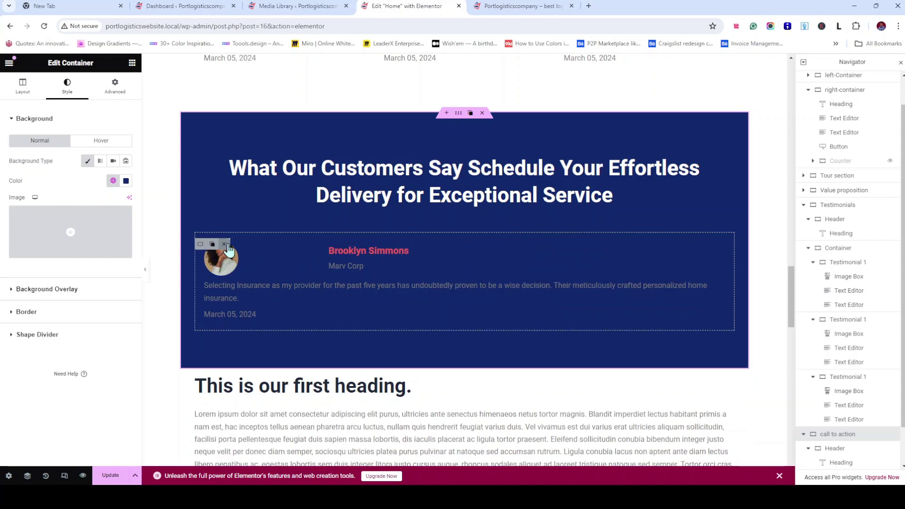
click(226, 245)
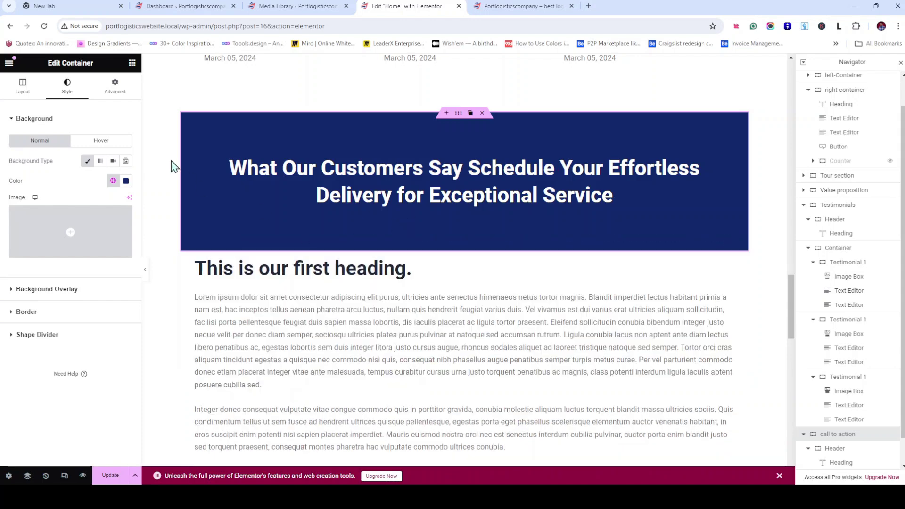
Add a new container below the heading inside the call to action section's Header container
click(127, 88)
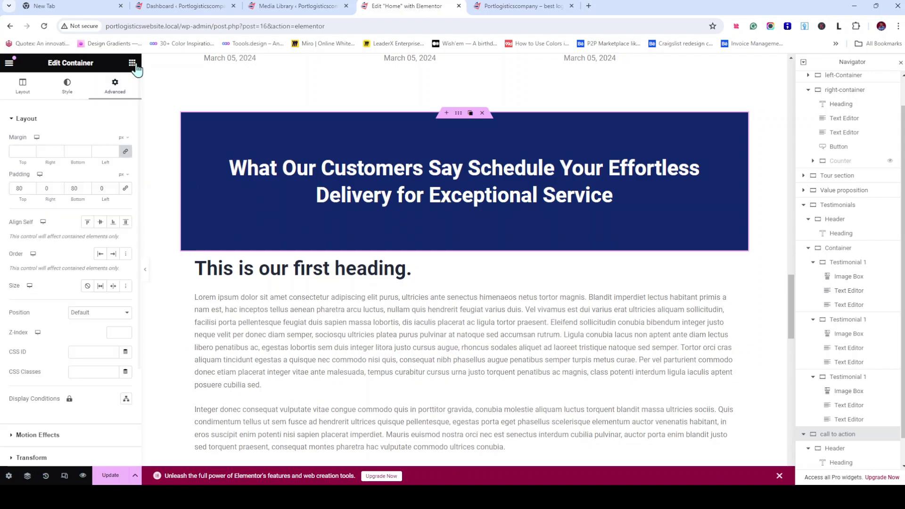
click(132, 63)
drag(36, 208, 502, 200)
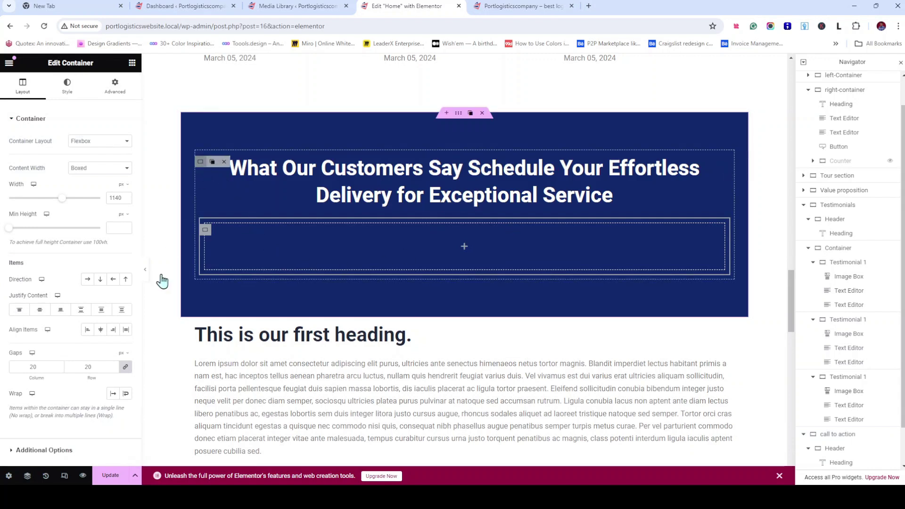
Set the call to action Header container's gaps to 0 px between columns and 40 px between rows
click(53, 367)
text(1)
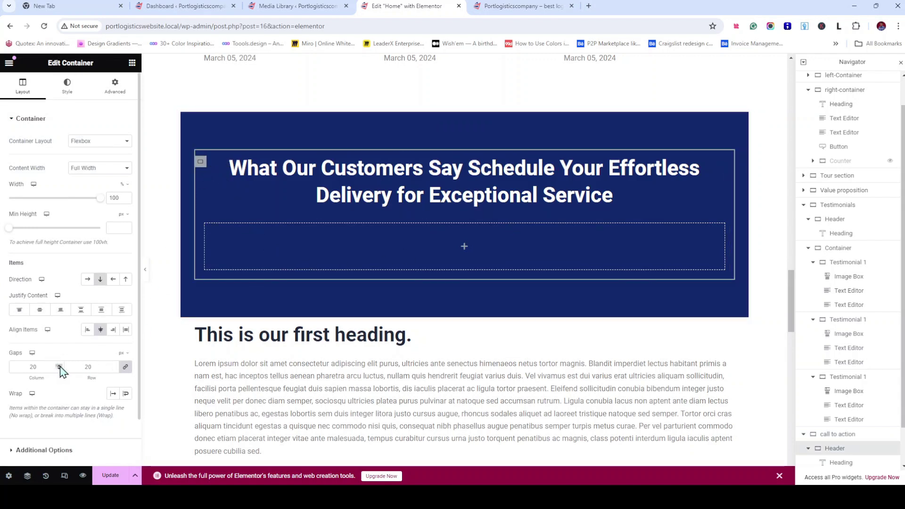
double_click(115, 368)
text(0)
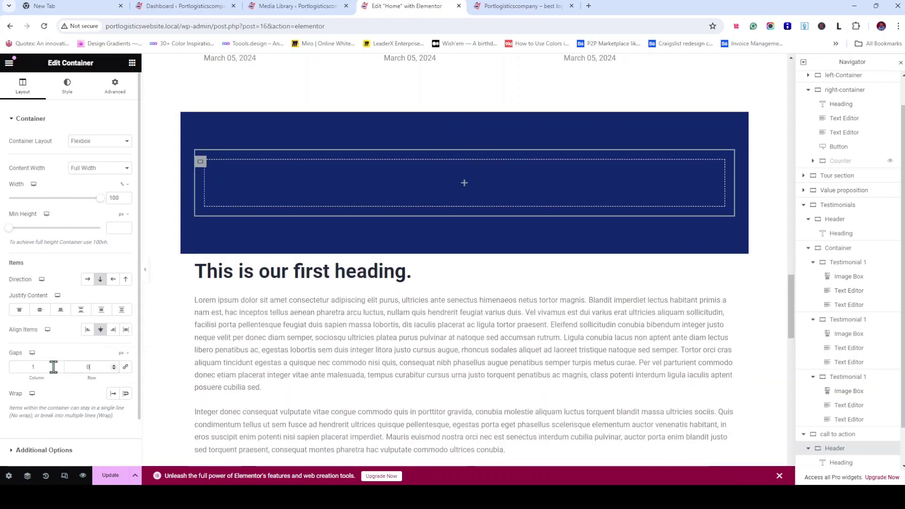
double_click(30, 366)
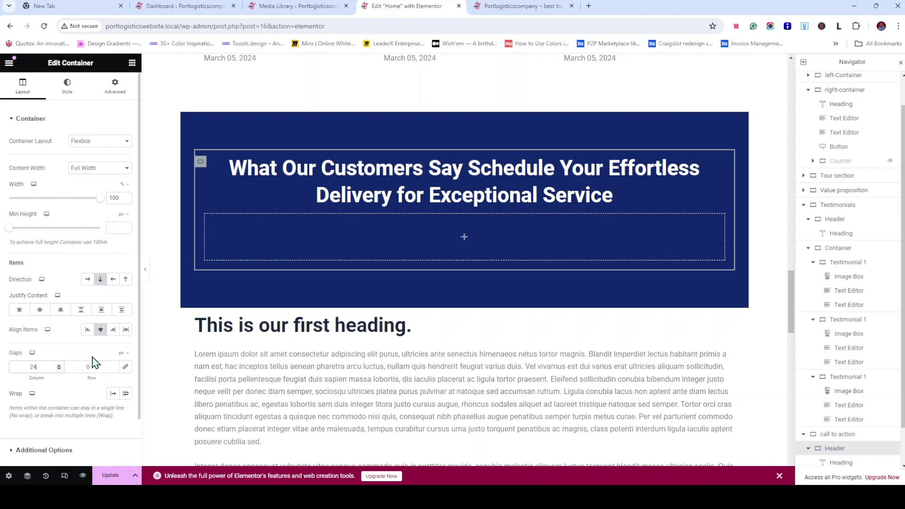
key(BackSpace)
key(BackSpace)
text(0)
click(92, 367)
text(24)
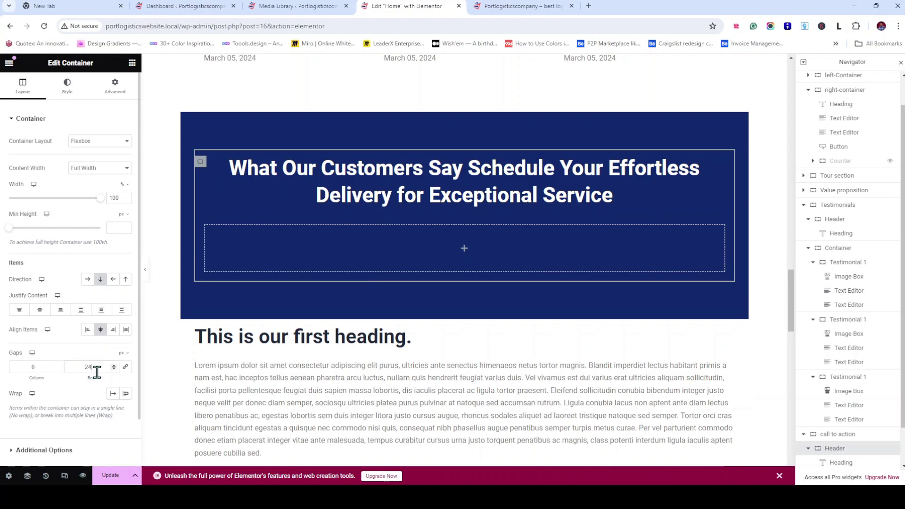
drag(97, 370, 76, 364)
text(40)
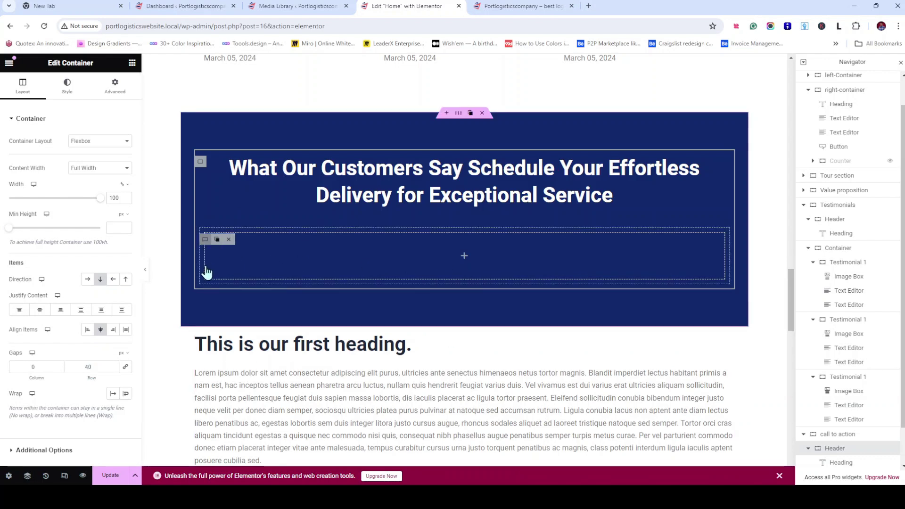
Nest another container inside the empty container below the call to action heading
click(206, 240)
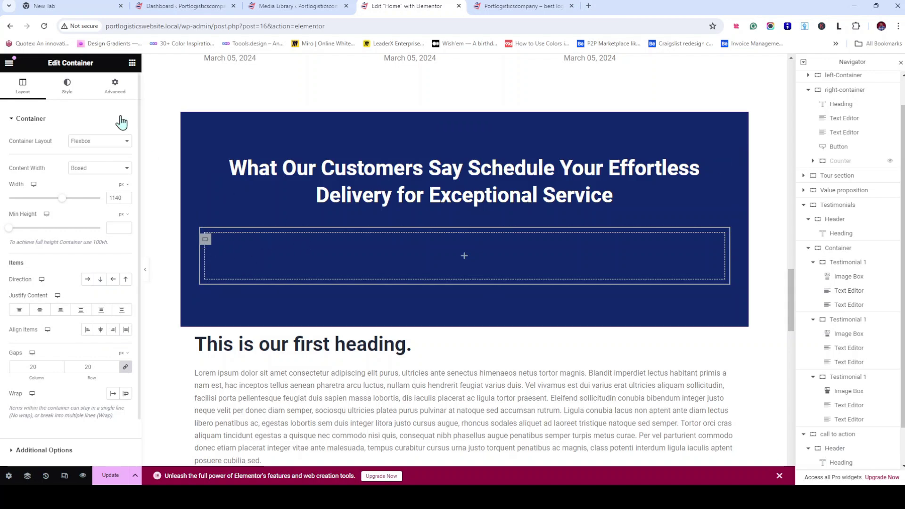
click(119, 94)
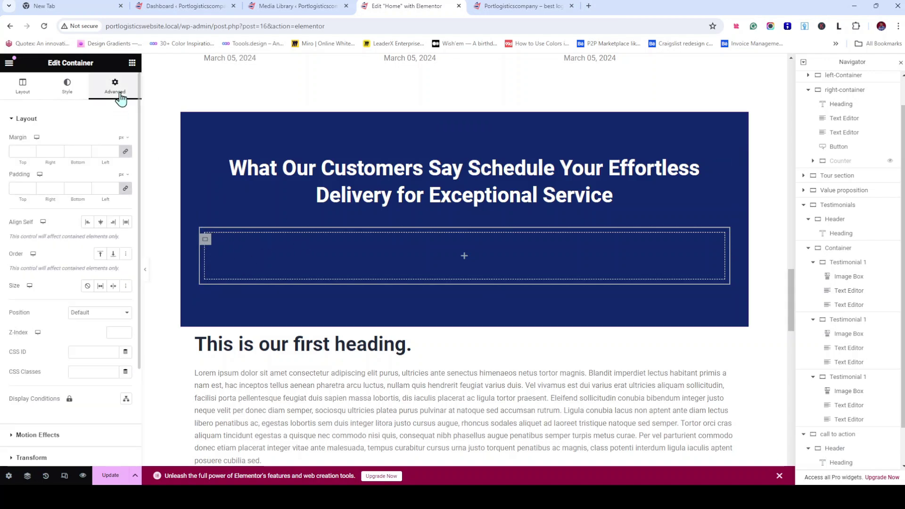
click(132, 63)
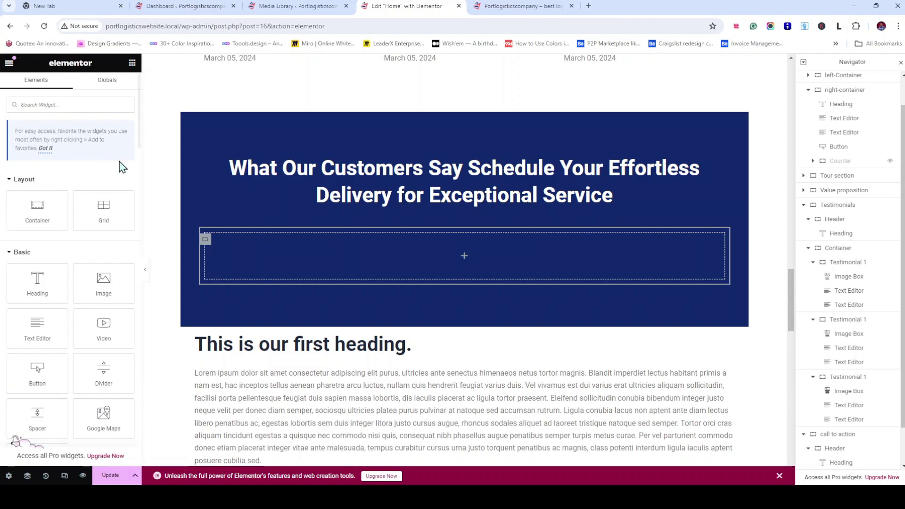
drag(37, 210, 466, 257)
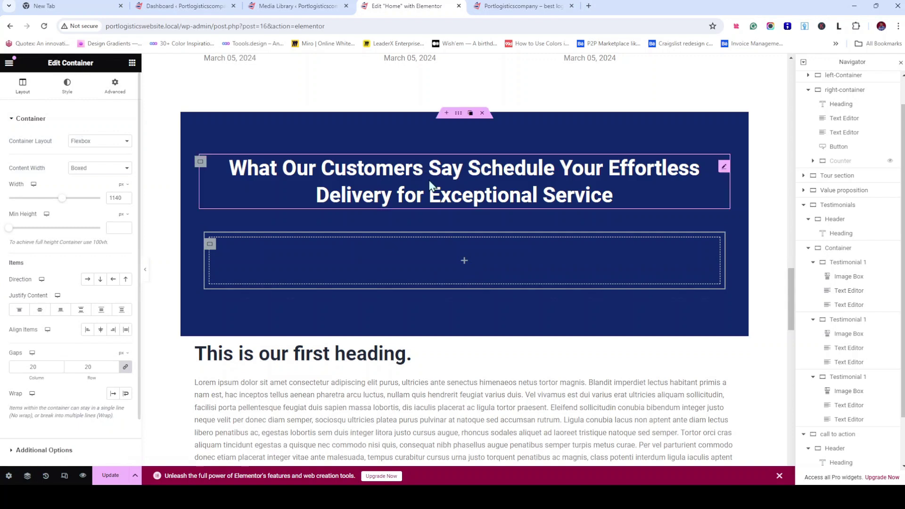
scroll(304, 312, up, 2)
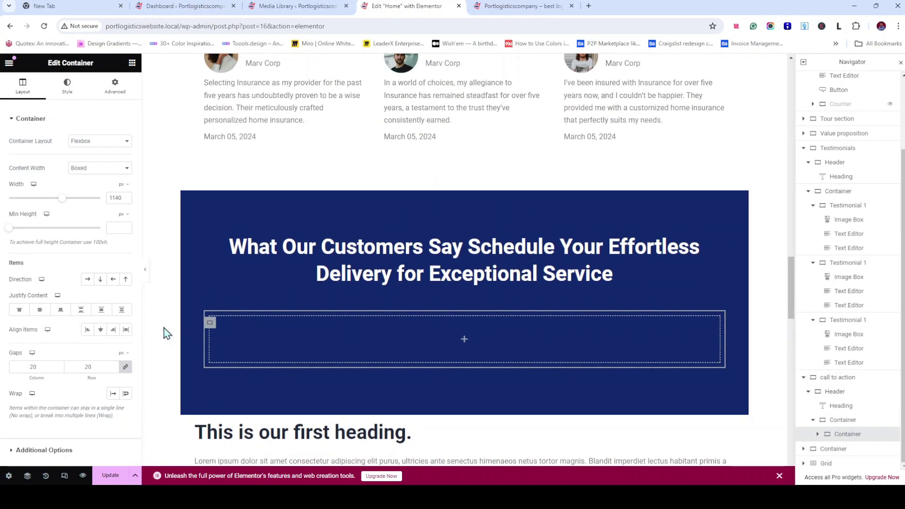
Give the nested container a white Theme Color 6 background and a border radius of 8 px on all corners
click(68, 87)
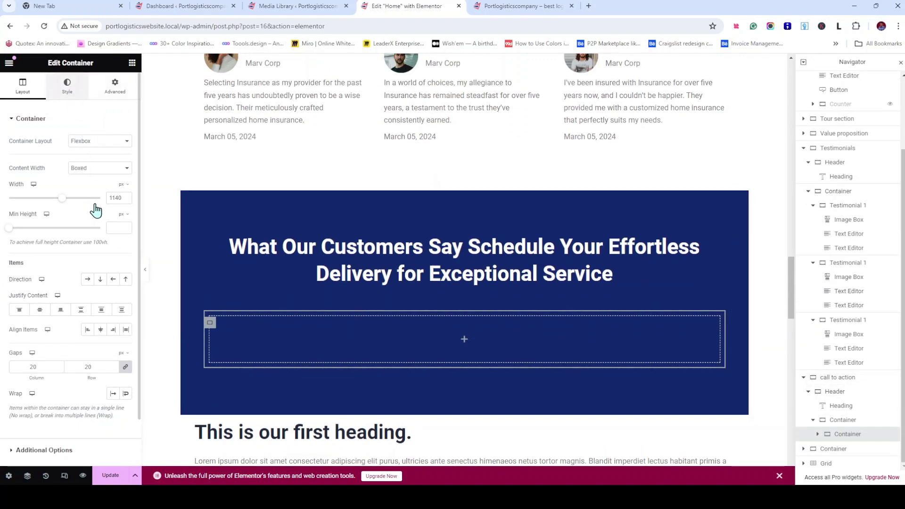
click(87, 161)
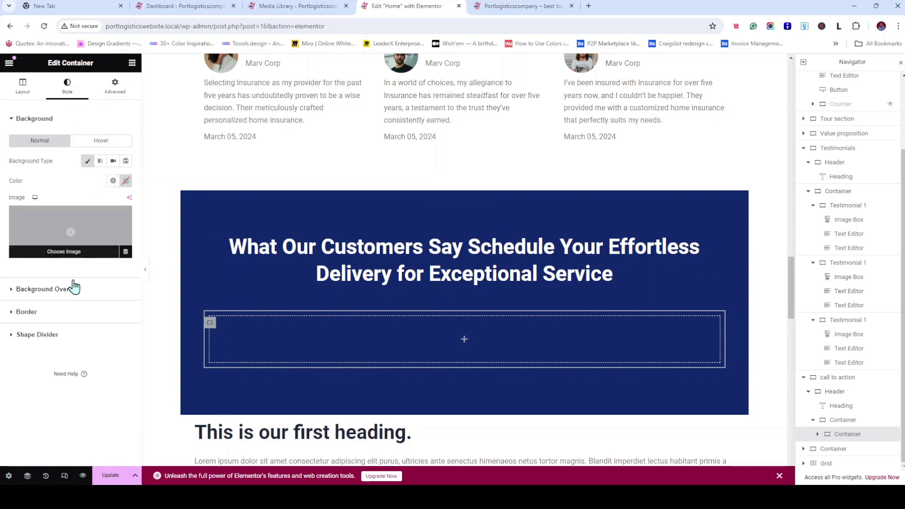
click(114, 180)
scroll(70, 292, down, 5)
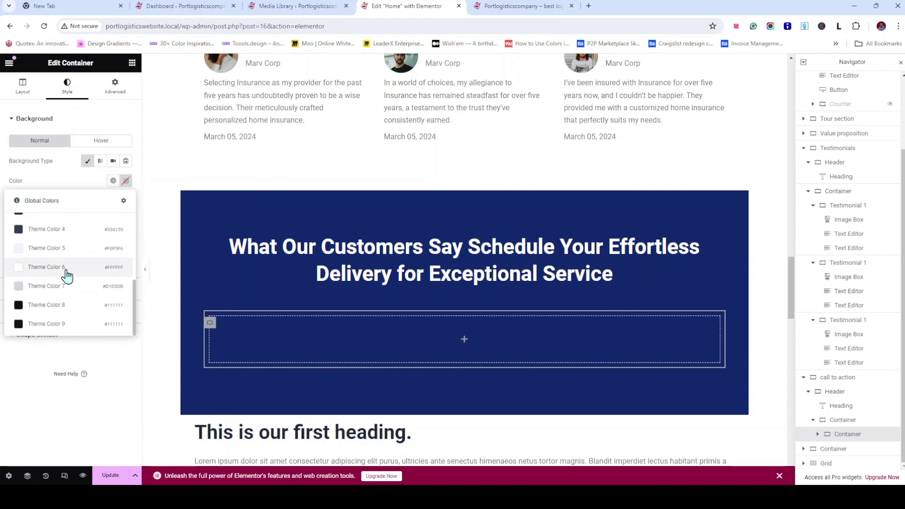
click(68, 278)
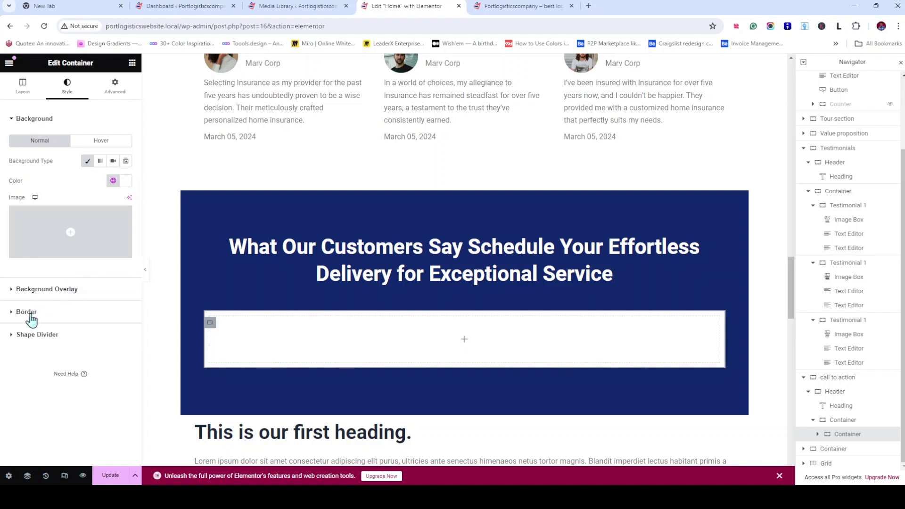
click(33, 297)
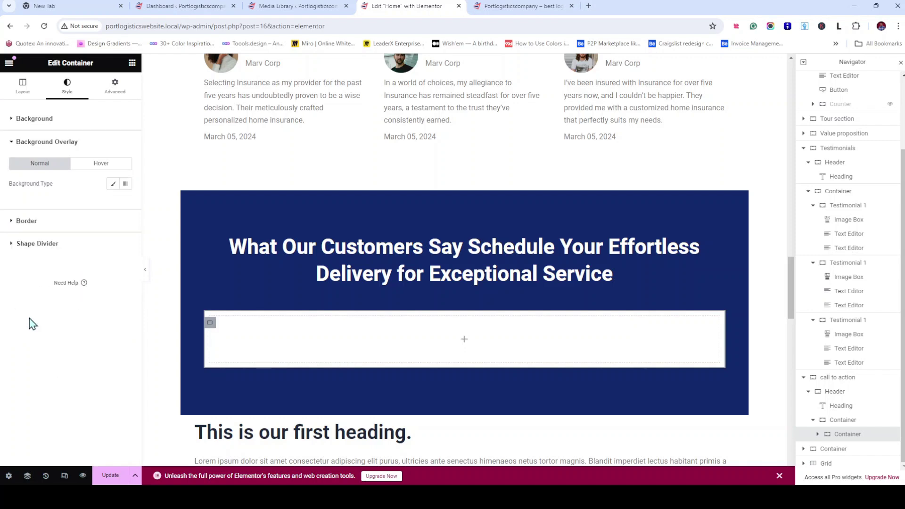
click(28, 222)
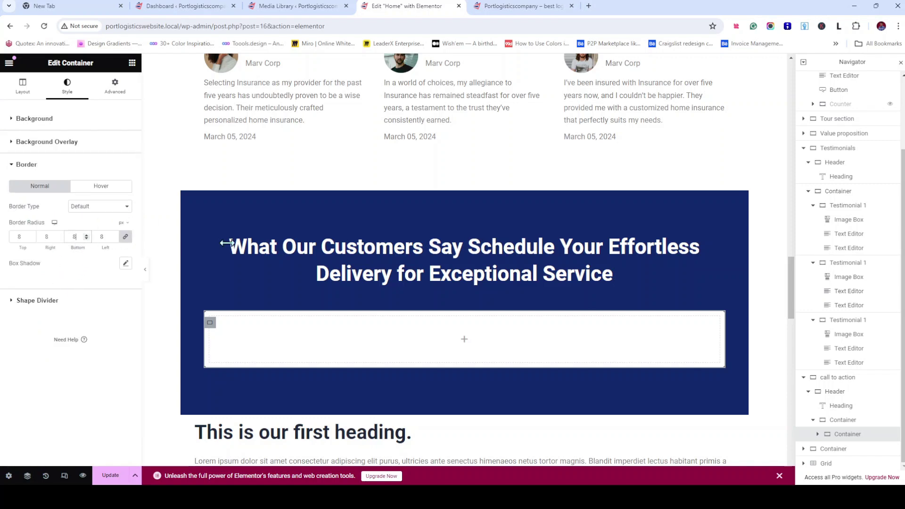
Duplicate the date text in the middle testimonial and move the copy into the white call to action container
click(533, 145)
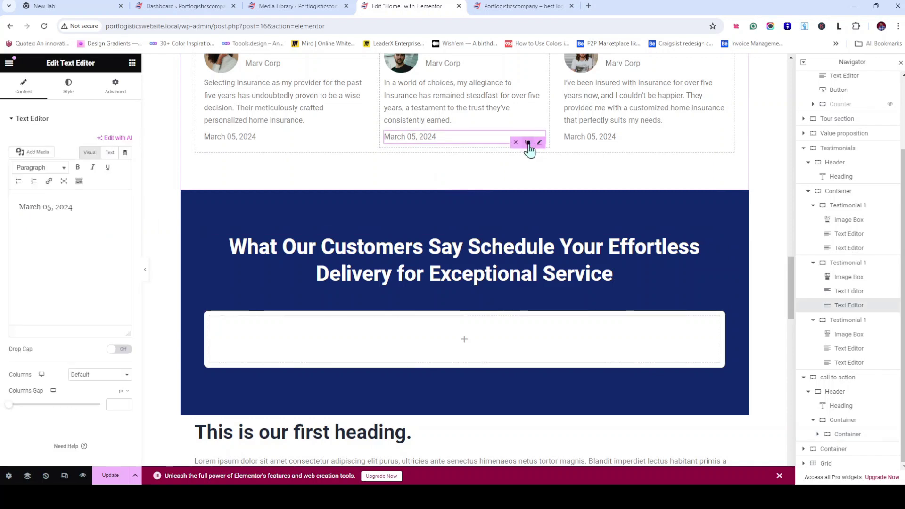
click(528, 142)
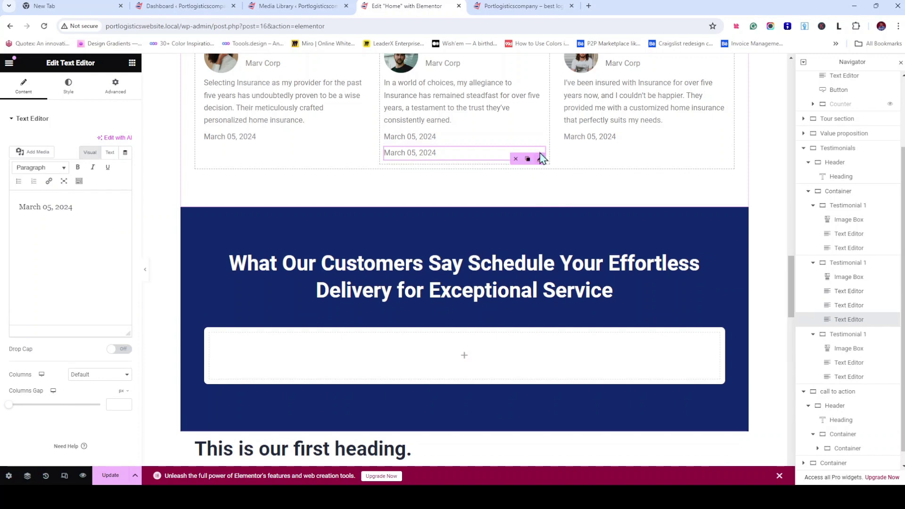
drag(541, 164, 517, 352)
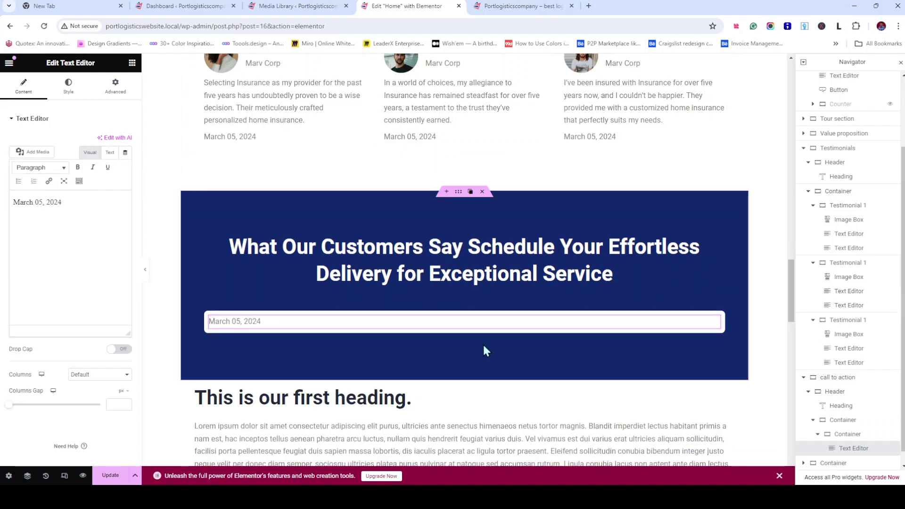
Set the white container's padding to 16 px on all sides
click(848, 436)
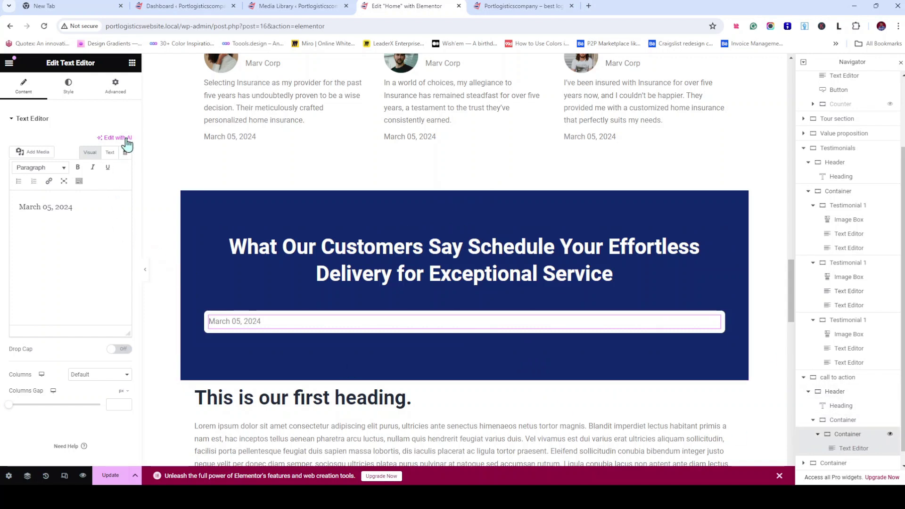
click(116, 88)
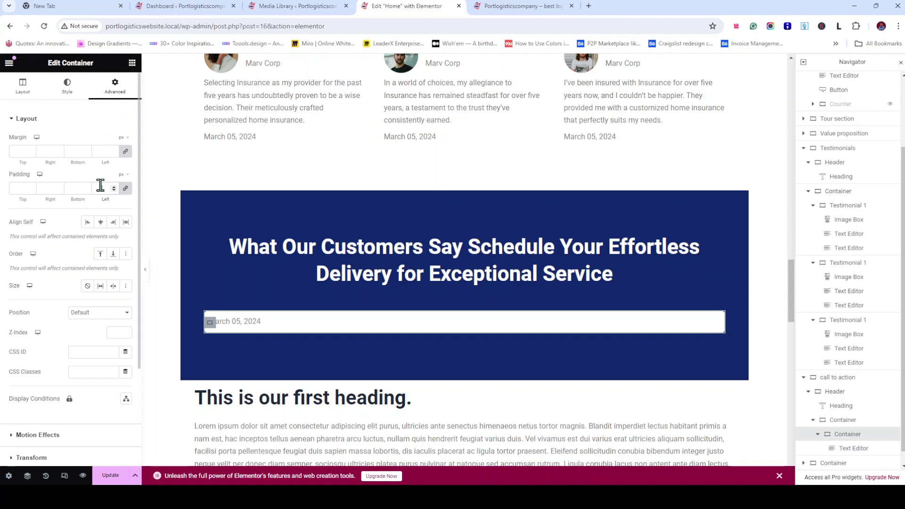
click(101, 188)
text(16)
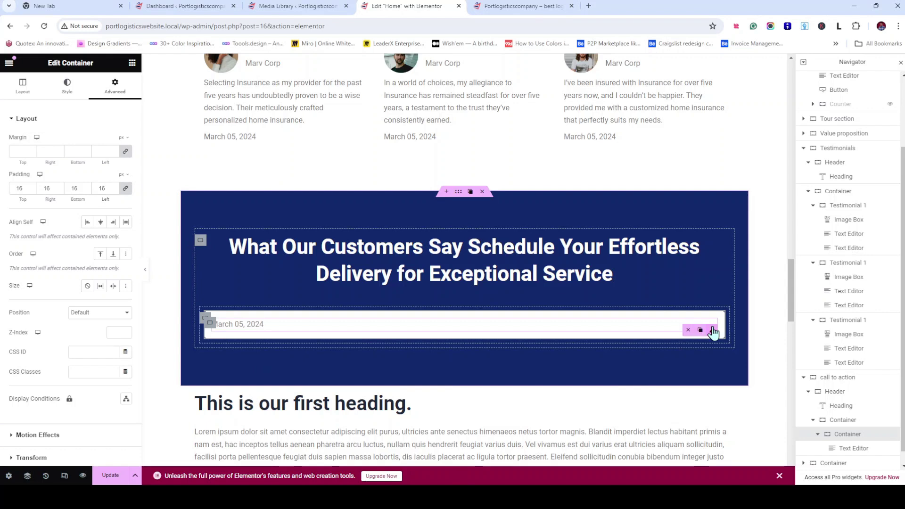
Replace the date text in the white call to action container with "Enter your email address"
click(712, 331)
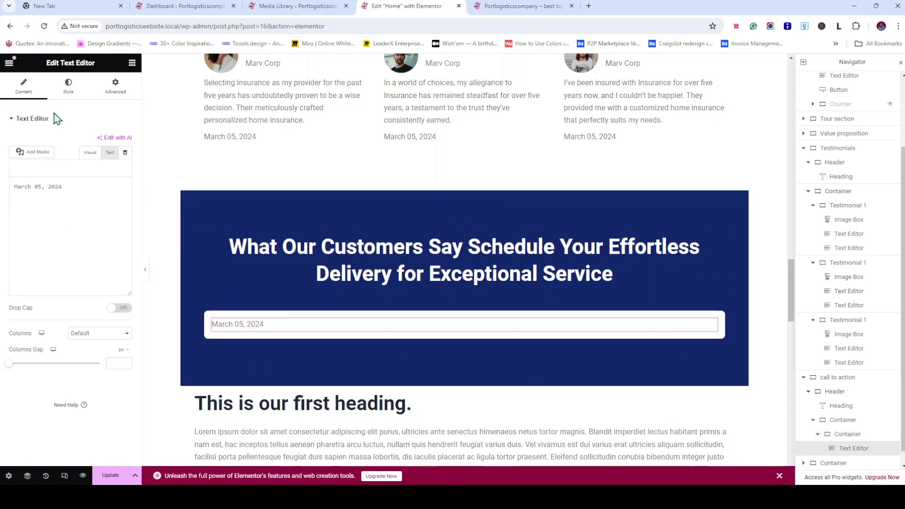
click(105, 155)
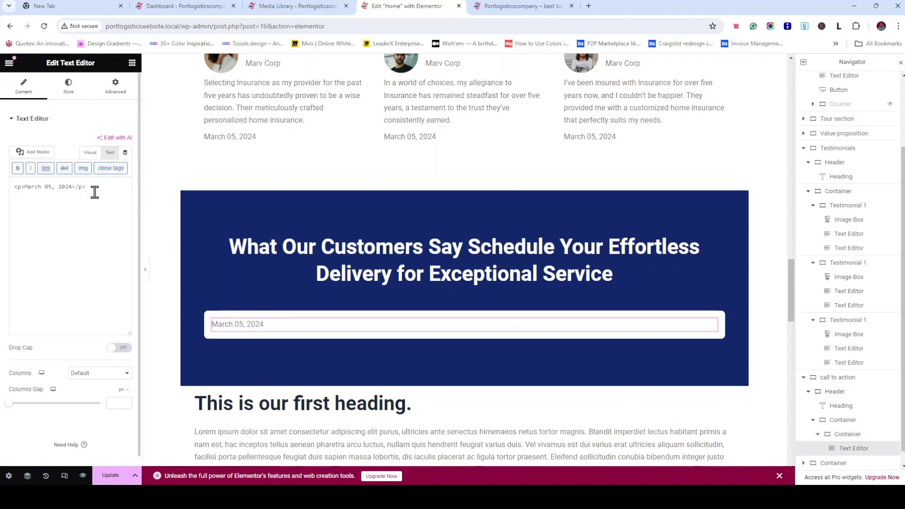
drag(12, 187, 38, 204)
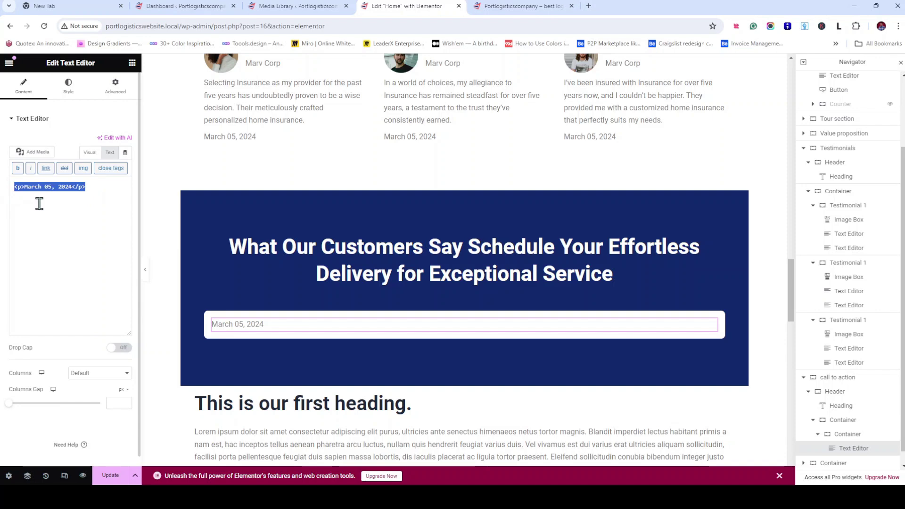
text(Enter your email address)
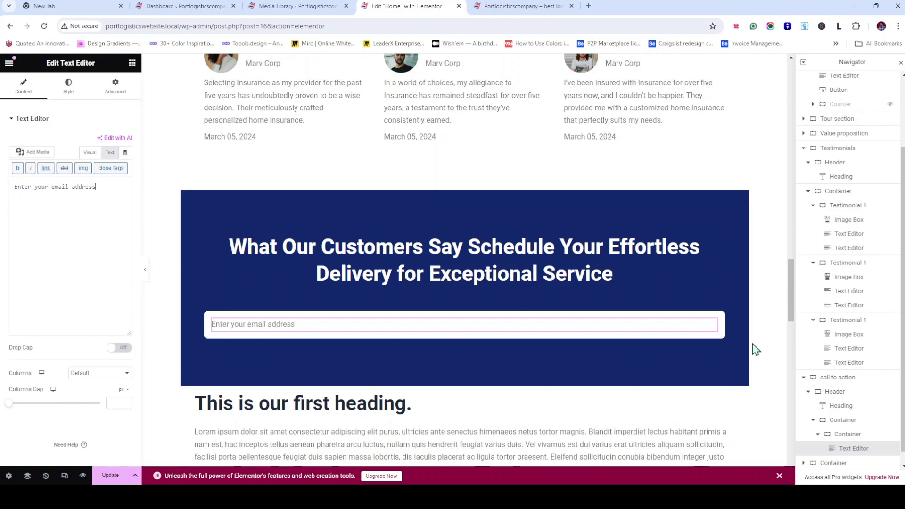
Duplicate the Read more button in the value proposition section and move the copy into the white container below the email text
scroll(753, 348, up, 5)
scroll(706, 332, up, 2)
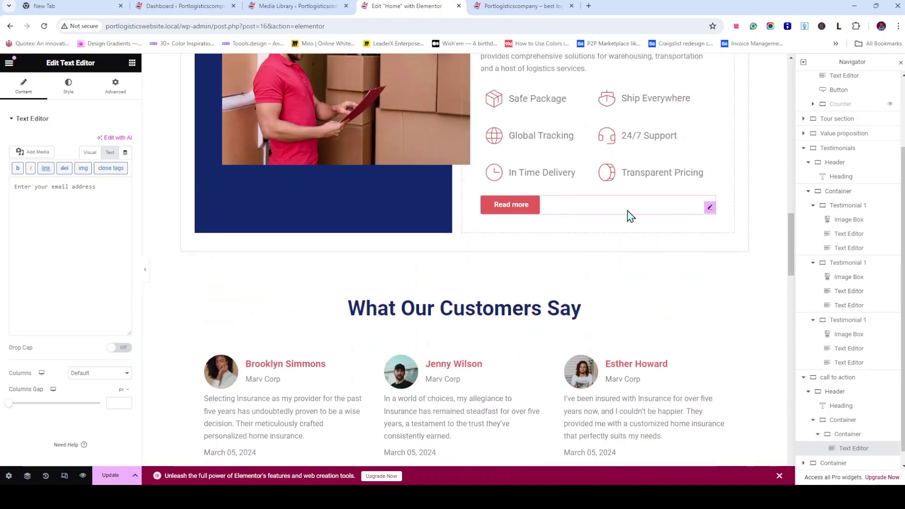
click(710, 208)
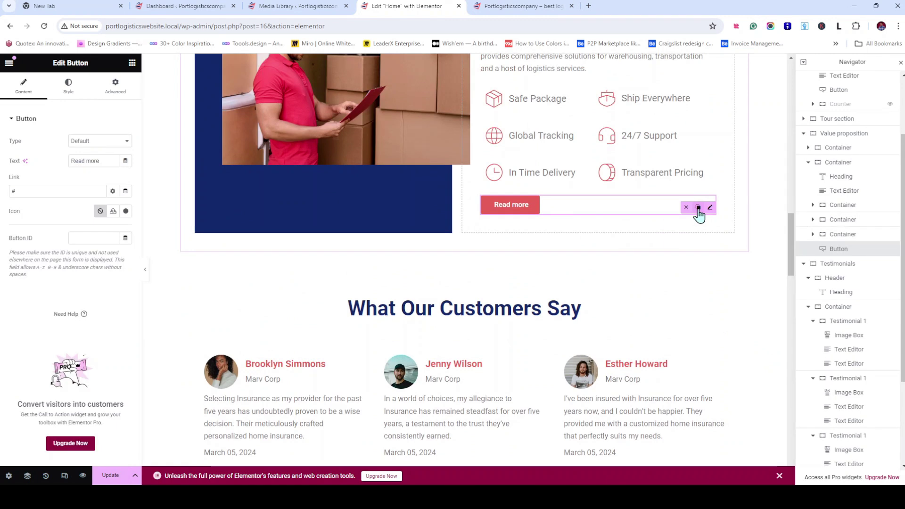
click(698, 208)
scroll(672, 233, down, 2)
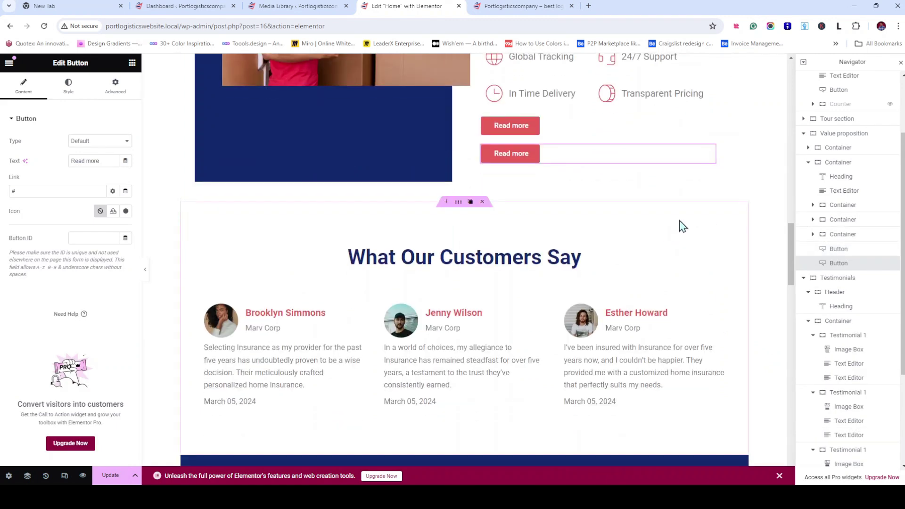
scroll(711, 222, down, 2)
drag(707, 77, 627, 313)
scroll(625, 307, down, 4)
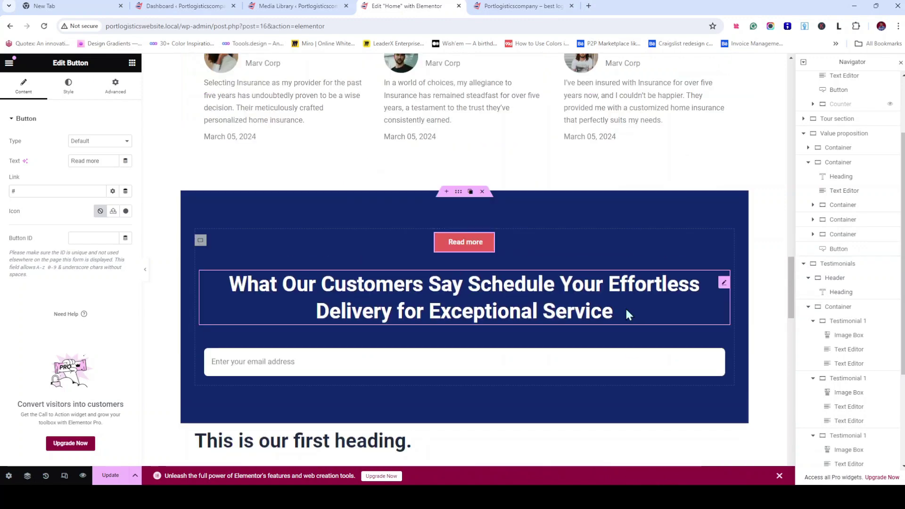
scroll(621, 296, down, 2)
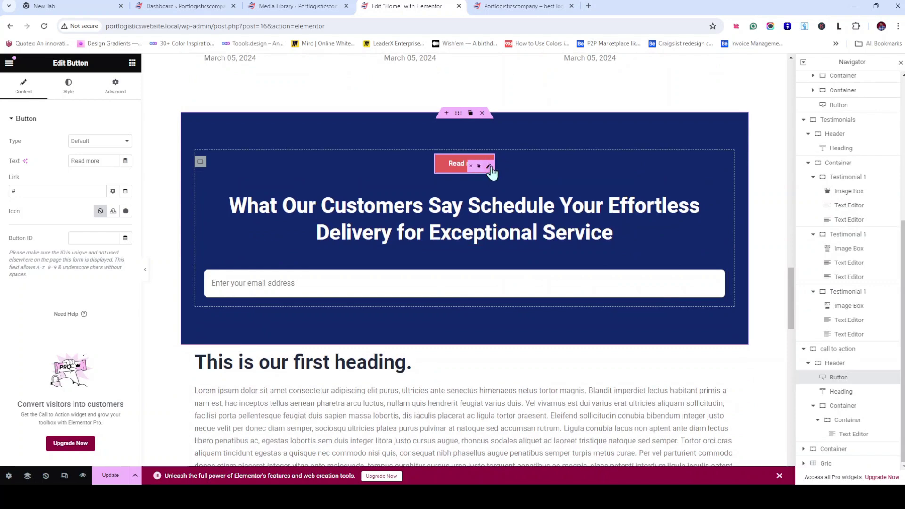
drag(489, 167, 505, 285)
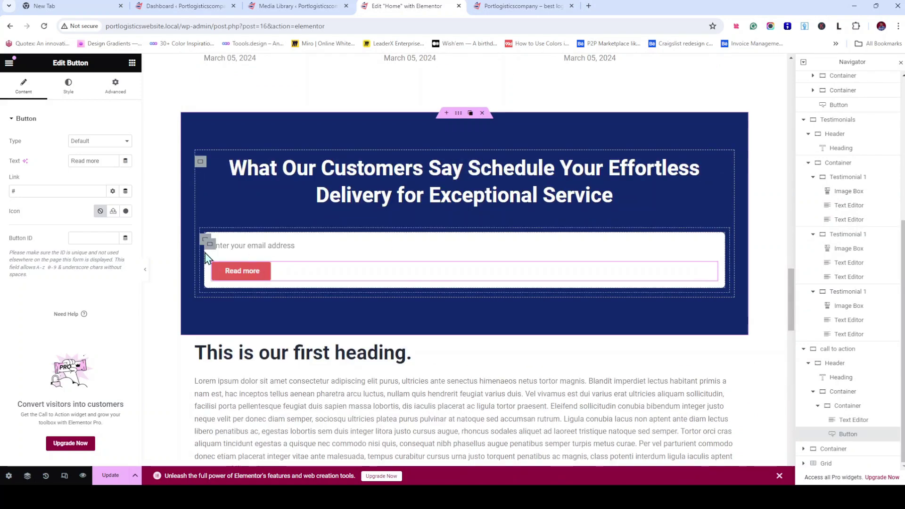
Set the white container's direction to horizontal row so the email text and button sit side by side
click(847, 409)
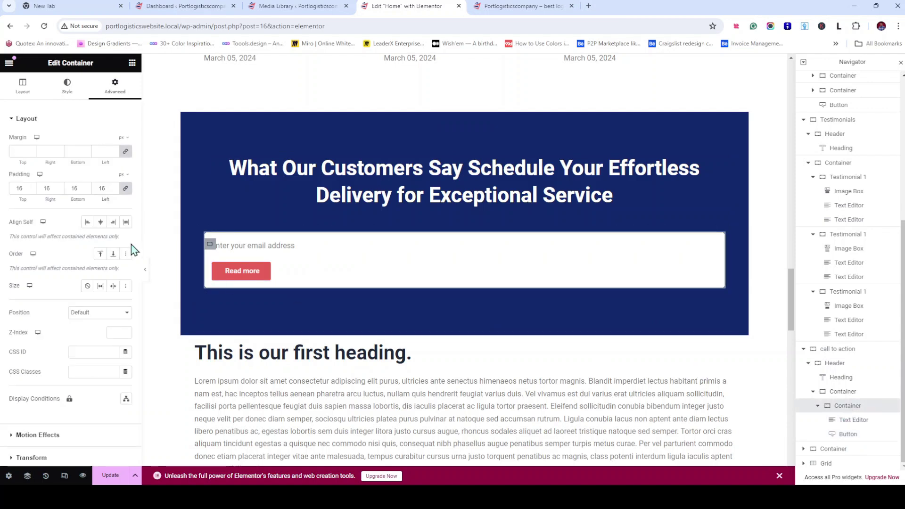
click(34, 95)
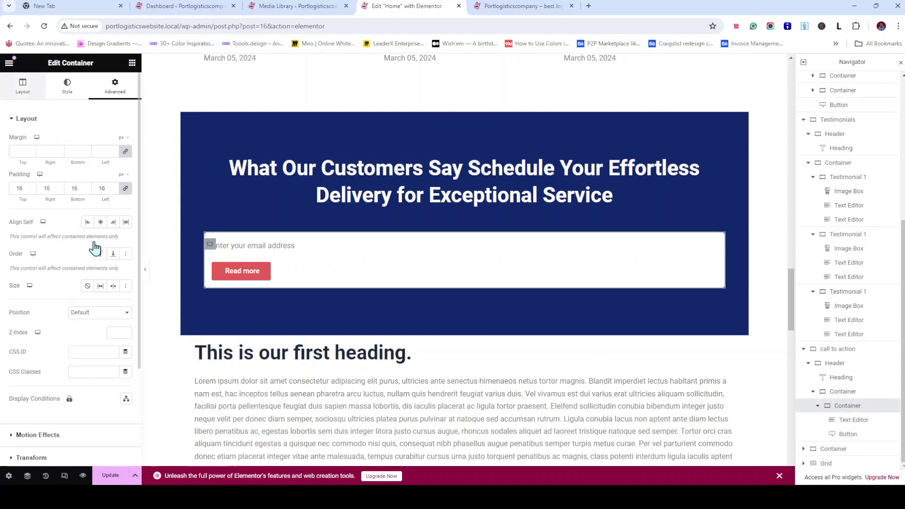
click(88, 279)
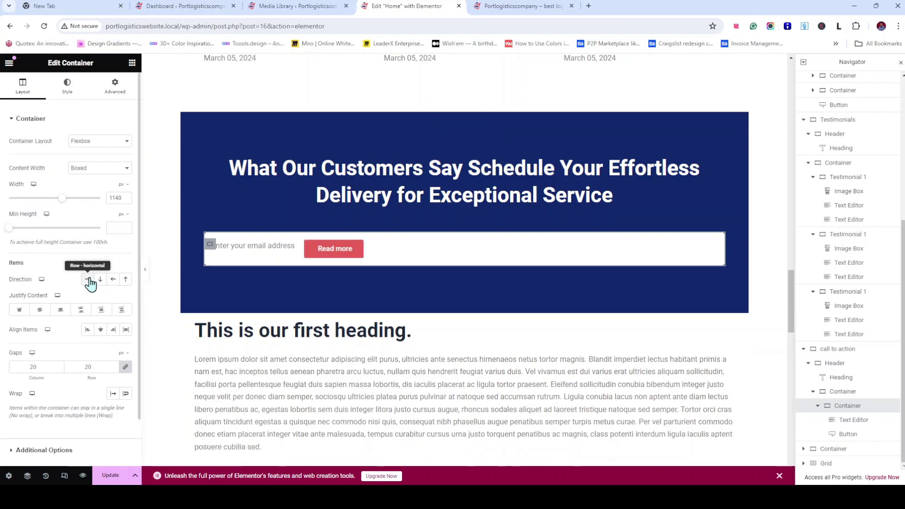
mouse_move(289, 257)
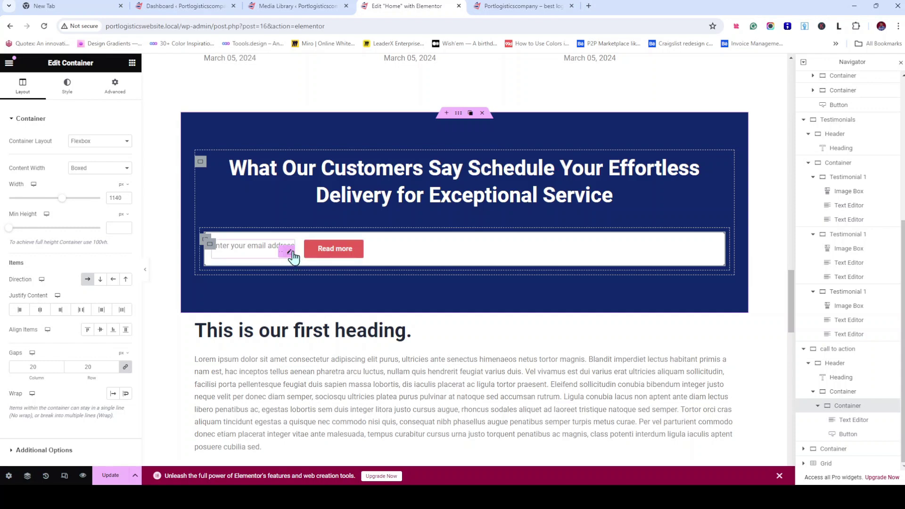
click(291, 254)
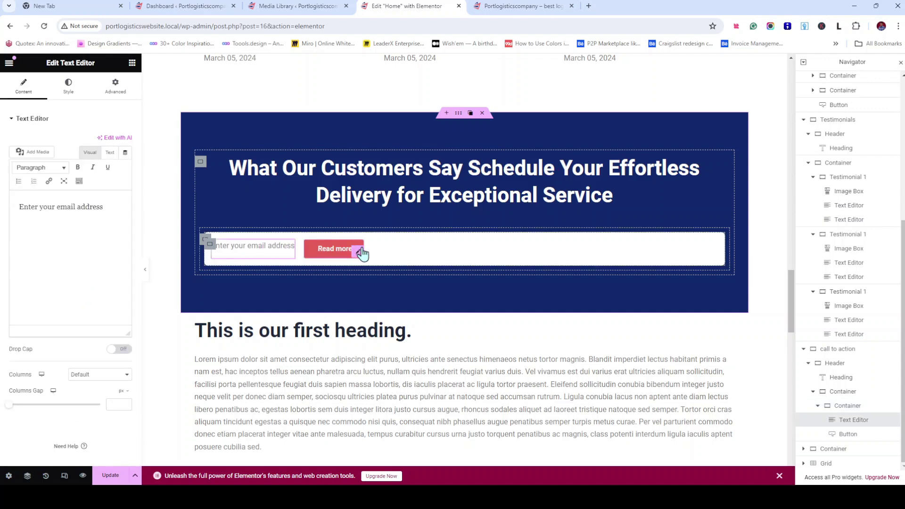
click(362, 254)
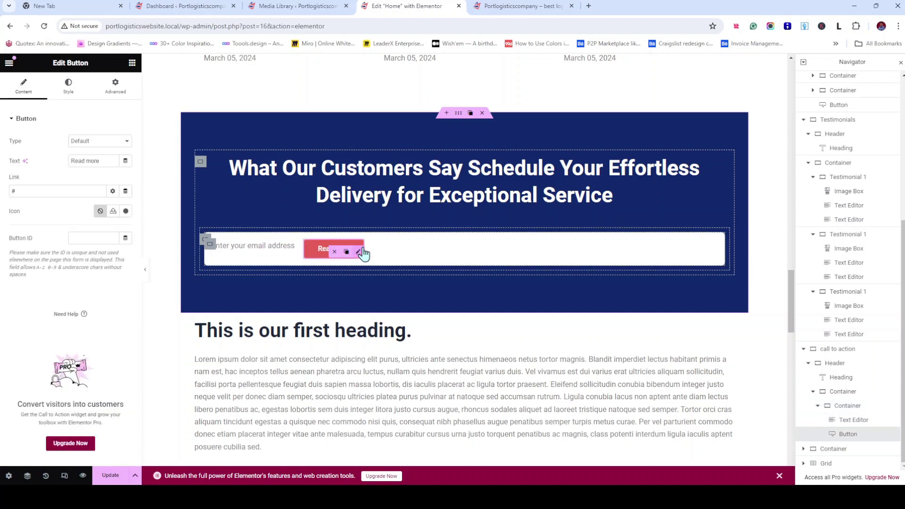
click(81, 89)
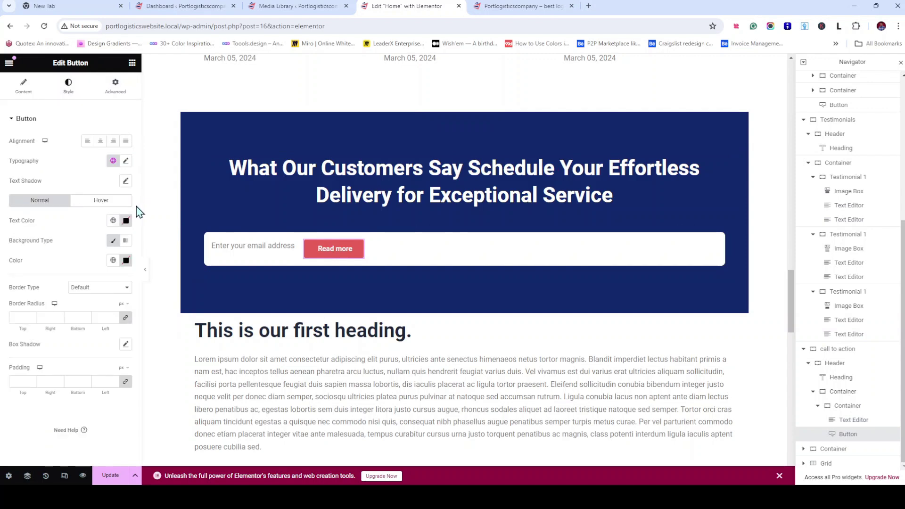
click(117, 90)
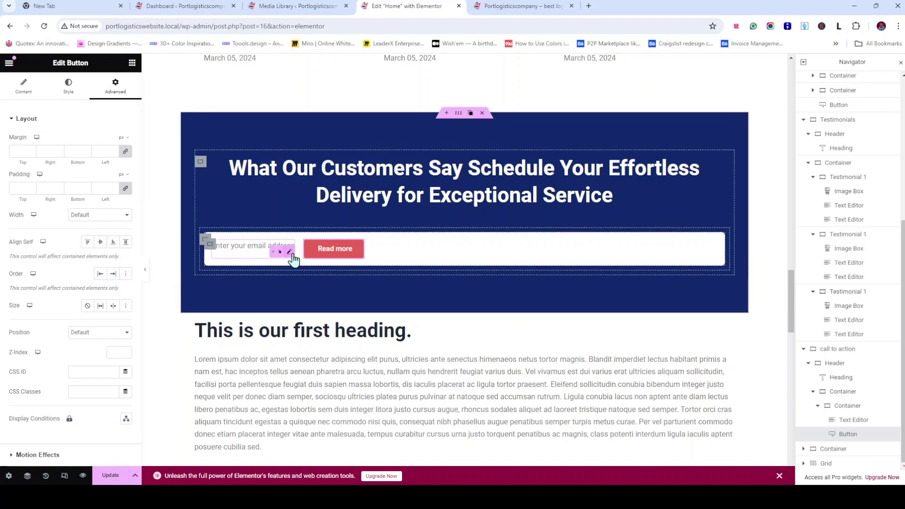
Set the email placeholder text's width to Full Width (100%)
click(290, 252)
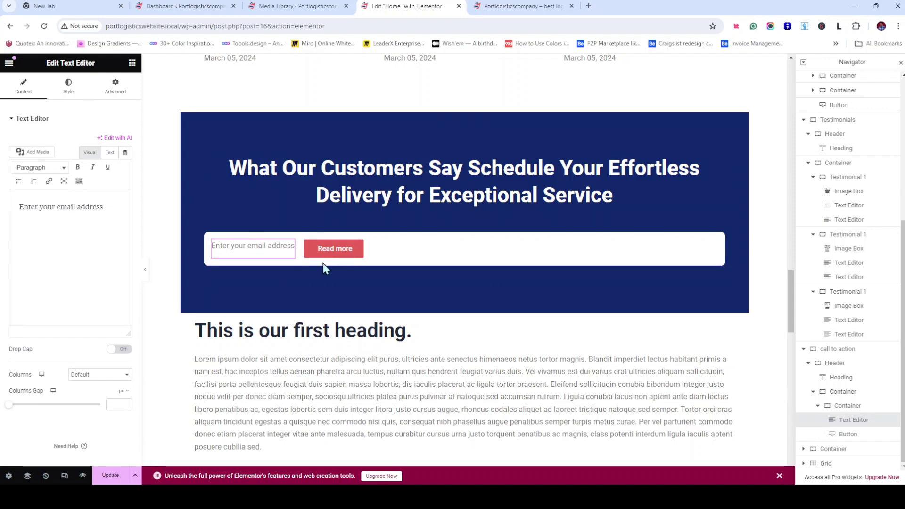
click(119, 95)
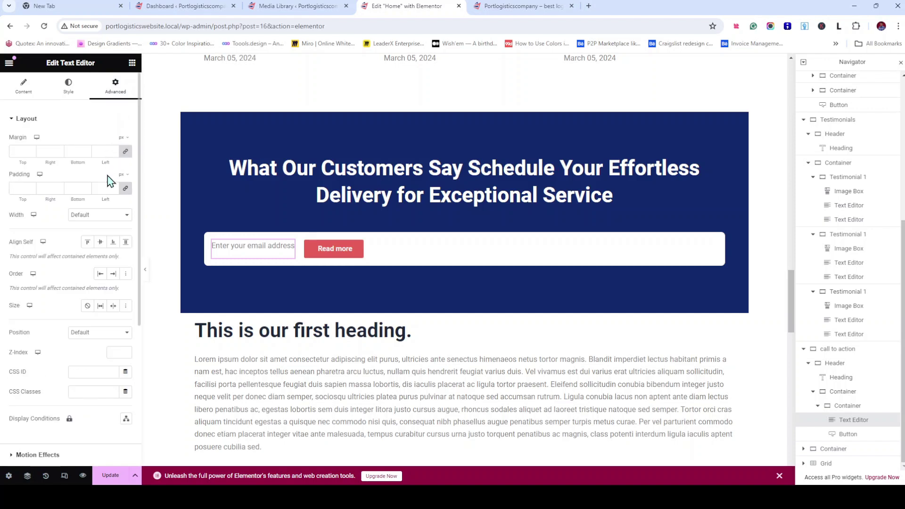
click(108, 238)
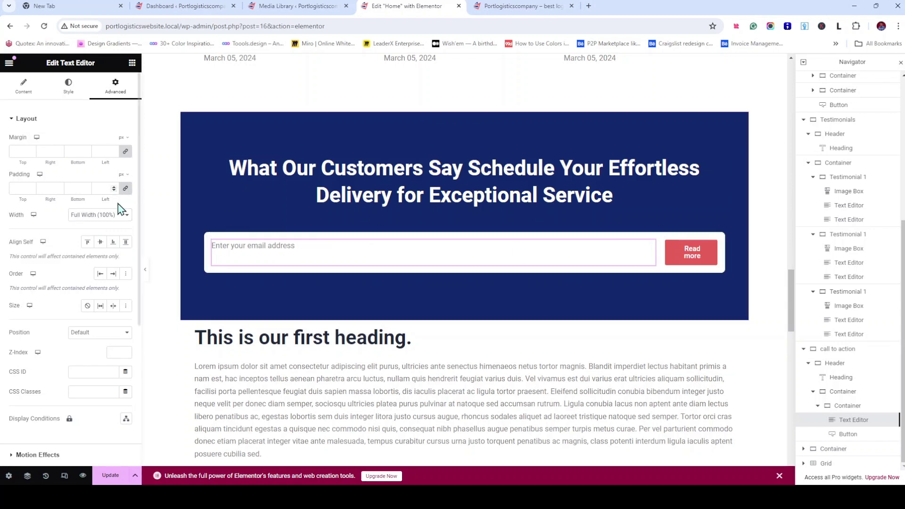
Change the email placeholder text's width to Custom and set it to about 69%
click(25, 88)
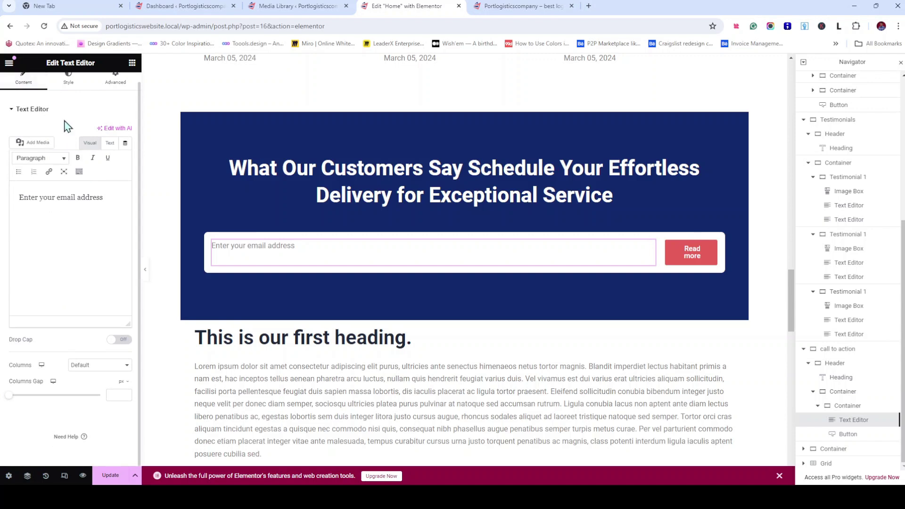
click(69, 86)
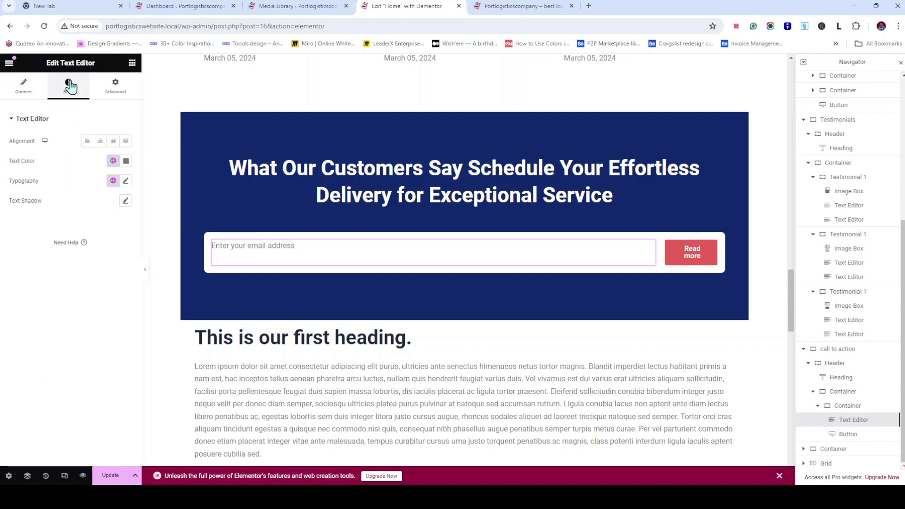
click(115, 92)
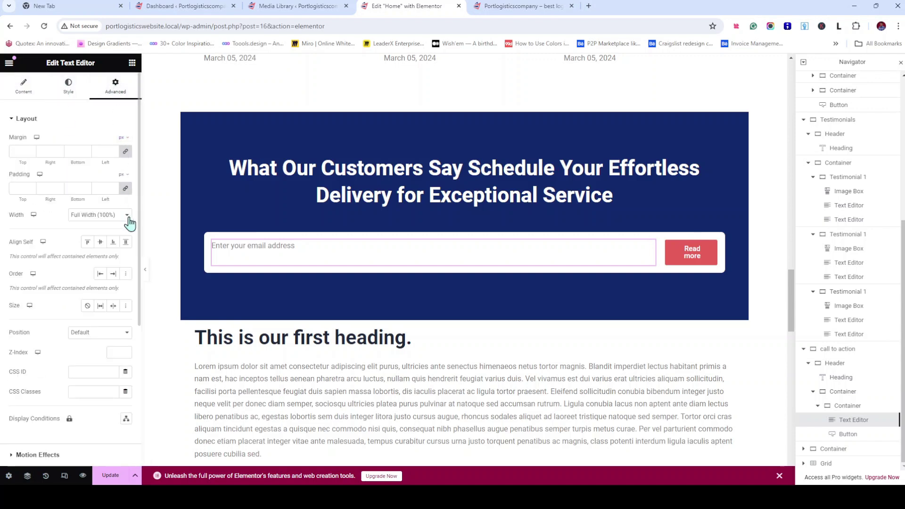
key(c)
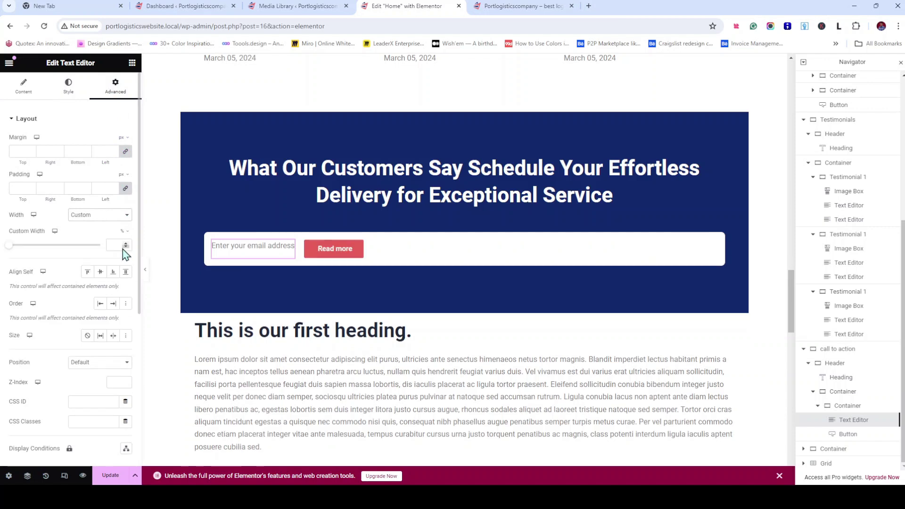
drag(10, 251, 73, 251)
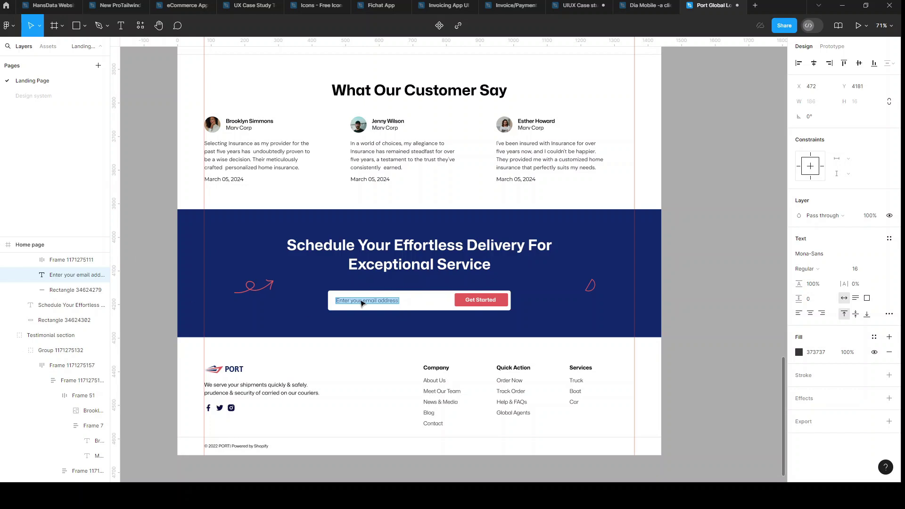
Shorten the call to action heading to "Schedule Your Effortless Delivery for Exceptional Service", matching the Figma design
key(Escape)
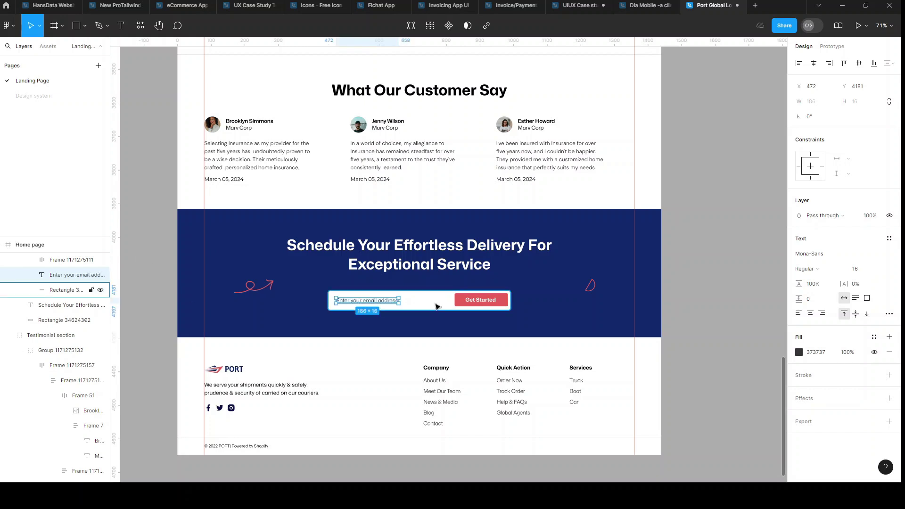
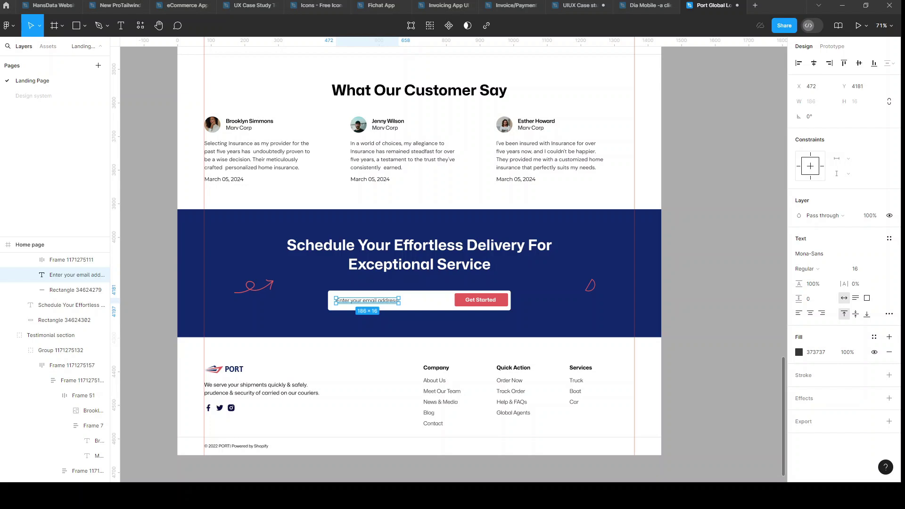
drag(78, 152, 11, 152)
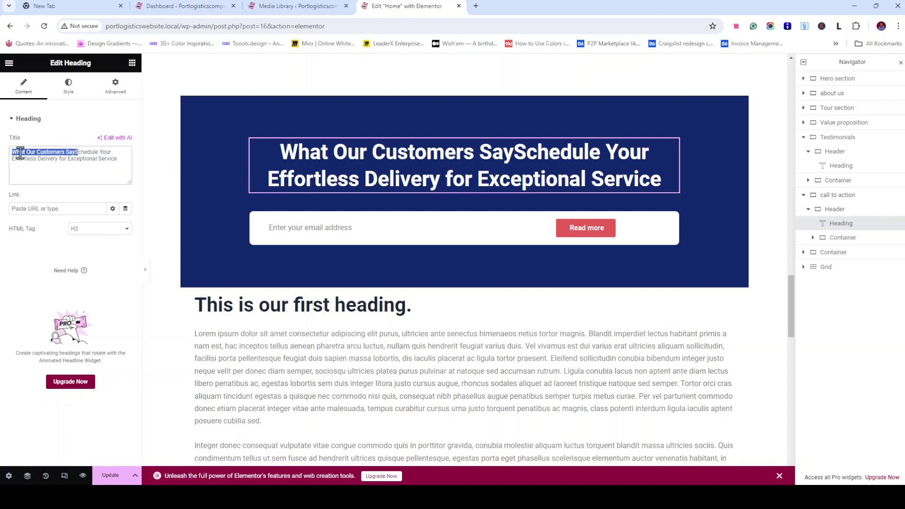
key(BackSpace)
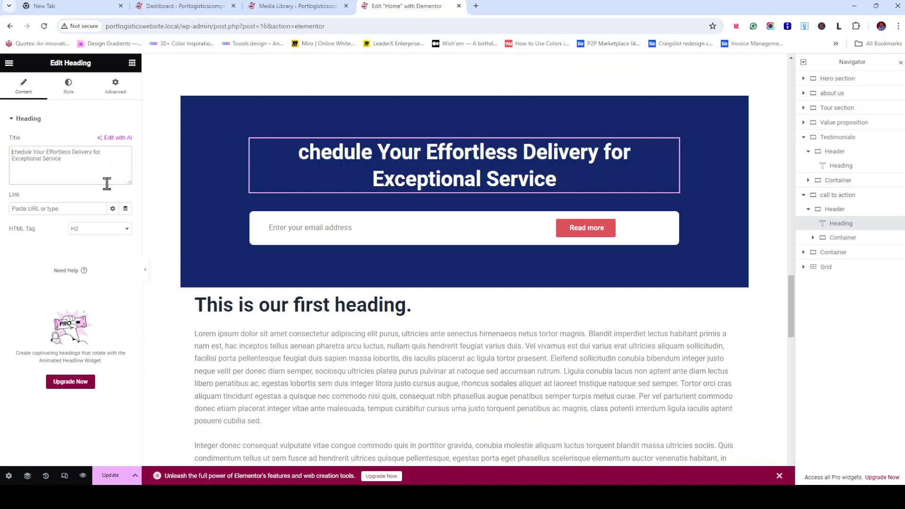
text(S)
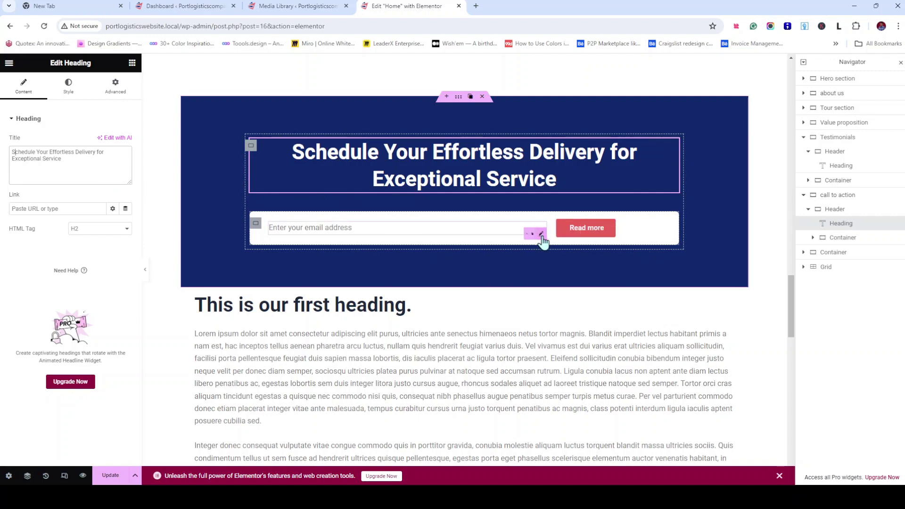
Widen the email placeholder text to a custom width of 79%
click(542, 235)
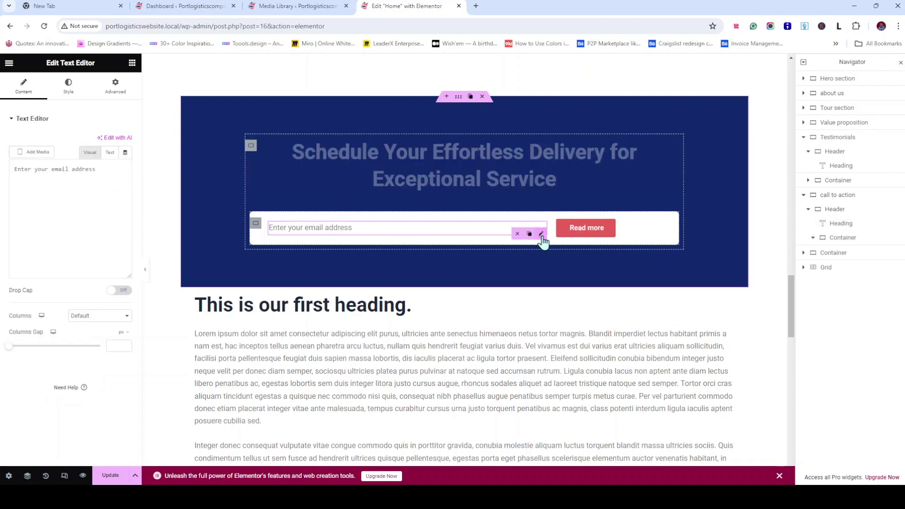
click(114, 90)
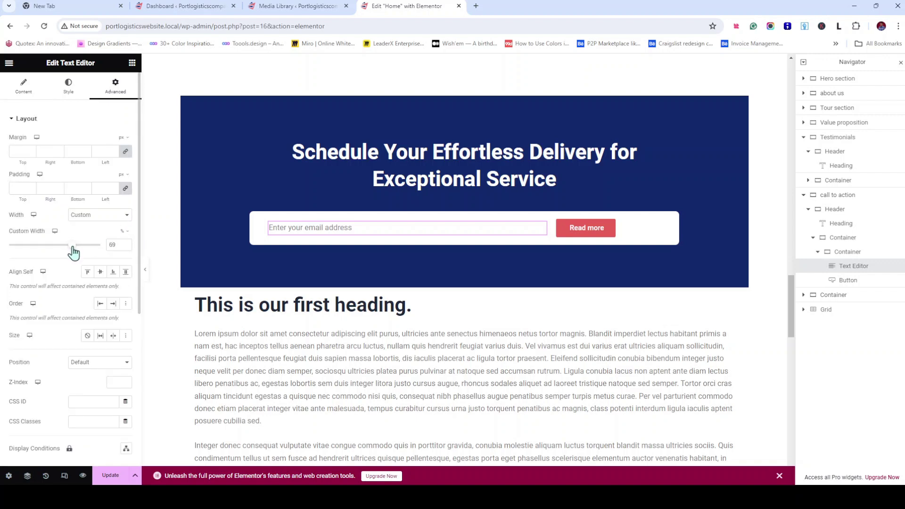
drag(72, 246, 79, 248)
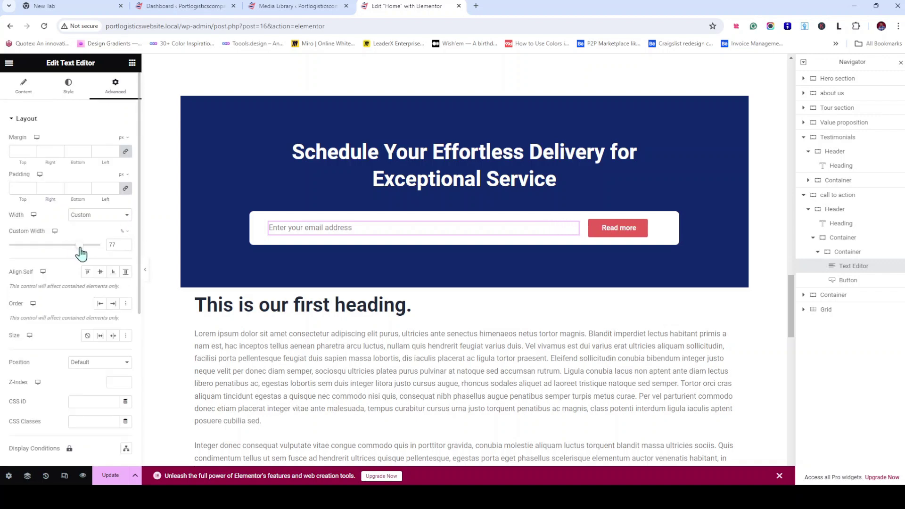
click(126, 243)
click(127, 243)
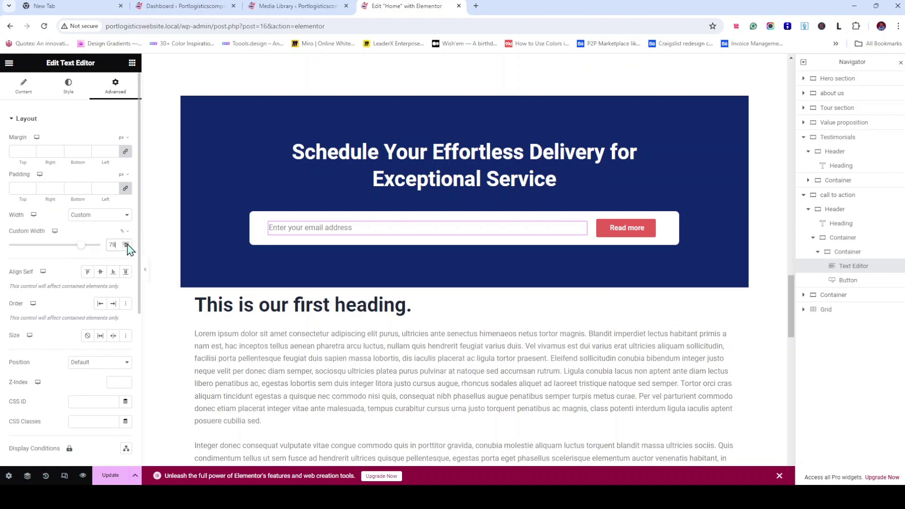
Widen the email placeholder text to a custom width of 82%
click(127, 243)
click(126, 243)
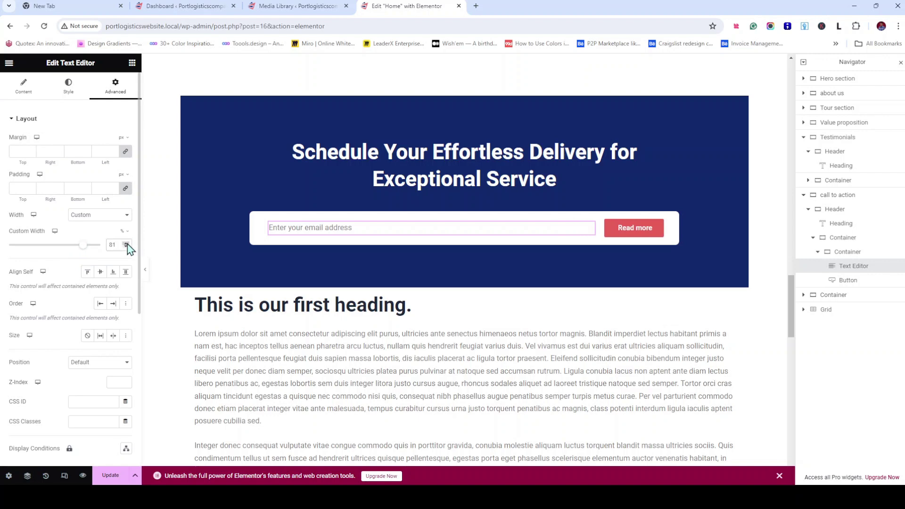
click(126, 243)
click(127, 243)
click(126, 247)
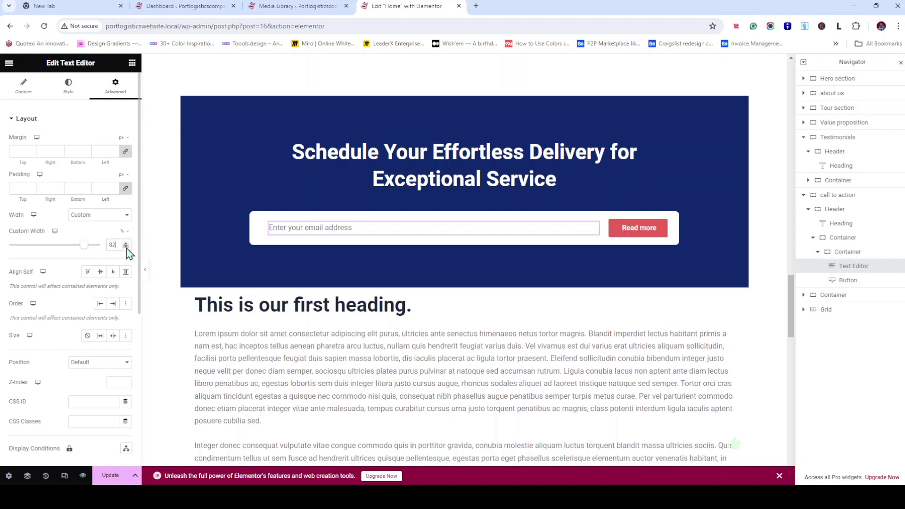
Set the right and left padding of the outer container around the email box to 152 px each
click(848, 255)
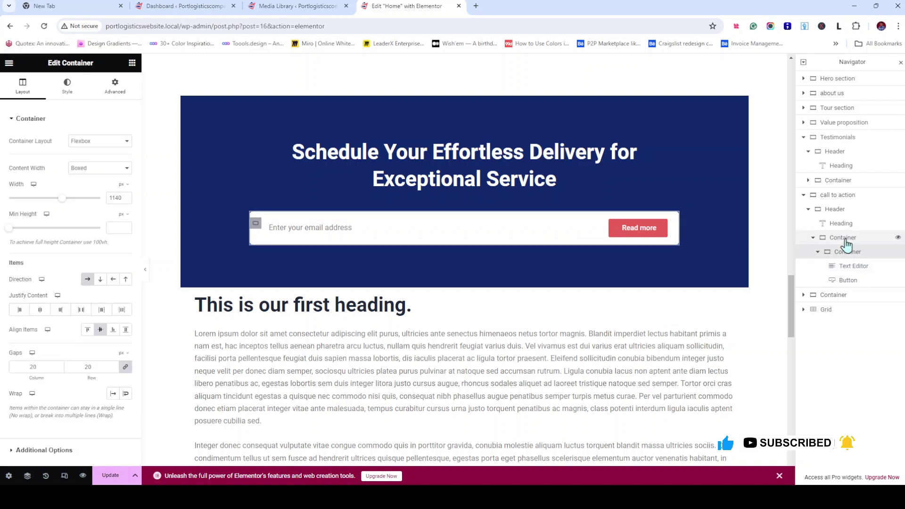
click(847, 239)
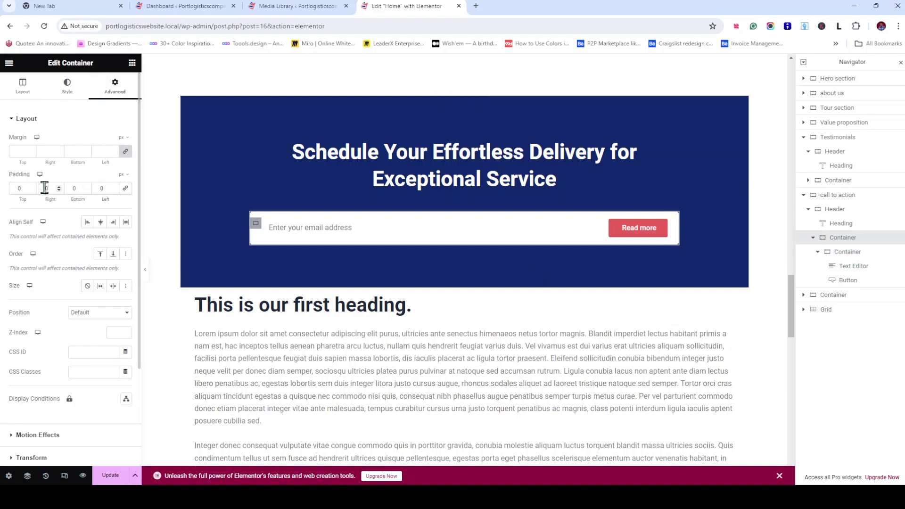
drag(50, 189, 39, 188)
text(152)
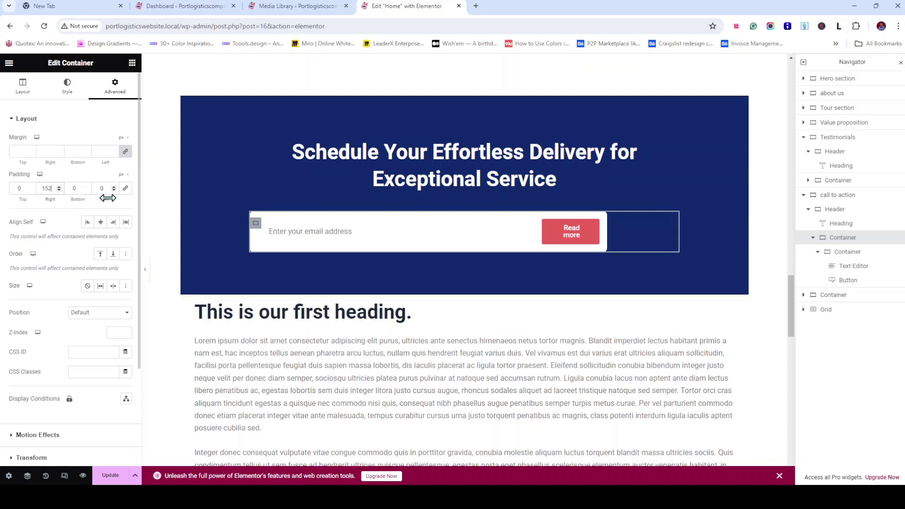
drag(101, 190, 90, 187)
text(152)
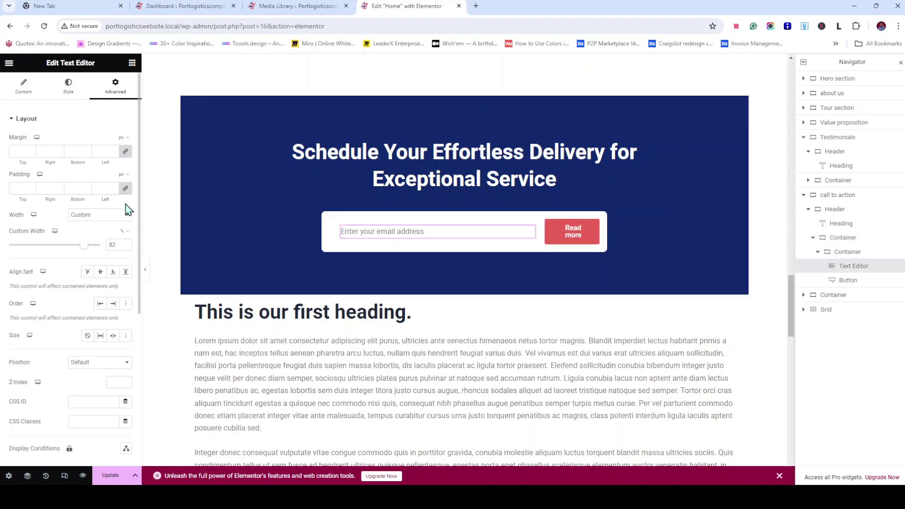
Reduce the email placeholder text's custom width to 73% so the button label fits on one line
click(126, 247)
click(126, 247)
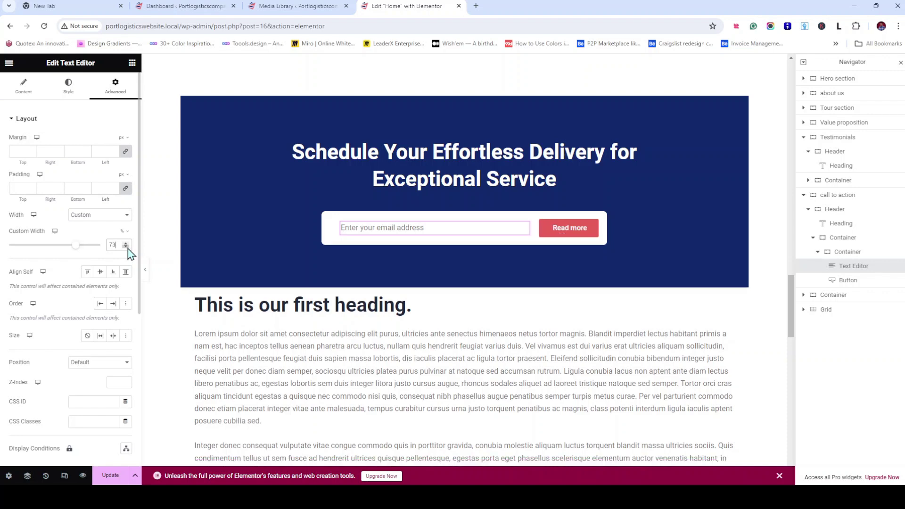
scroll(455, 269, up, 2)
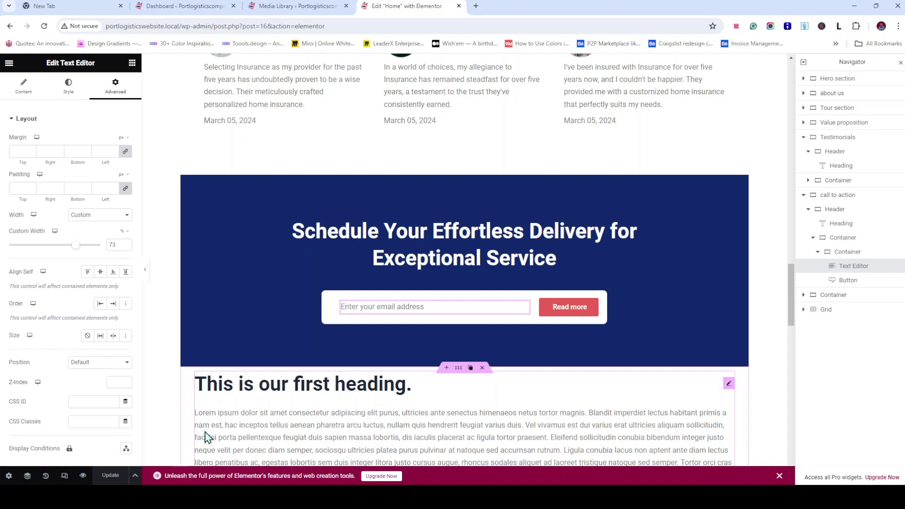
Preview the home page and check all sections, especially the spacing between the statistics and the "Simplify Your Logistical Needs" heading
click(84, 476)
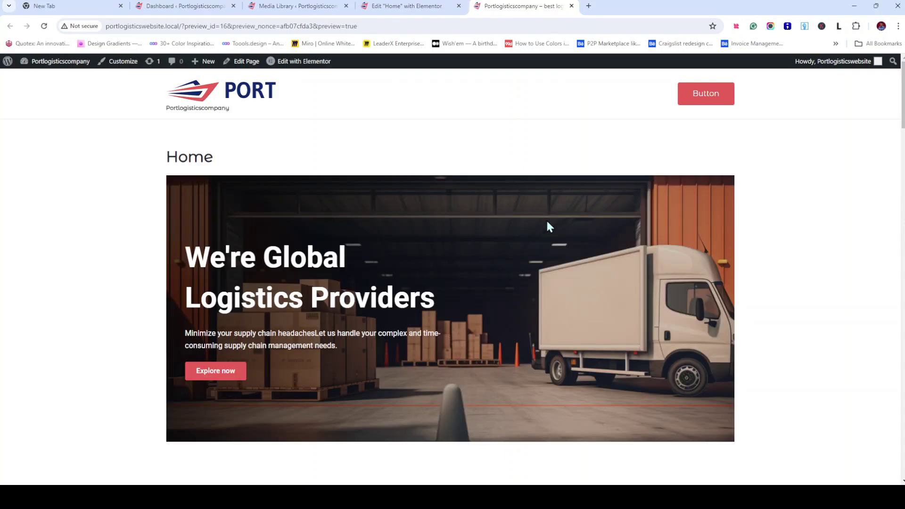
scroll(549, 226, down, 10)
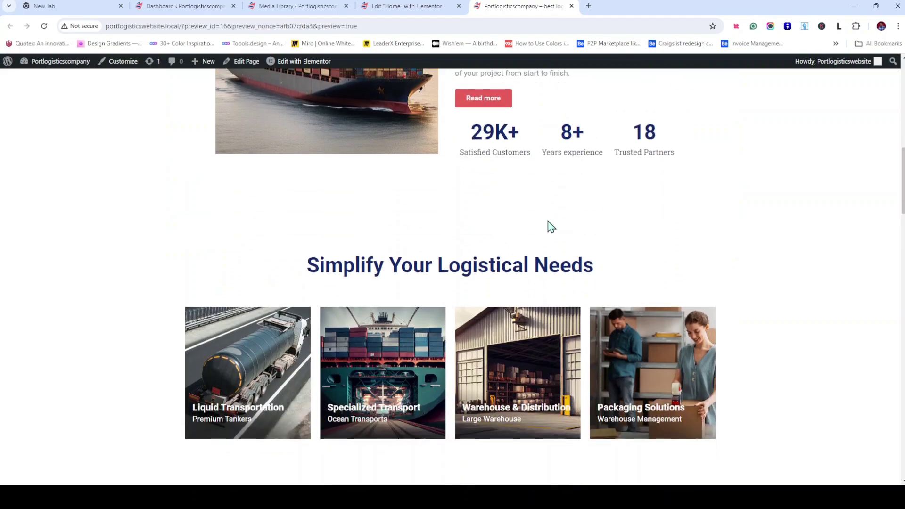
scroll(549, 226, down, 12)
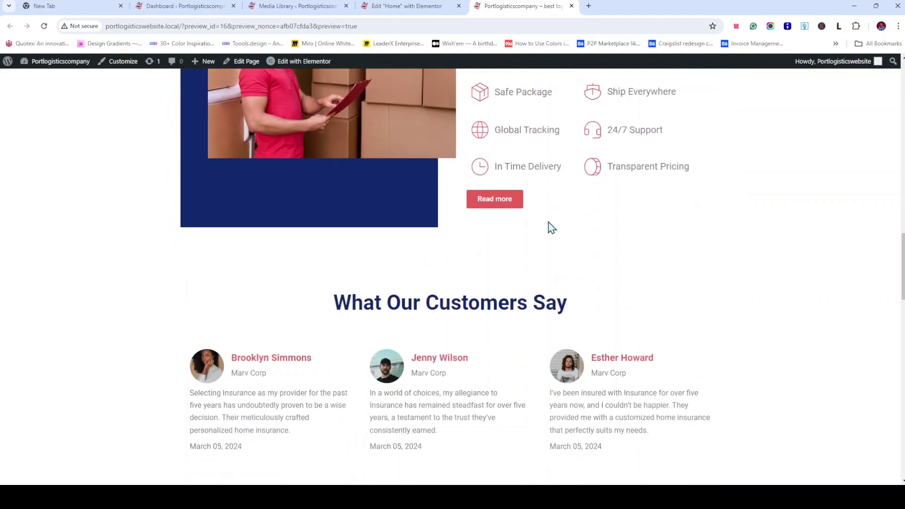
scroll(548, 222, down, 10)
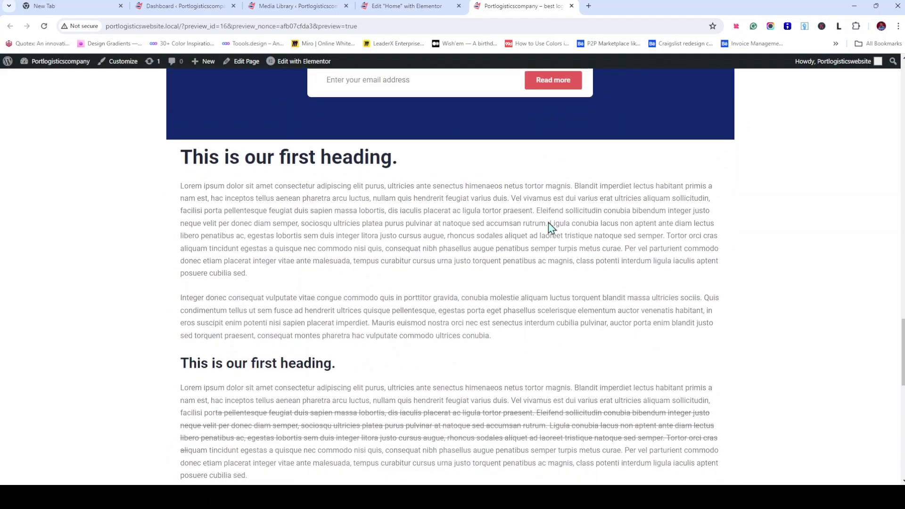
scroll(548, 224, down, 10)
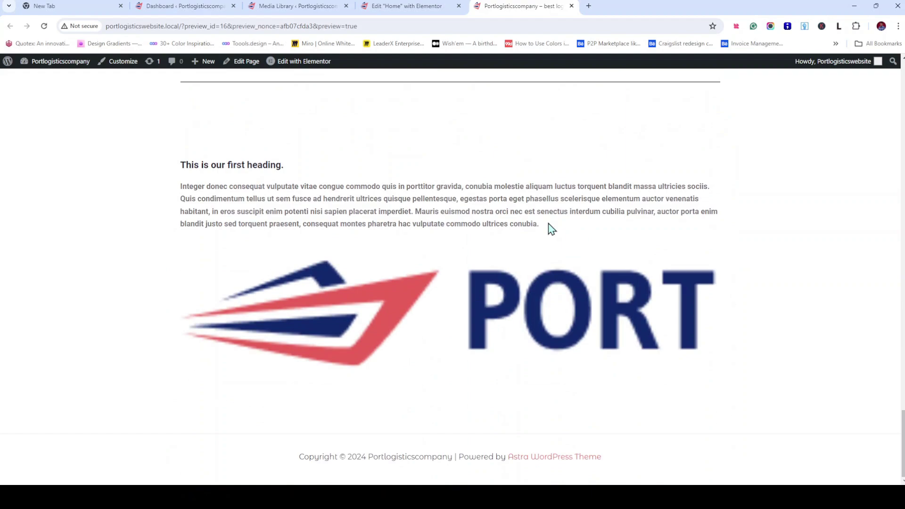
scroll(549, 226, up, 12)
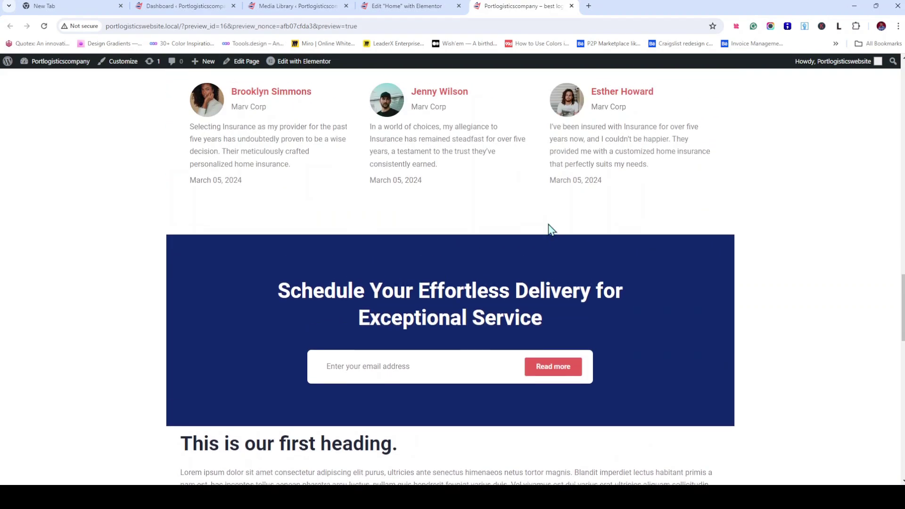
scroll(551, 230, up, 12)
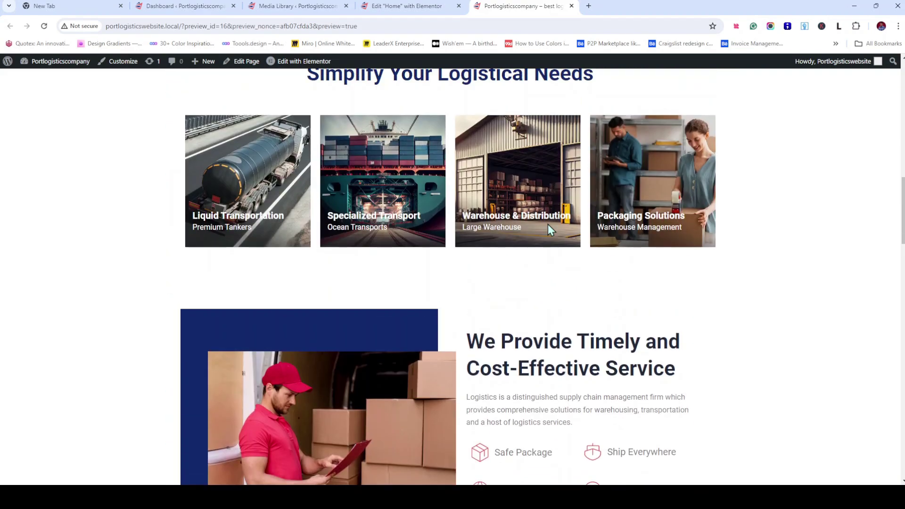
scroll(549, 227, up, 3)
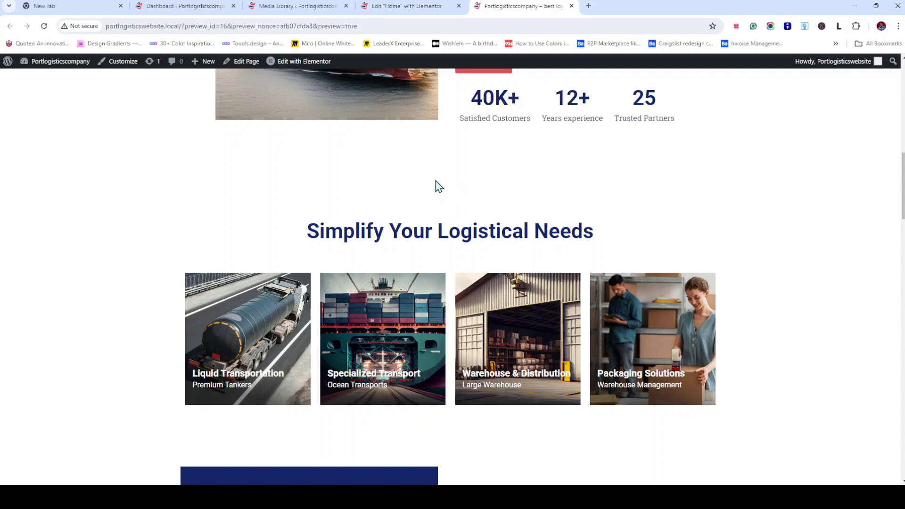
scroll(536, 226, up, 5)
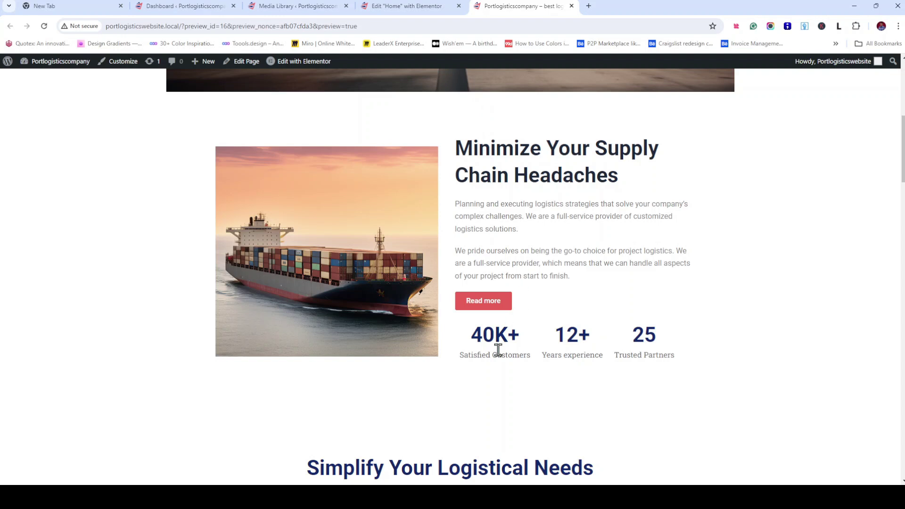
scroll(463, 406, down, 2)
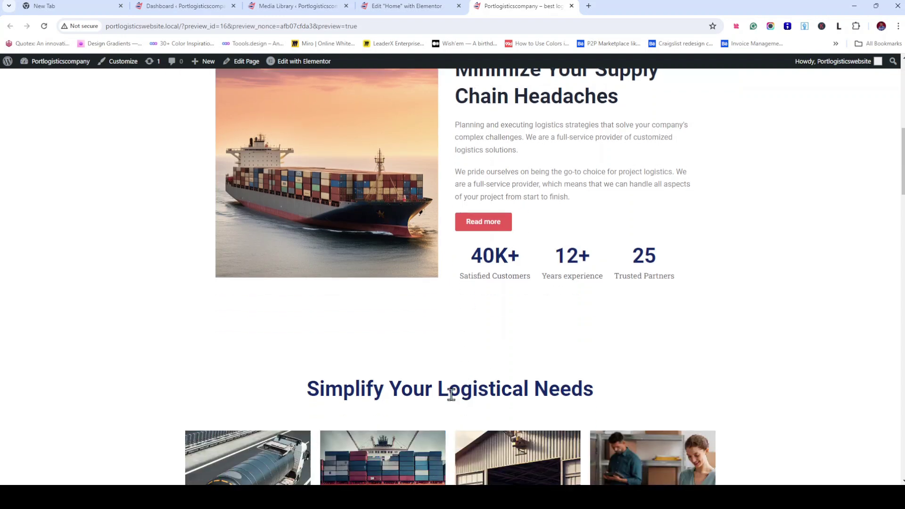
scroll(467, 357, down, 2)
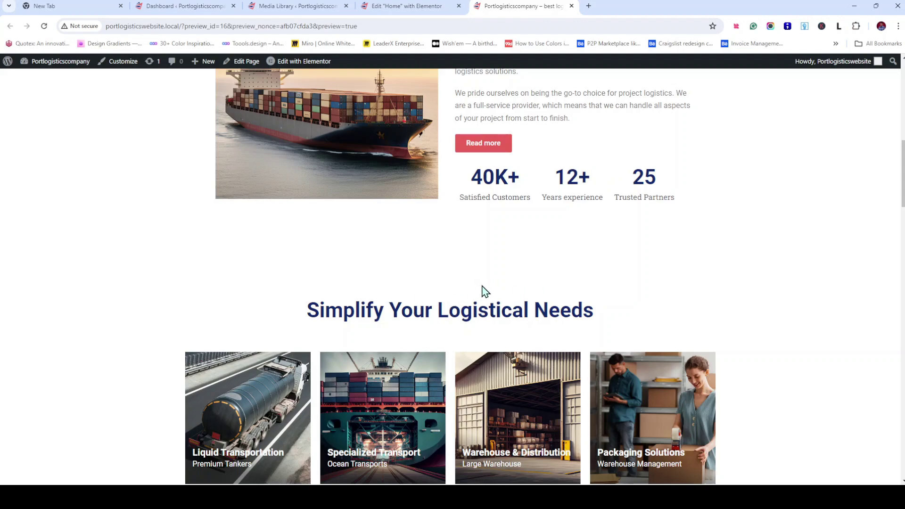
Return to the Elementor editor, set the Tour section's top padding to 0, and update the page
click(415, 6)
scroll(417, 297, up, 16)
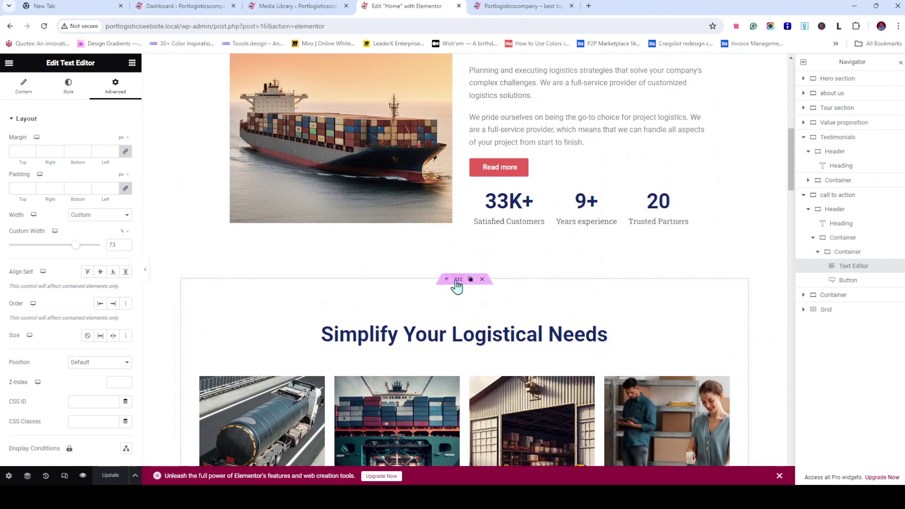
click(494, 263)
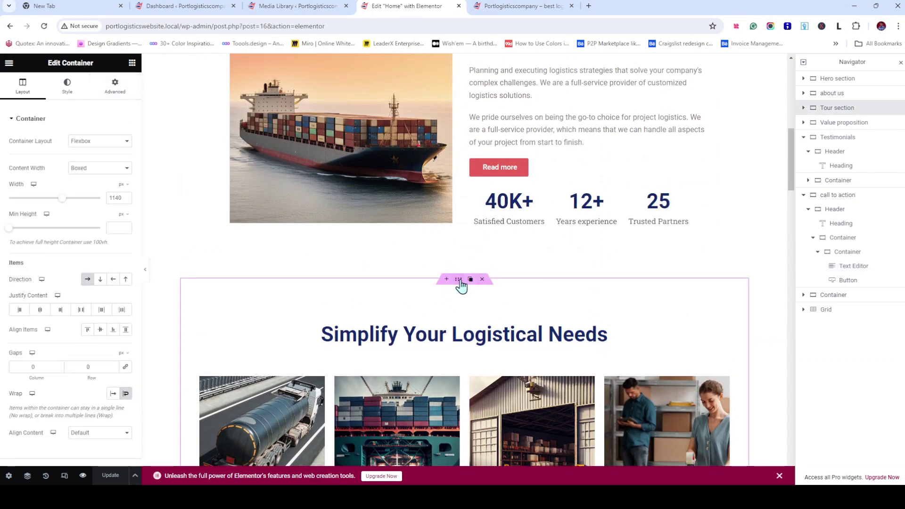
click(118, 91)
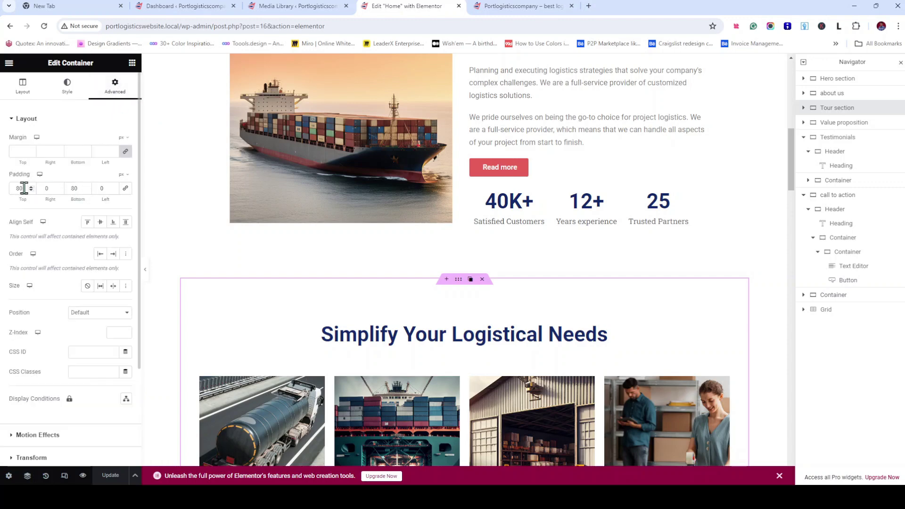
drag(24, 189, 12, 193)
text(0)
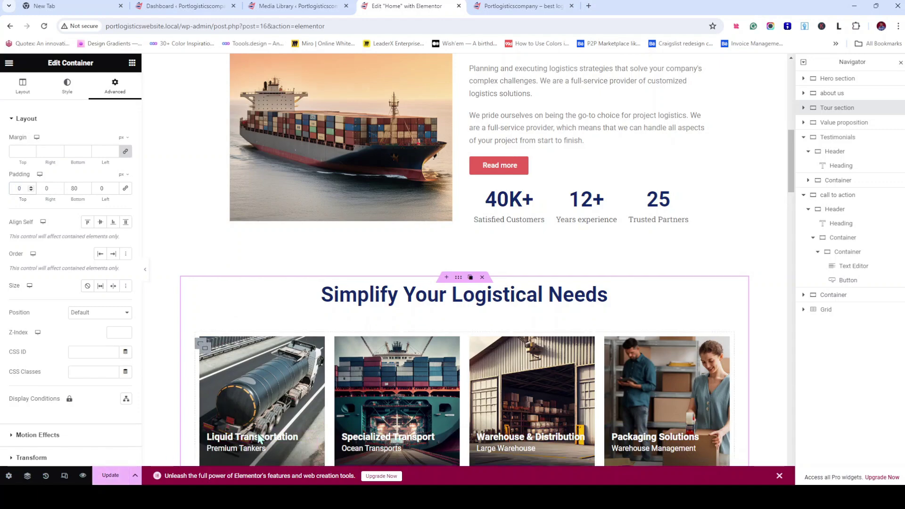
scroll(259, 438, down, 2)
click(110, 475)
scroll(489, 325, down, 6)
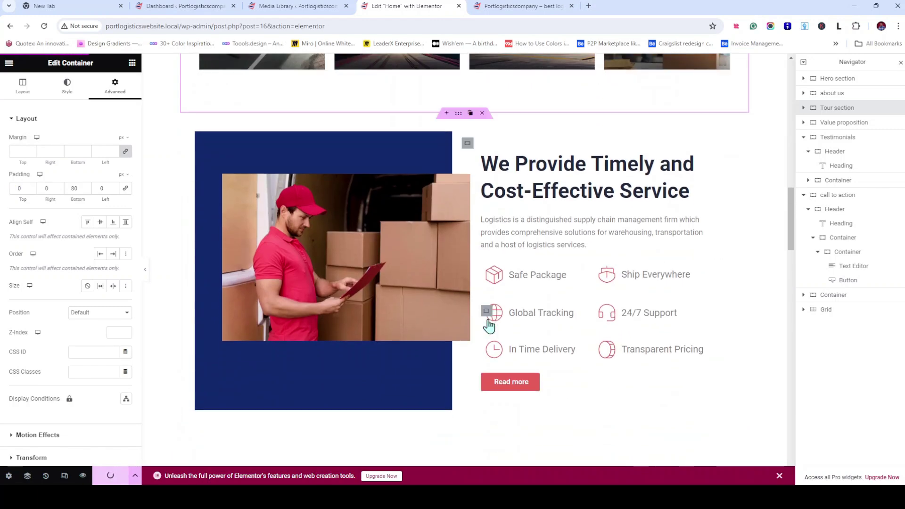
scroll(489, 325, down, 10)
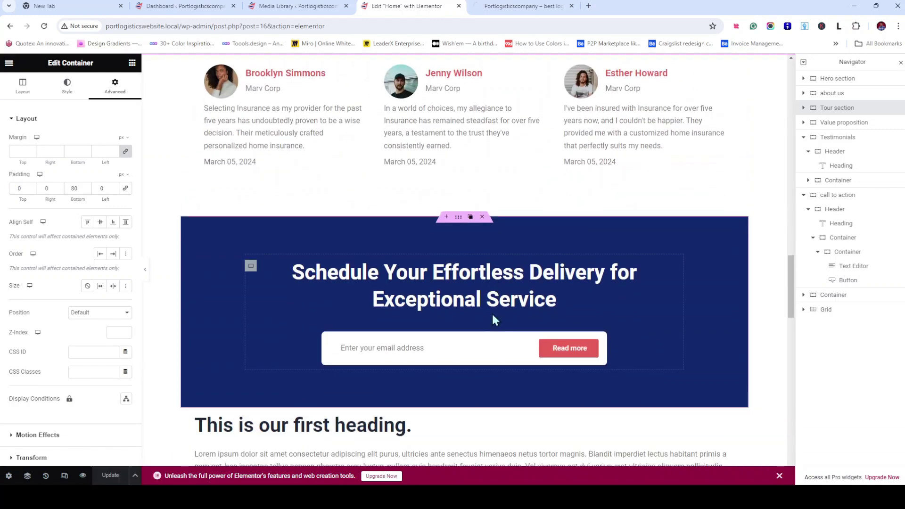
scroll(492, 313, down, 2)
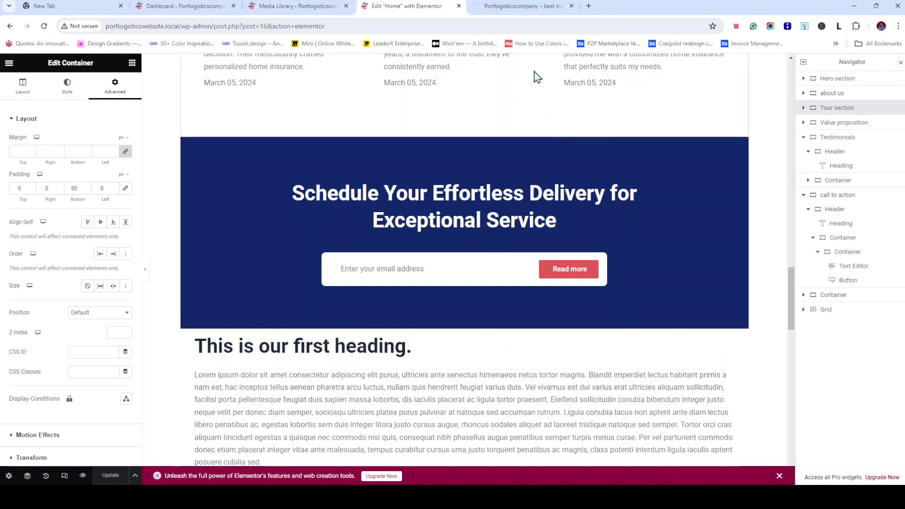
Review the updated home page preview from the Tour section spacing down to the footer, then return to the editor
click(521, 6)
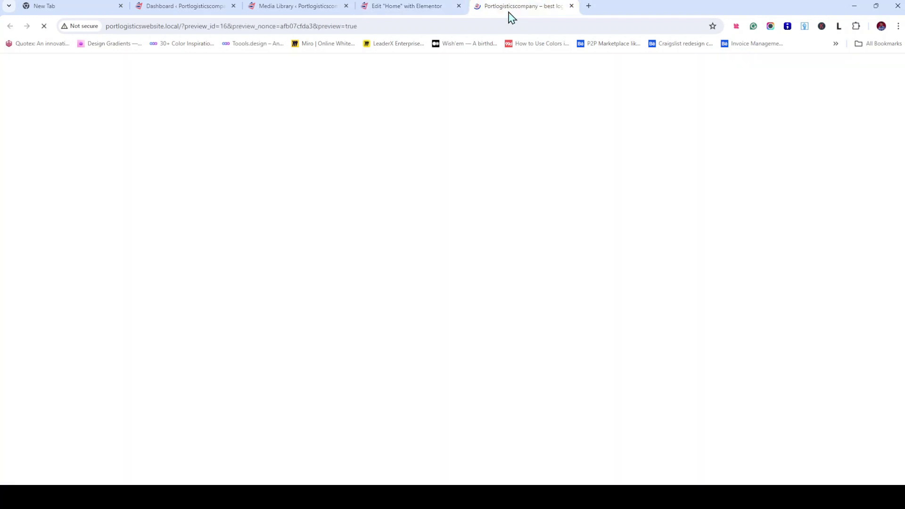
scroll(466, 156, down, 8)
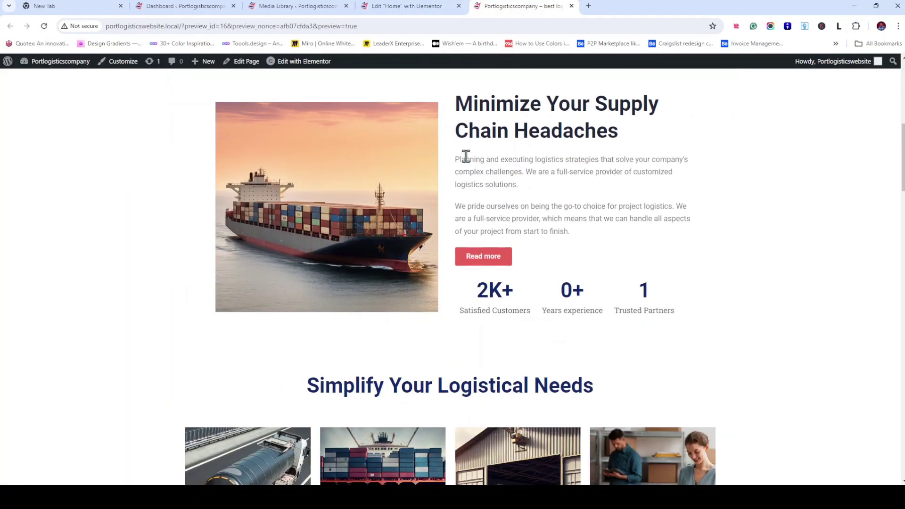
scroll(466, 156, down, 2)
scroll(749, 279, down, 2)
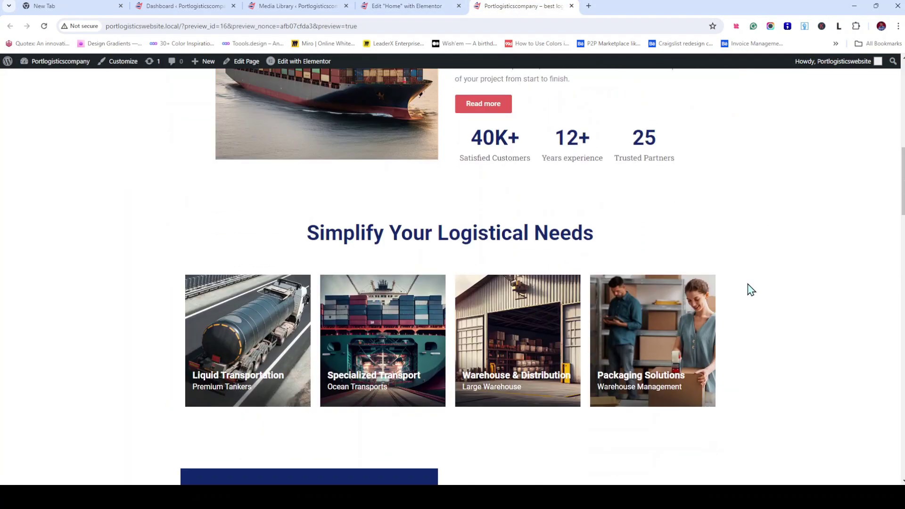
scroll(750, 289, down, 15)
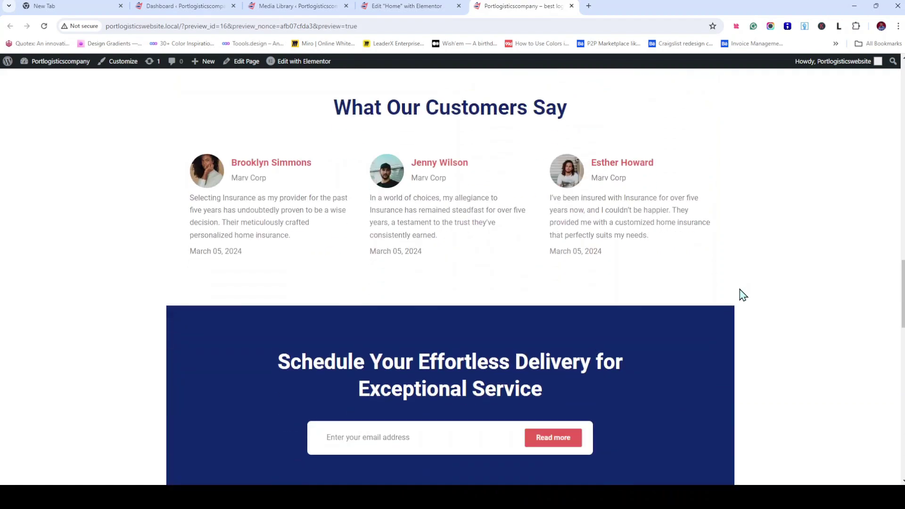
scroll(744, 294, down, 10)
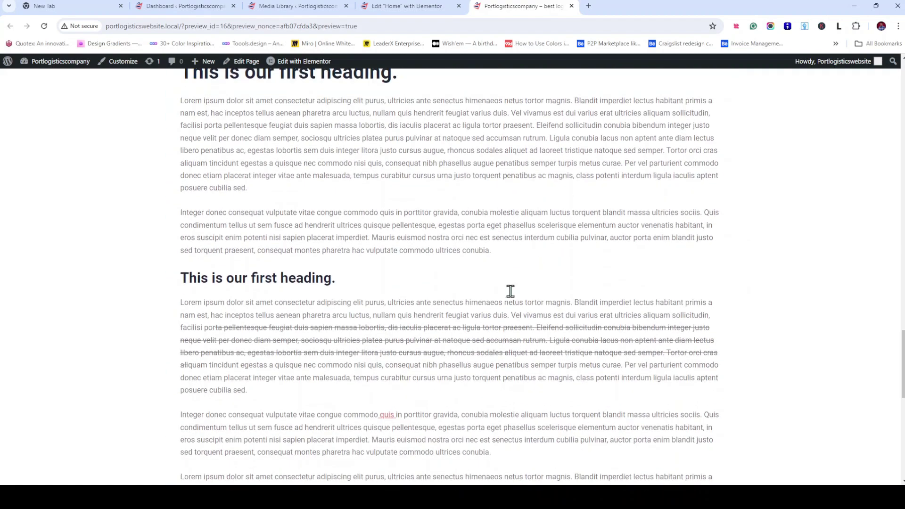
scroll(510, 291, up, 4)
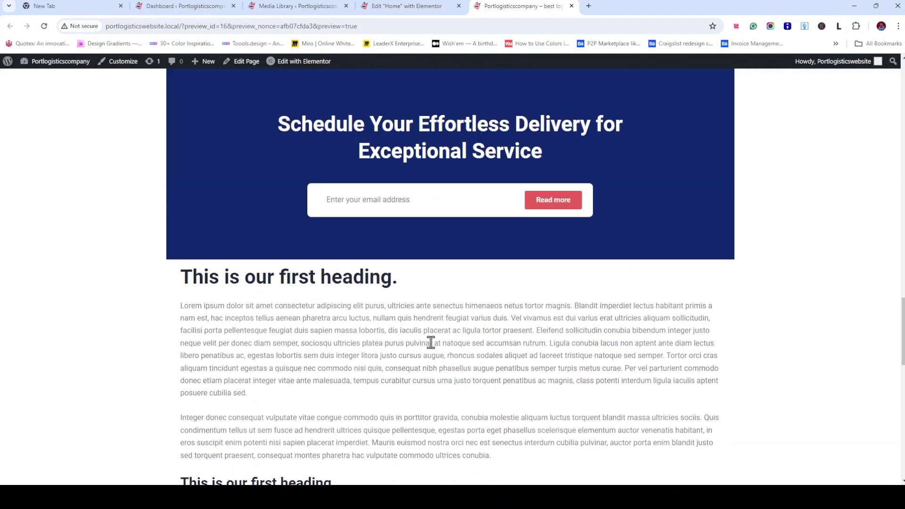
scroll(524, 372, down, 6)
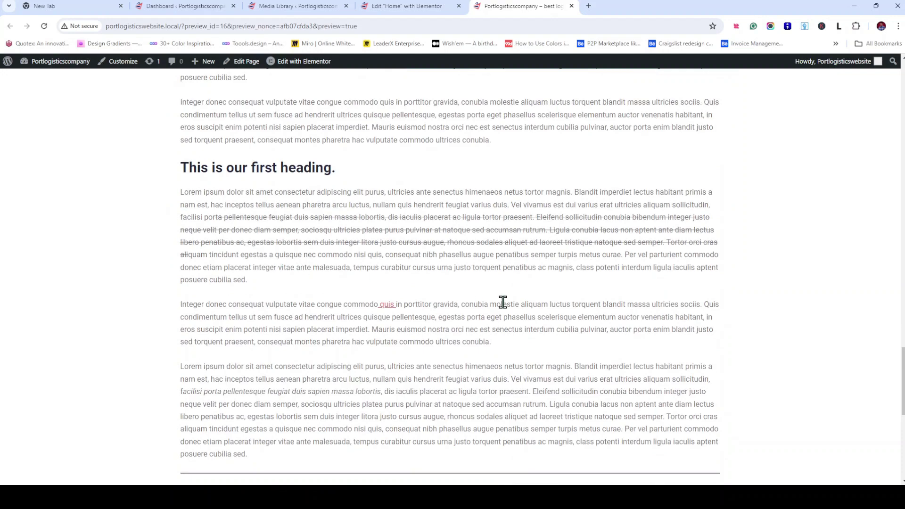
scroll(503, 302, down, 8)
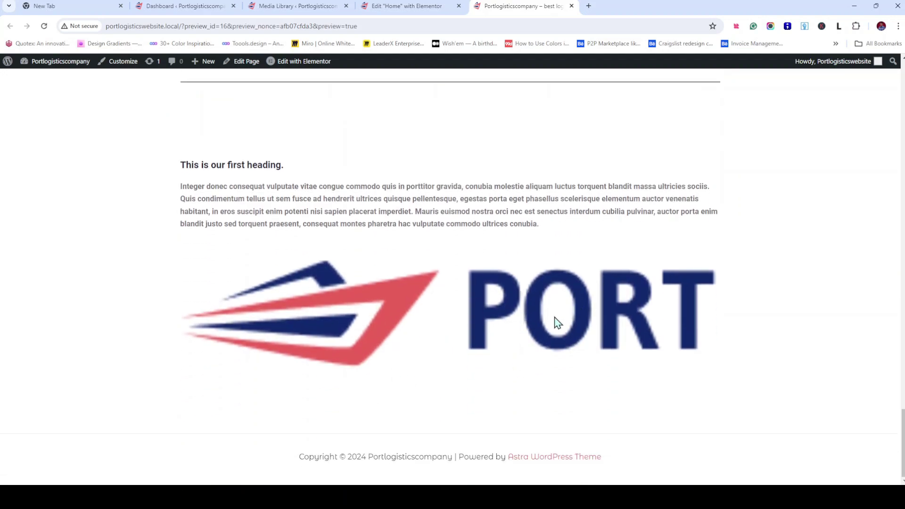
scroll(551, 316, up, 14)
click(407, 7)
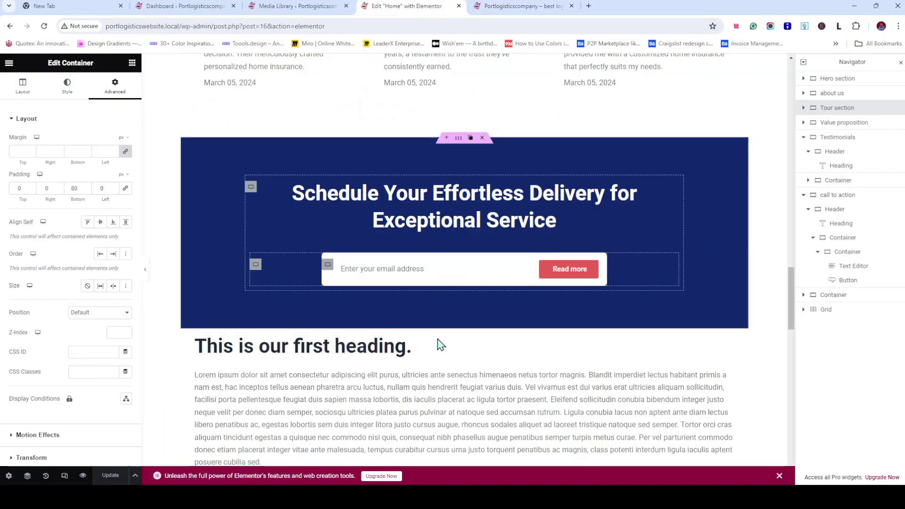
Delete the placeholder text container and the empty grid below the call to action section, and save the page
mouse_move(476, 355)
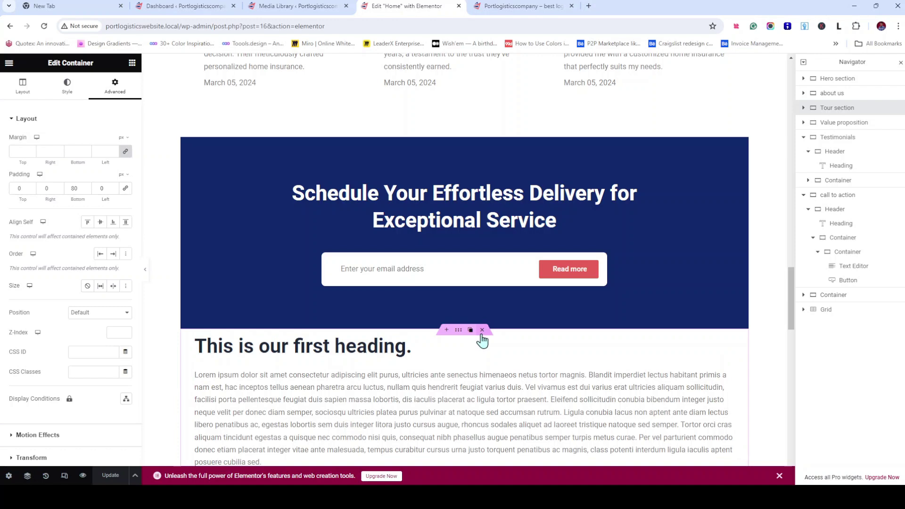
click(482, 330)
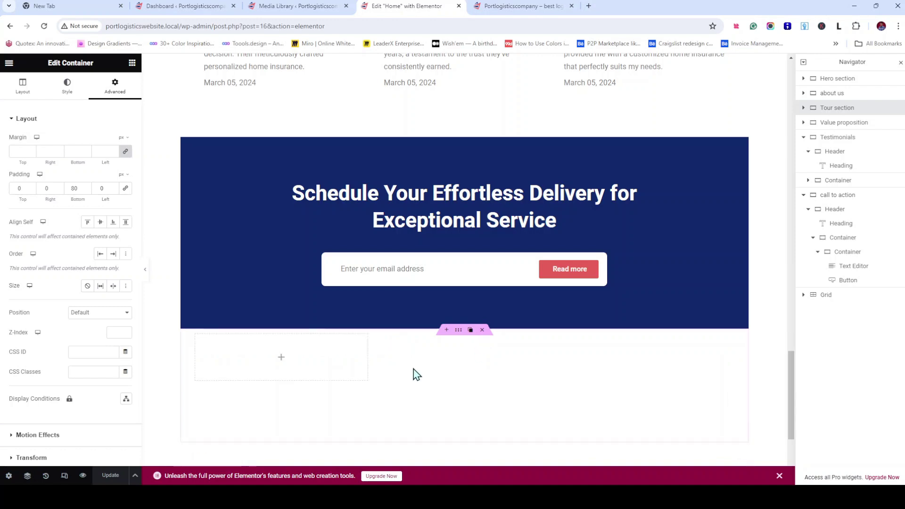
click(484, 331)
scroll(486, 335, down, 1)
scroll(491, 344, up, 15)
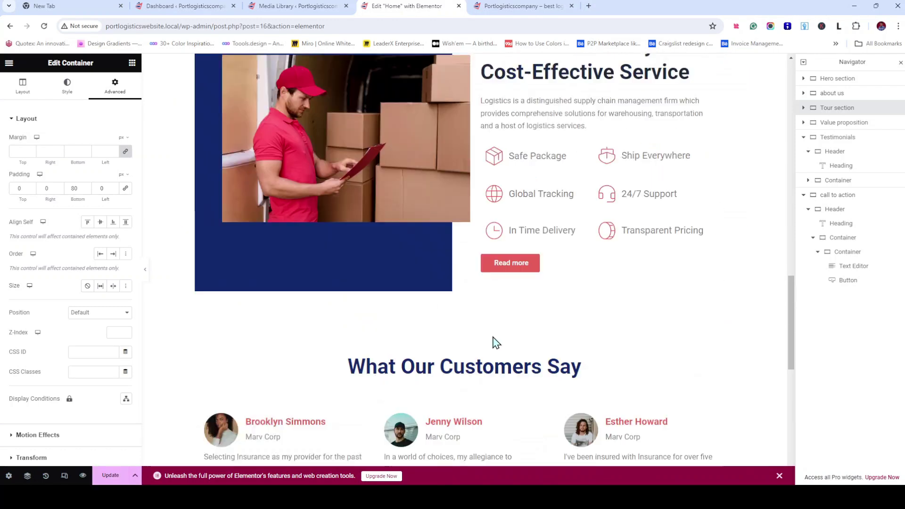
scroll(499, 336, up, 10)
key(ctrl+s)
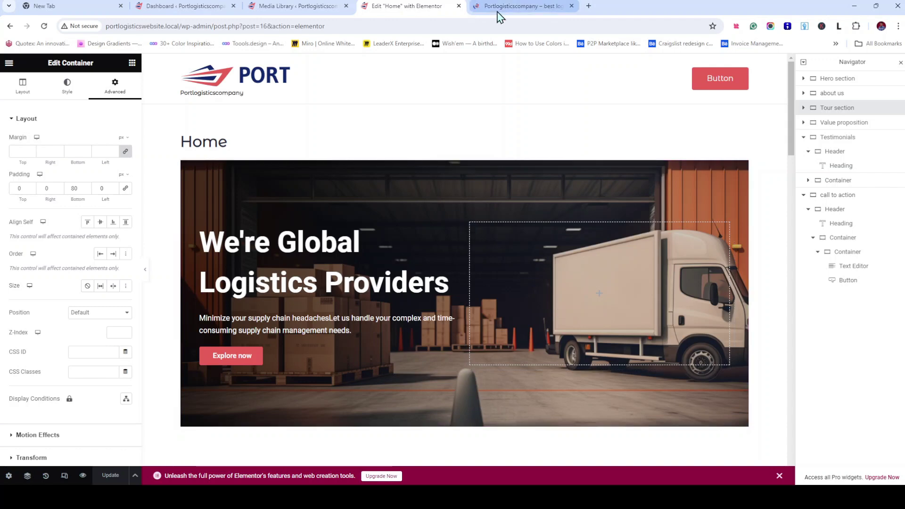
Review the updated home page preview from the hero section down to the footer, then return to the Elementor editor
click(519, 7)
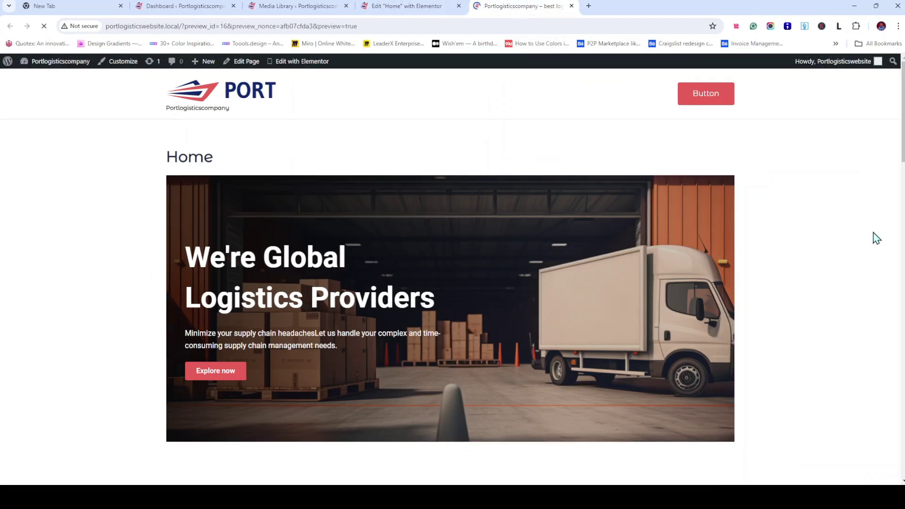
scroll(875, 241, down, 15)
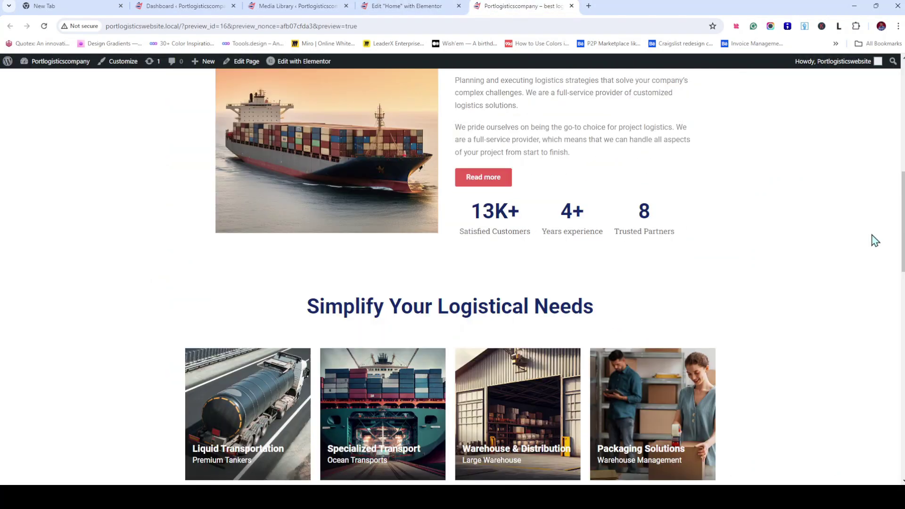
scroll(875, 240, down, 10)
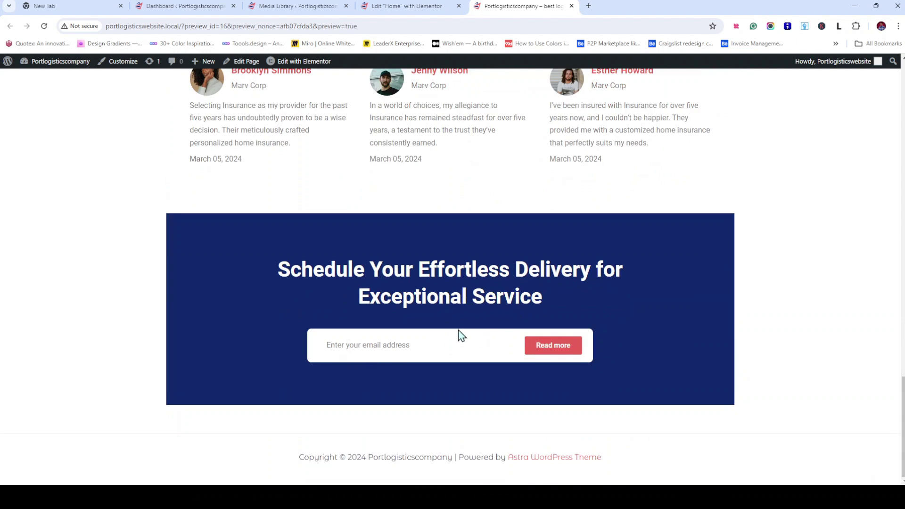
scroll(461, 335, up, 20)
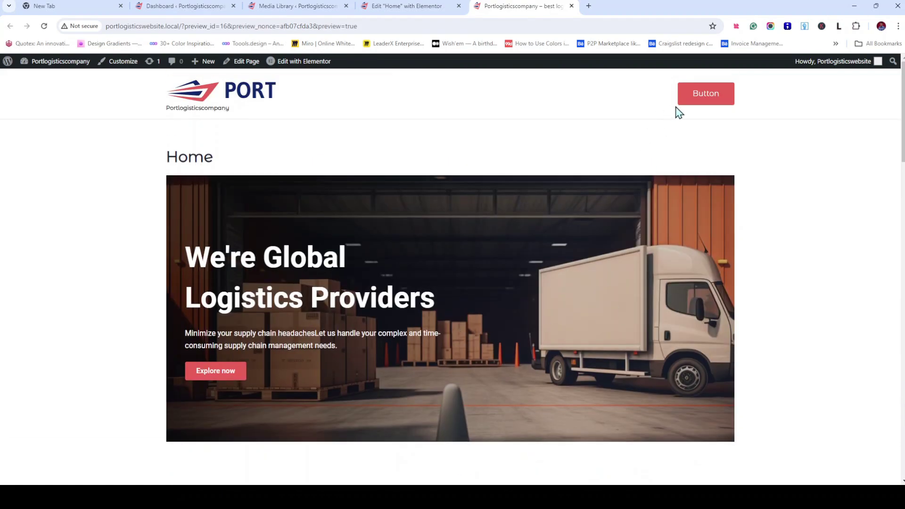
click(424, 6)
scroll(468, 197, down, 6)
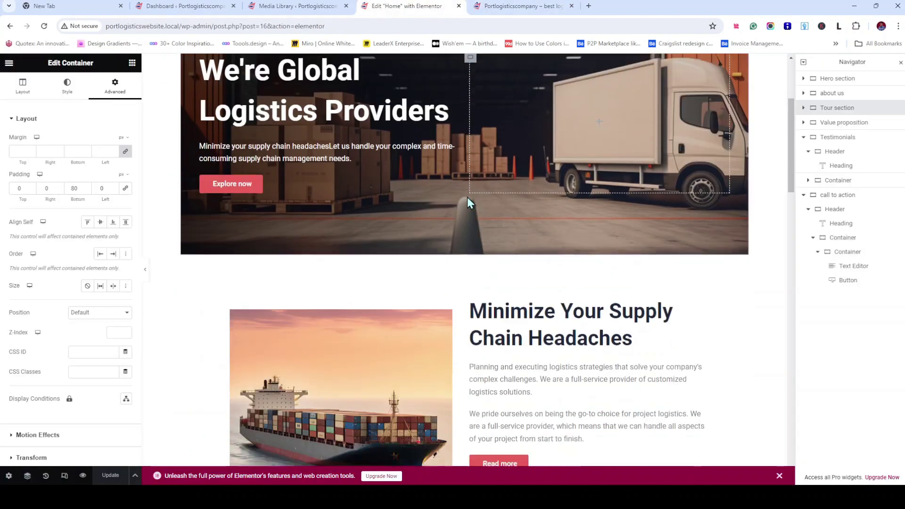
scroll(468, 195, up, 6)
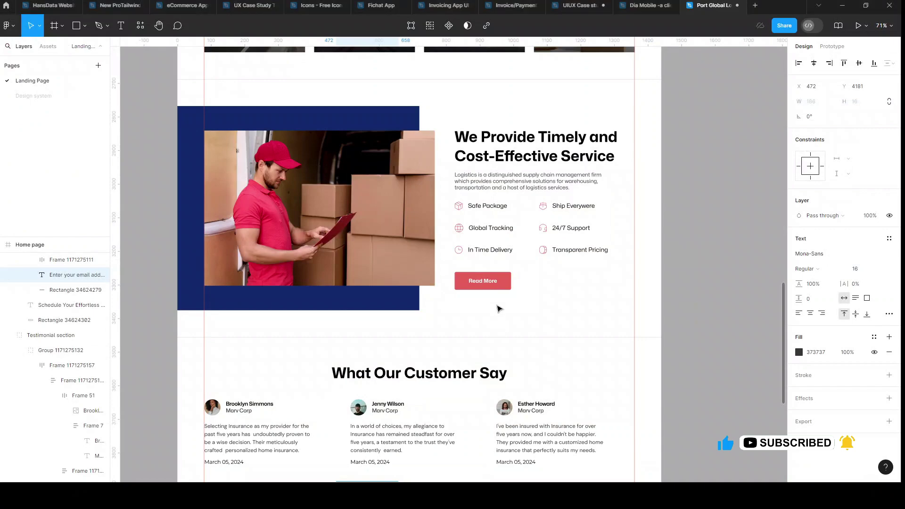
Switch to the Figma design and examine the landing page from the header navigation down to the footer
scroll(498, 307, up, 10)
scroll(499, 307, up, 10)
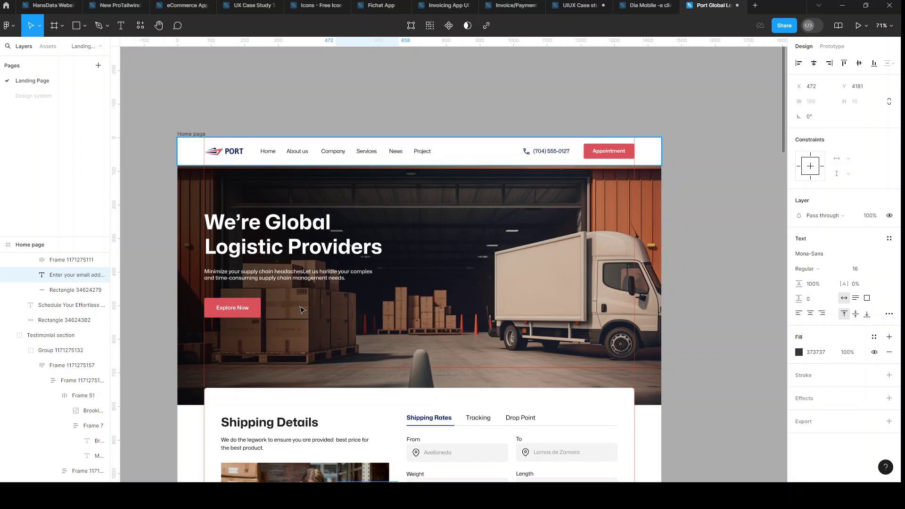
scroll(302, 309, down, 12)
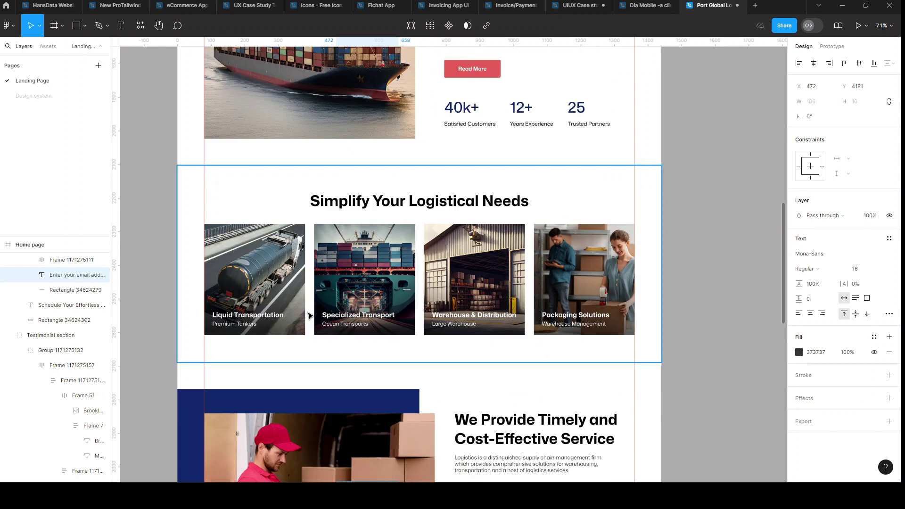
scroll(309, 315, down, 14)
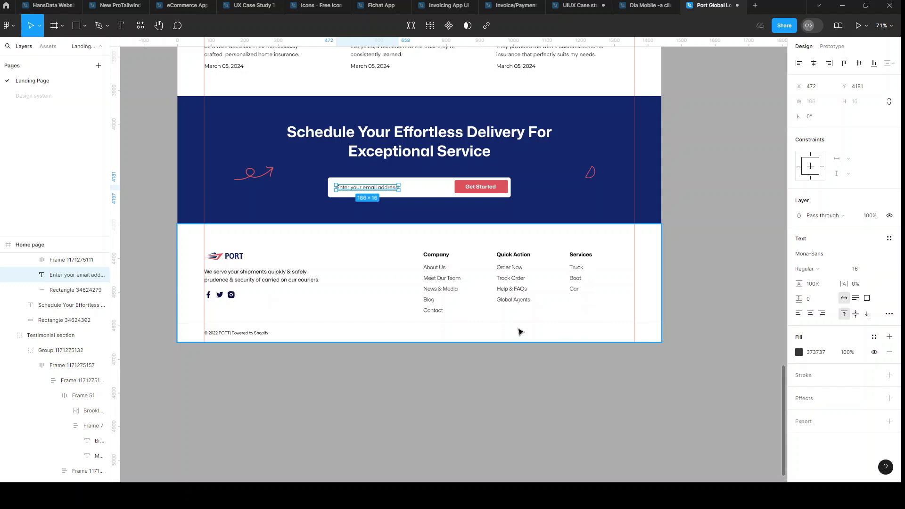
scroll(516, 335, up, 15)
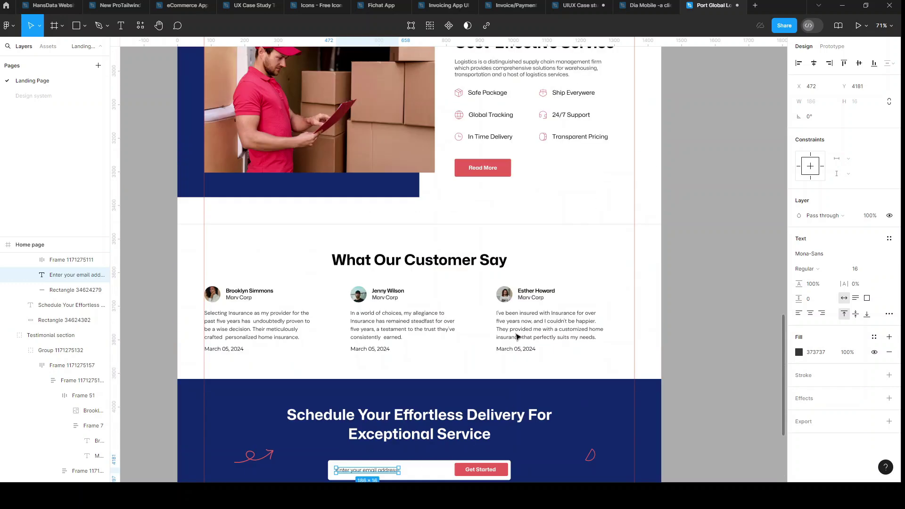
scroll(519, 337, up, 10)
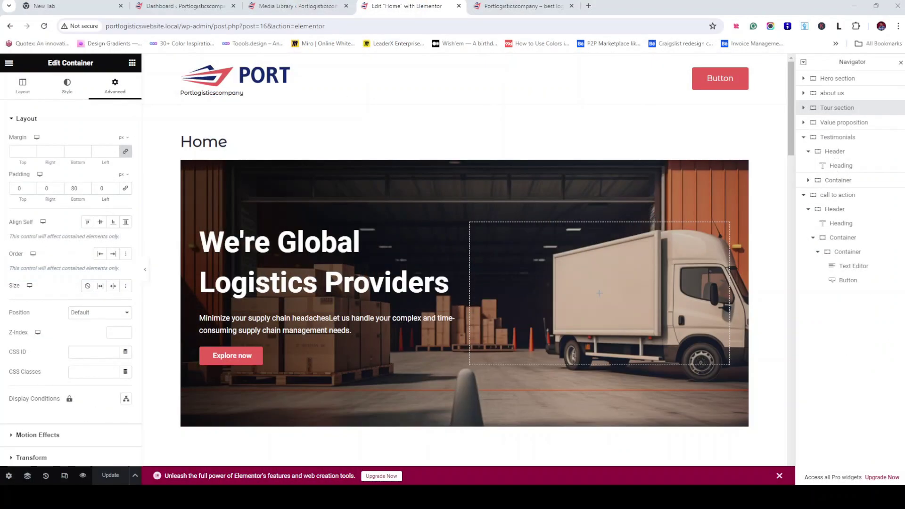
Return to the Elementor editor and check the built page from the header and hero down to the call to action and footer
scroll(514, 363, down, 5)
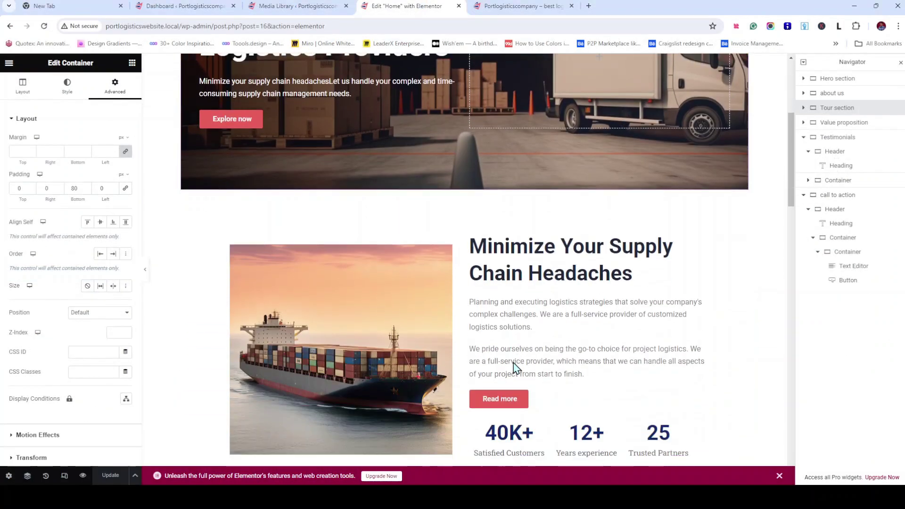
scroll(514, 366, down, 2)
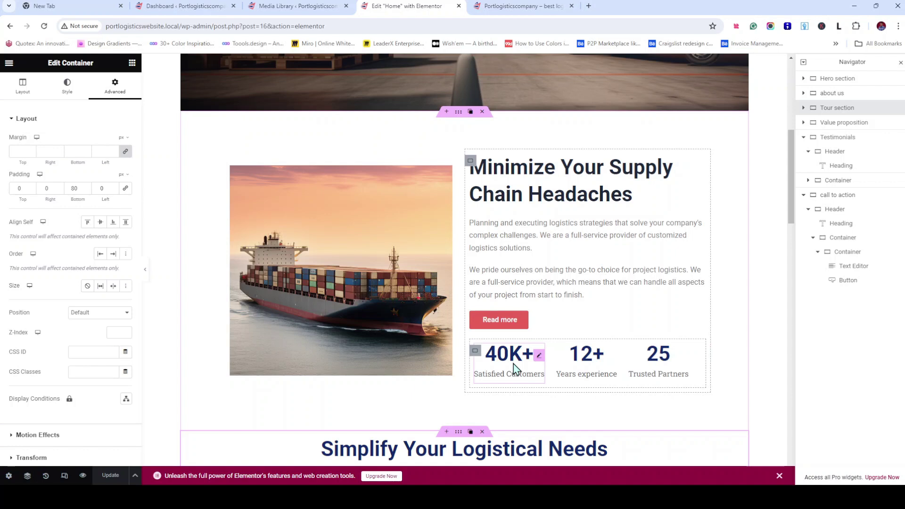
scroll(516, 369, down, 20)
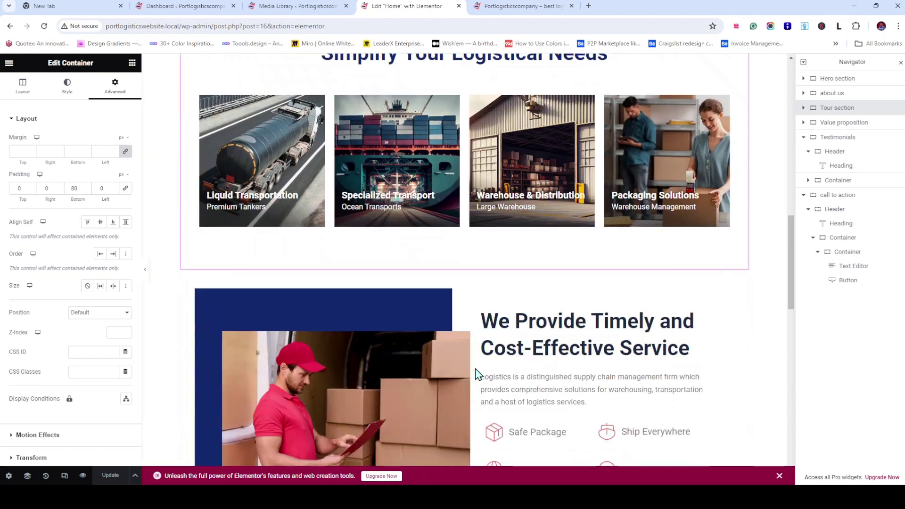
scroll(481, 371, down, 3)
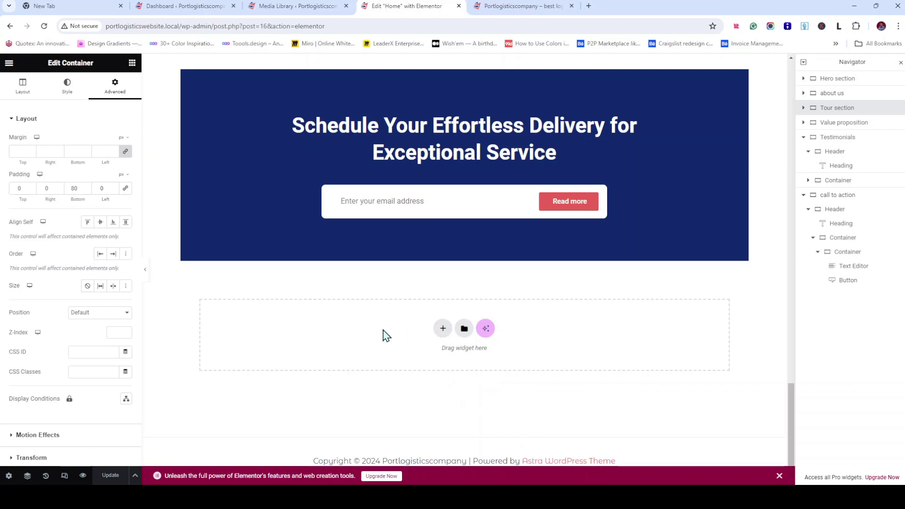
scroll(462, 374, up, 15)
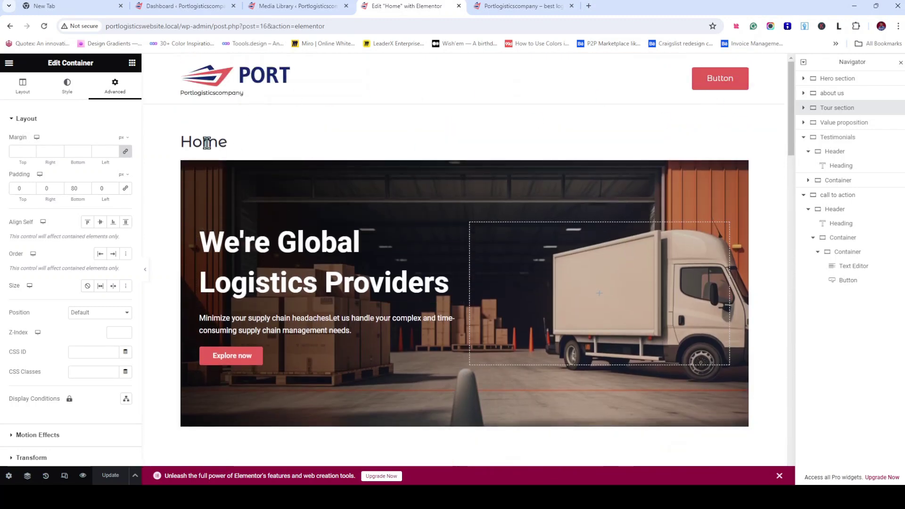
scroll(377, 235, down, 15)
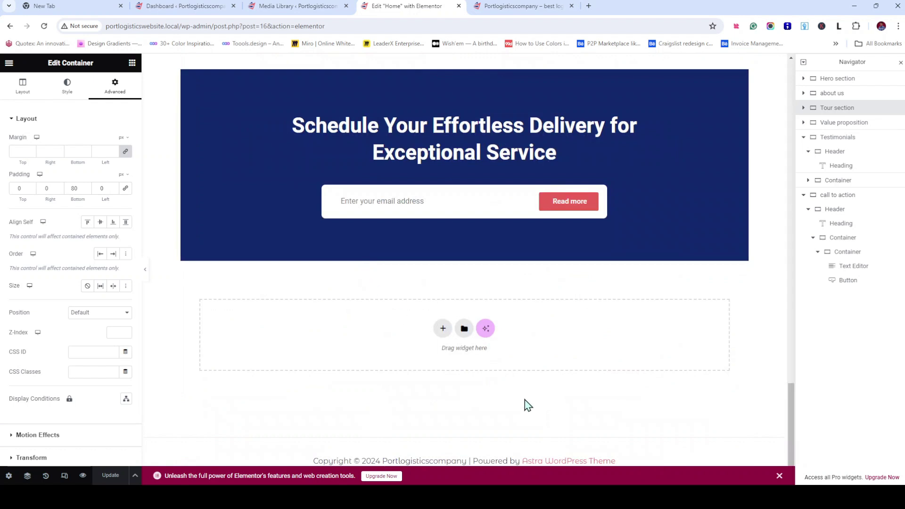